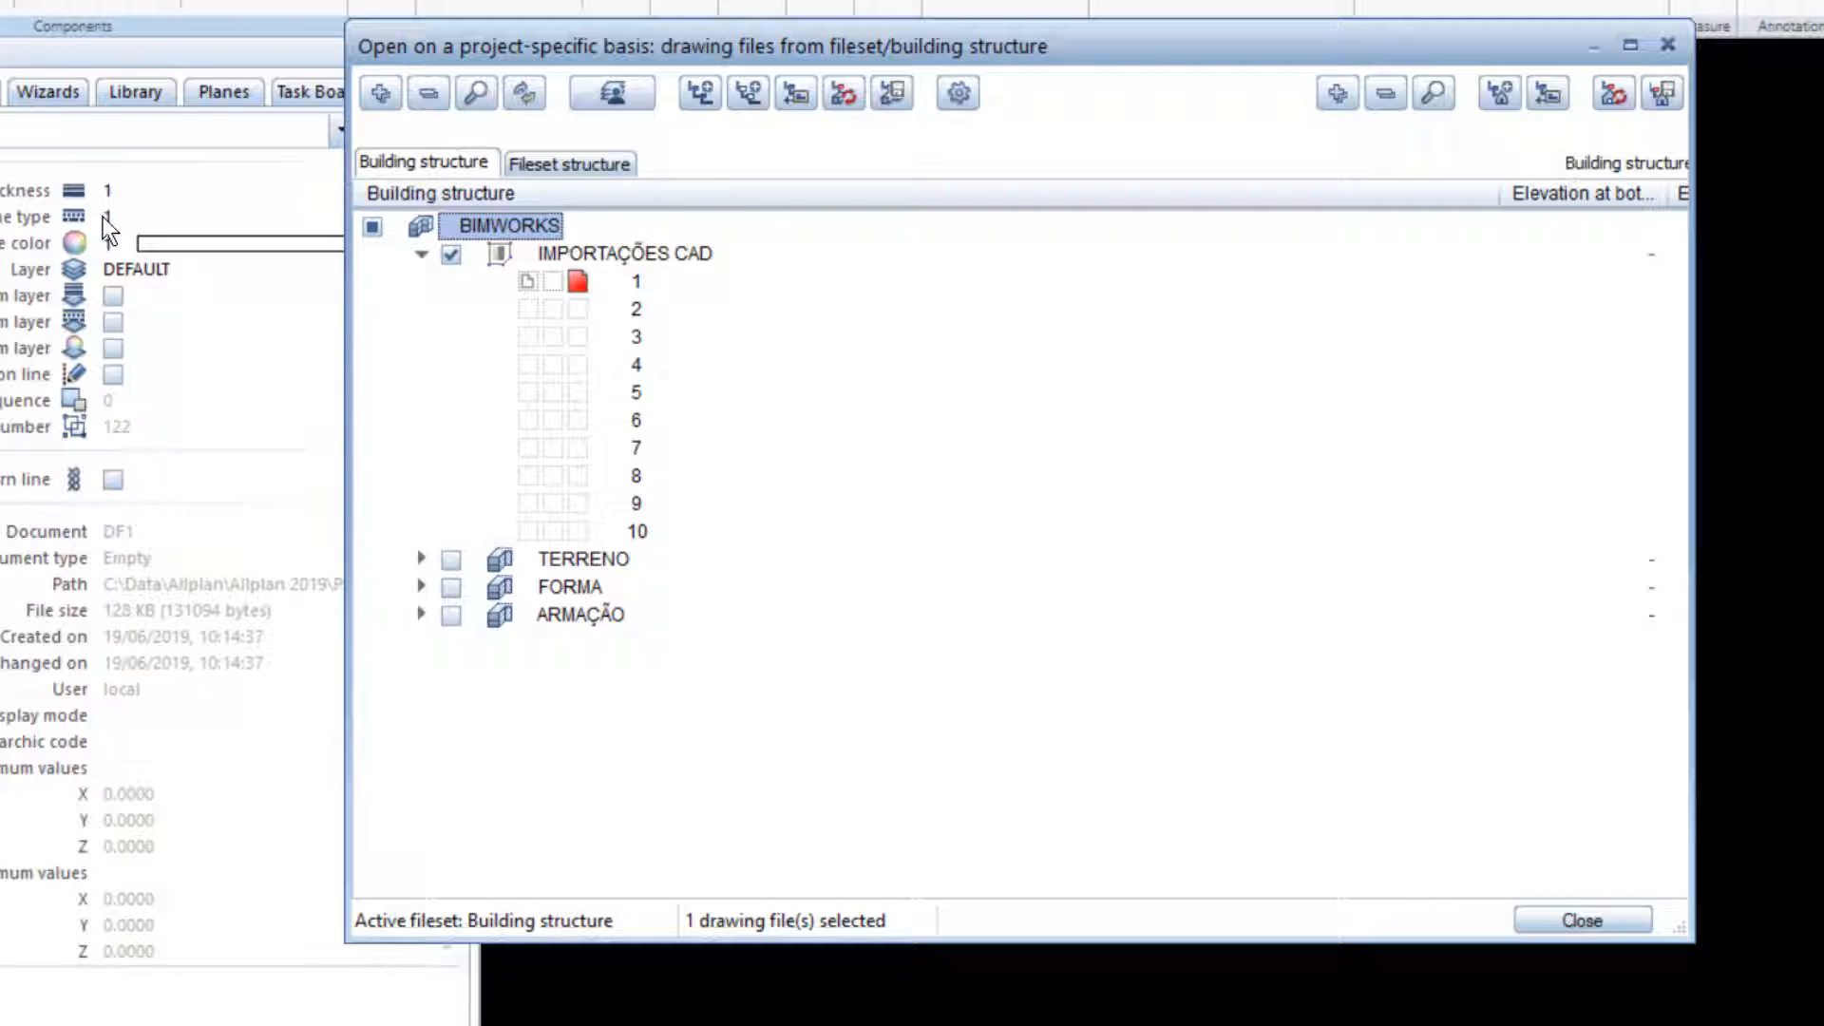
Make drawing file 101 Estacas, under FORMA > INFRA in the building structure, the current drawing file
click(421, 587)
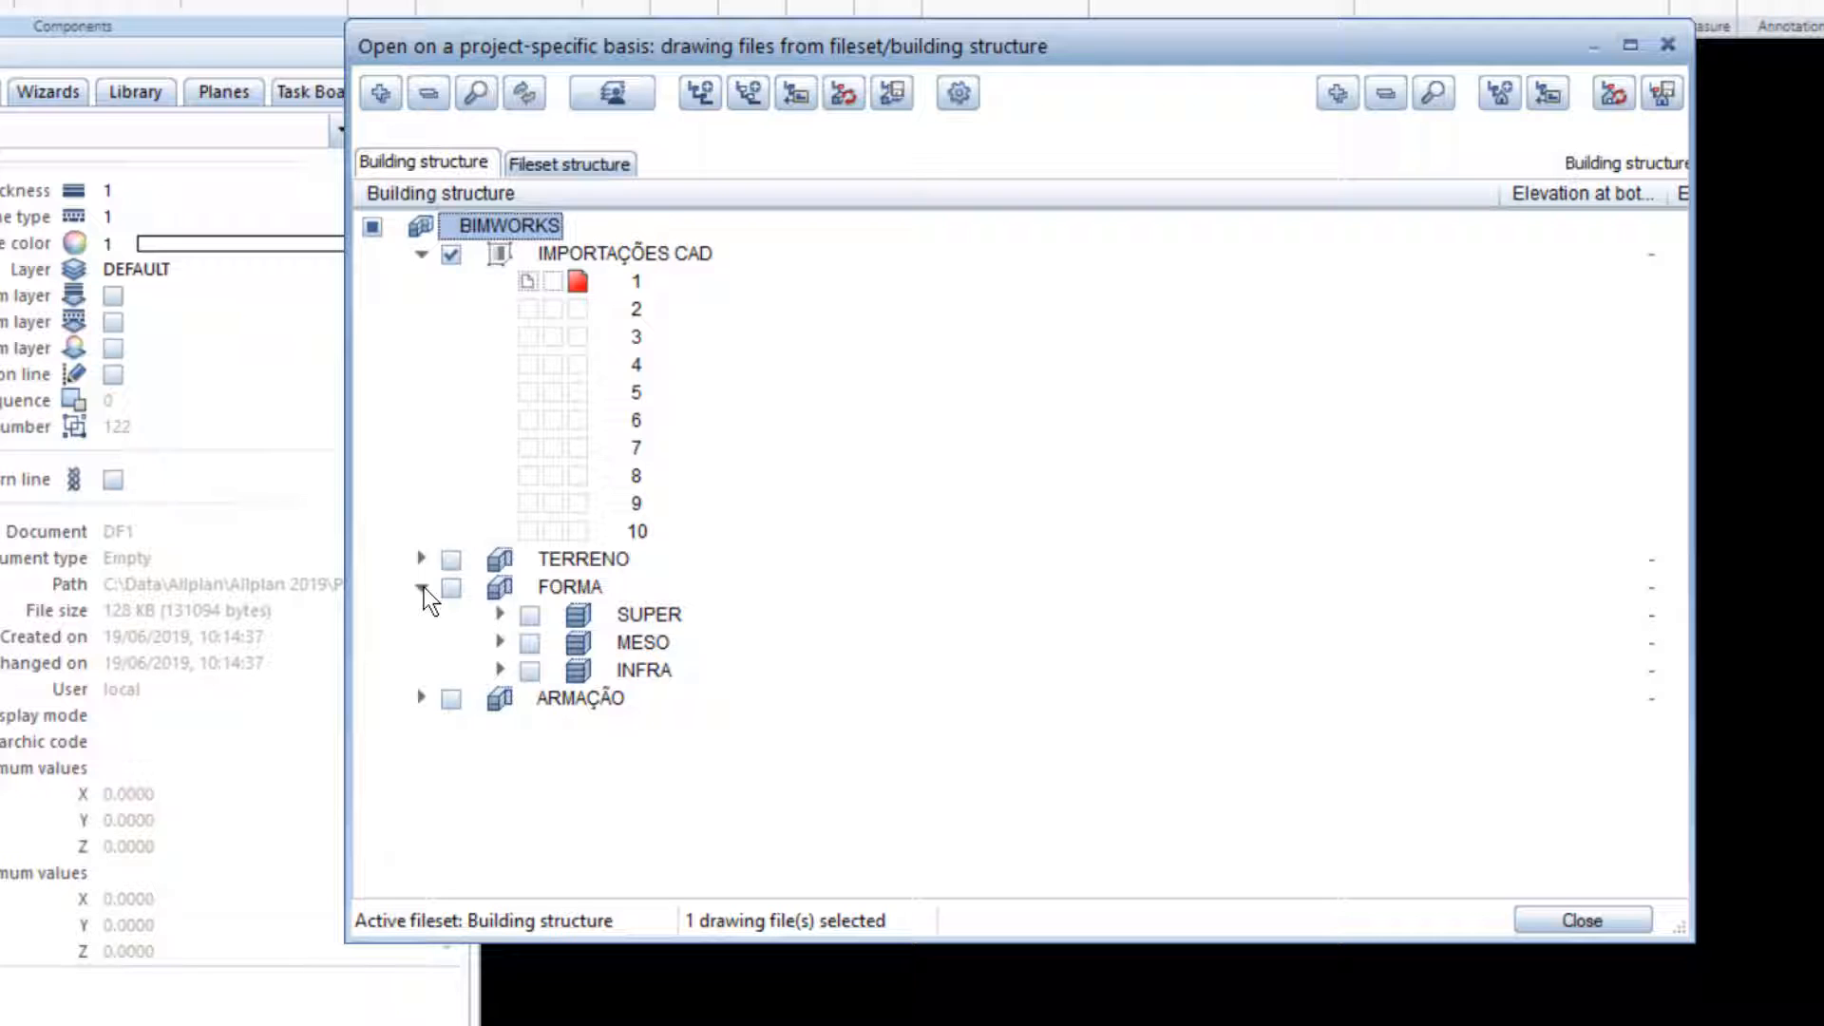
click(500, 675)
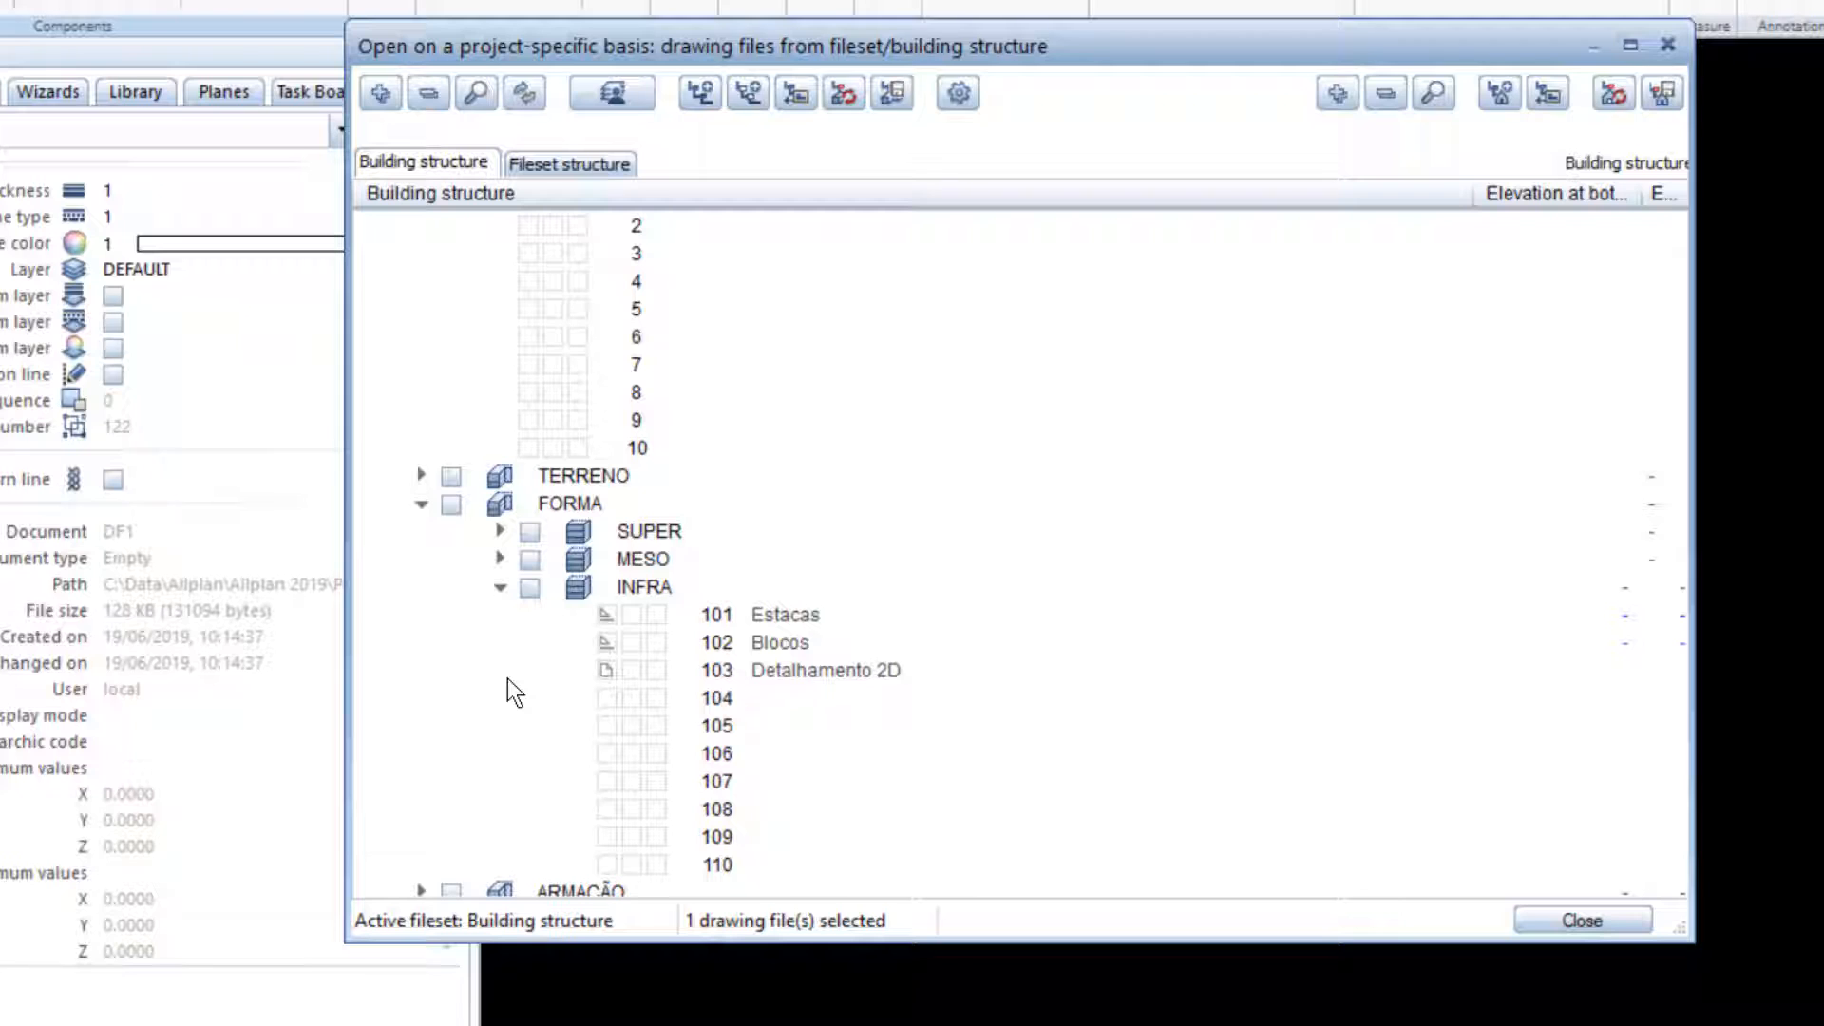
click(608, 617)
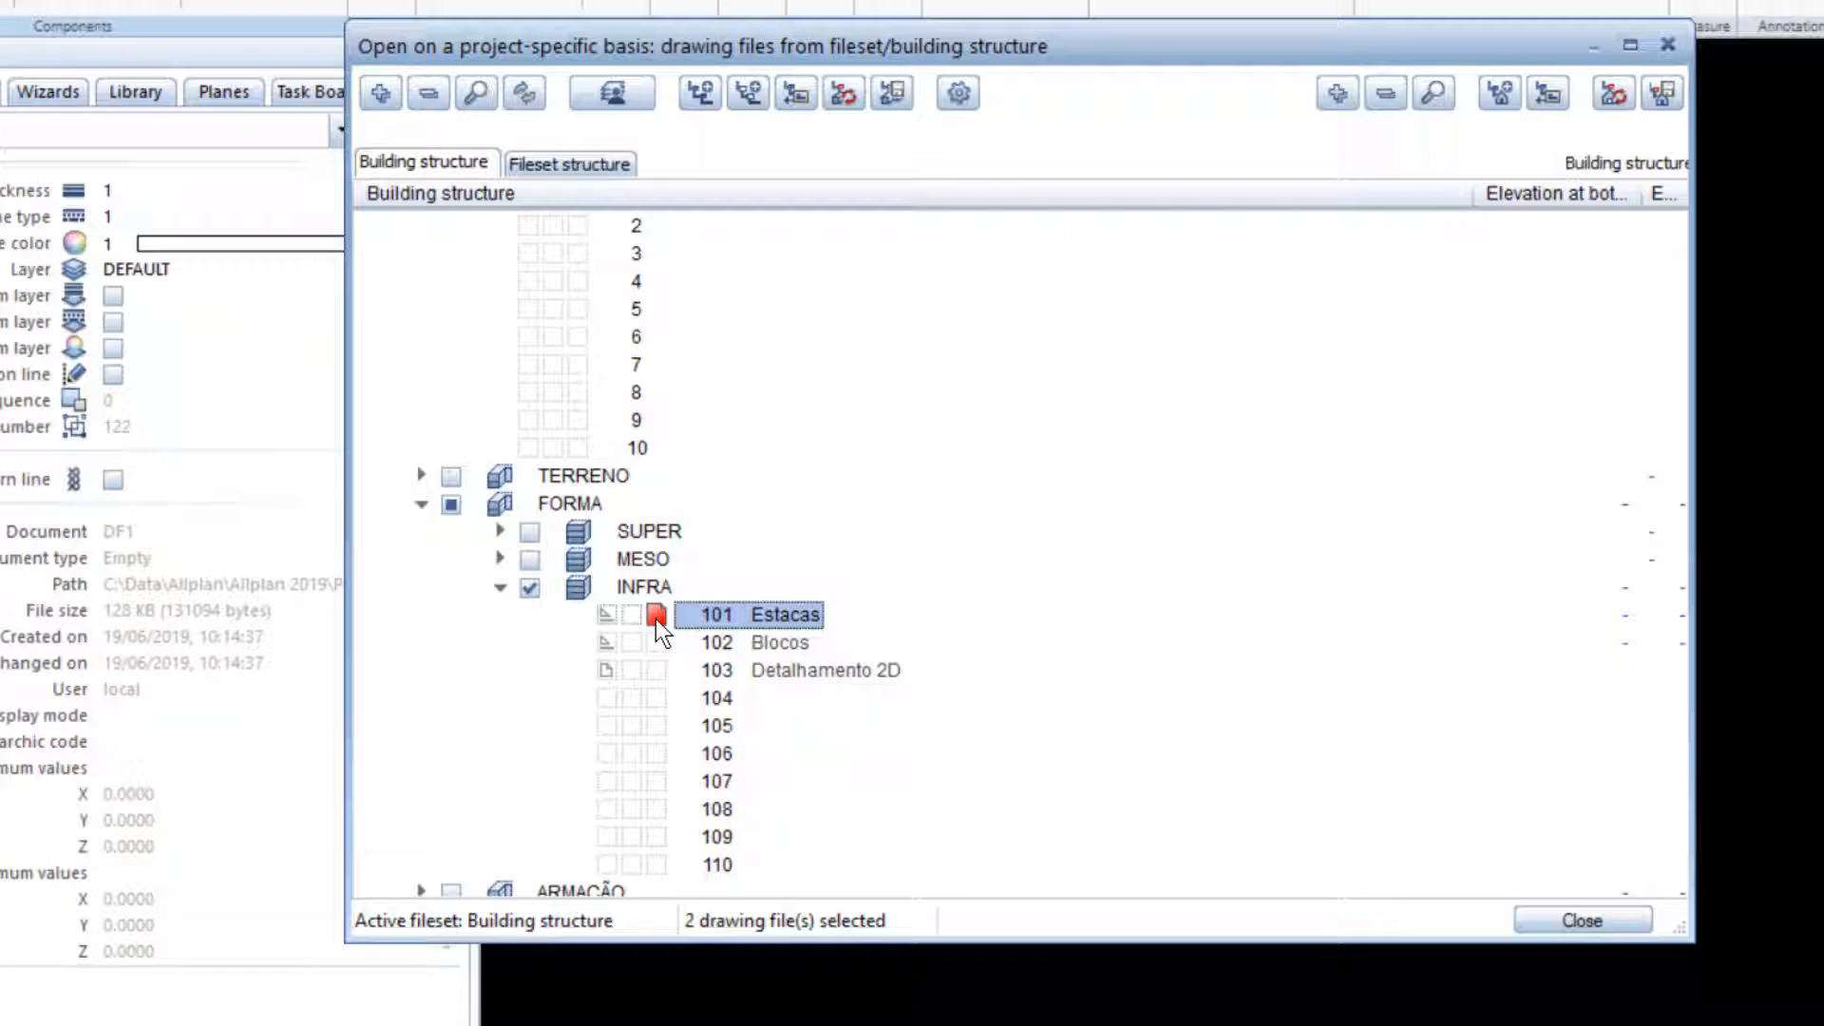
click(655, 615)
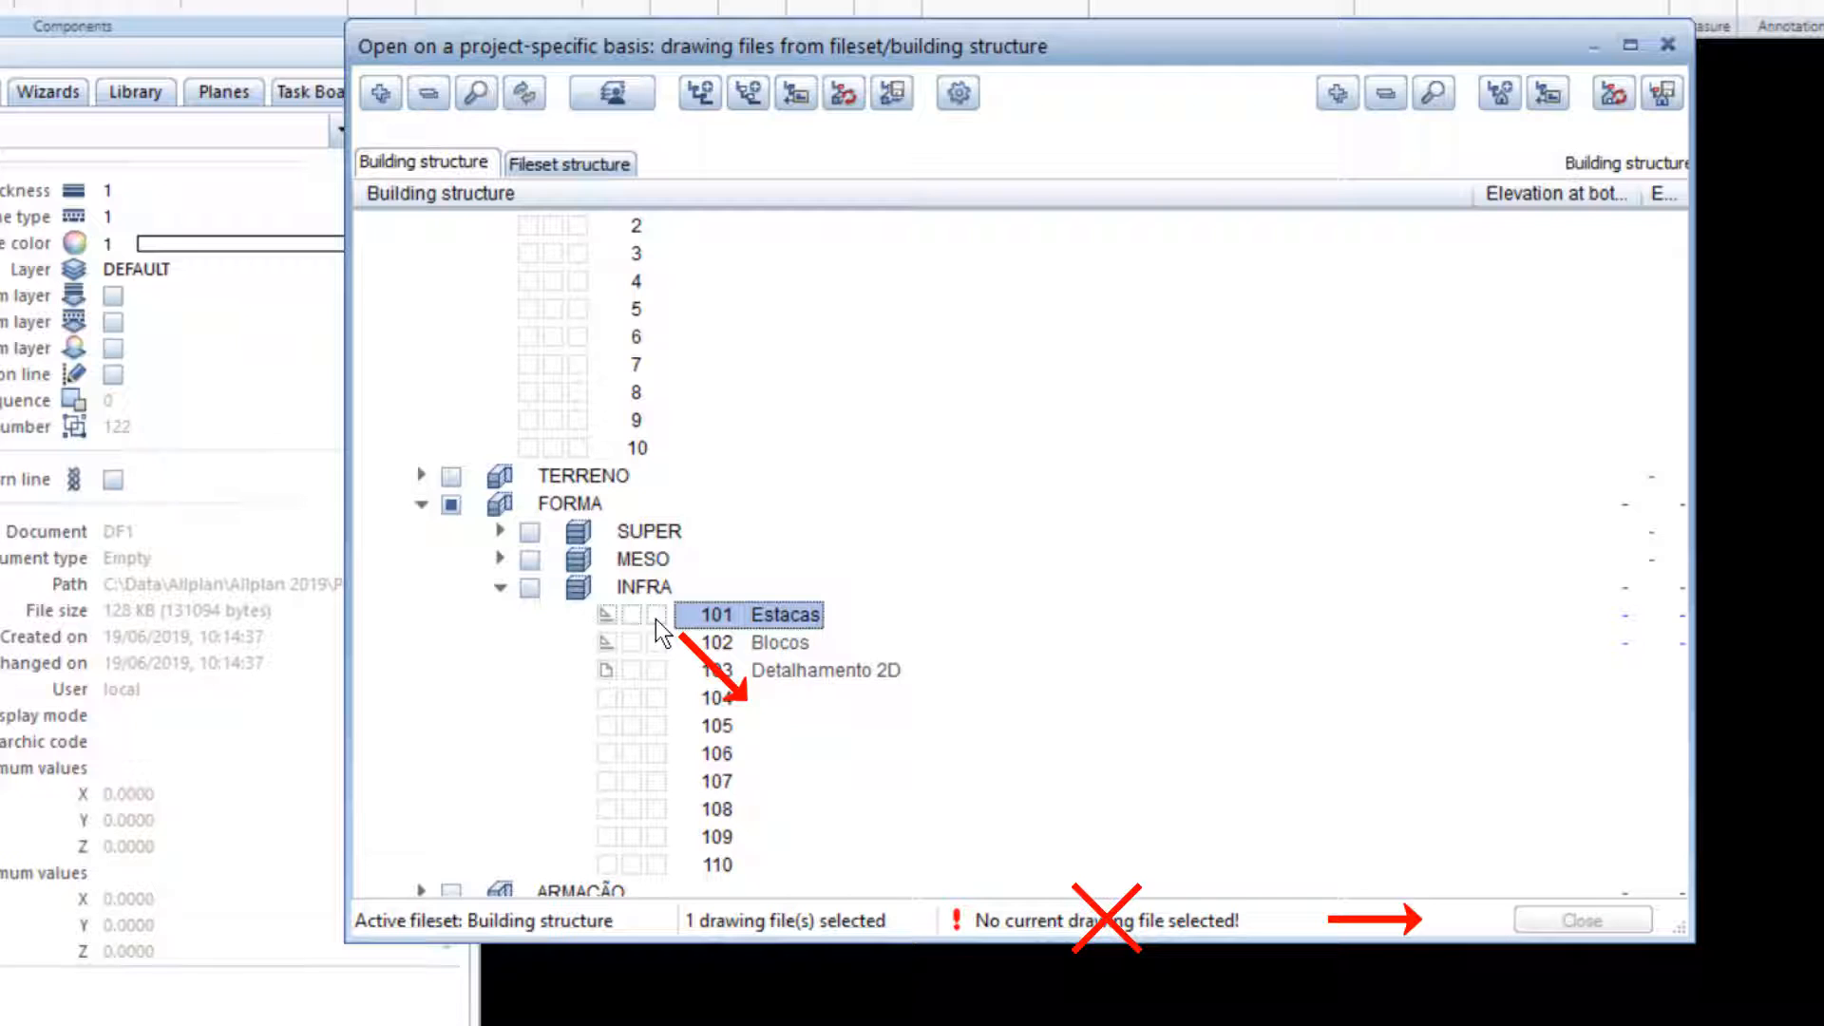
click(655, 618)
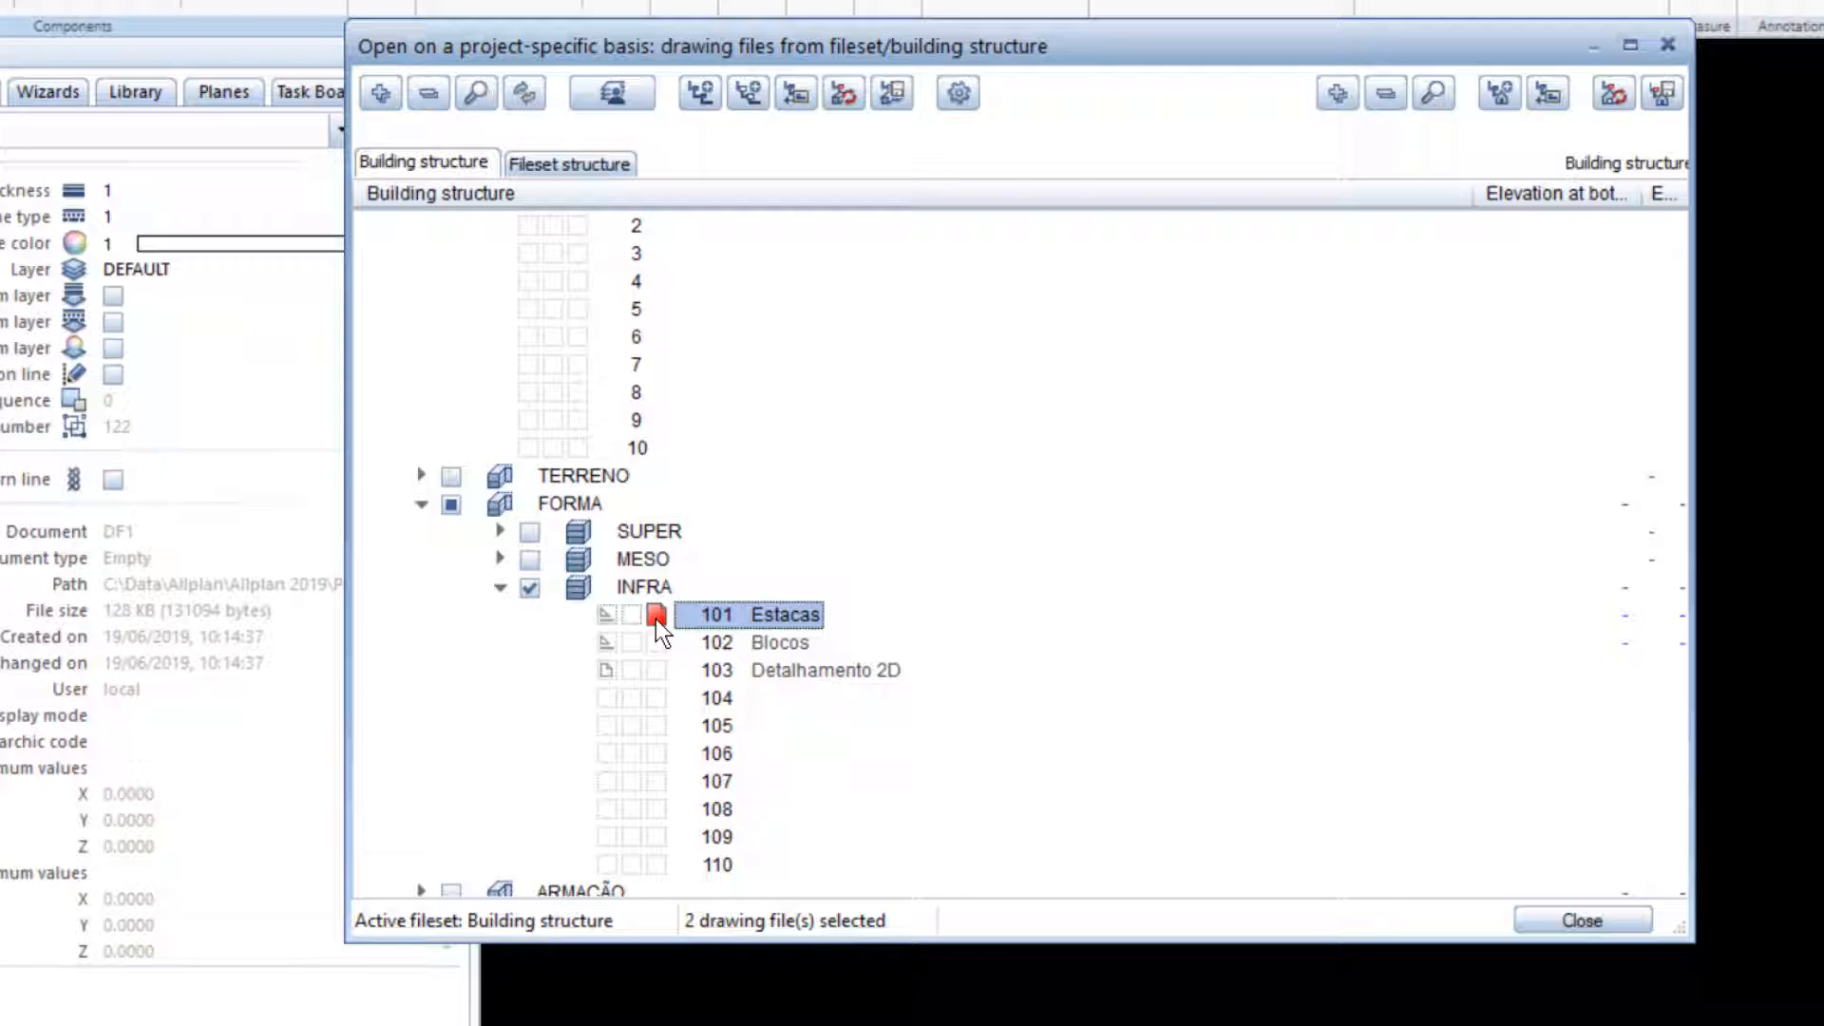
Deselect drawing file 1 under IMPORTAÇÕES CAD and close the drawing file selection
scroll(655, 619, up, 1)
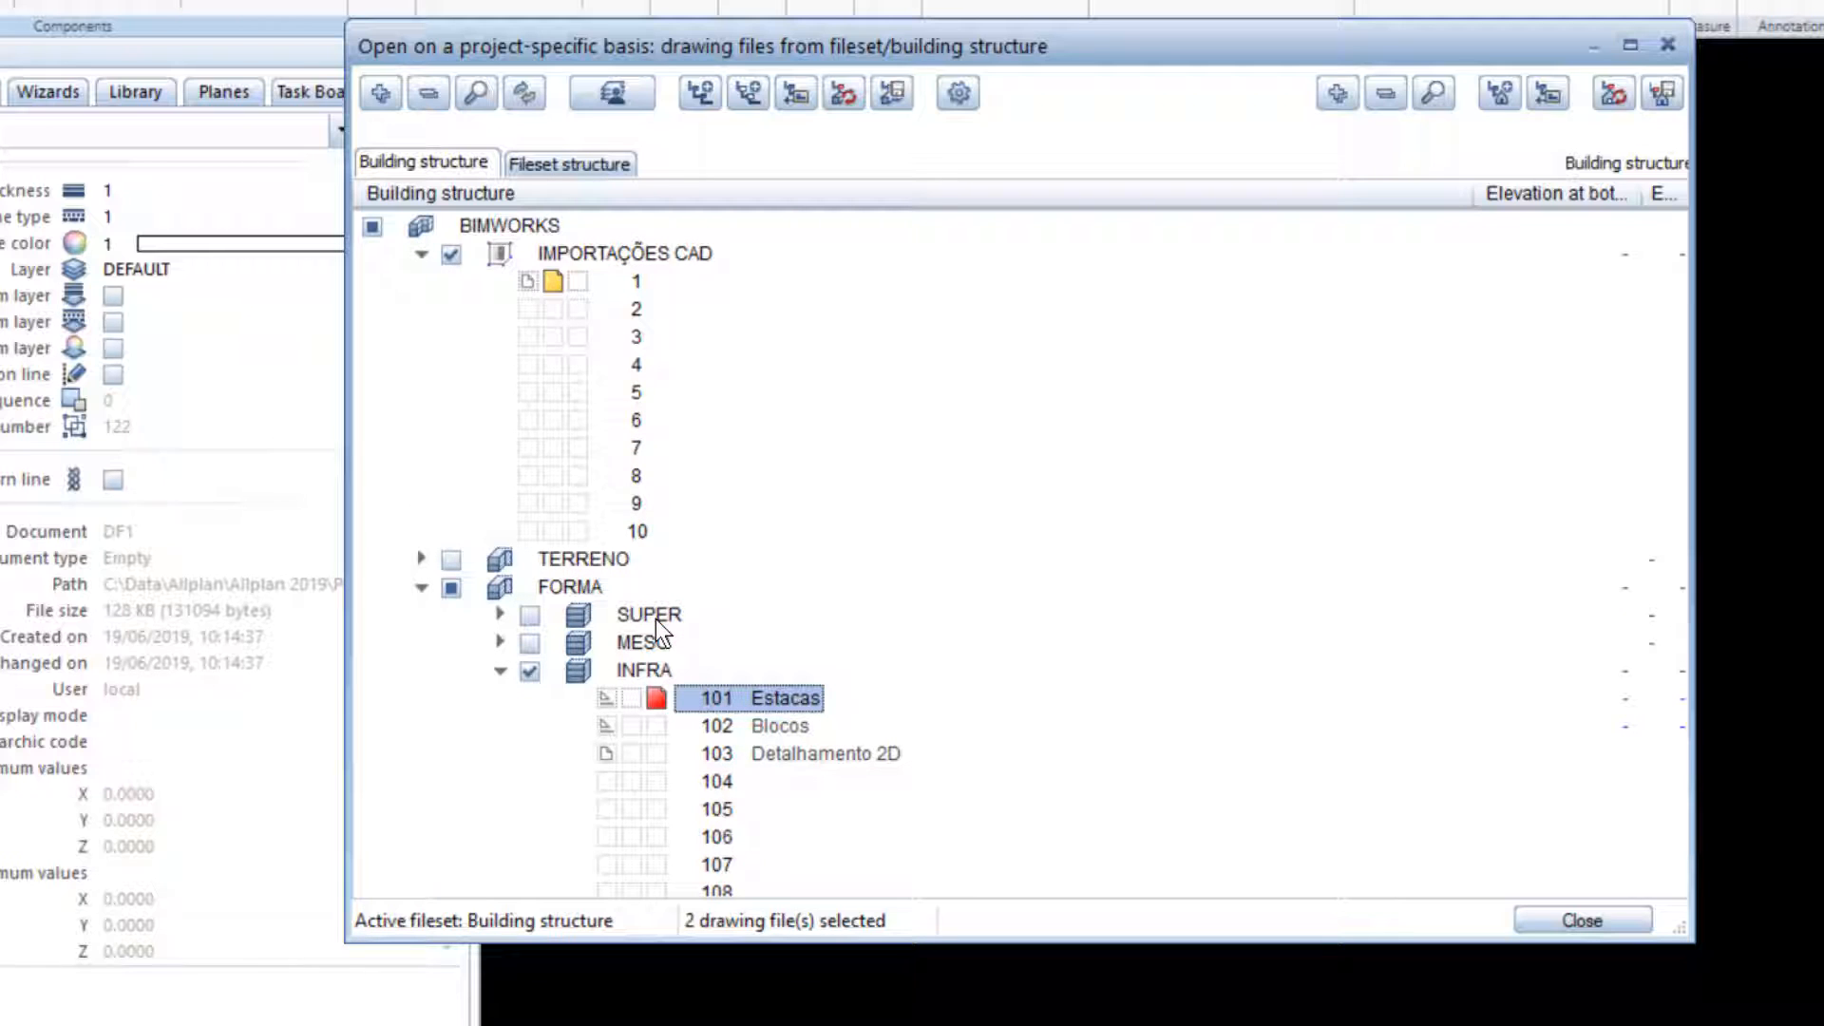
click(551, 285)
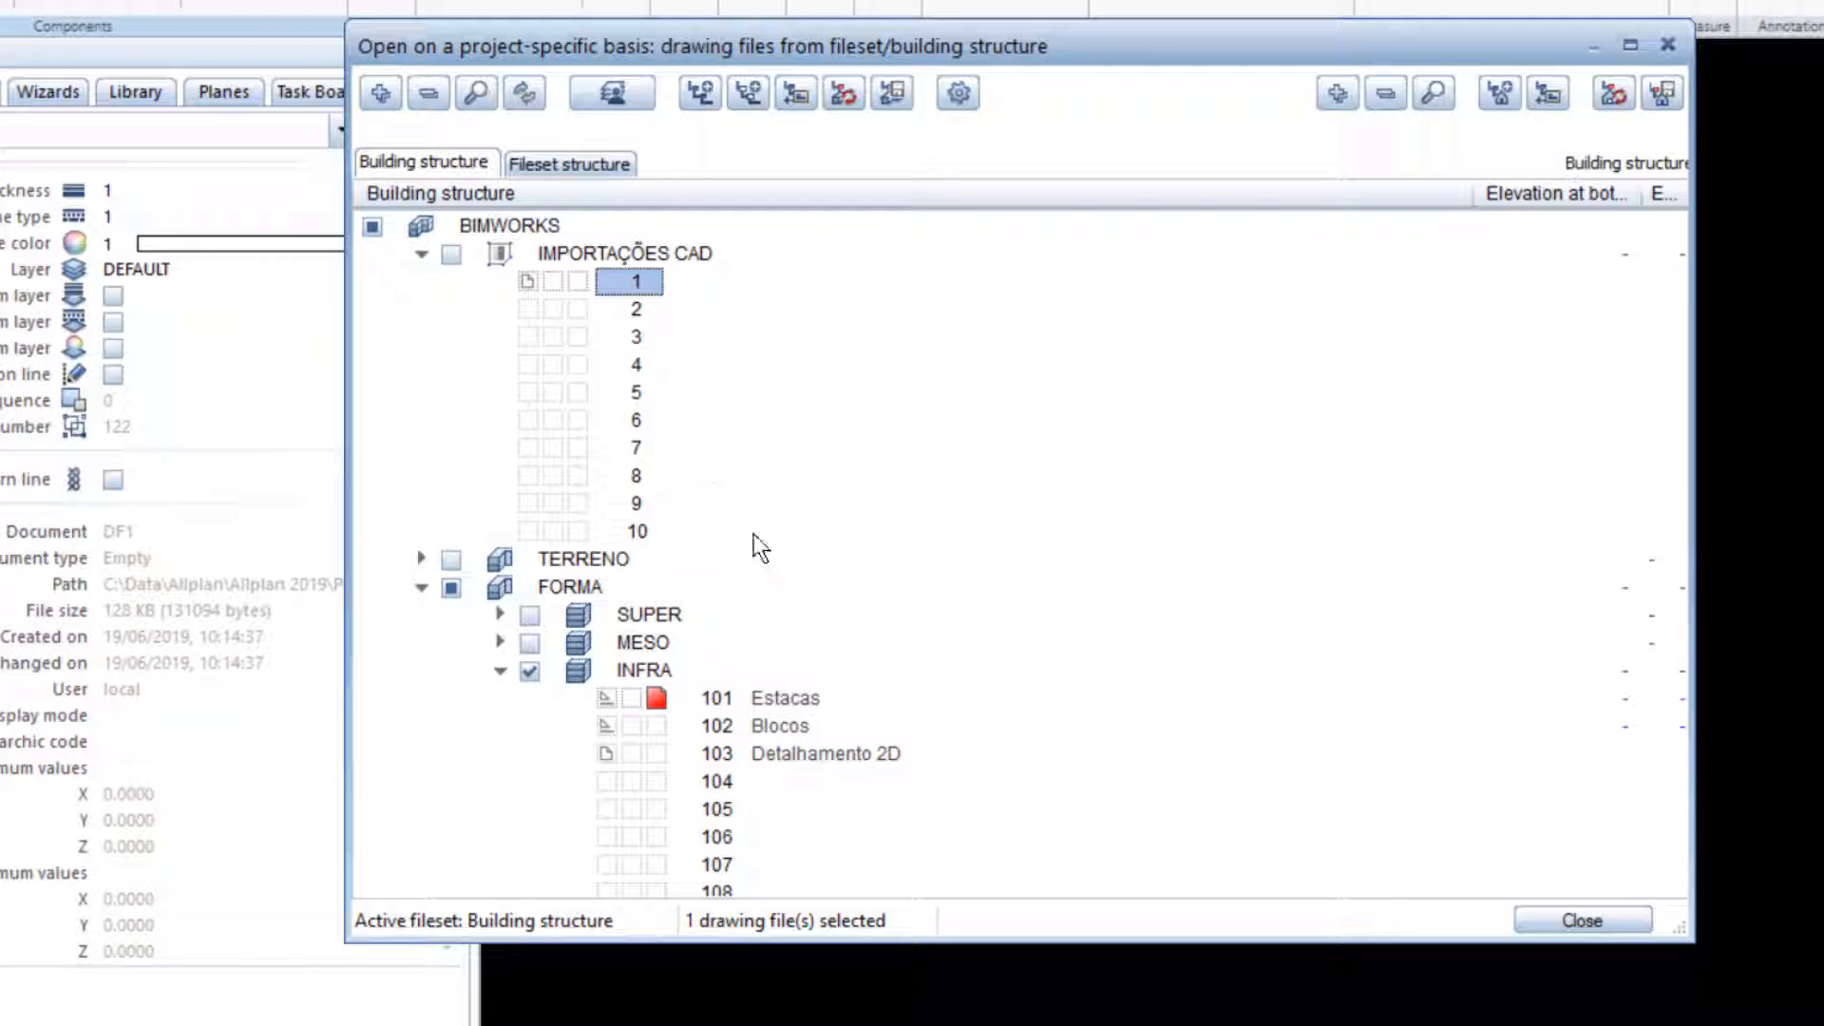
click(1554, 920)
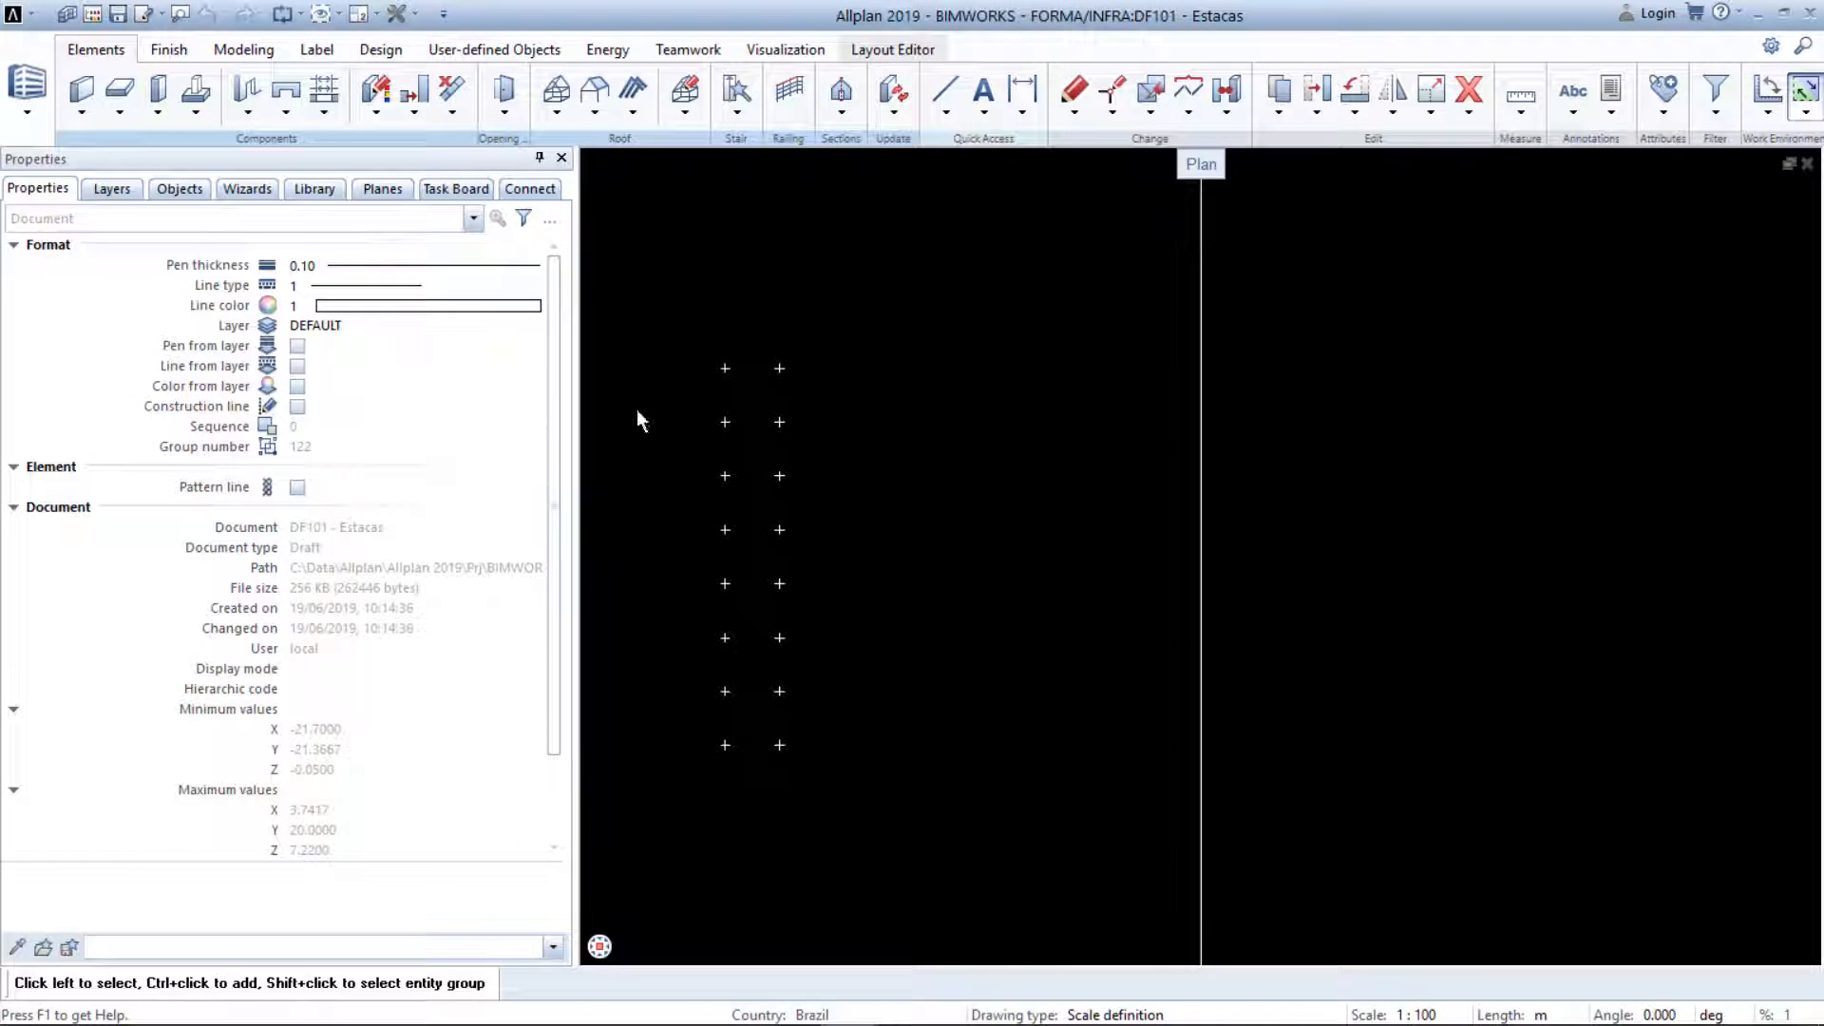
Switch the tool role to Engineering and bring up its Modeling tools
click(45, 93)
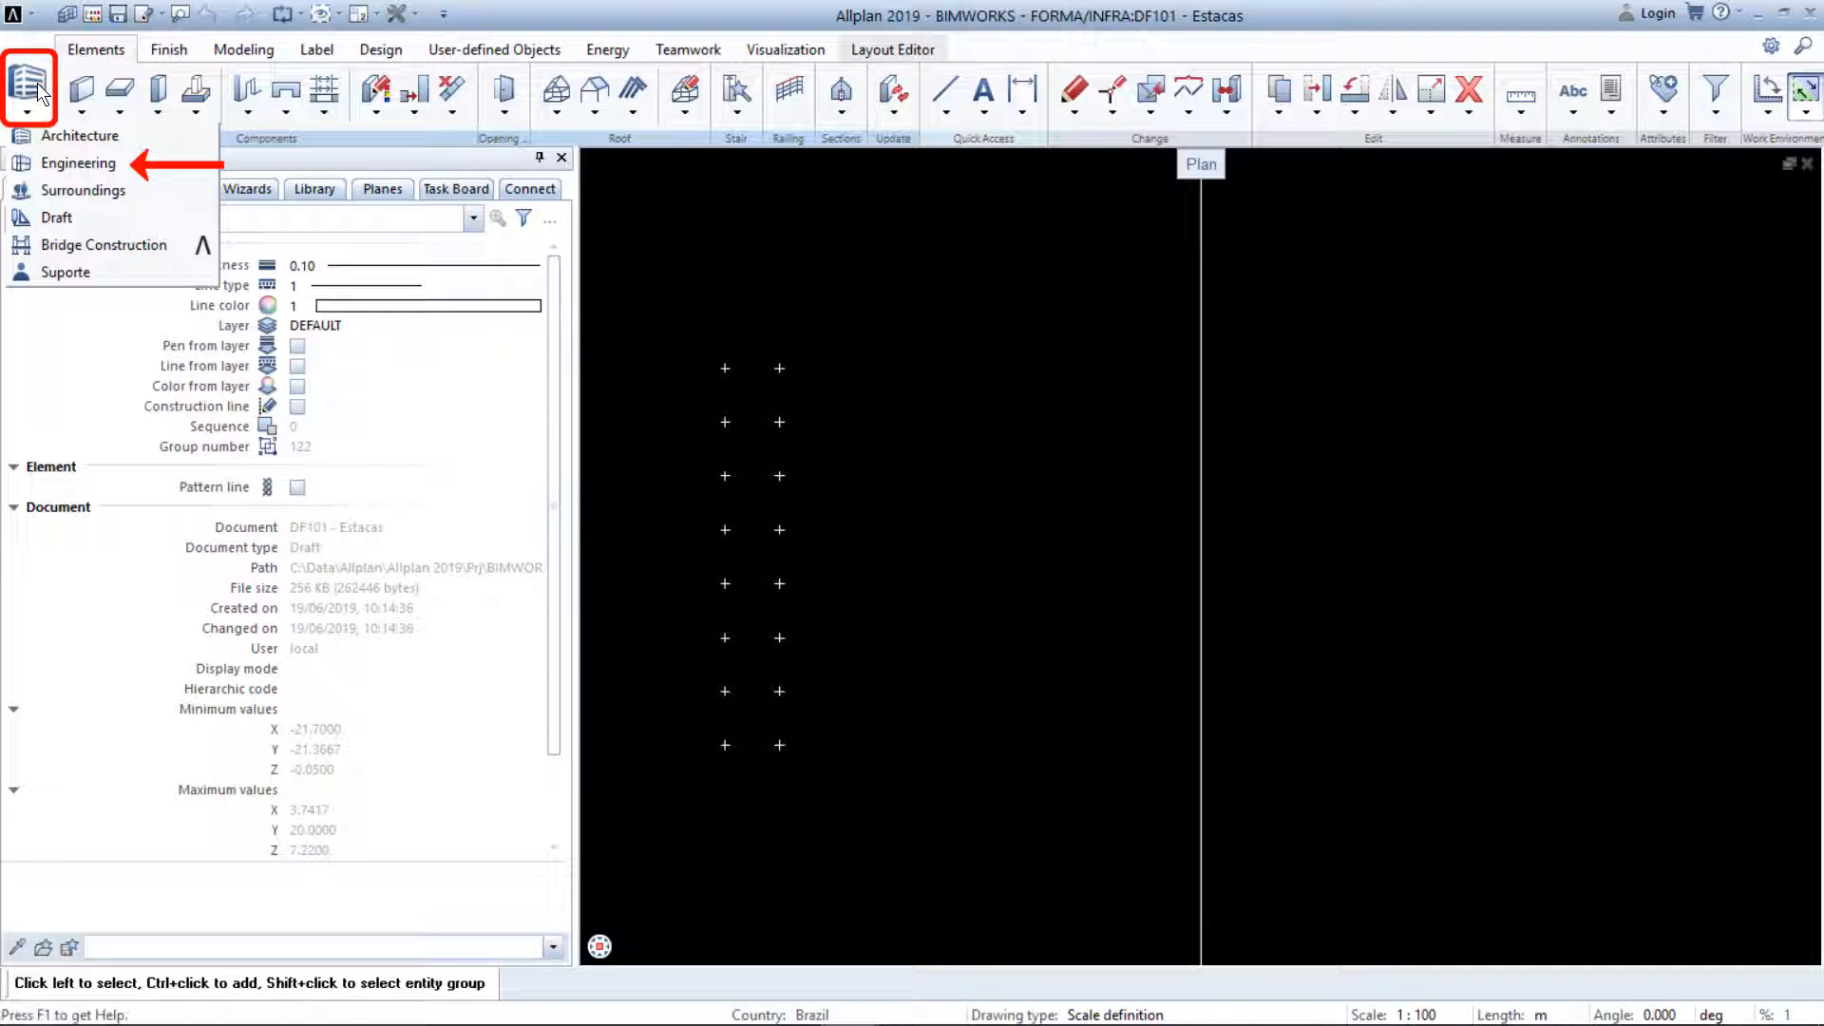
click(138, 166)
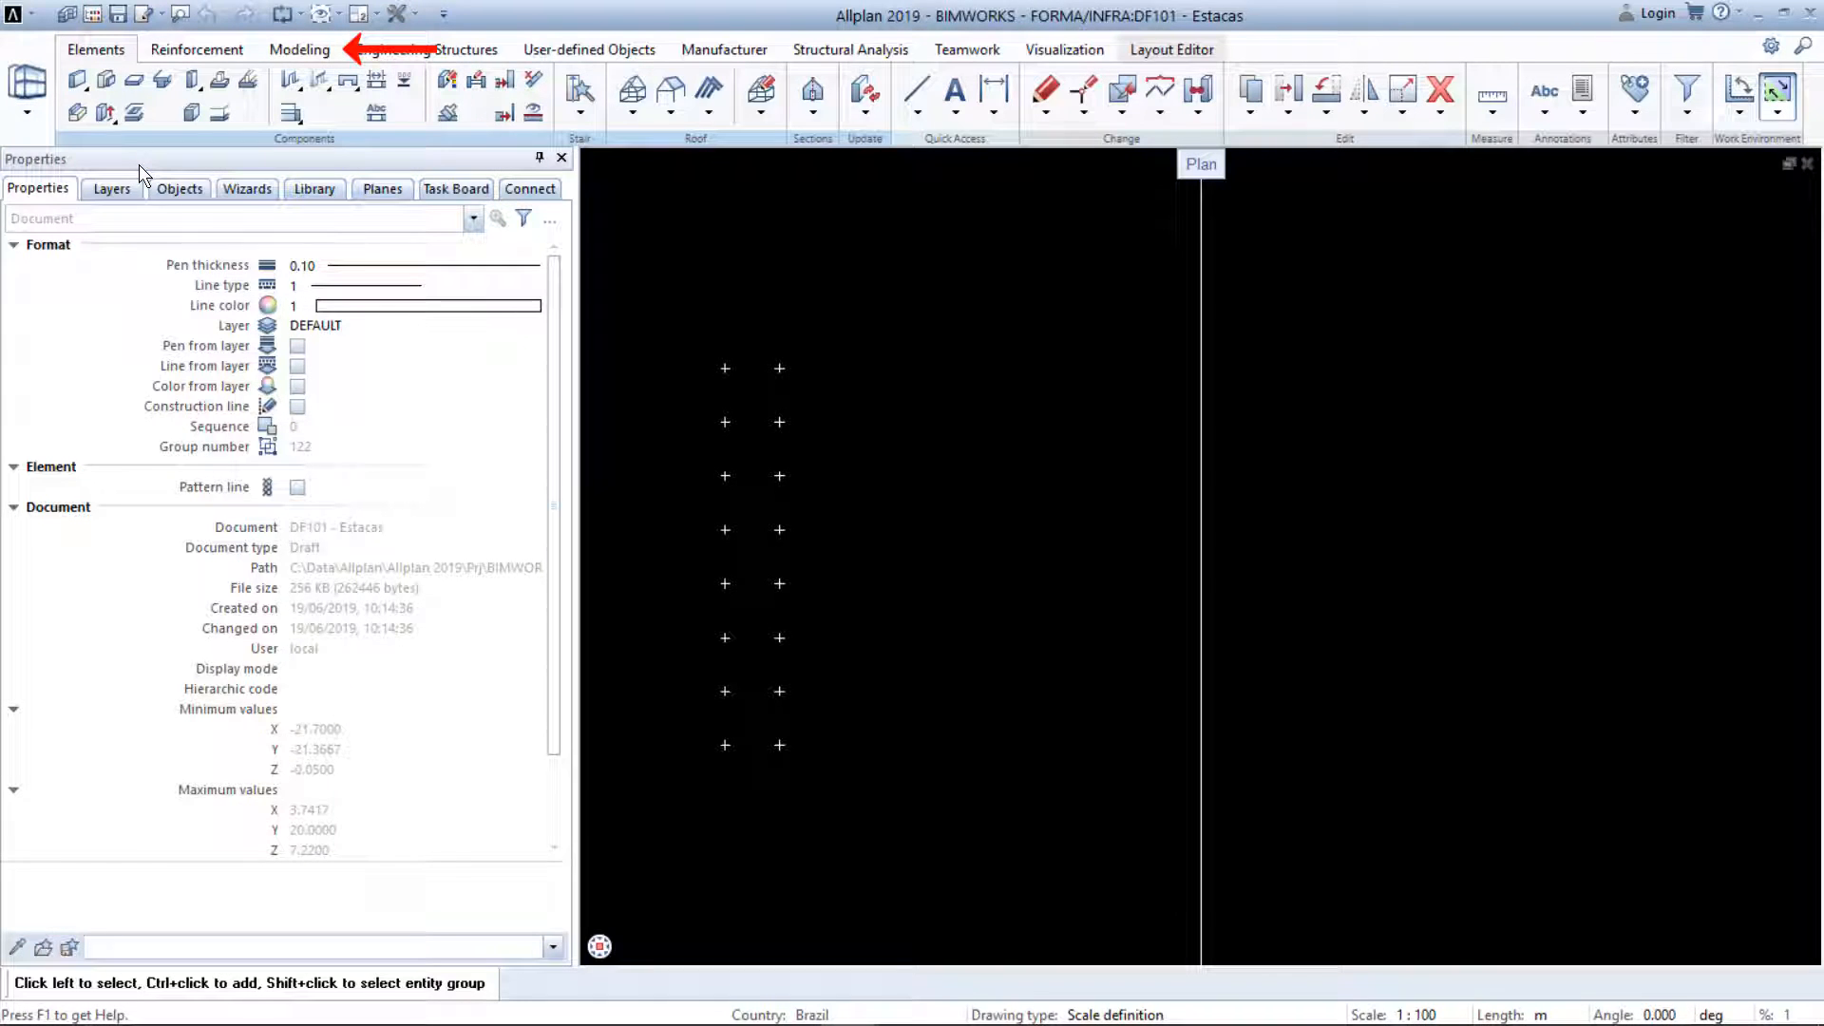
click(325, 55)
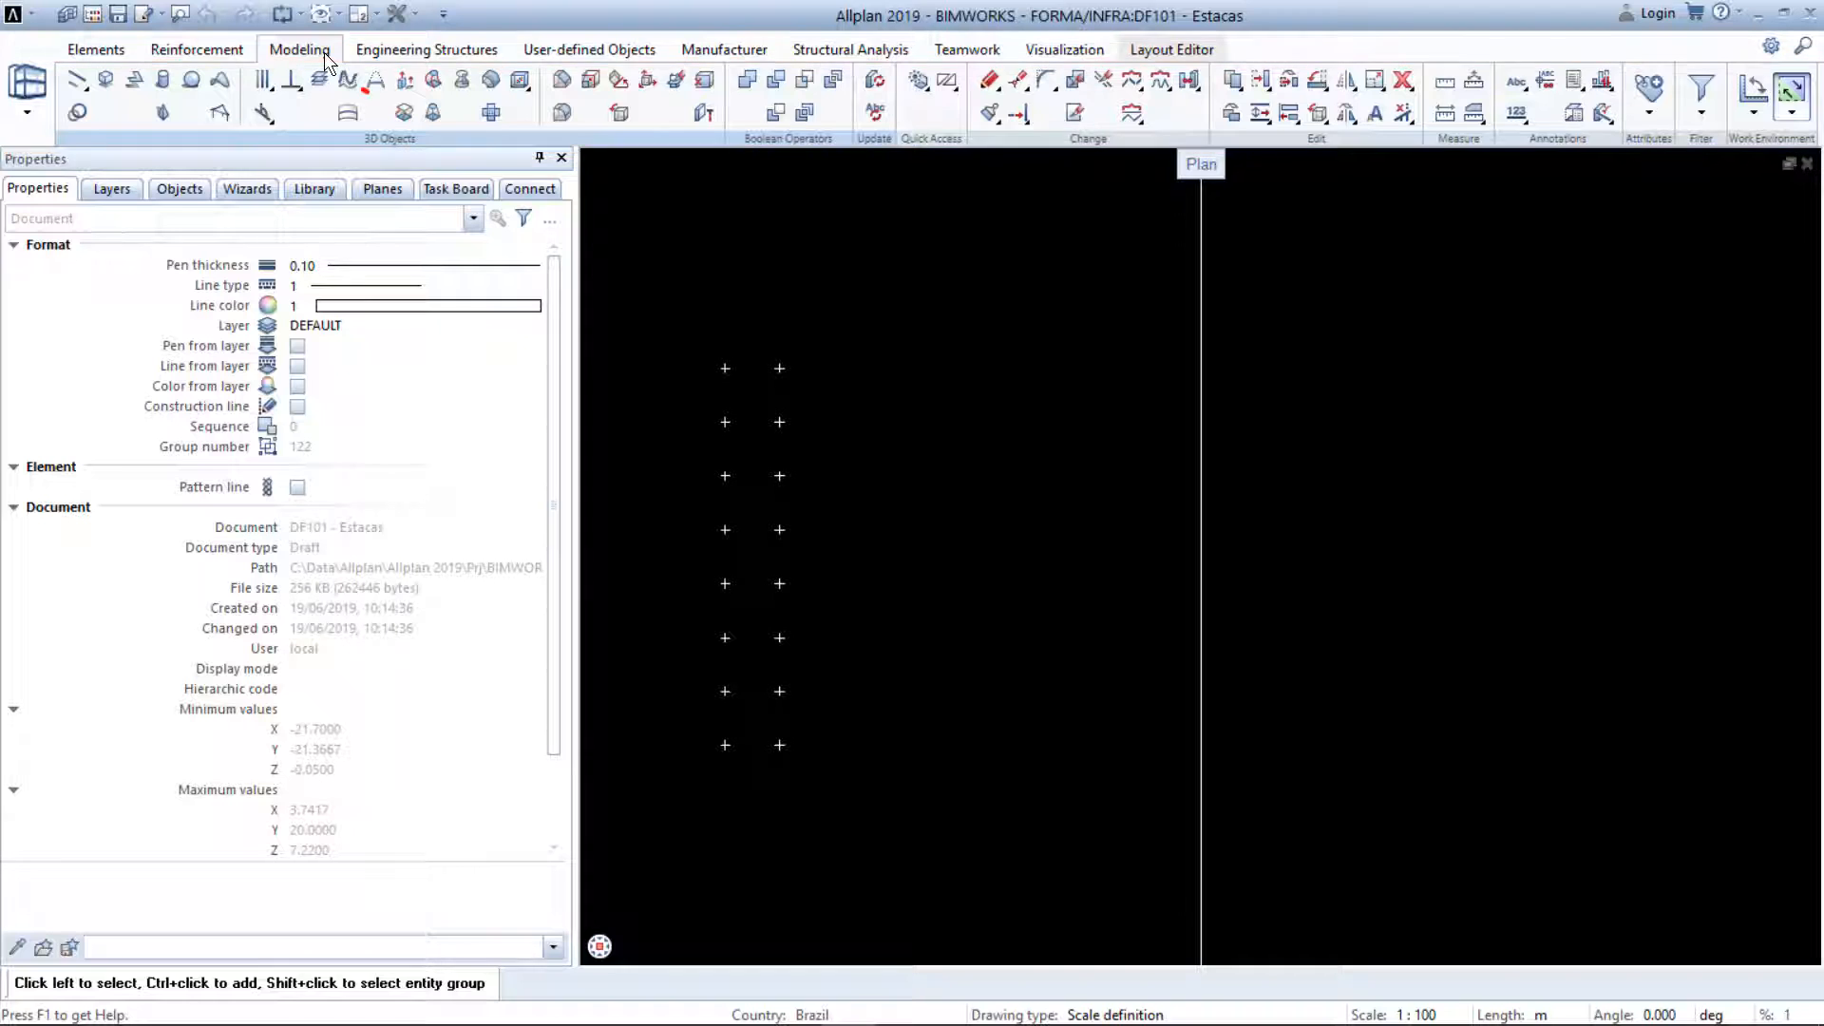
click(393, 144)
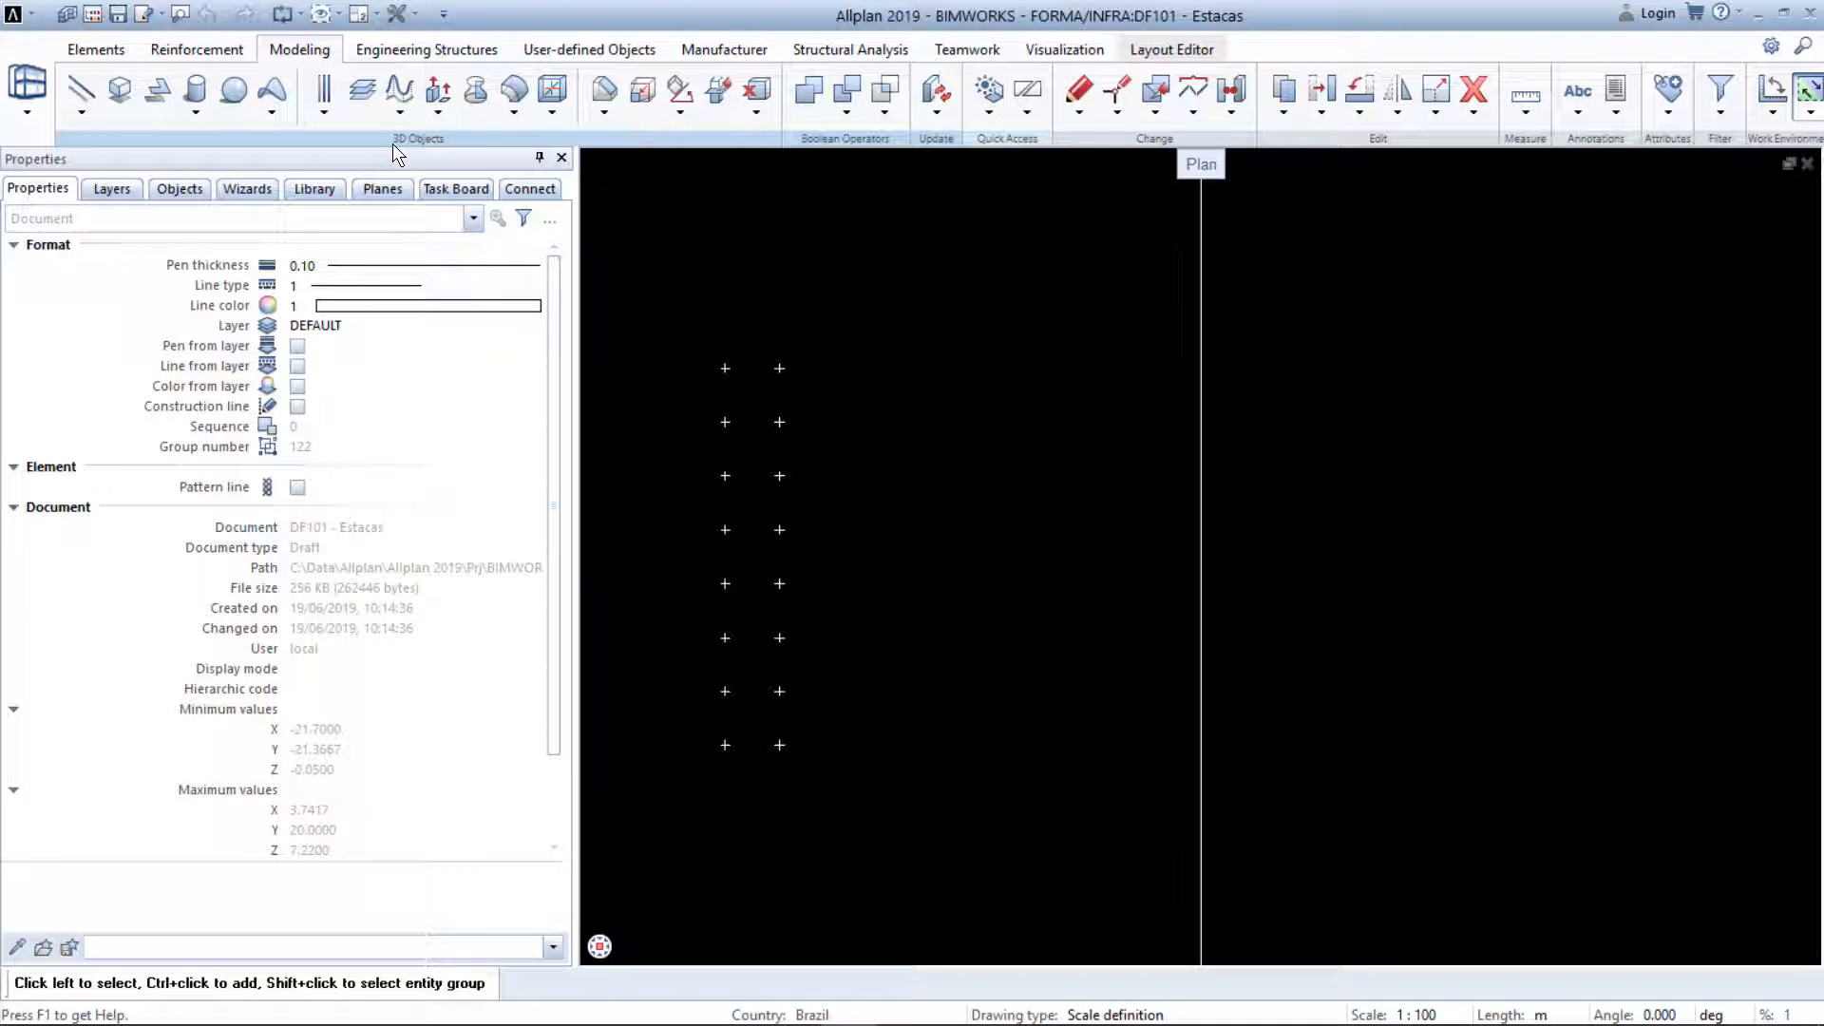
double_click(392, 145)
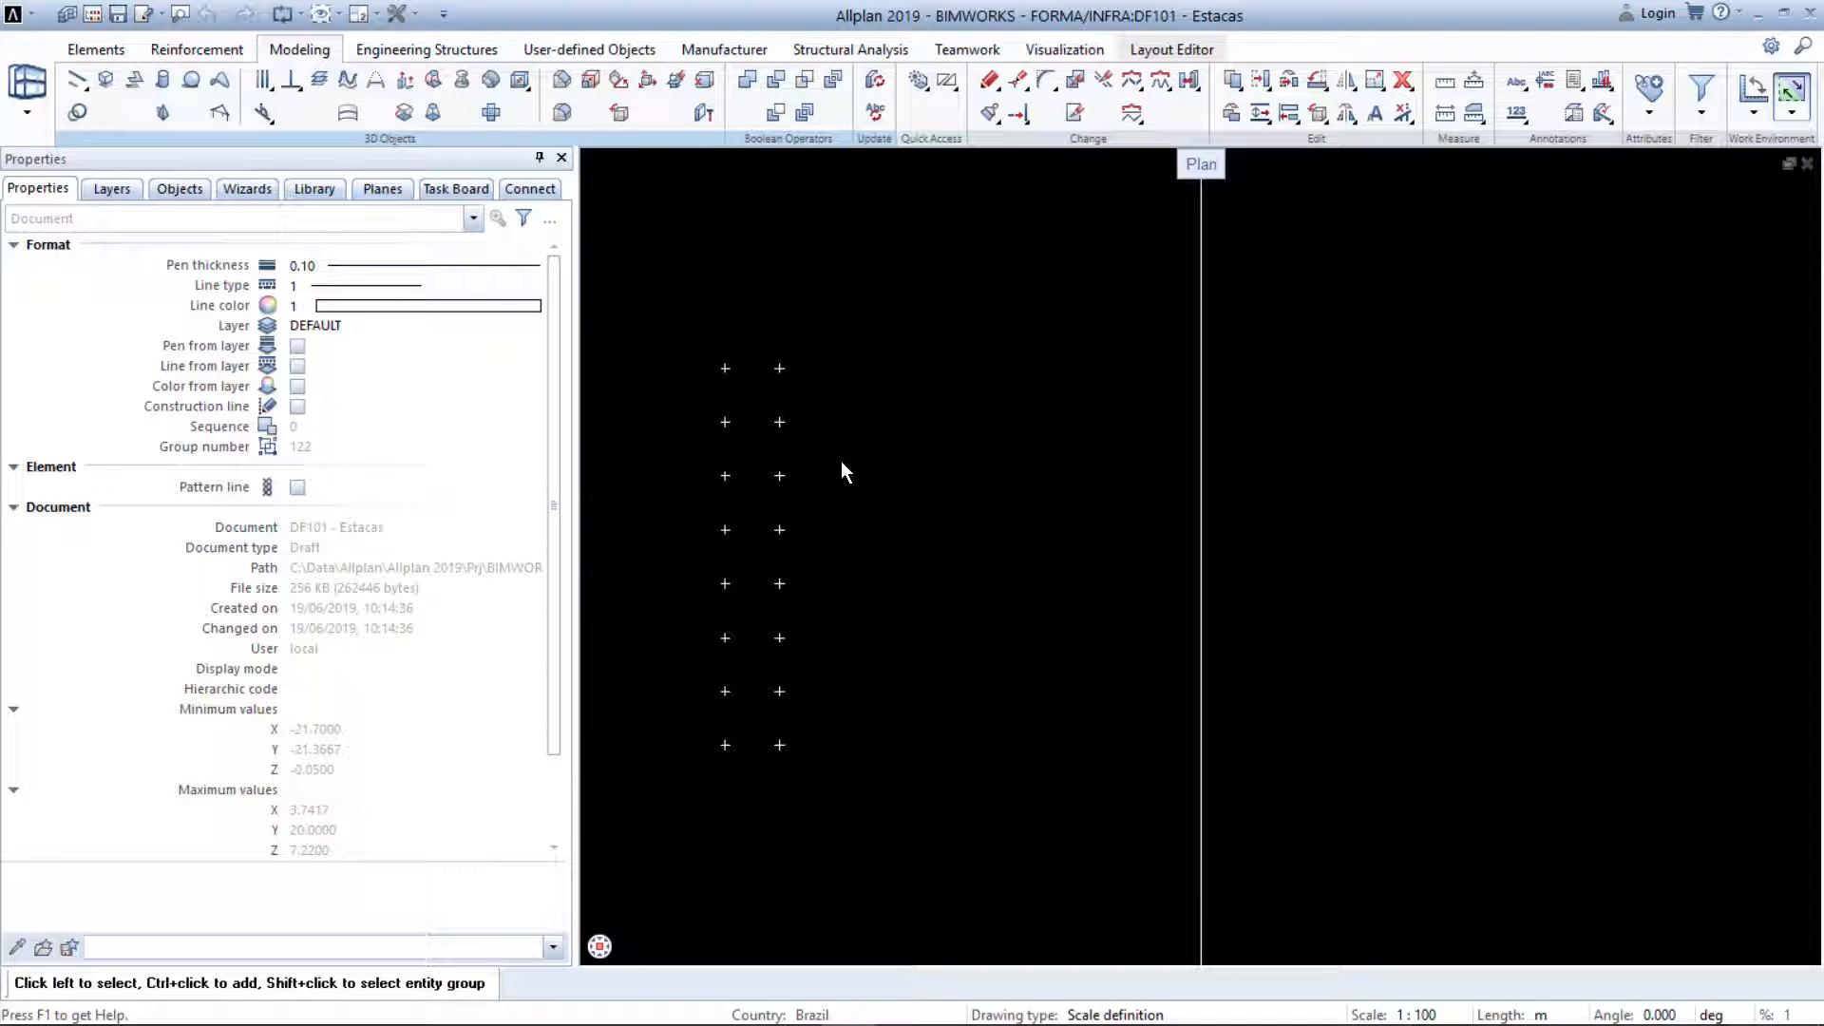
Try window selections in opposite directions around the lower-left cross marker of the double-row pile grid
middle_click(994, 557)
middle_click(994, 557)
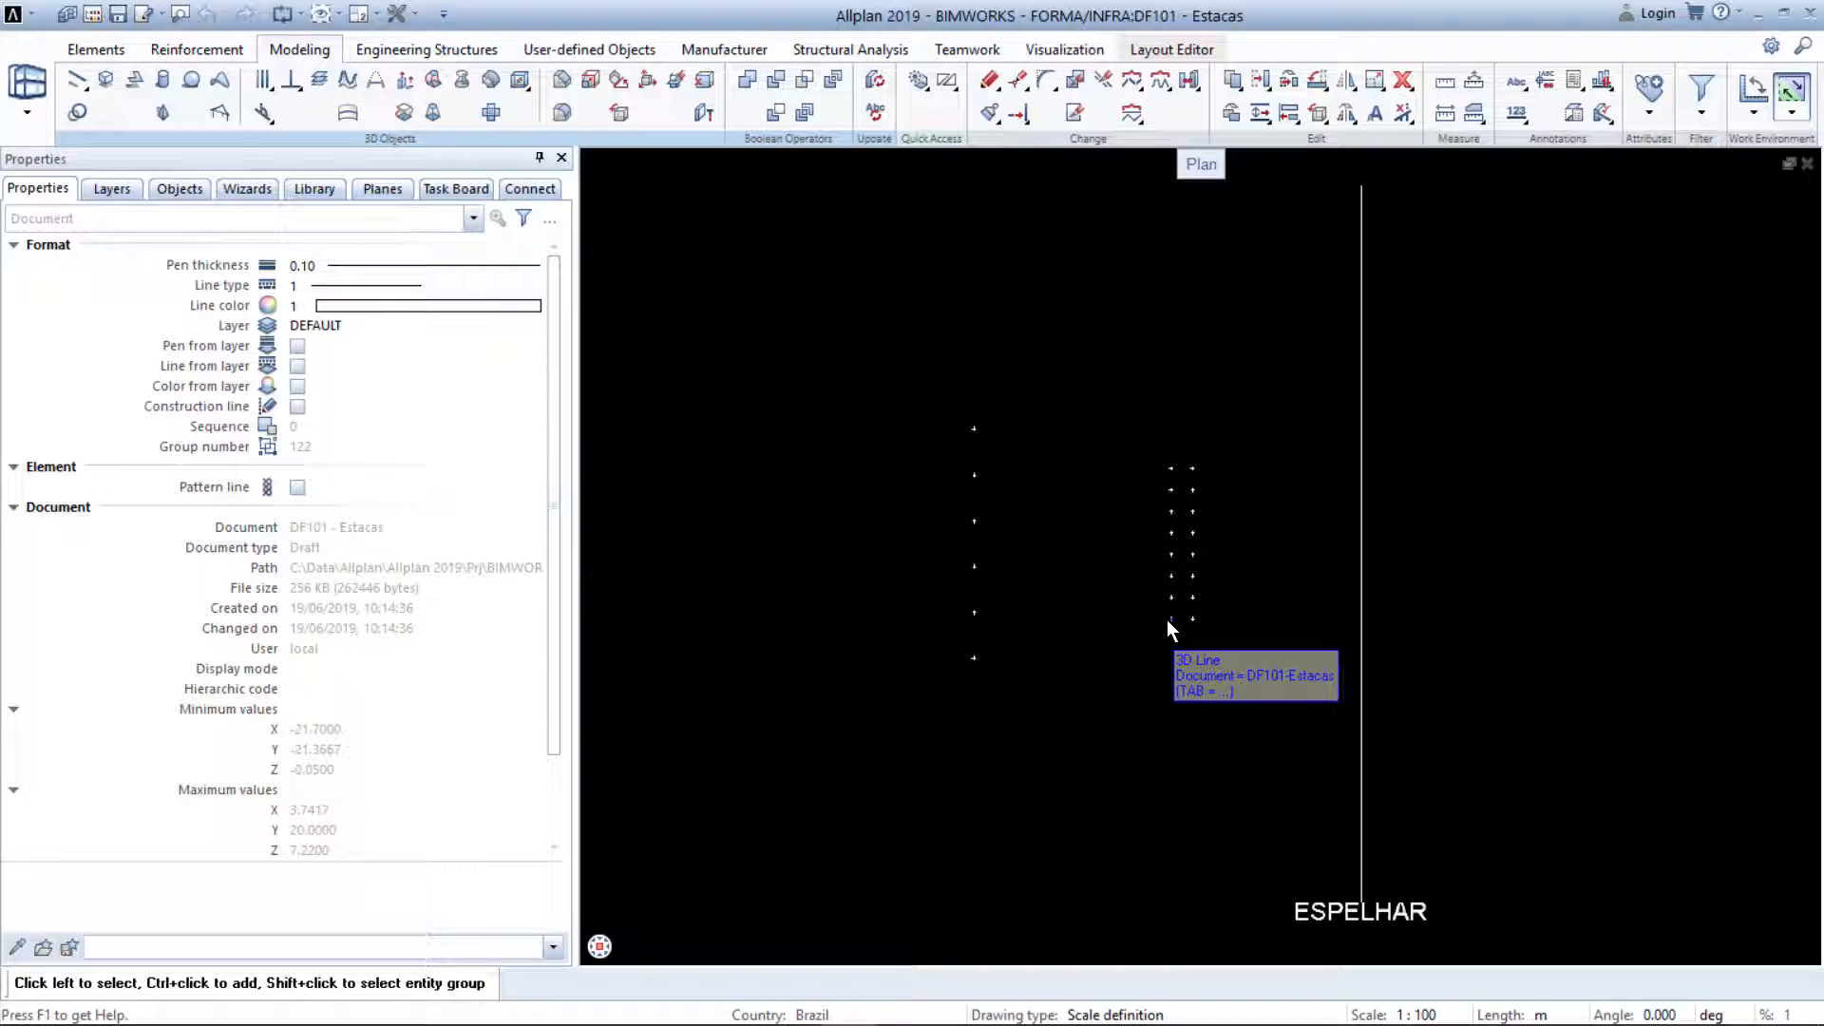
scroll(1166, 620, up, 5)
scroll(1166, 624, down, 2)
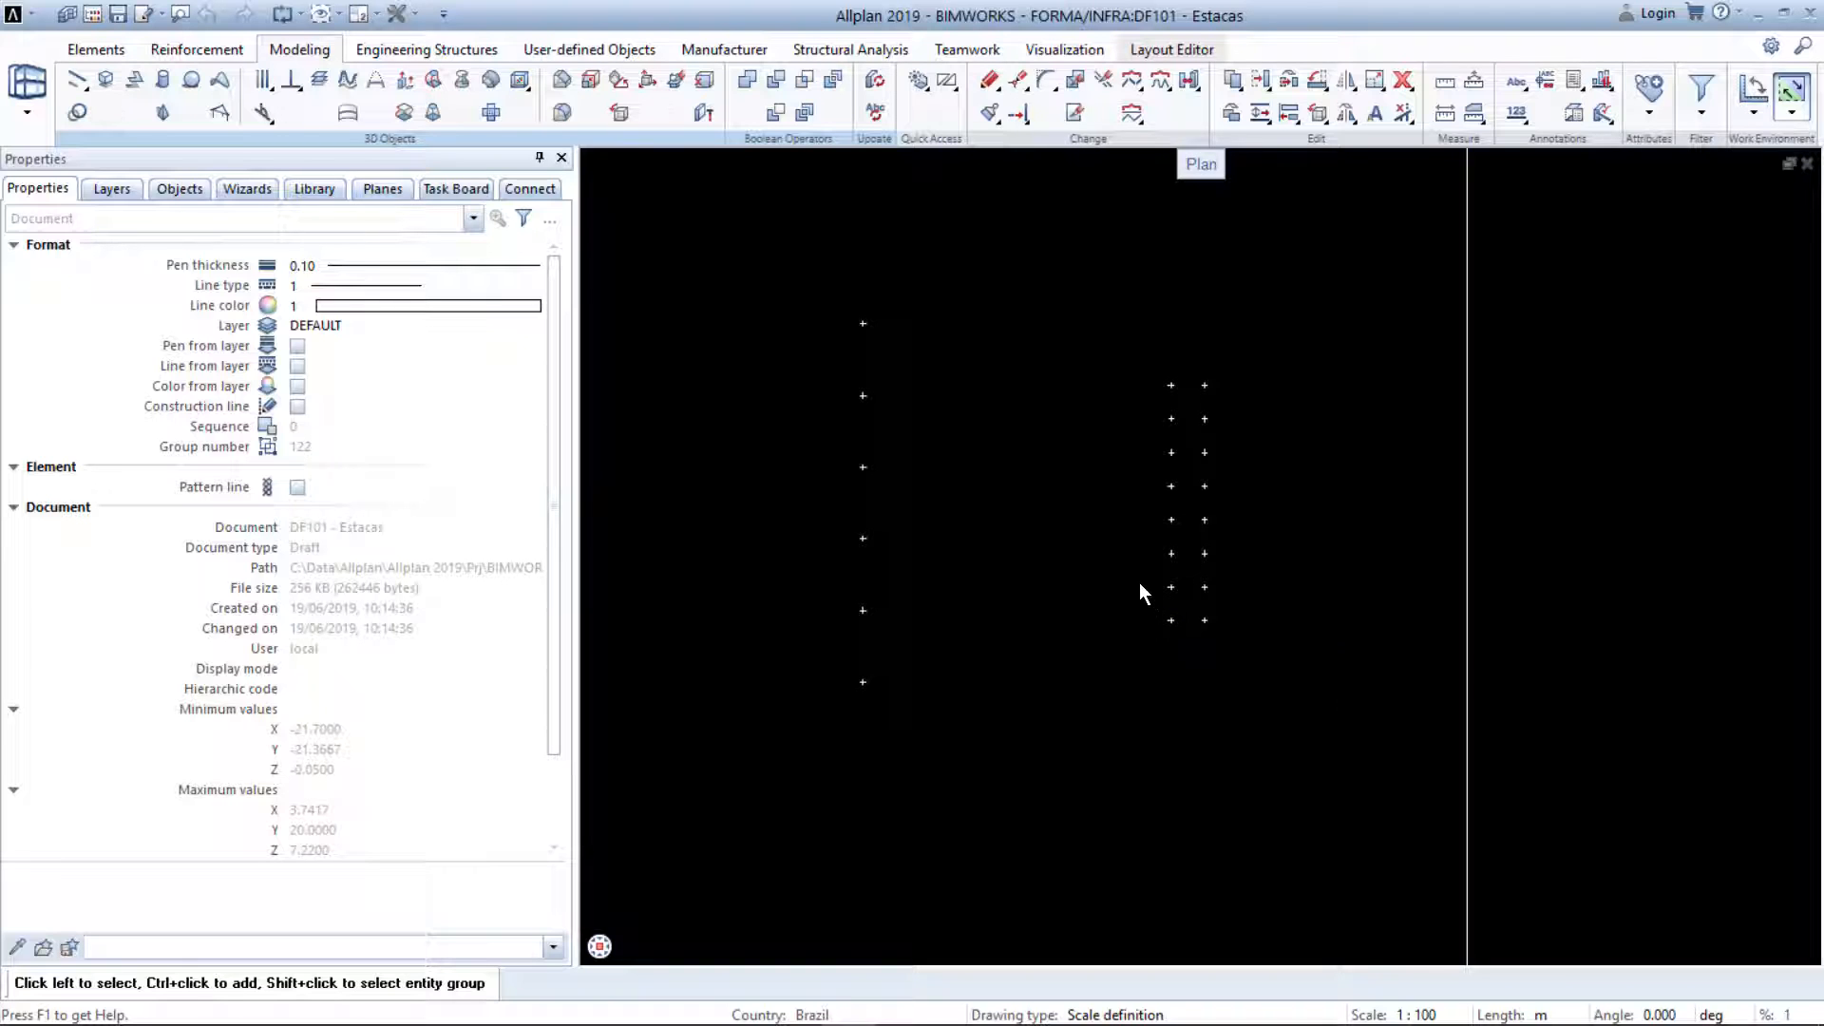
middle_drag(1140, 574, 1201, 652)
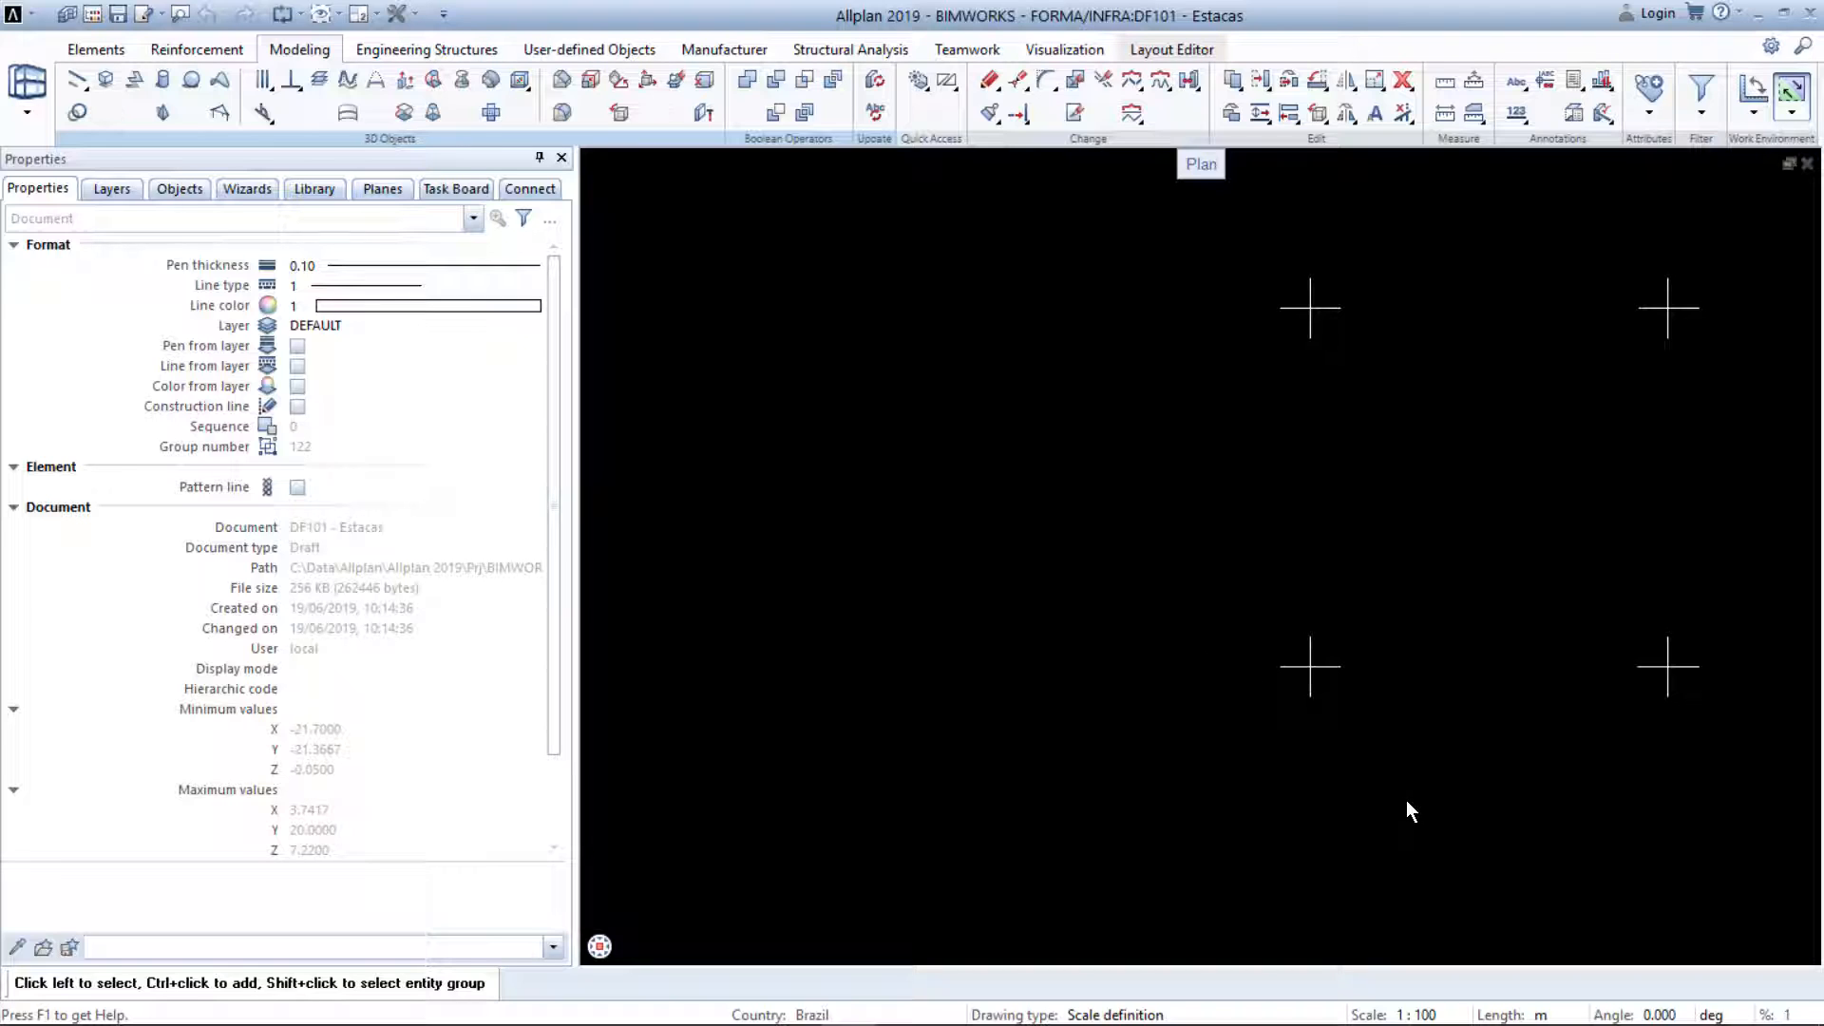
drag(1406, 800, 1239, 659)
key(Escape)
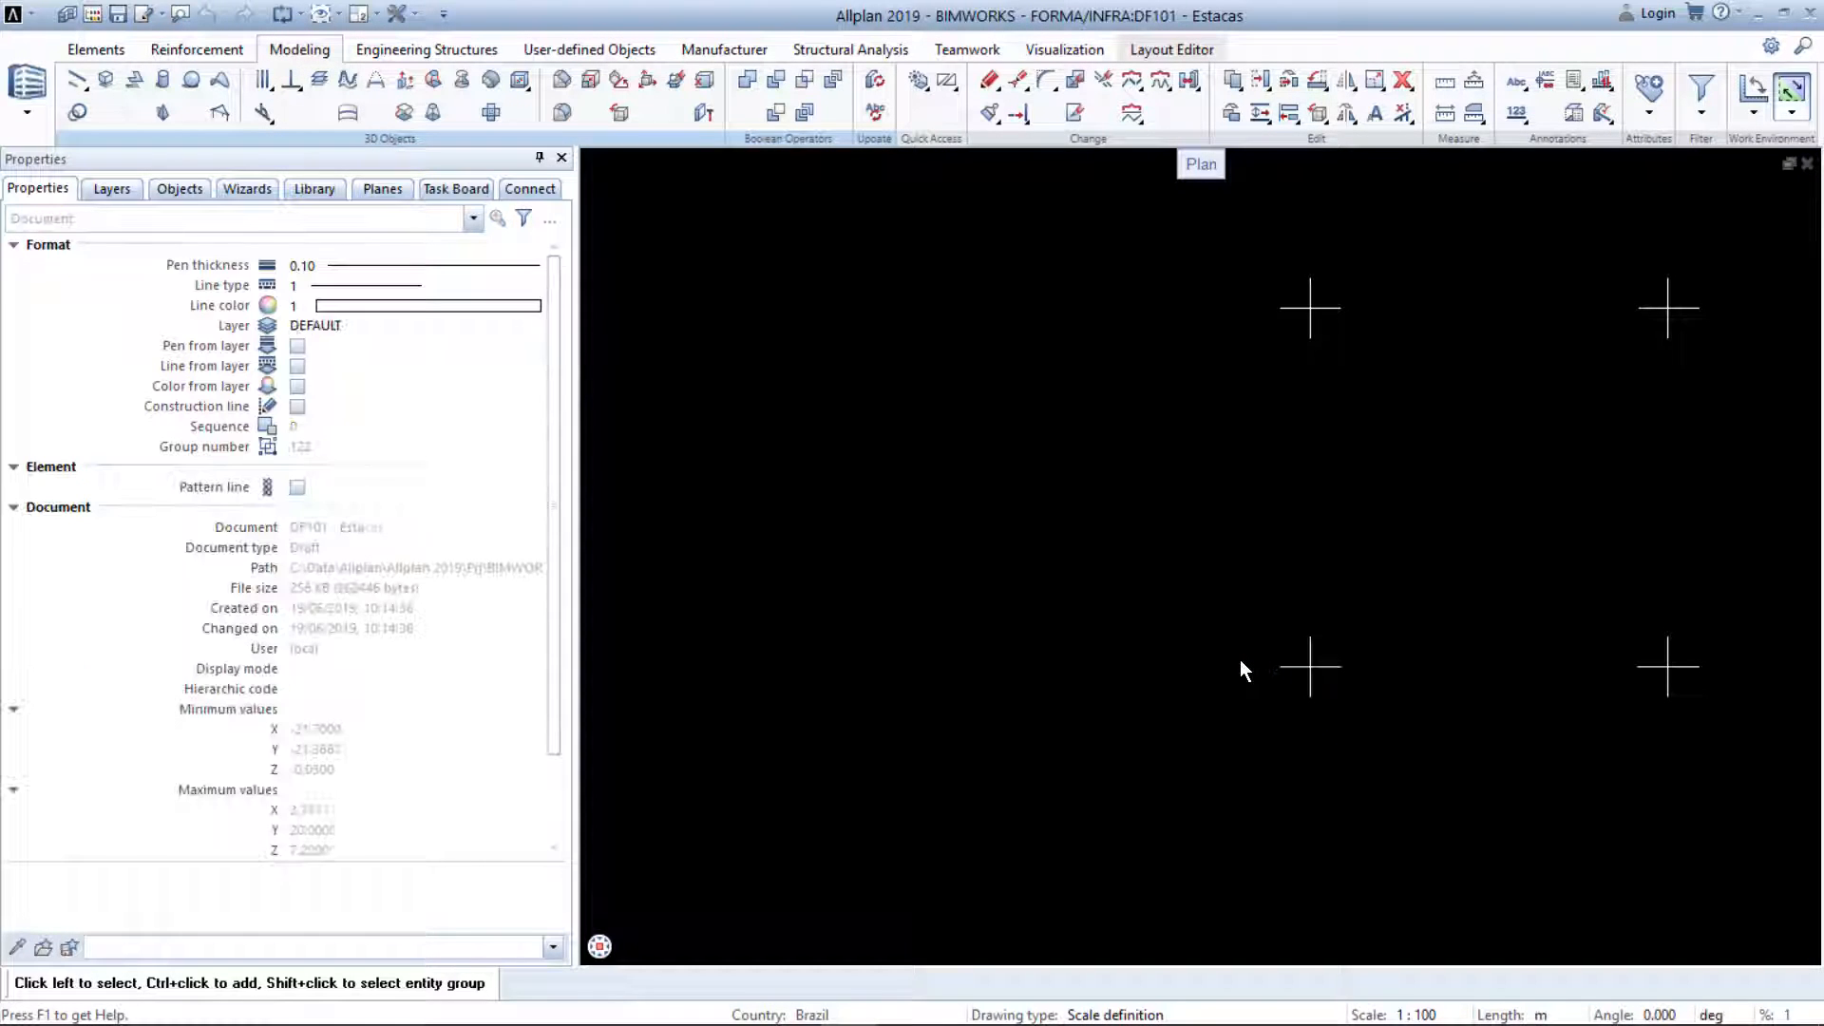
drag(1199, 585, 1321, 760)
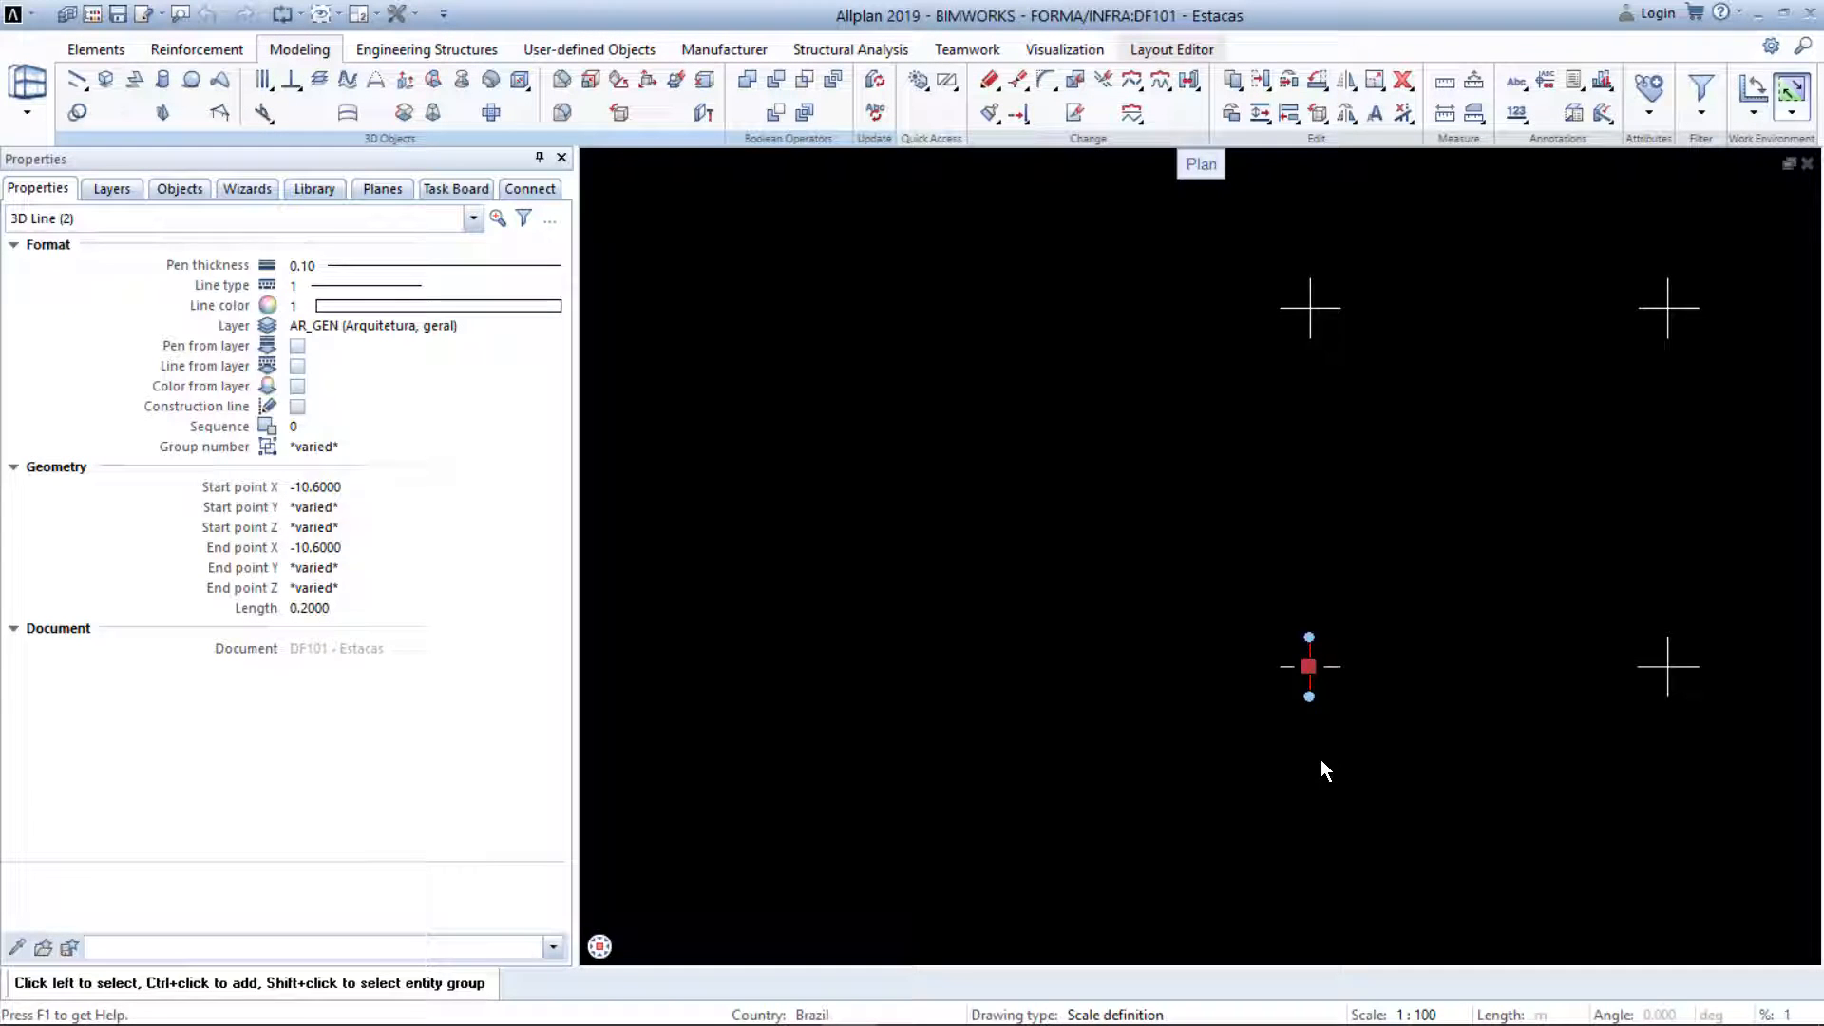
key(Escape)
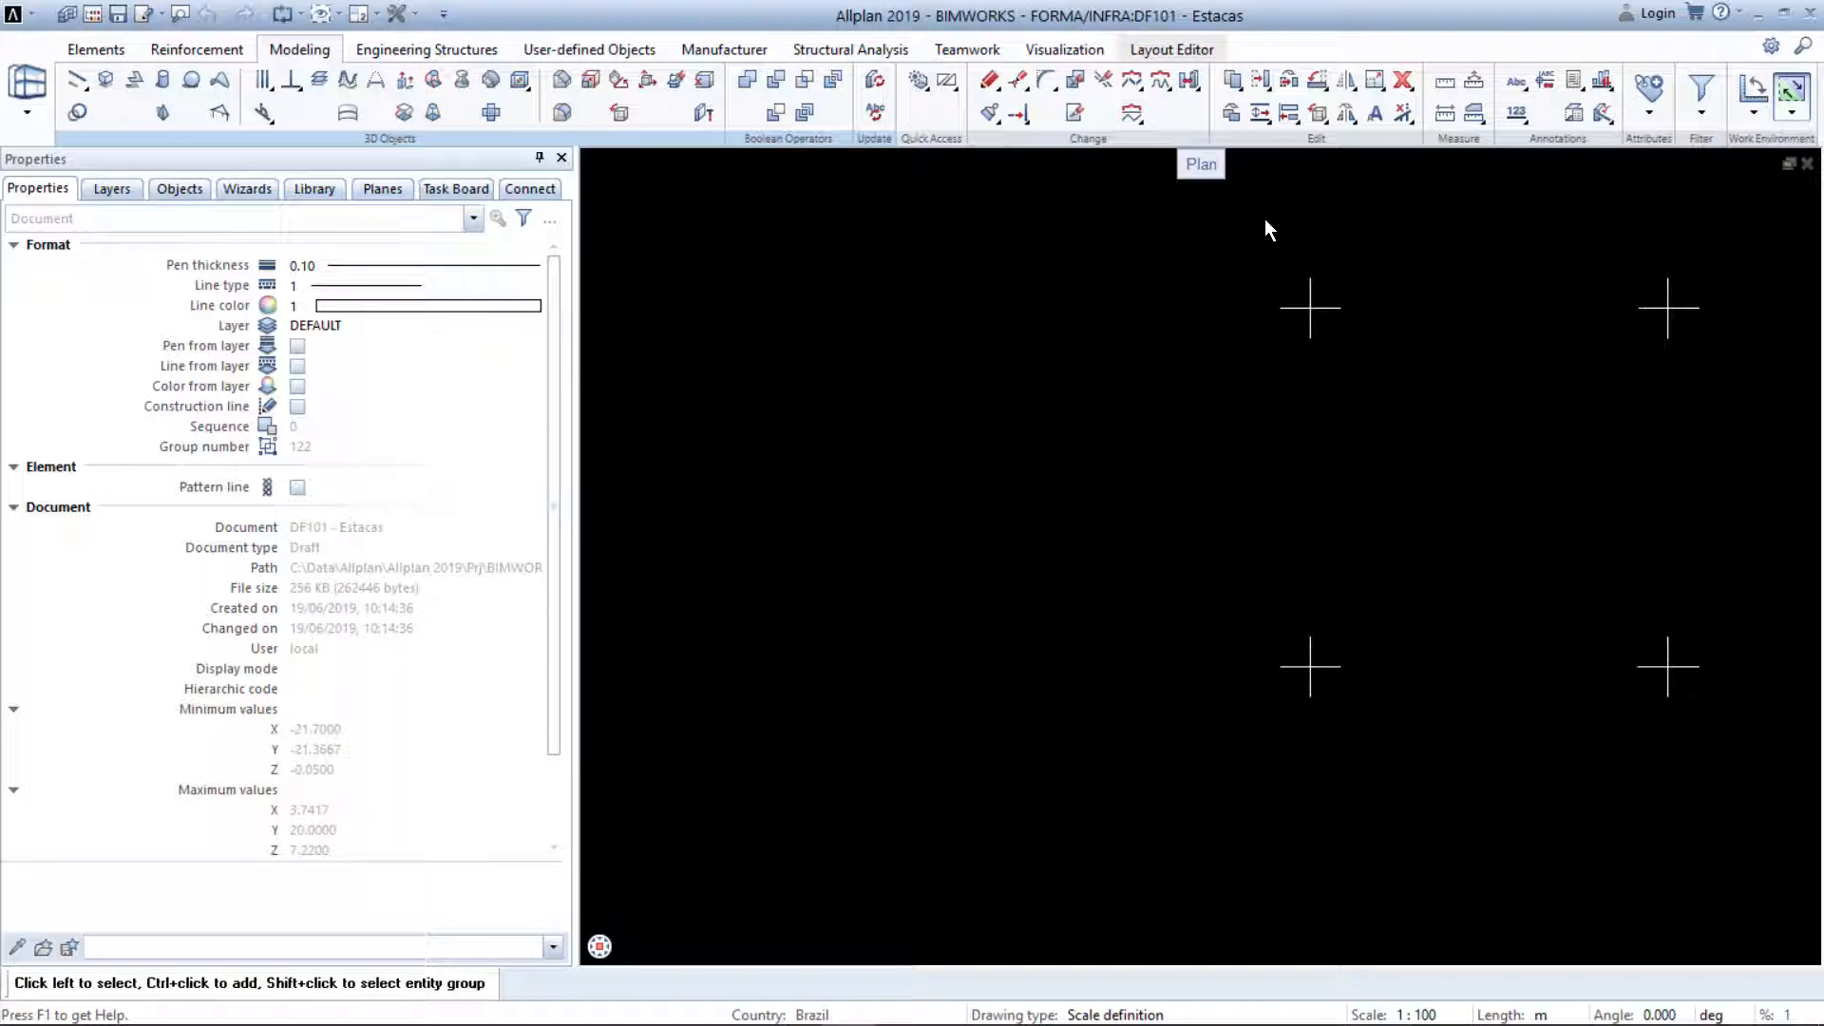
click(1235, 84)
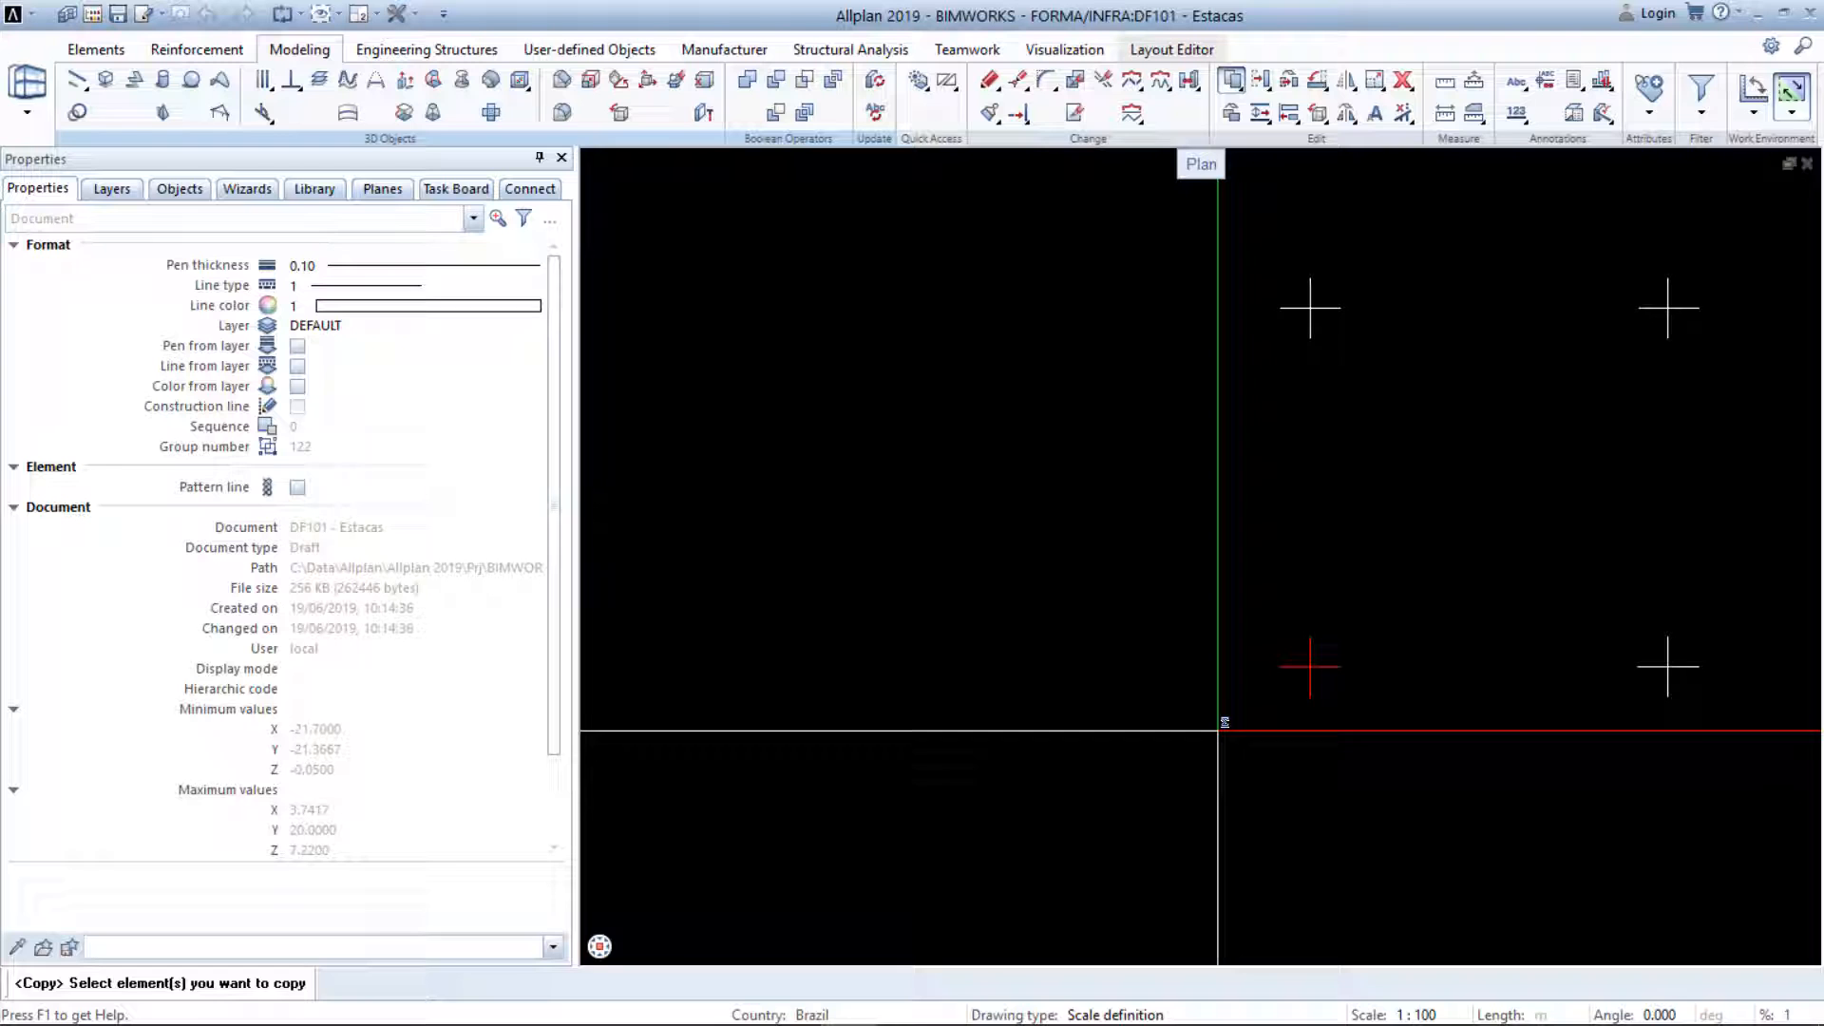
right_click(1218, 730)
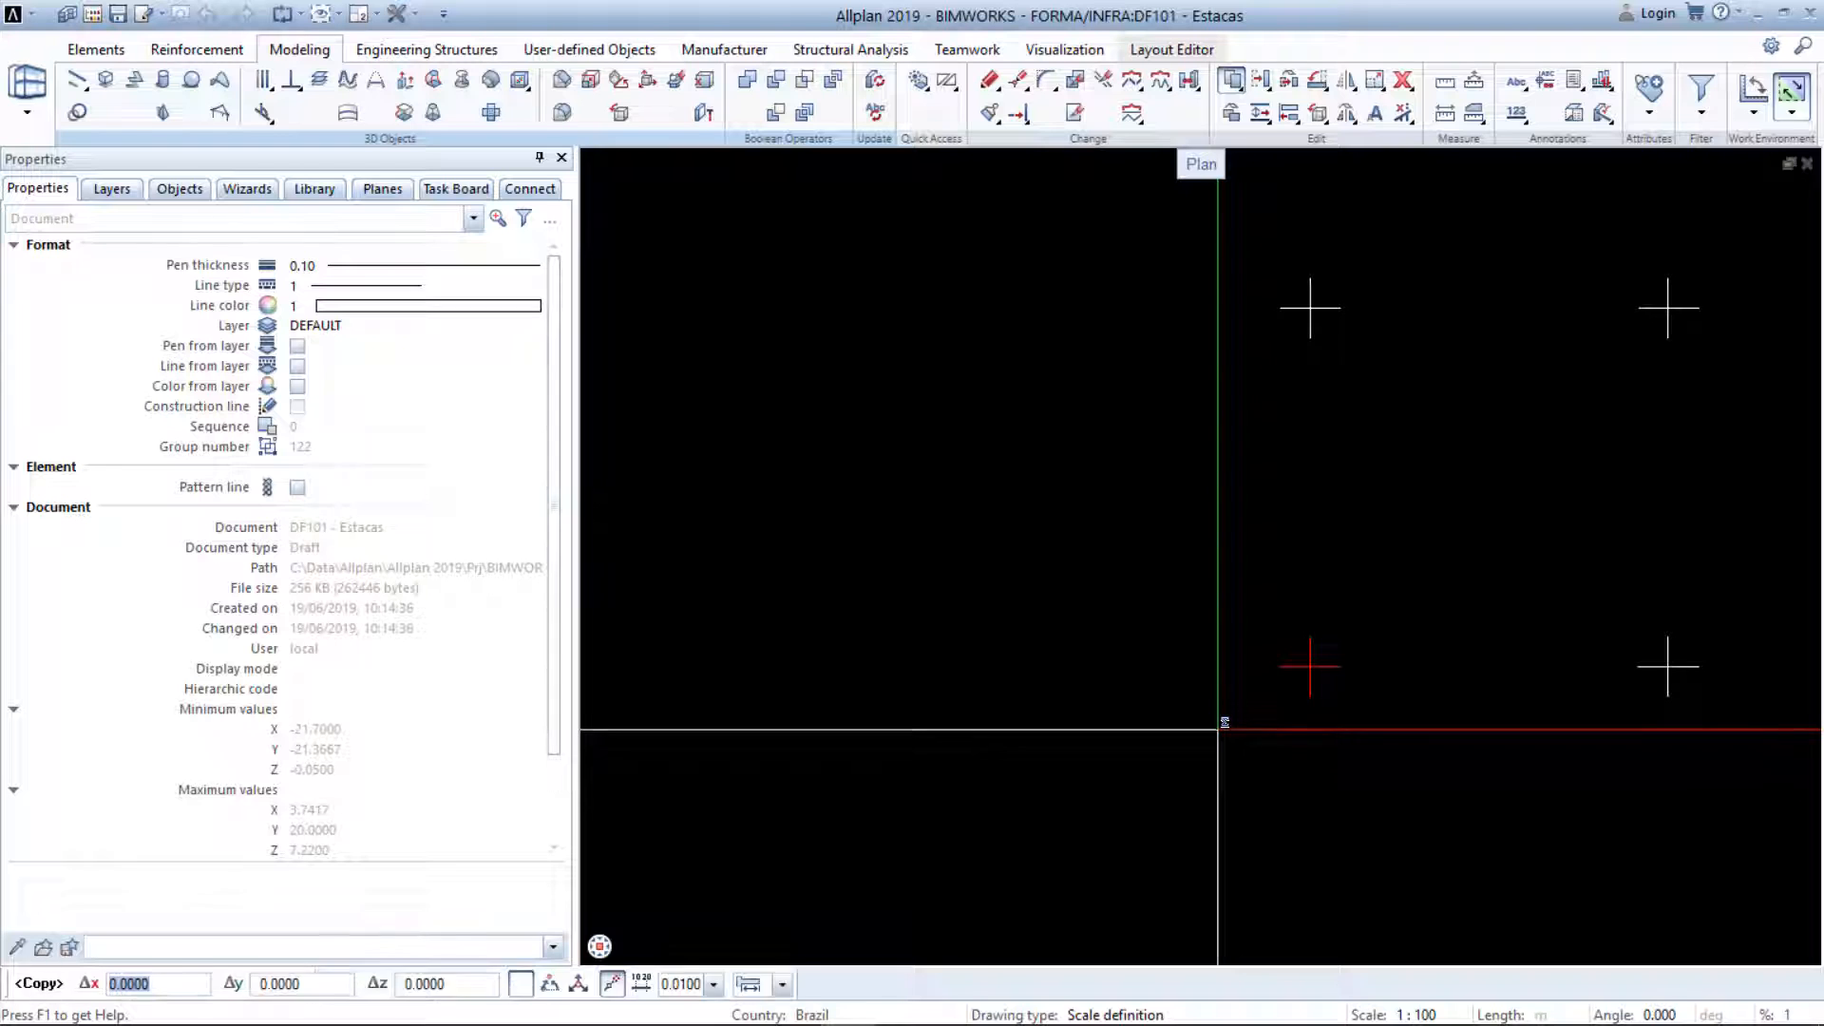
click(1217, 728)
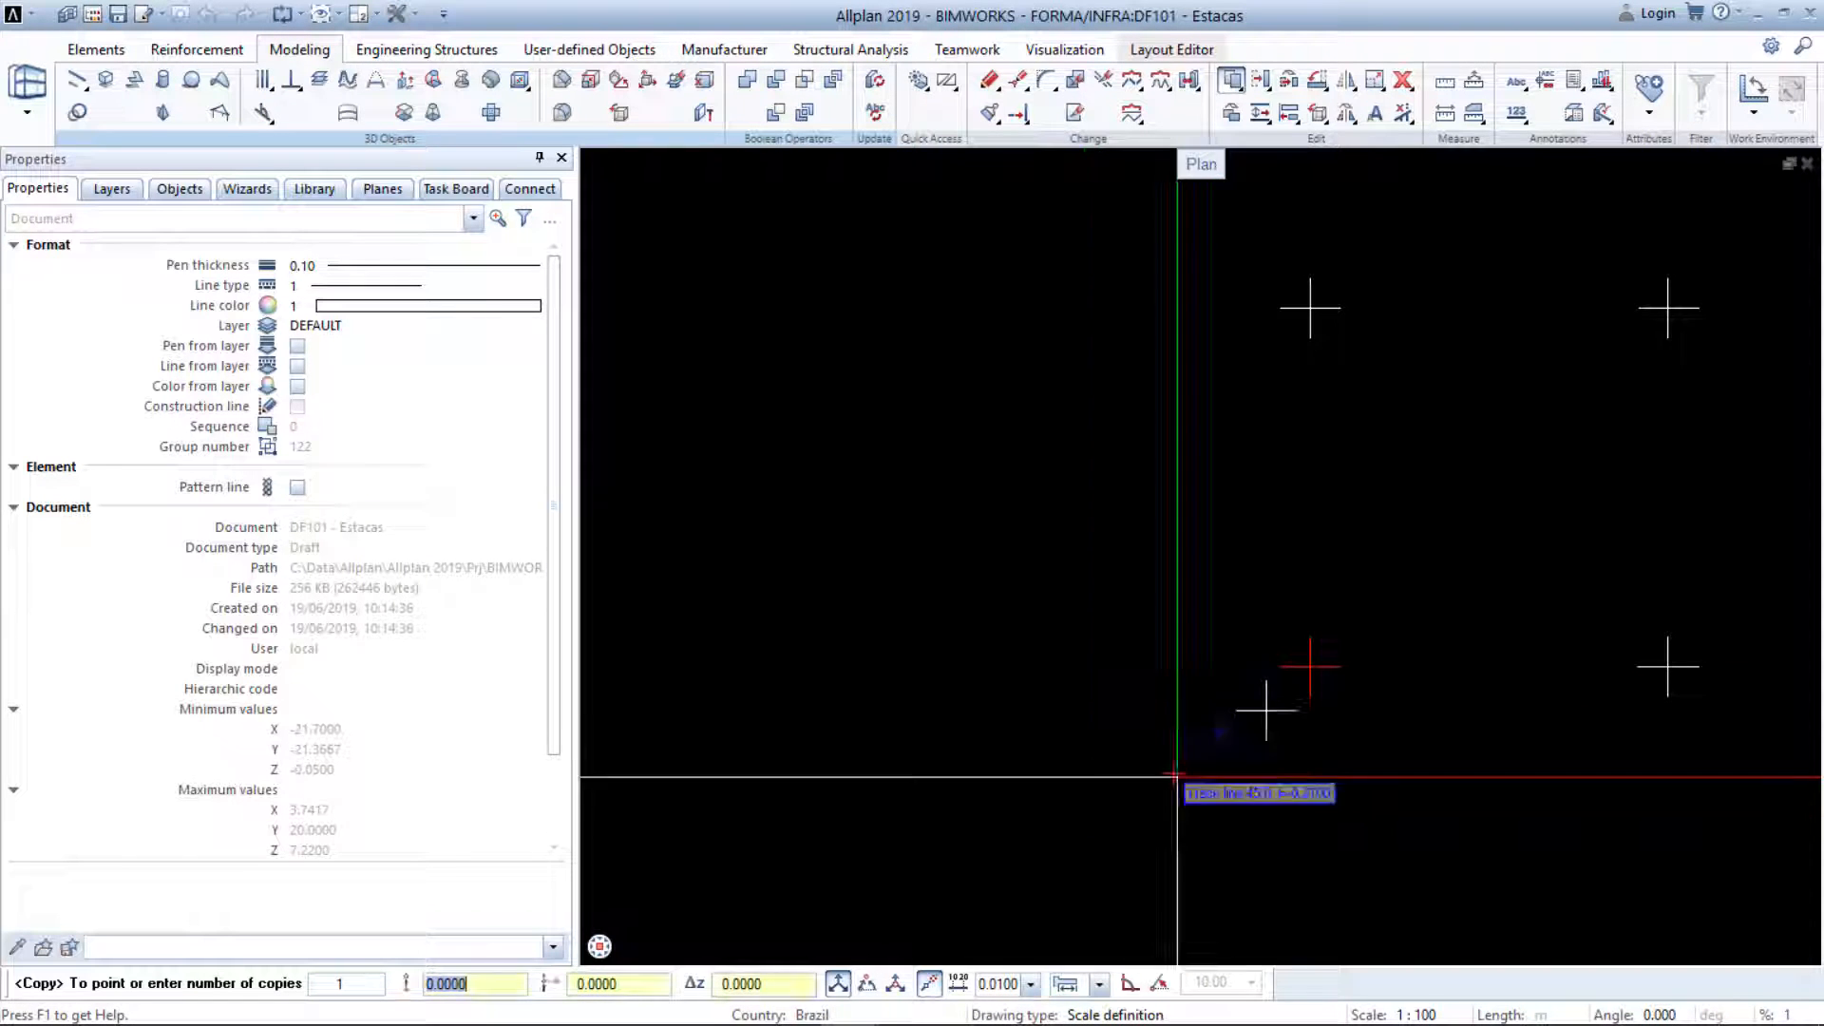
key(Escape)
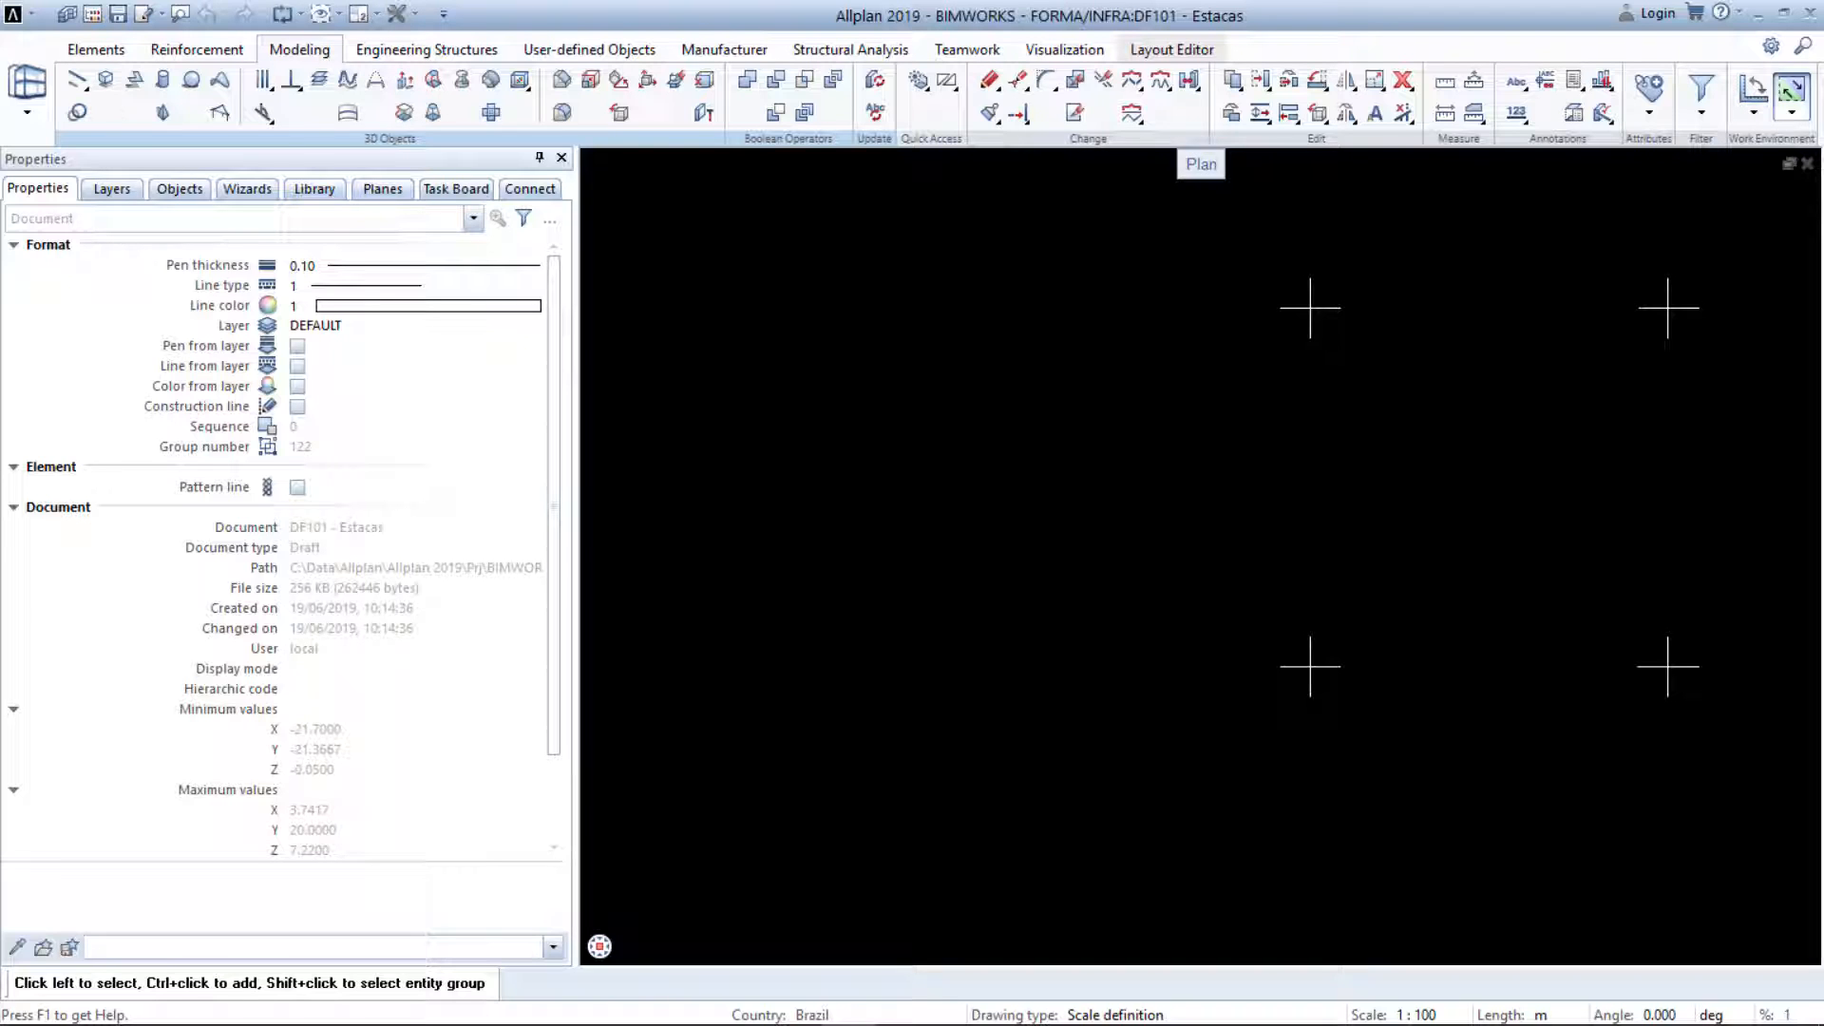
Arrange the workspace as 2 + 1 Animation Window and set the front elevation viewport to the southwest isometric view
click(372, 15)
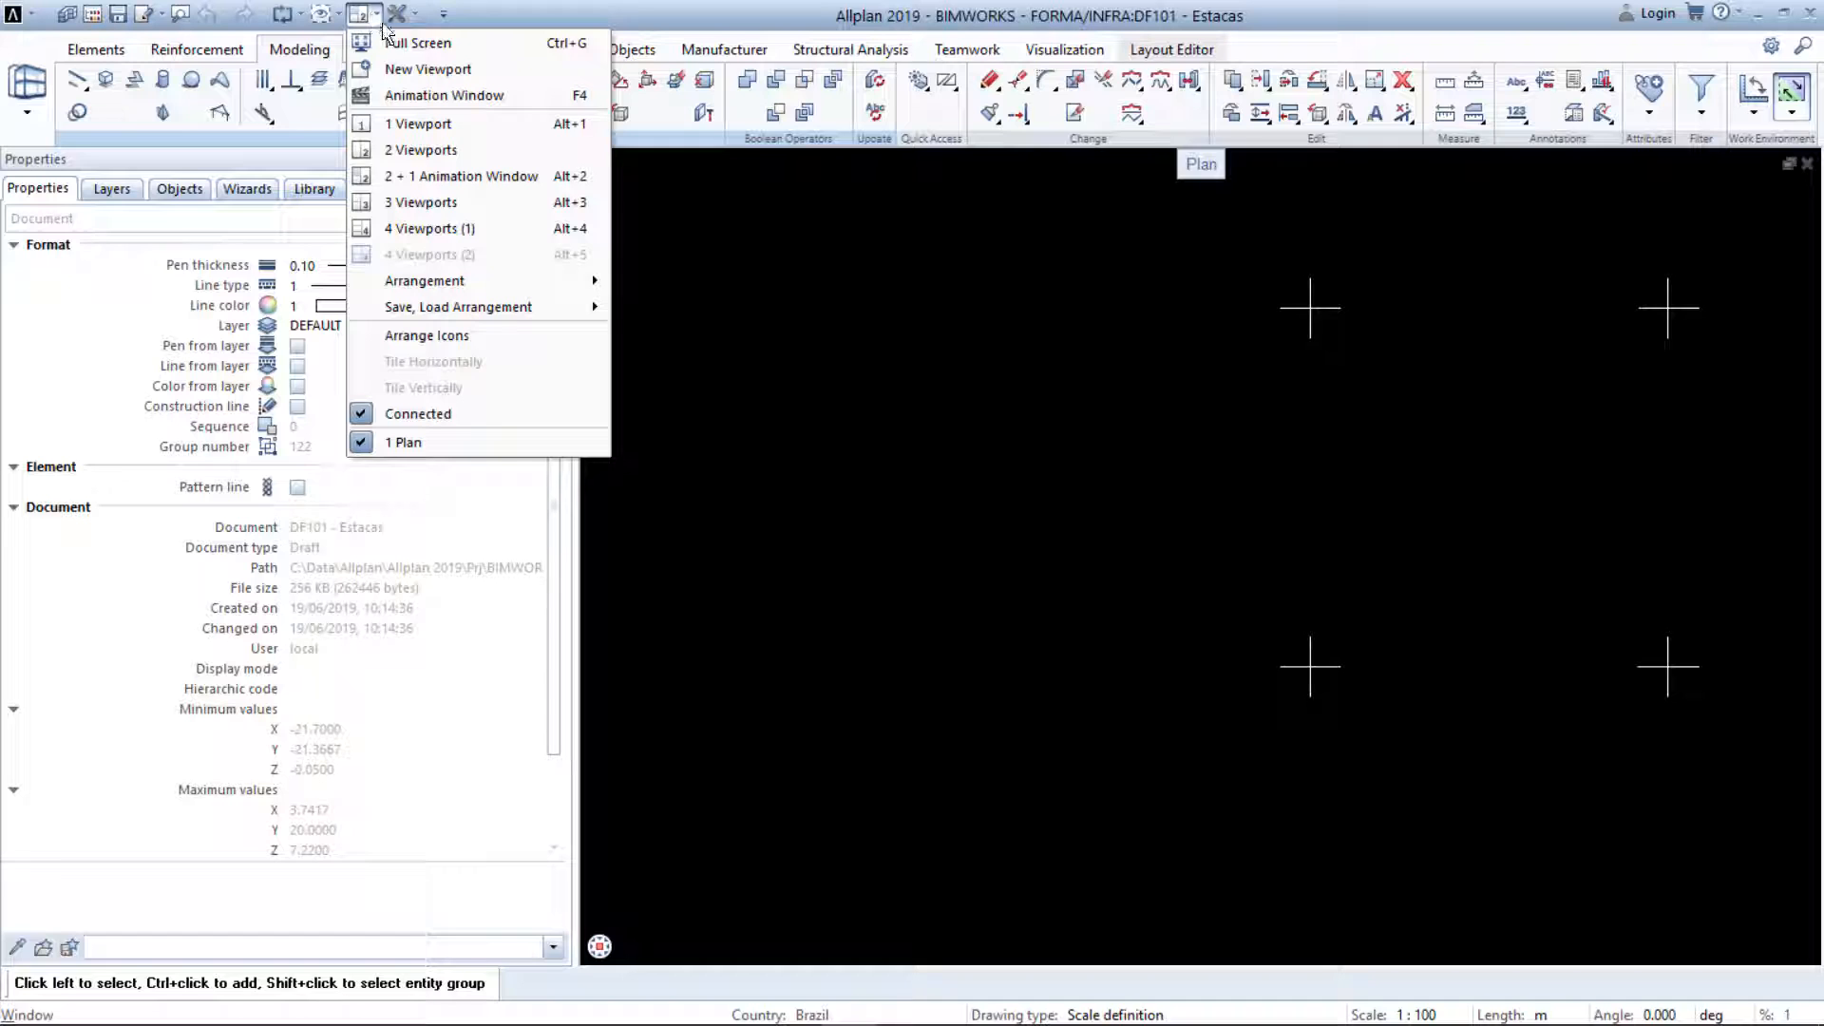
click(579, 180)
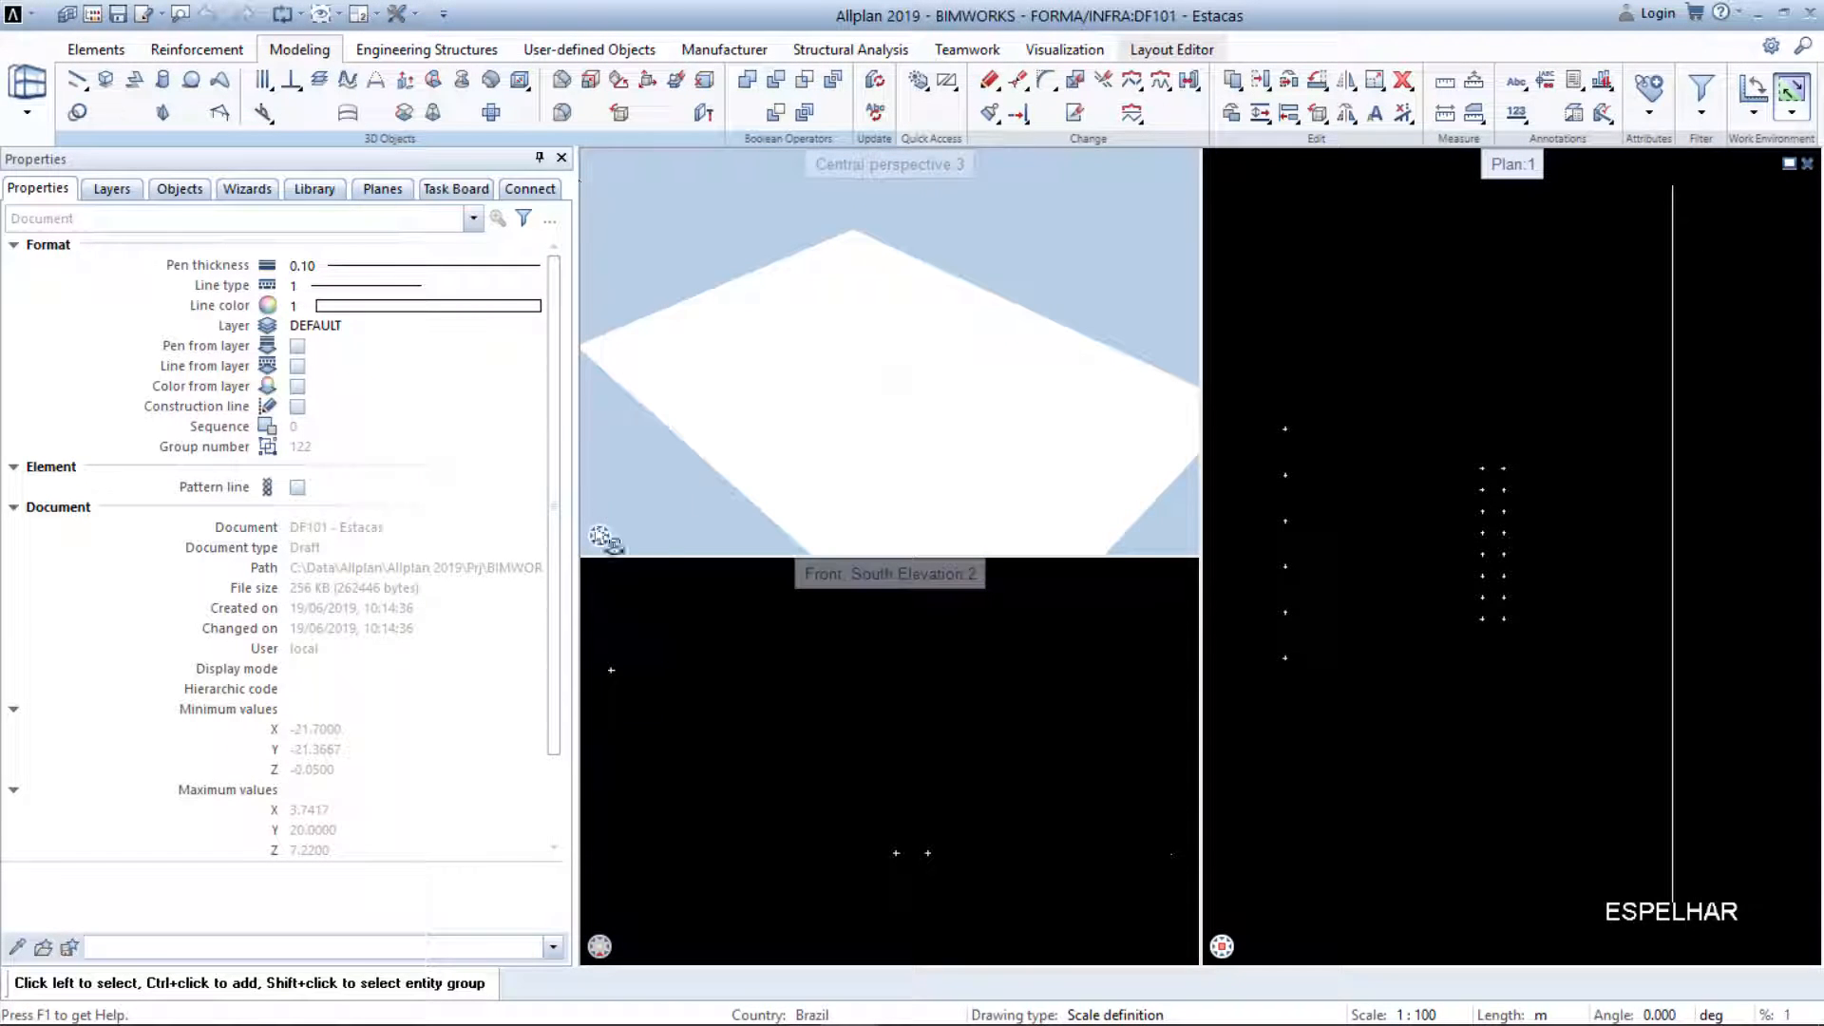
click(602, 922)
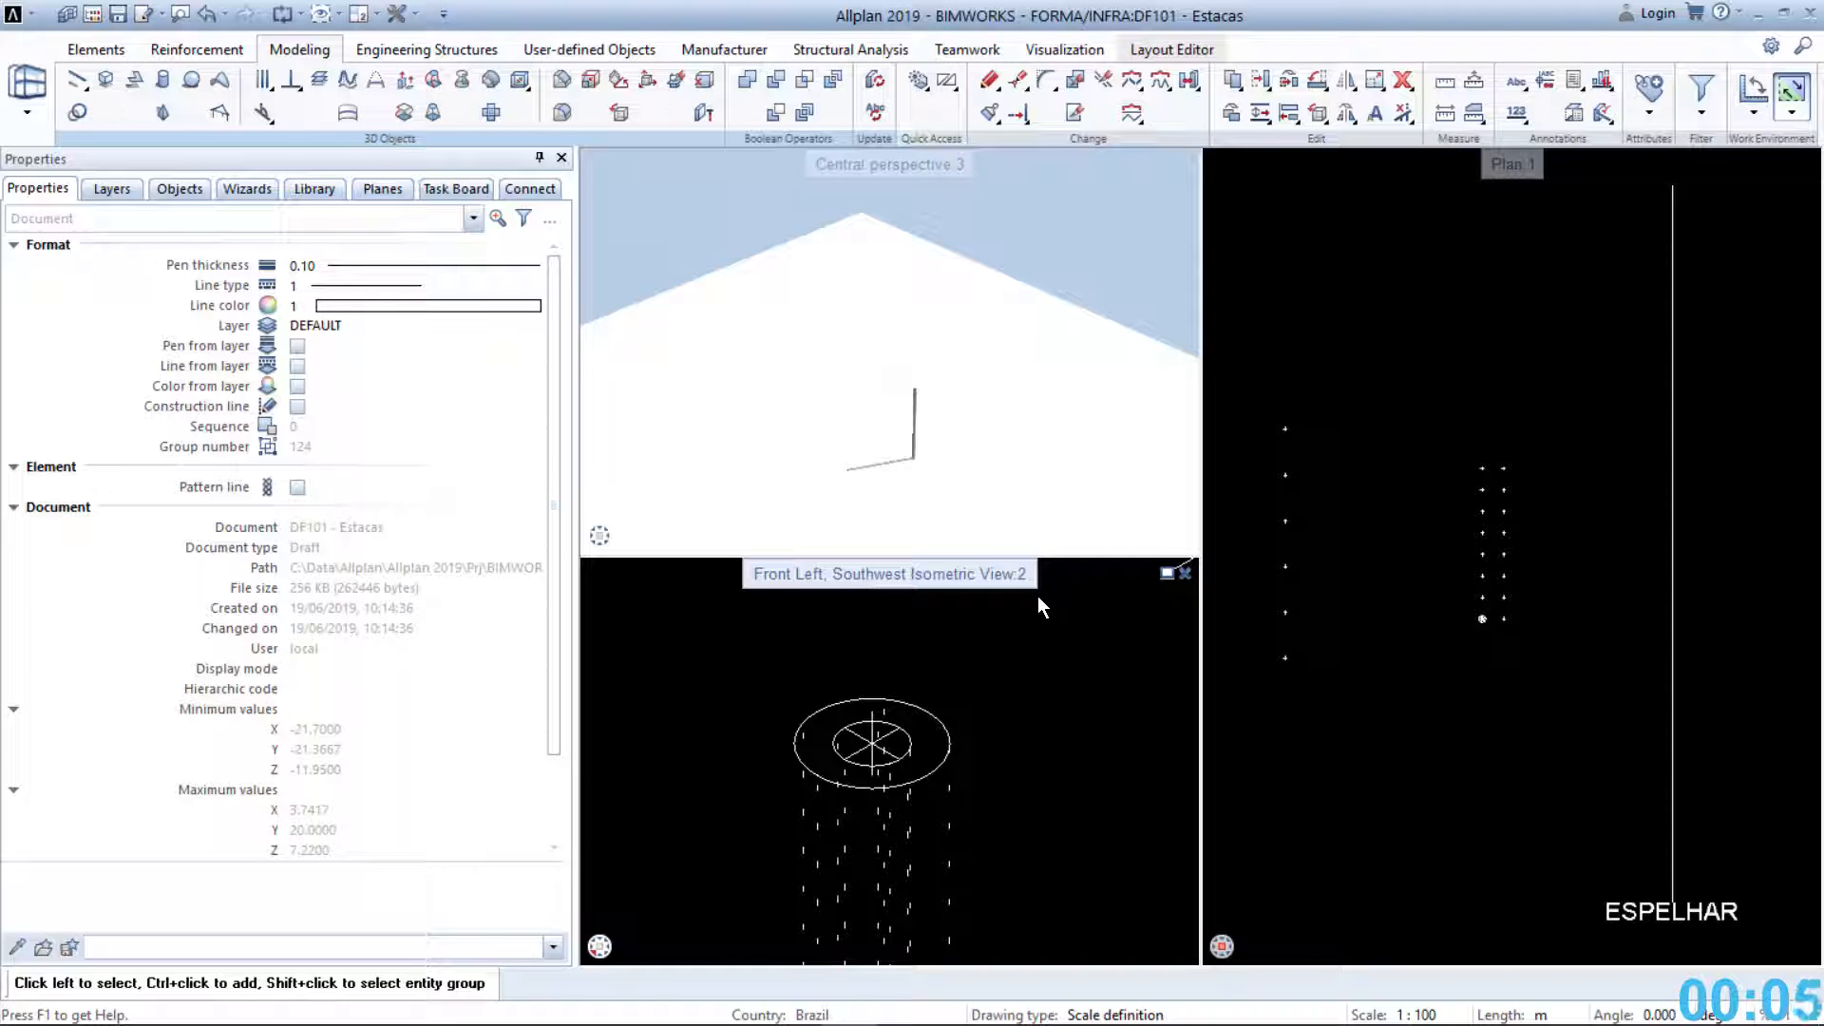
Copy the pile from the centre of its cross marker to the adjacent marker in the same row of the double-row grid
click(1231, 82)
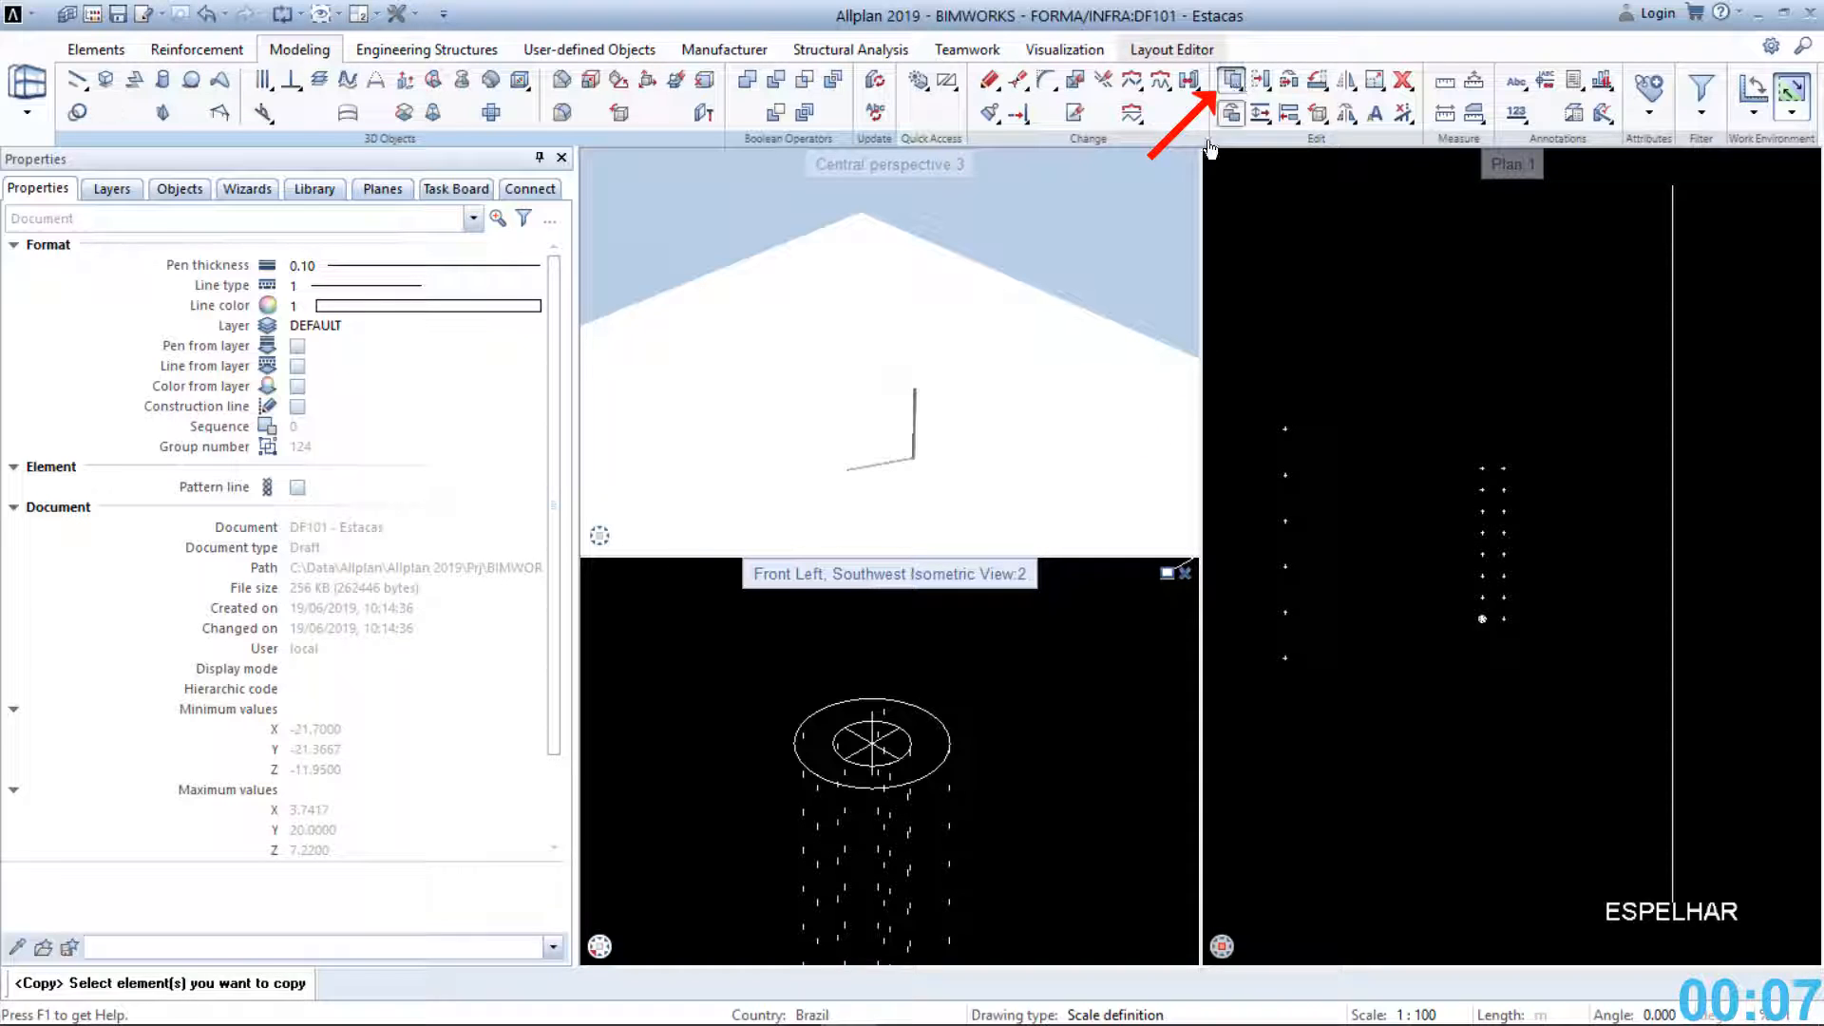
click(950, 717)
scroll(881, 763, up, 4)
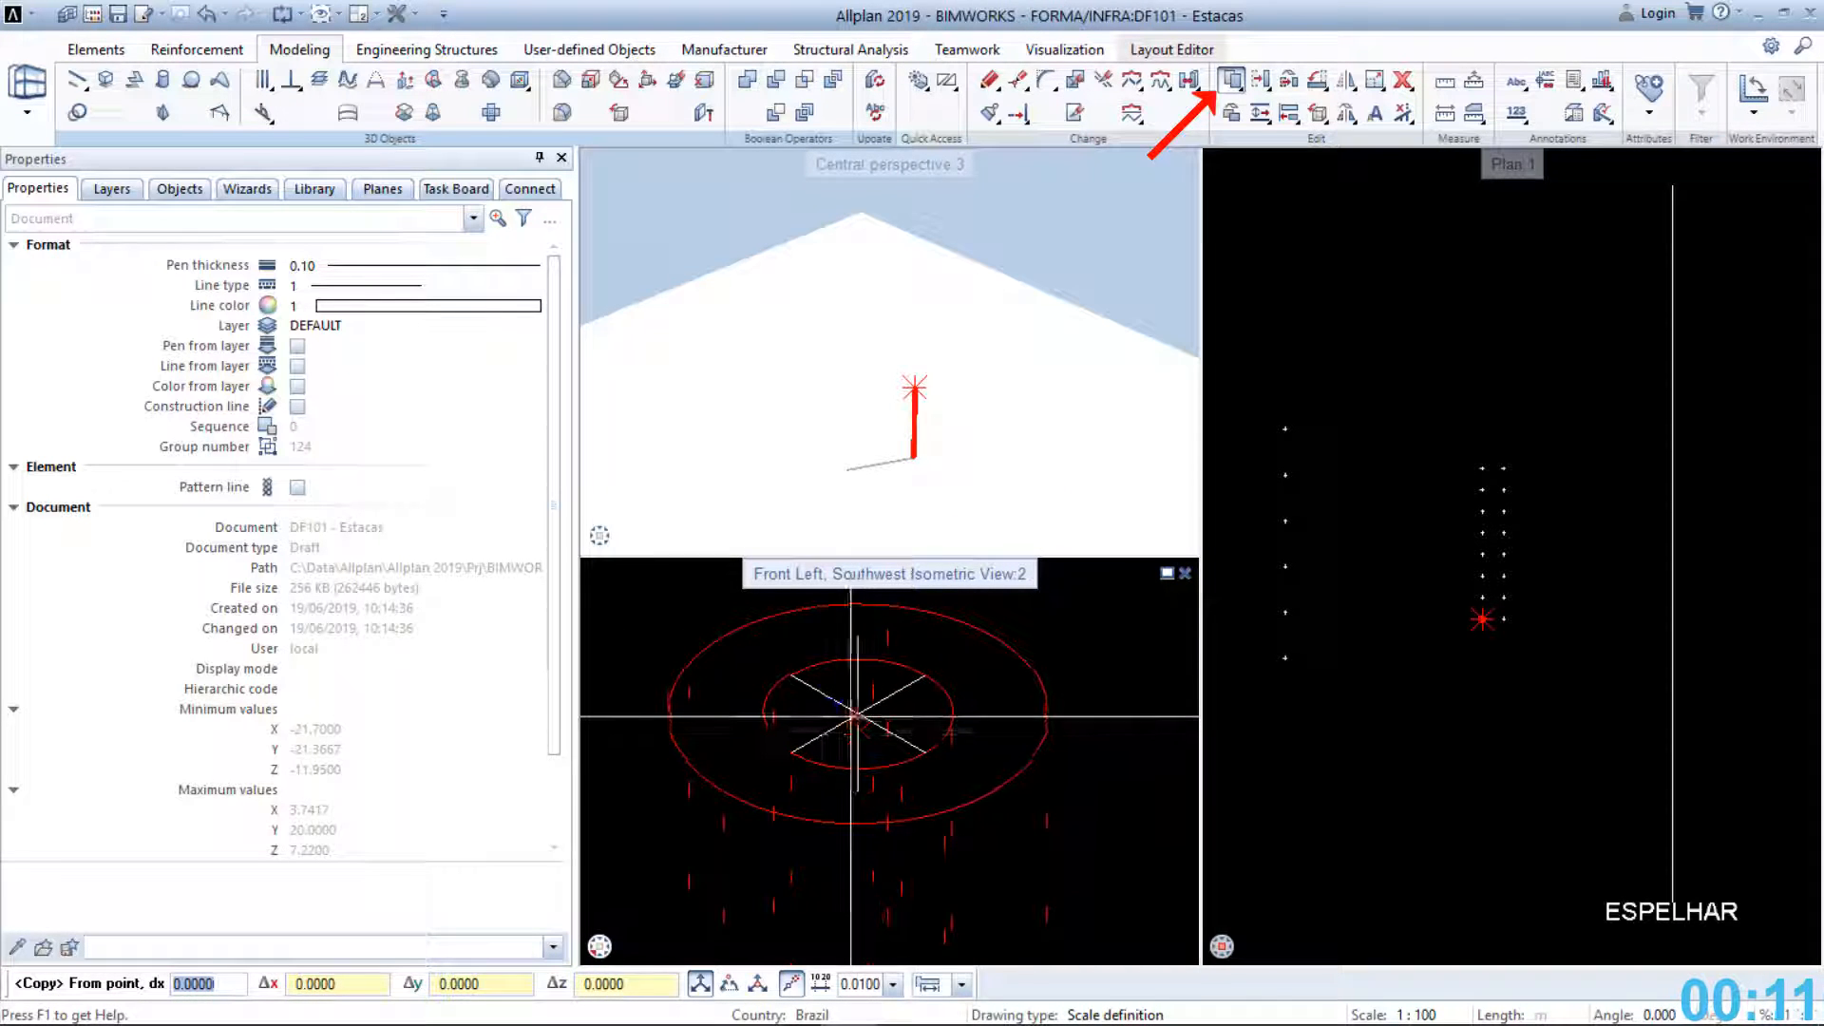
click(857, 732)
scroll(722, 798, down, 4)
scroll(717, 799, down, 1)
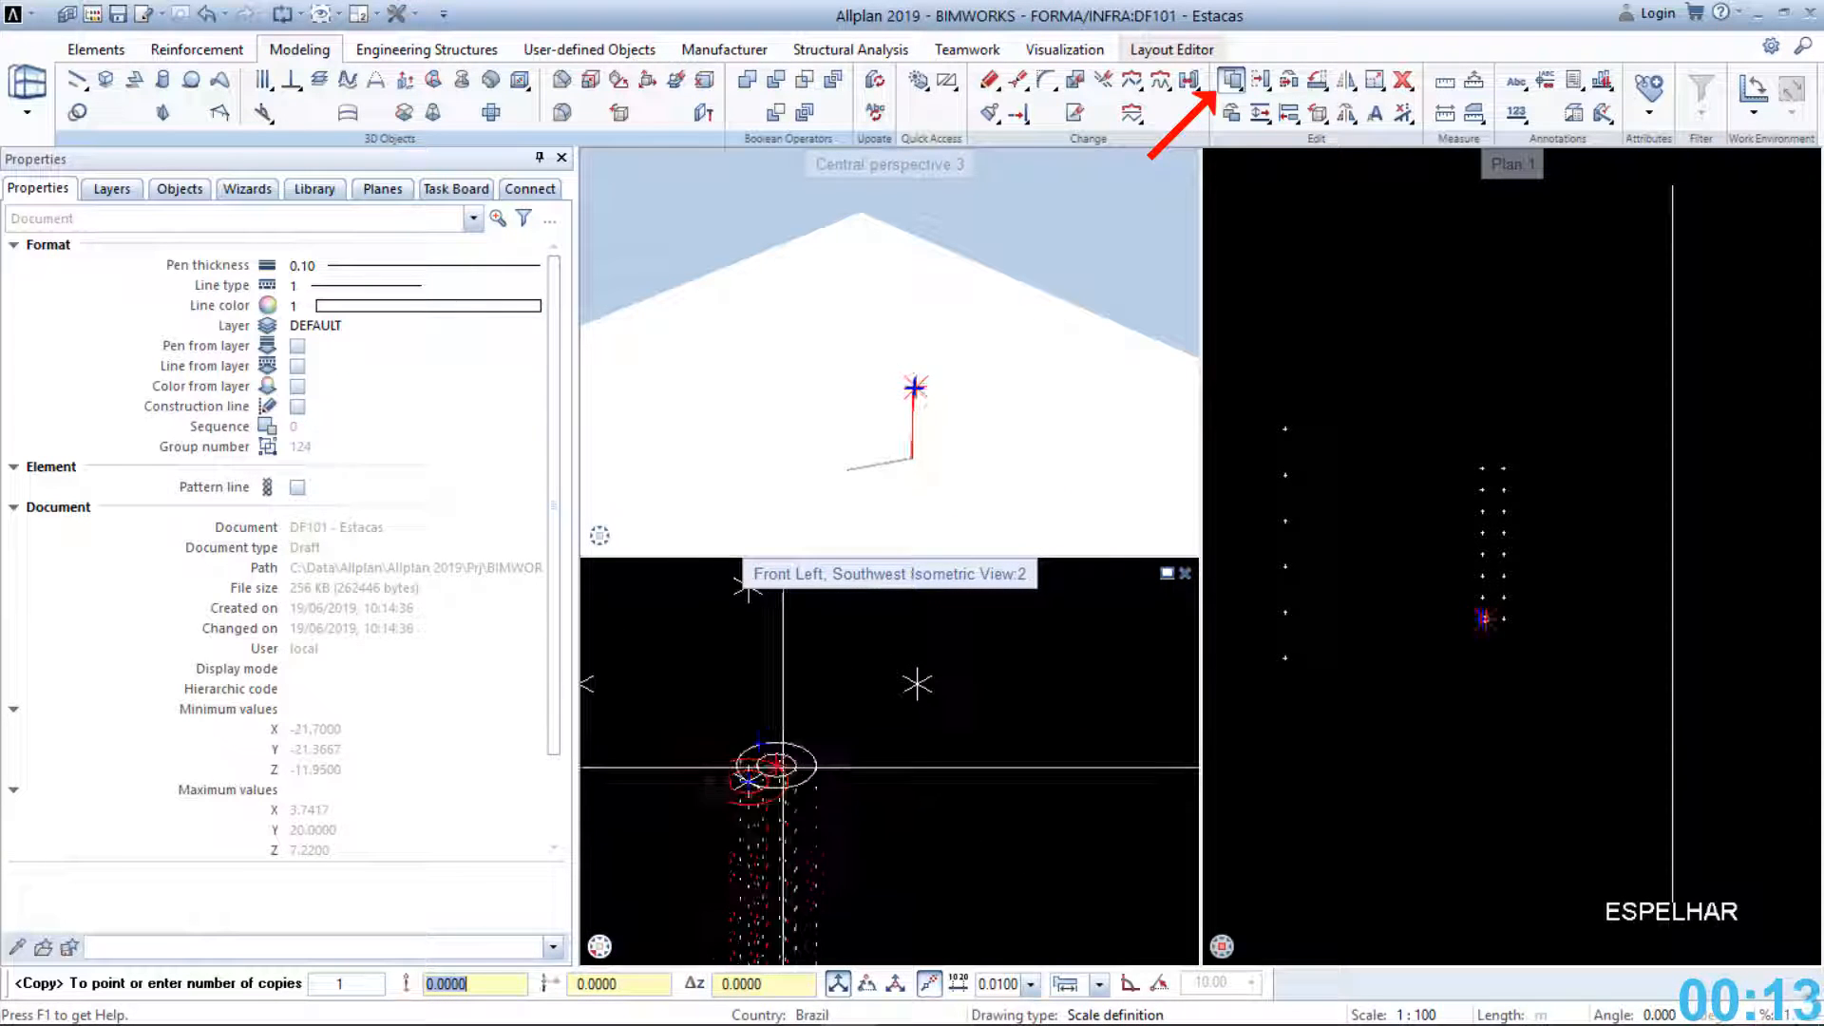
scroll(887, 706, up, 4)
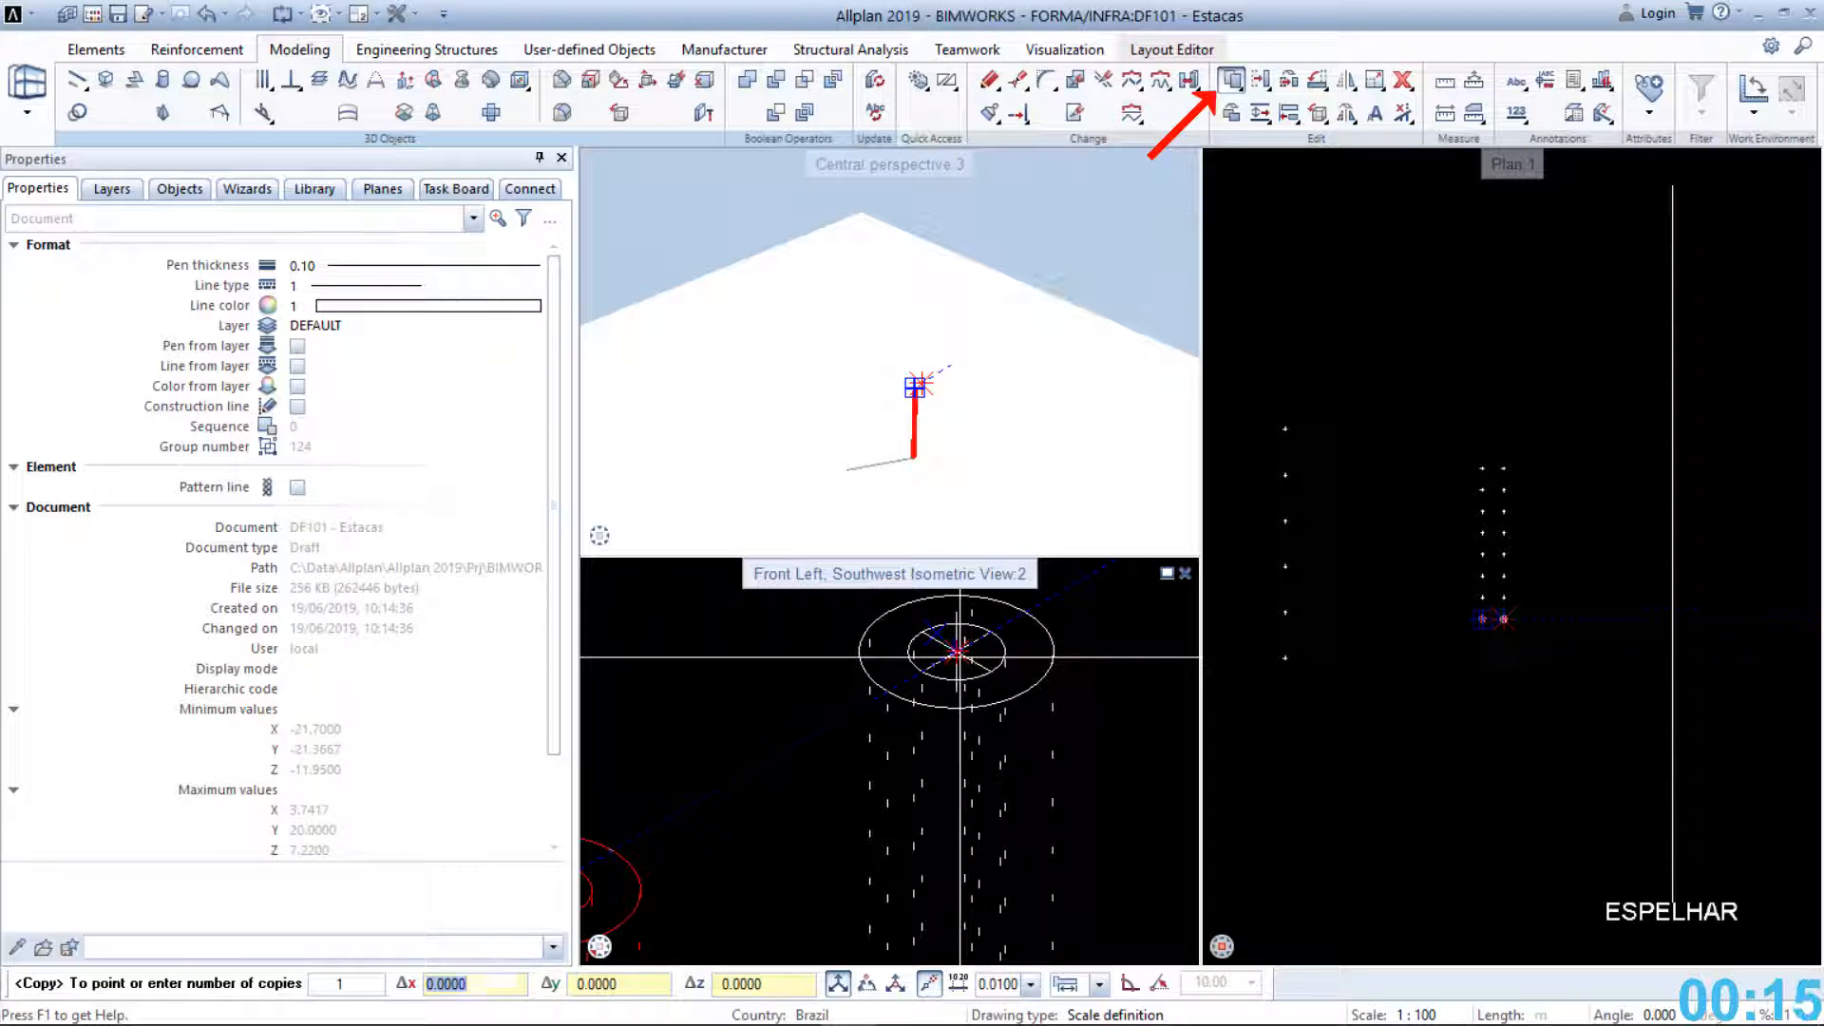
scroll(959, 655, down, 4)
click(1013, 766)
key(Escape)
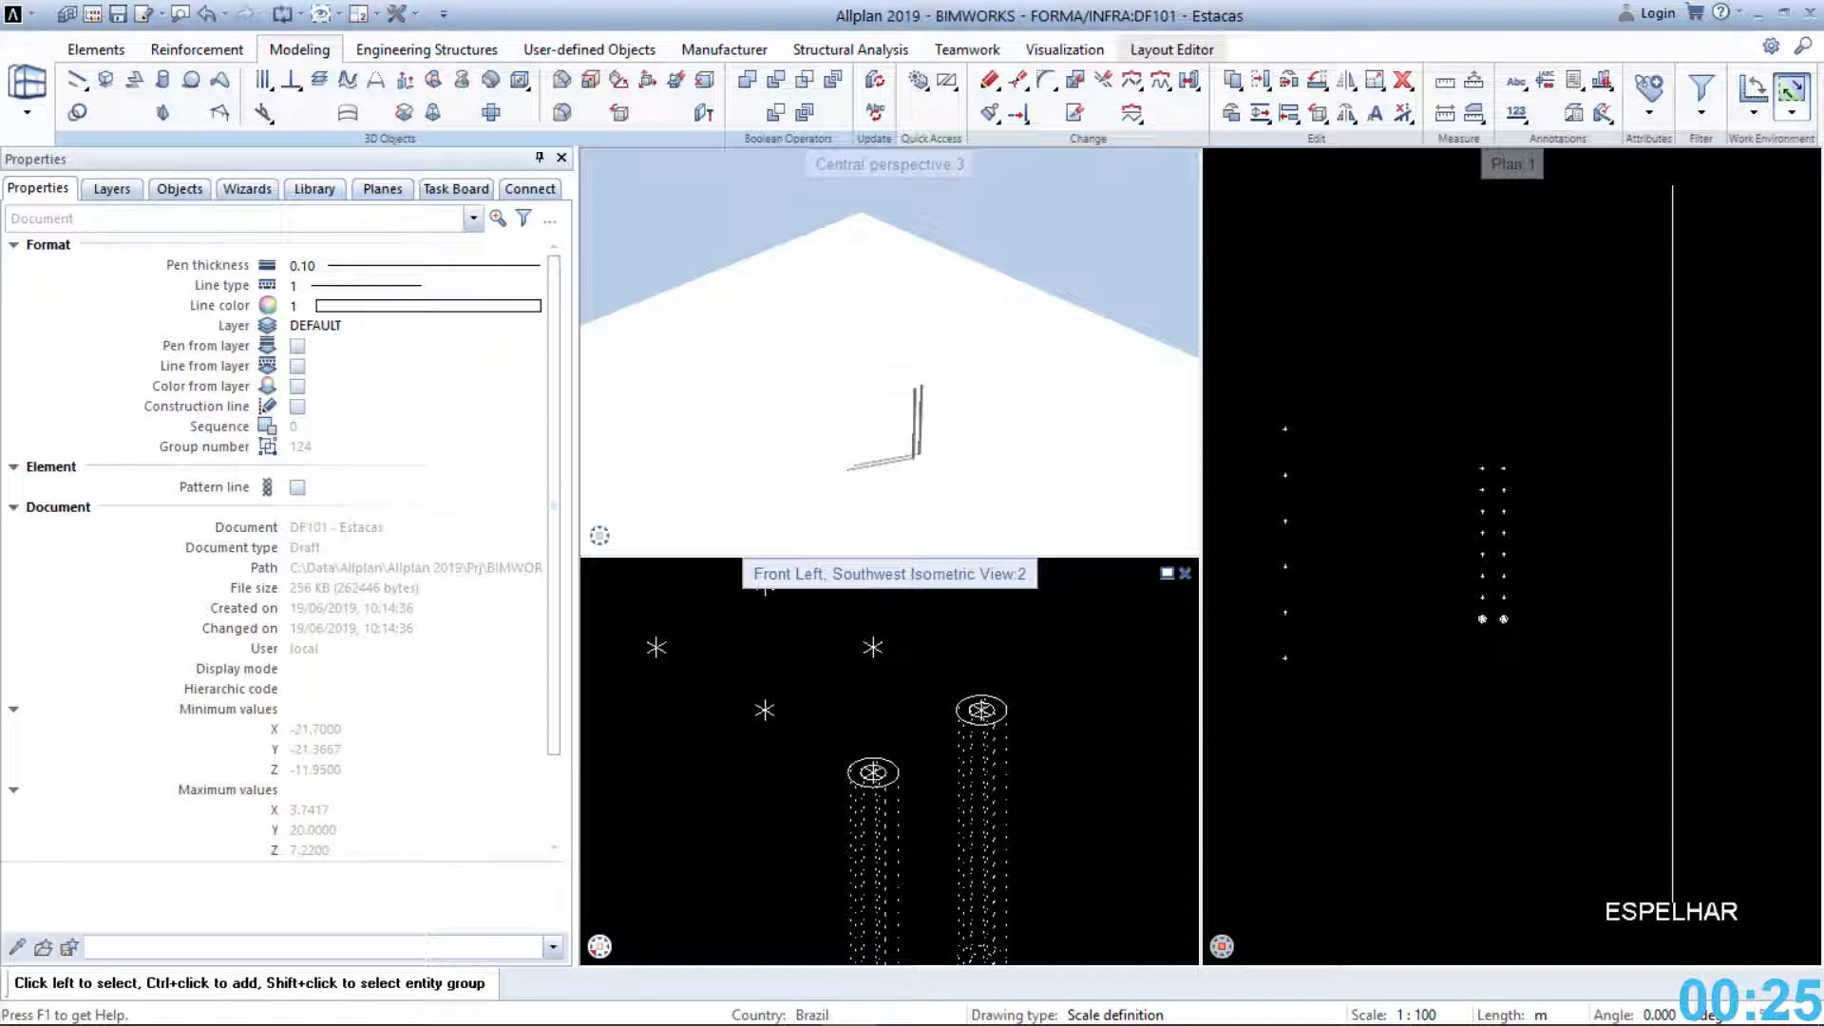
Copy both piles of the first pair seven times along the double-row grid, from a pile's centre to the adjacent marker
click(1233, 96)
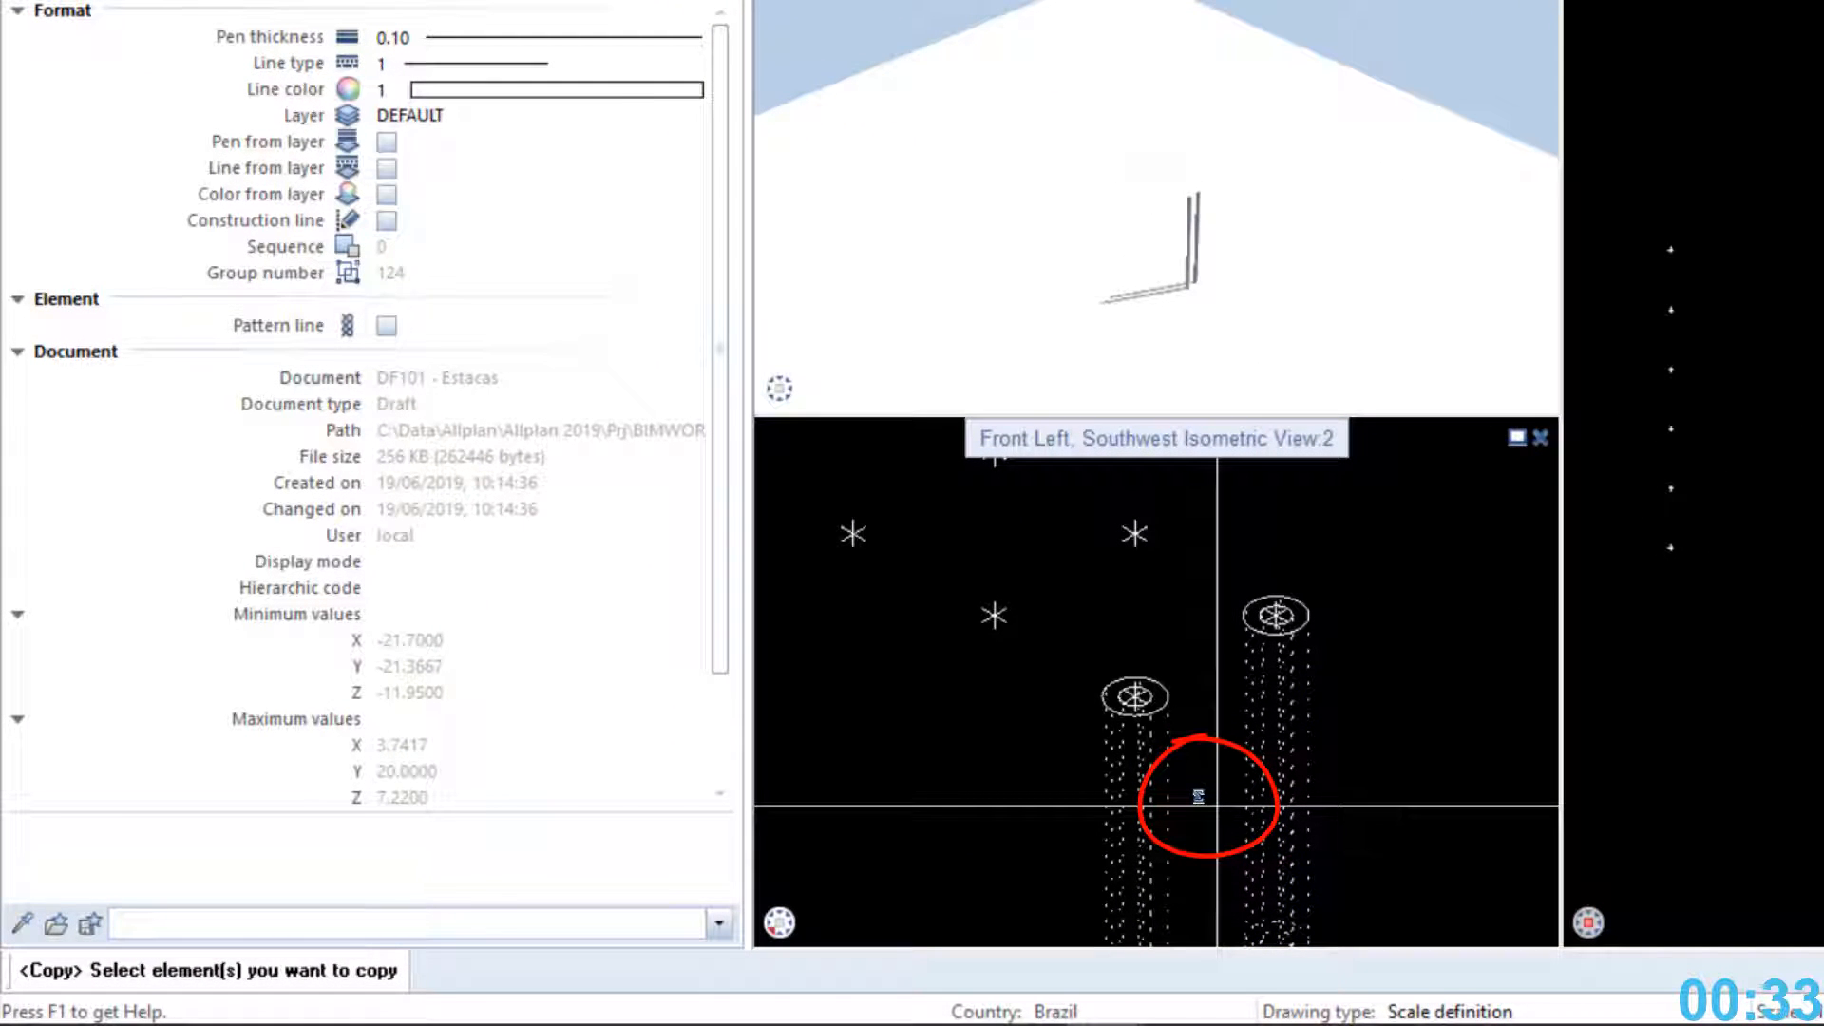
click(1152, 761)
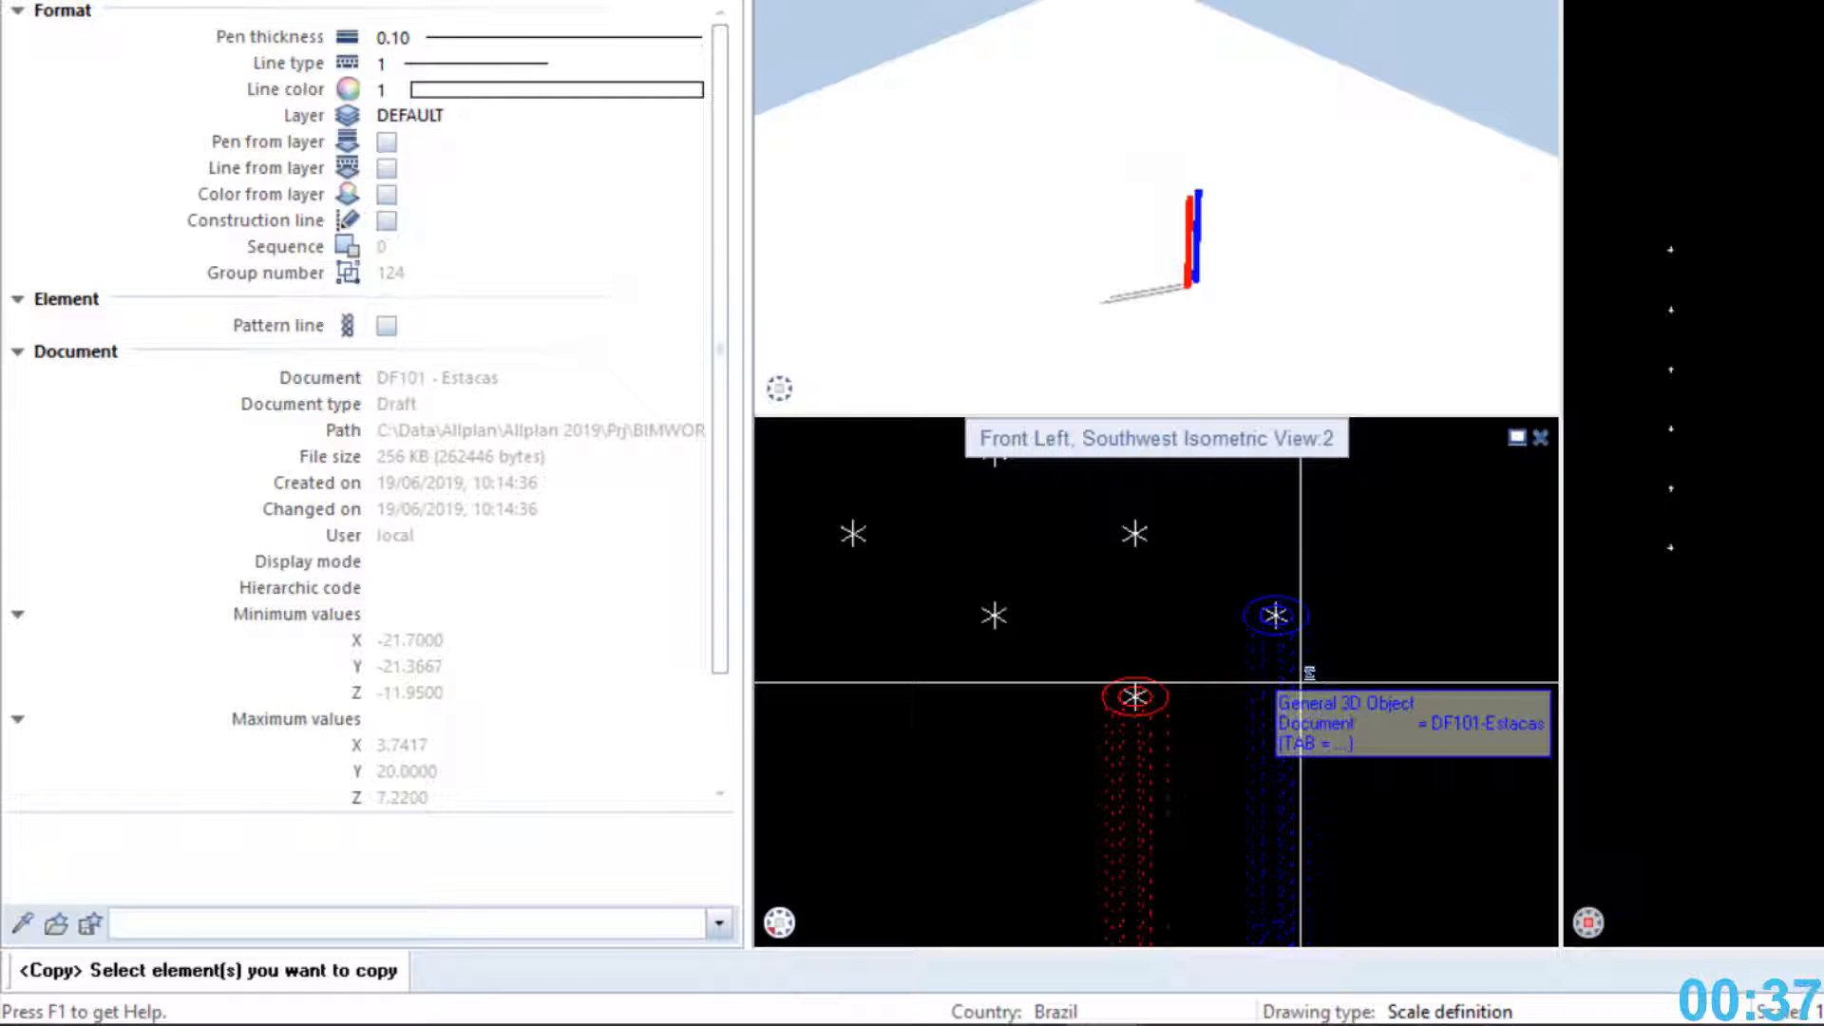
click(1301, 682)
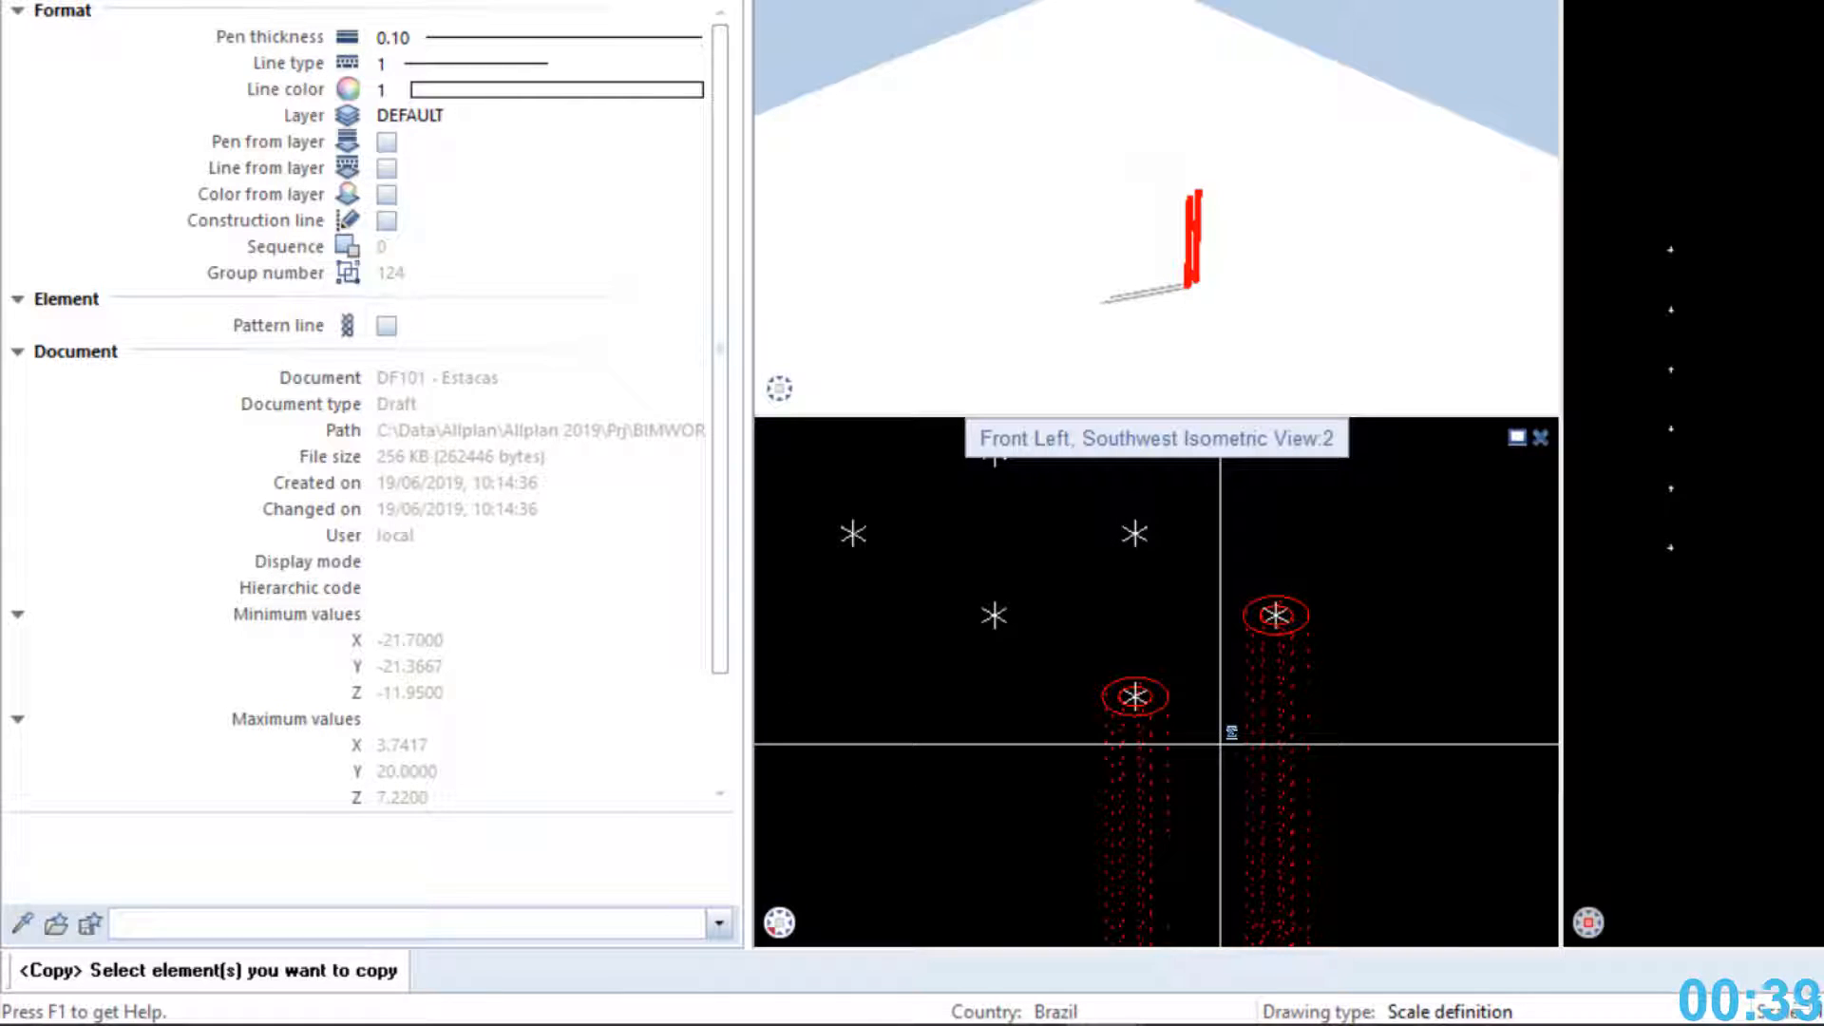
right_click(1222, 742)
scroll(1117, 688, up, 4)
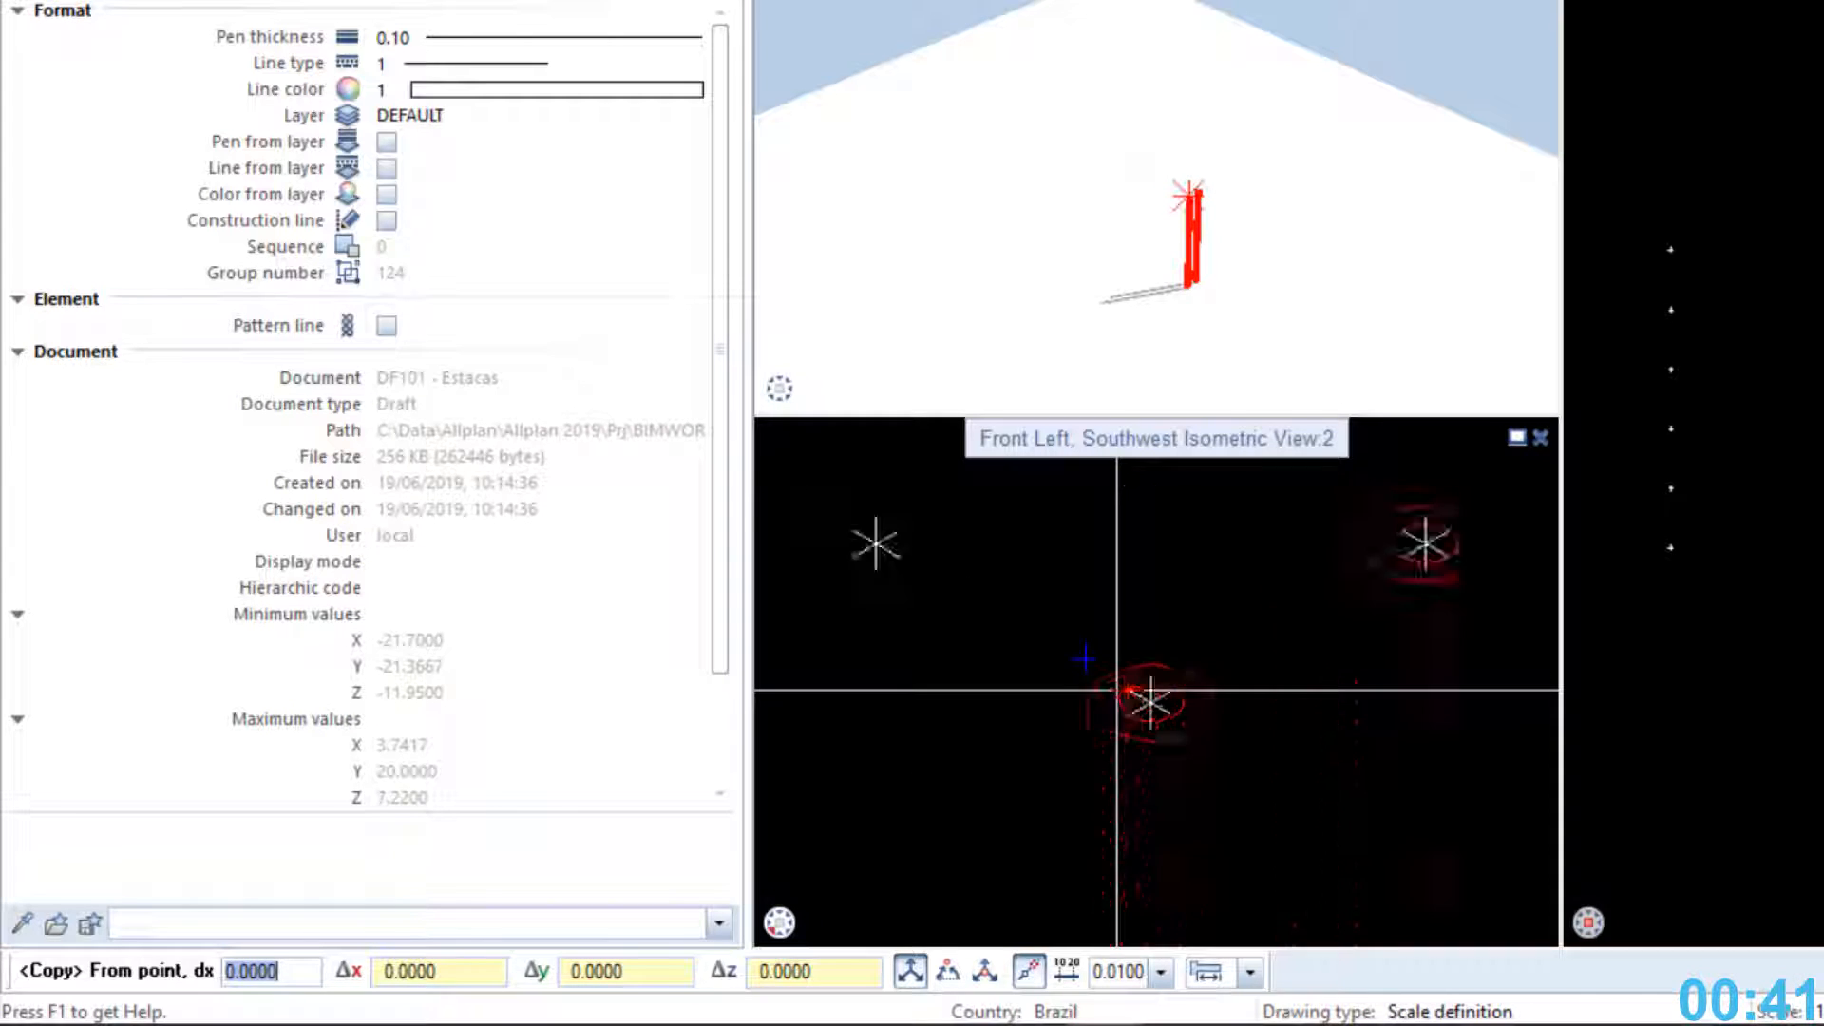
click(1175, 712)
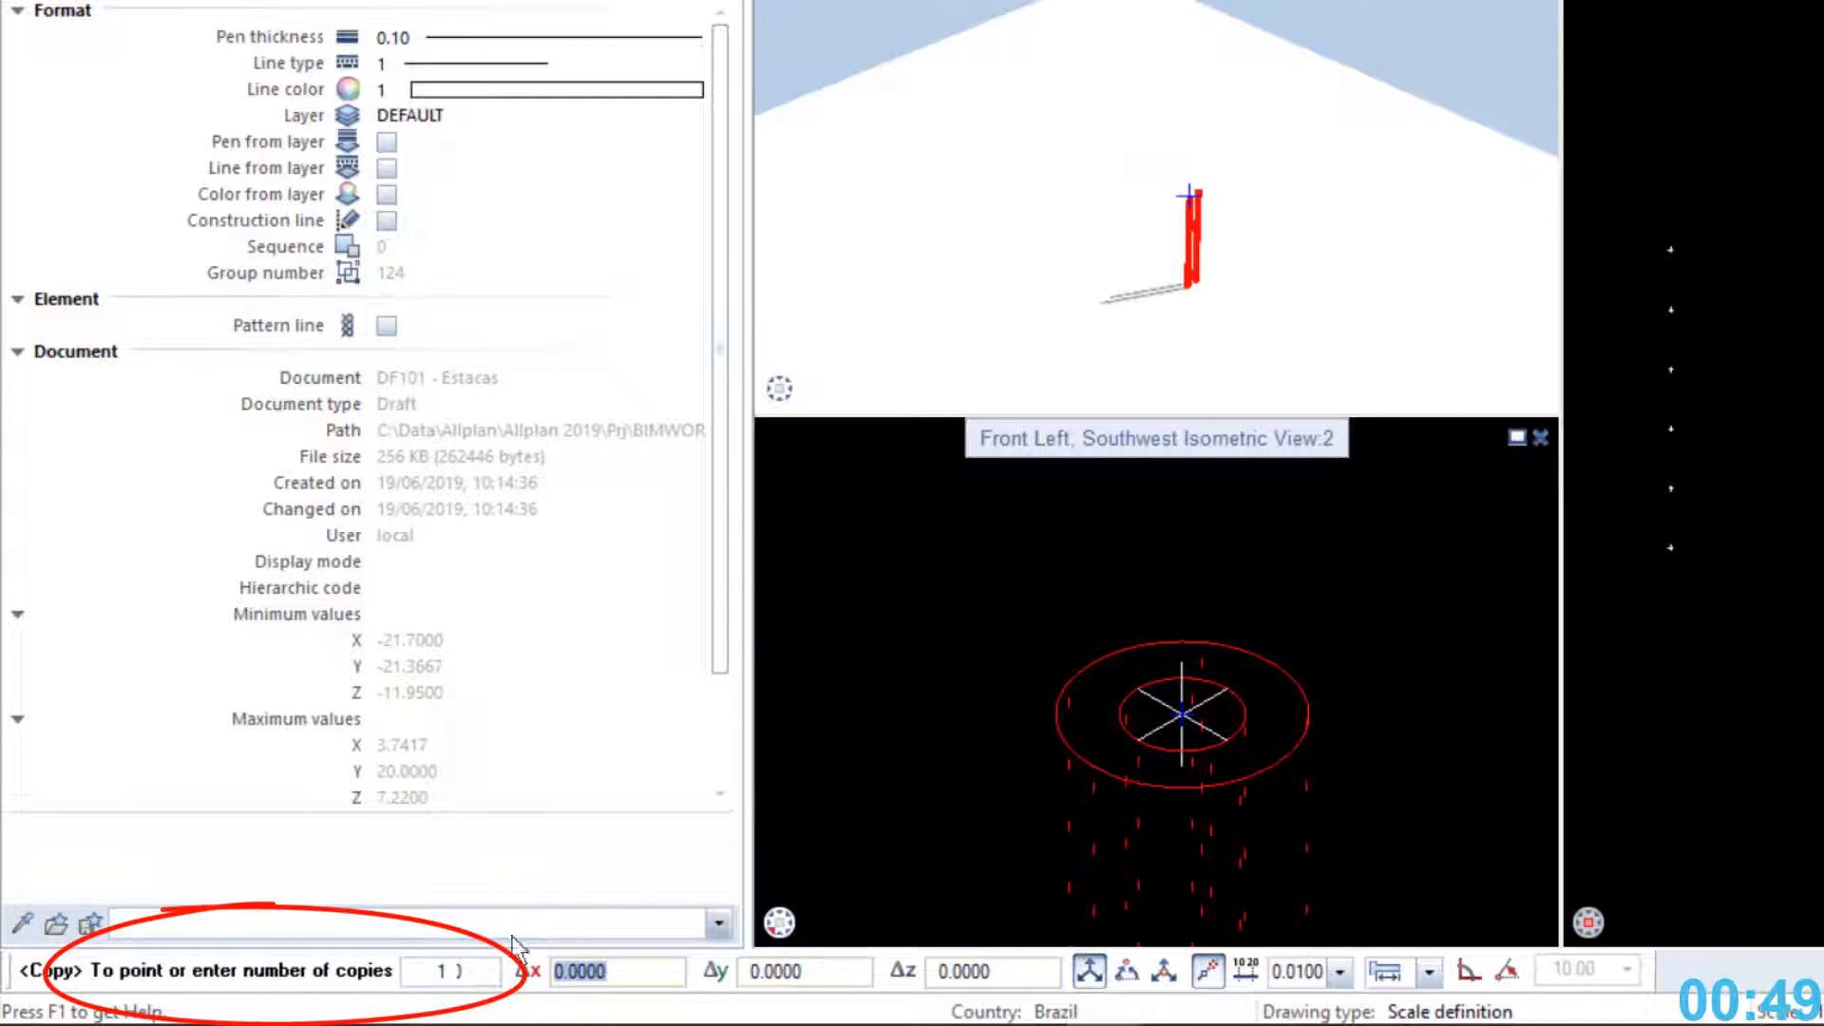
click(477, 970)
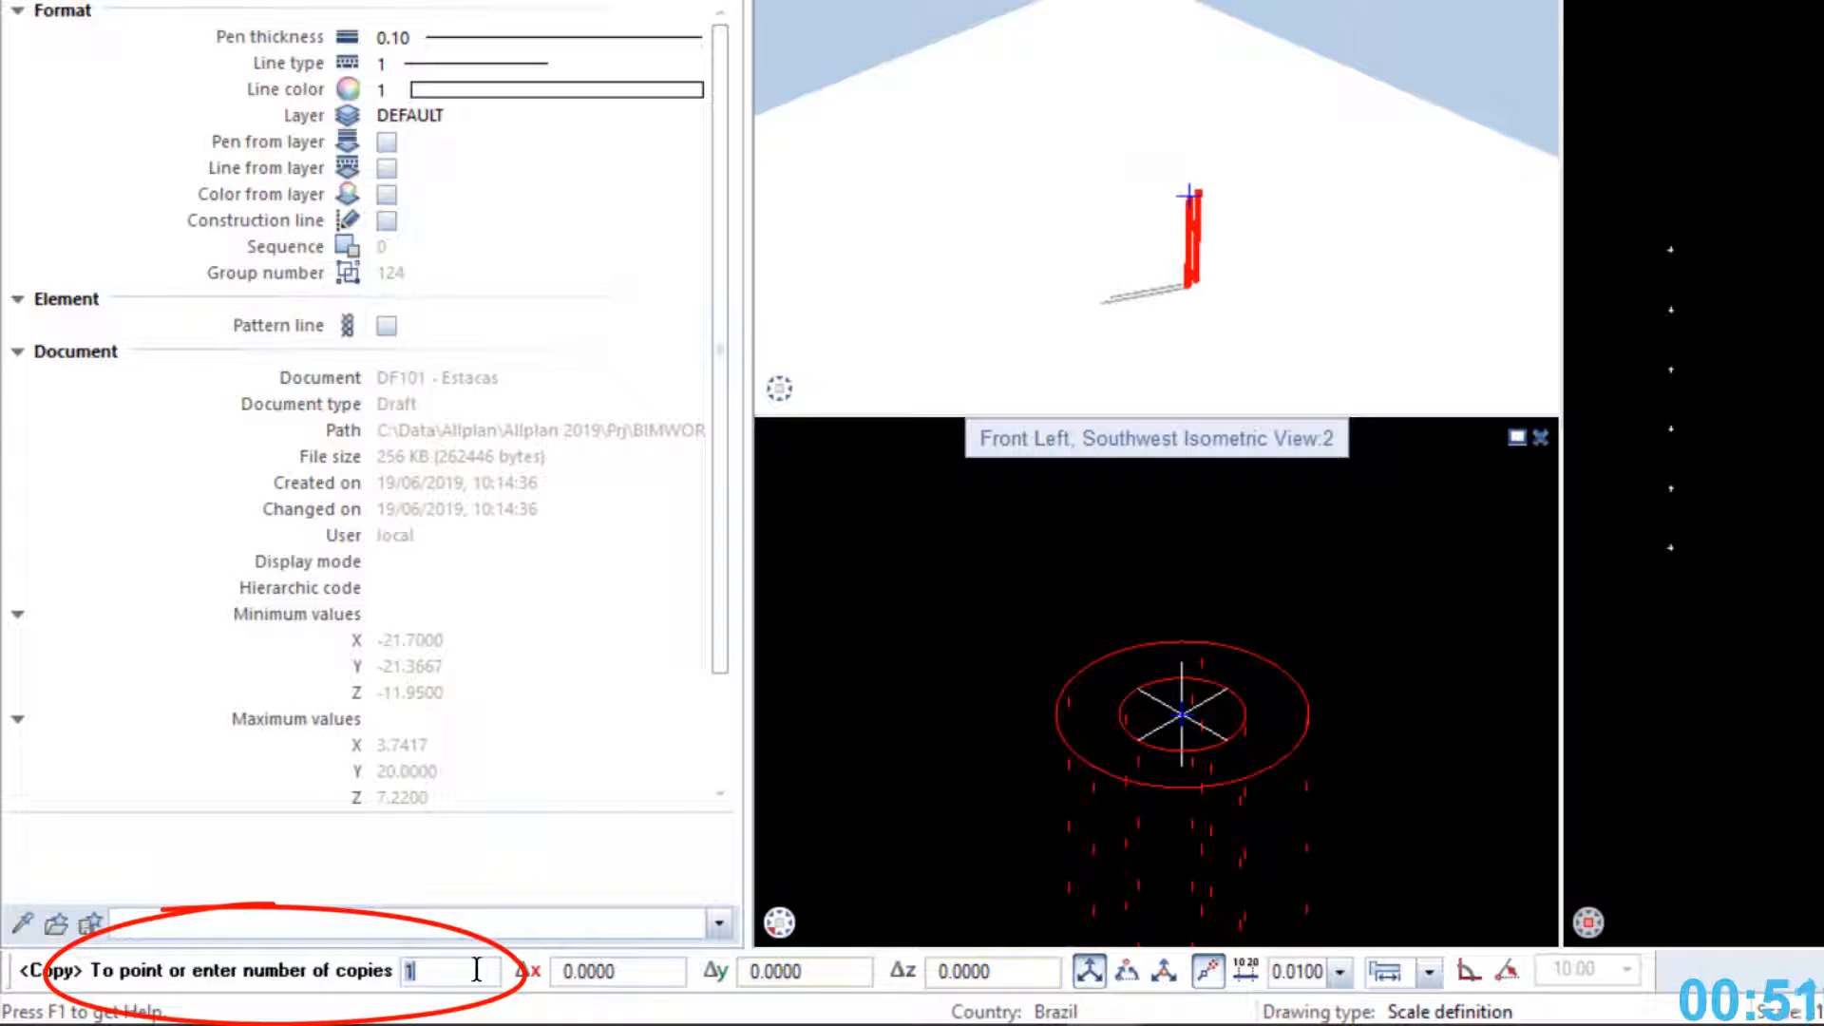
text(7)
key(Return)
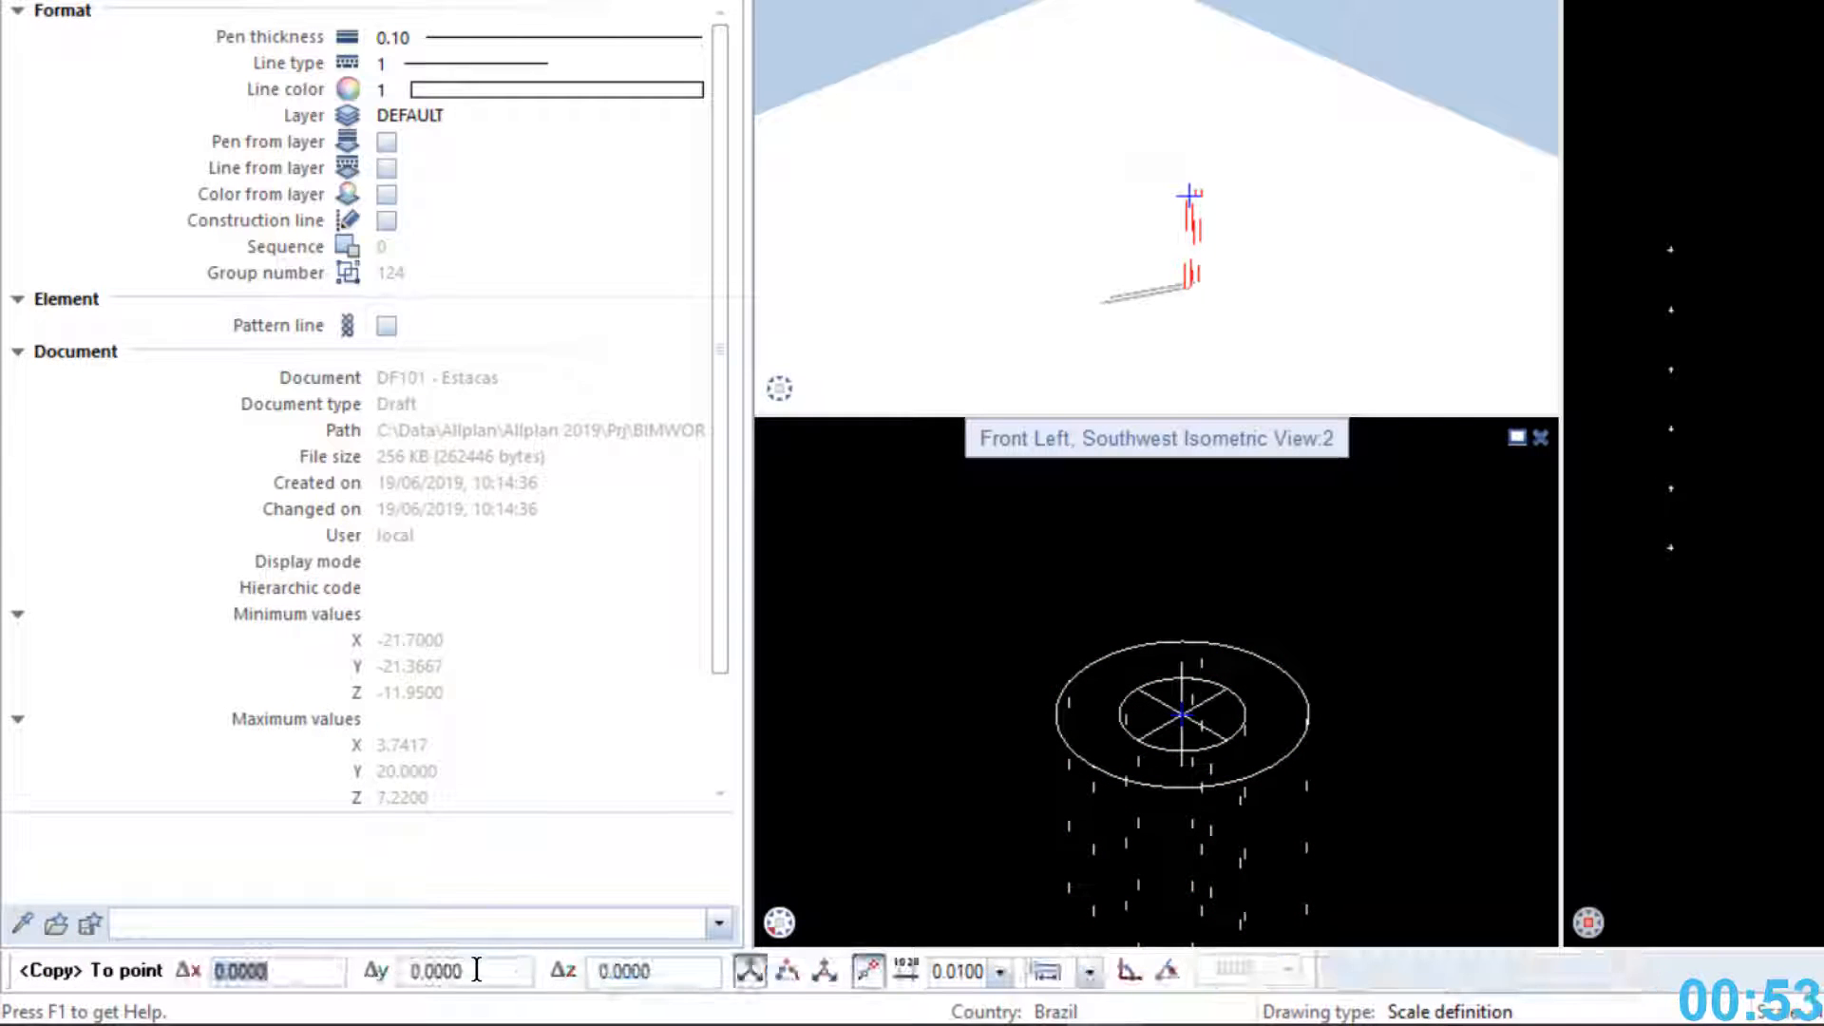
scroll(948, 706, down, 1)
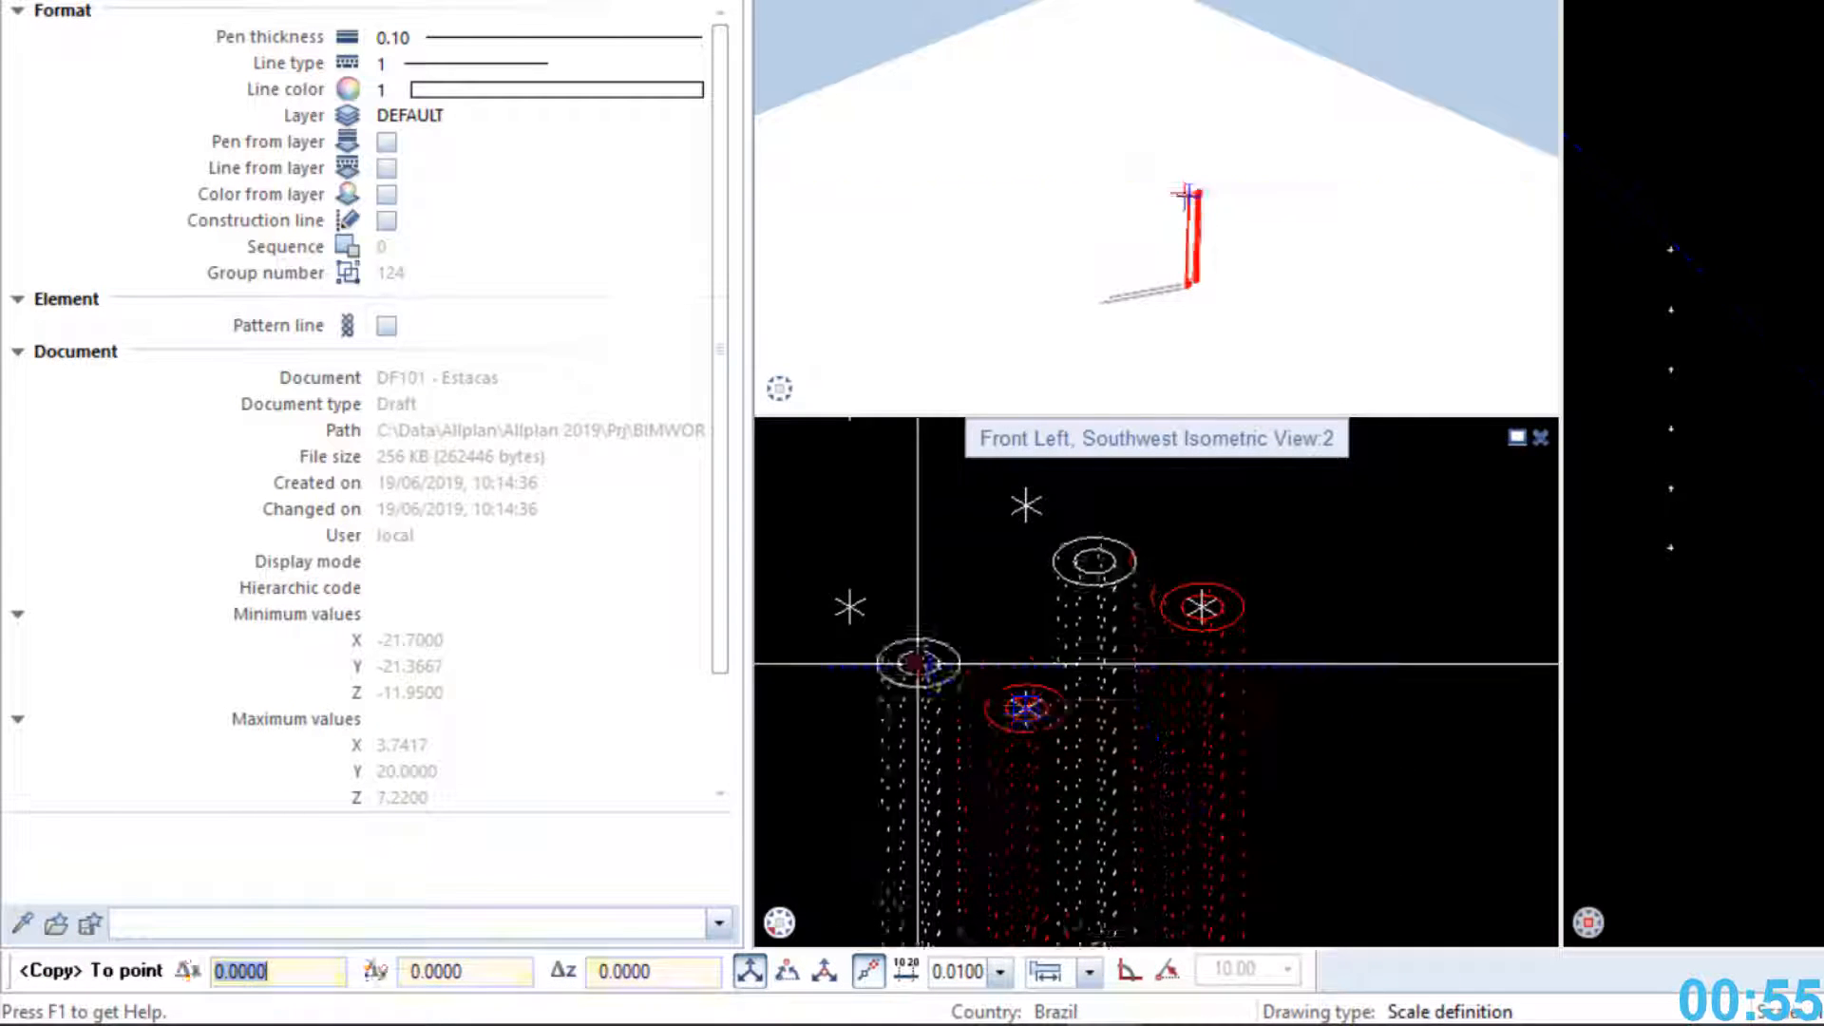
scroll(872, 633, up, 1)
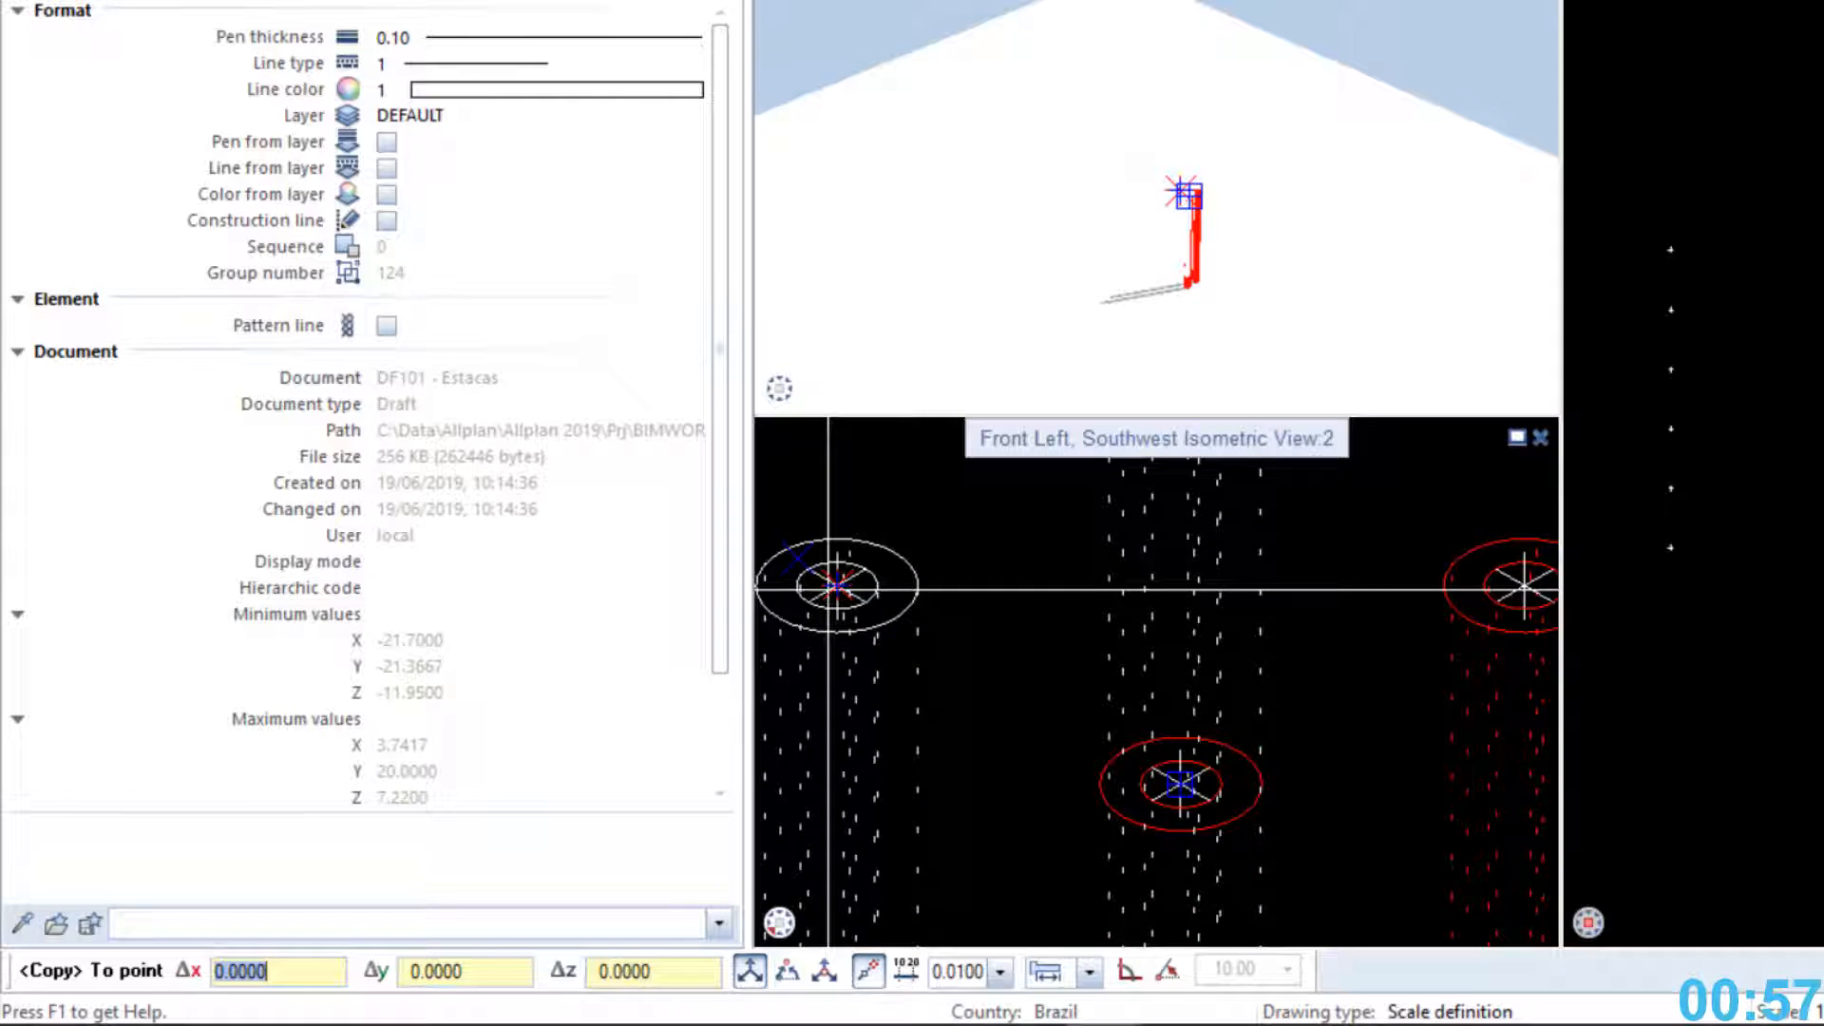
click(828, 588)
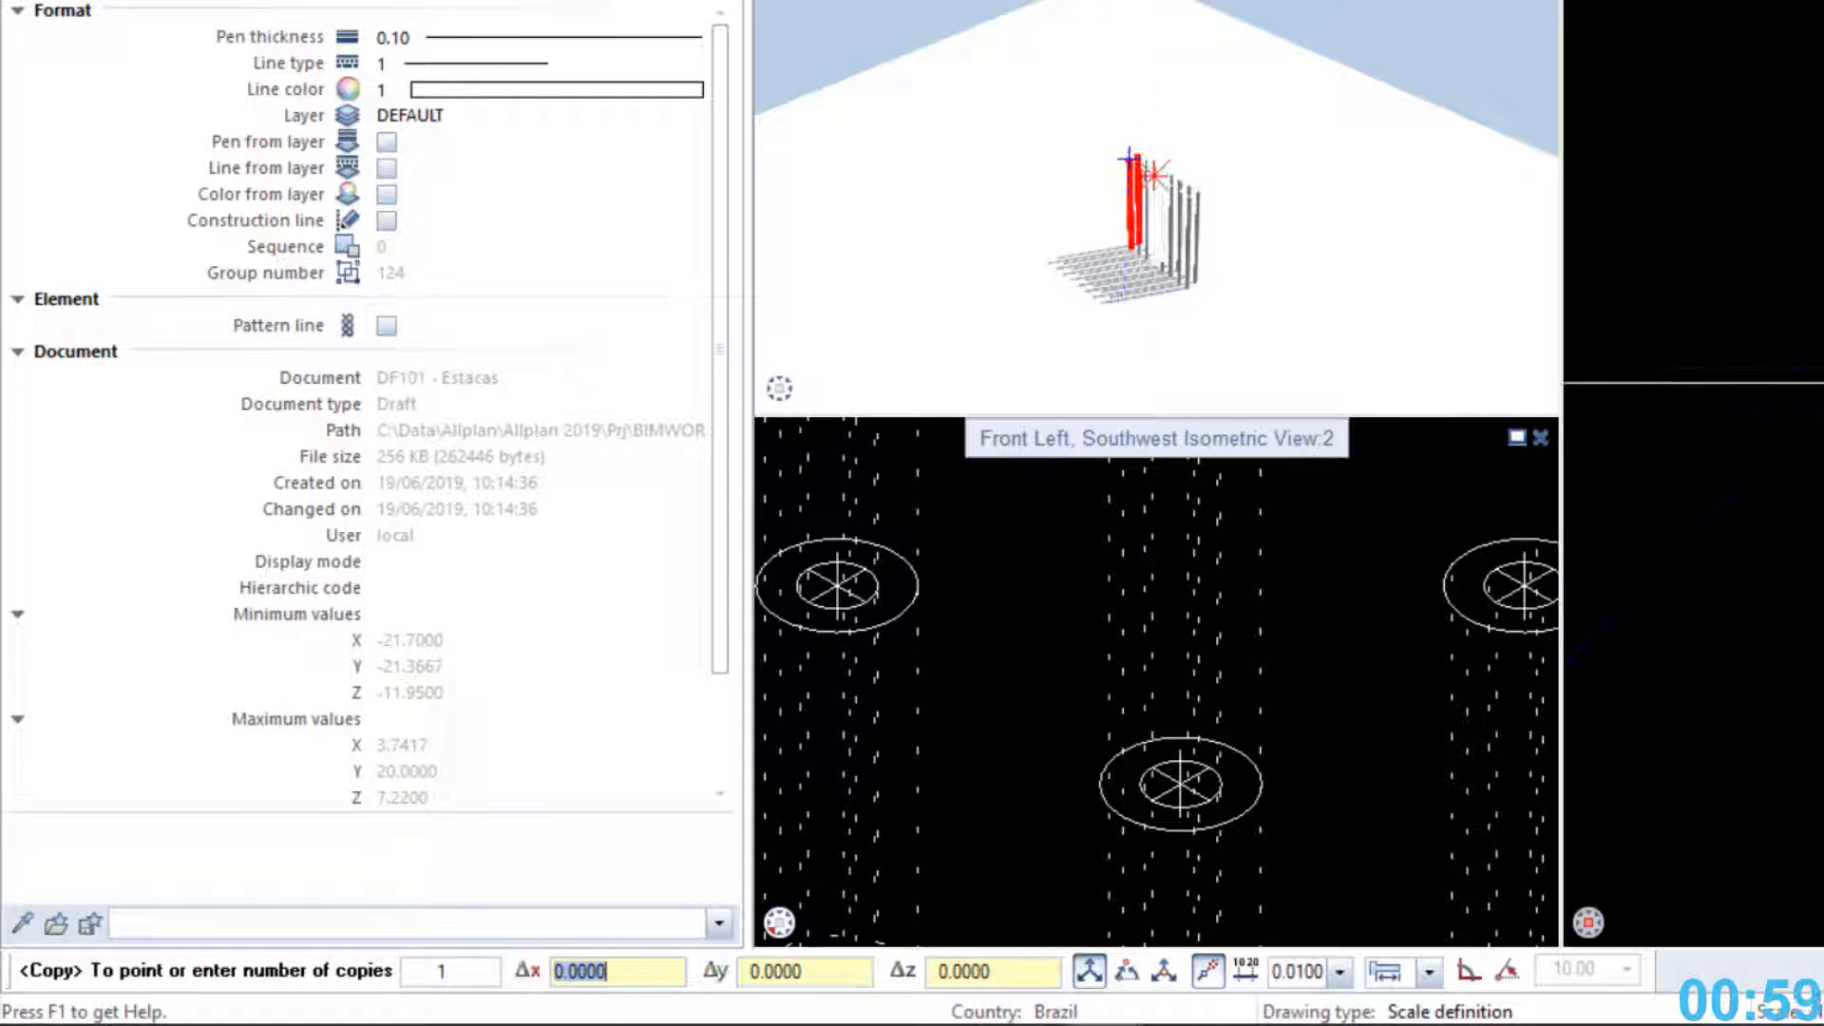
key(Escape)
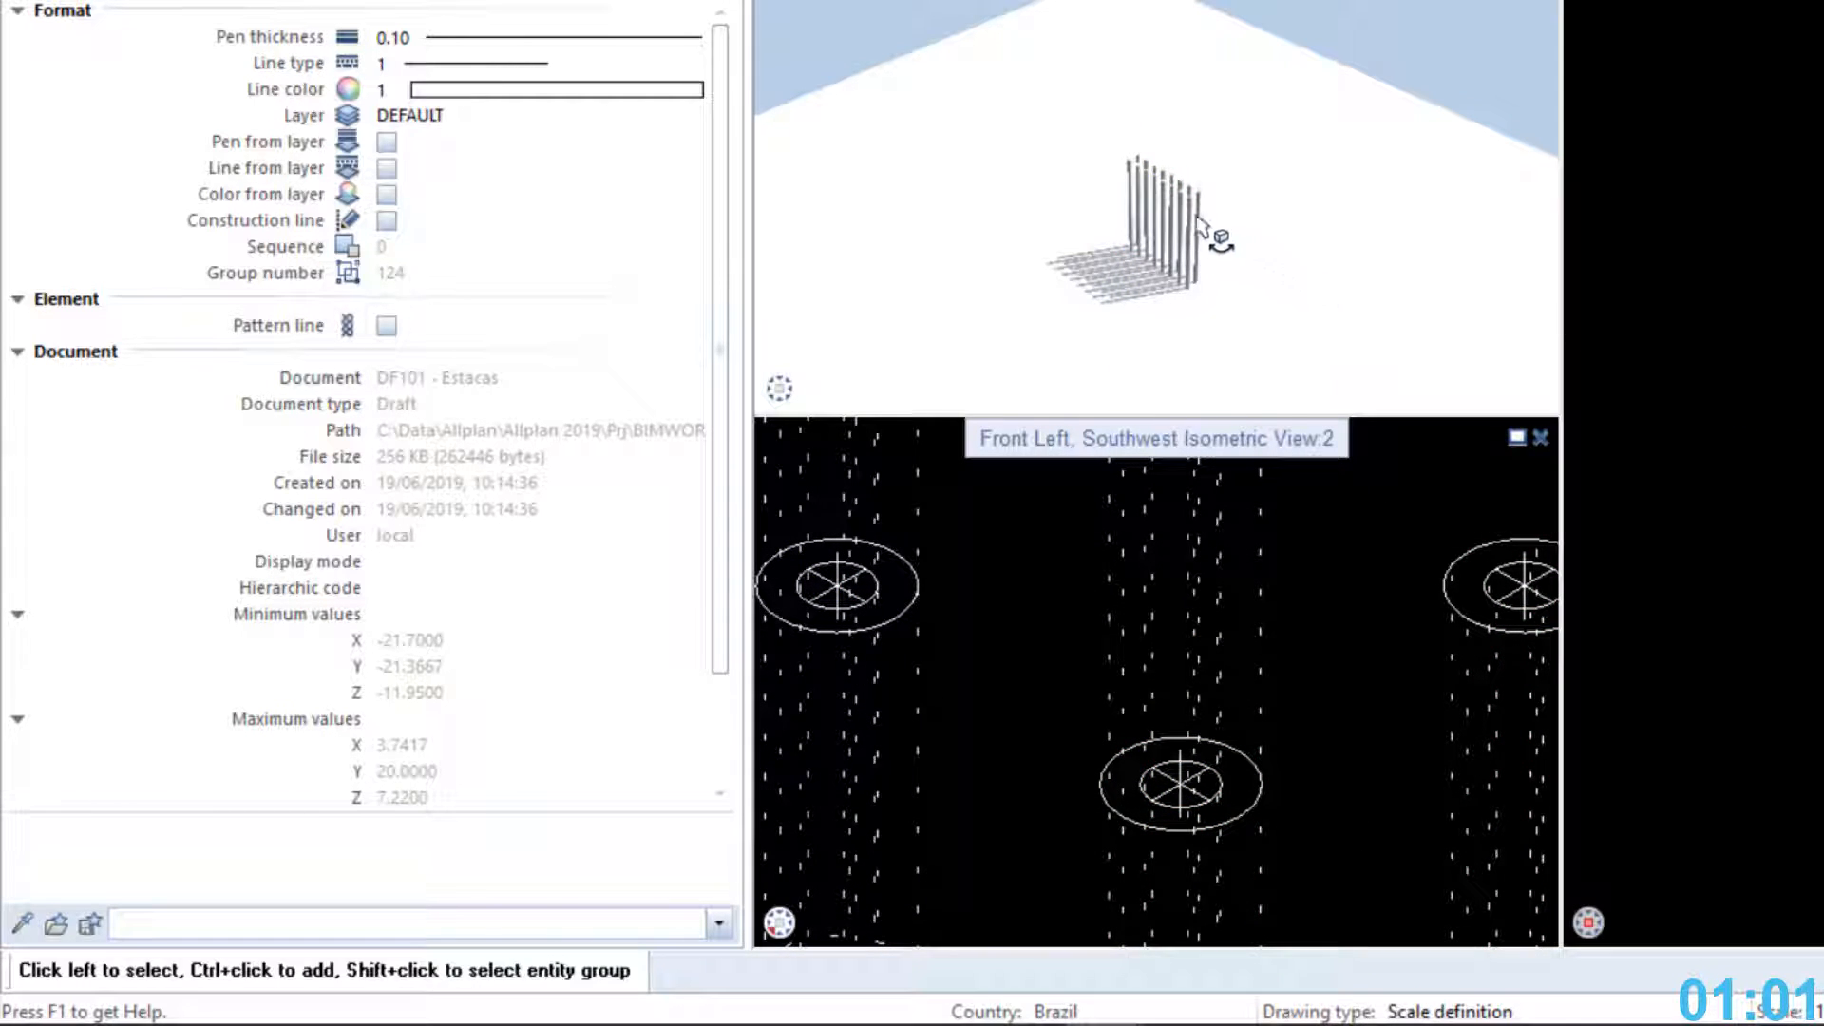
scroll(1211, 233, up, 5)
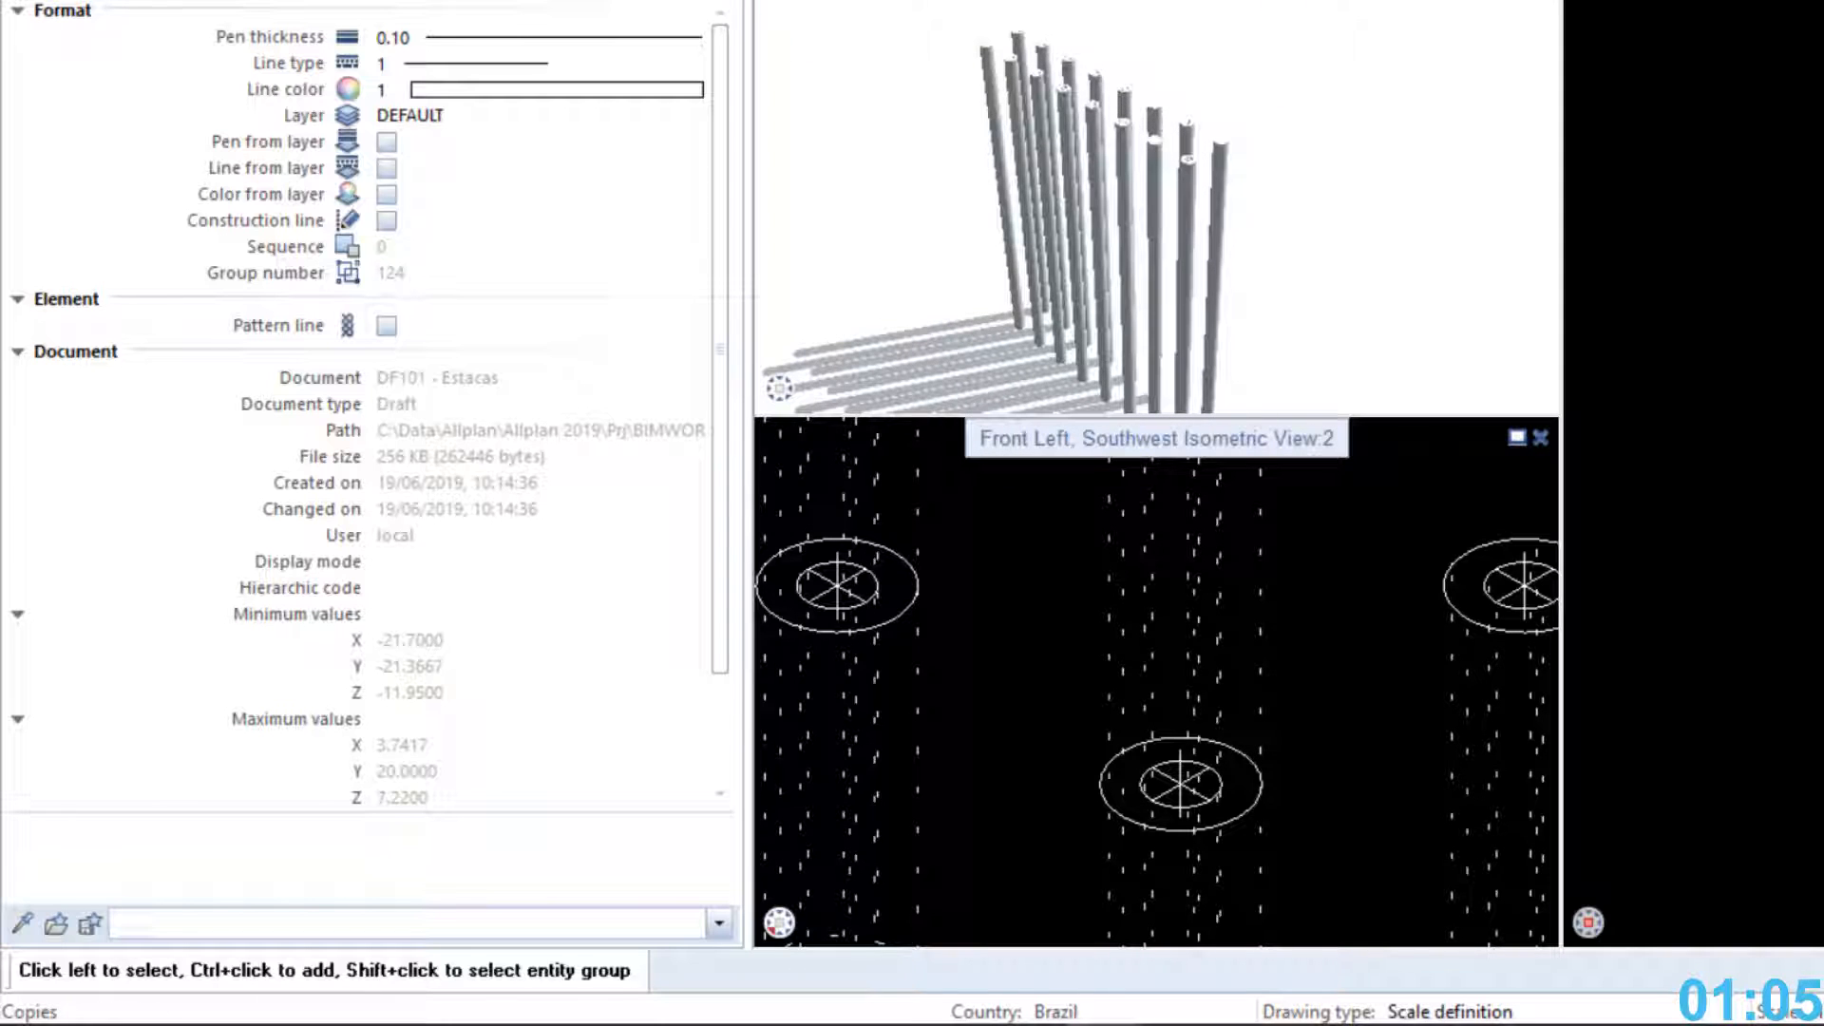
Copy the double-row grid's far outer corner pile from its centre onto the far end marker of the separate single row
scroll(1229, 707, down, 7)
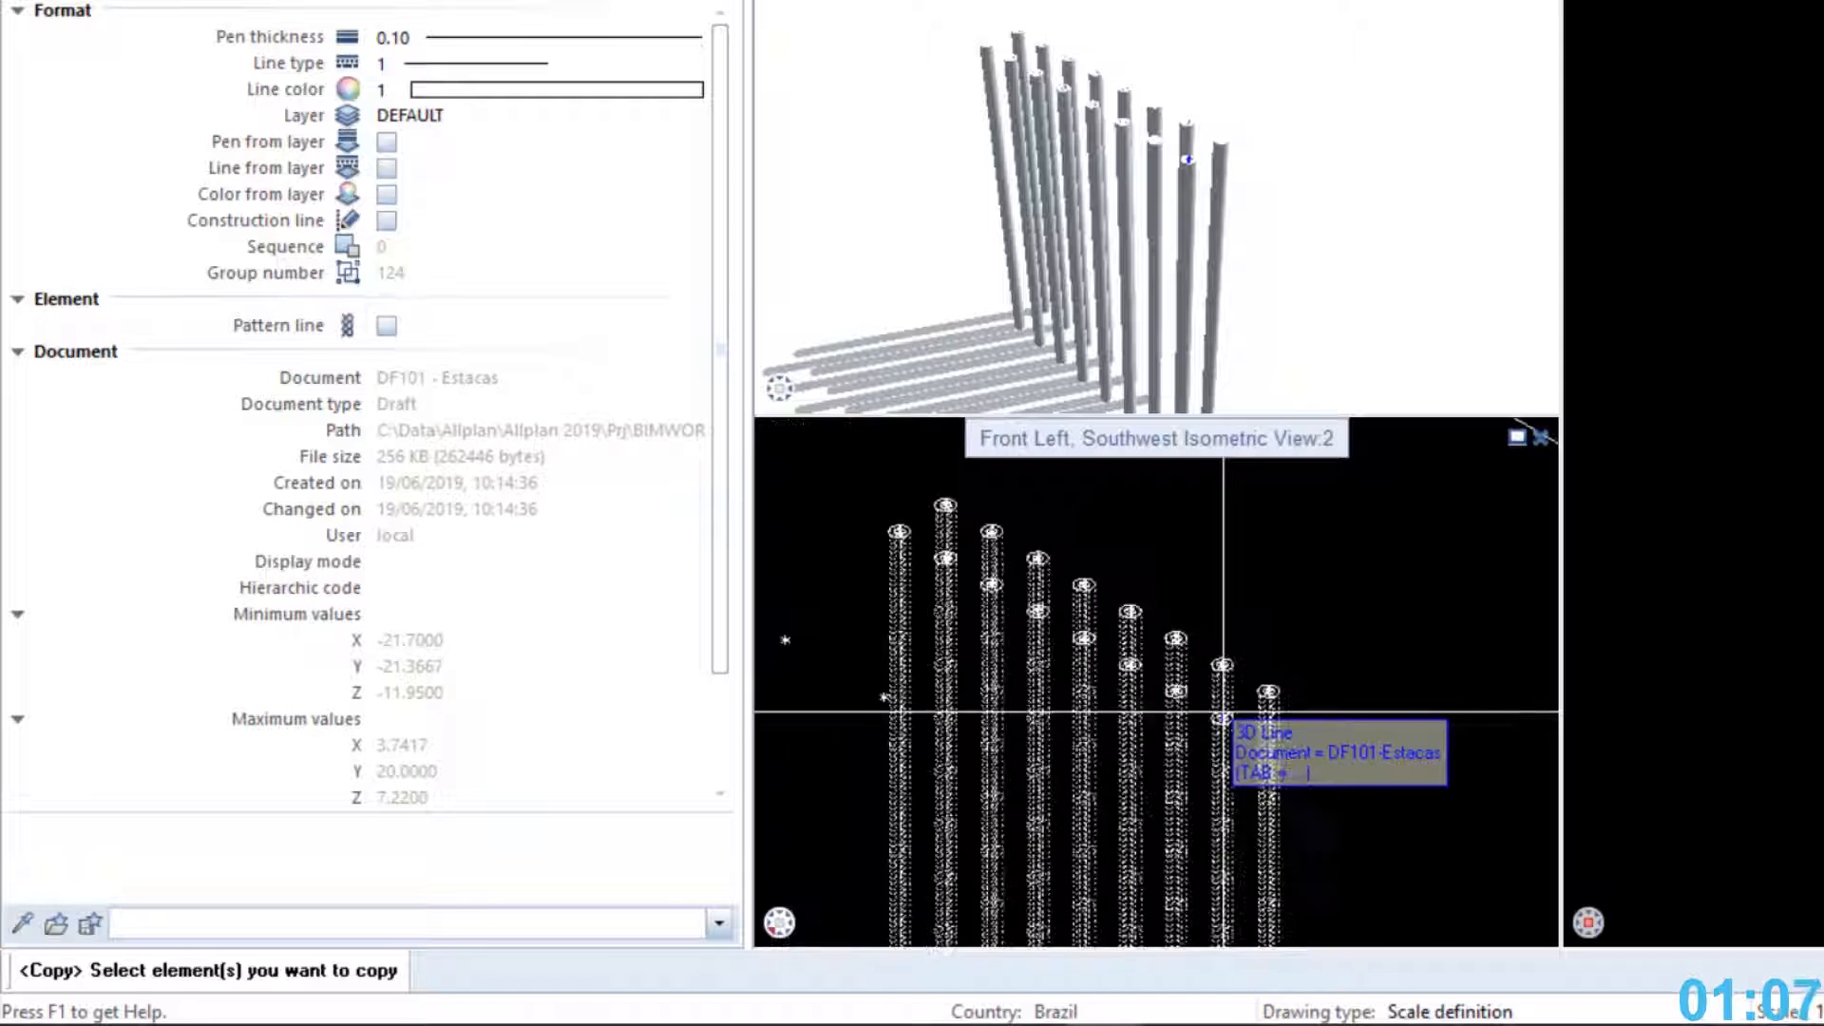
scroll(919, 570, up, 6)
scroll(919, 570, up, 3)
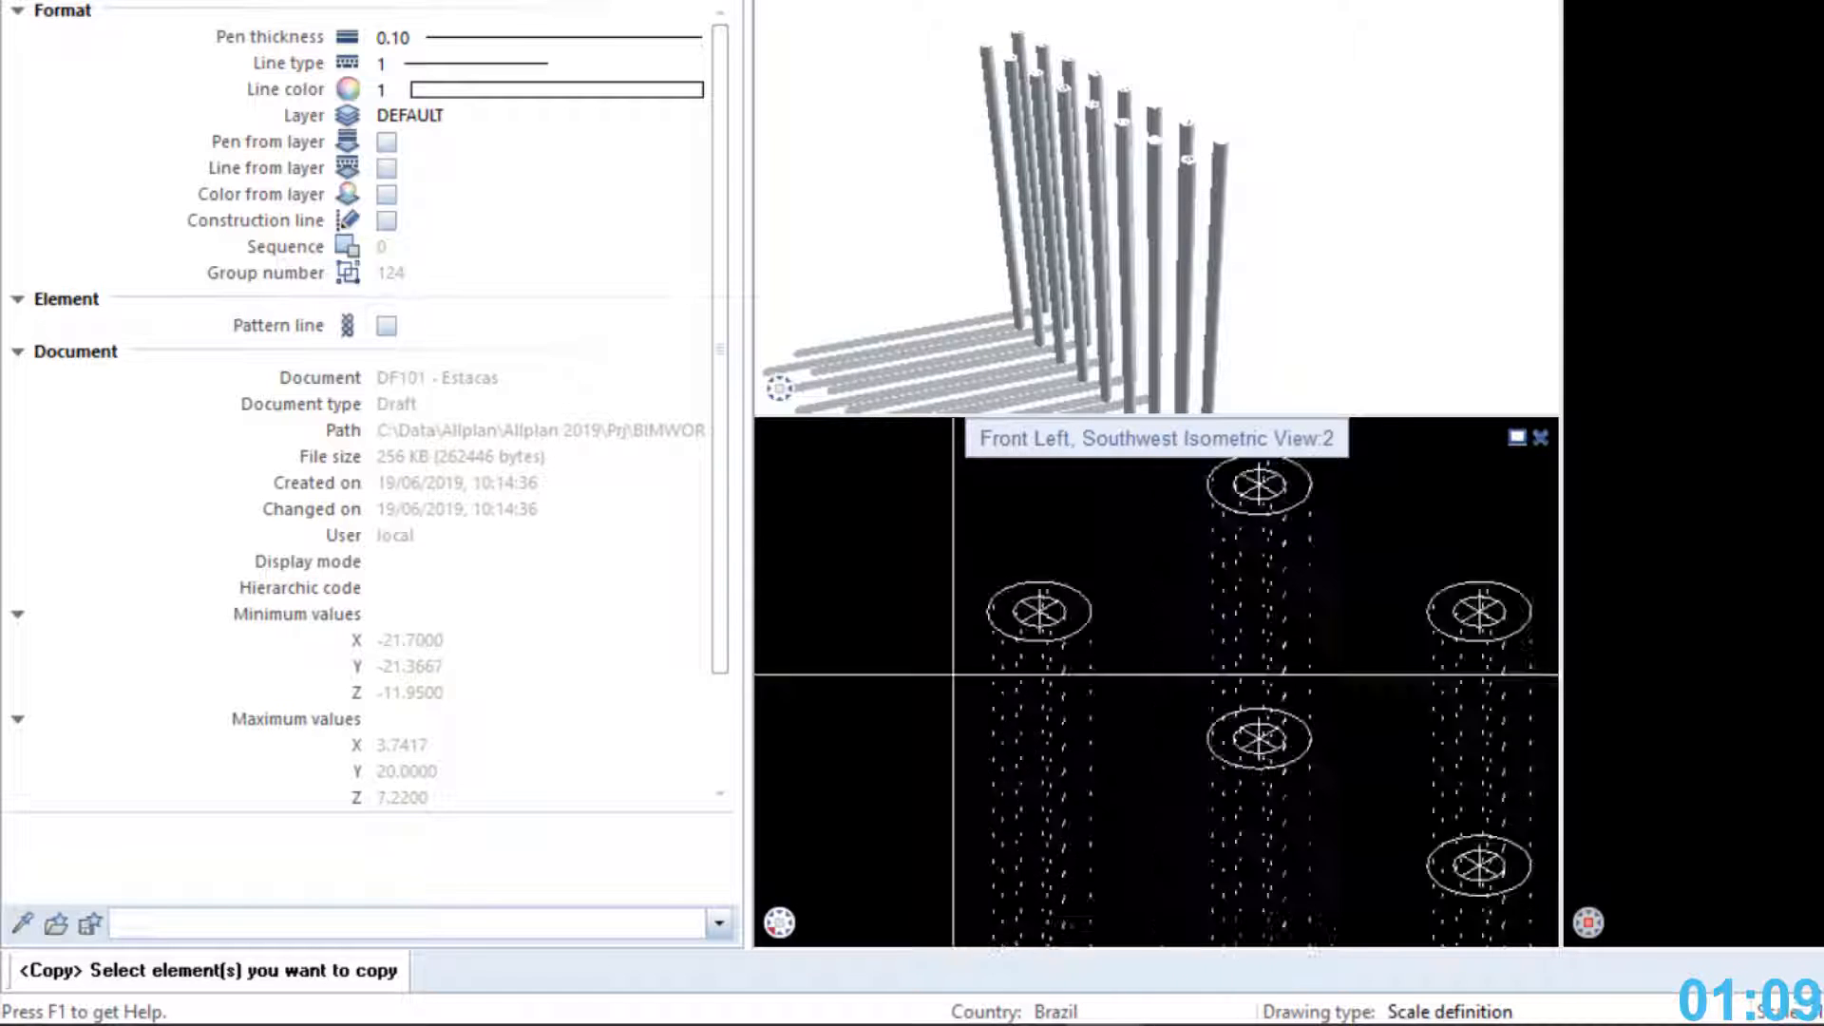
click(1042, 598)
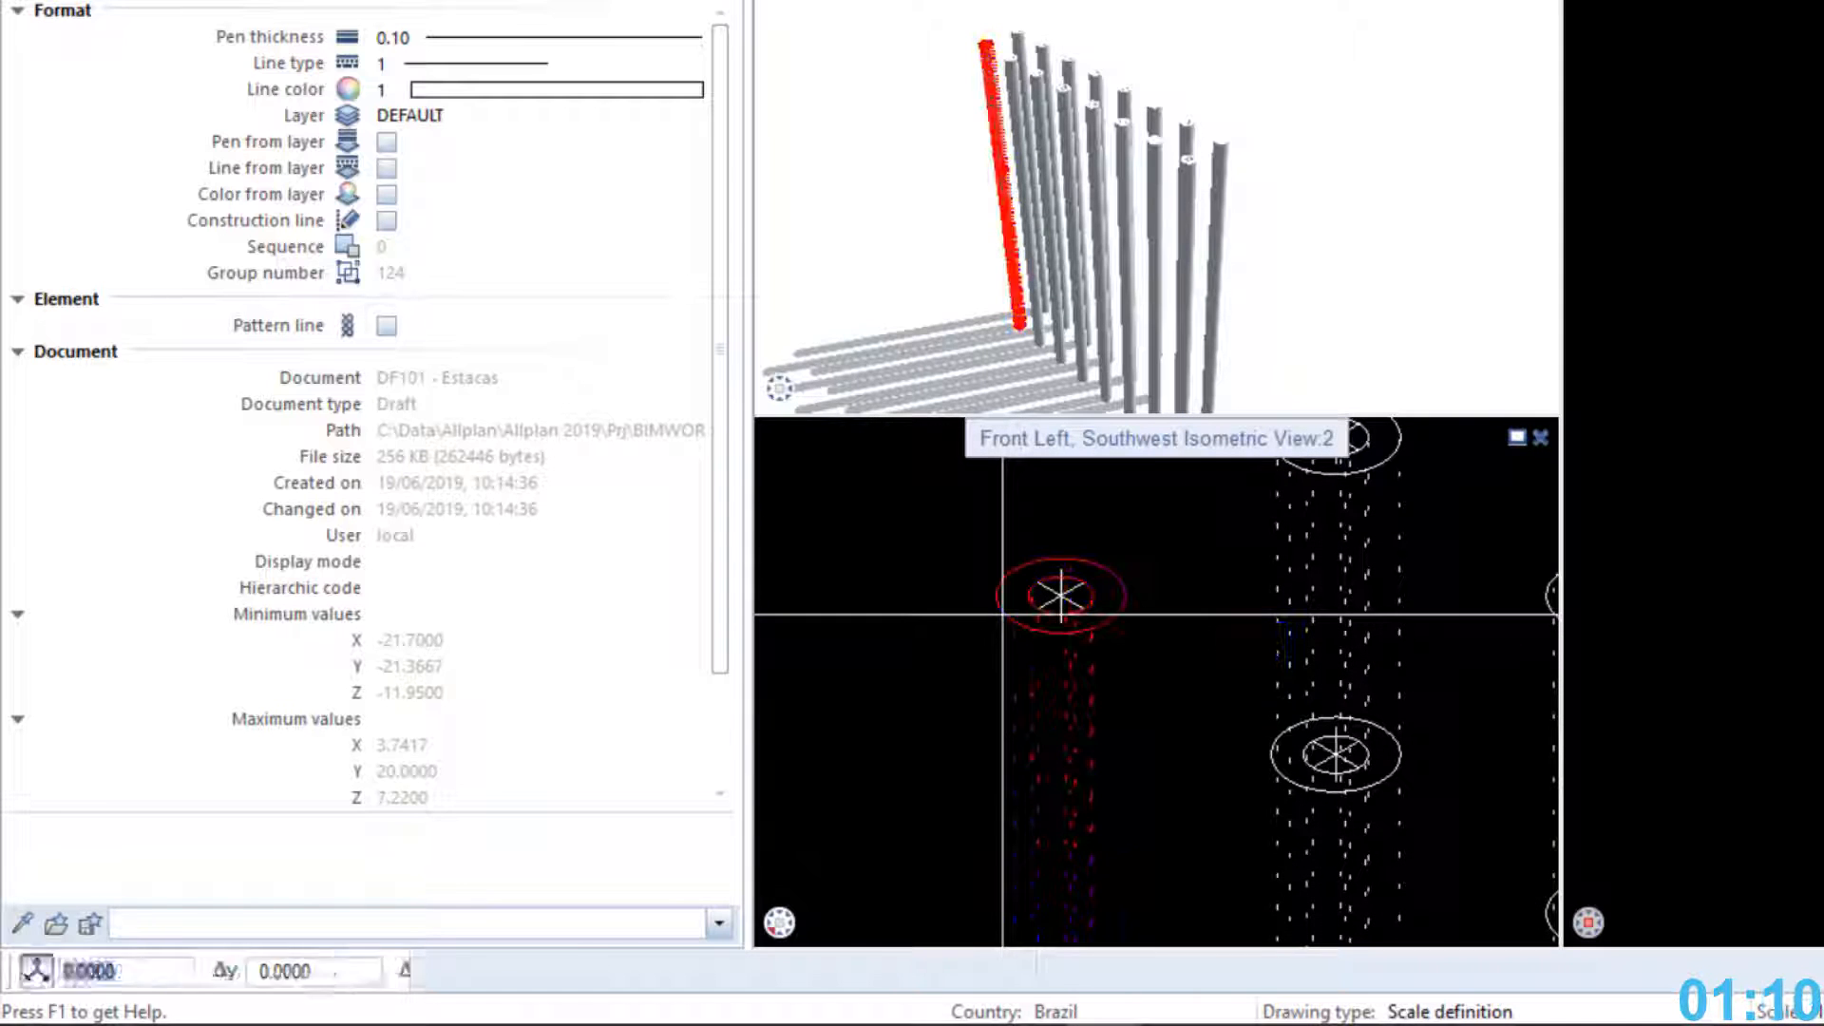
click(1056, 599)
scroll(1274, 613, down, 4)
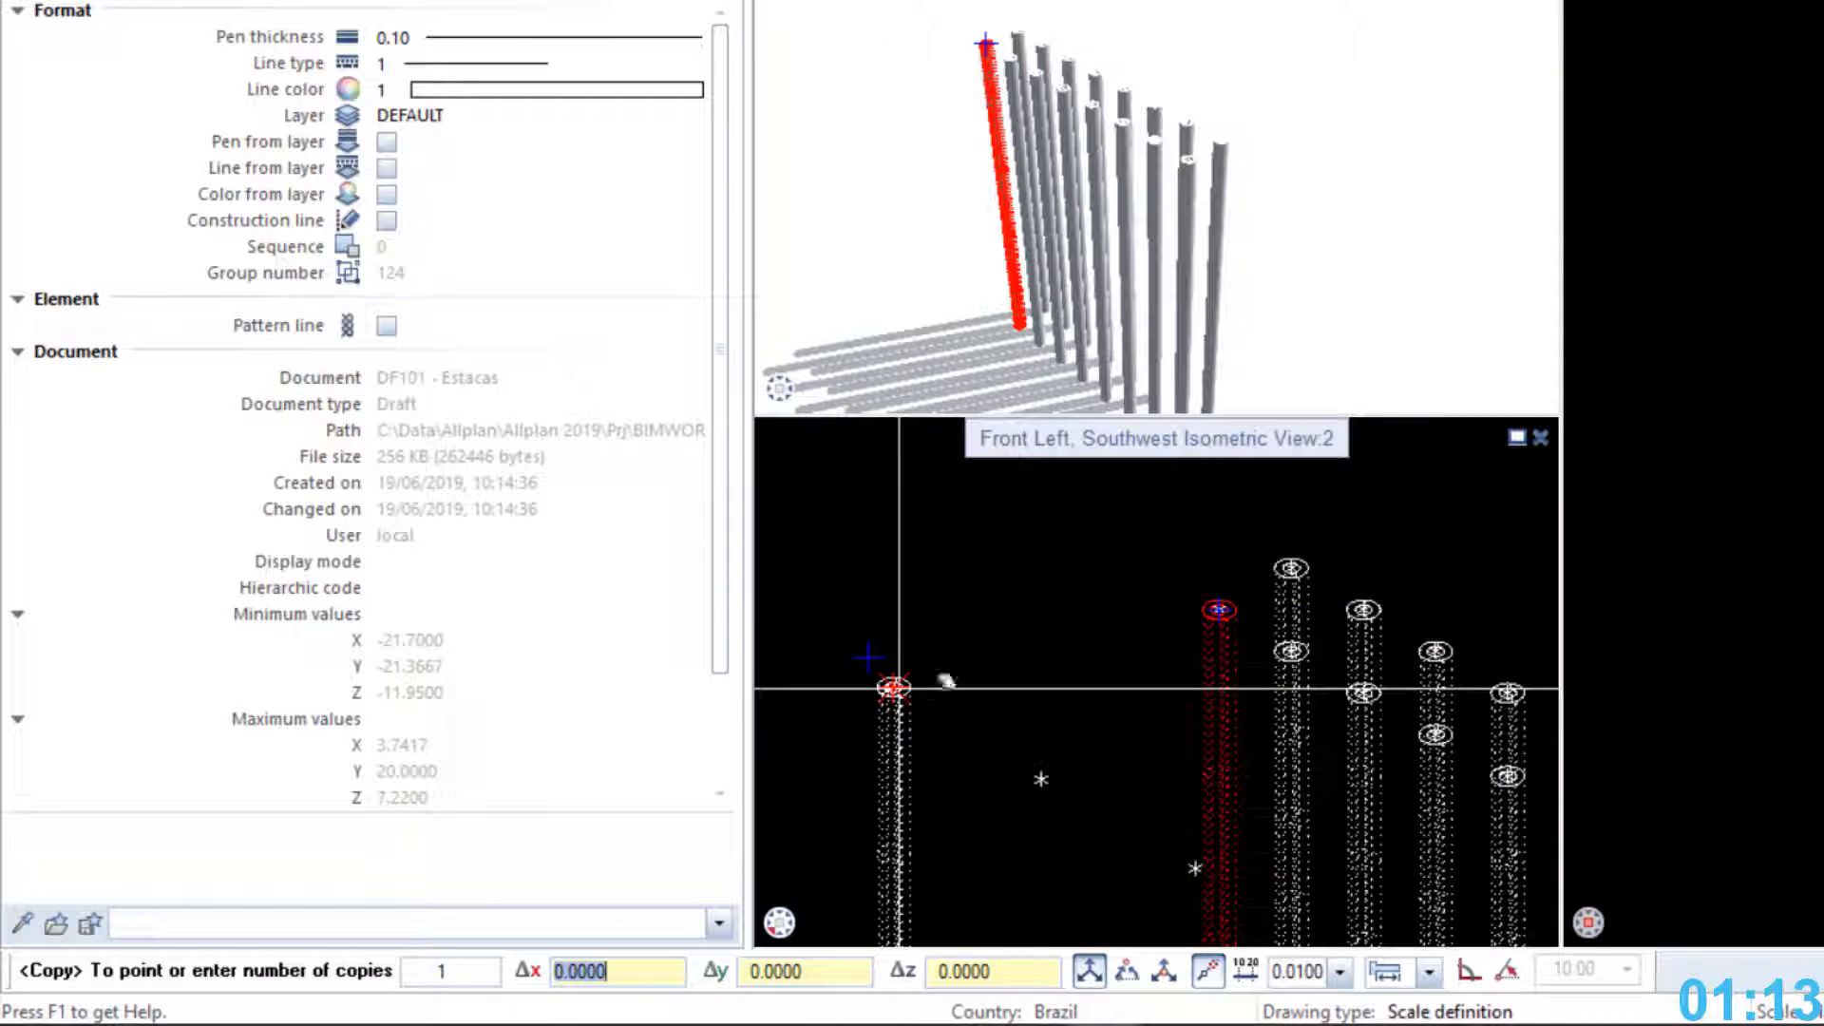
middle_drag(892, 688, 1385, 803)
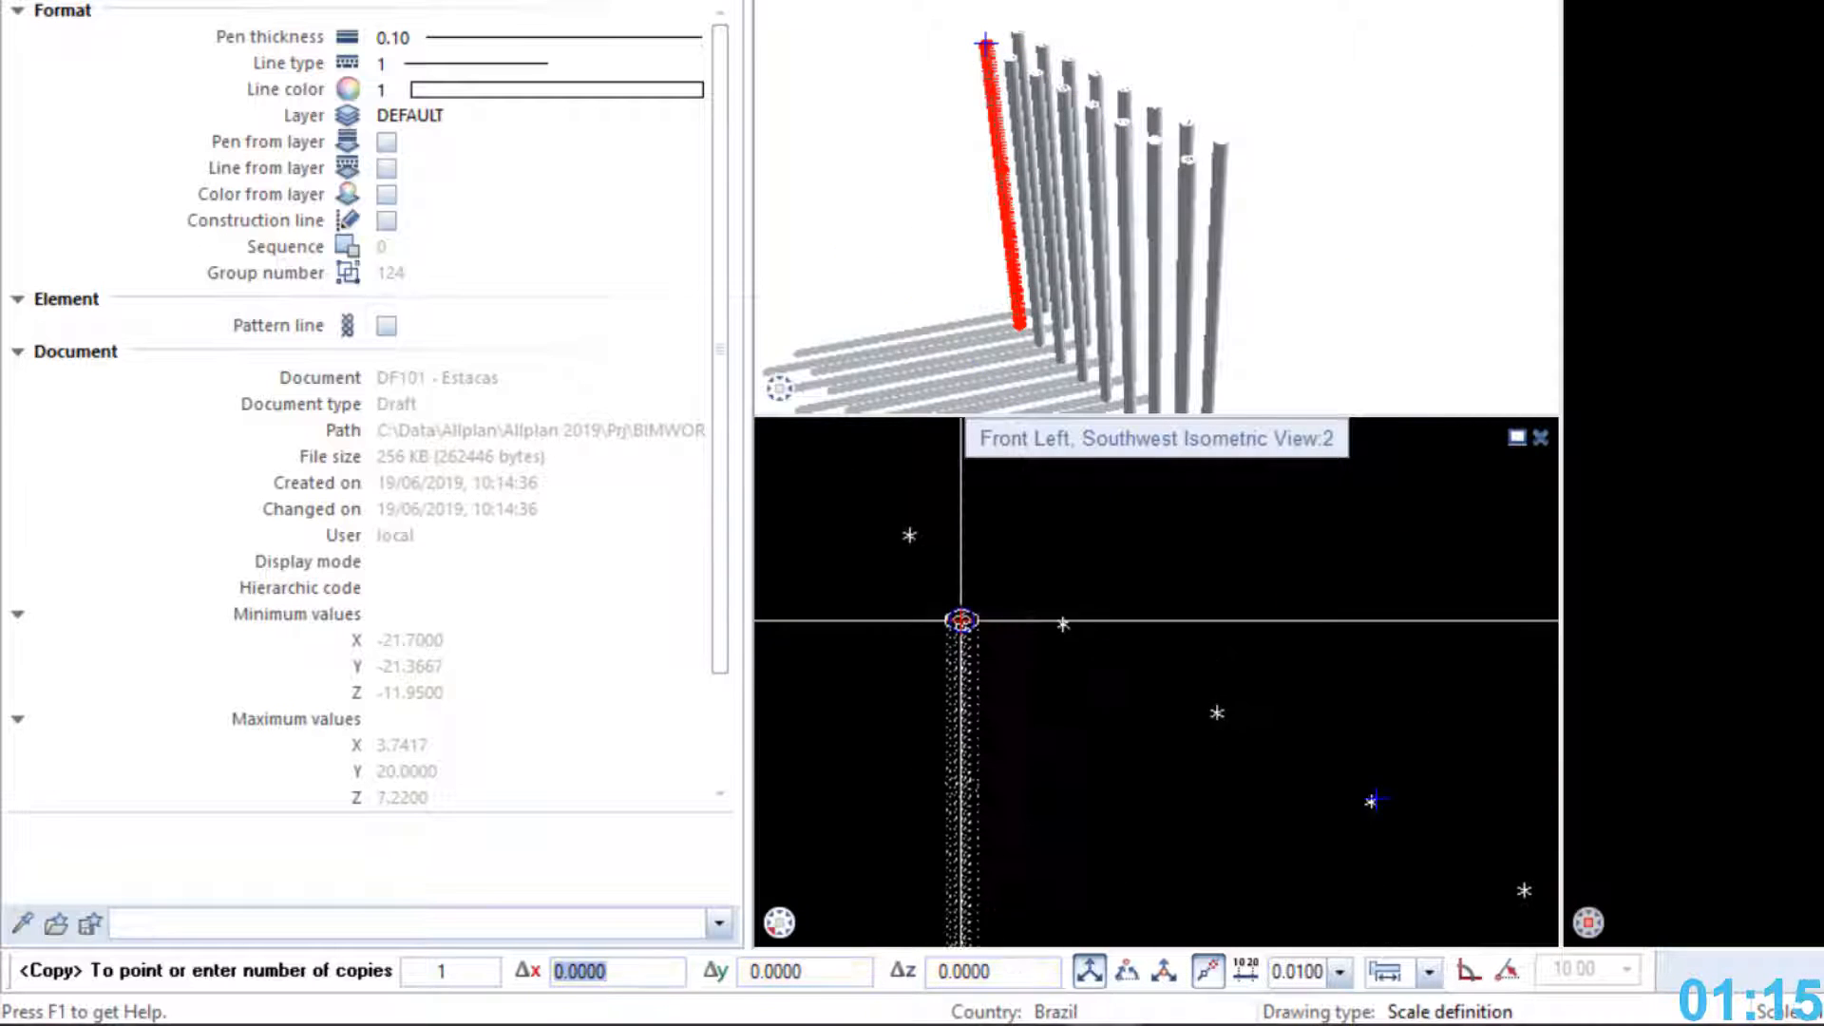
scroll(865, 555, up, 5)
middle_drag(960, 489, 969, 623)
scroll(982, 626, up, 2)
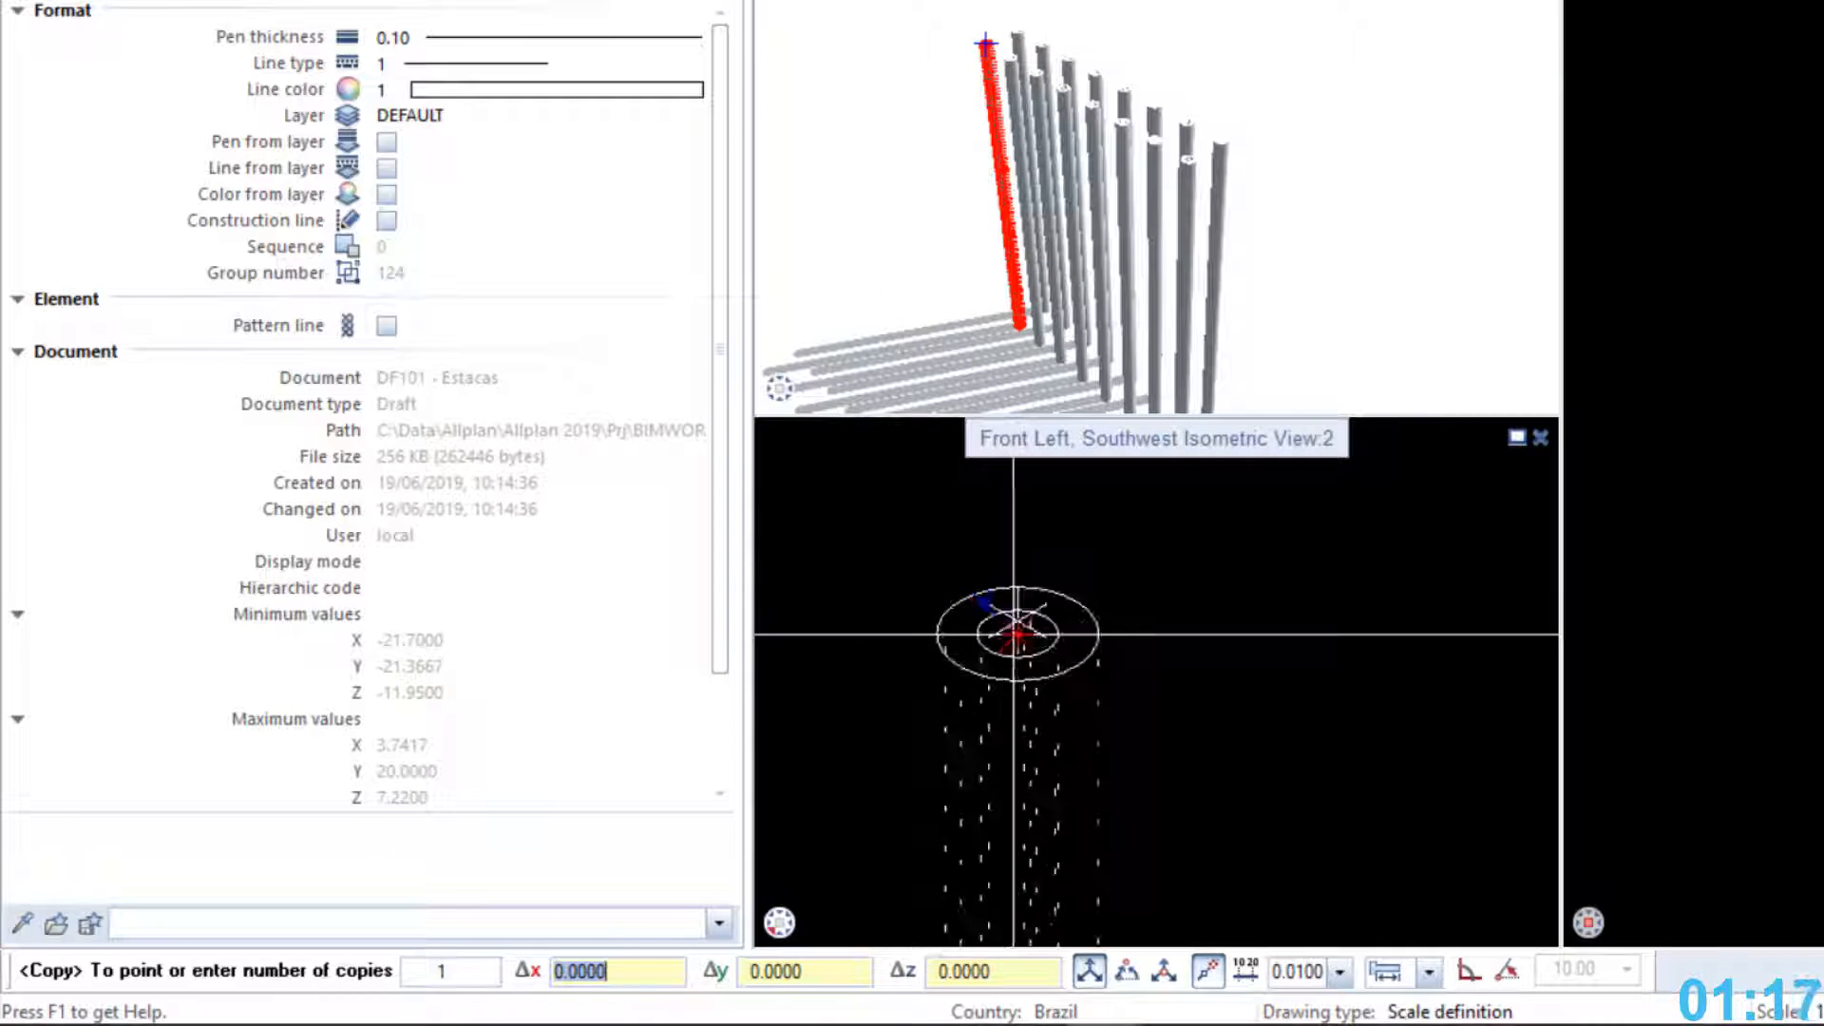
click(1016, 622)
Place further copies of the pile on the remaining markers of the single row and finish copying
scroll(888, 624, down, 3)
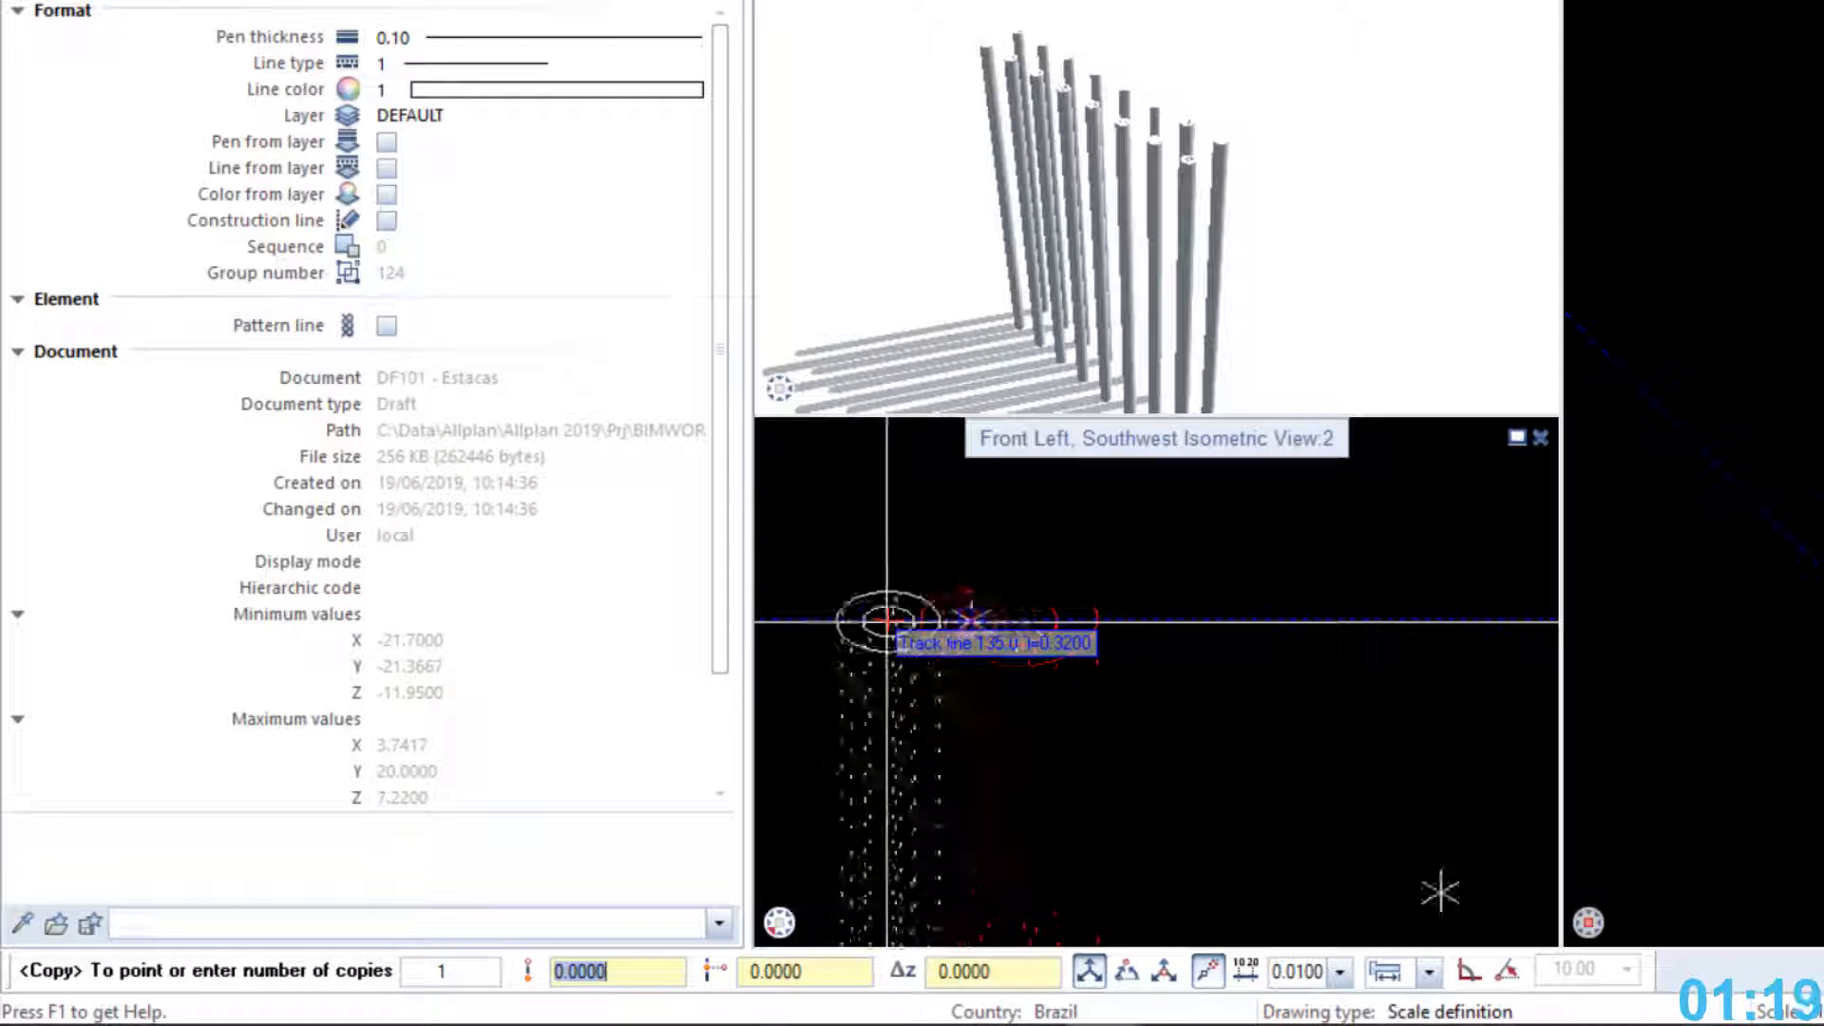
middle_drag(1262, 750, 1051, 542)
scroll(1117, 660, up, 4)
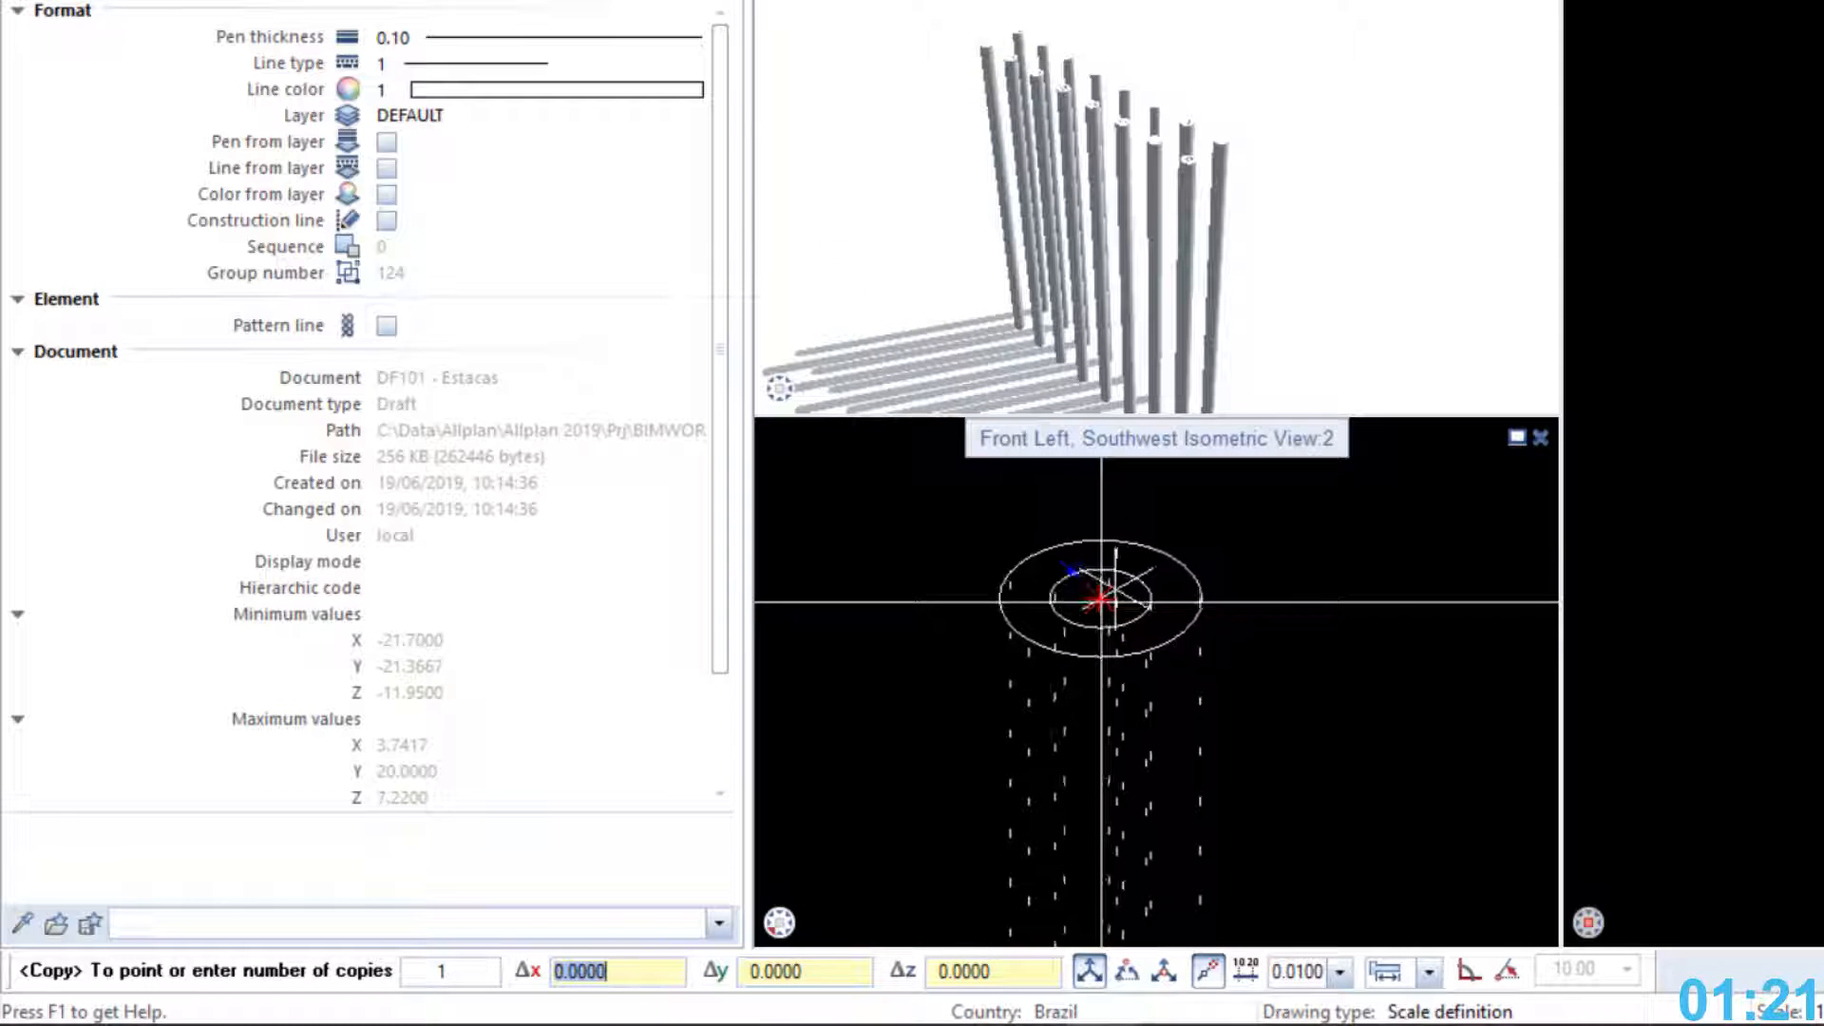
click(1102, 596)
scroll(973, 606, down, 1)
scroll(973, 606, down, 2)
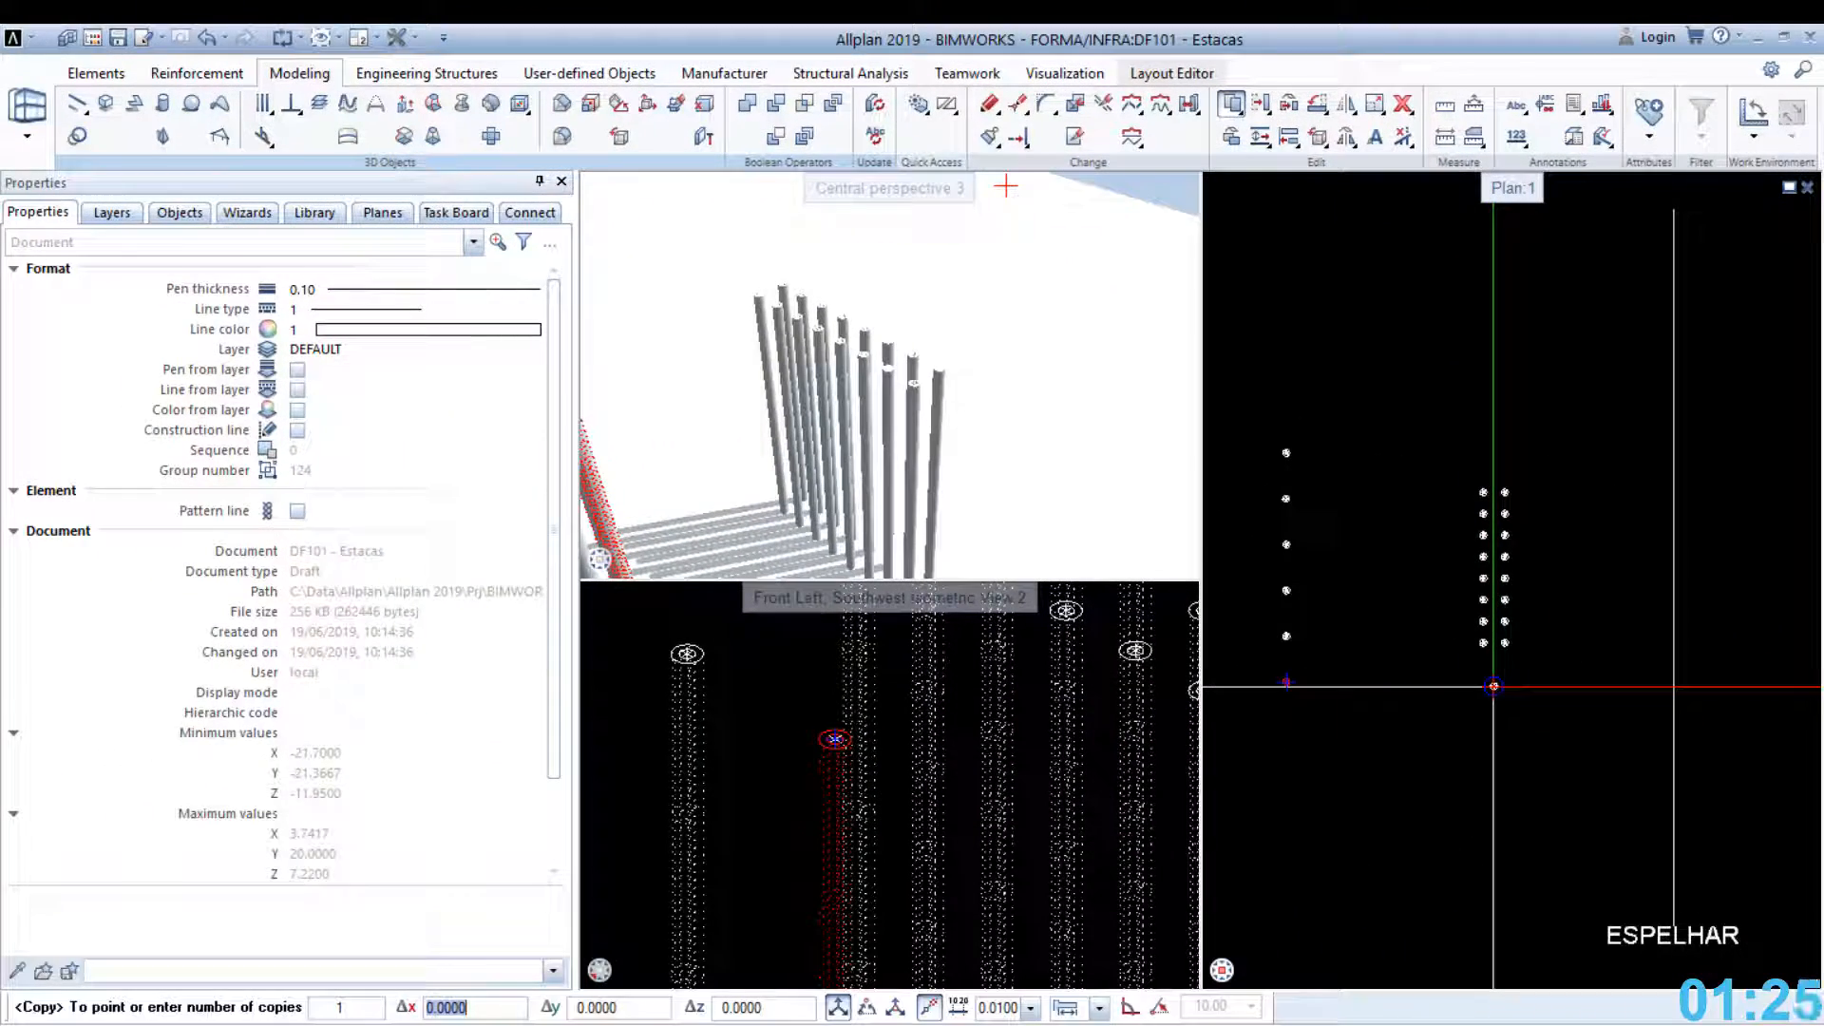
key(Escape)
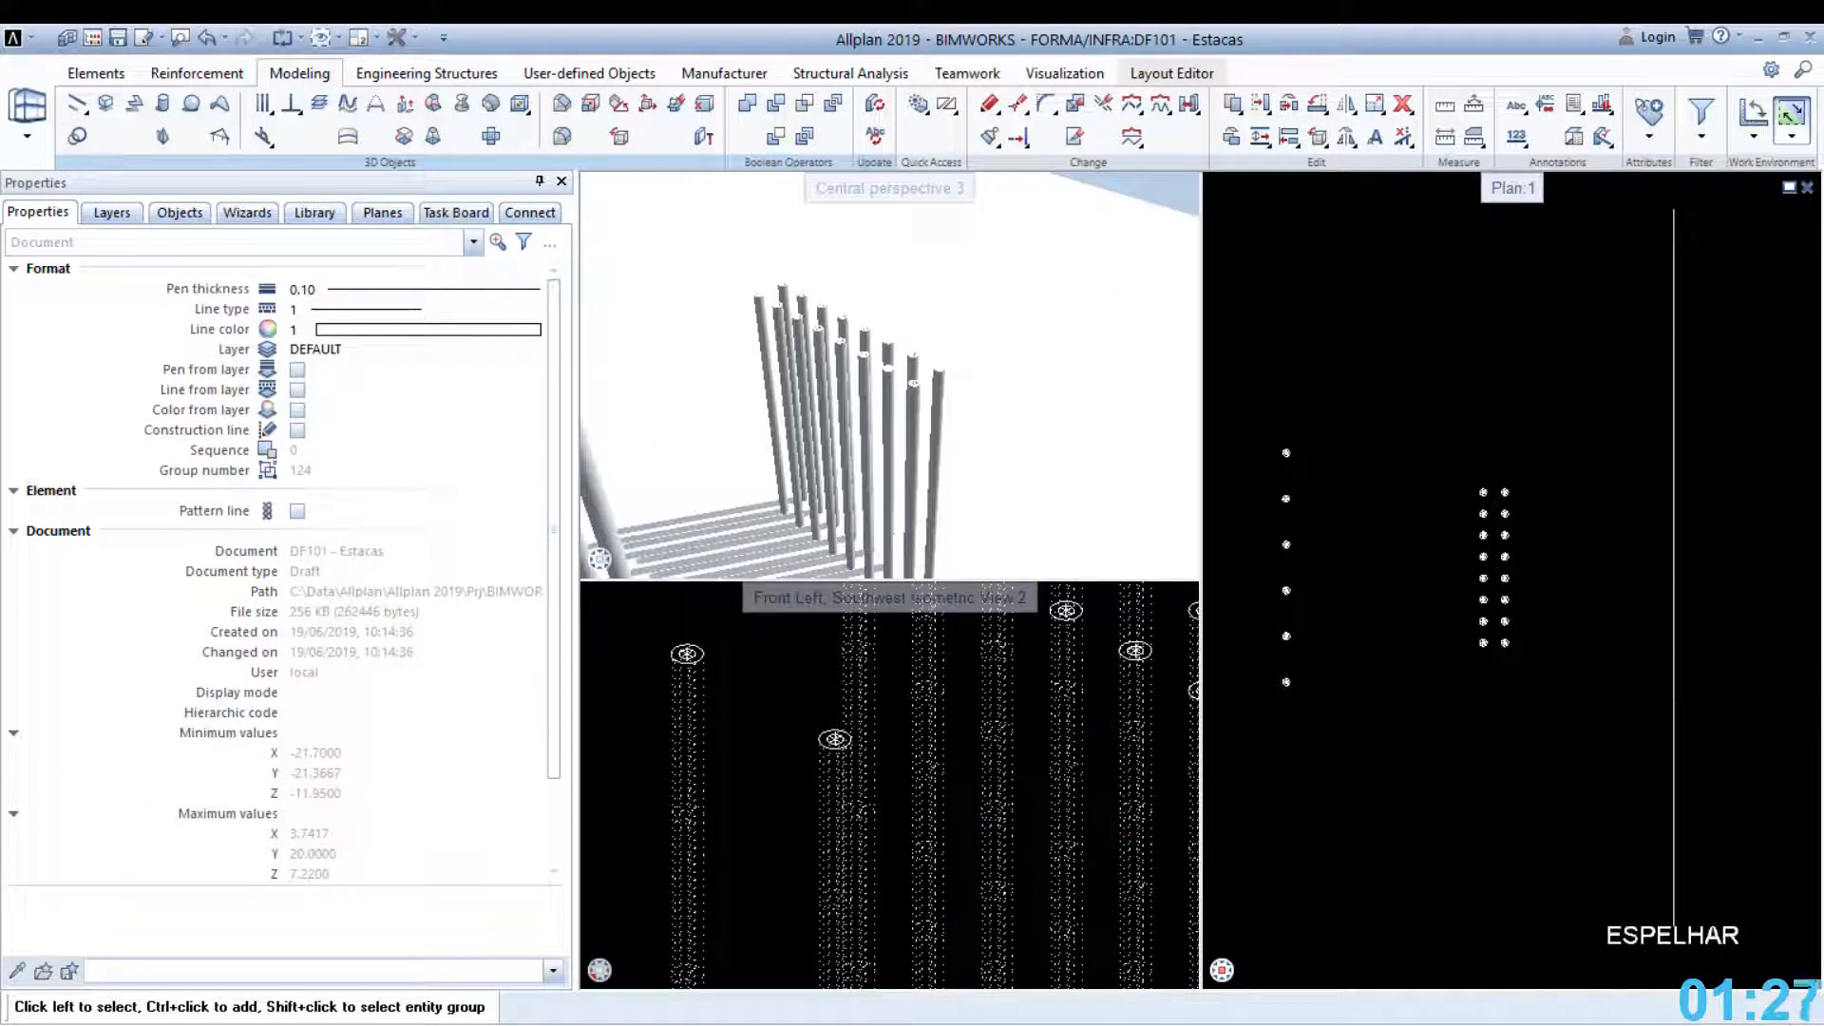
Copy and mirror all the single-row and double-row piles about the vertical axis line labelled ESPELHAR in the plan
click(1350, 112)
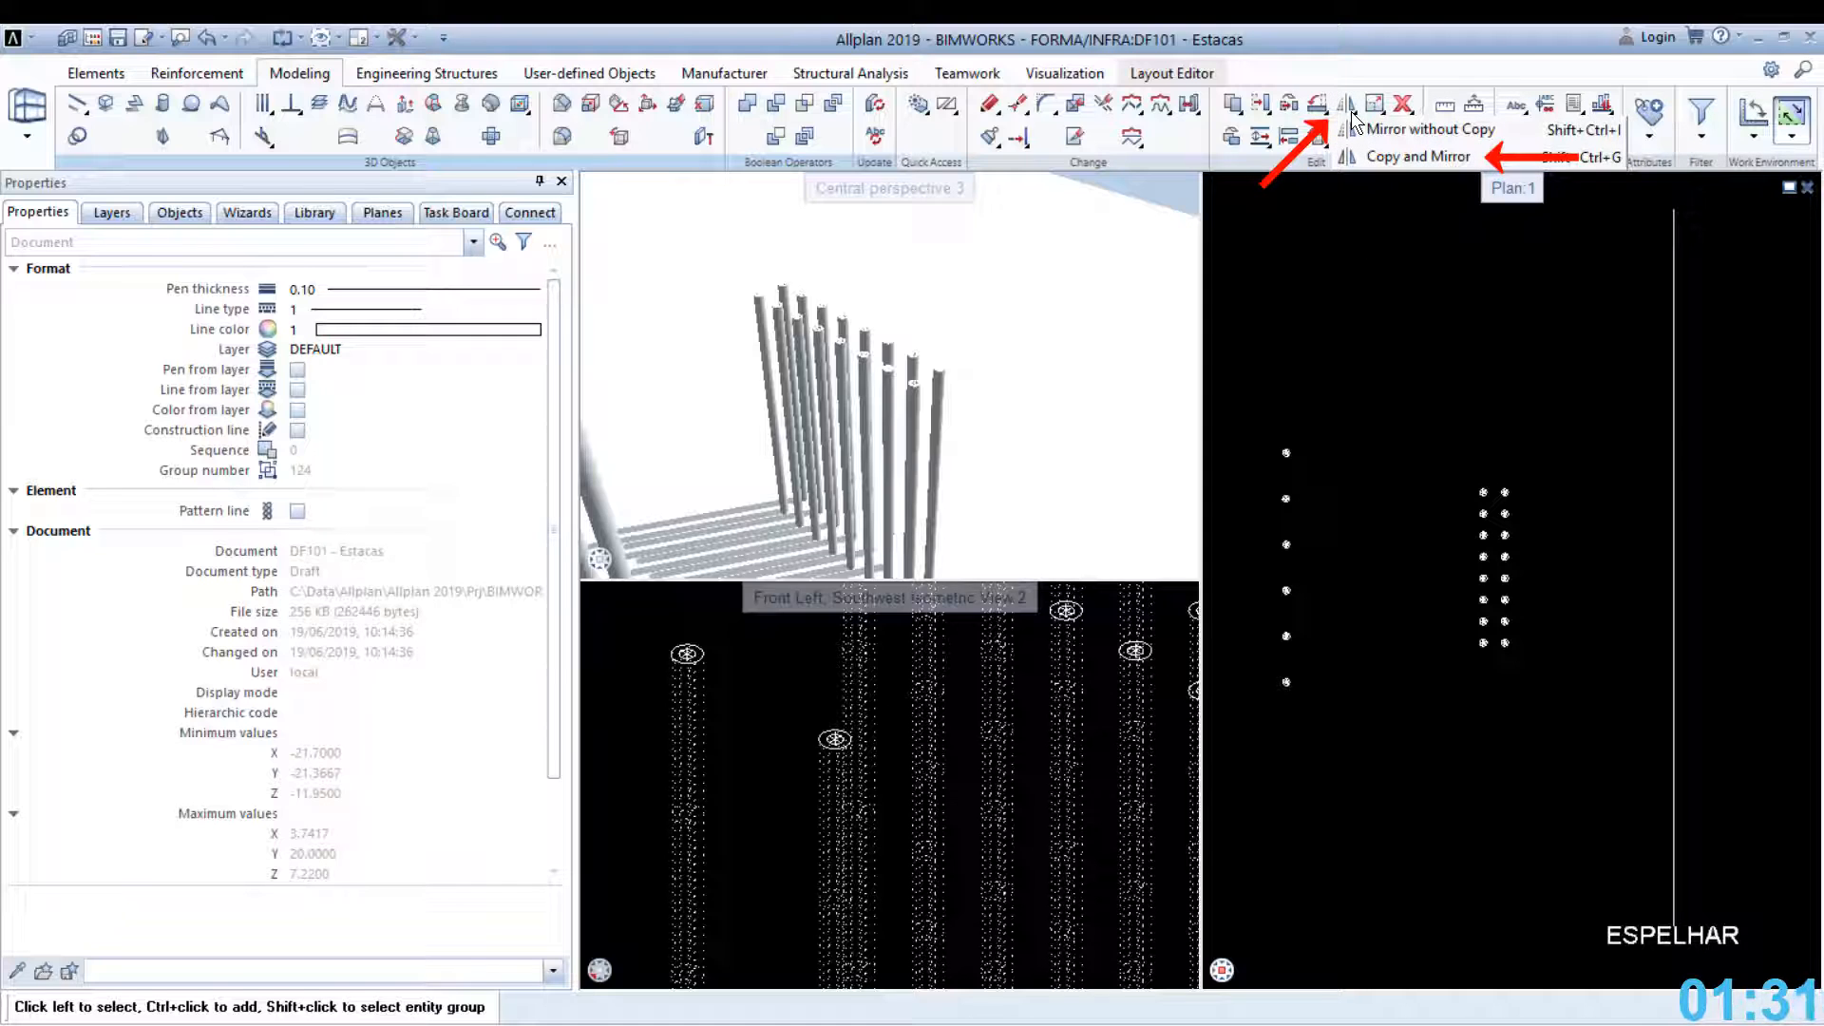
click(1383, 158)
mouse_move(1240, 349)
mouse_down()
mouse_move(1438, 753)
mouse_move(1525, 790)
mouse_up()
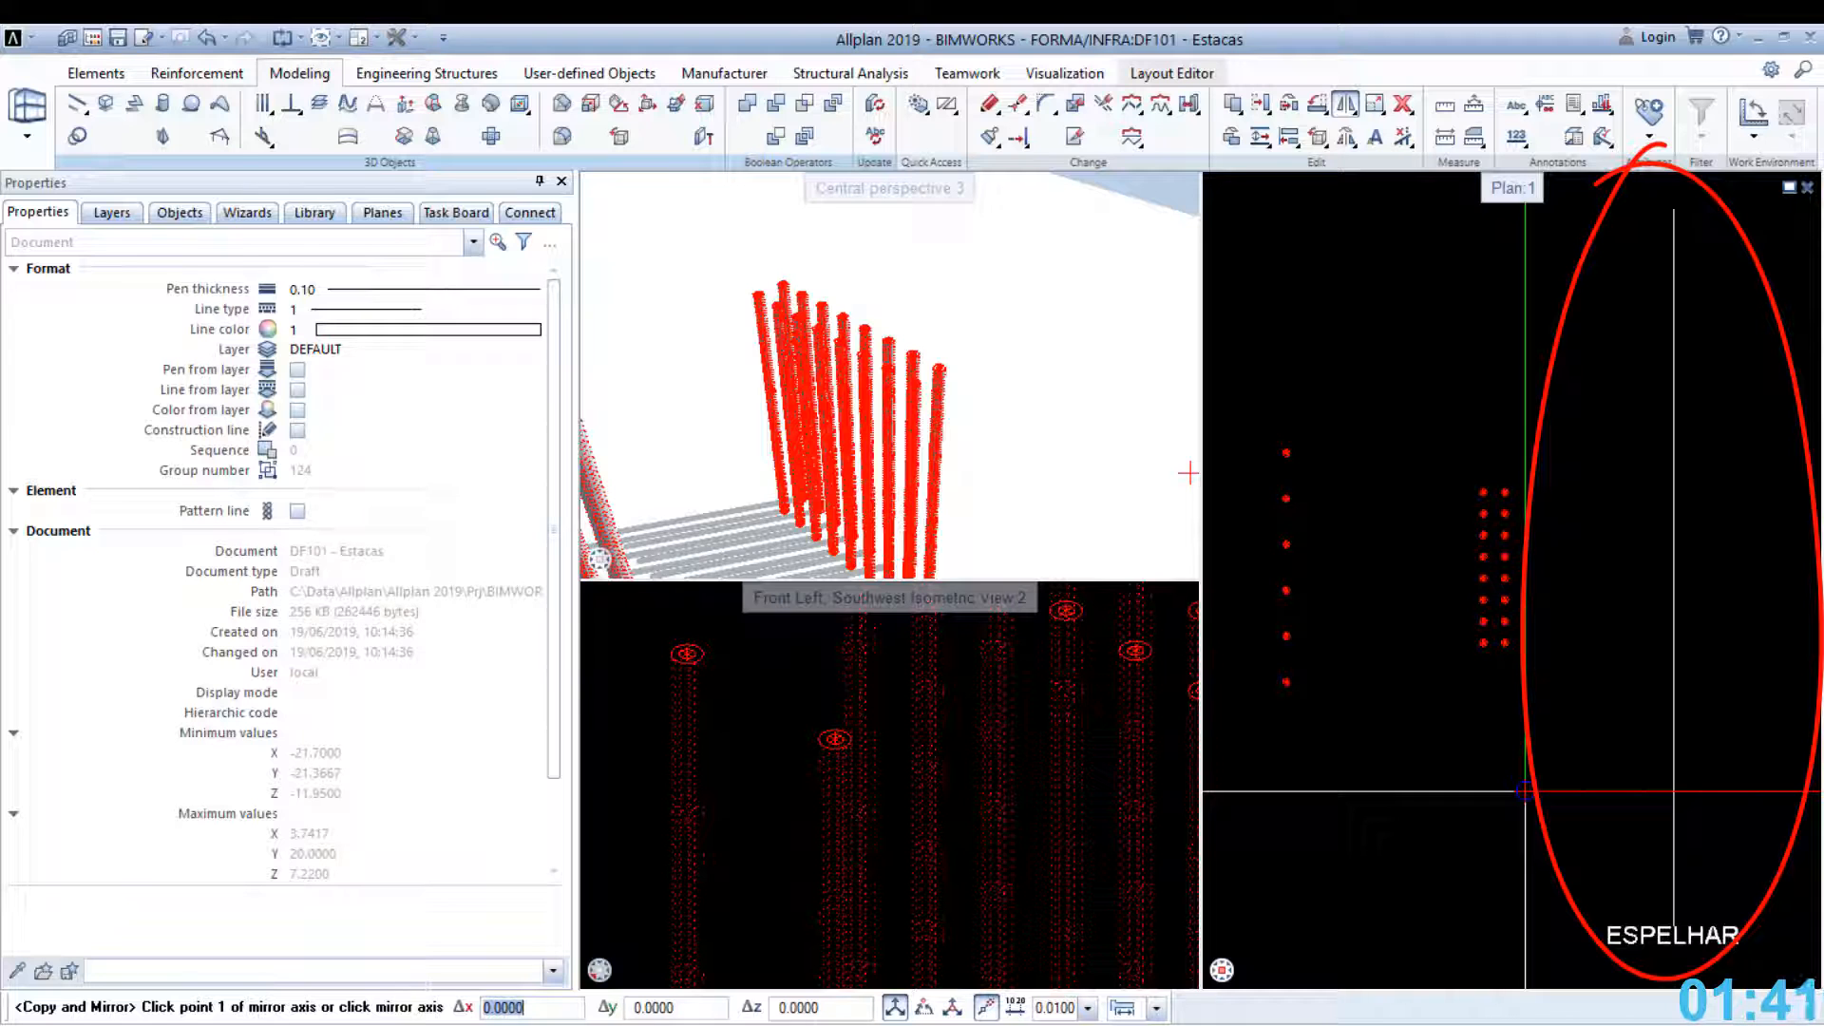
click(1668, 713)
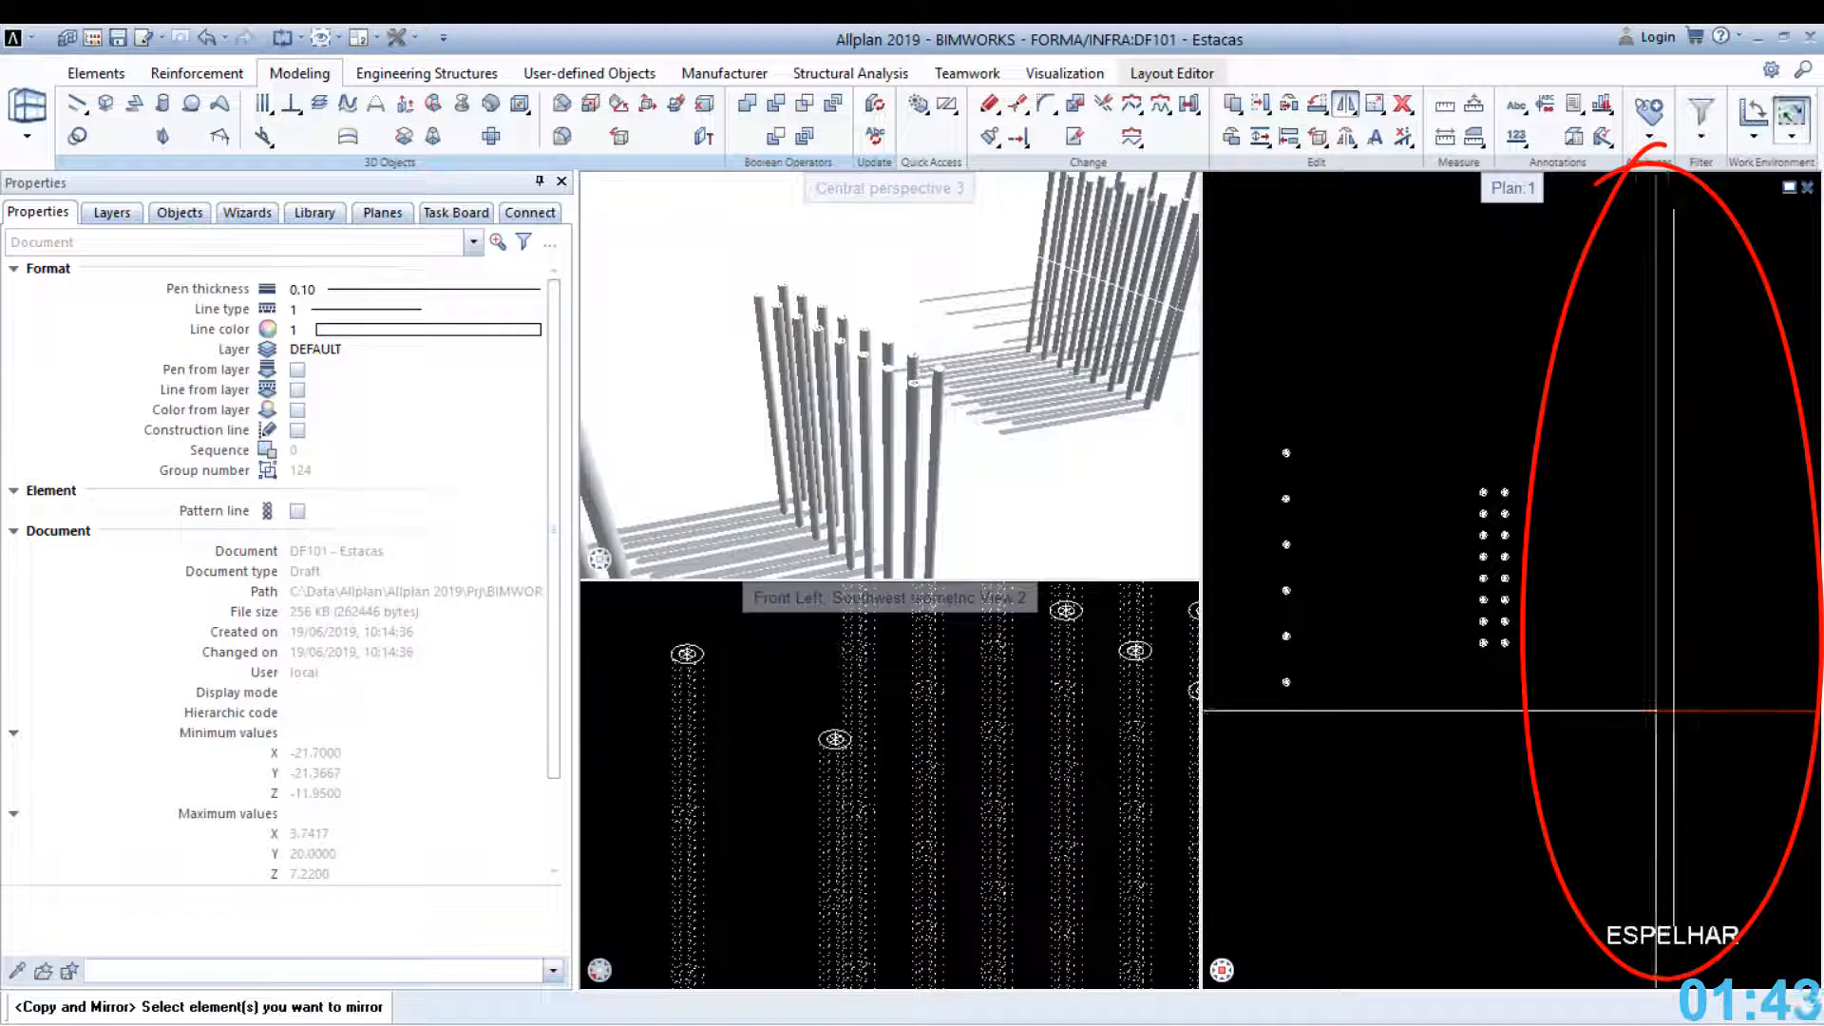
middle_click(1634, 702)
middle_click(1634, 702)
key(Escape)
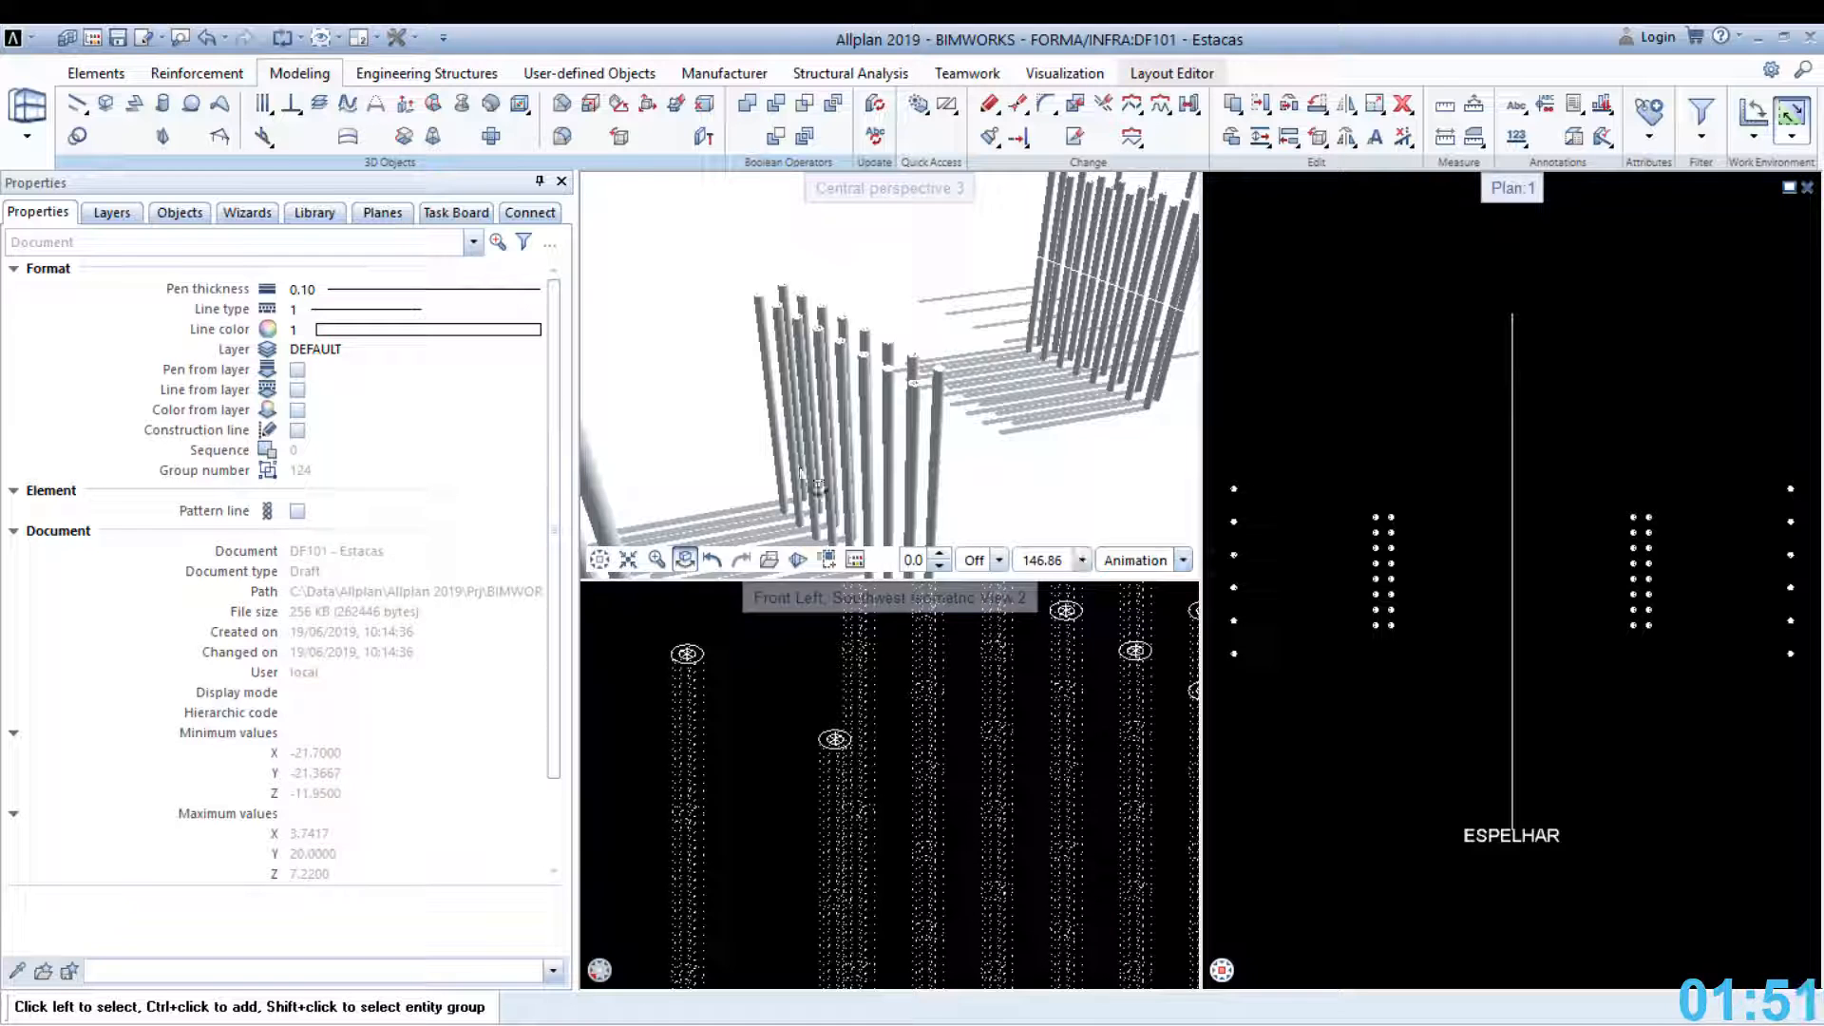
Make drawing file 102 Blocos current while keeping 101 Estacas open in the background
click(92, 39)
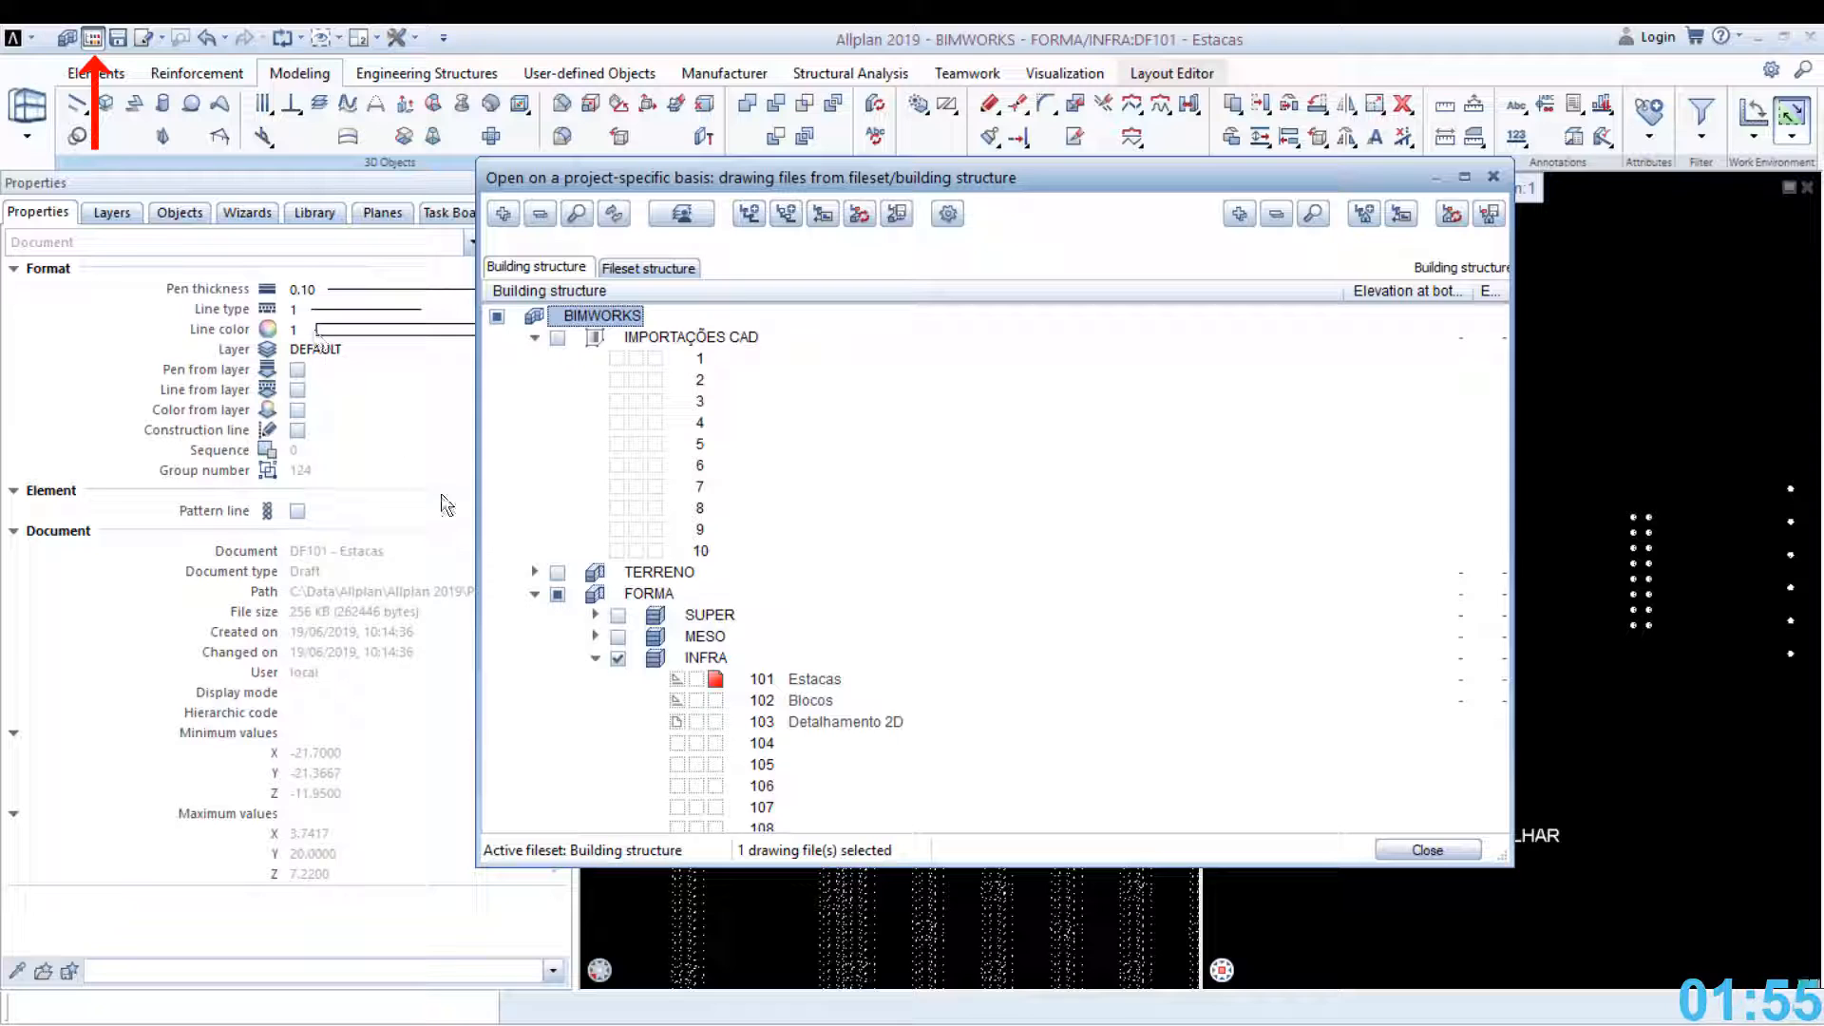
click(715, 700)
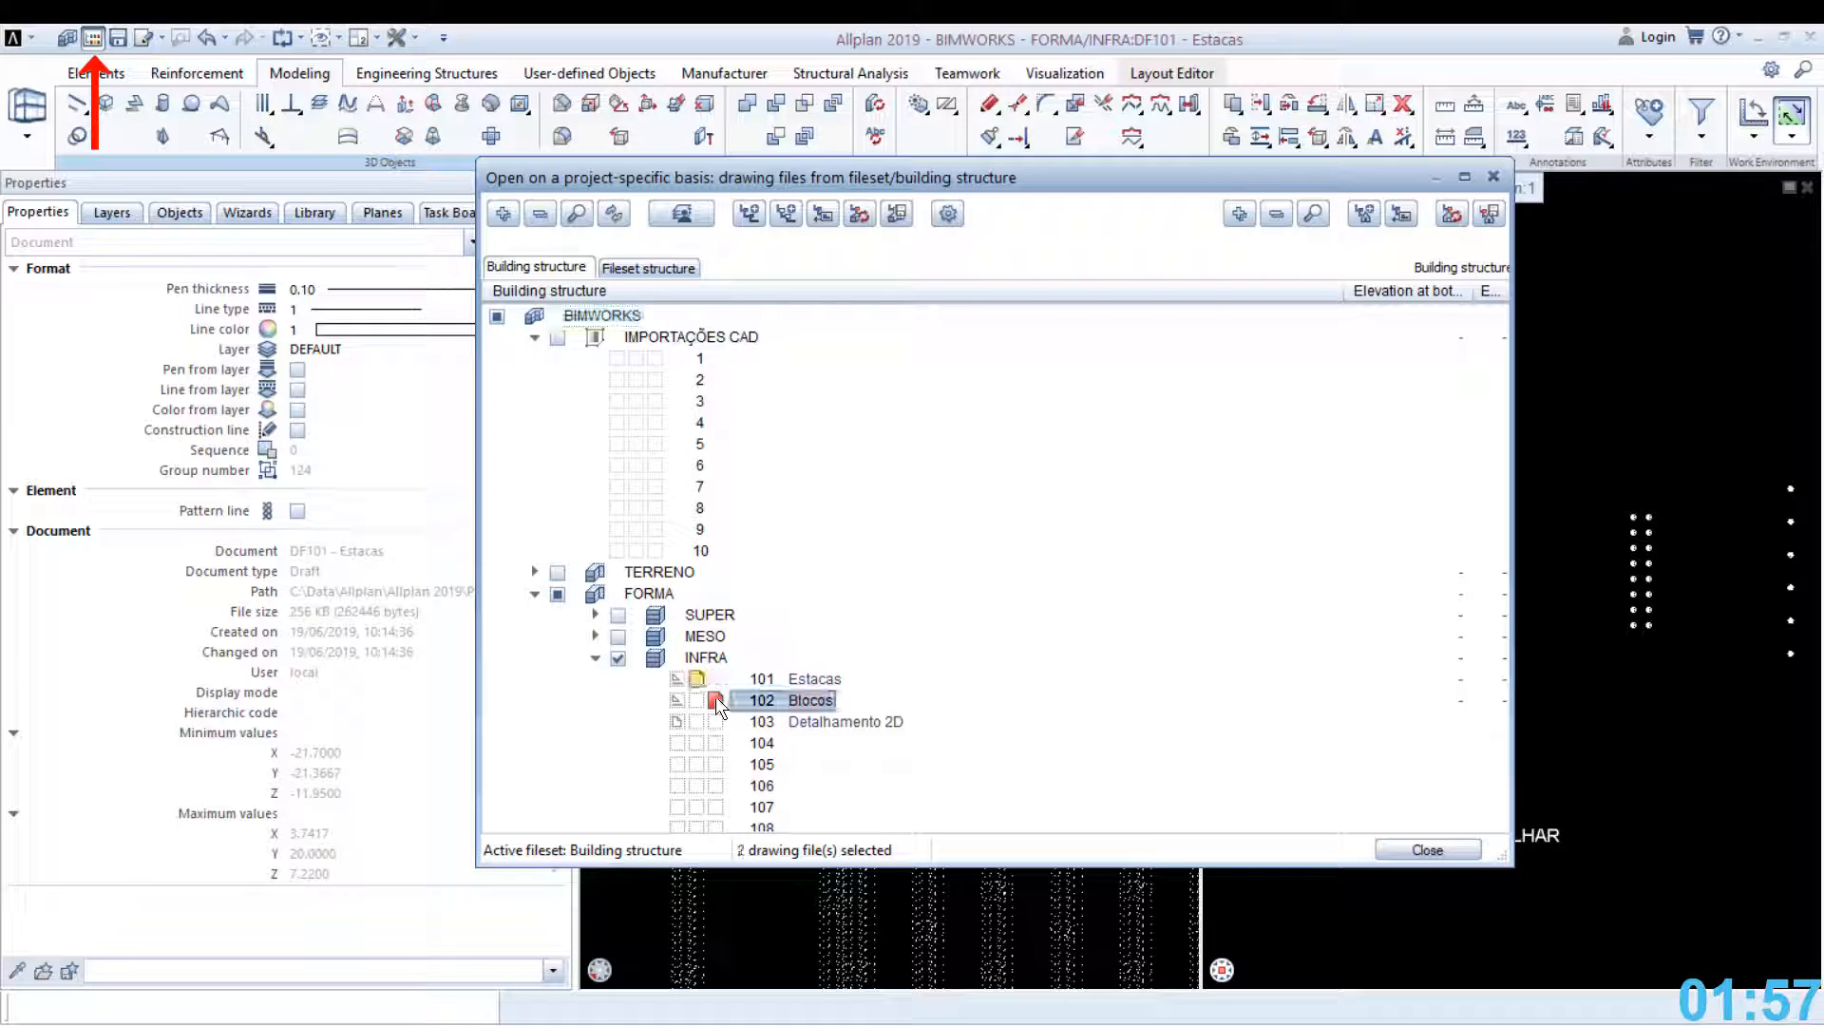
click(1385, 853)
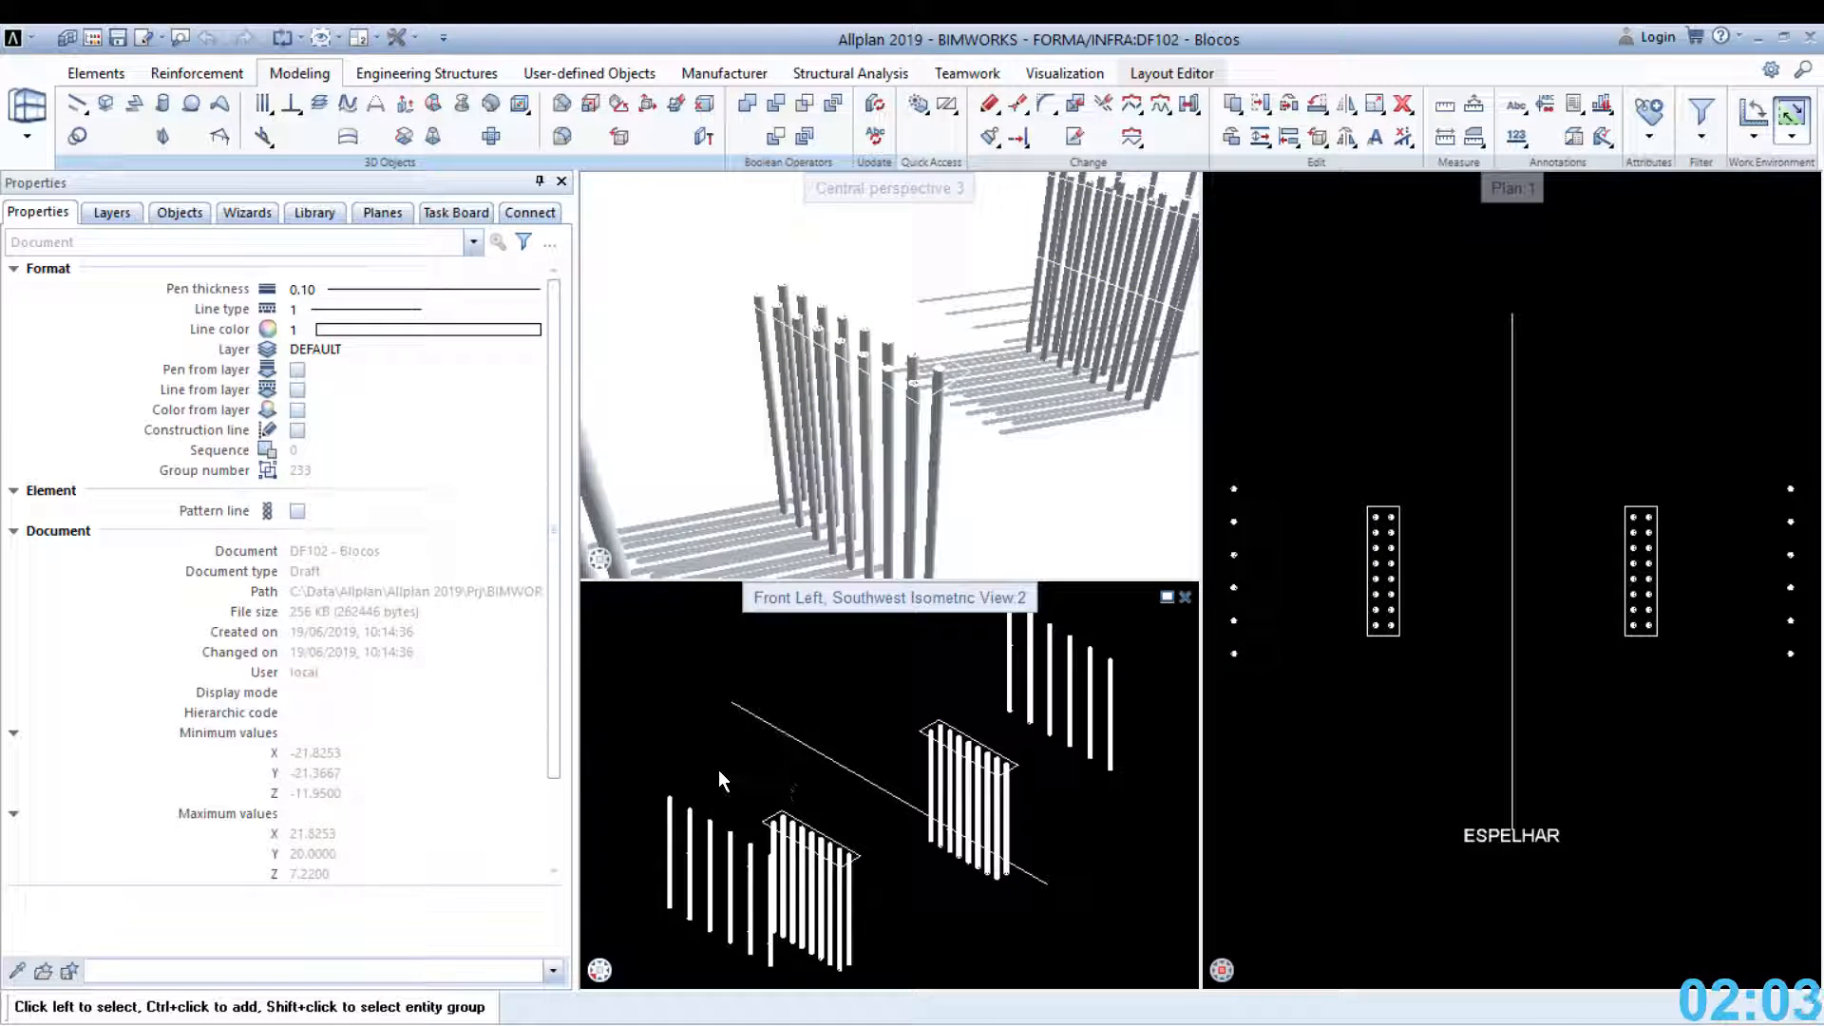
Model a box 1.5 m high on the rectangular outline above one double-row pile group, using its opposite corners
scroll(718, 770, up, 3)
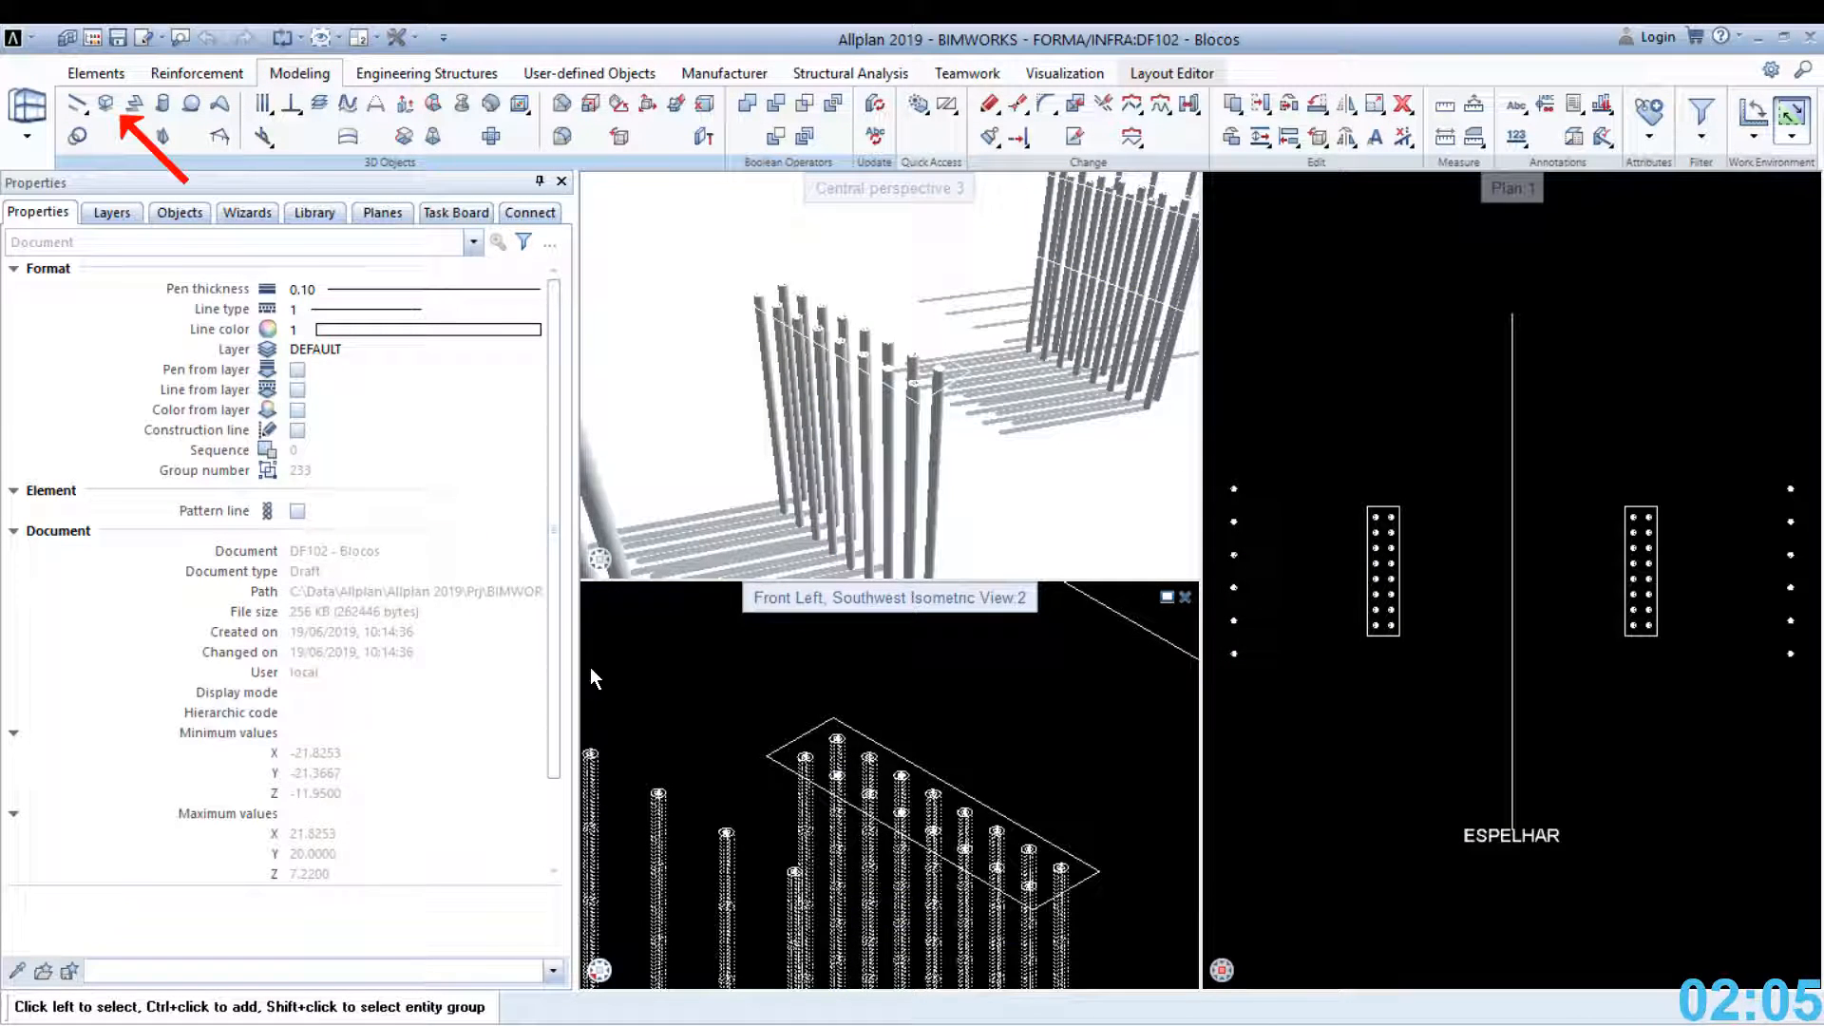
click(104, 111)
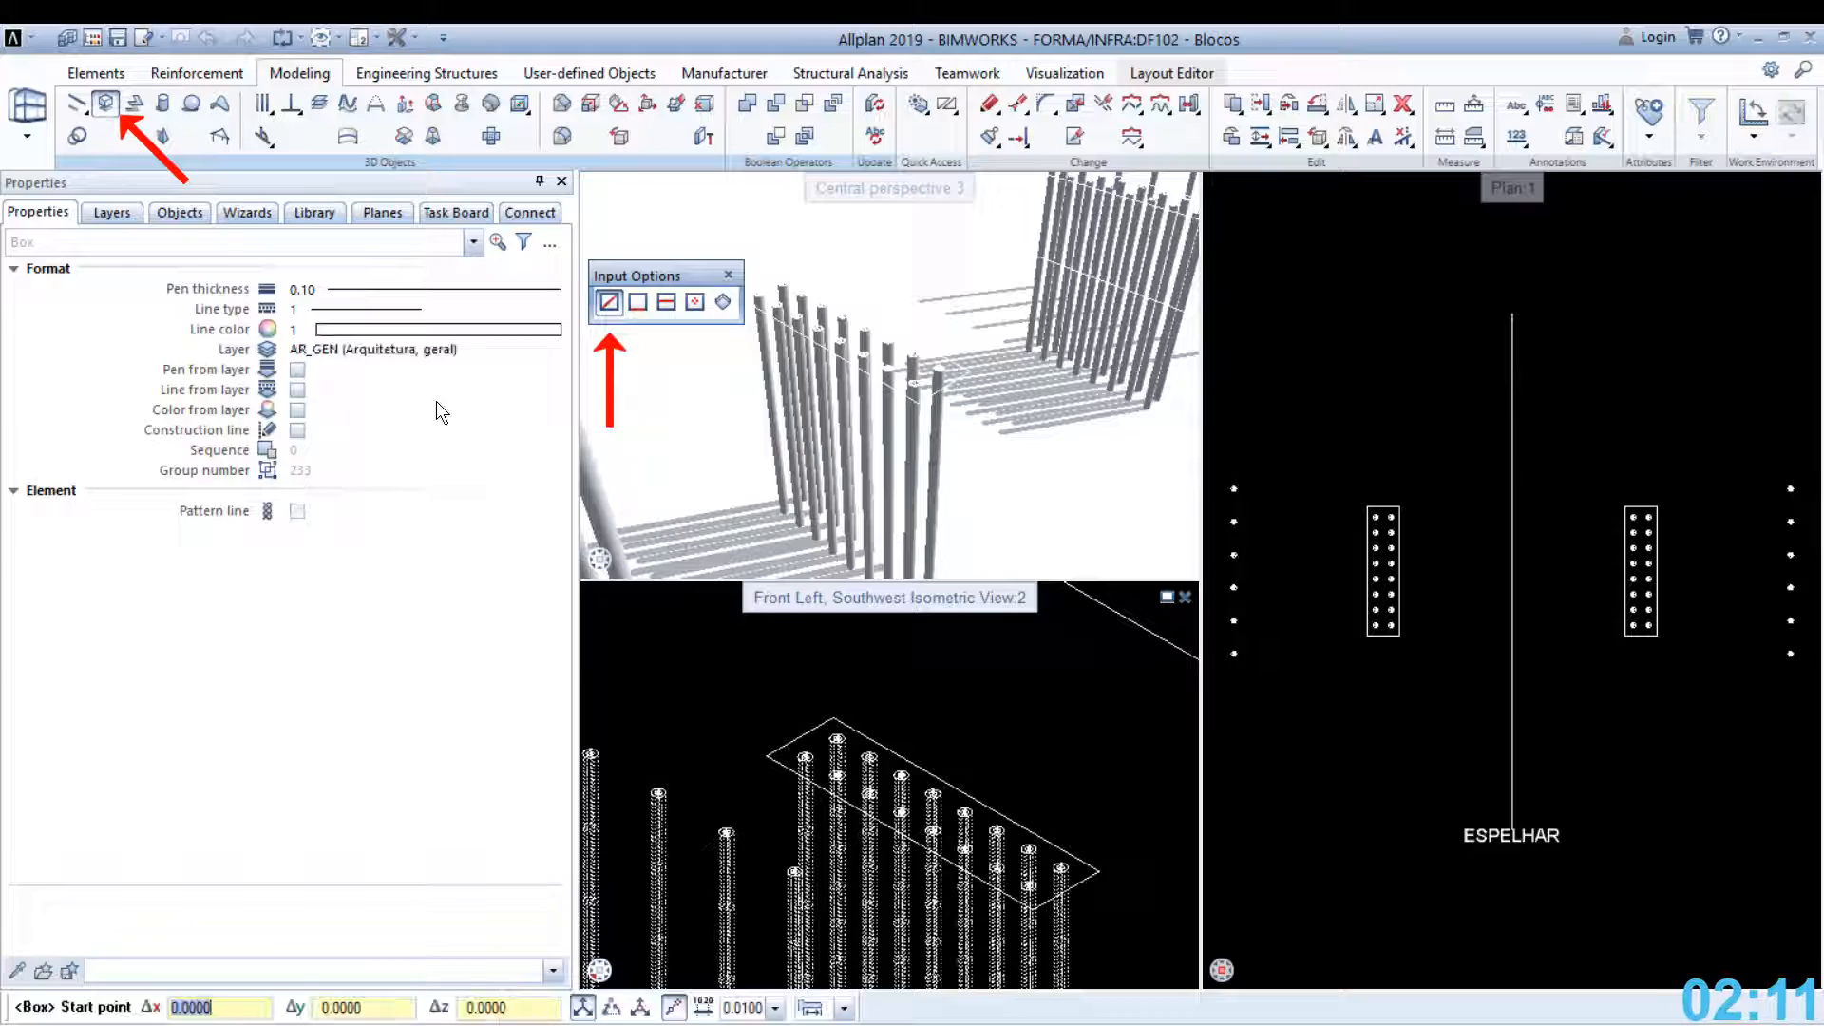
click(833, 714)
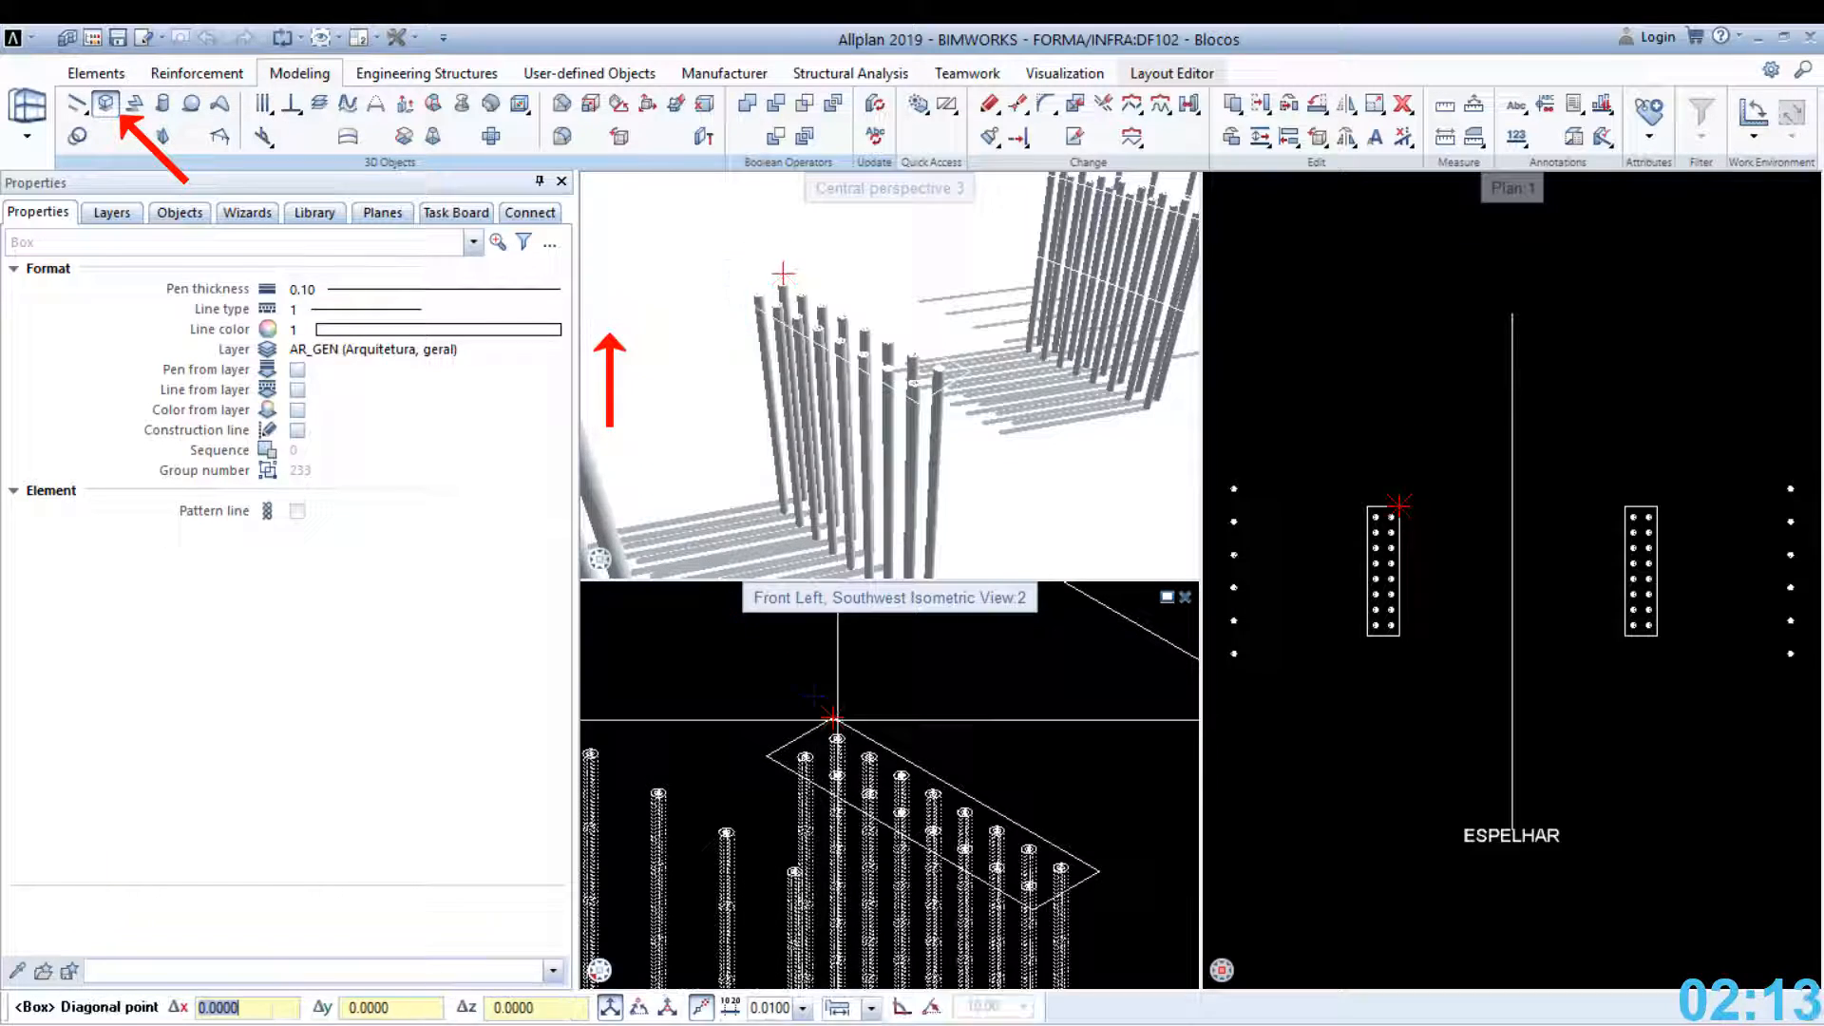
scroll(998, 855, up, 3)
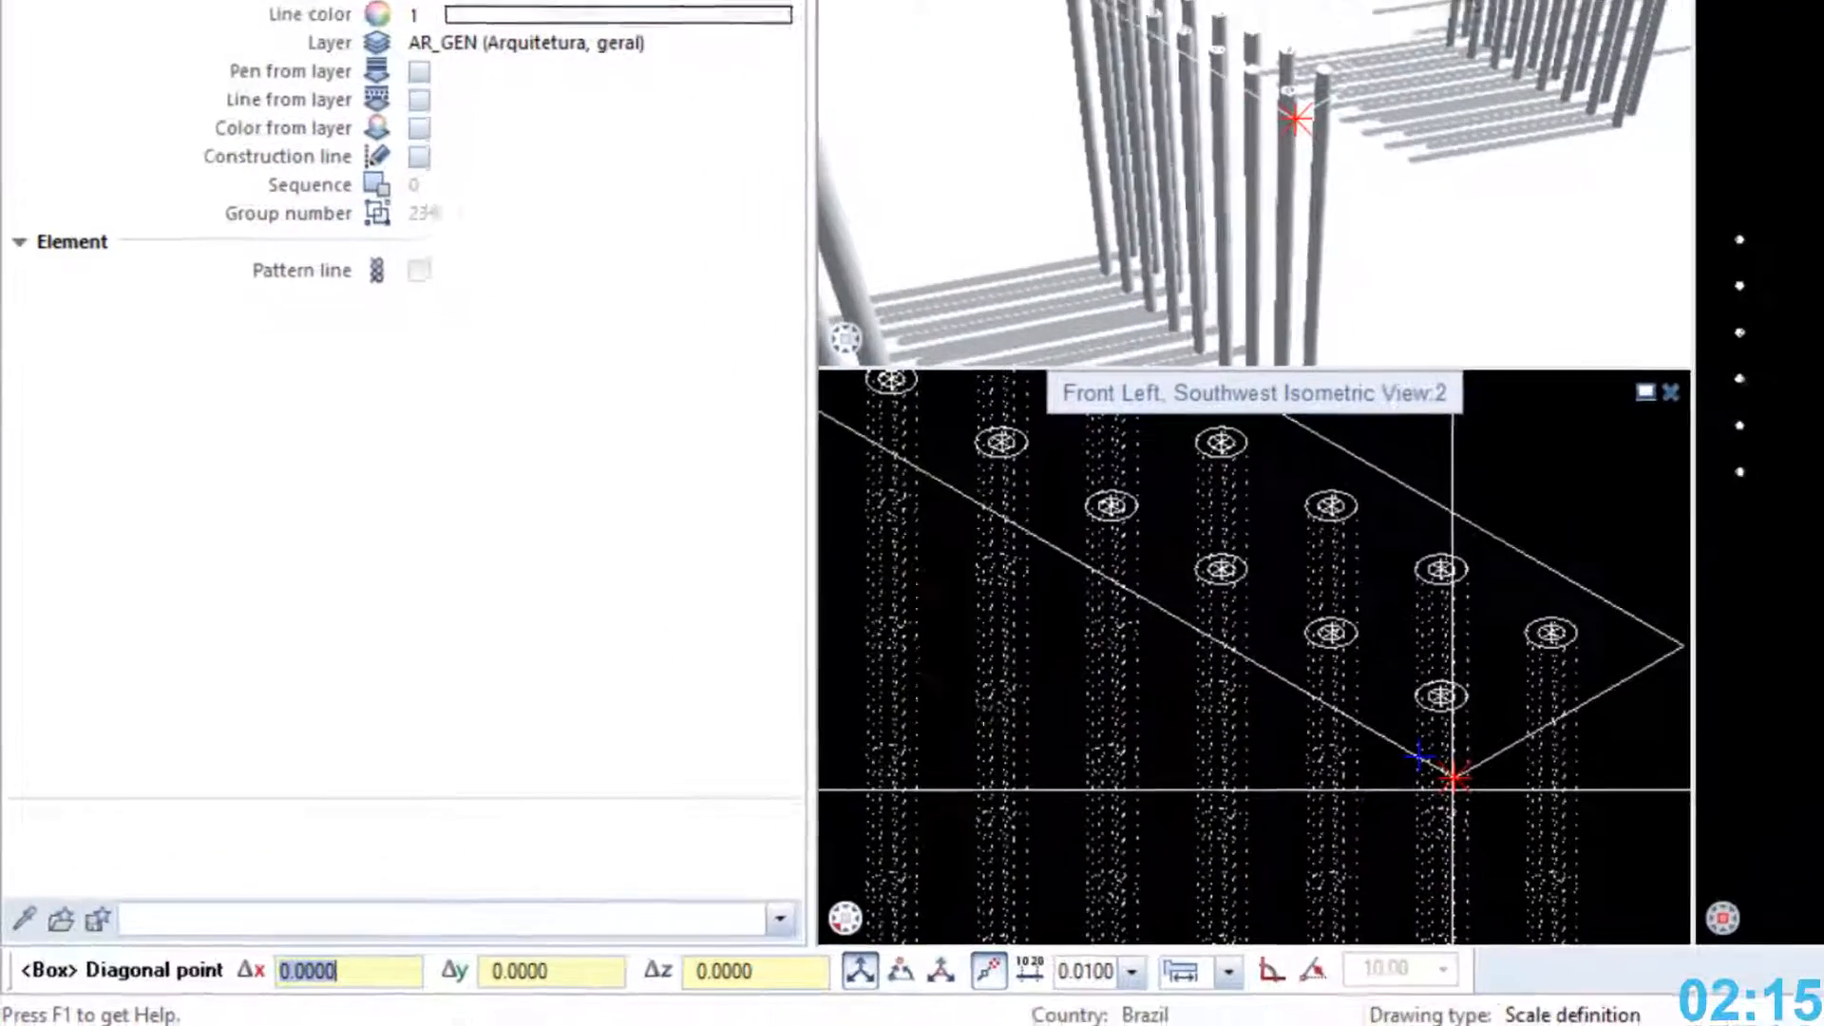
click(1031, 871)
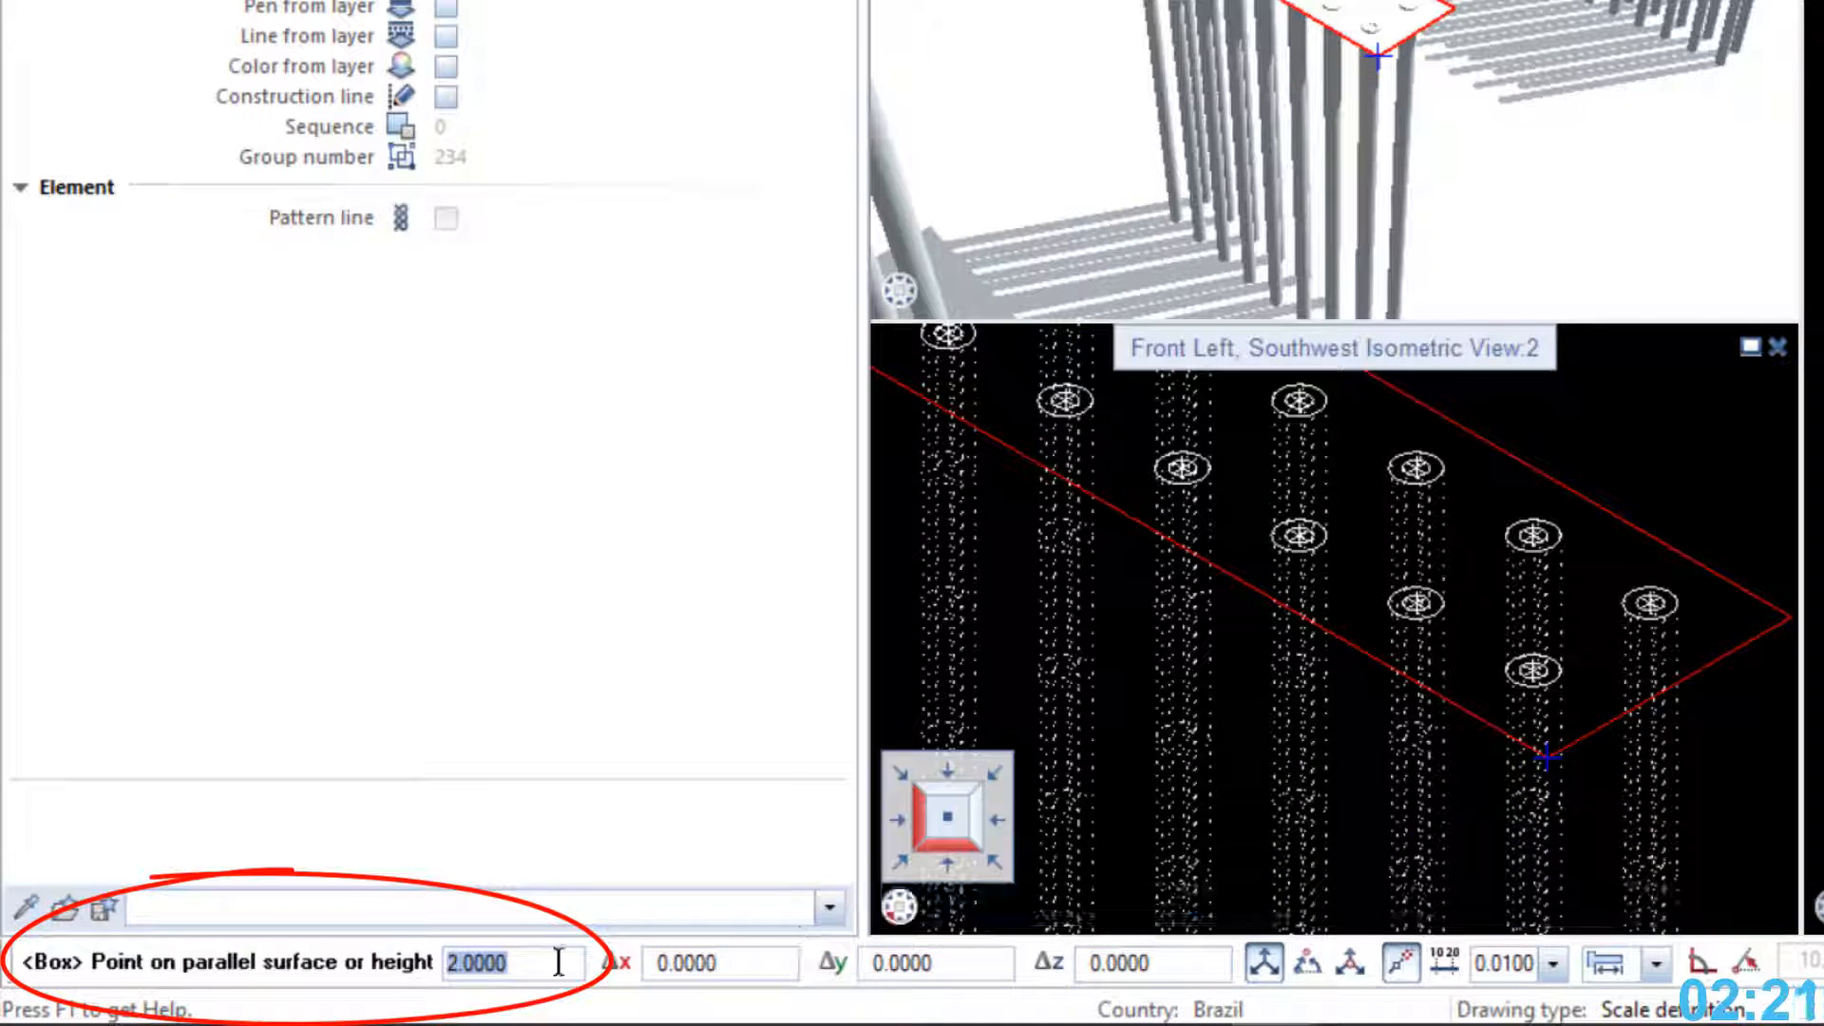
text(1.5)
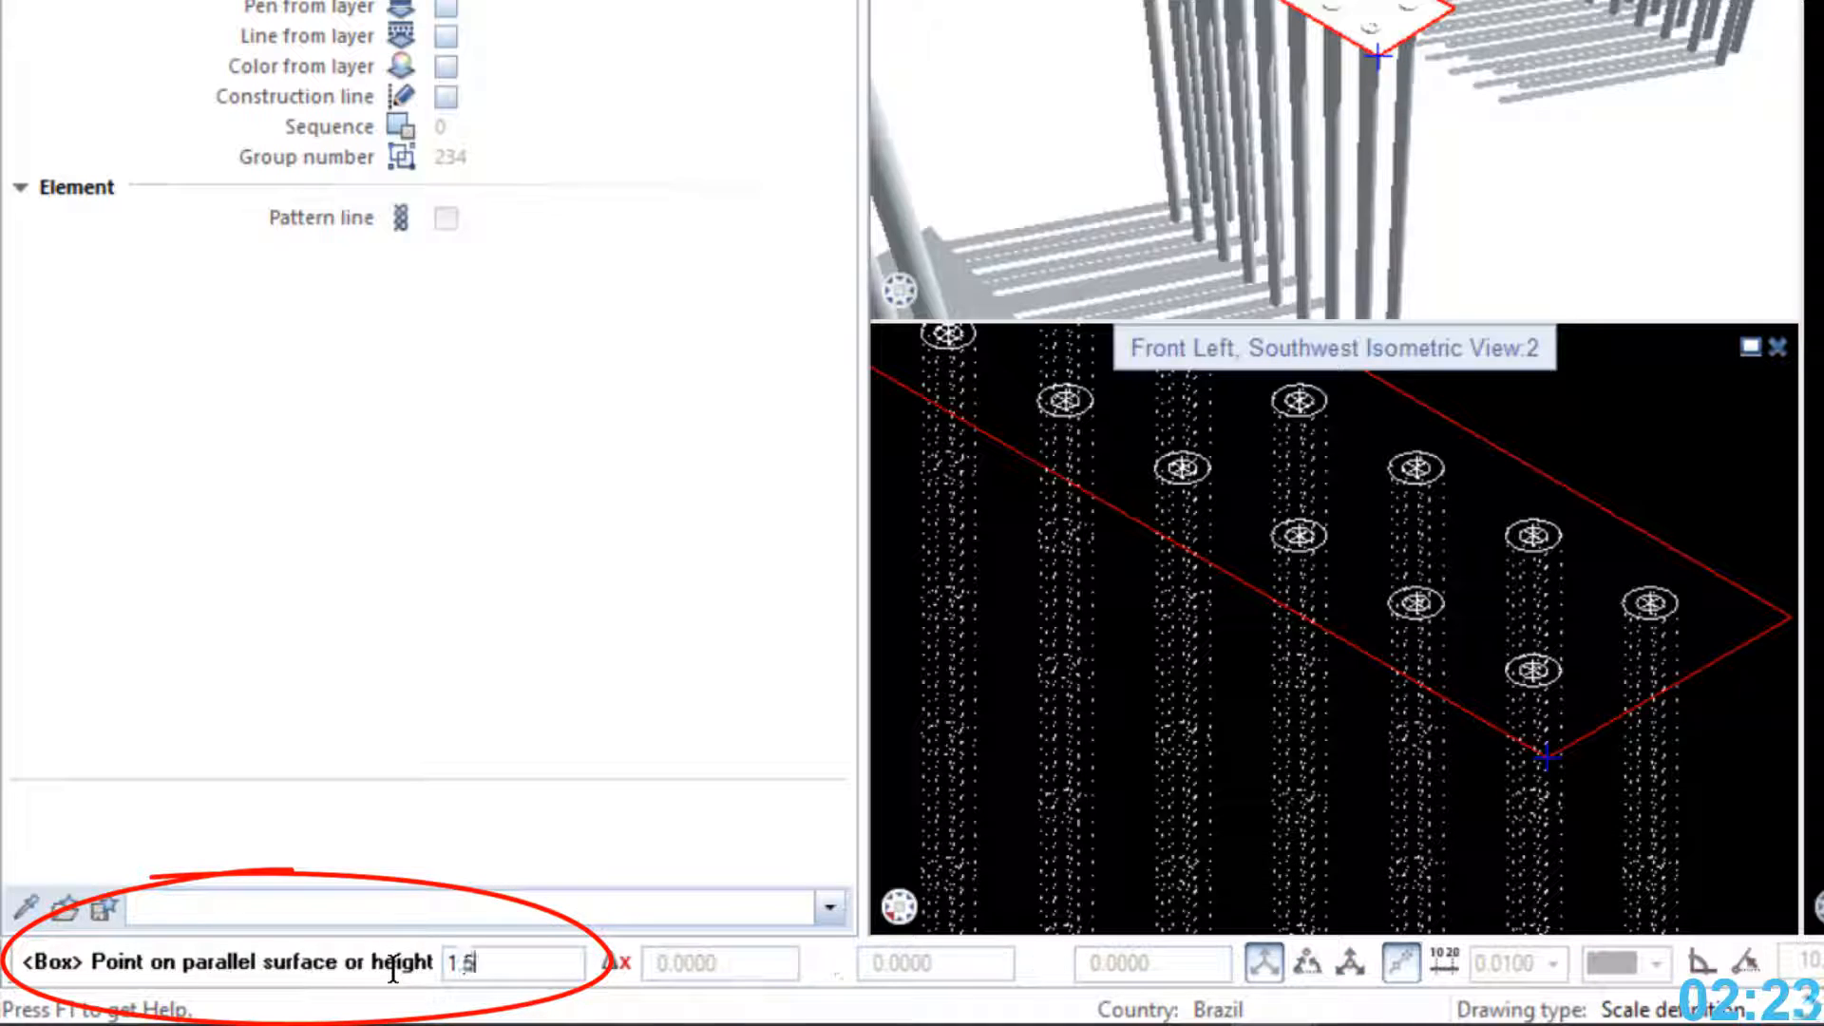
key(Return)
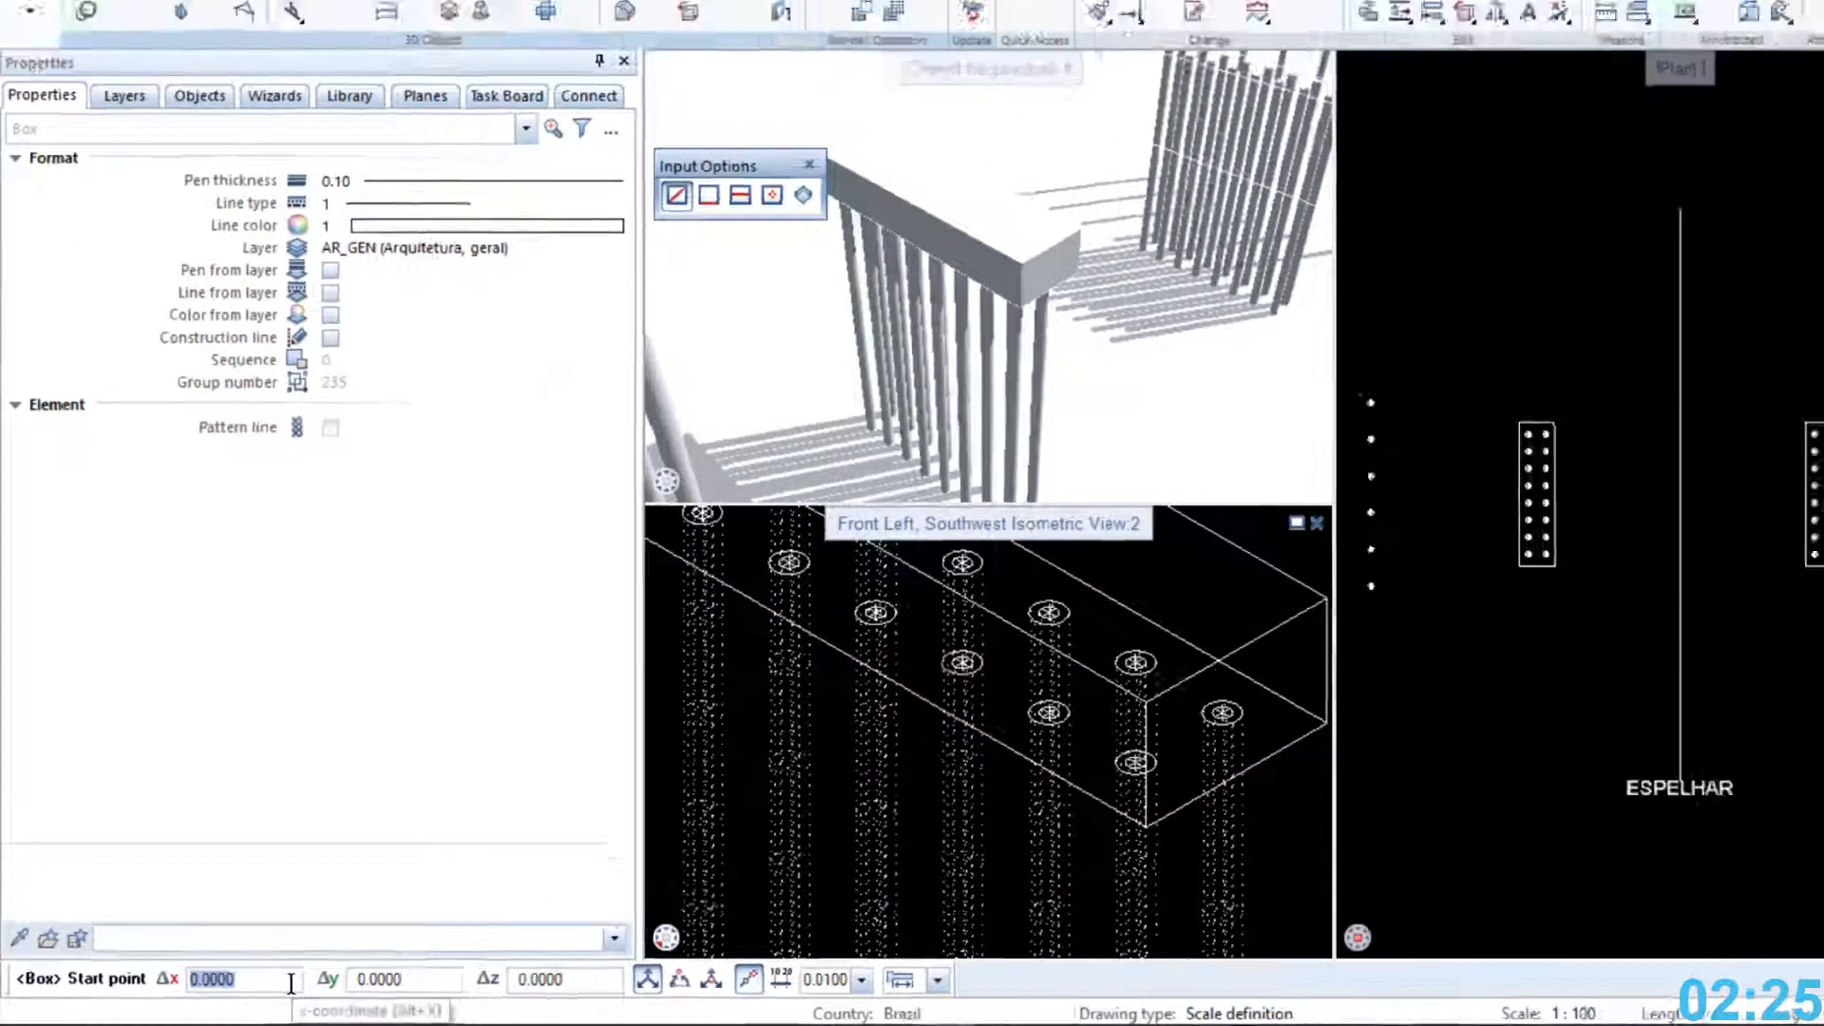
key(Escape)
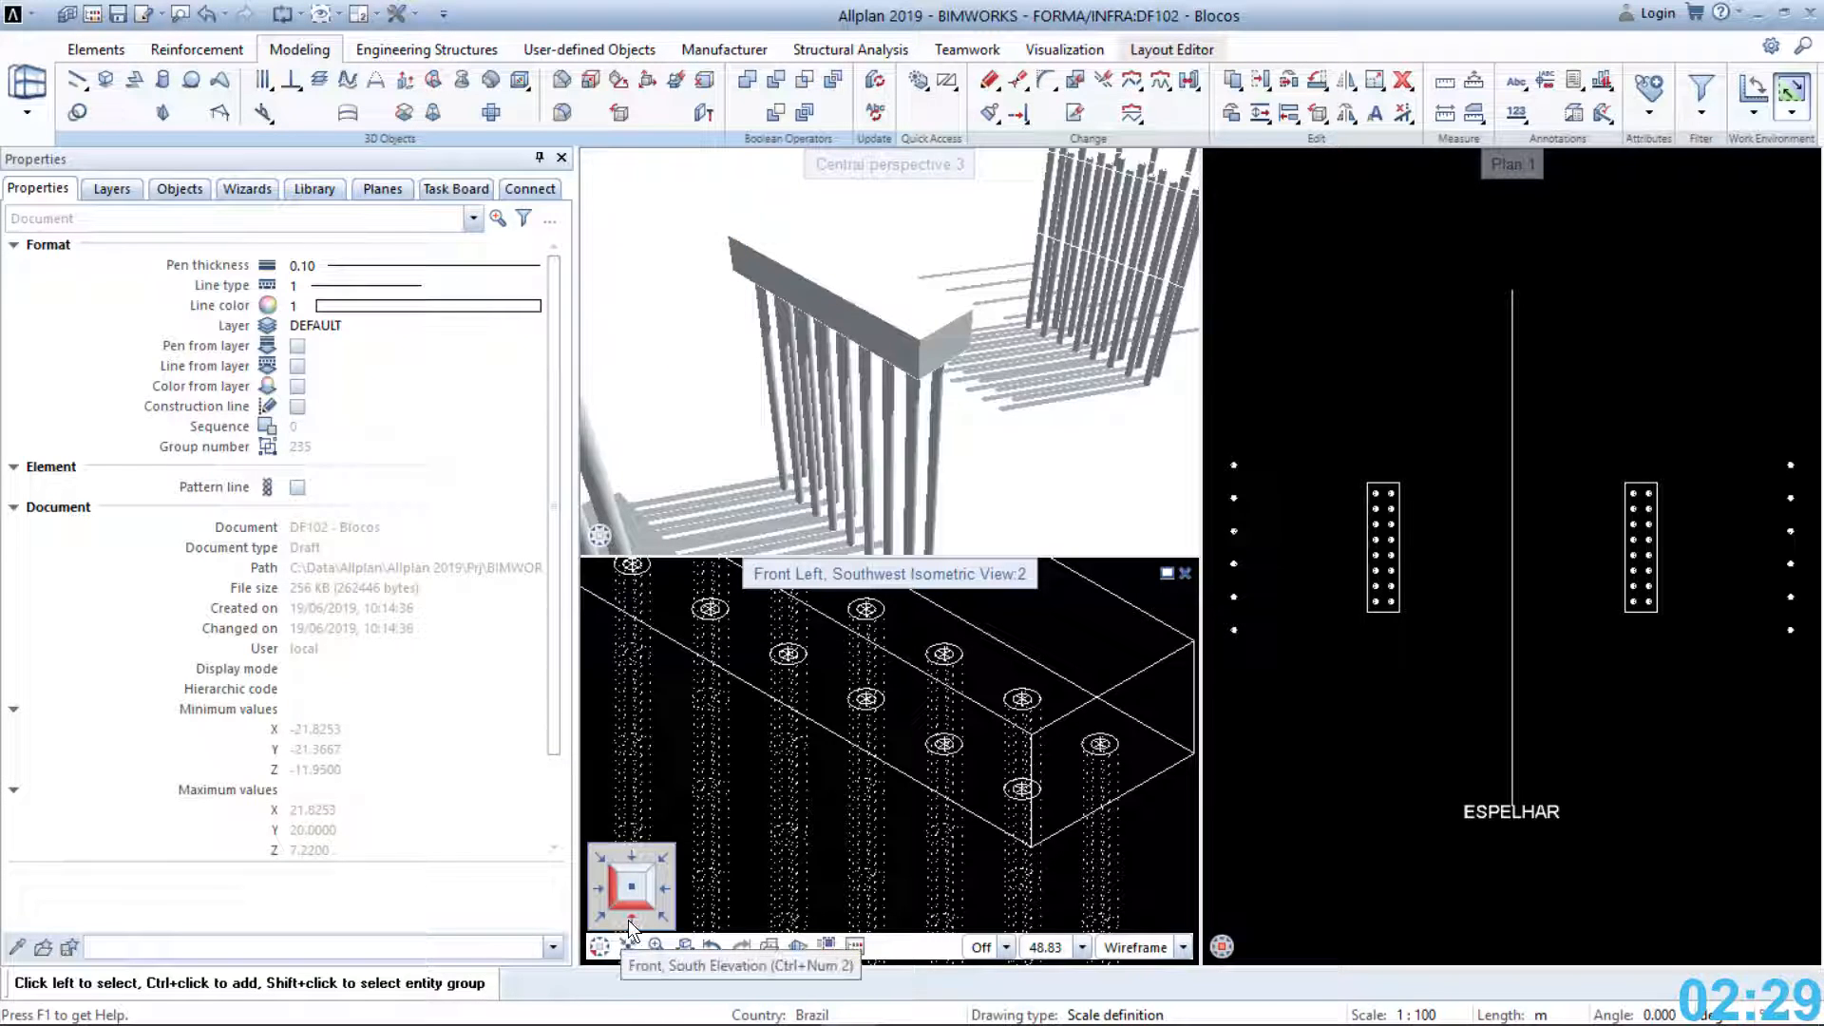
Subtract the double-row piles beneath the new pile cap from the cap's solid, retaining the piles
click(629, 919)
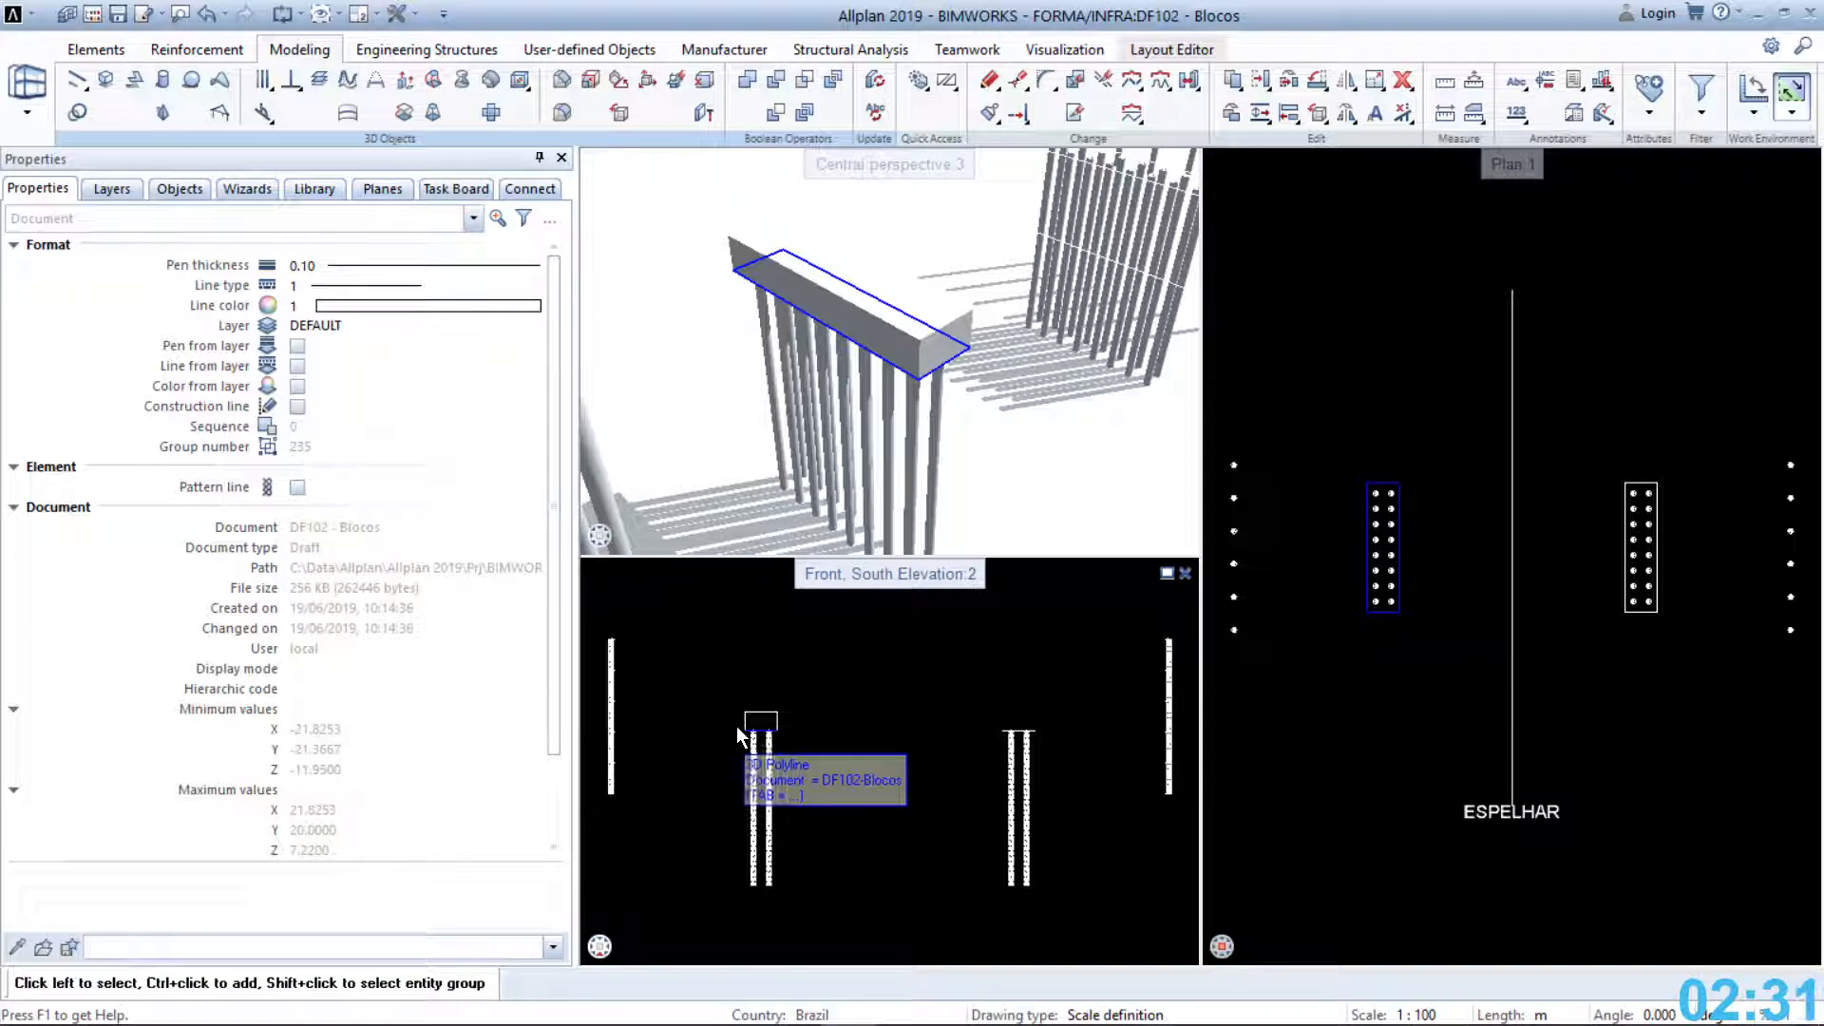
scroll(737, 726, up, 5)
scroll(808, 733, up, 2)
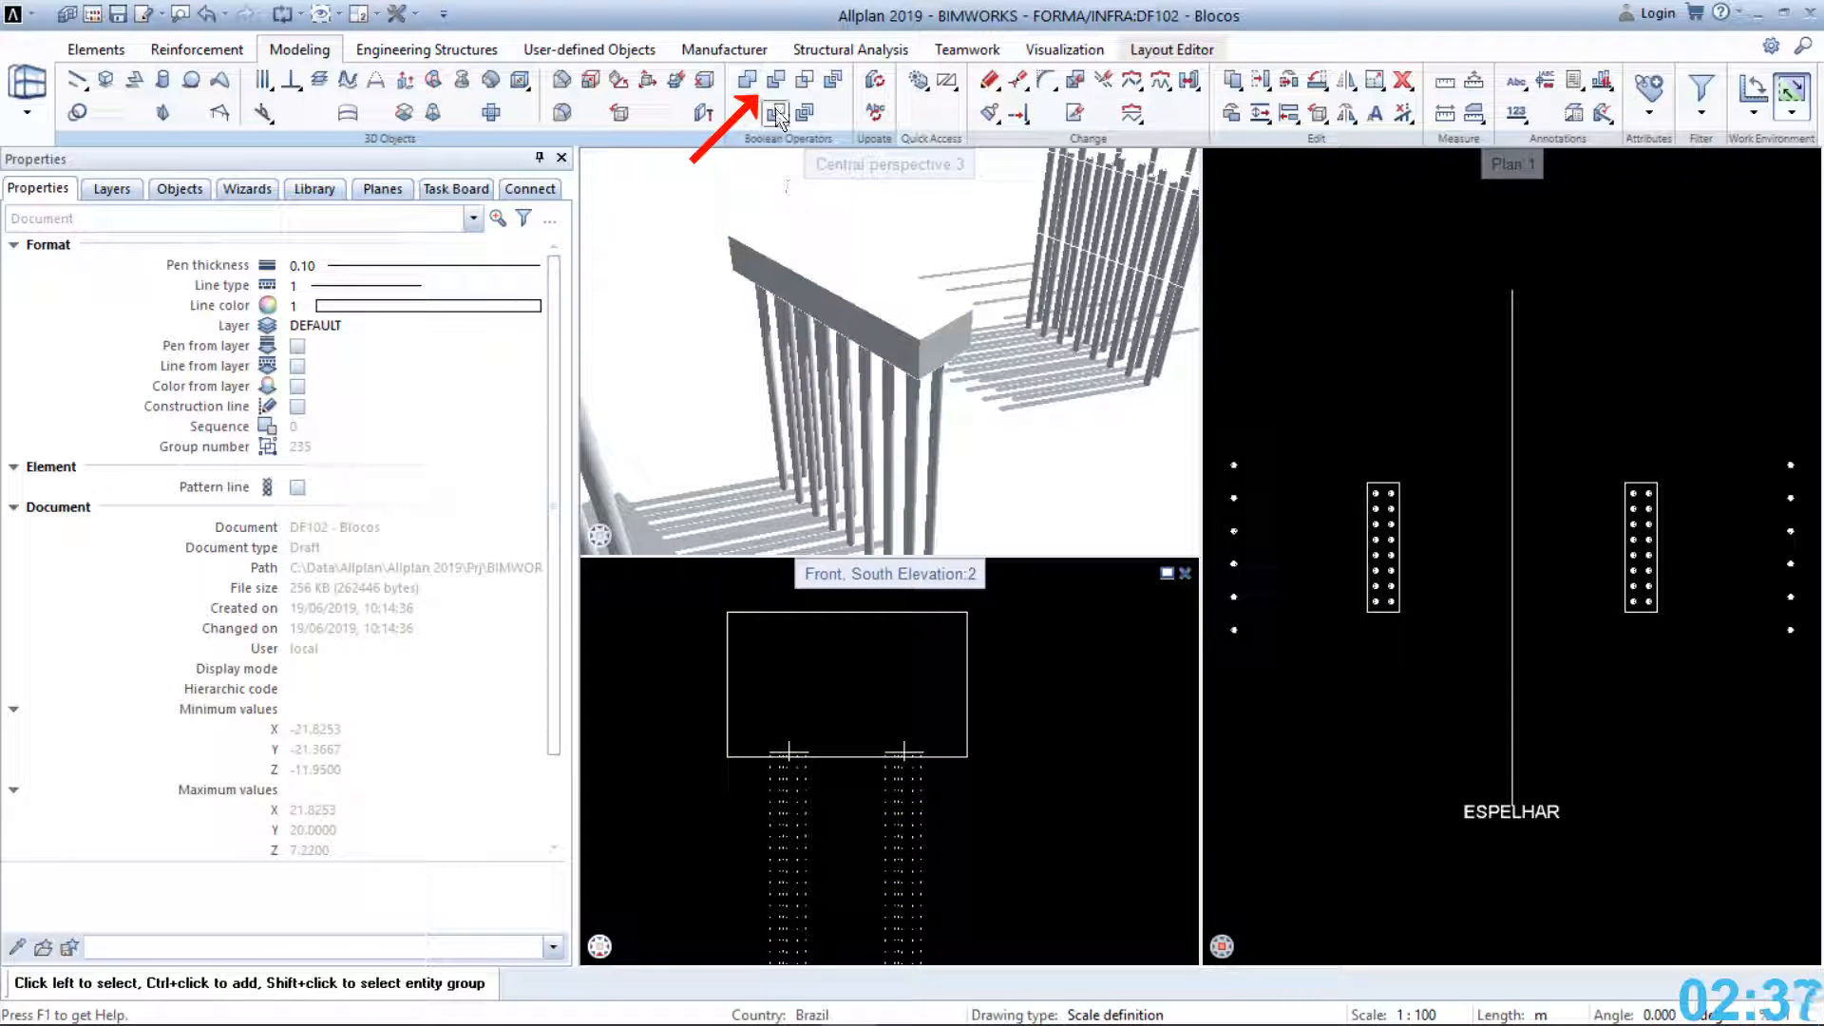
click(775, 78)
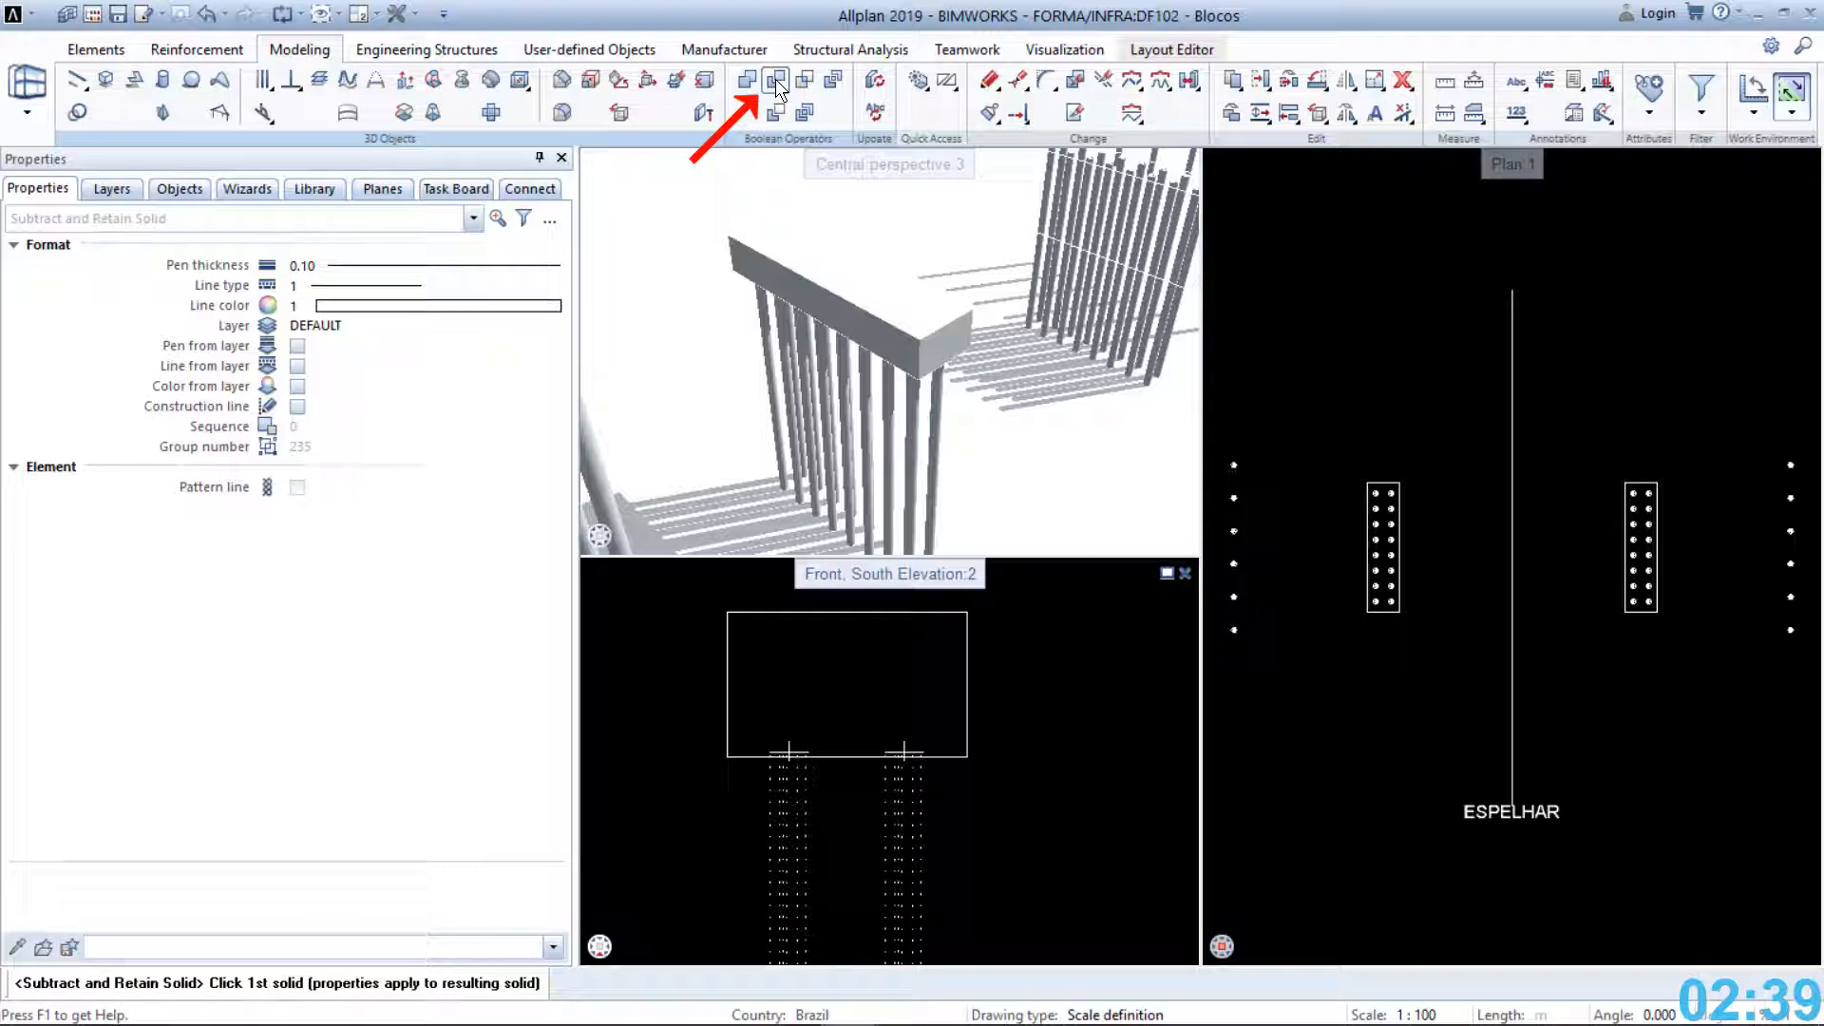
click(776, 618)
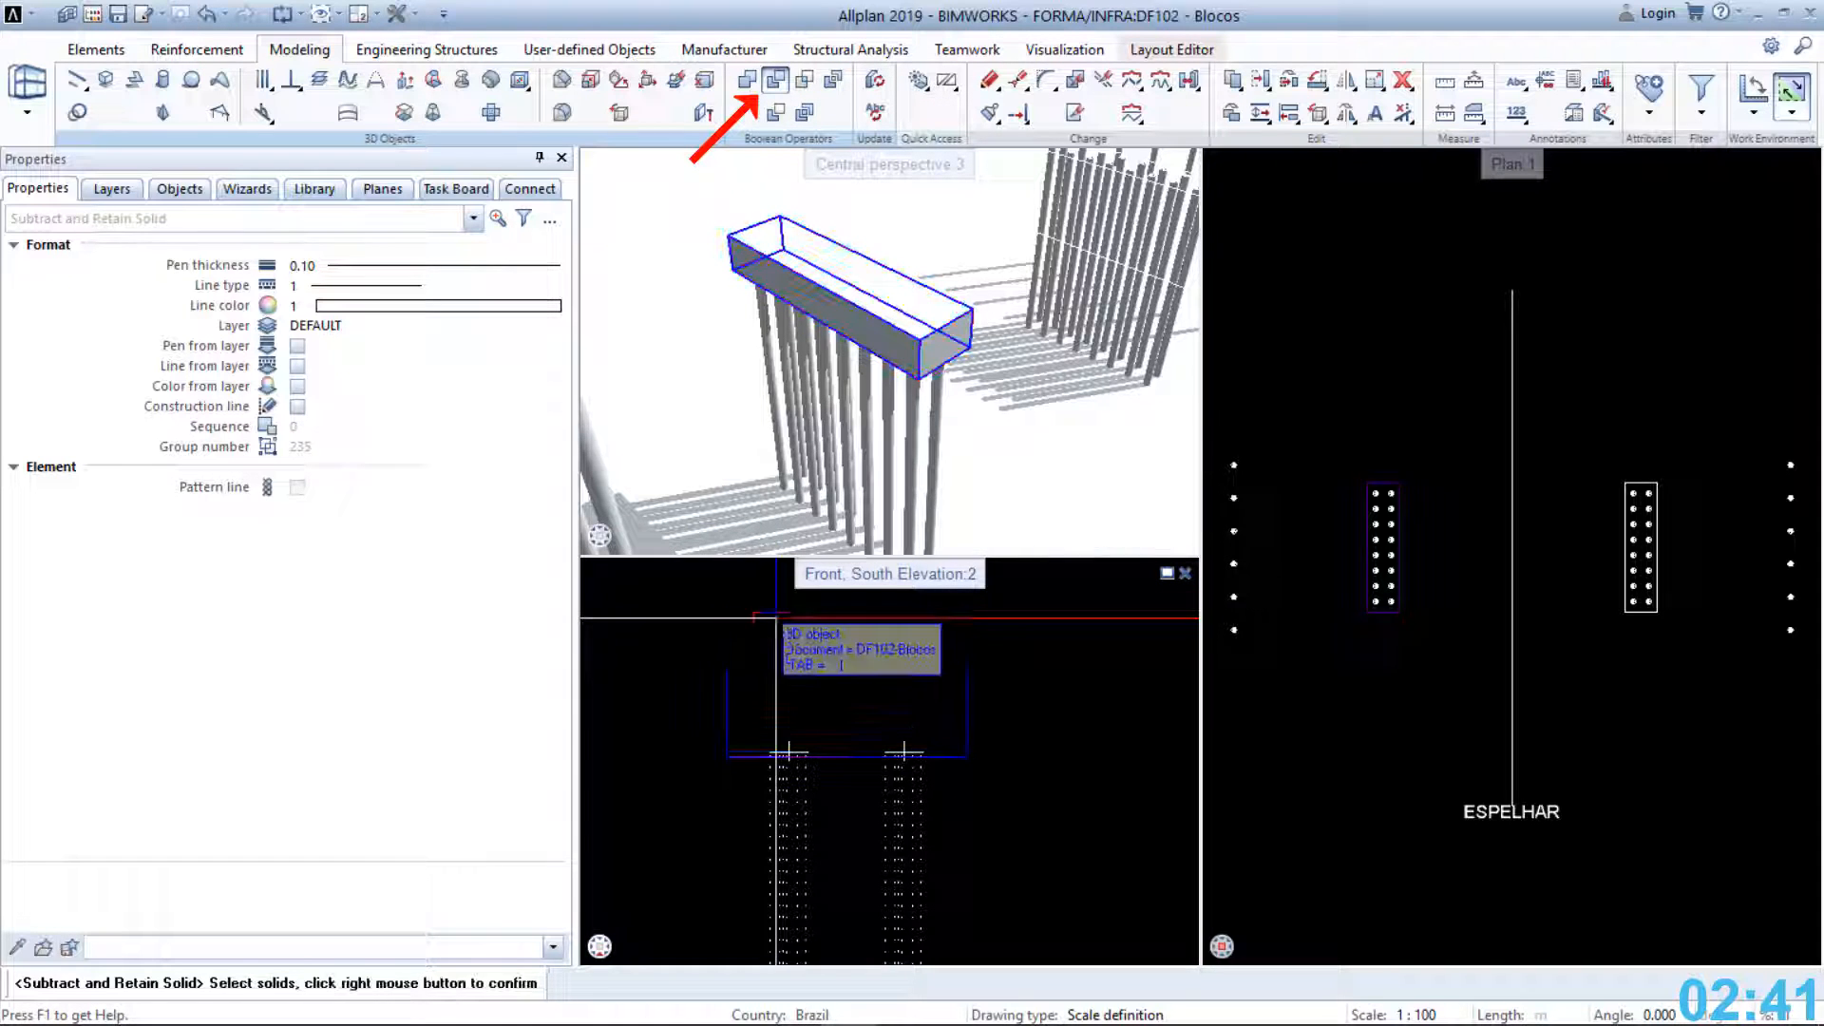
scroll(743, 662, down, 5)
drag(696, 668, 793, 957)
right_click(881, 830)
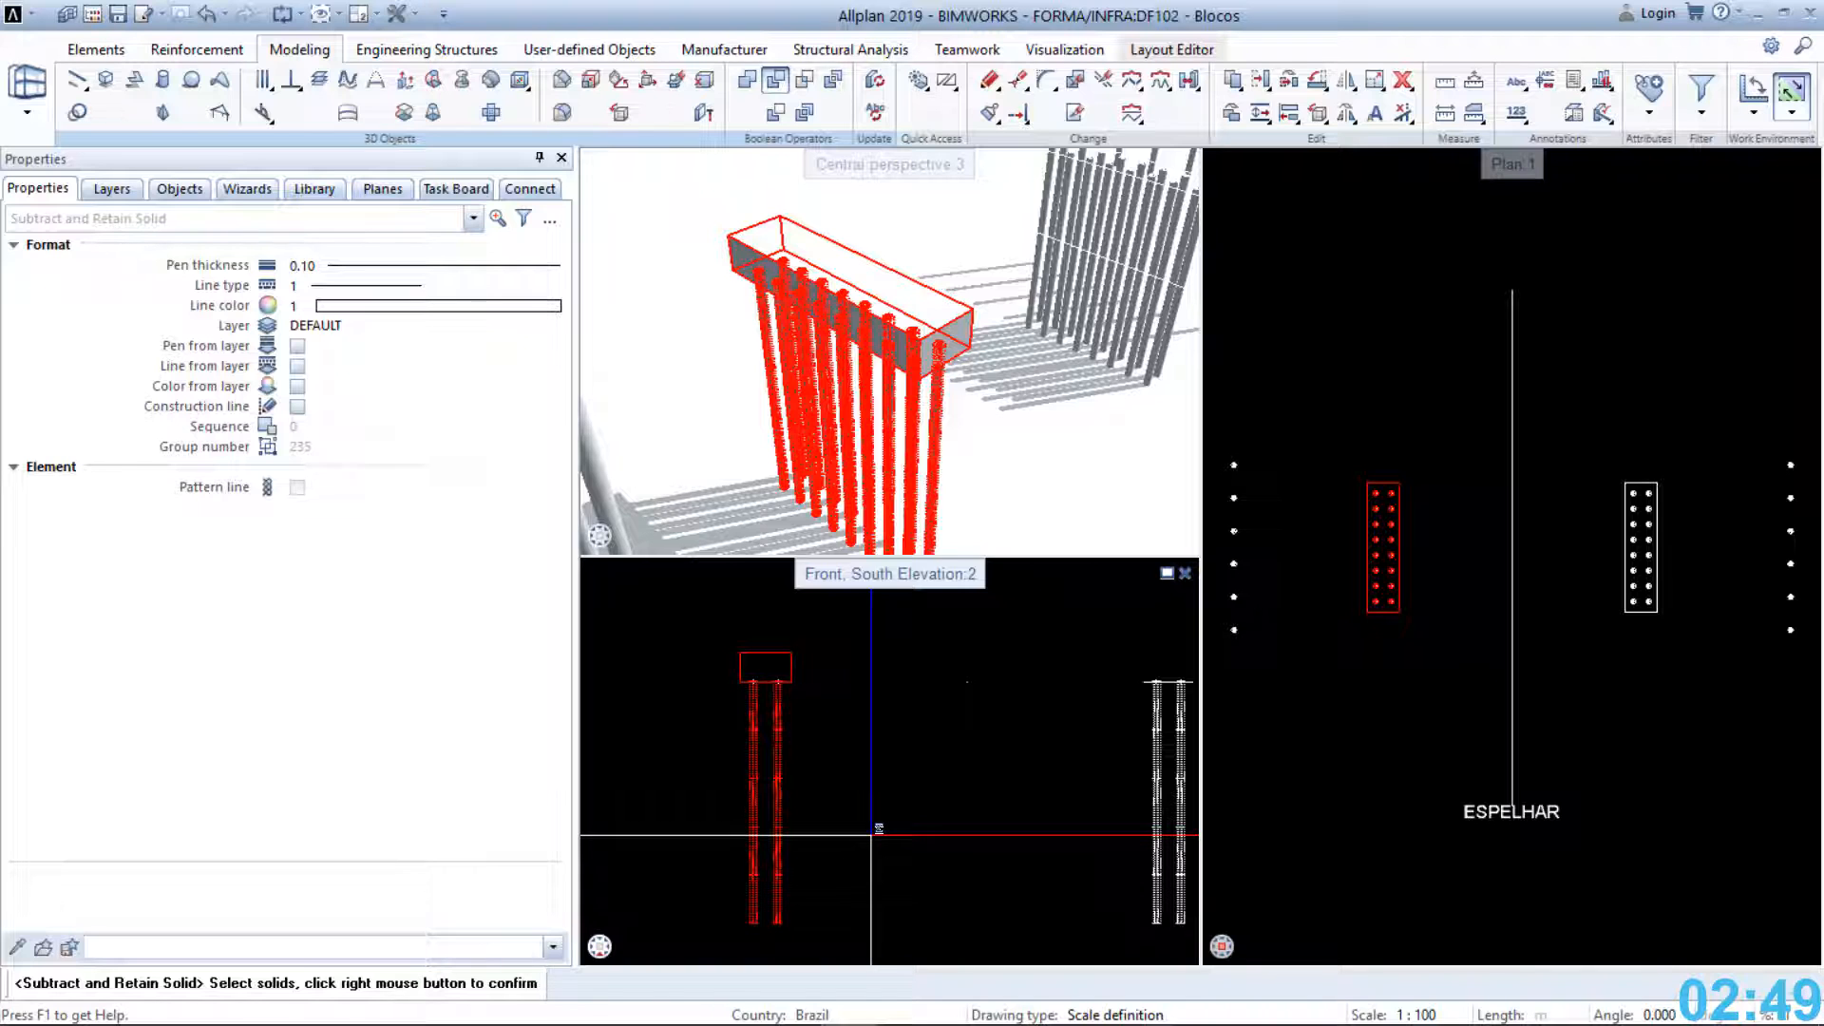
key(Escape)
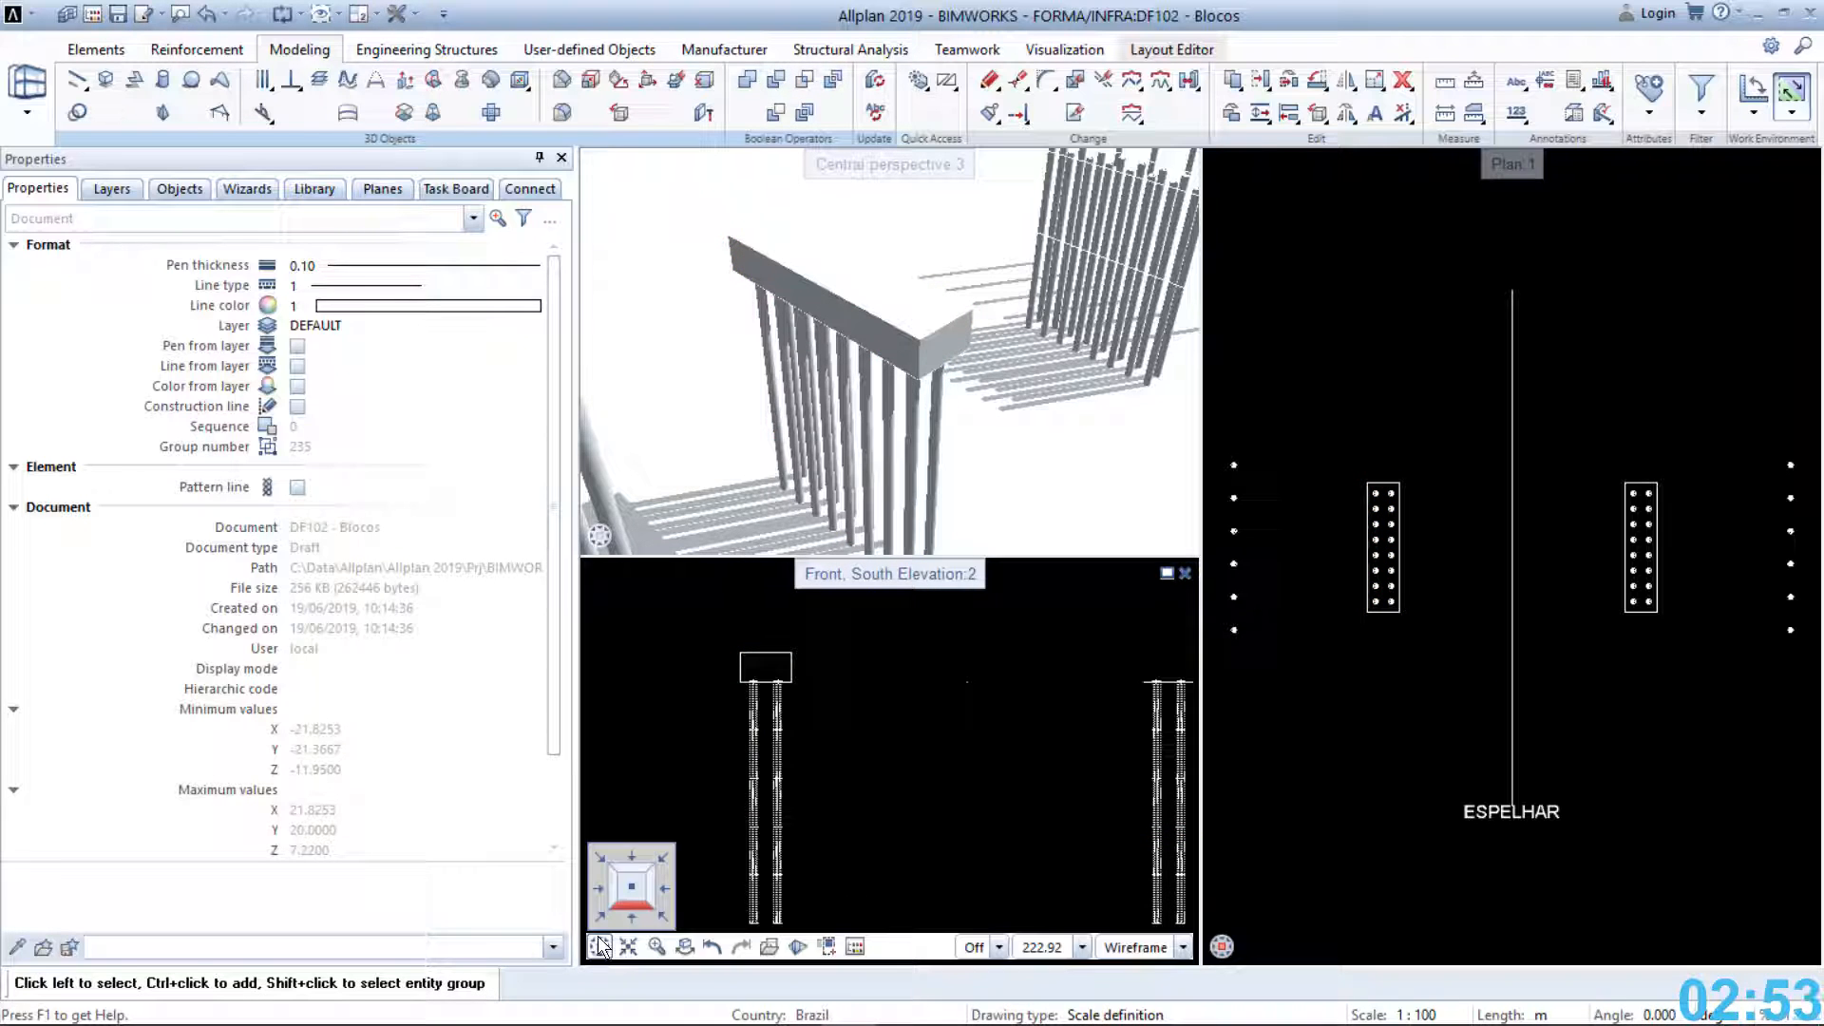
Copy the pile cap from its lower outer corner onto the matching corner of the other double-row group's outline
click(601, 920)
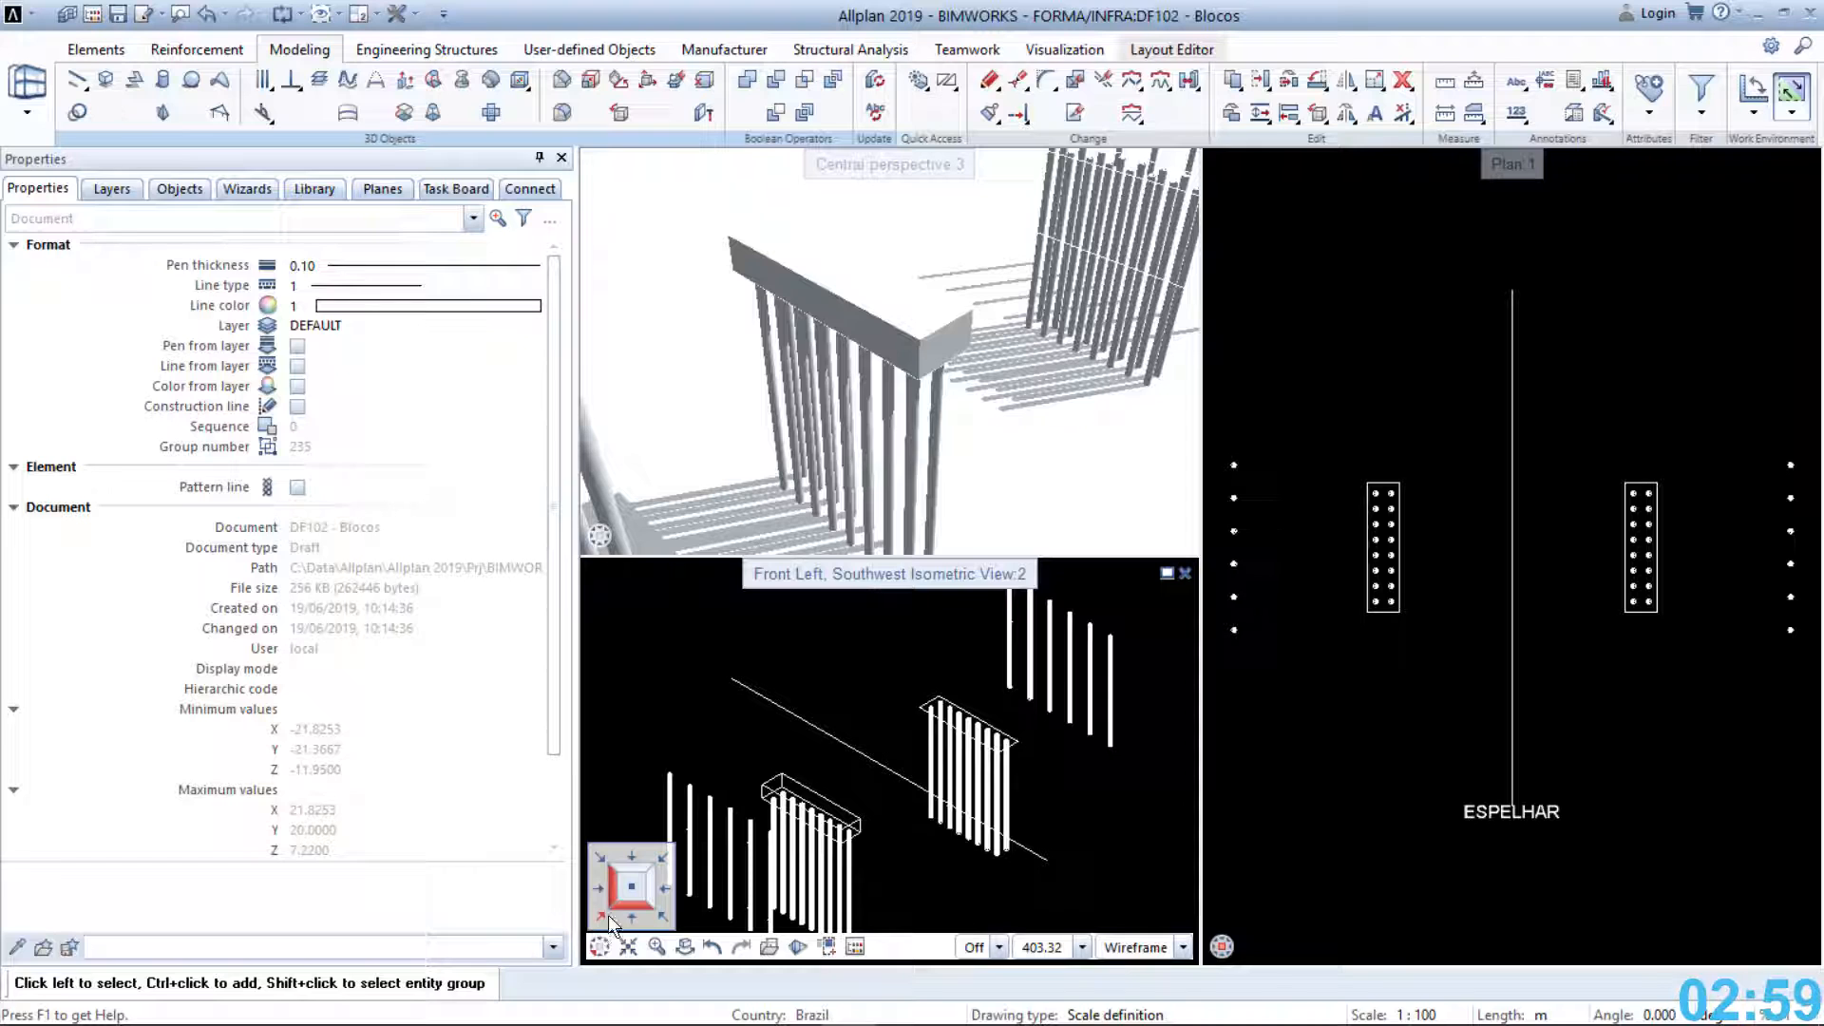
click(1229, 81)
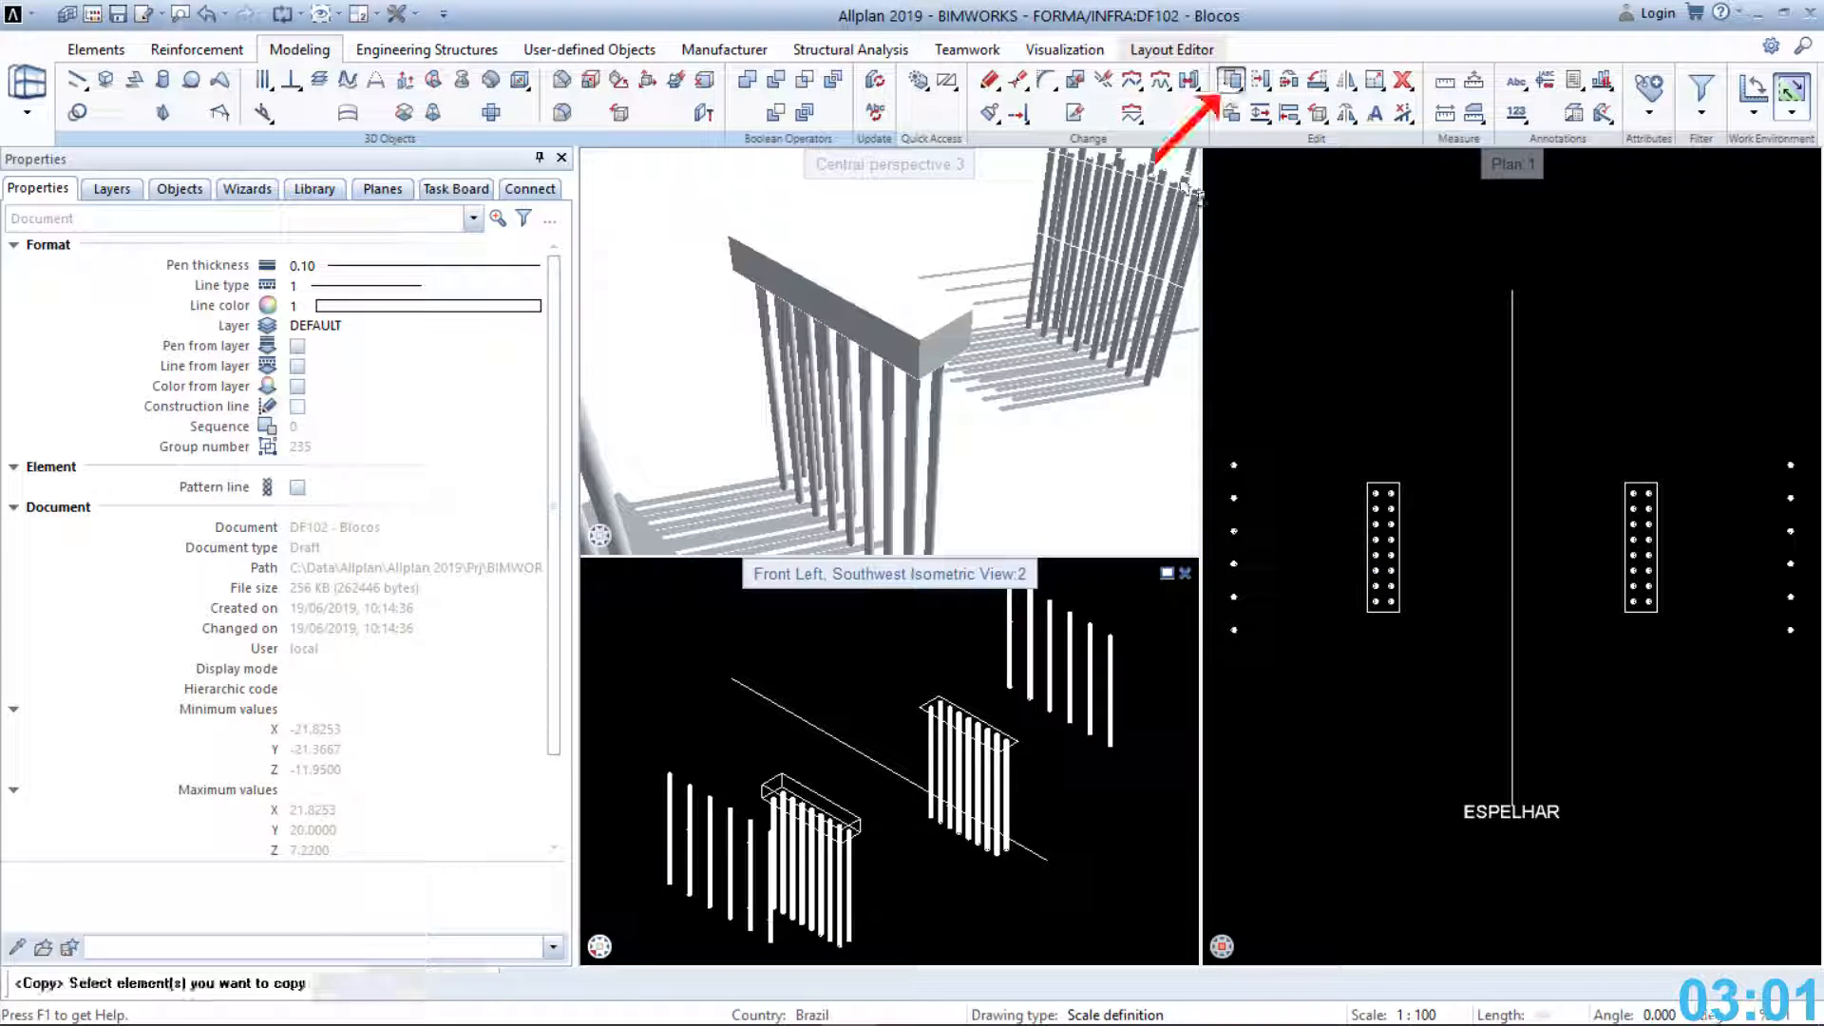
scroll(860, 821, up, 3)
click(854, 821)
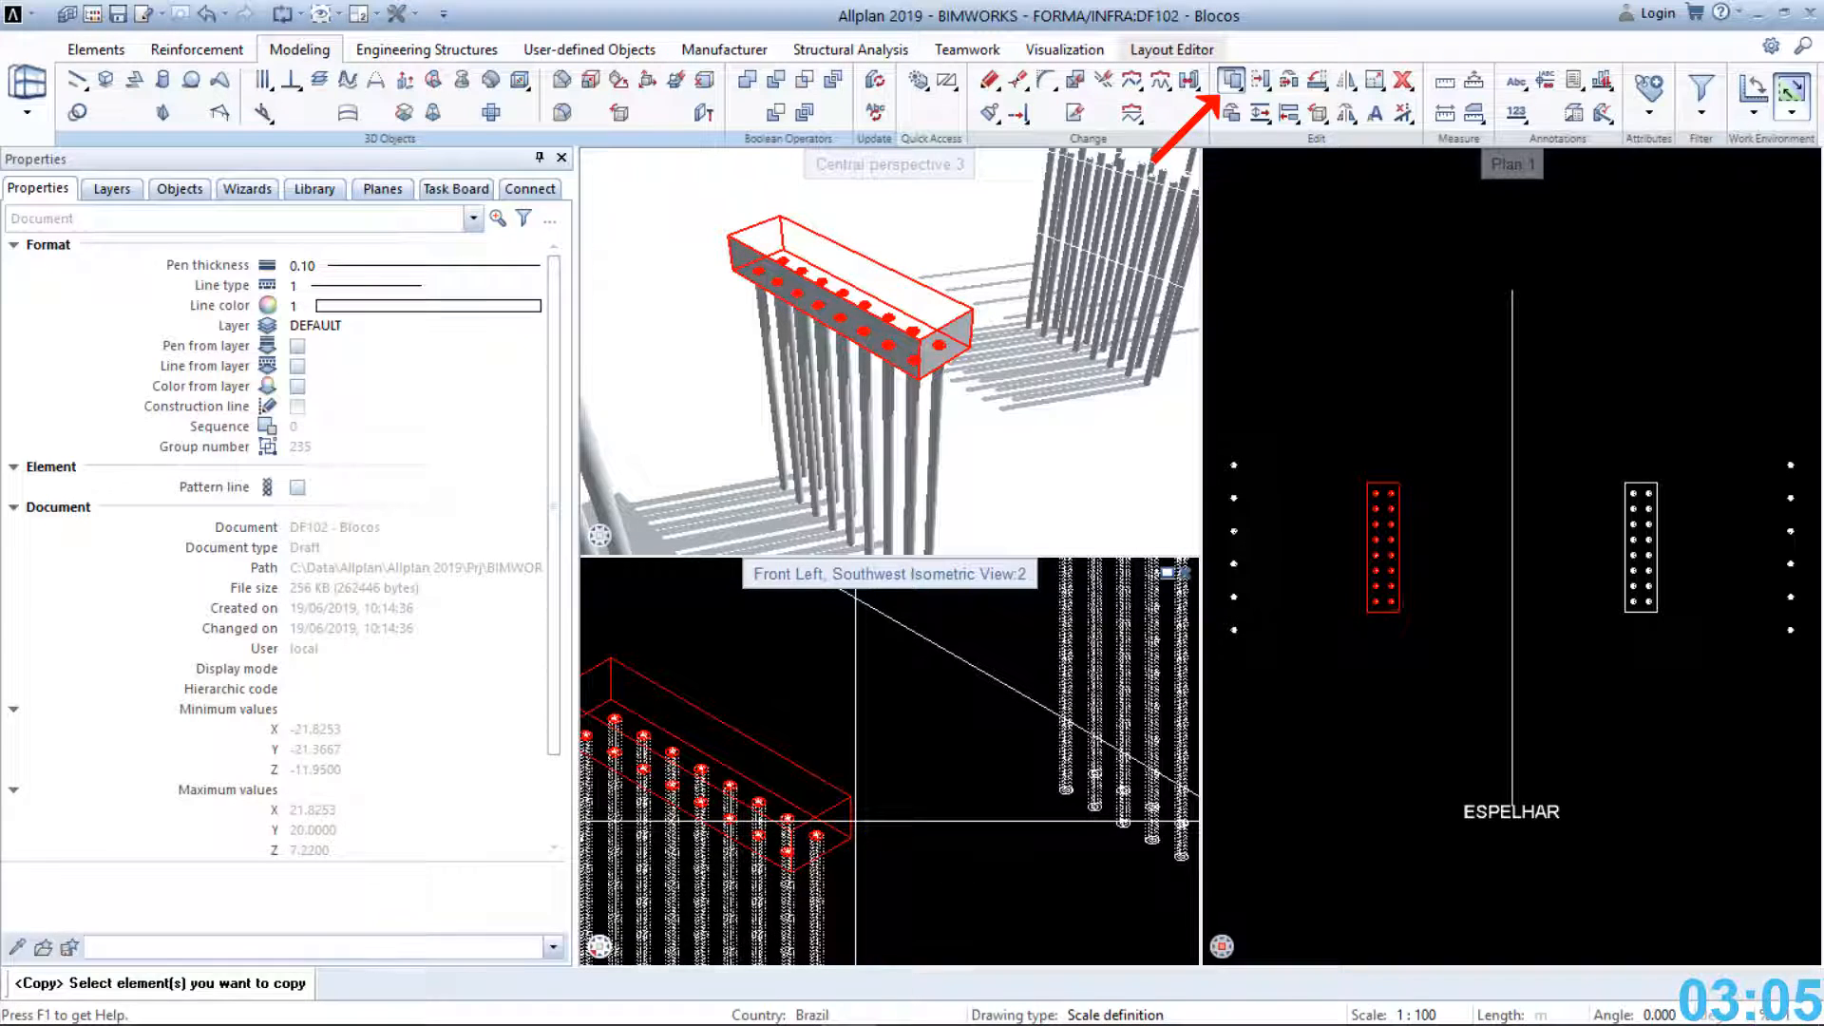
click(850, 838)
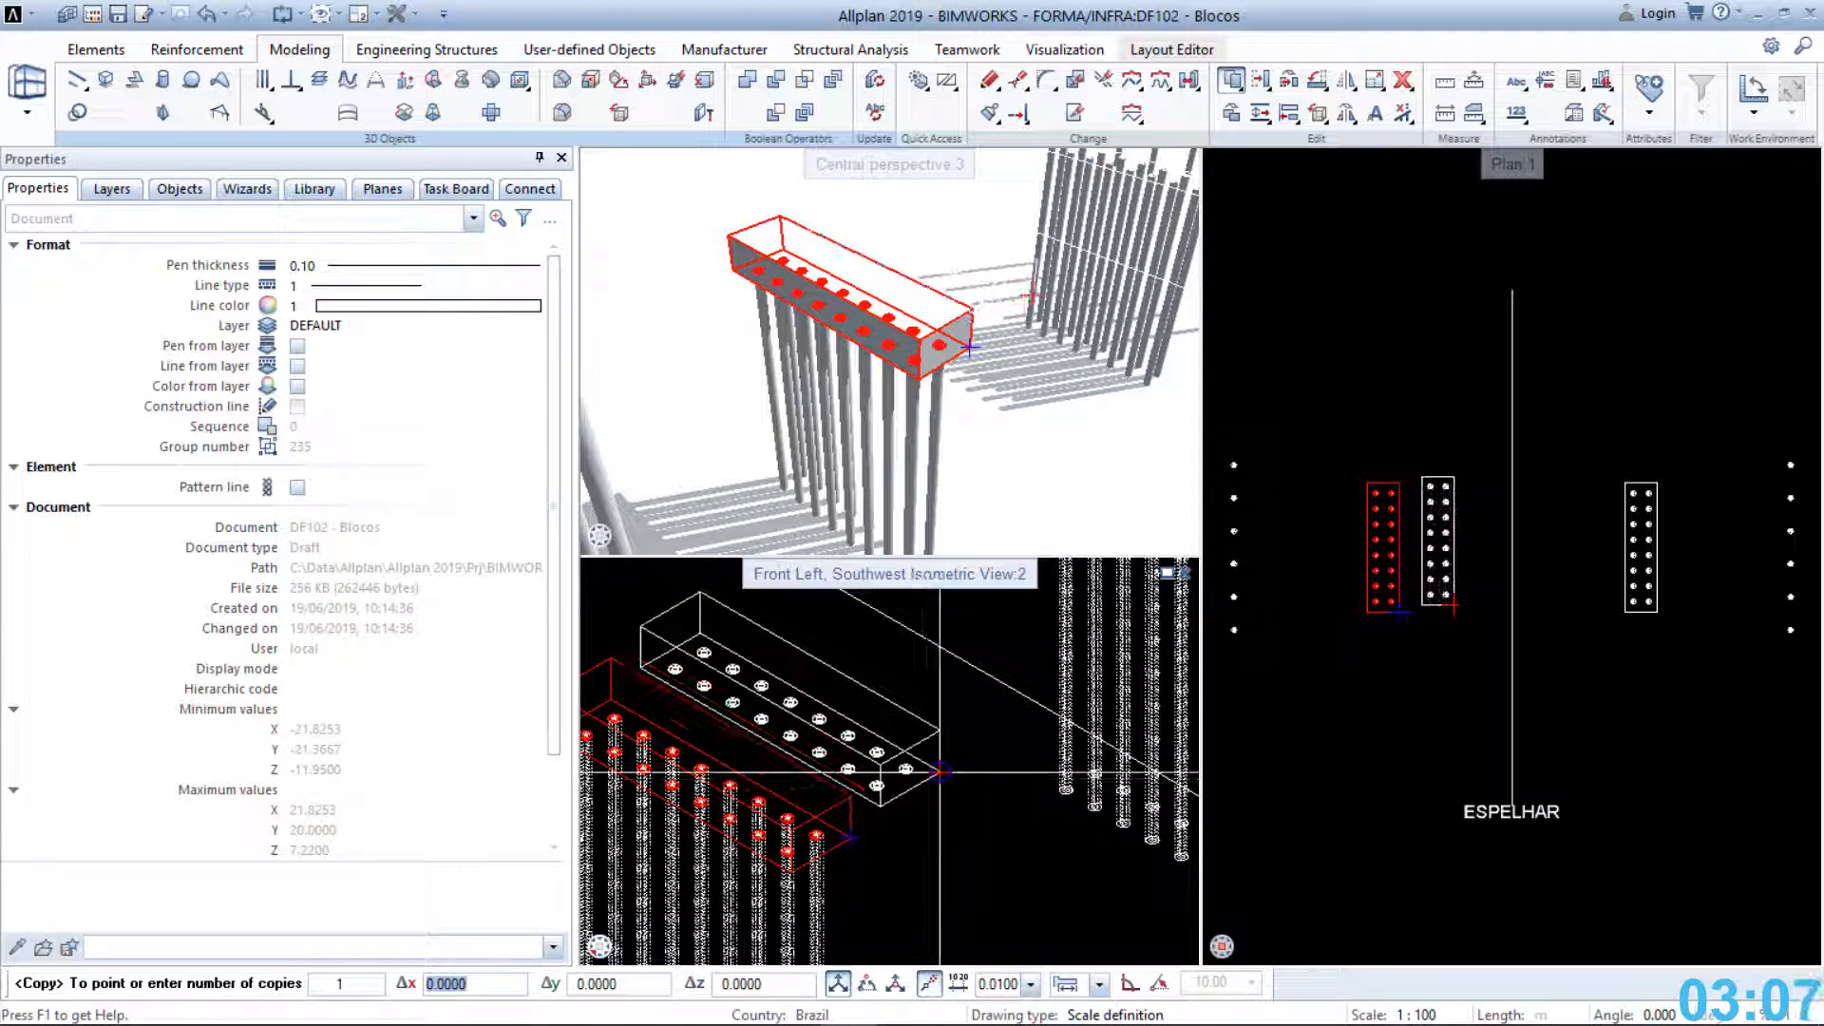
scroll(950, 769, down, 2)
scroll(1026, 750, up, 3)
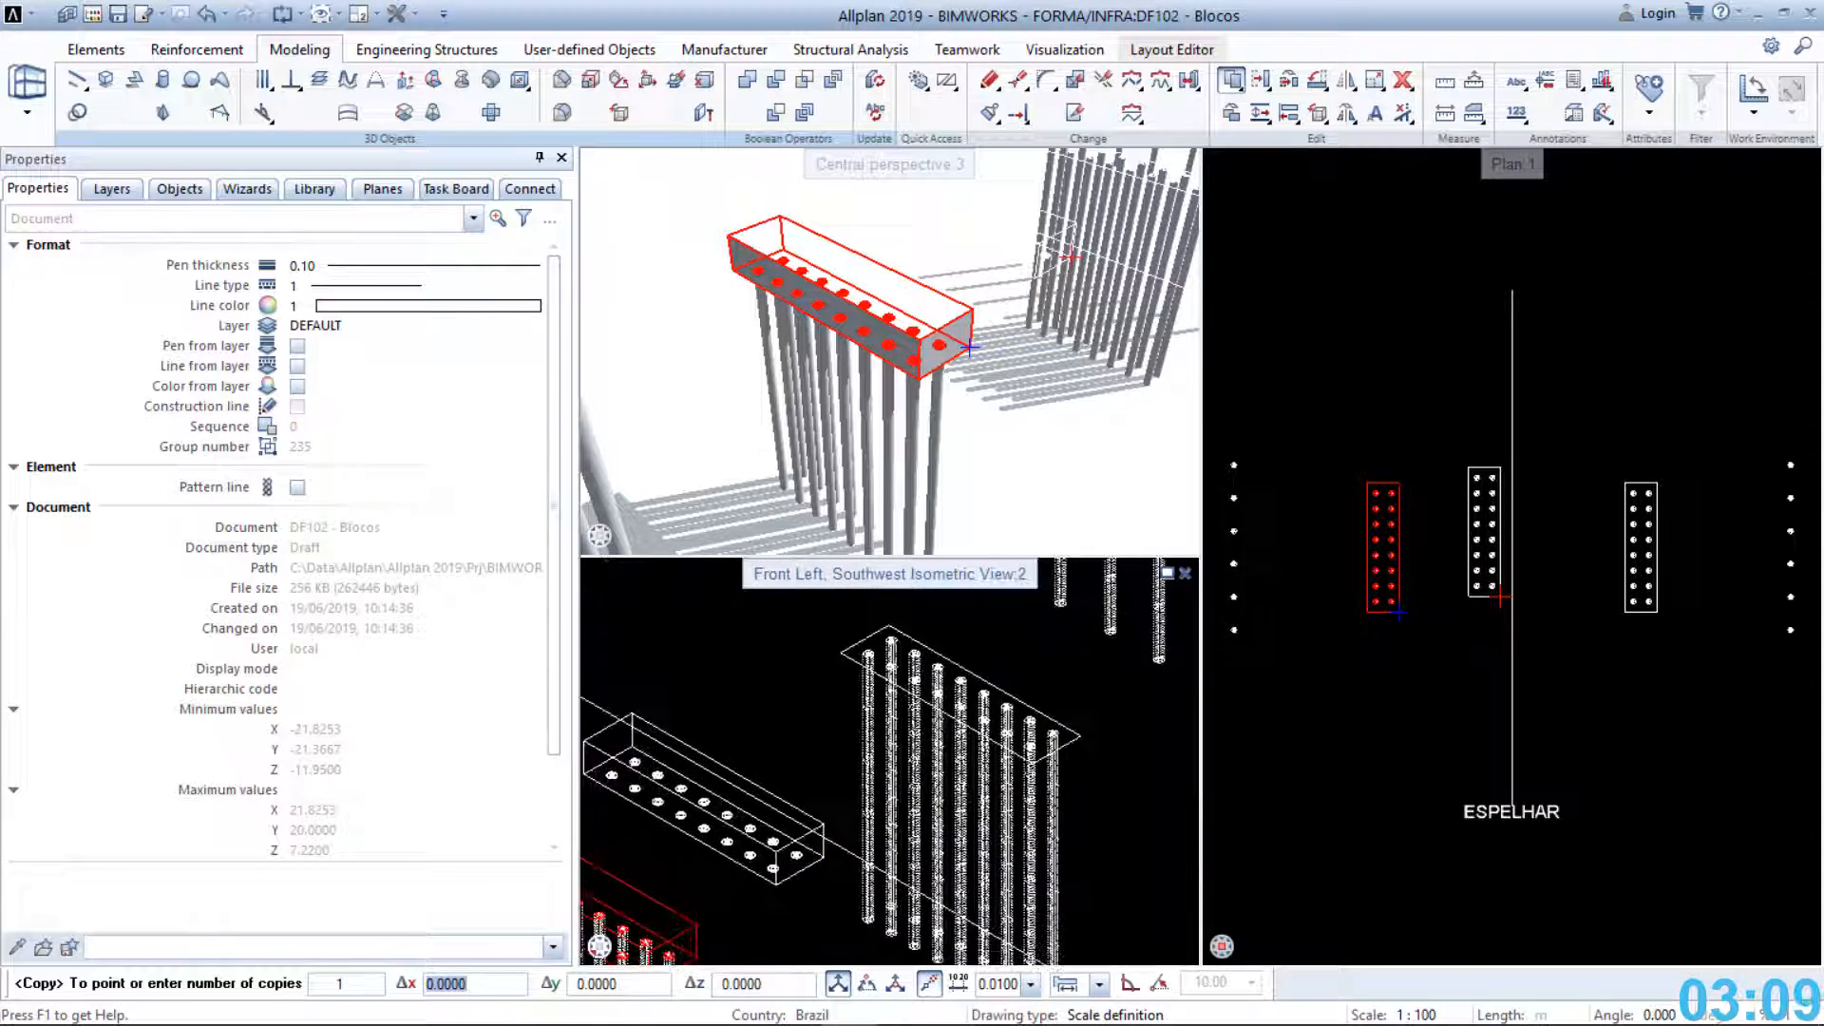
click(1080, 735)
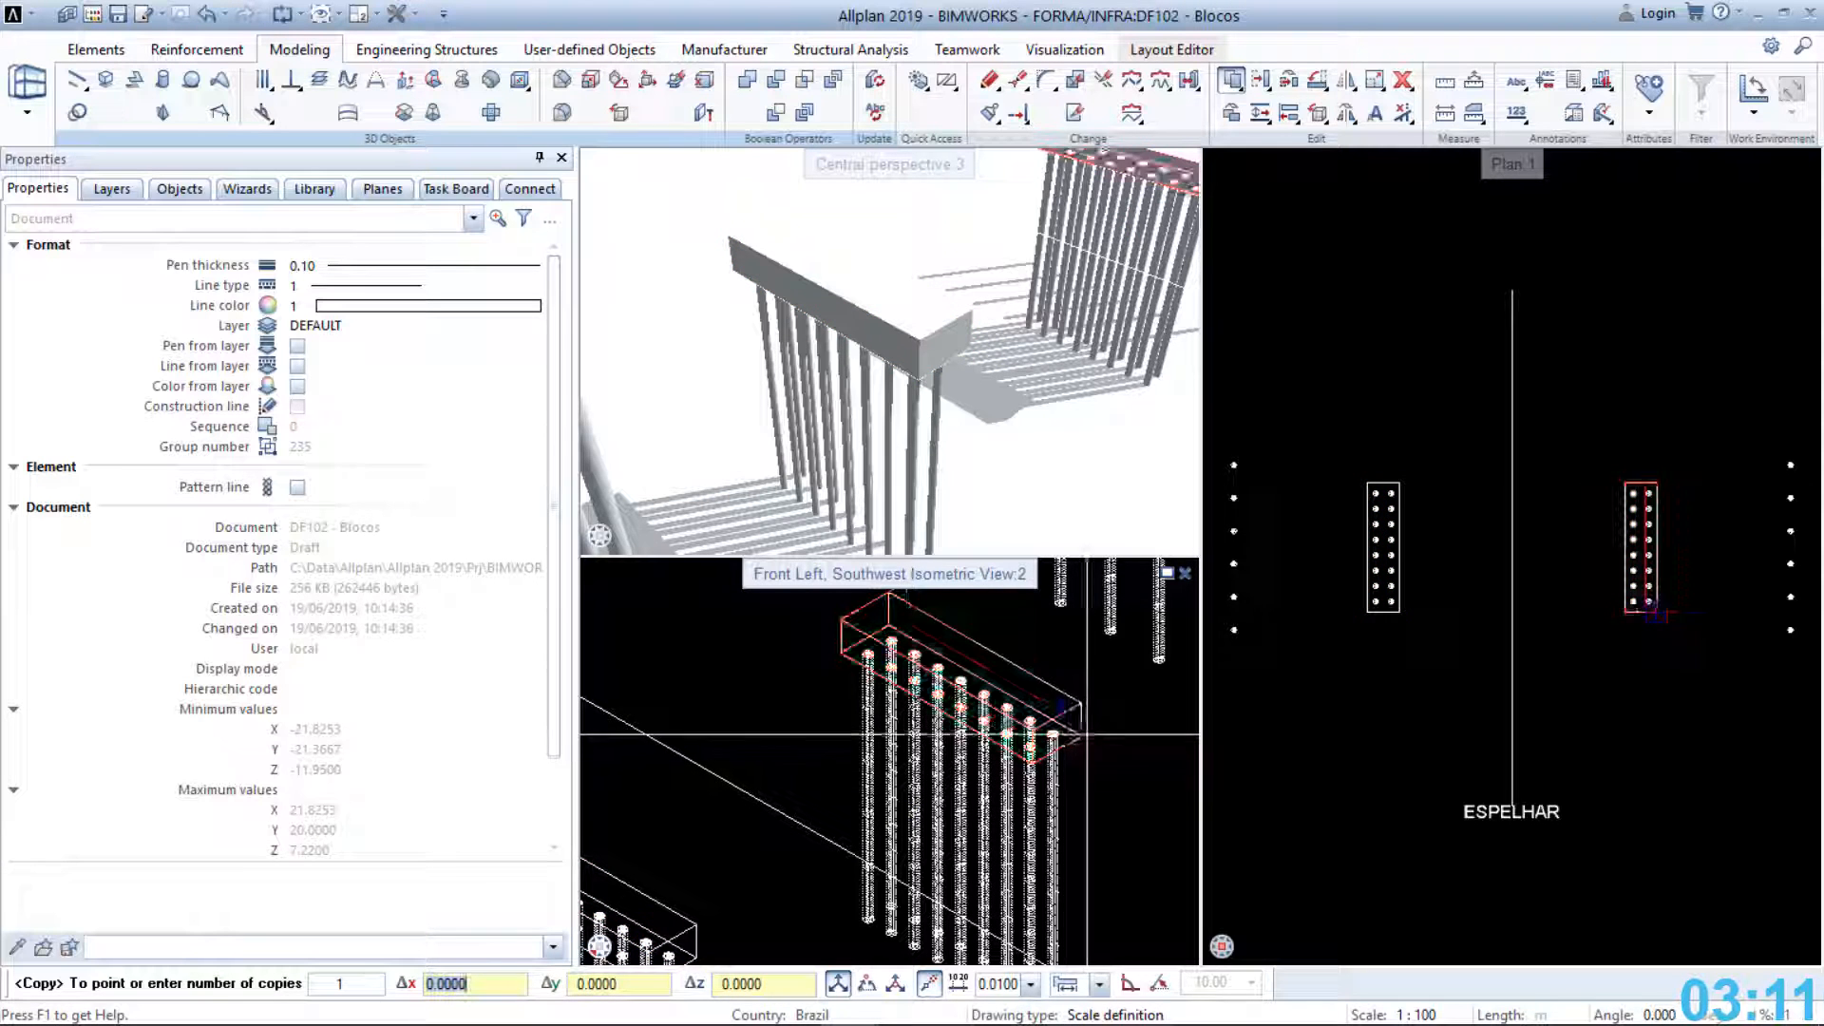
key(Escape)
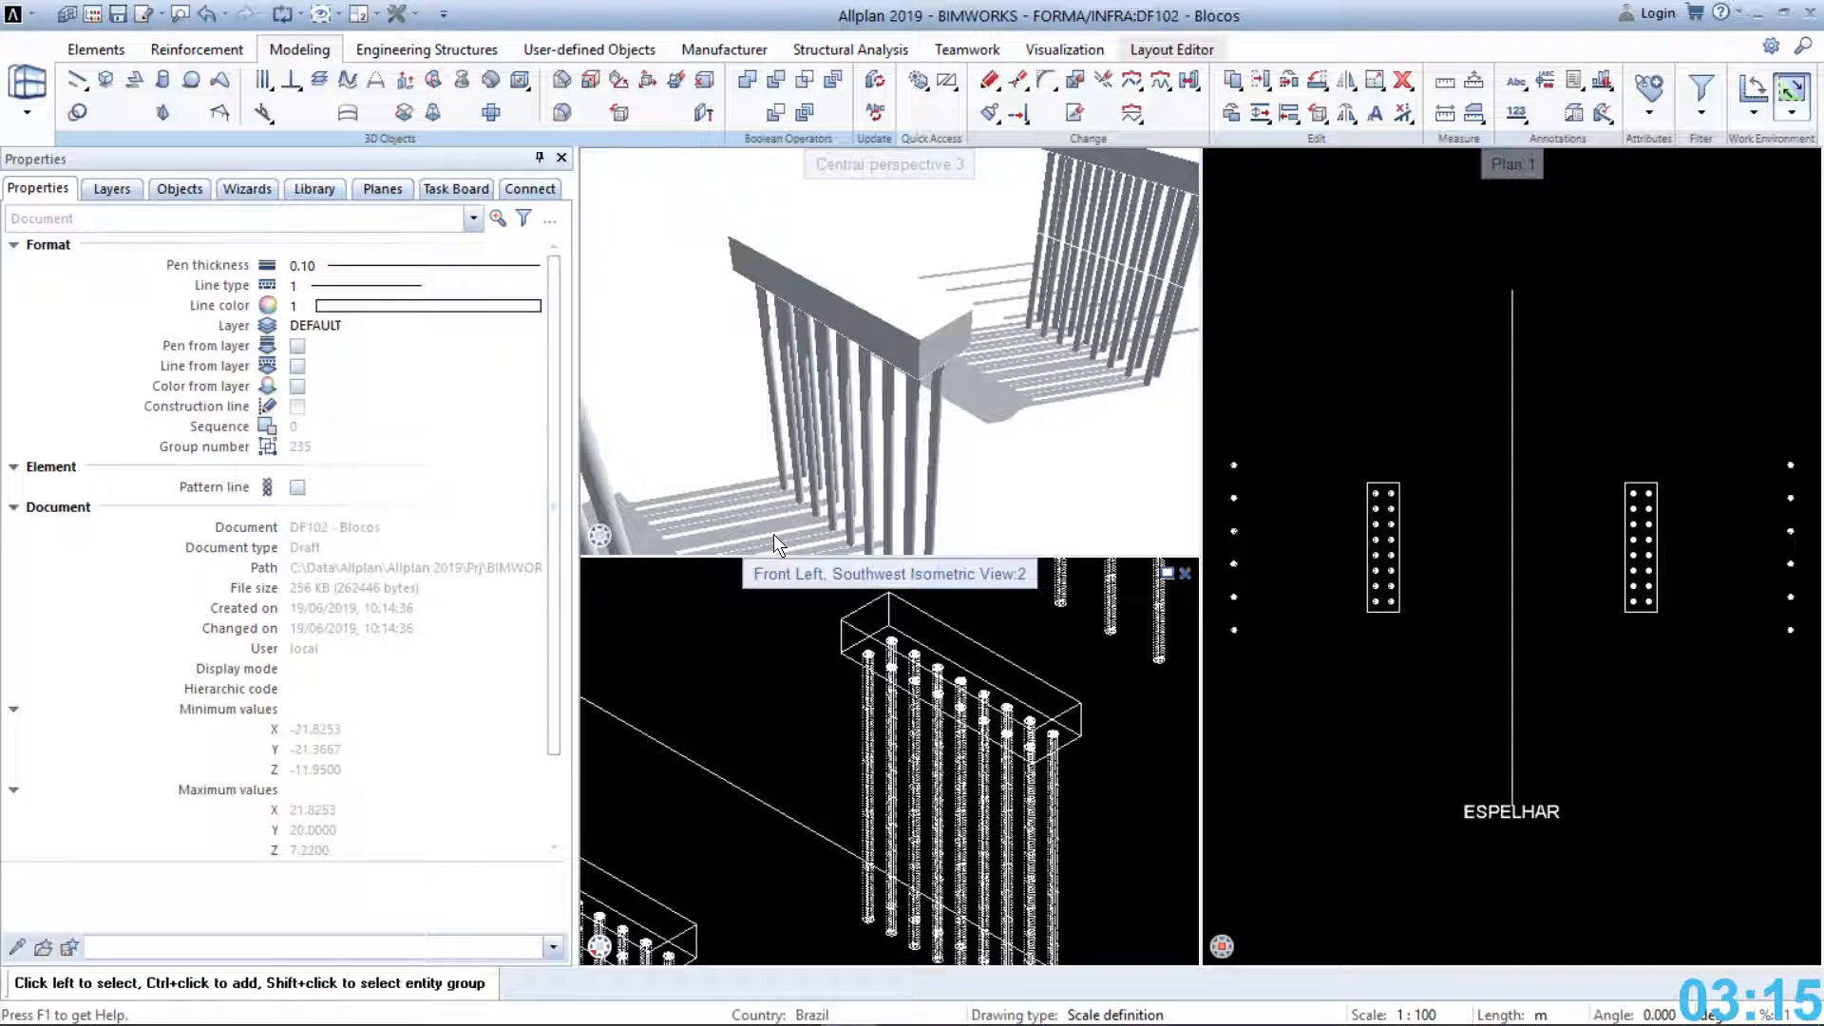
Deselect drawing files 101 Estacas and 102 Blocos and make 202 Pilares in the MESO structure current
click(91, 19)
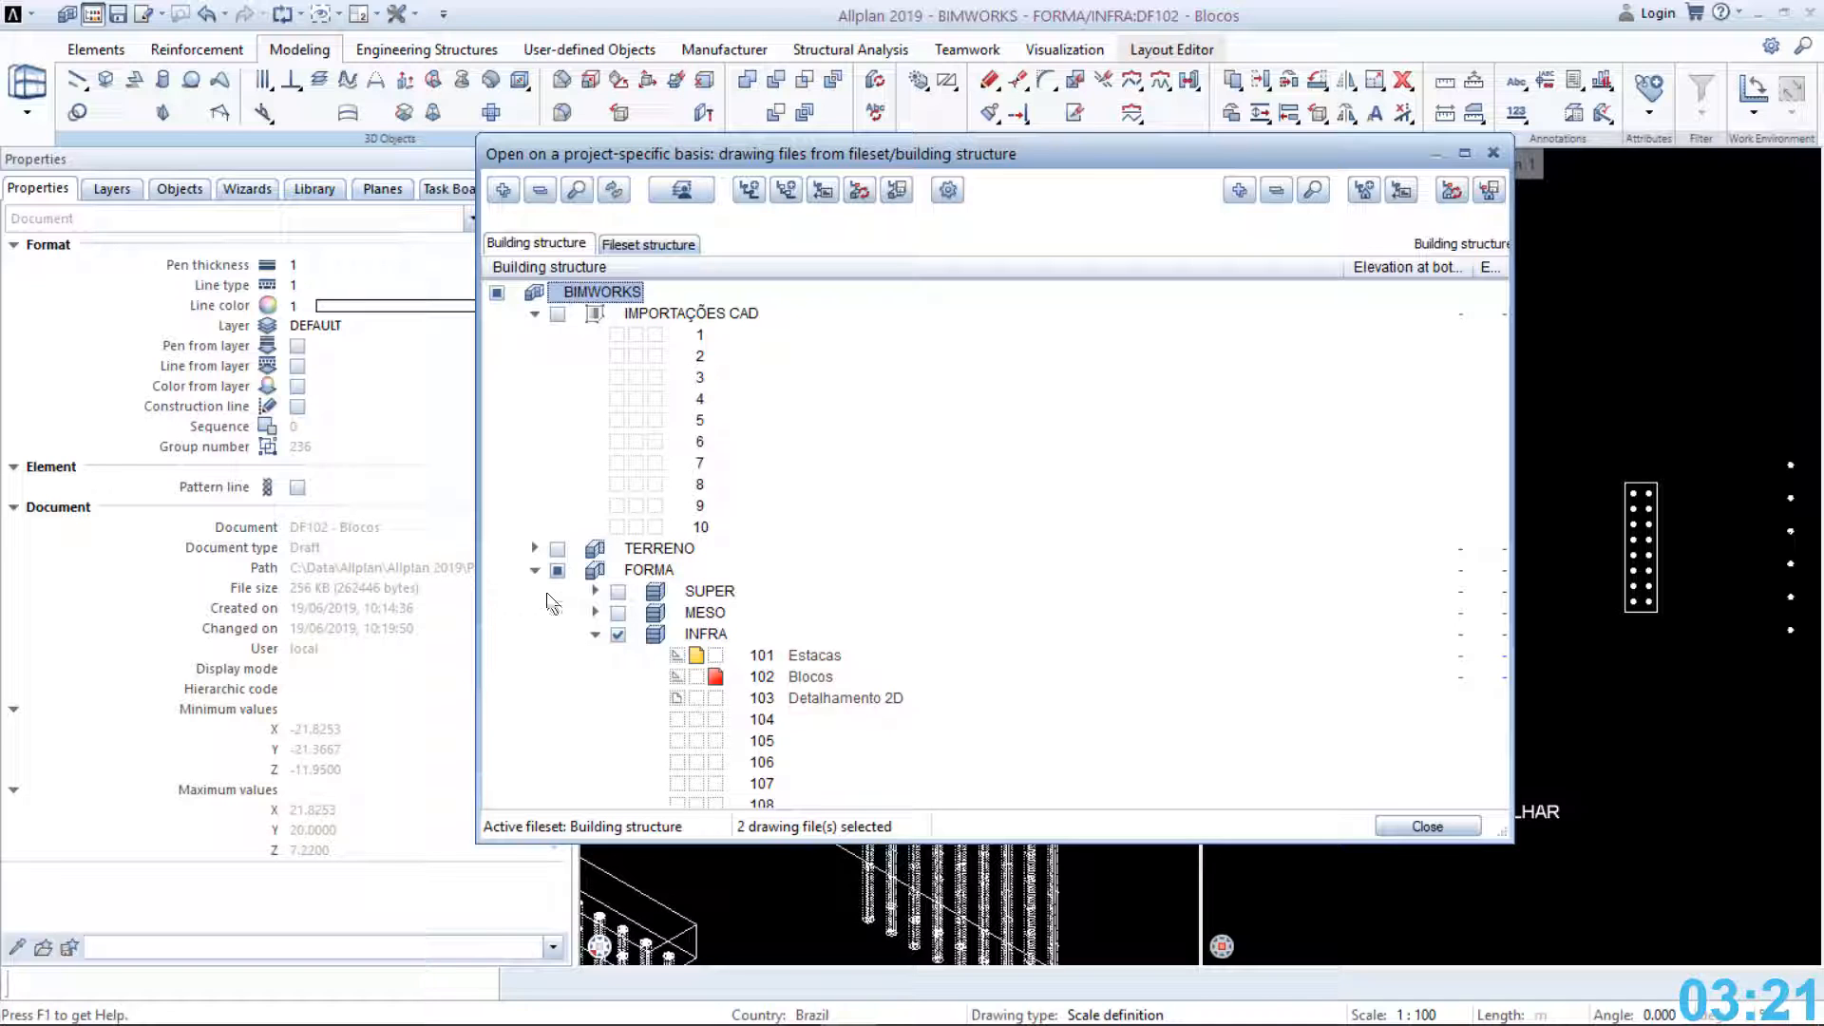
click(593, 612)
scroll(722, 505, down, 3)
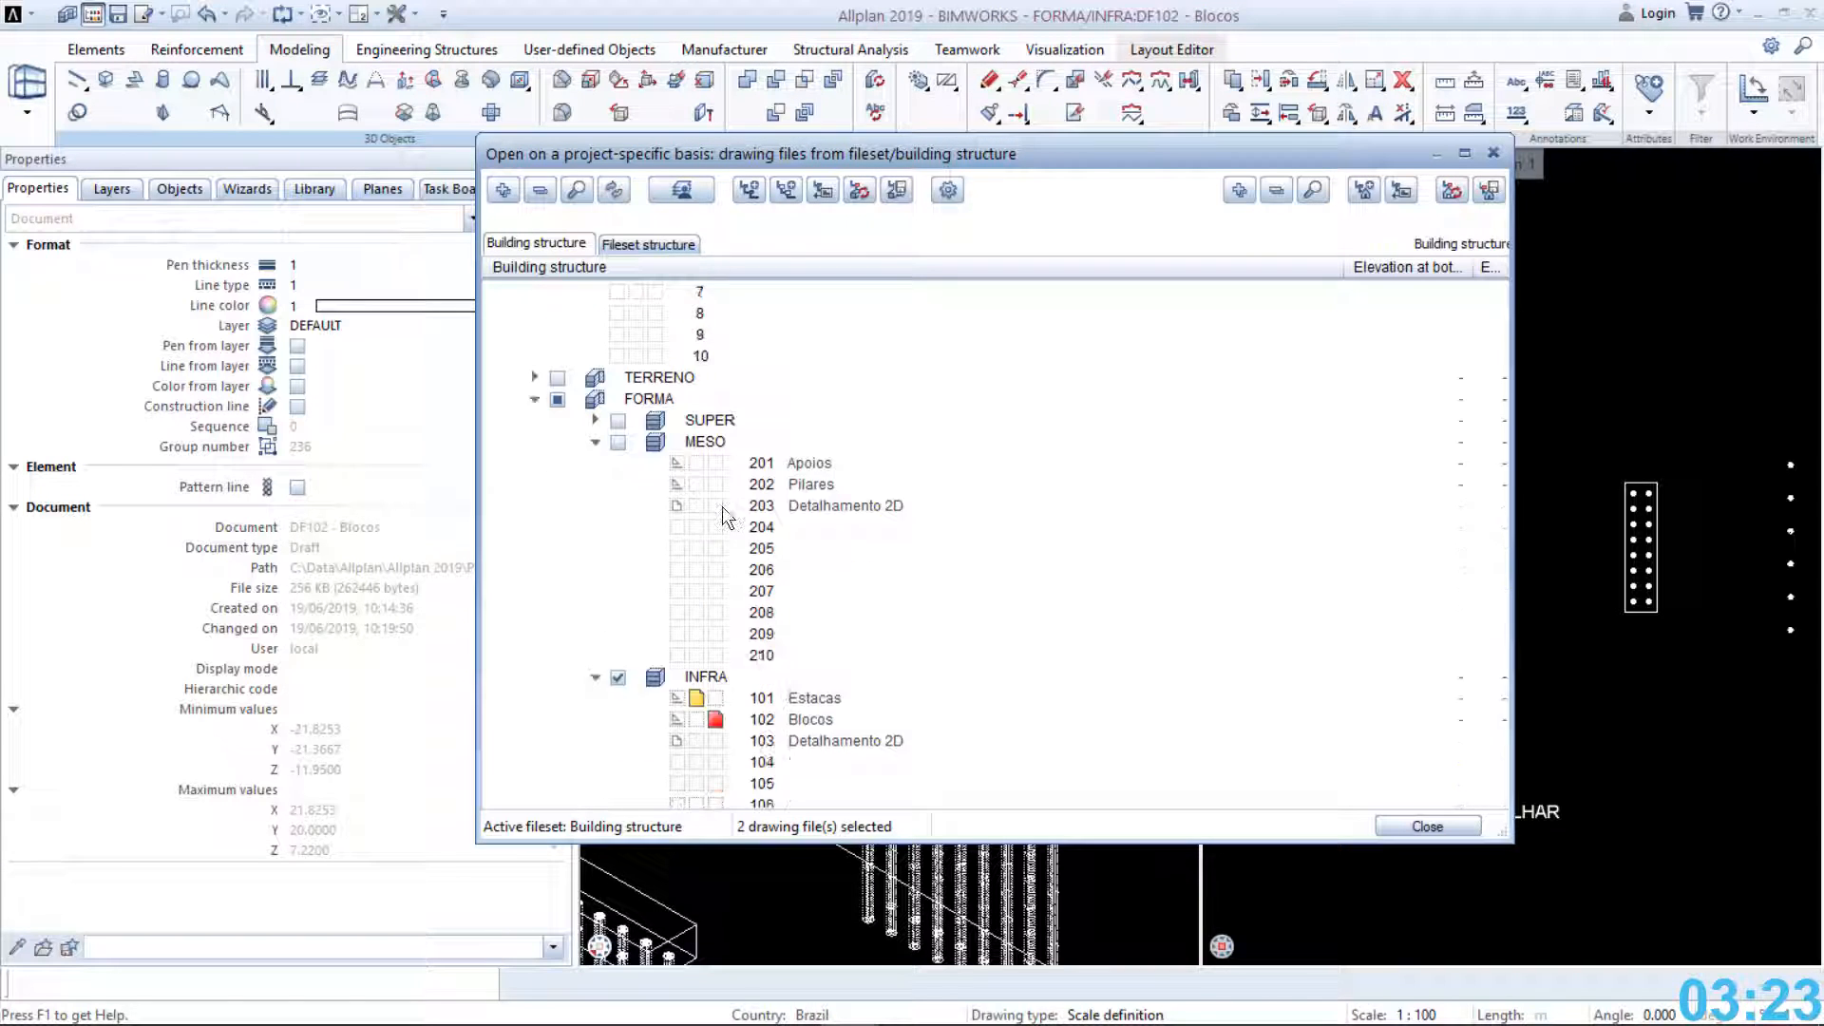
click(718, 656)
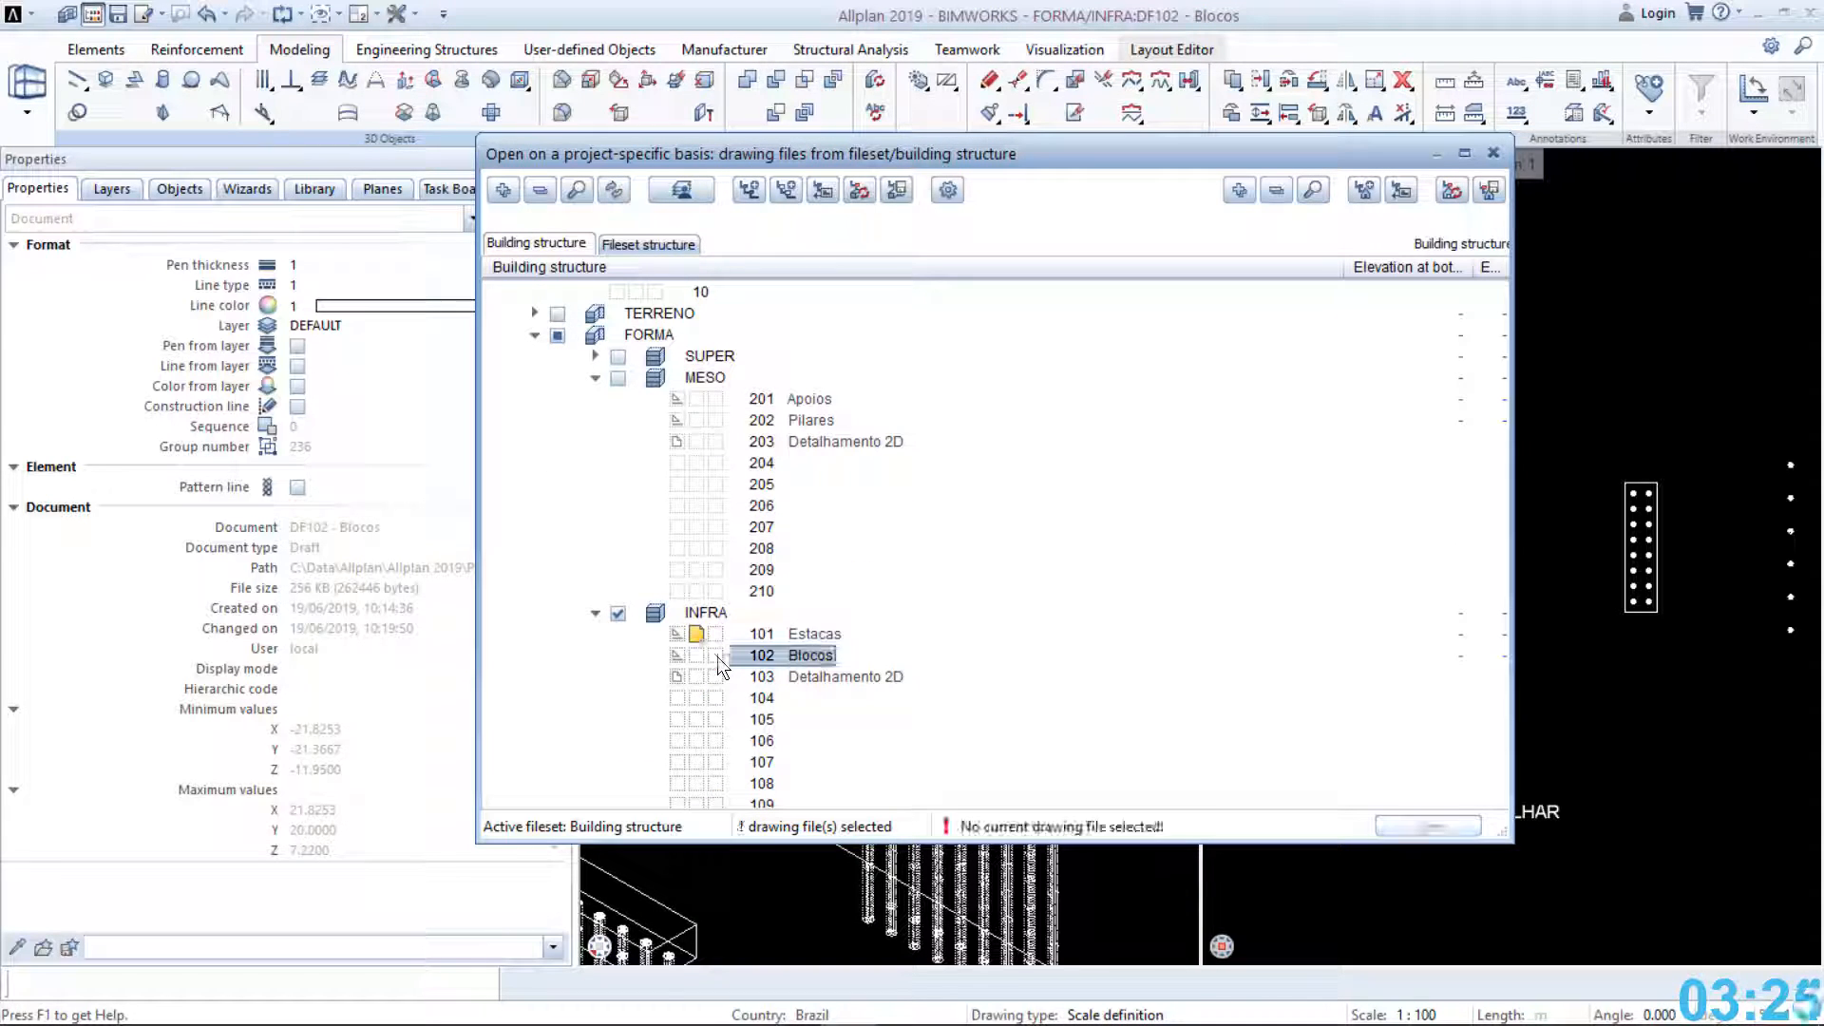
click(698, 641)
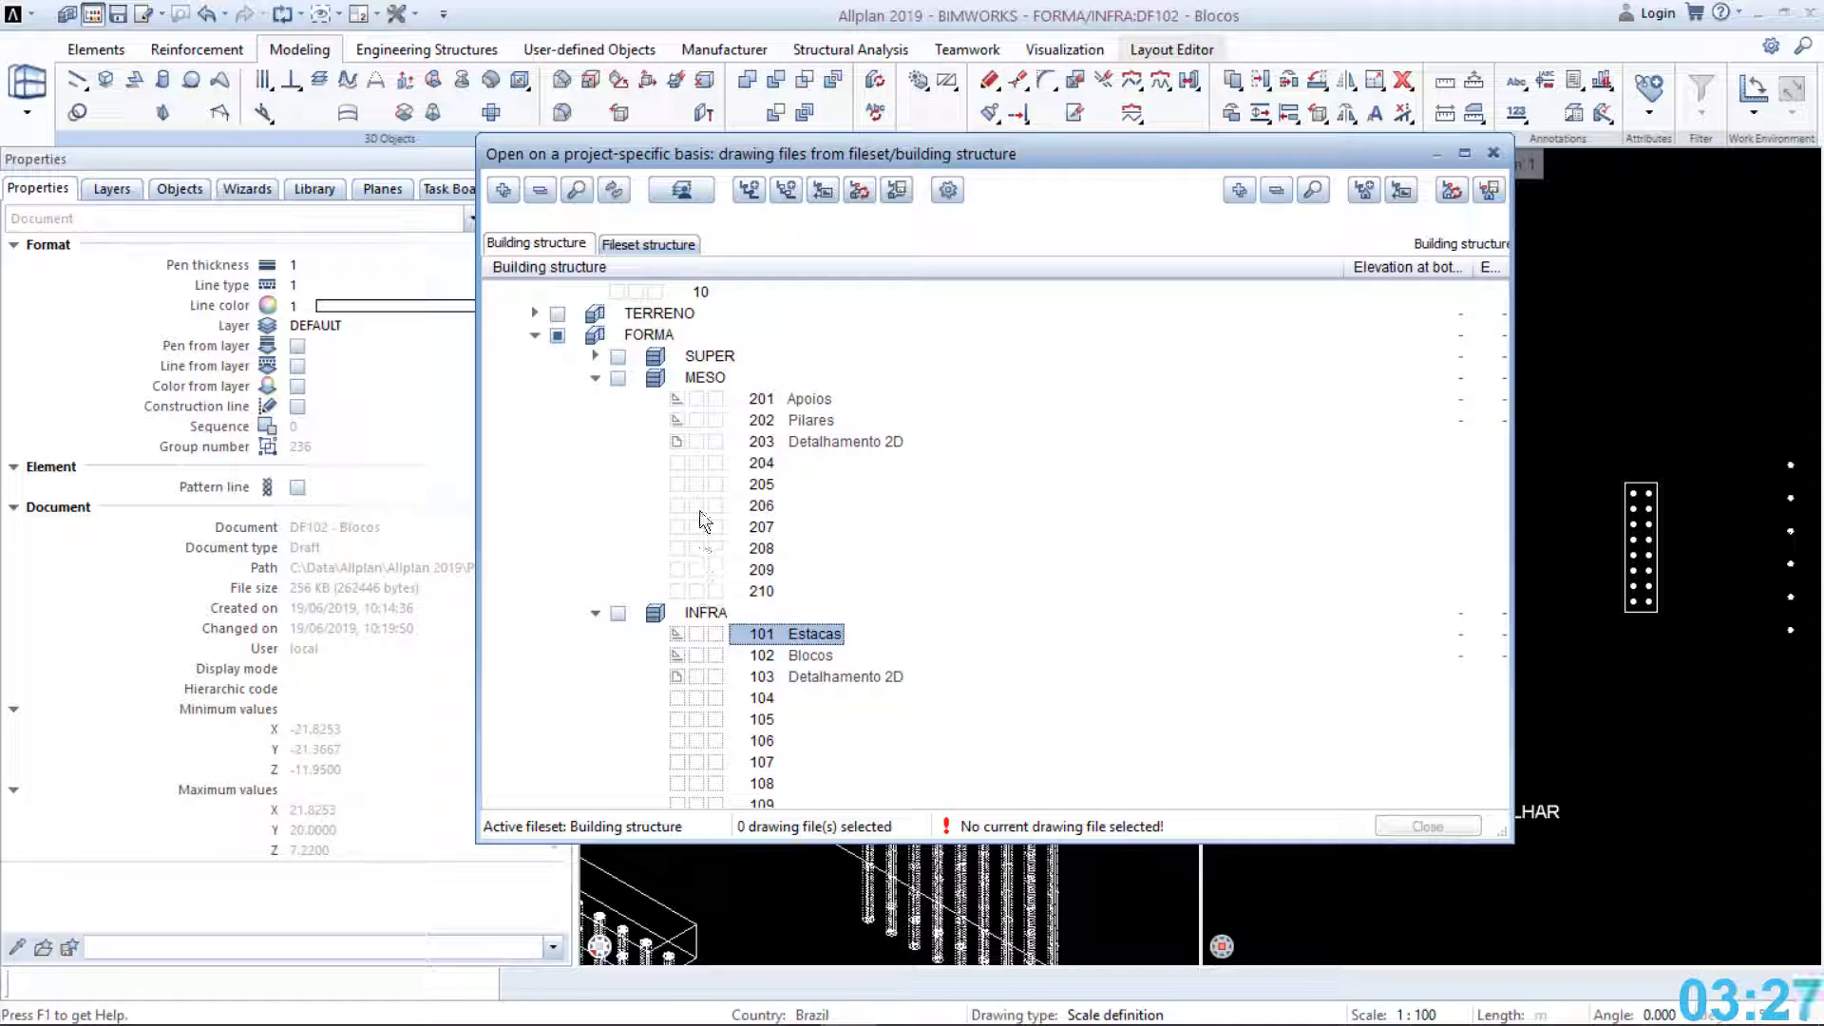
click(713, 423)
click(713, 424)
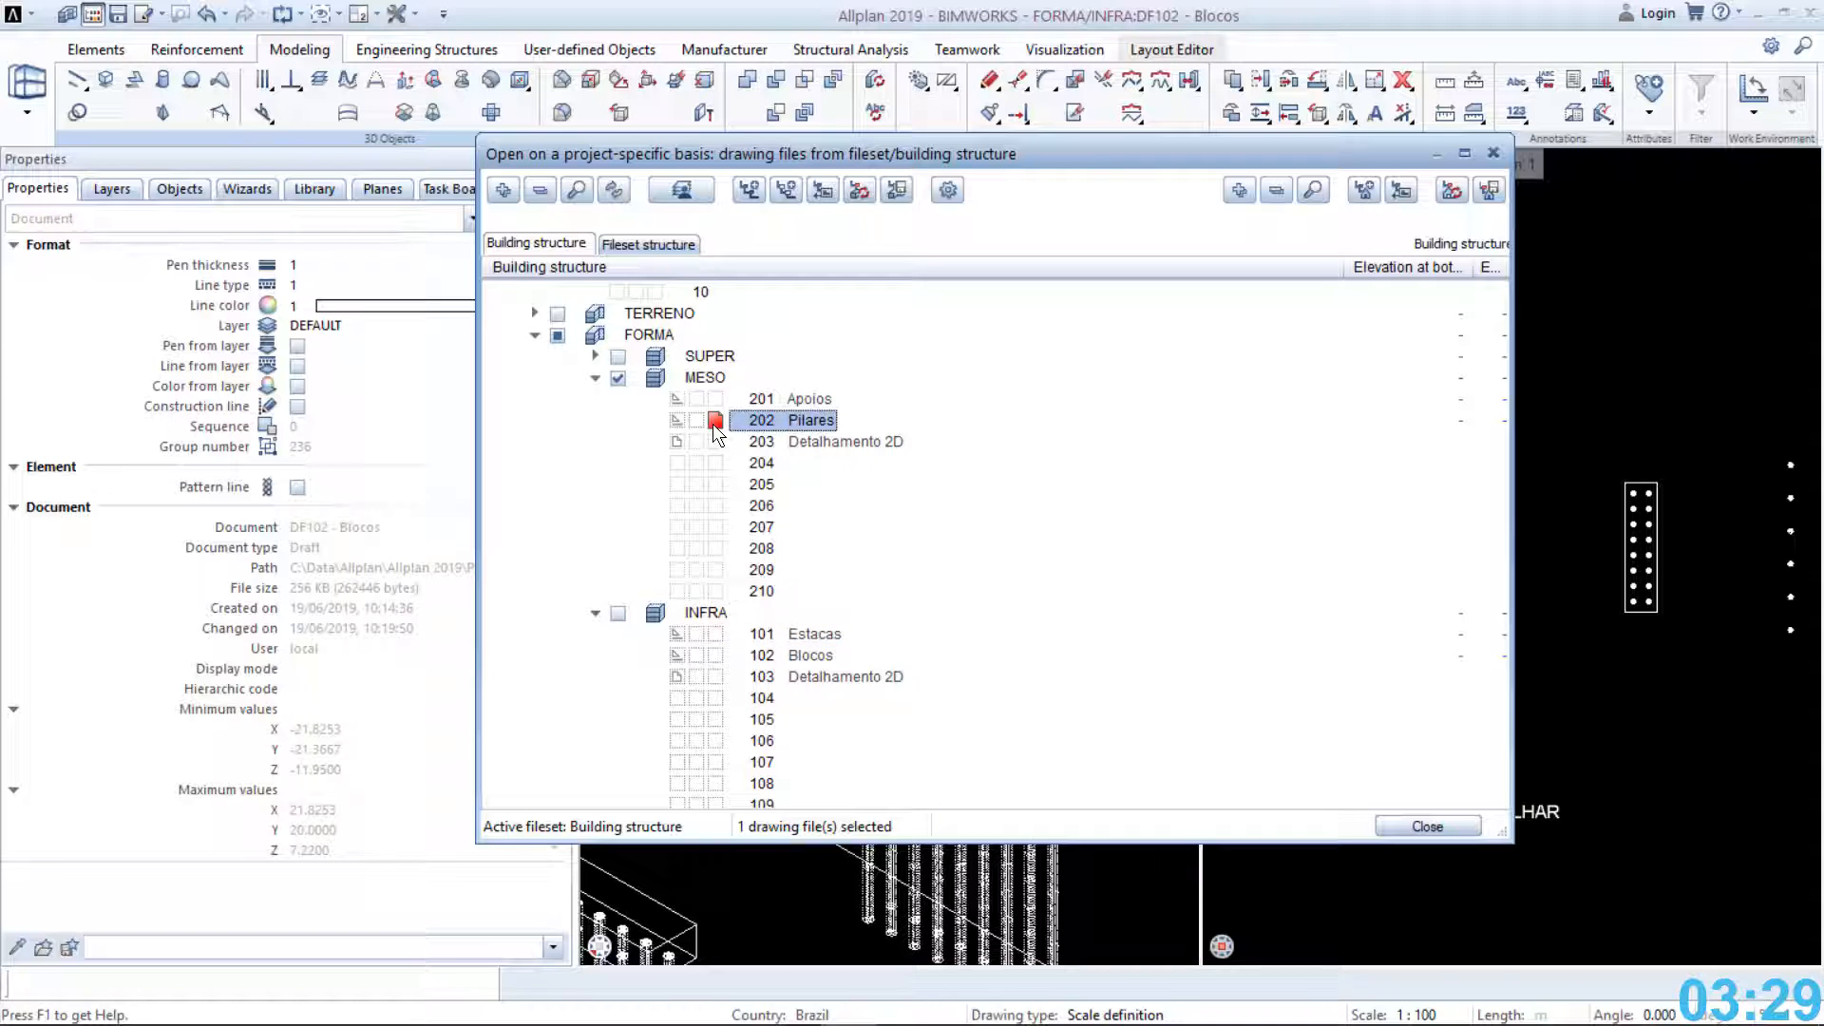
click(1395, 822)
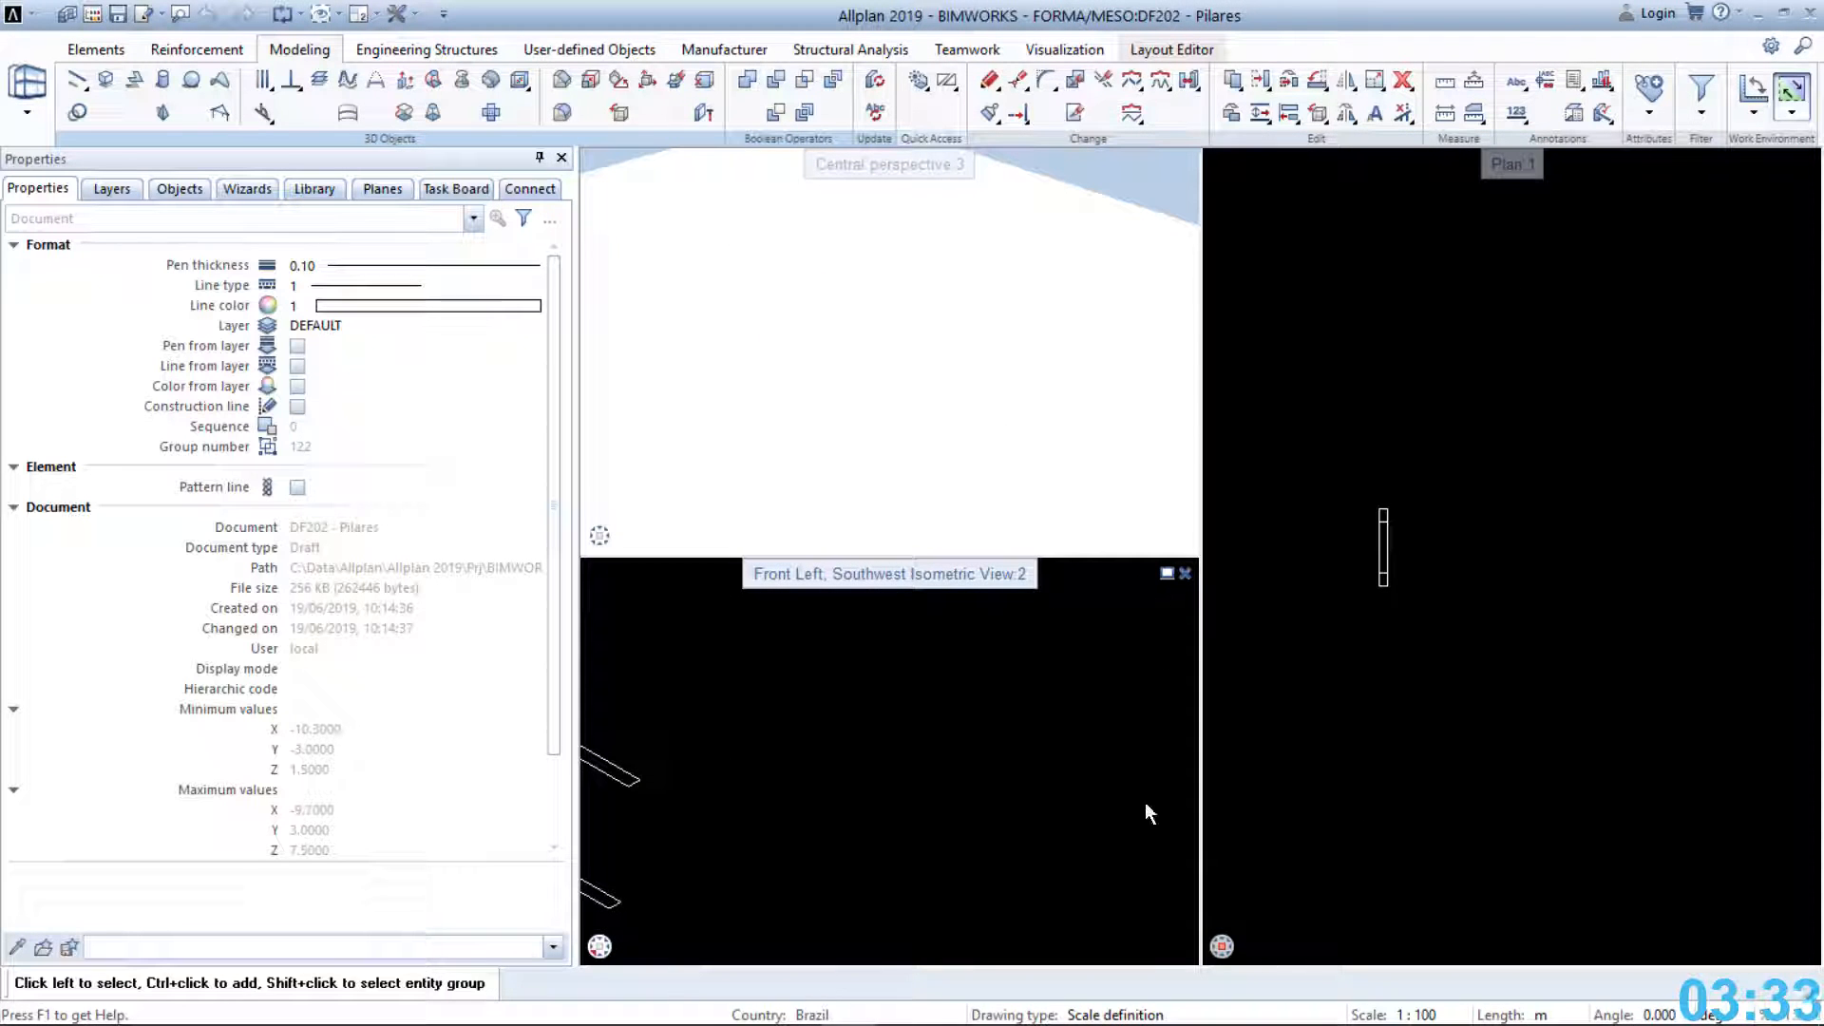
Loft a solid pillar between the lower and upper rectangular profiles
middle_click(997, 800)
middle_click(997, 800)
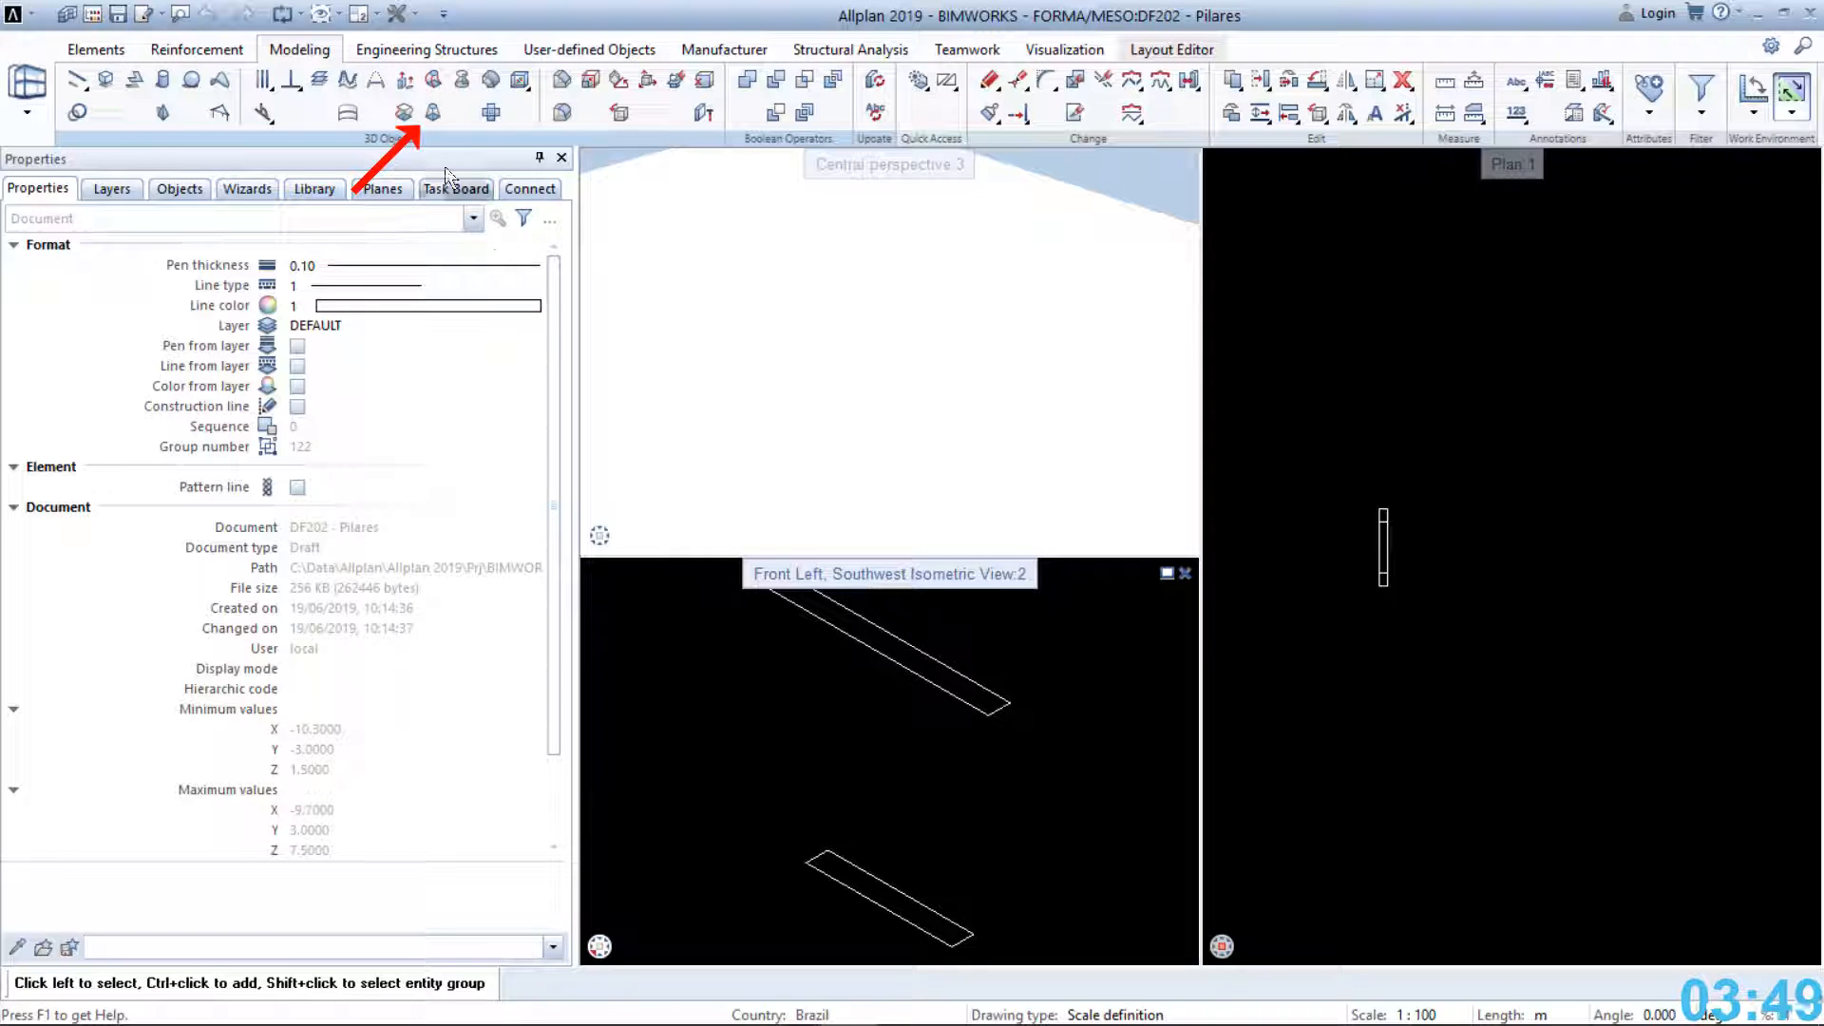
click(436, 122)
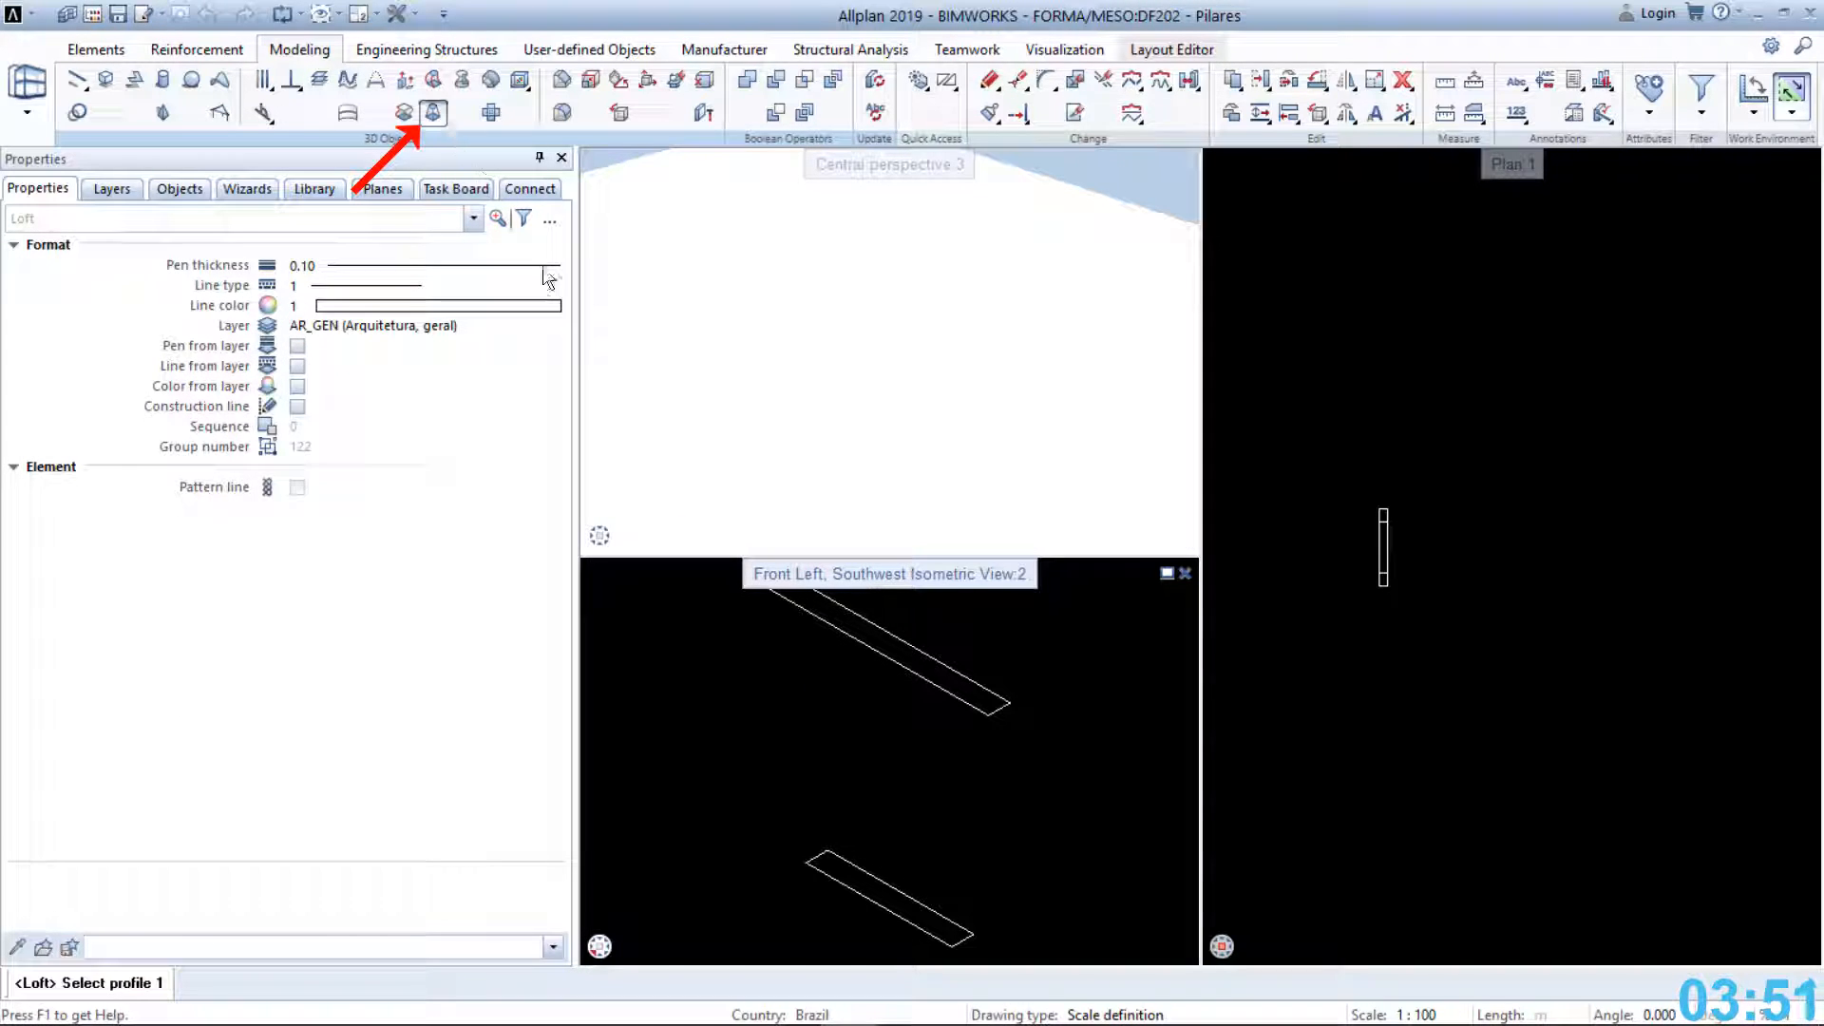
click(812, 864)
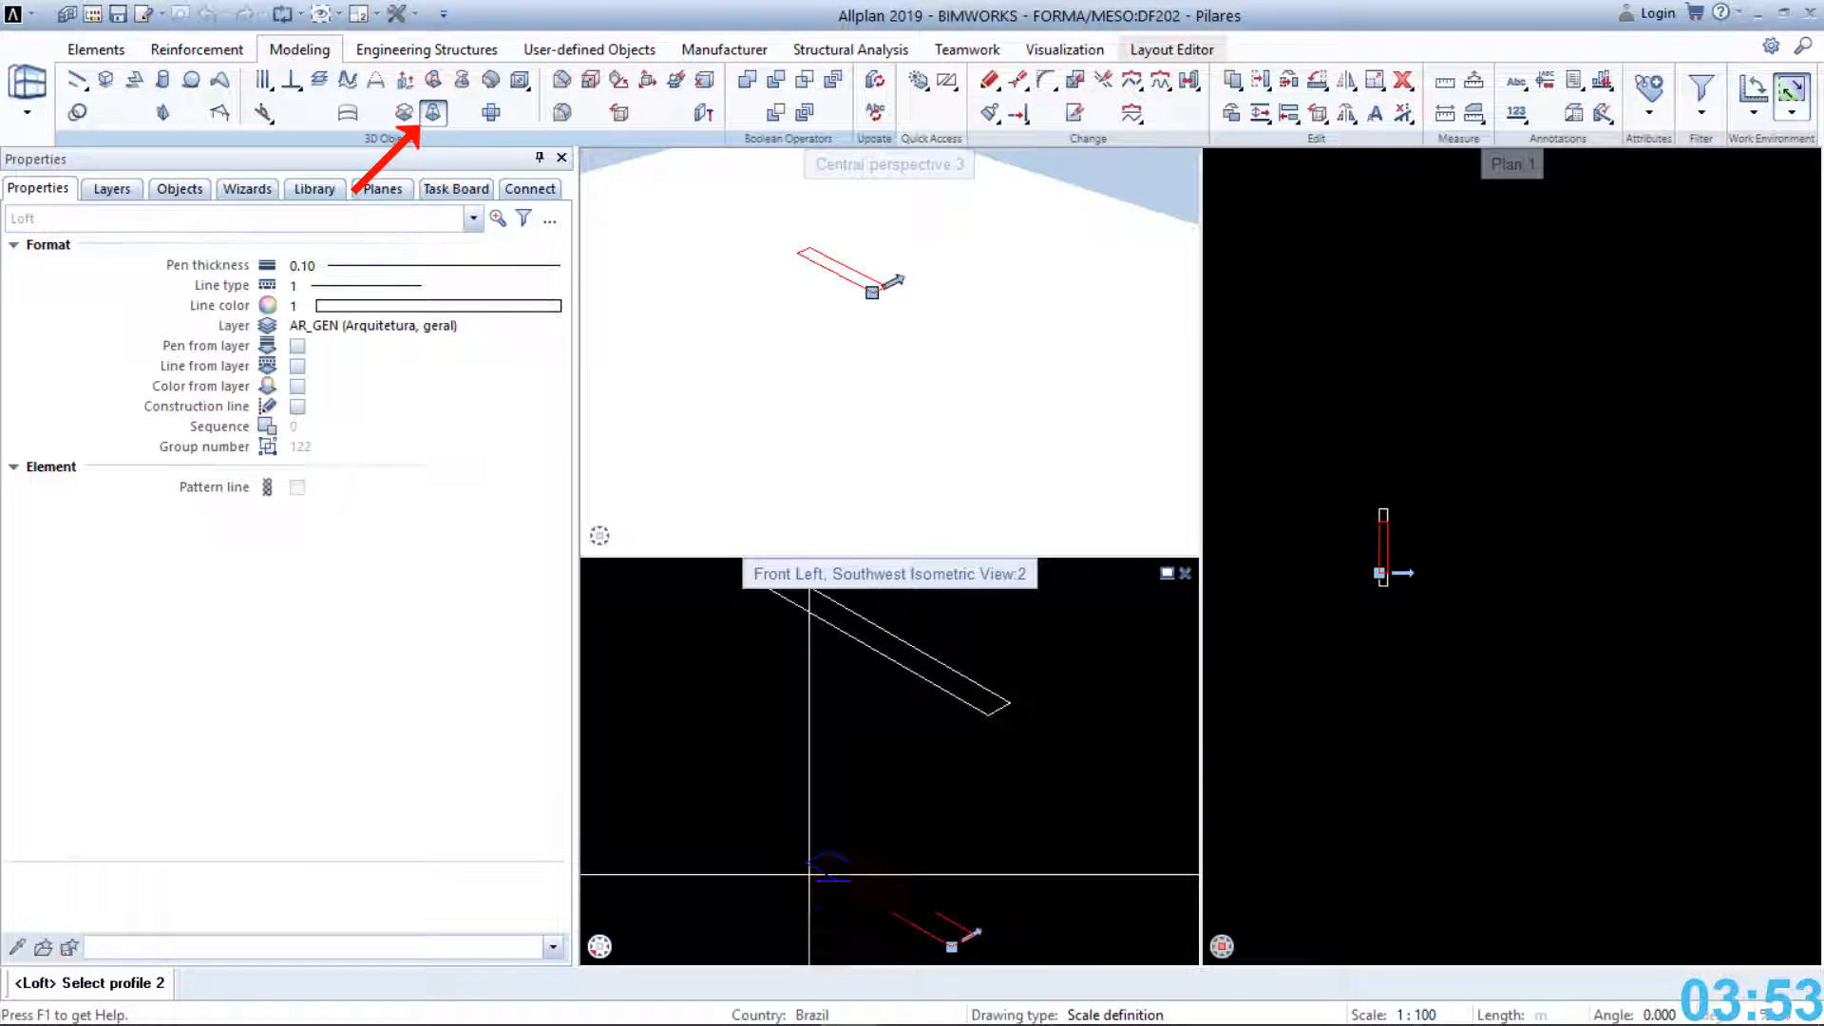
click(988, 714)
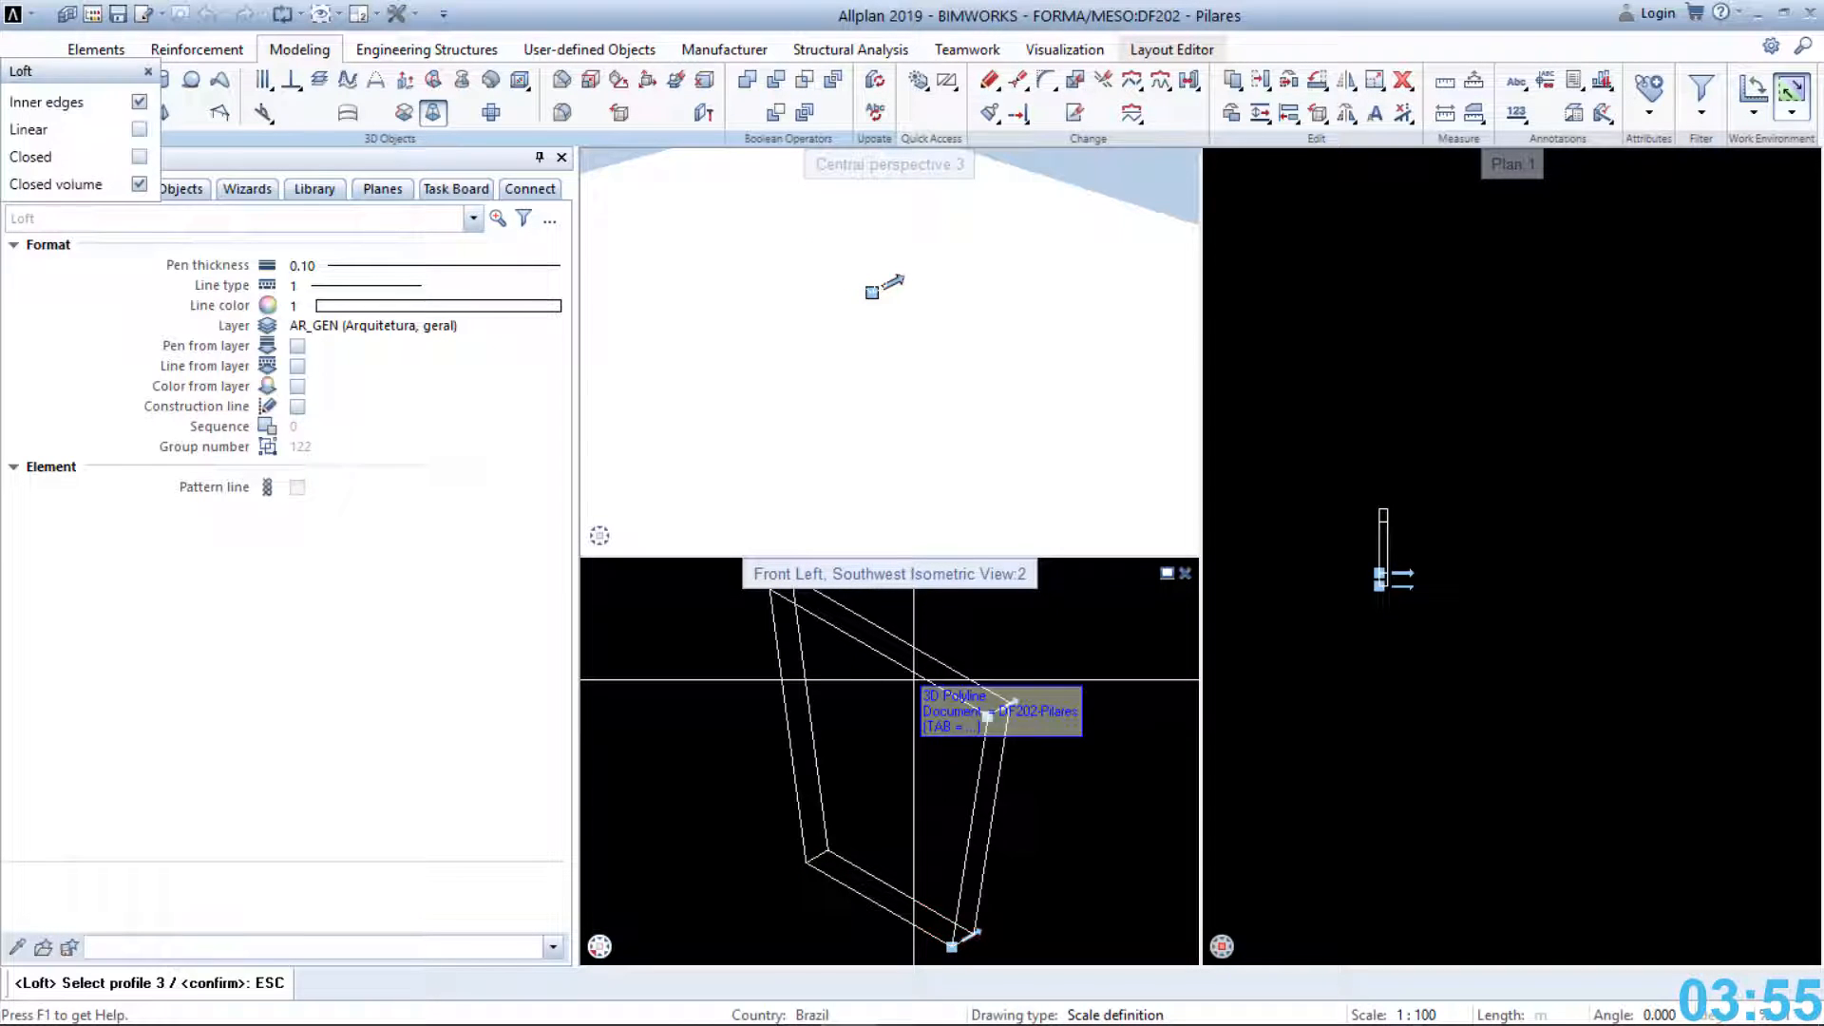
key(Escape)
key(Escape)
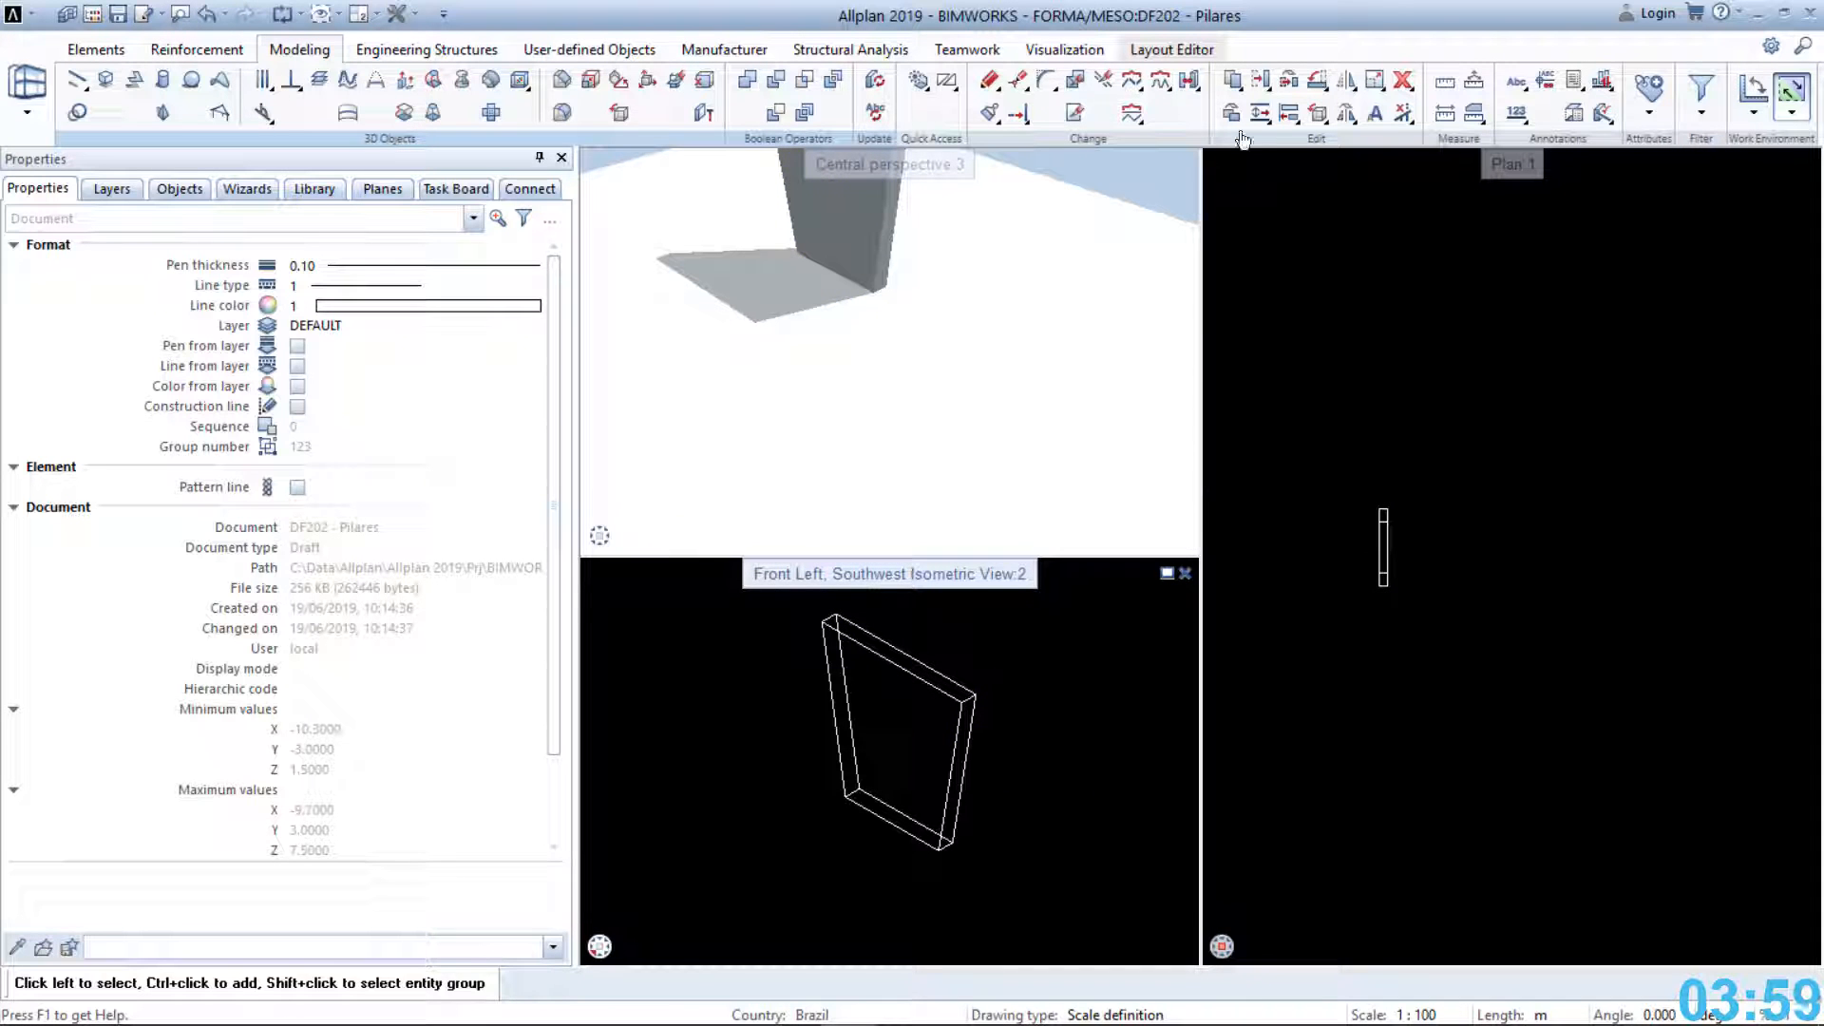
Copy the lofted pillar once, 20 m along the X direction from its lower corner
click(1231, 80)
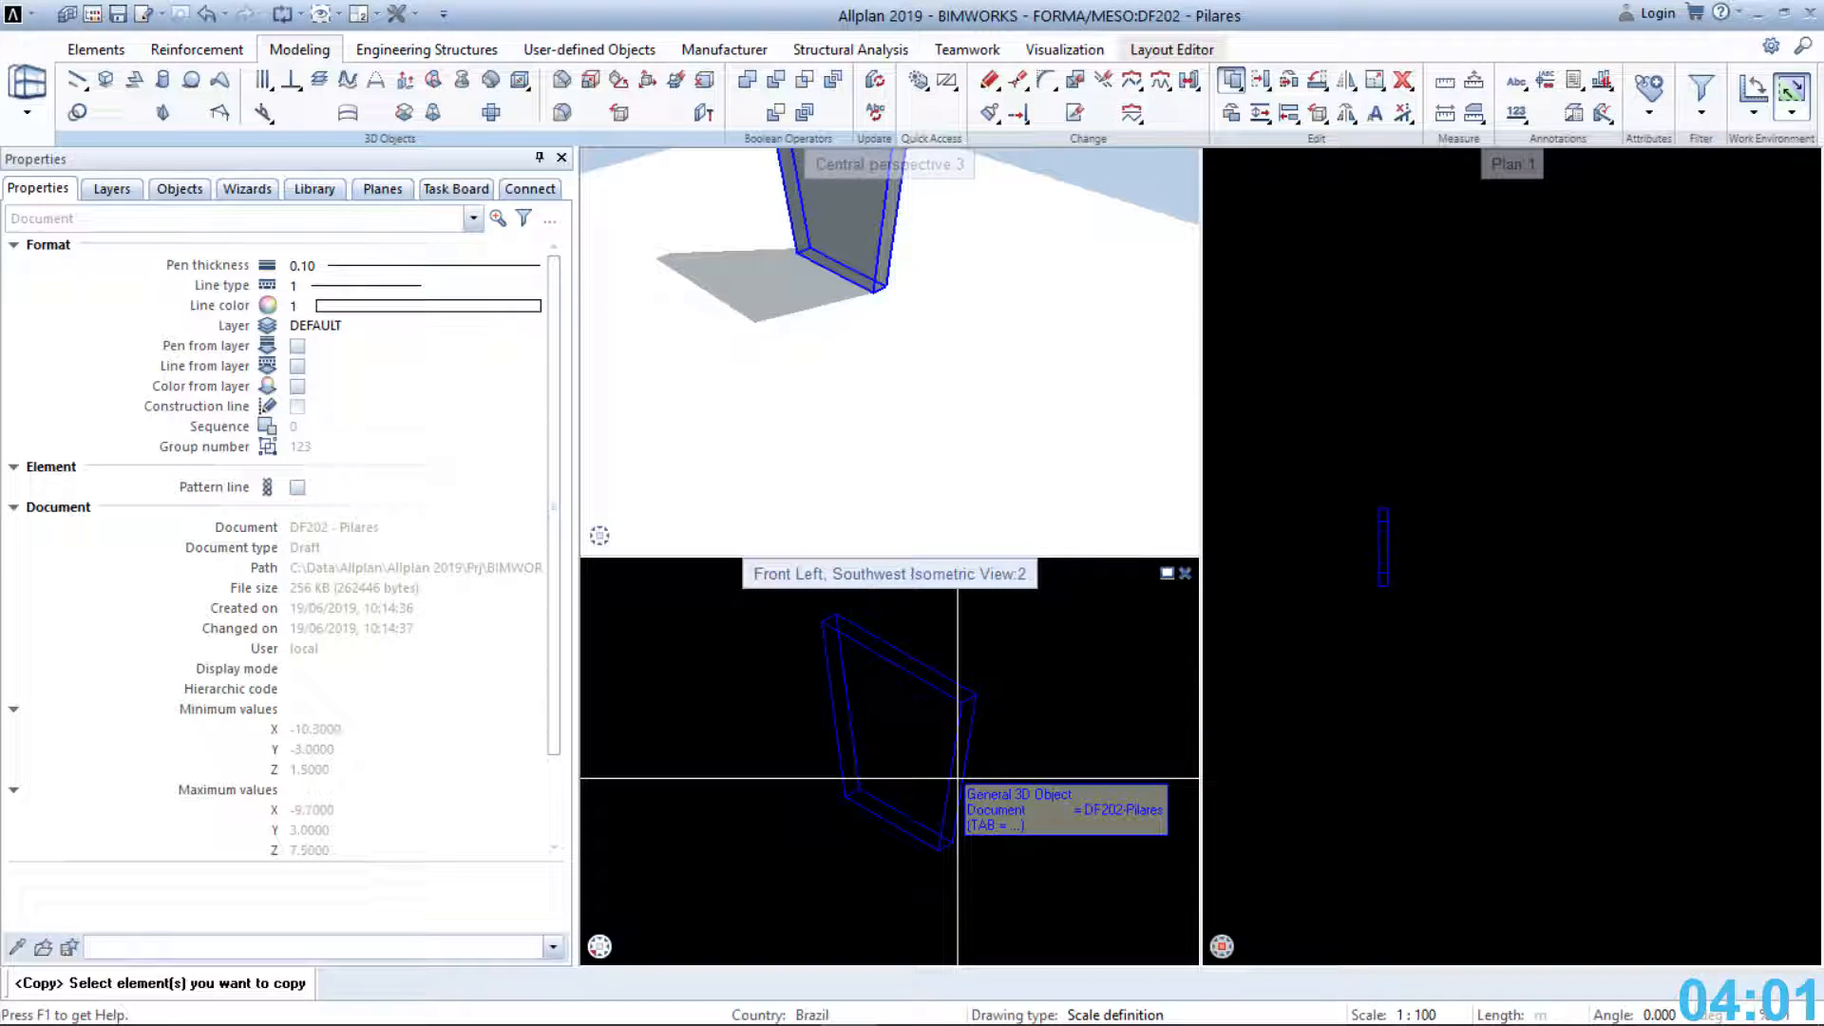
click(954, 830)
click(951, 831)
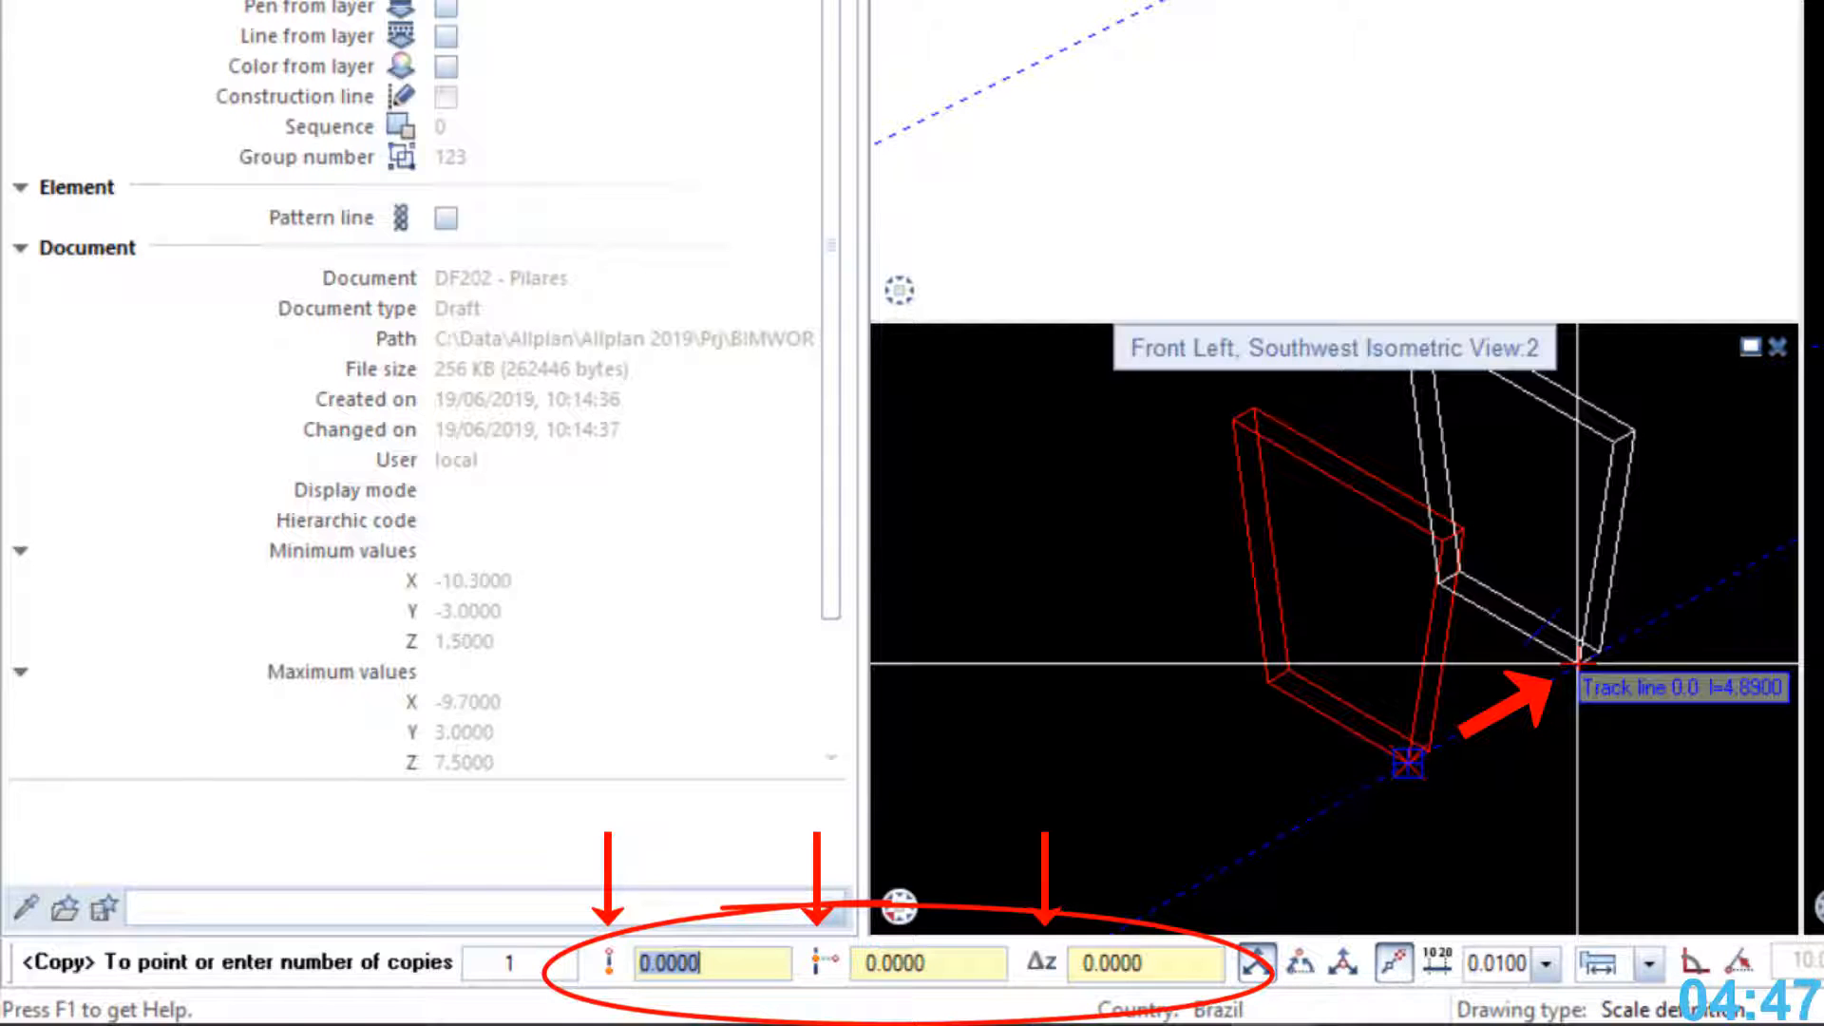
text(20)
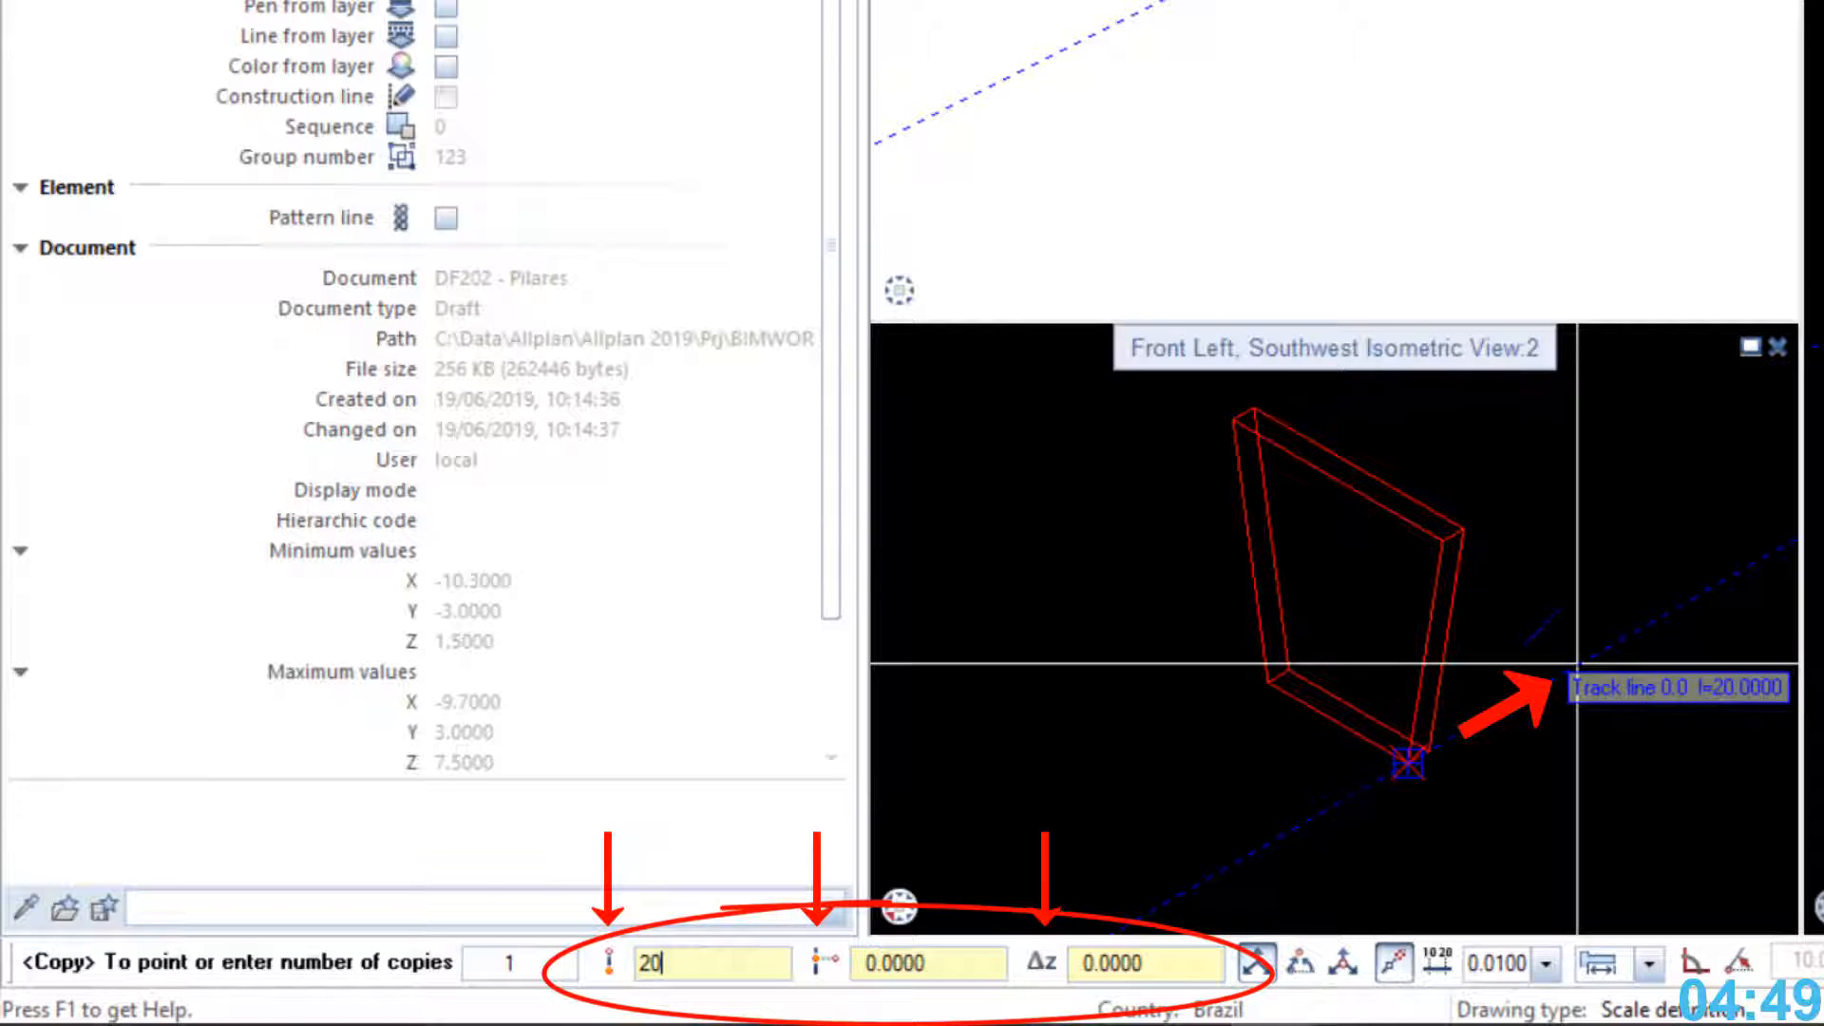
key(Return)
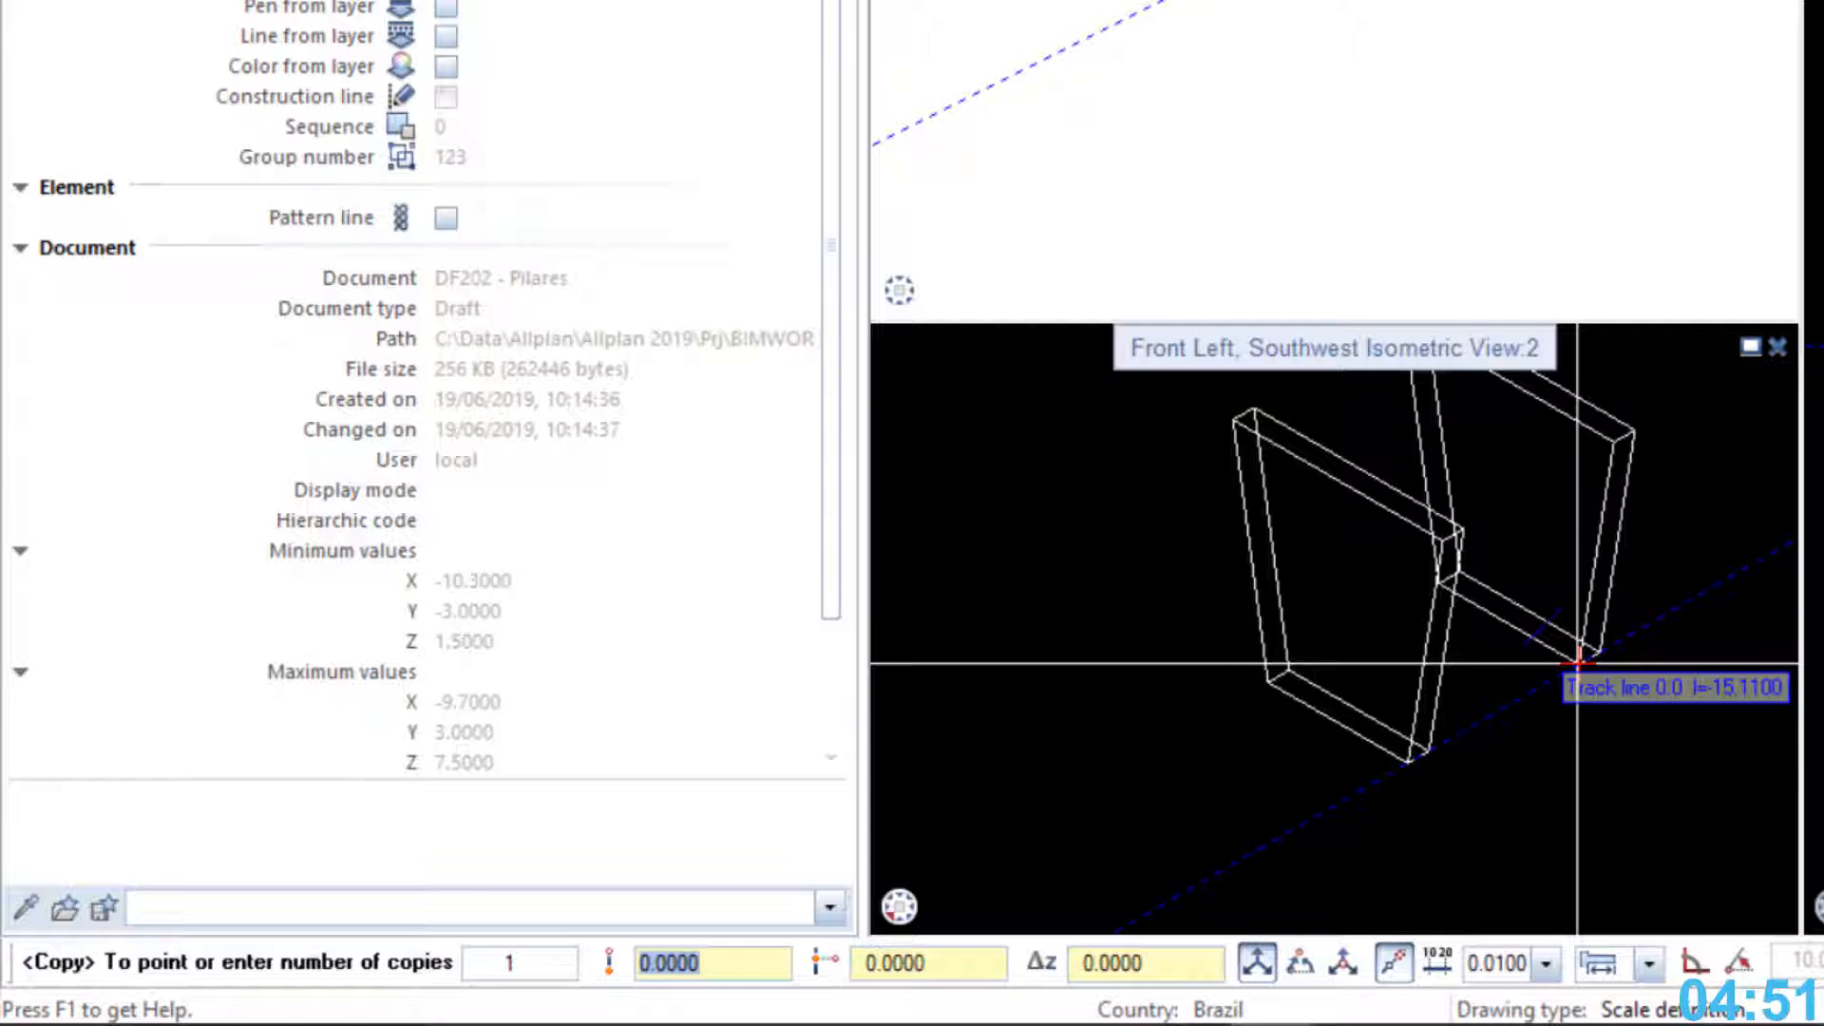
key(Escape)
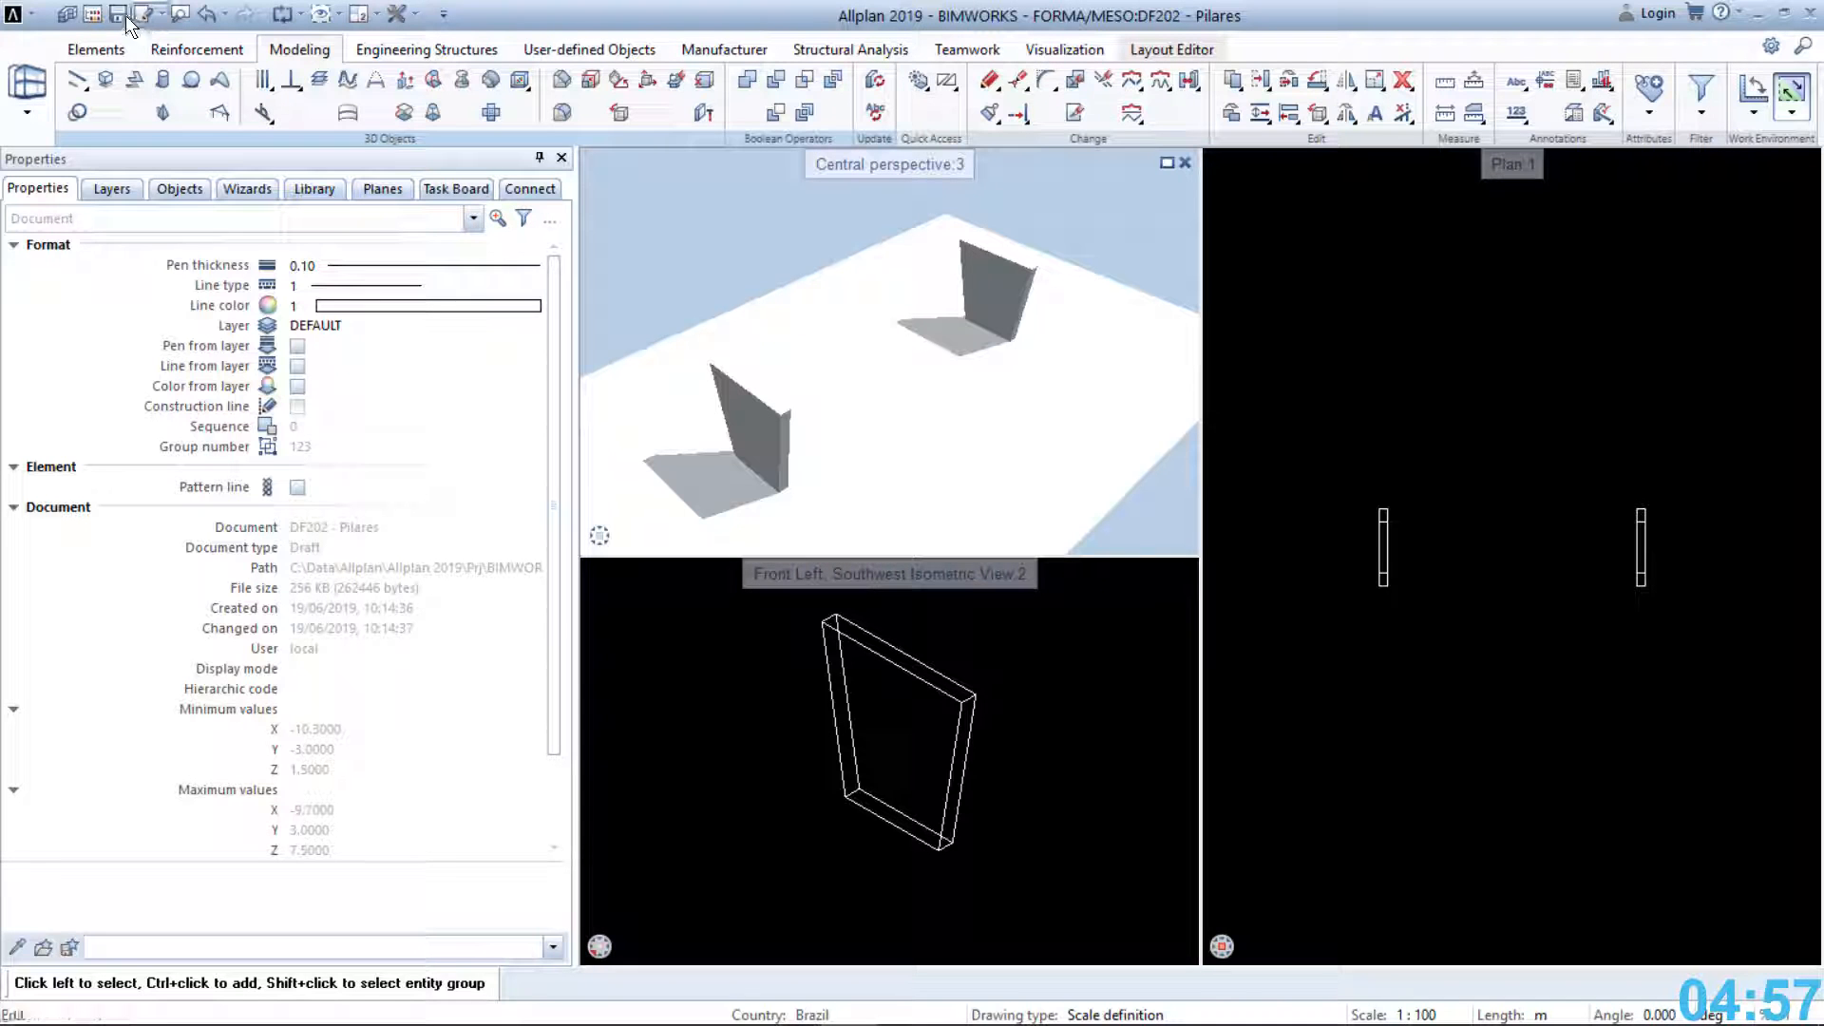
Make drawing file 201 Apoios current, deselect 202 Pilares, and activate 101 Estacas in the background
click(93, 14)
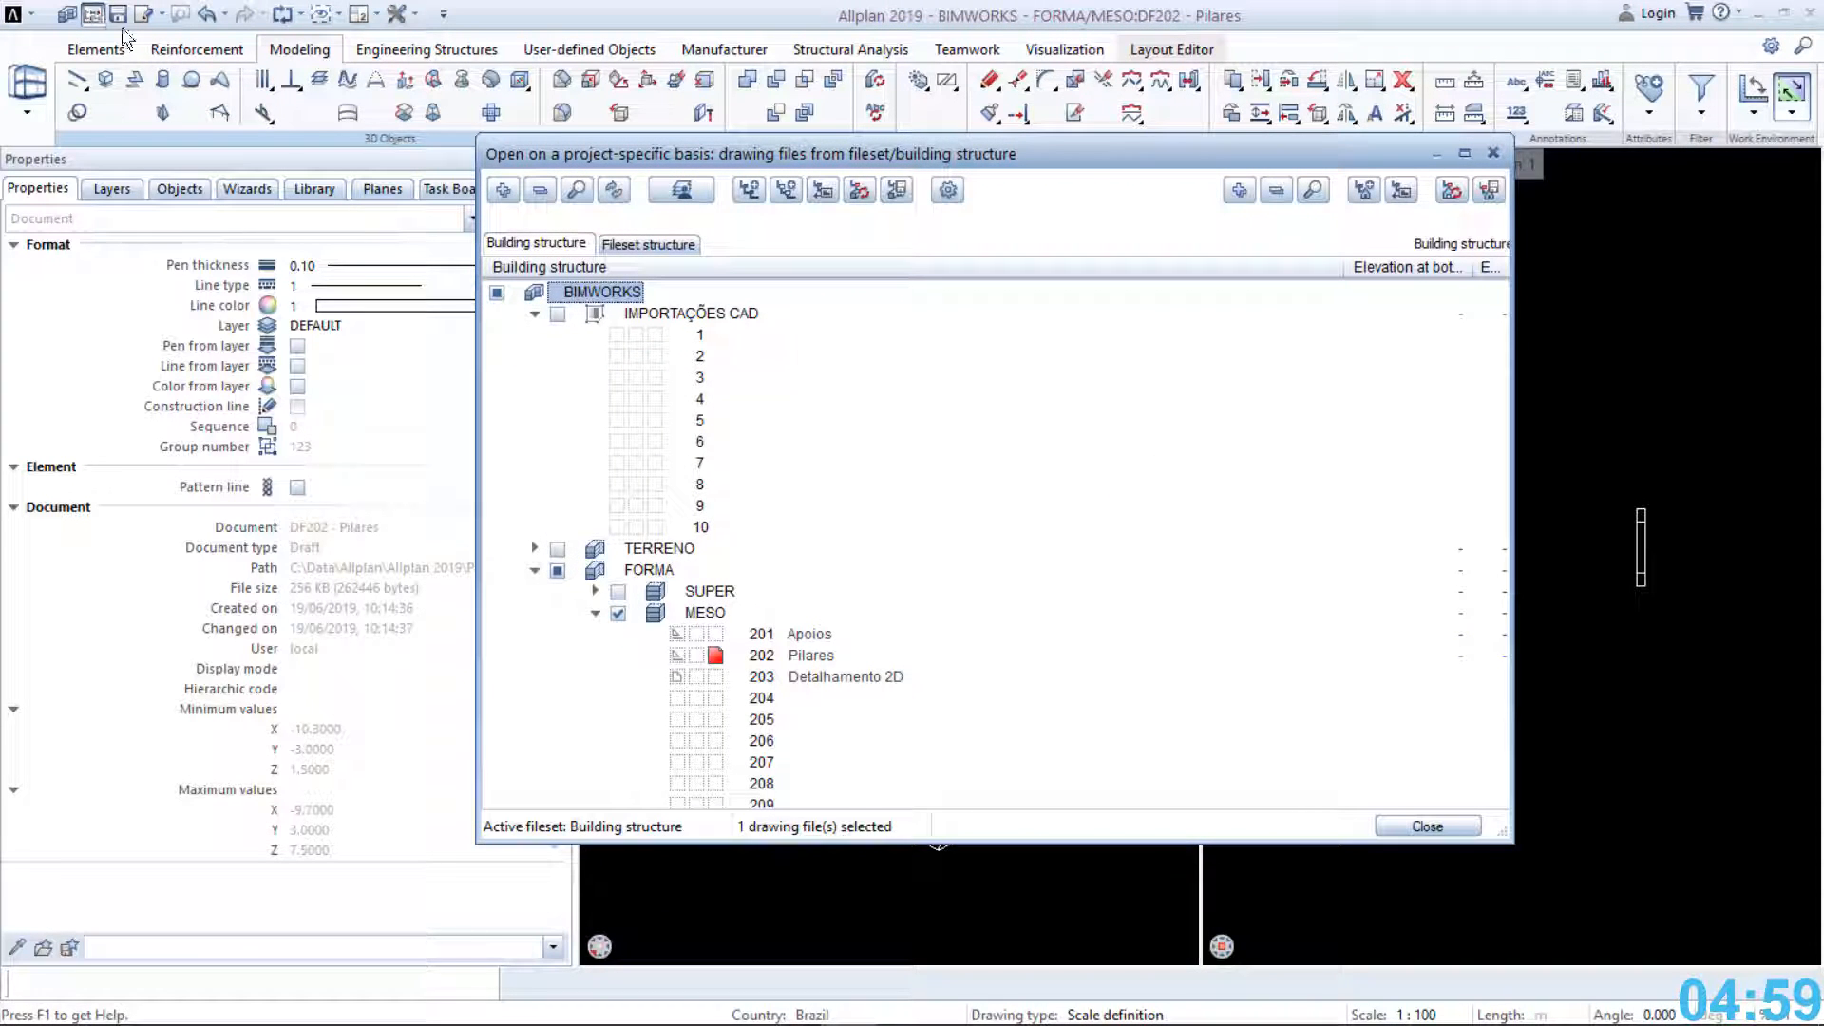
click(714, 633)
click(698, 656)
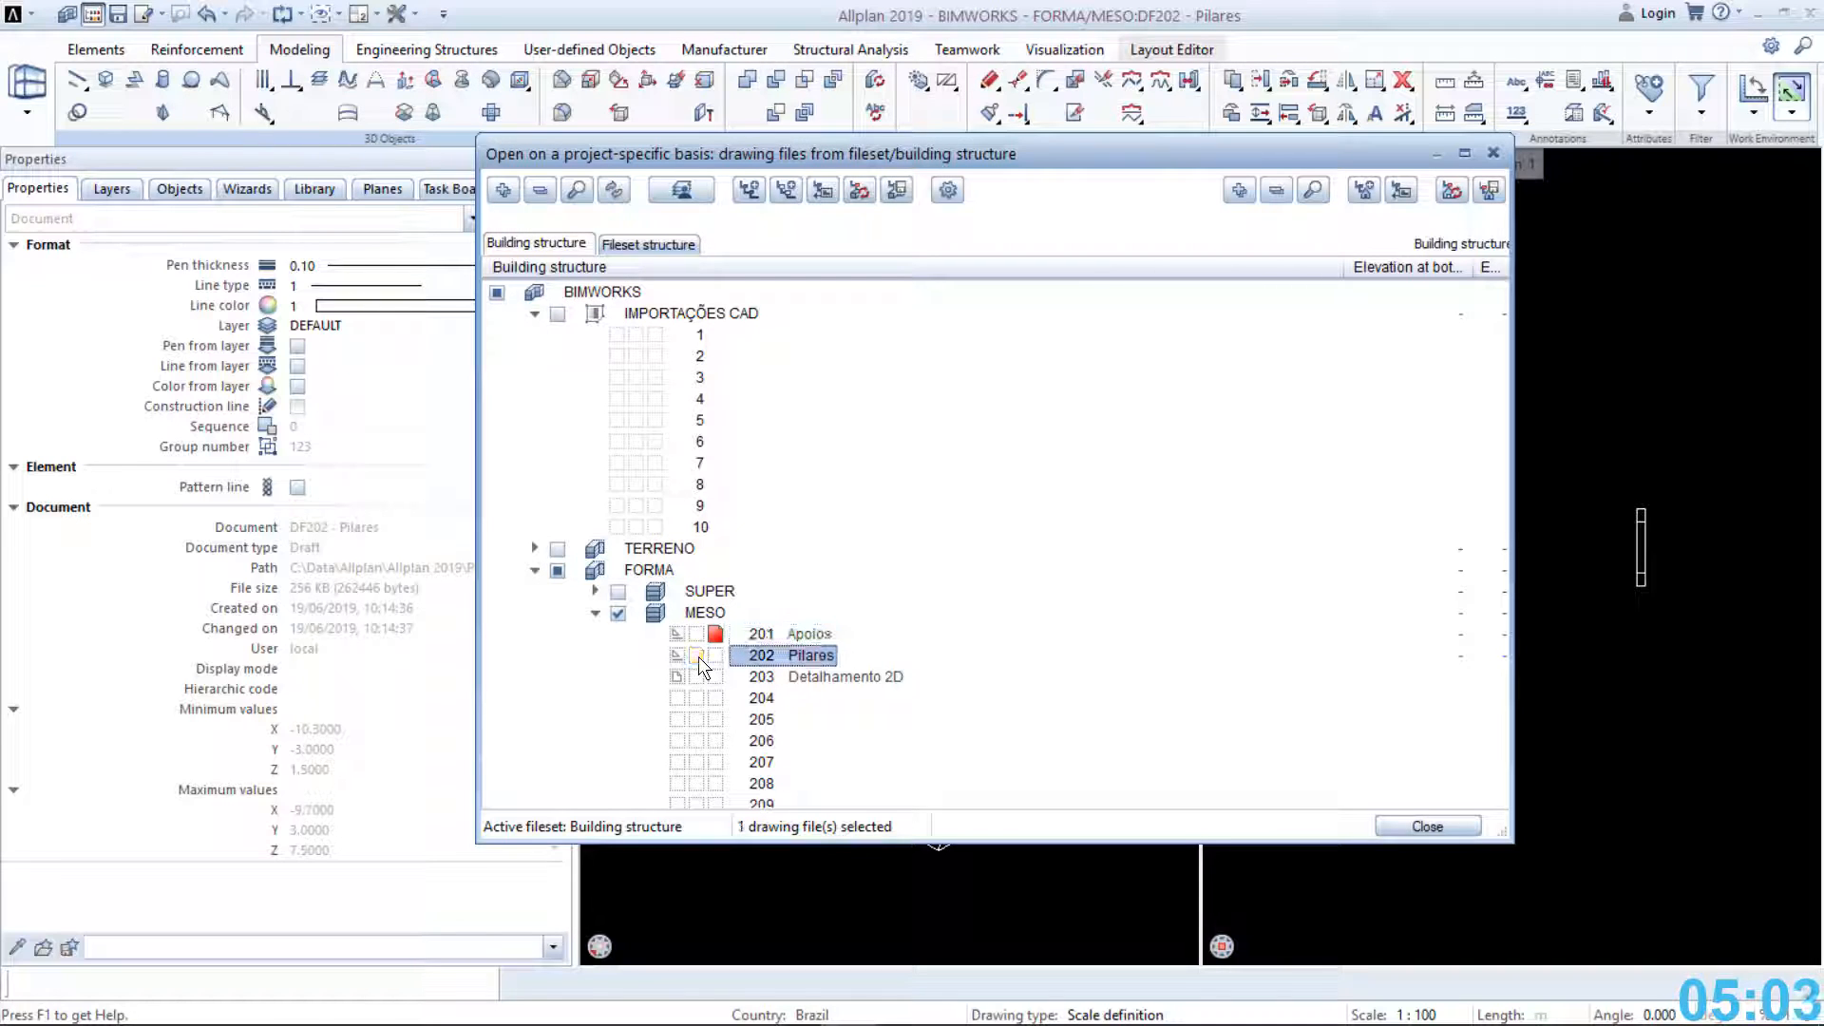
scroll(699, 657, down, 3)
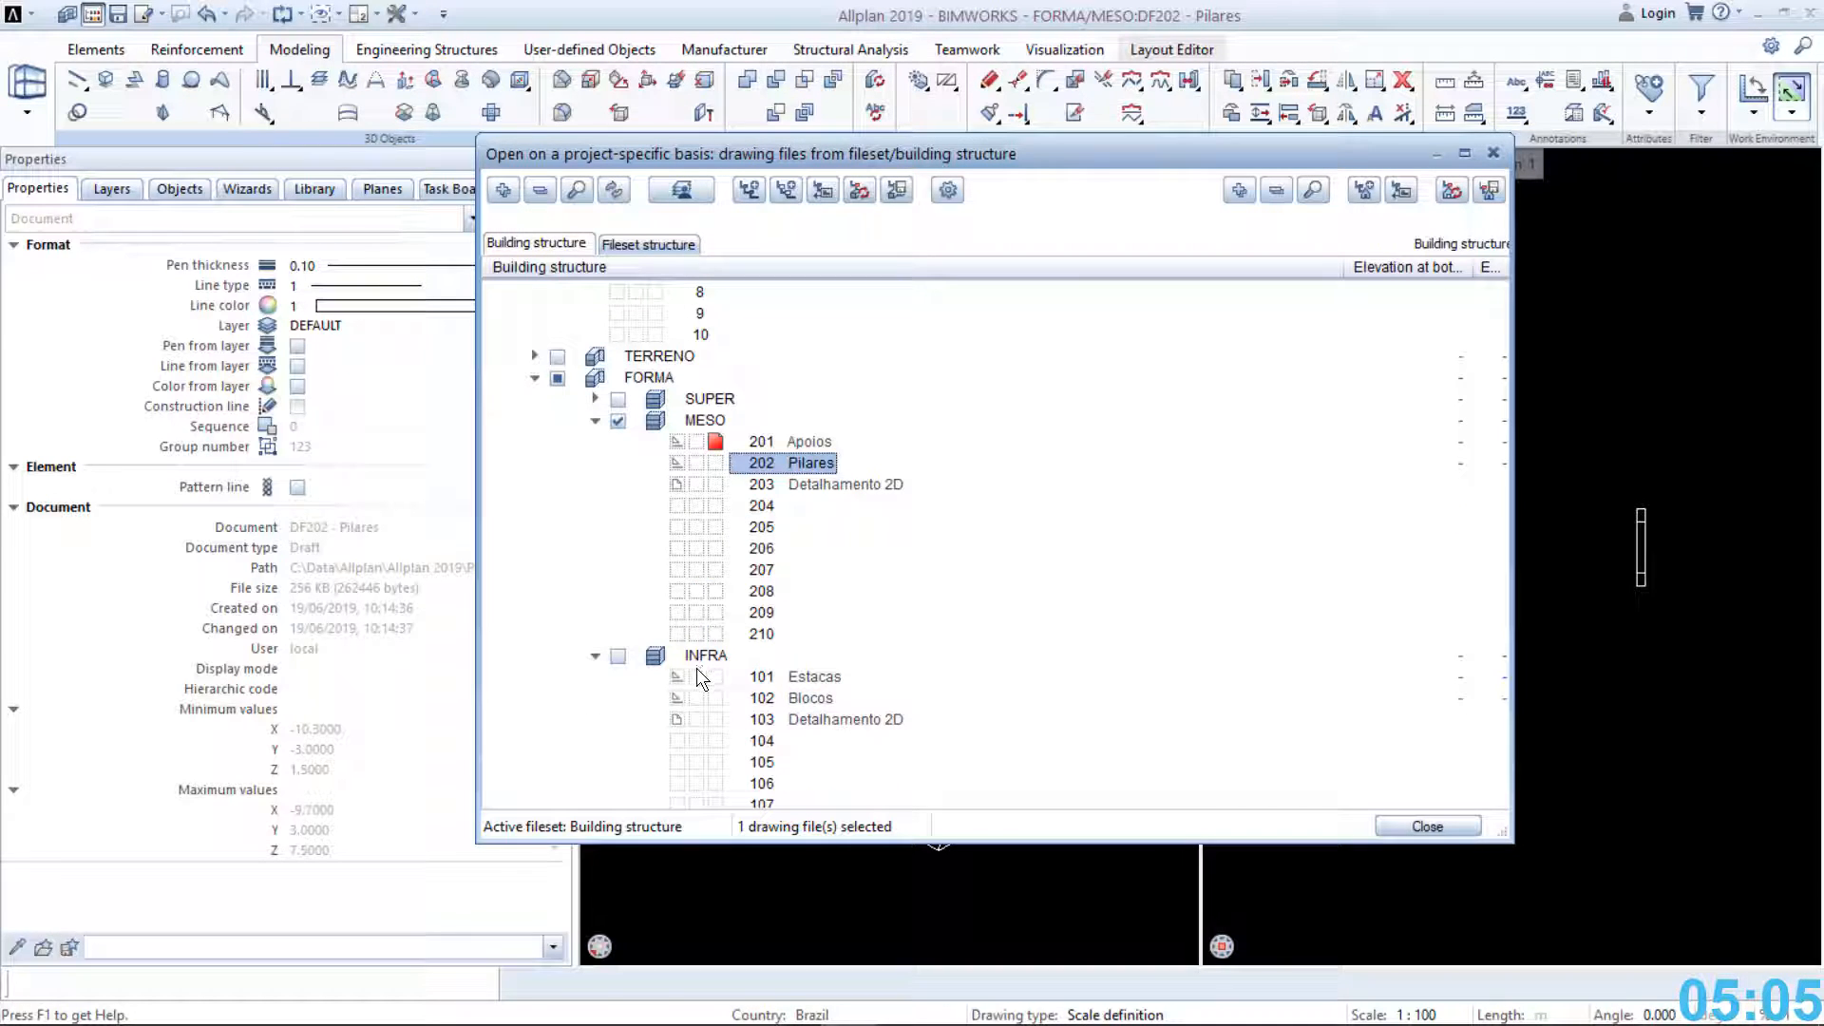
click(697, 671)
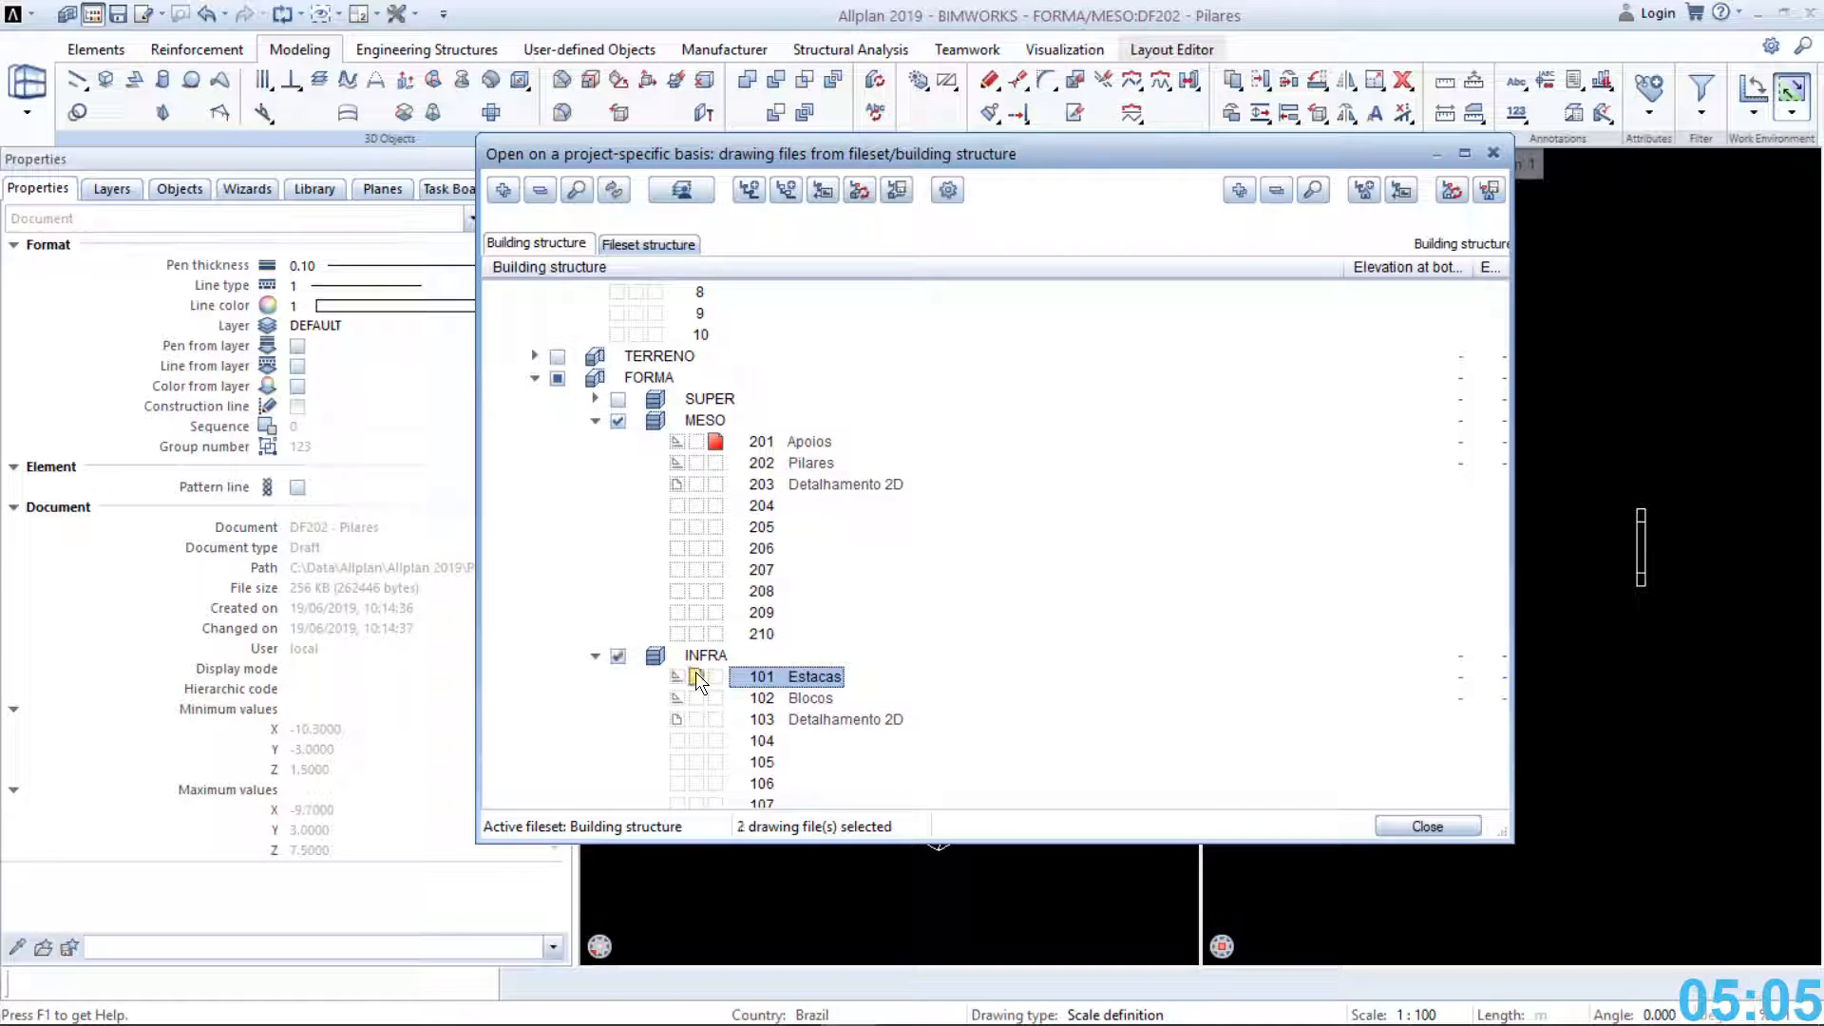
click(1377, 832)
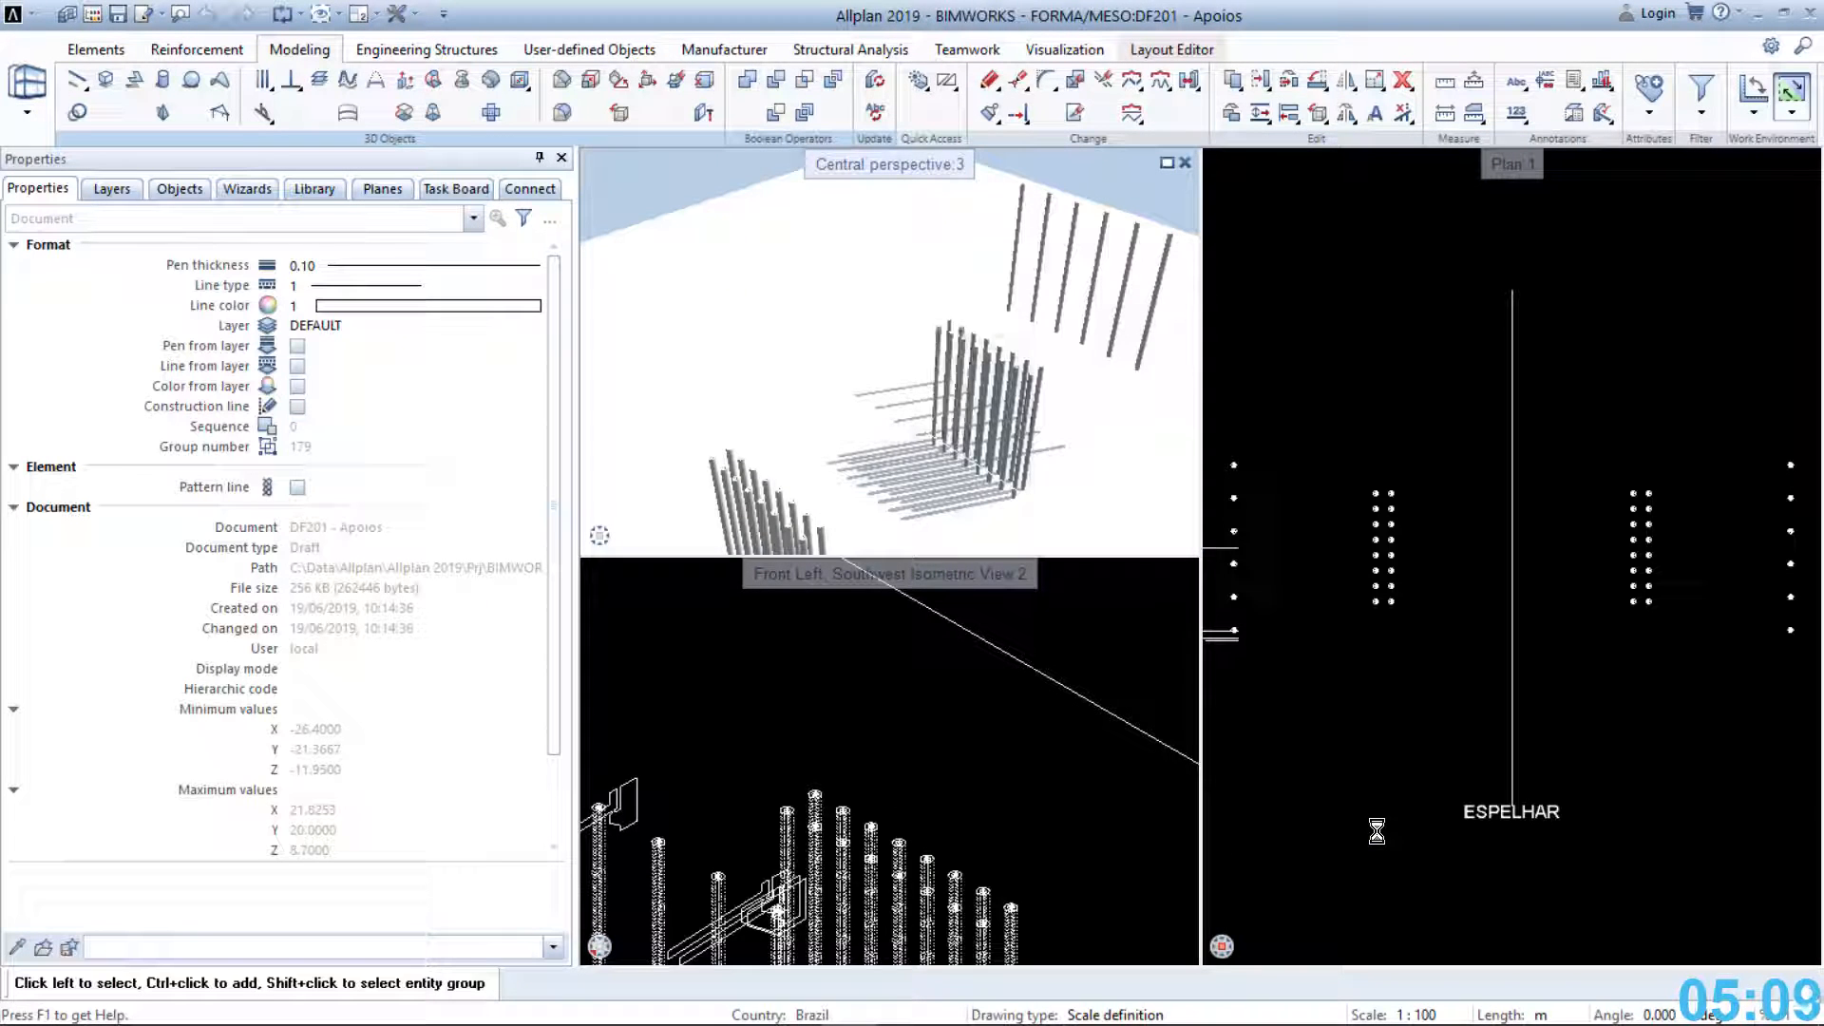
Loft the wing wall solid between the two parallel polygonal profiles at the near end of the abutment
middle_drag(813, 927, 999, 784)
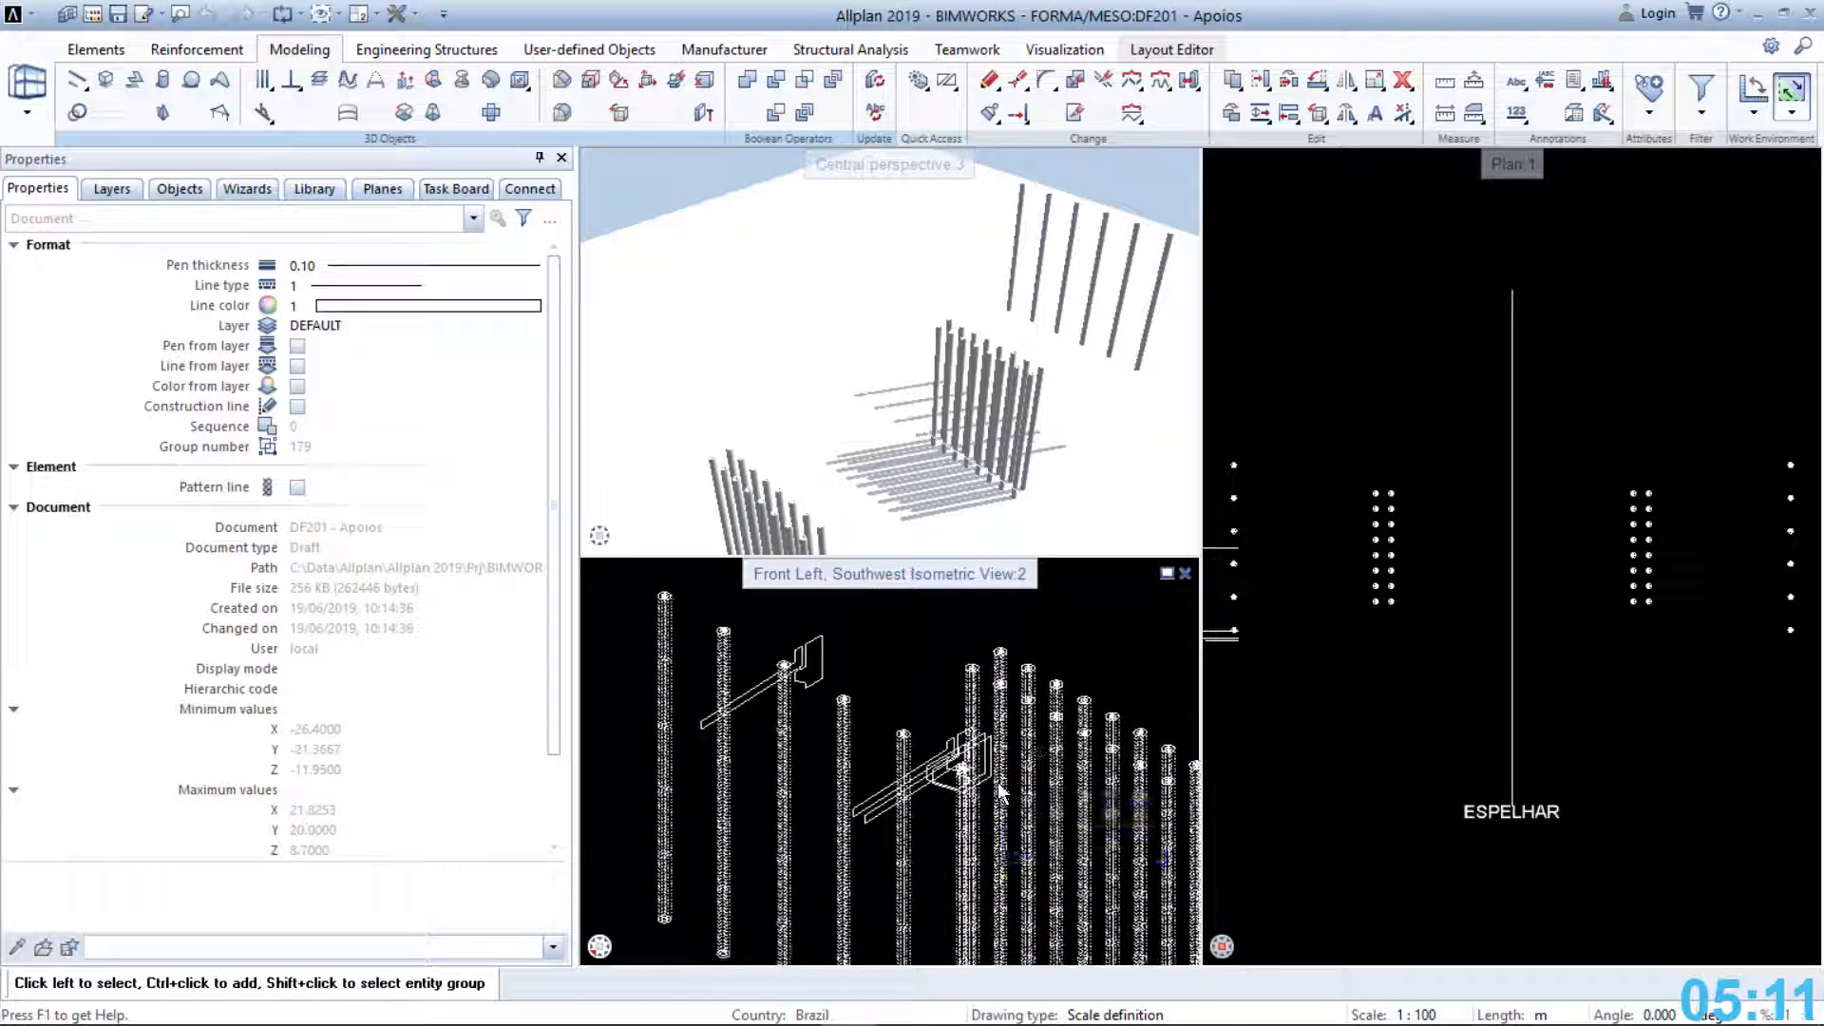
scroll(998, 783, up, 5)
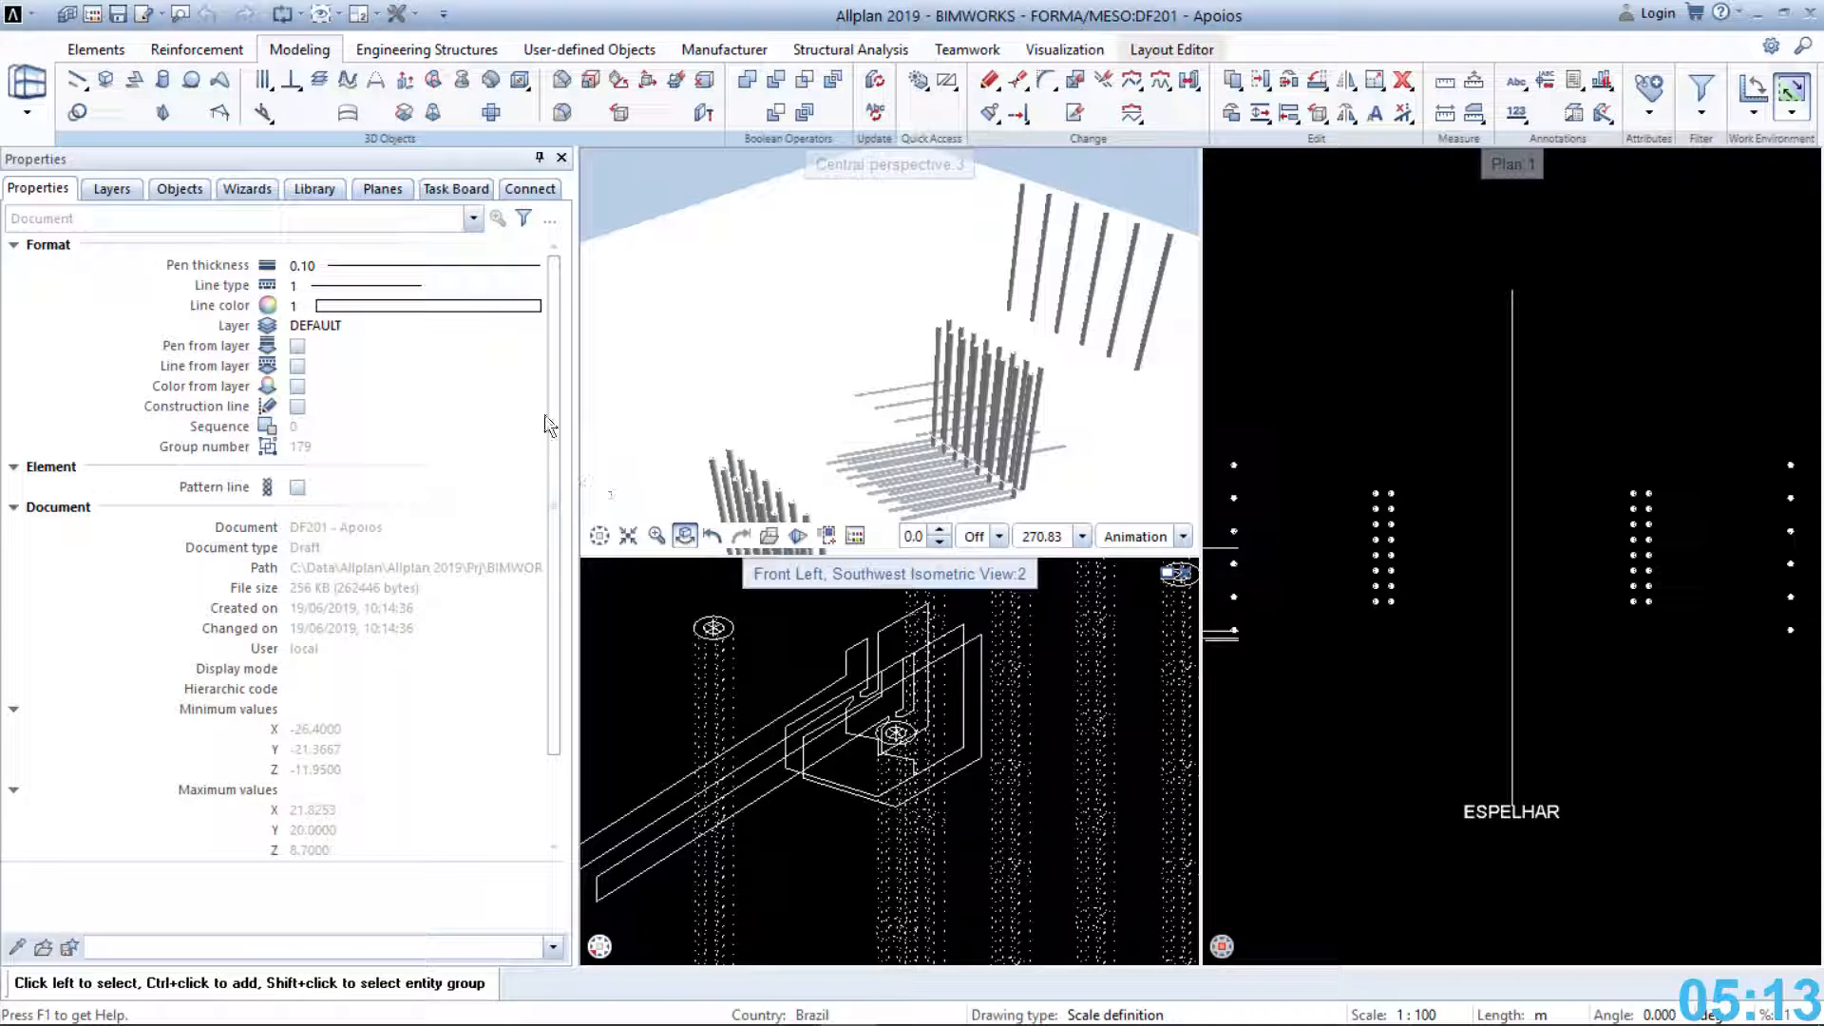
click(433, 112)
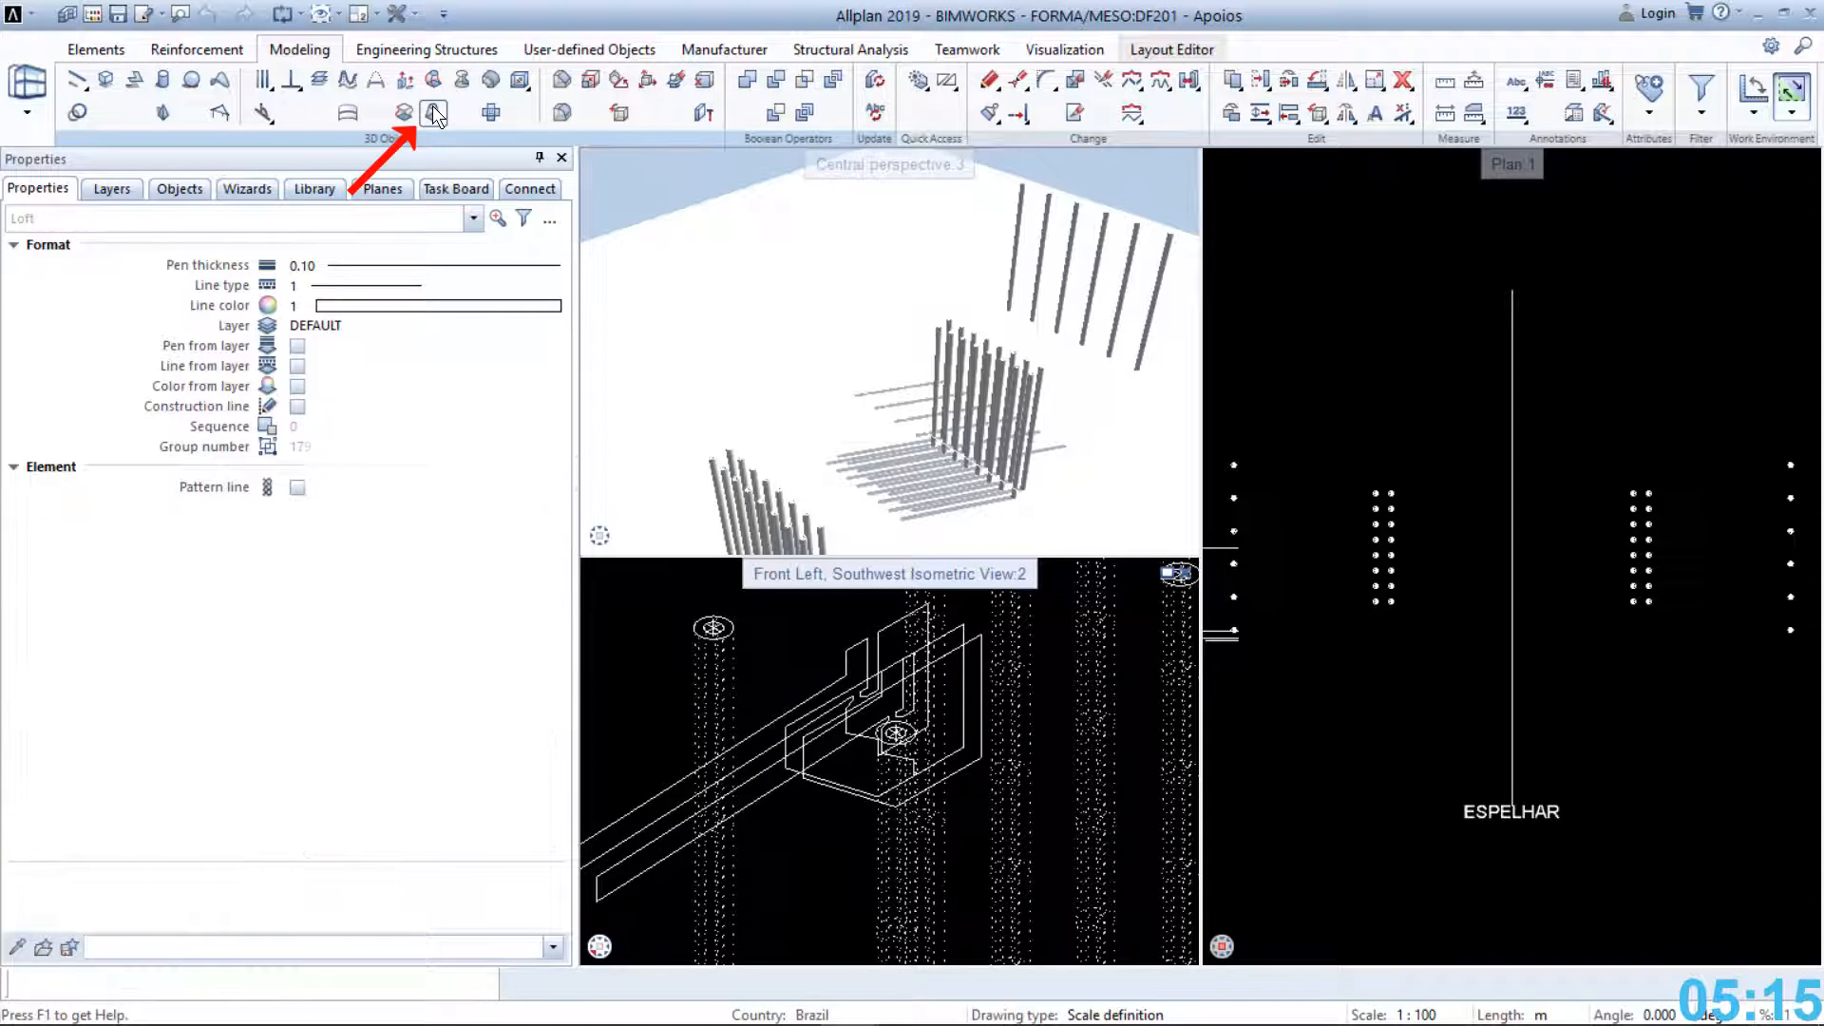
click(865, 795)
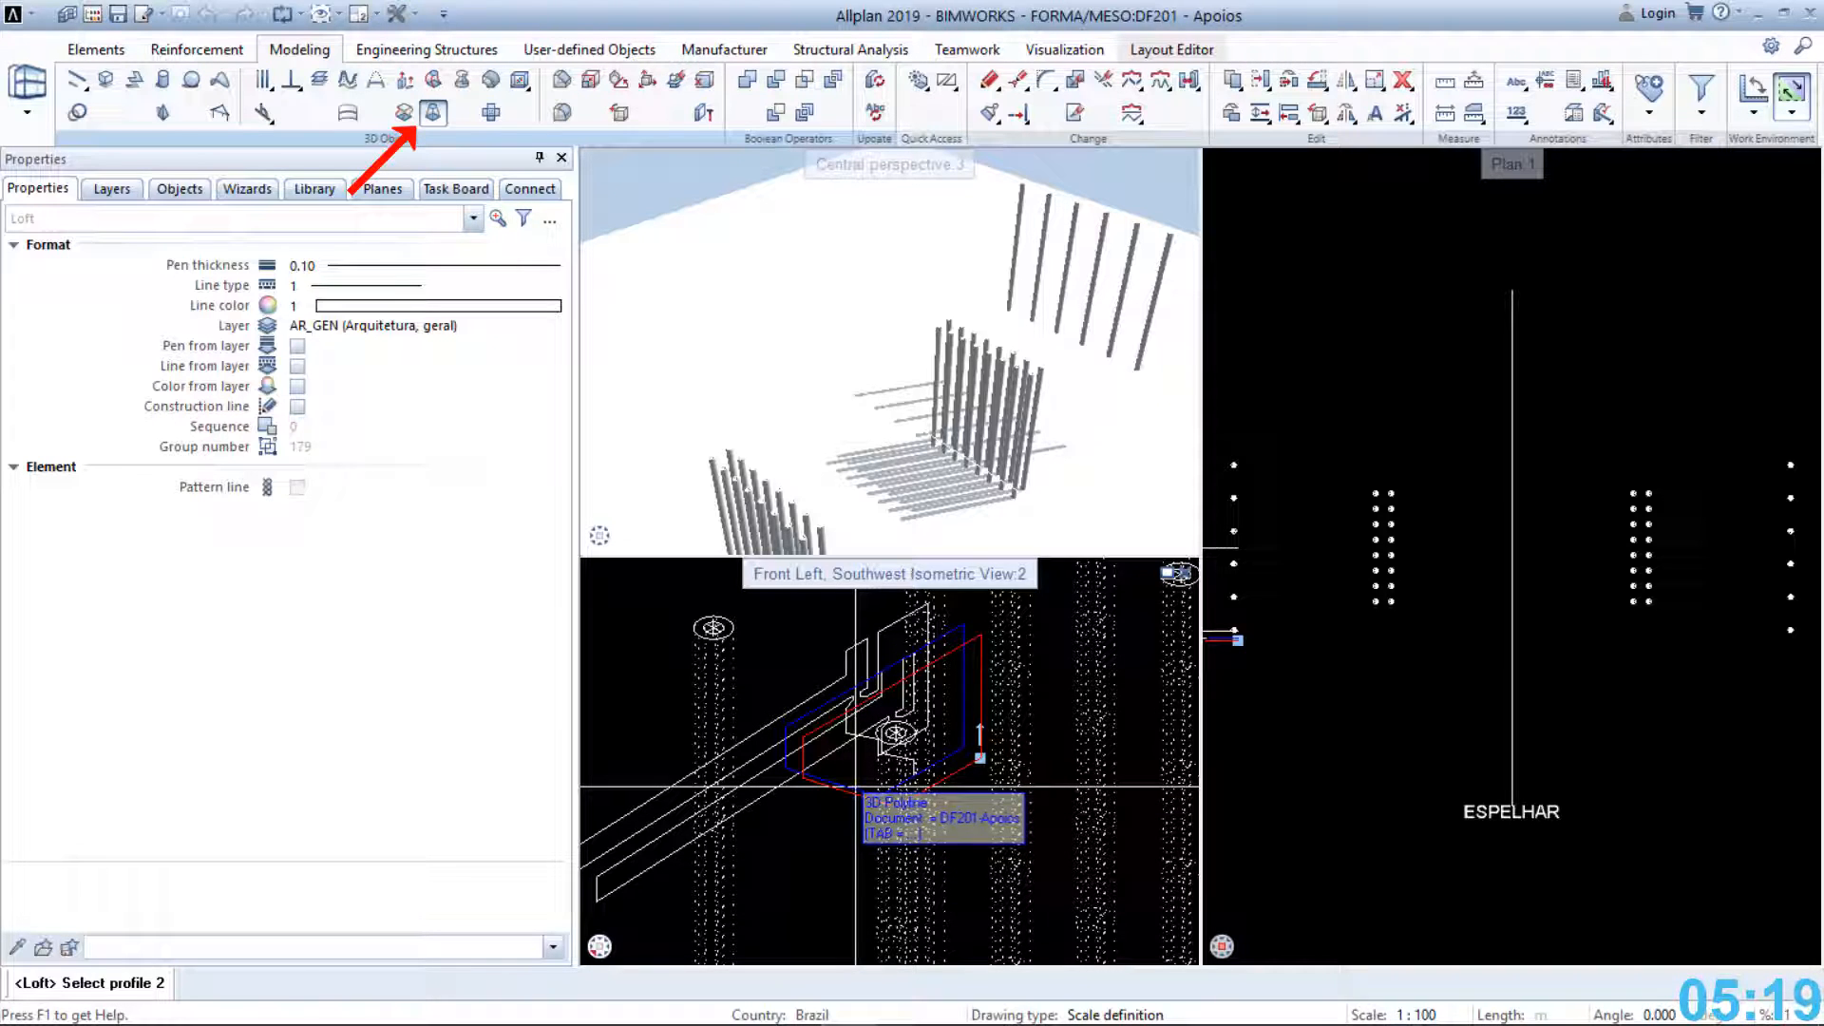
click(855, 787)
middle_drag(855, 787, 940, 823)
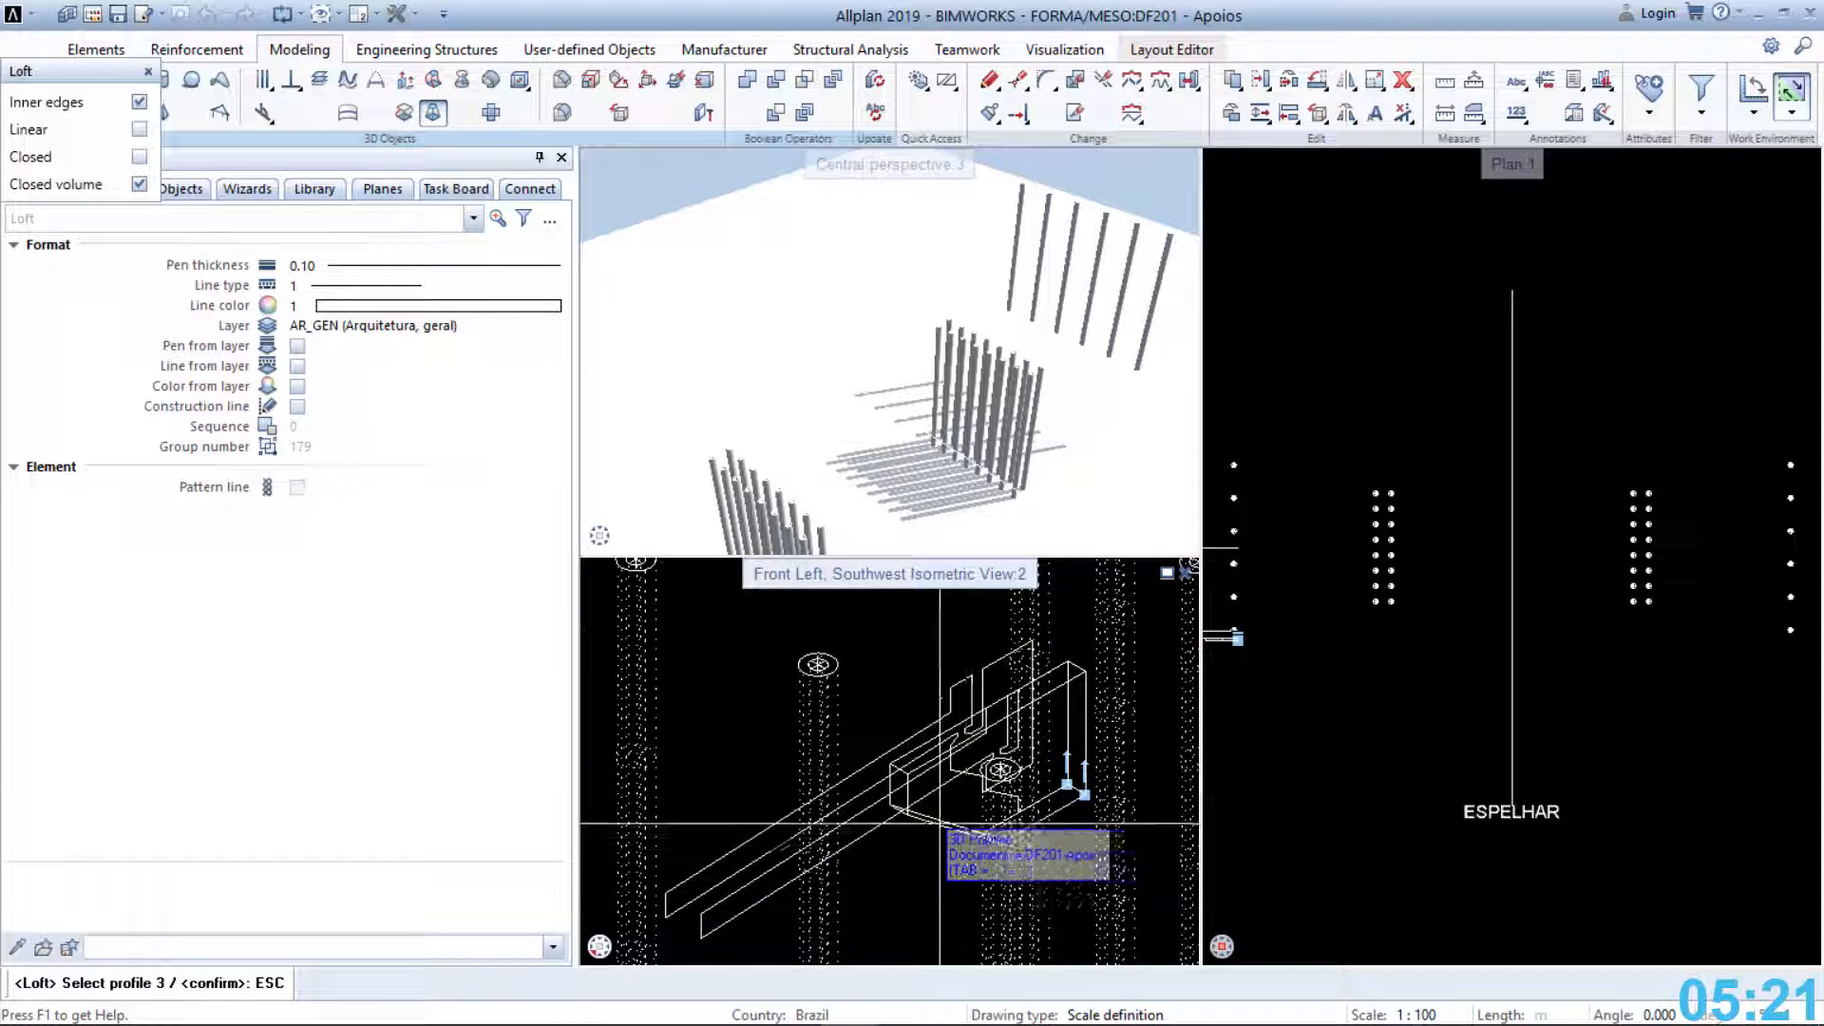
scroll(940, 822, up, 1)
key(Escape)
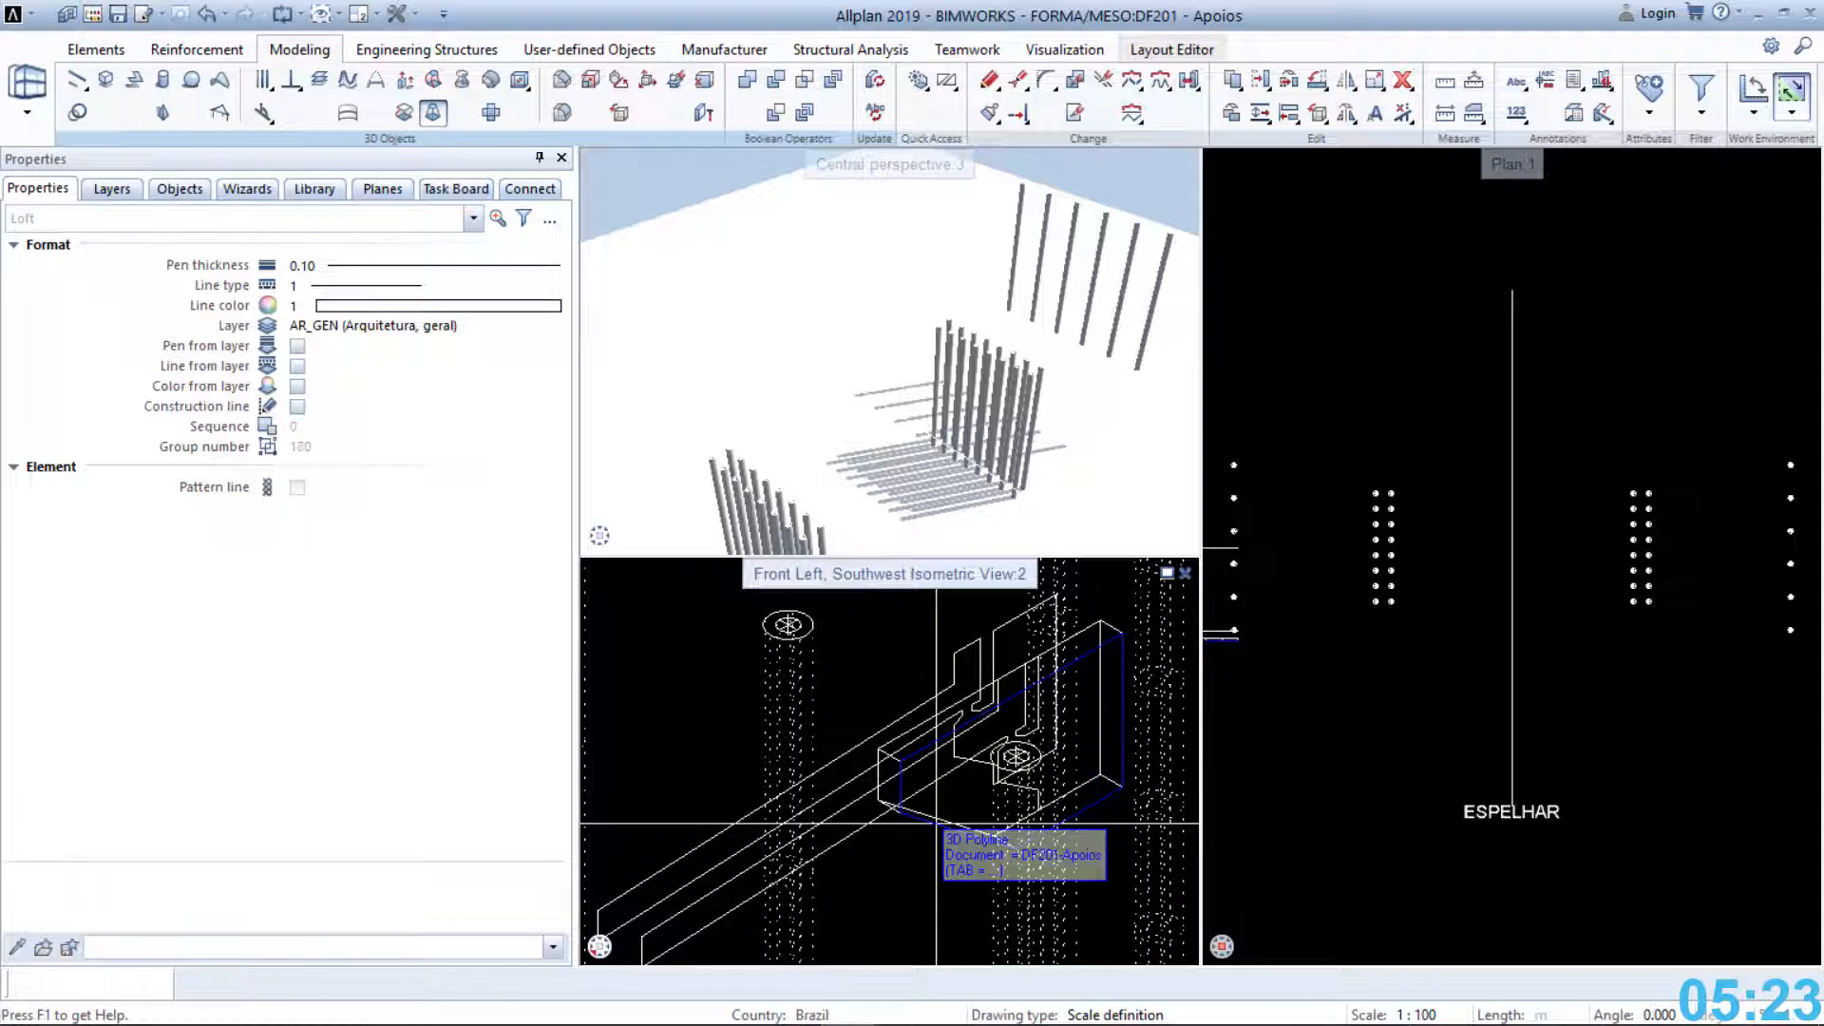
Loft the main abutment solid through its three stepped profiles from the near to the far end, using the Linear option
click(436, 113)
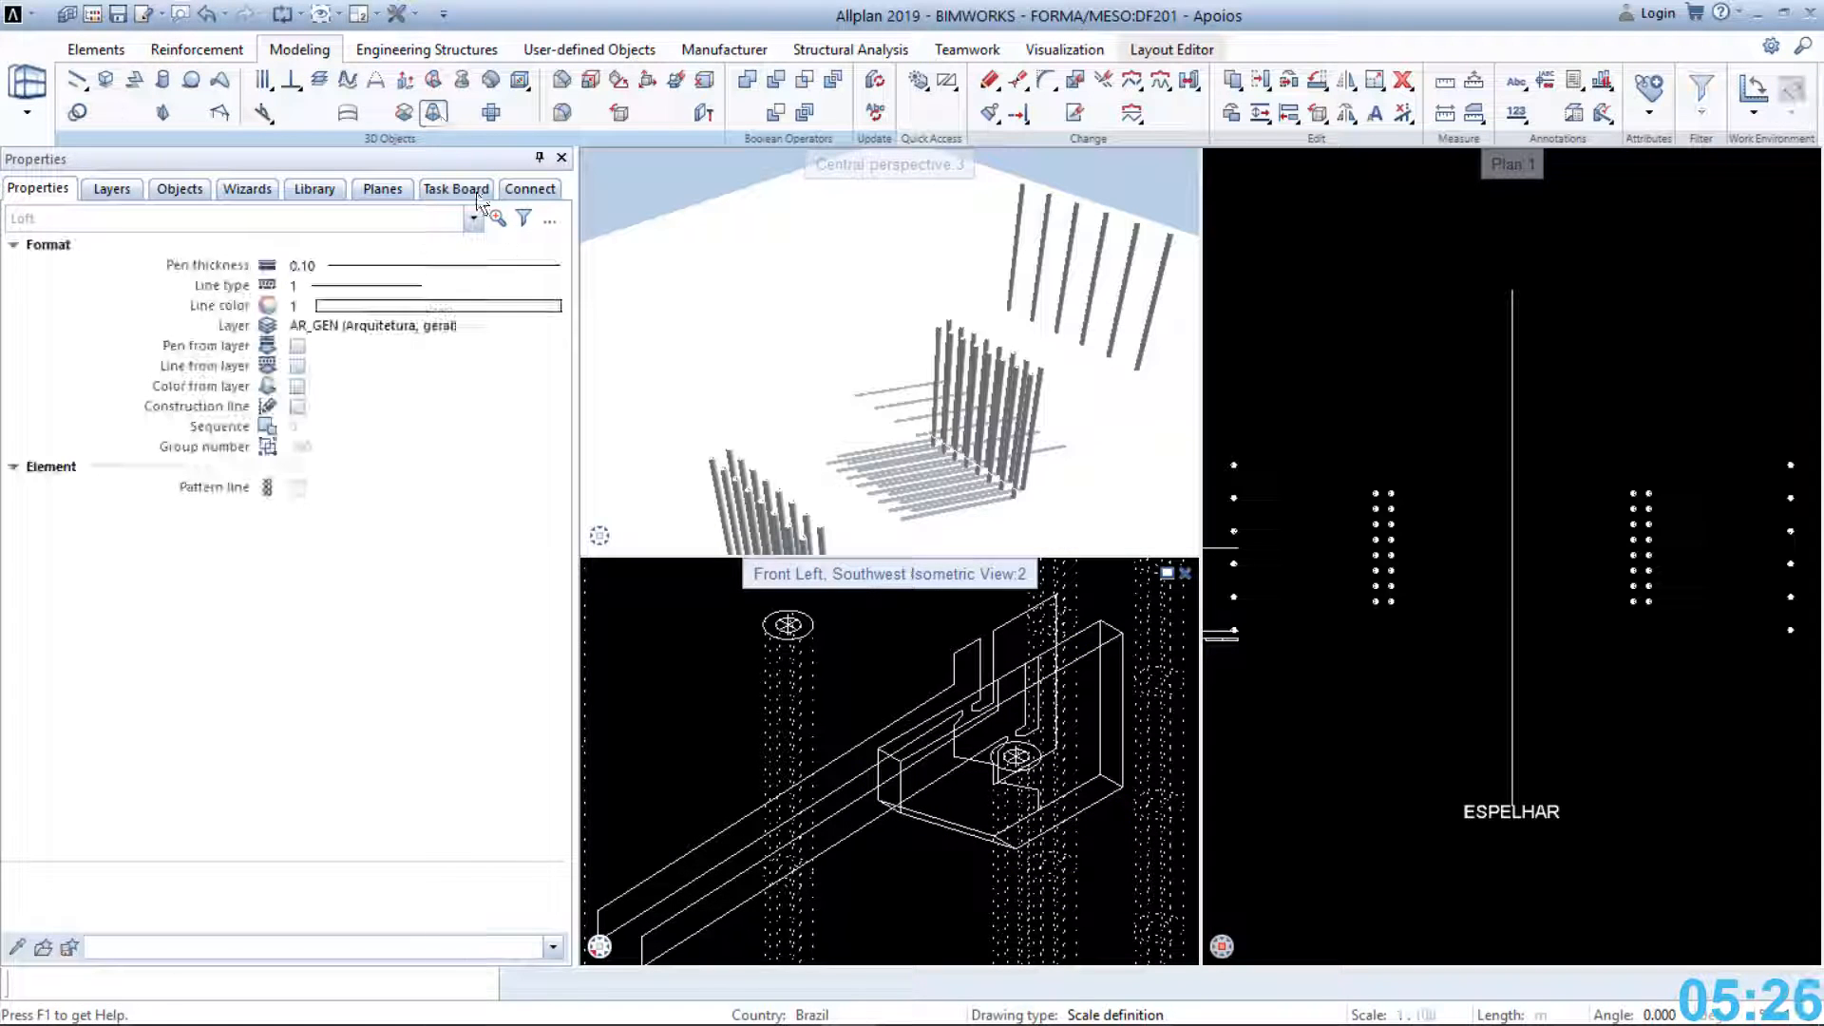
click(854, 789)
click(854, 788)
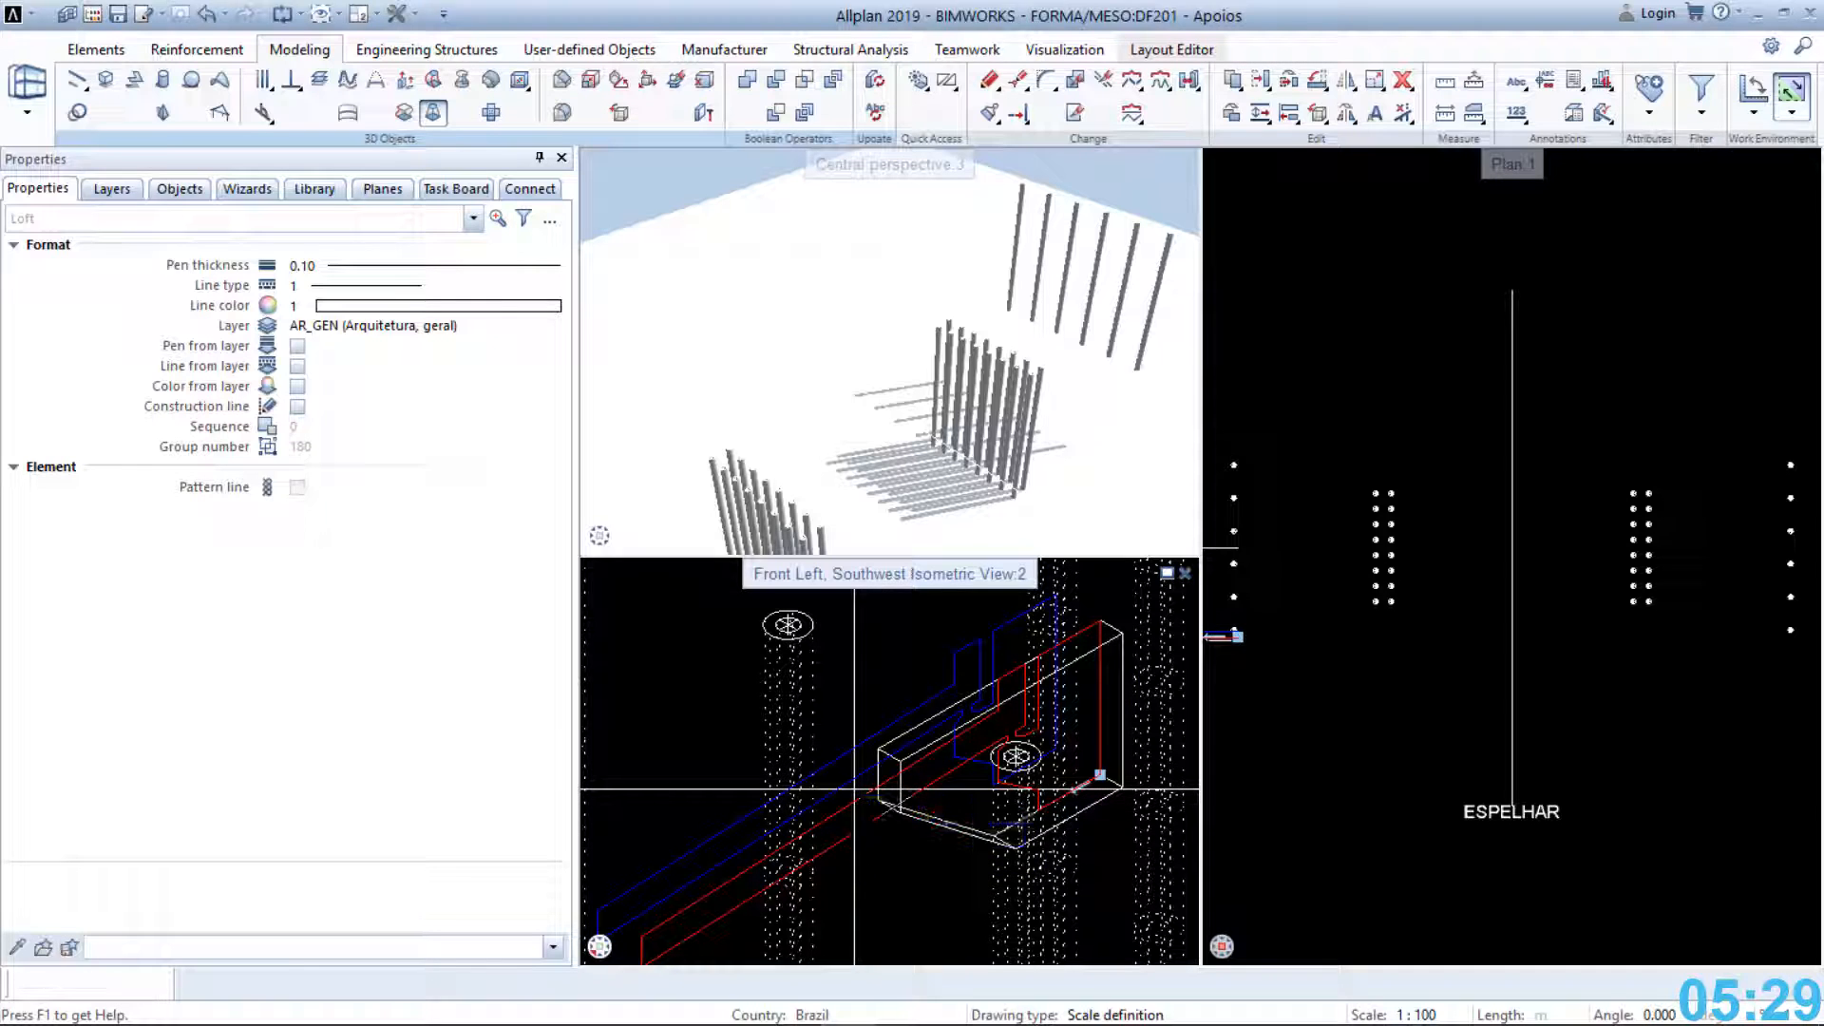
scroll(982, 754, down, 3)
scroll(696, 677, up, 3)
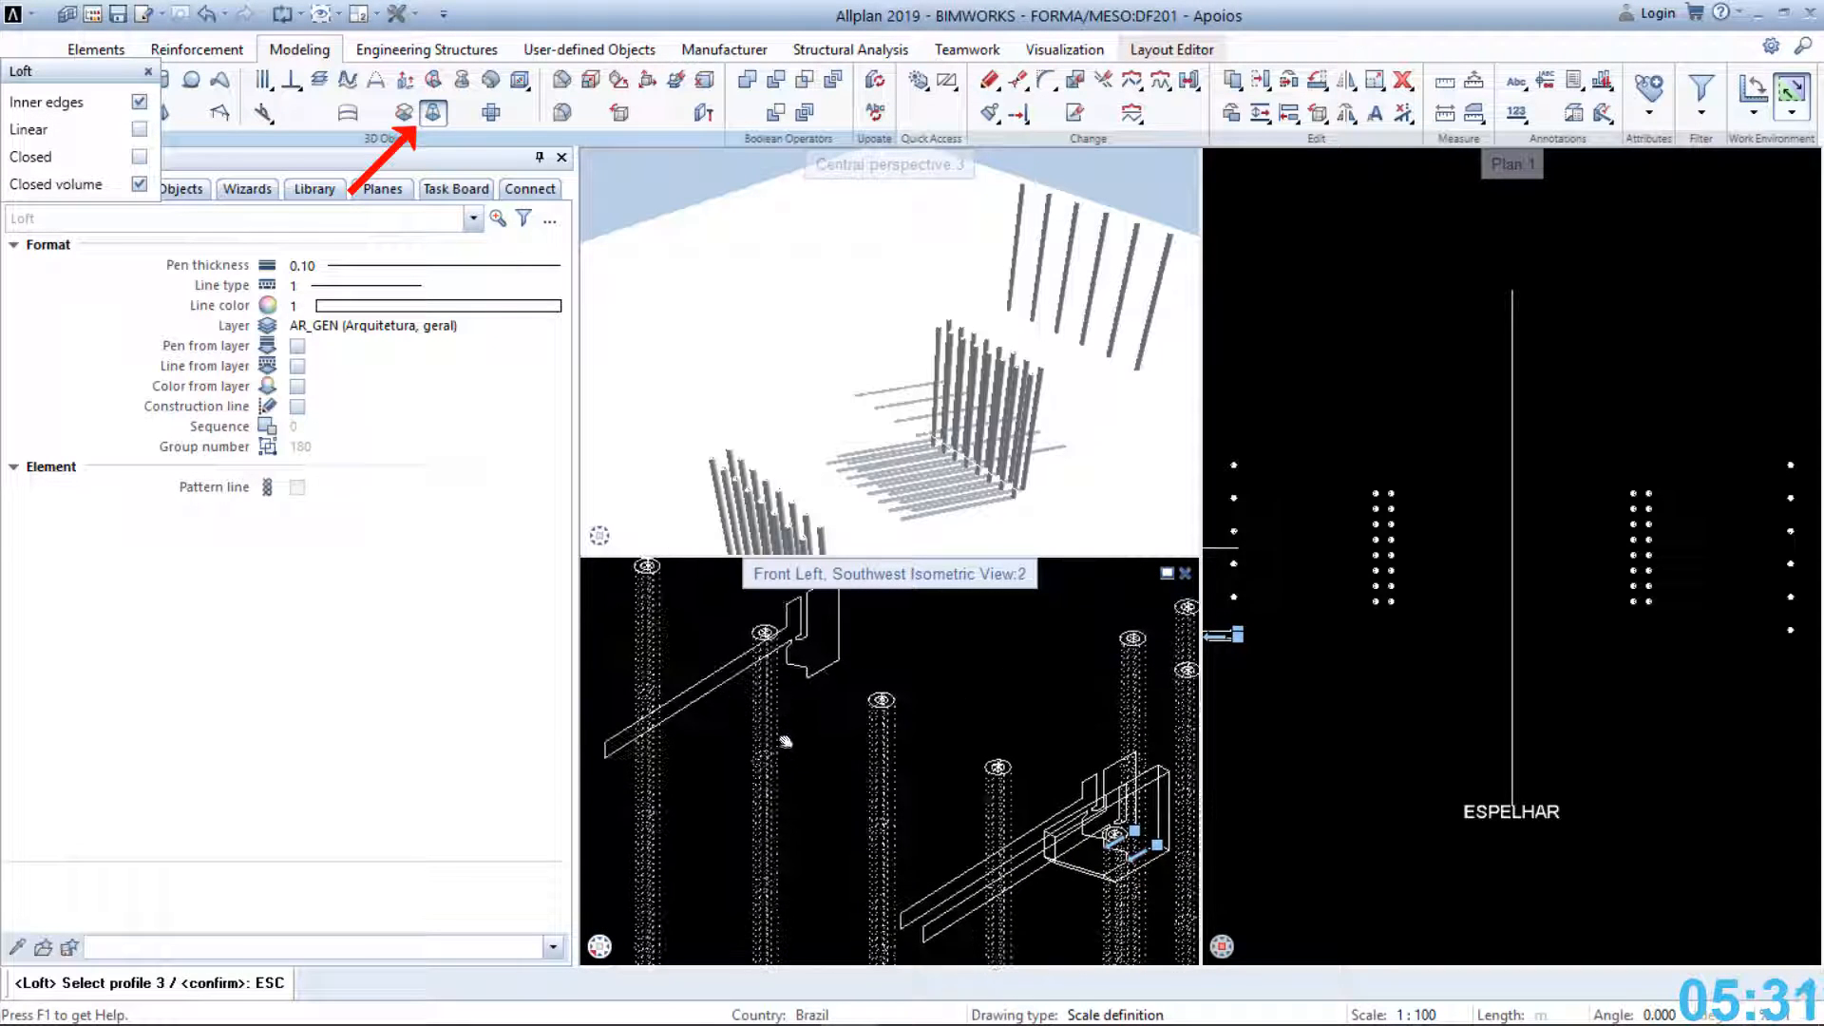
click(711, 696)
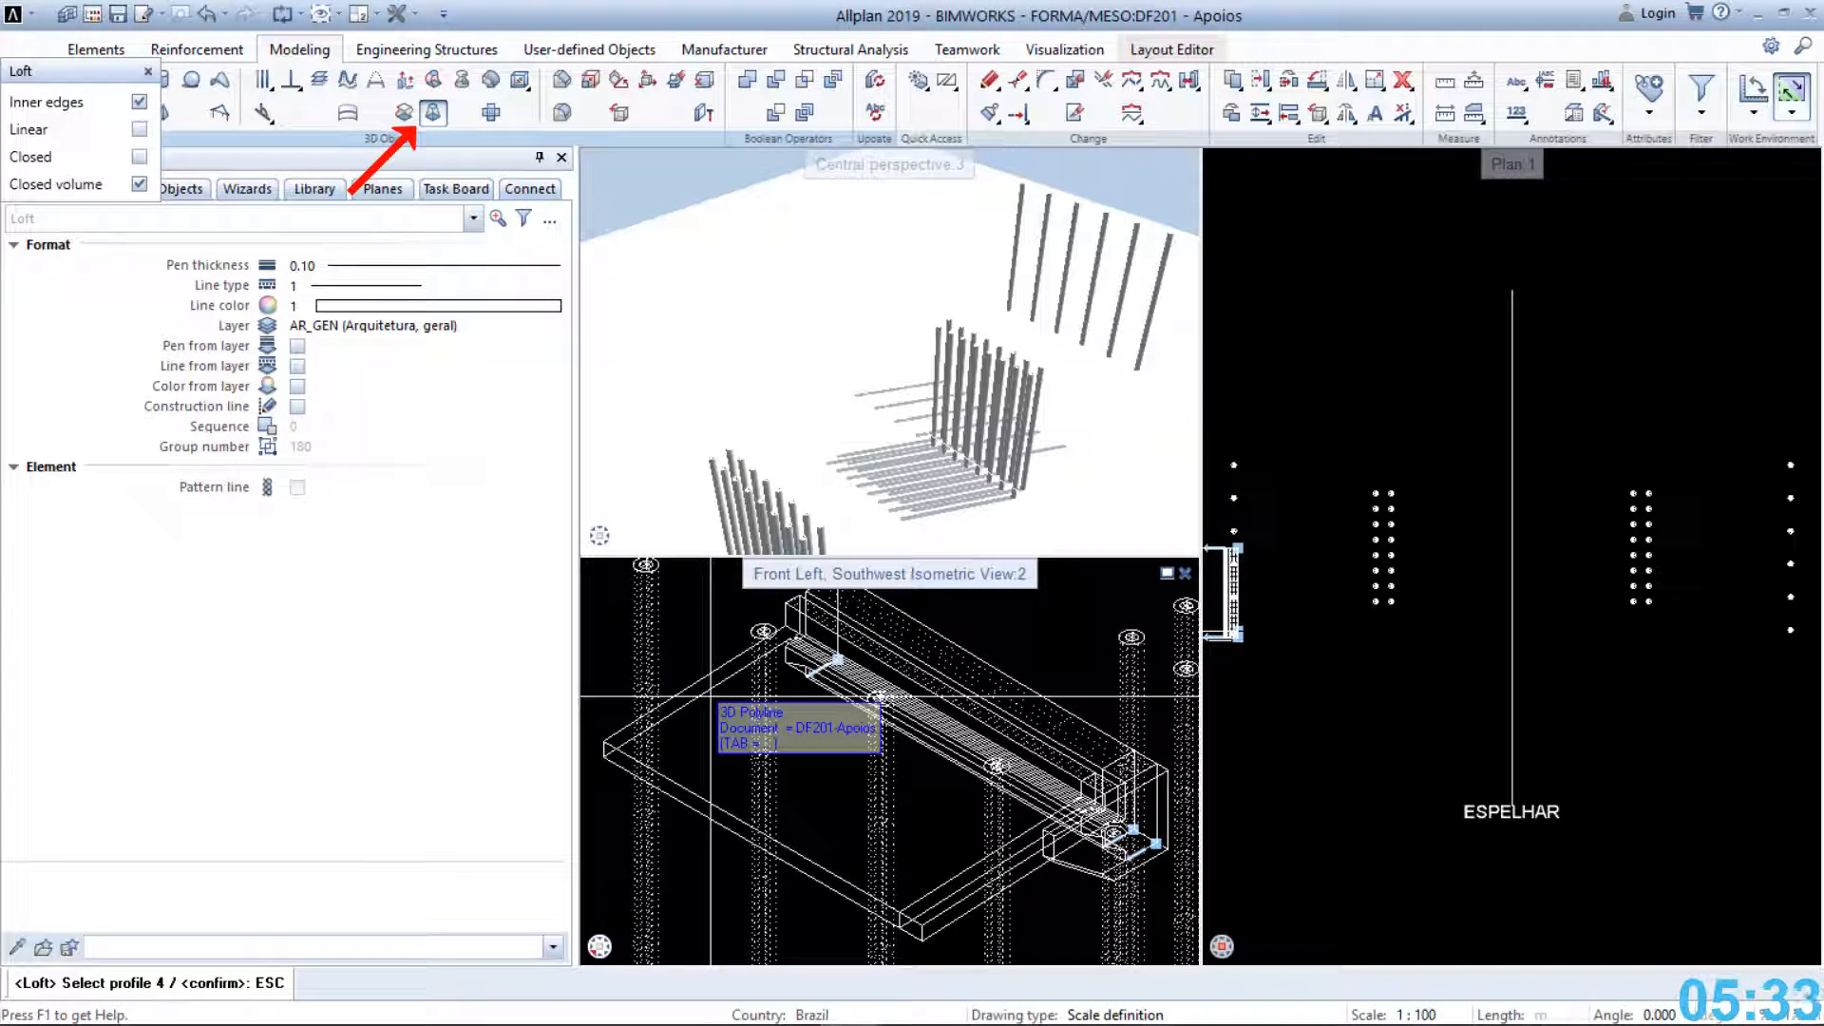
click(139, 129)
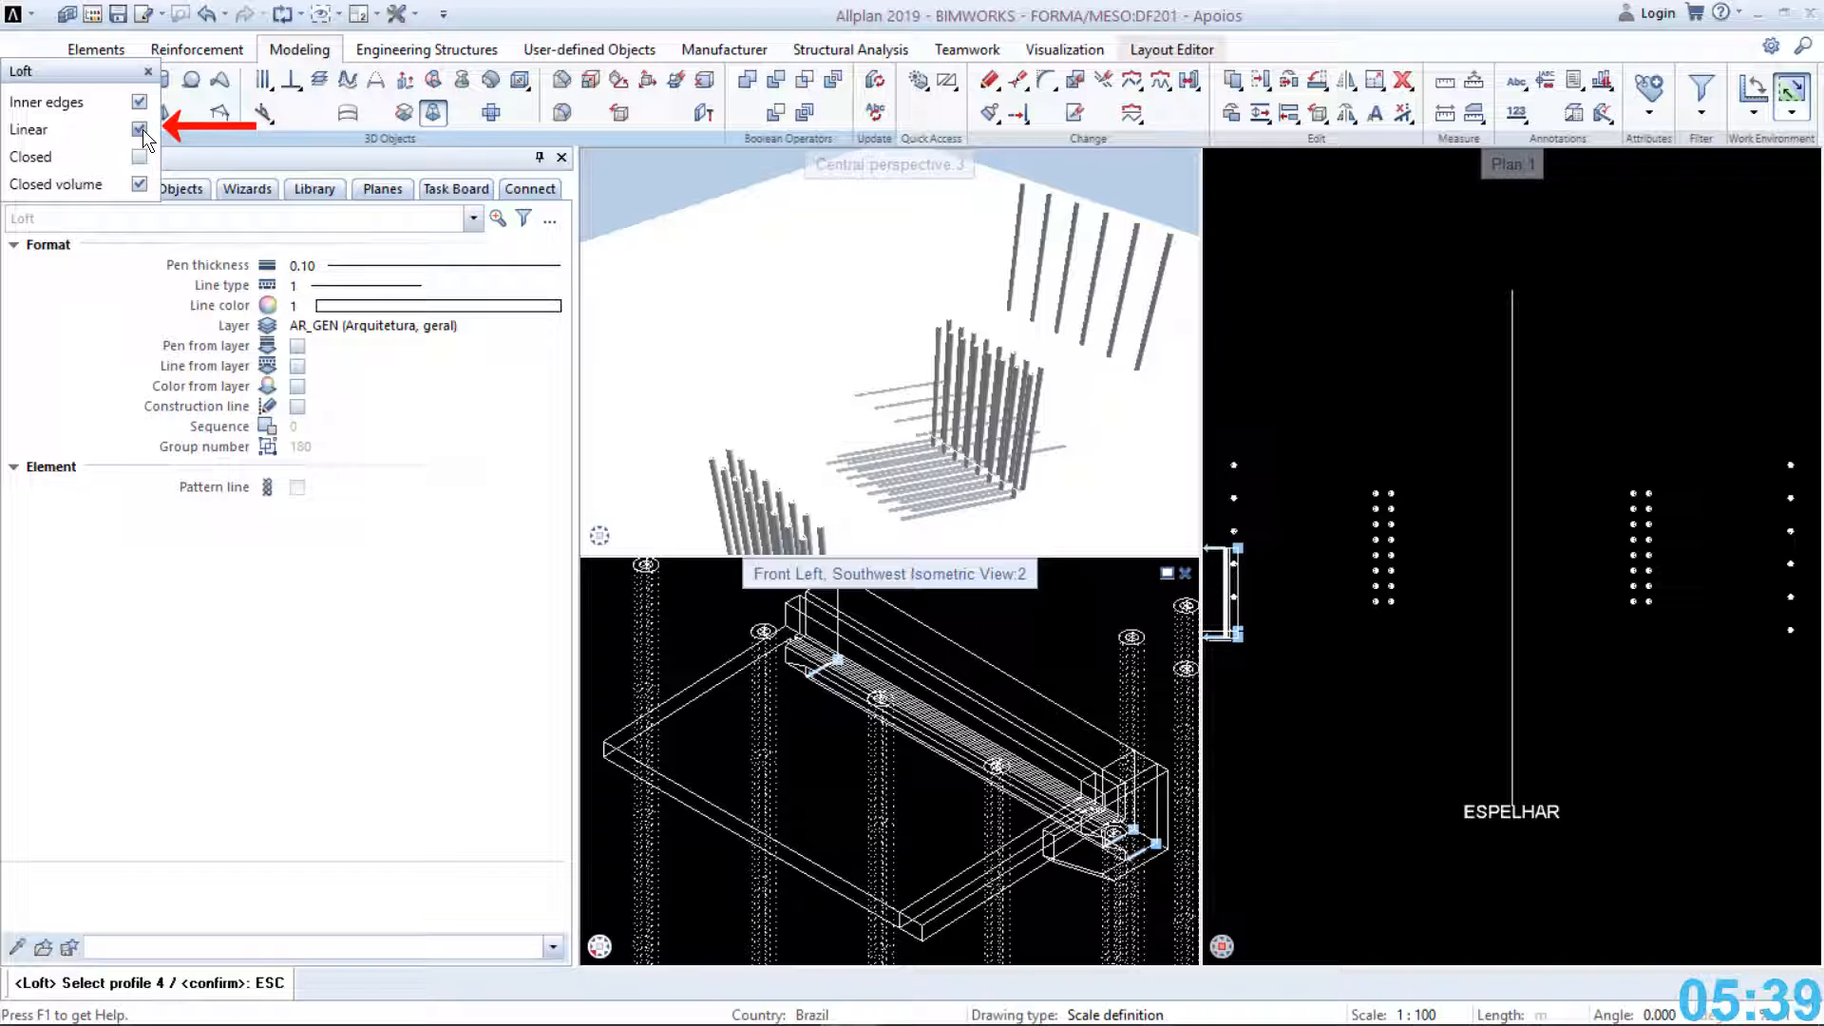
key(Escape)
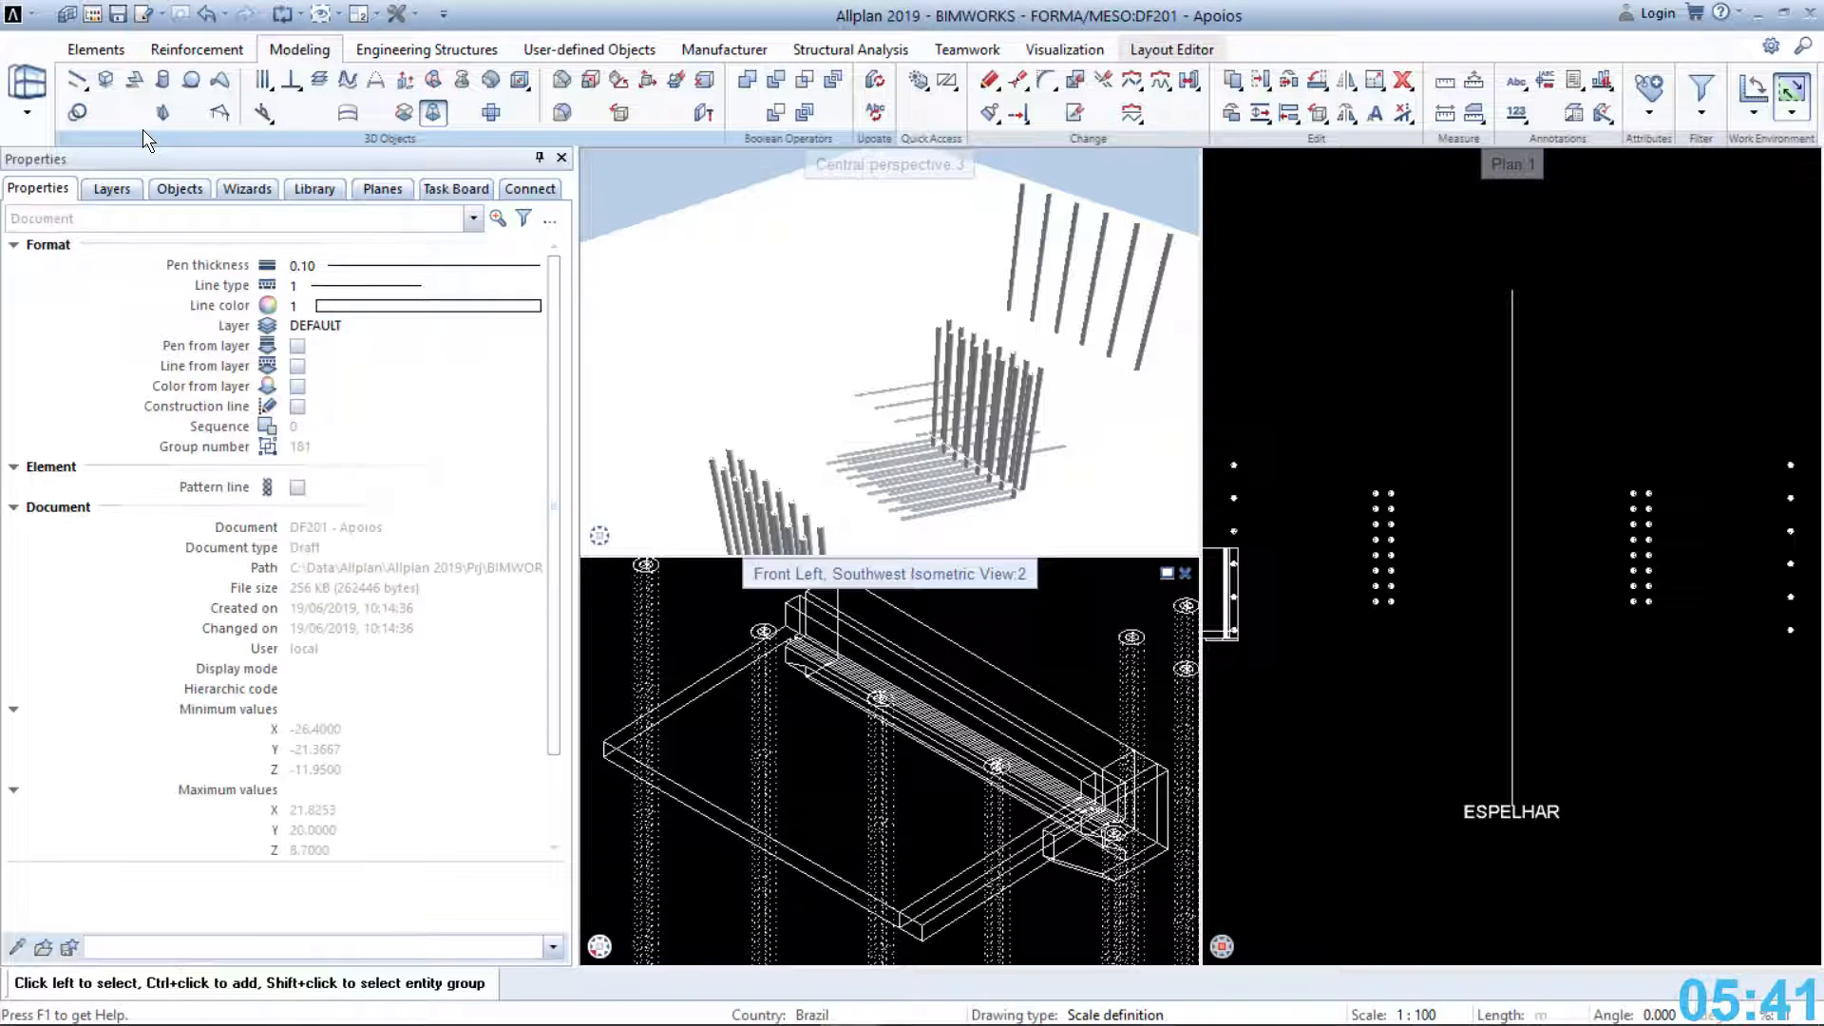
Unite the wing wall and the main abutment body into a single solid
click(733, 84)
scroll(1043, 882, up, 3)
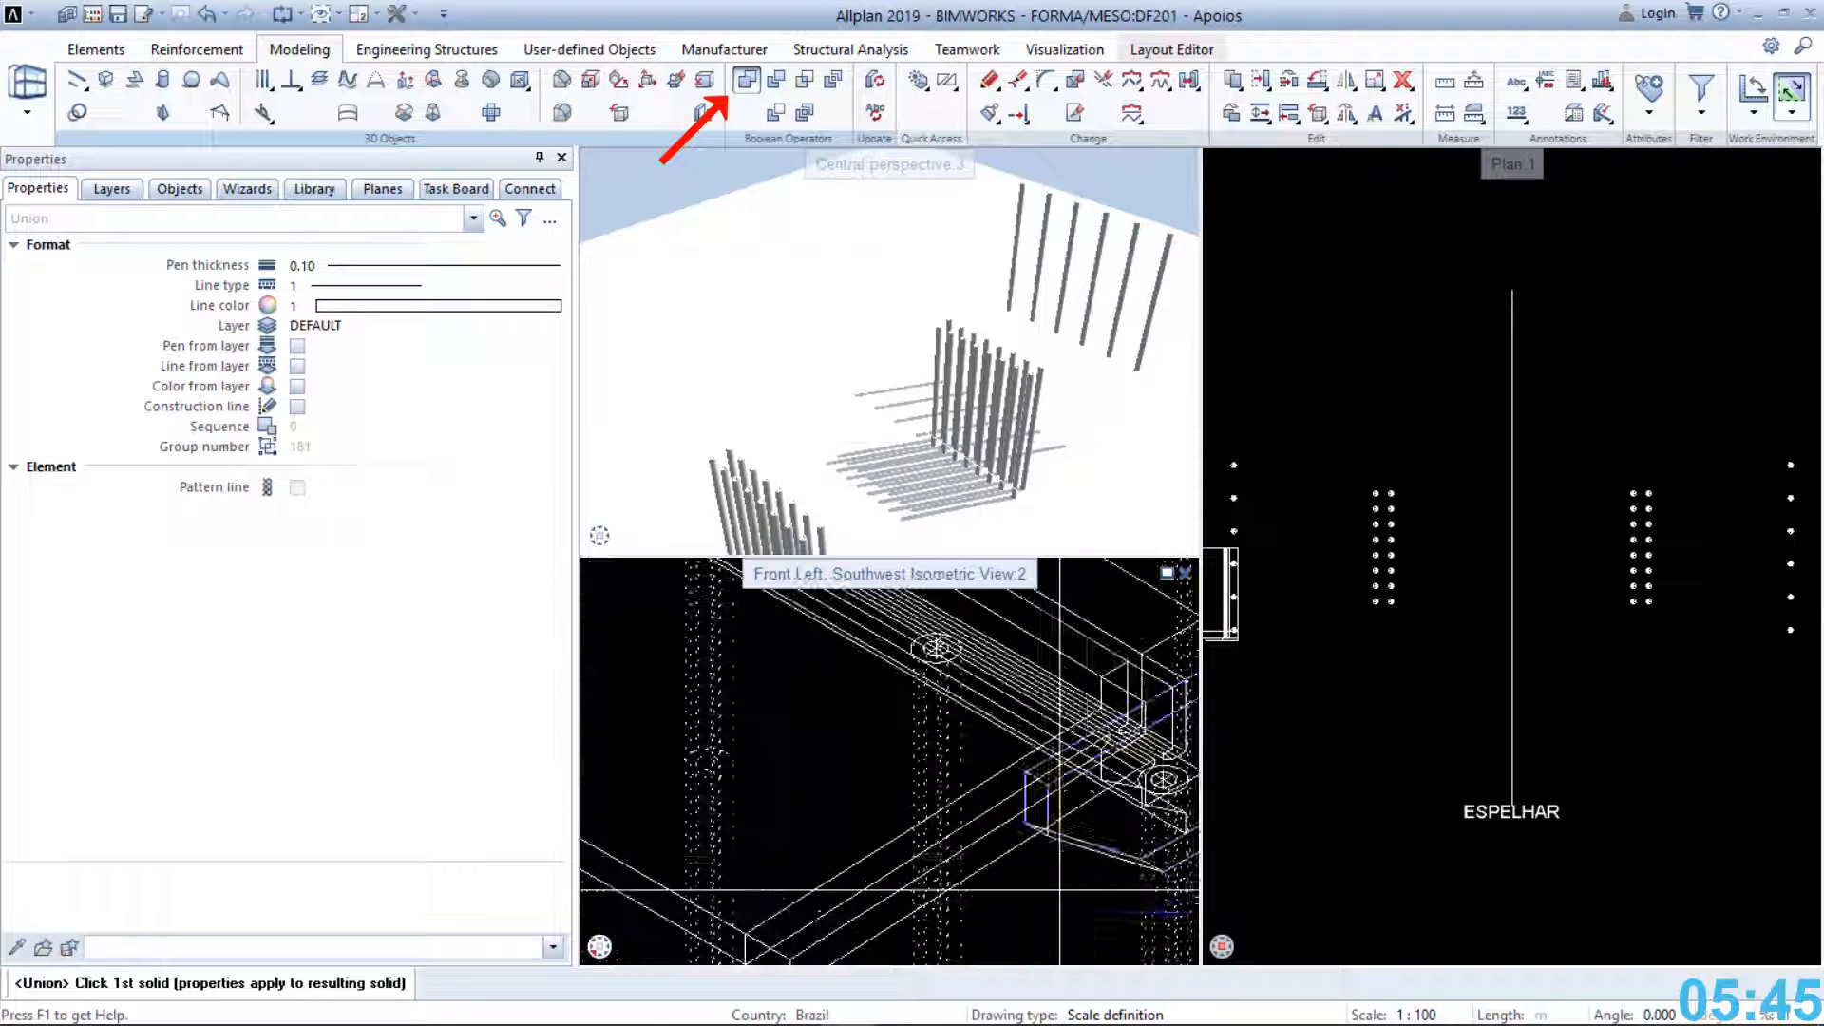
click(1093, 849)
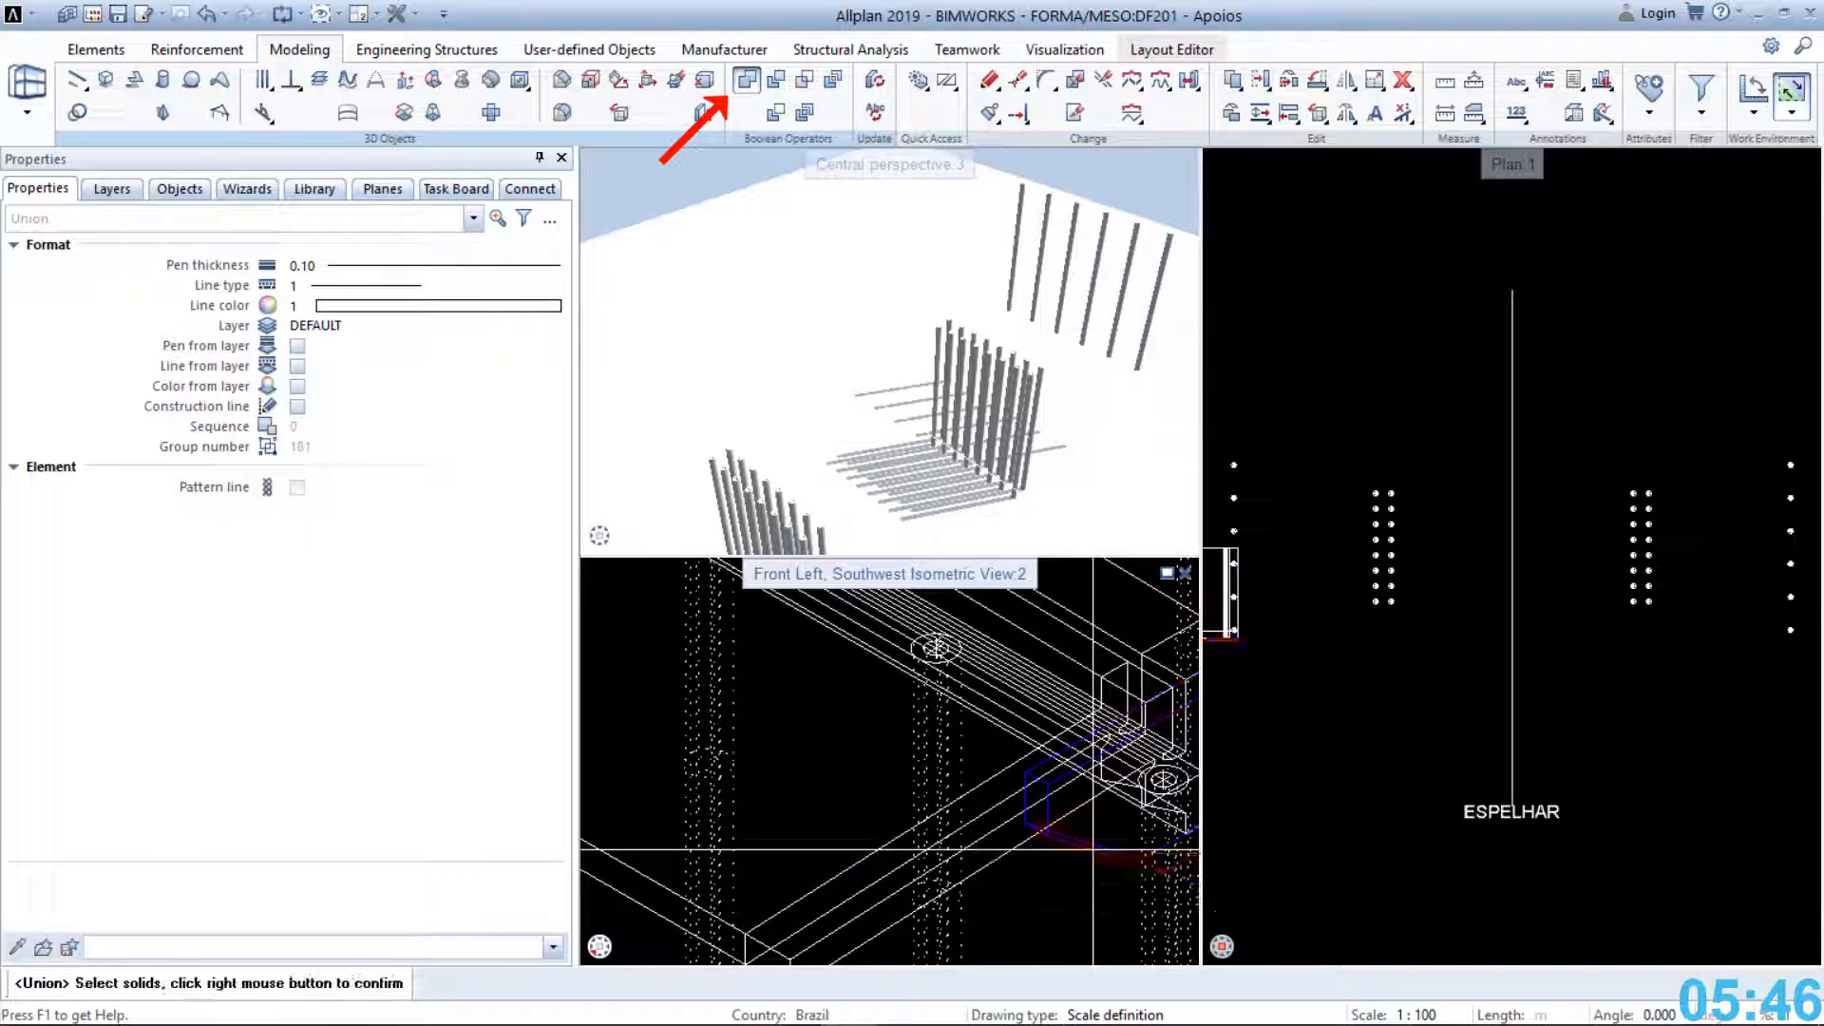
click(1023, 851)
scroll(1021, 860, down, 3)
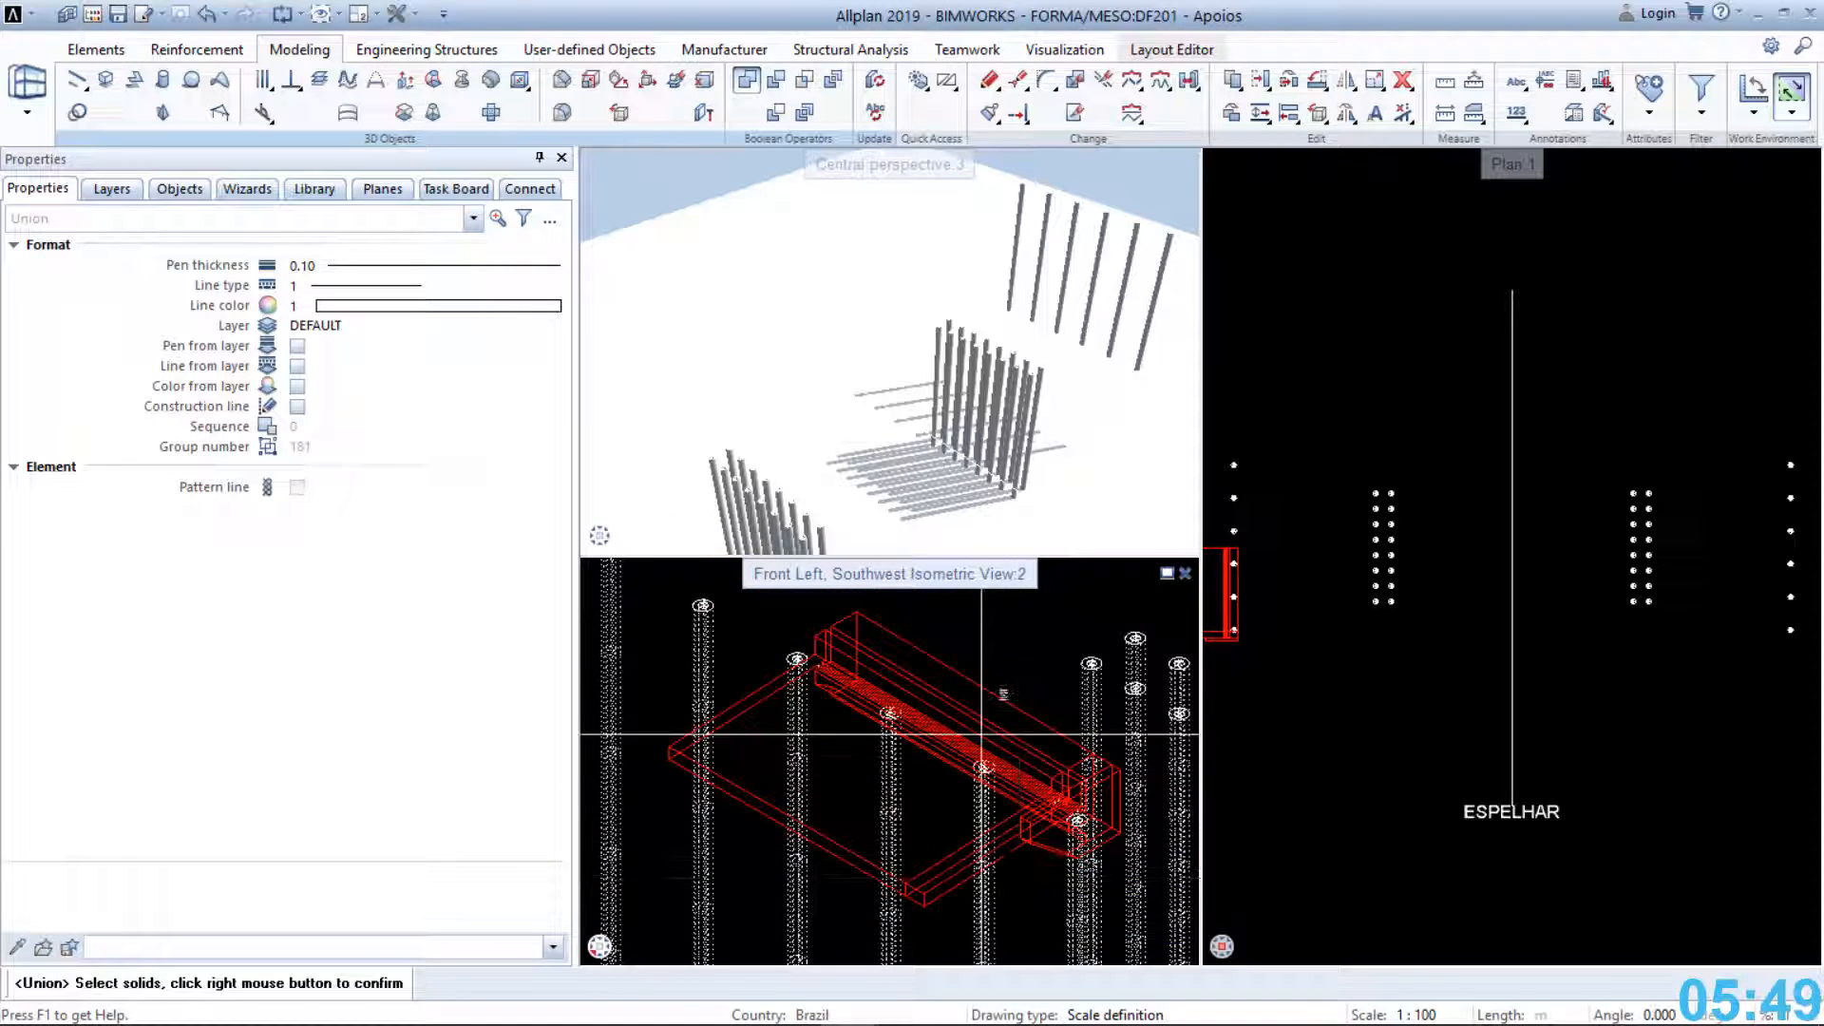
right_click(1018, 641)
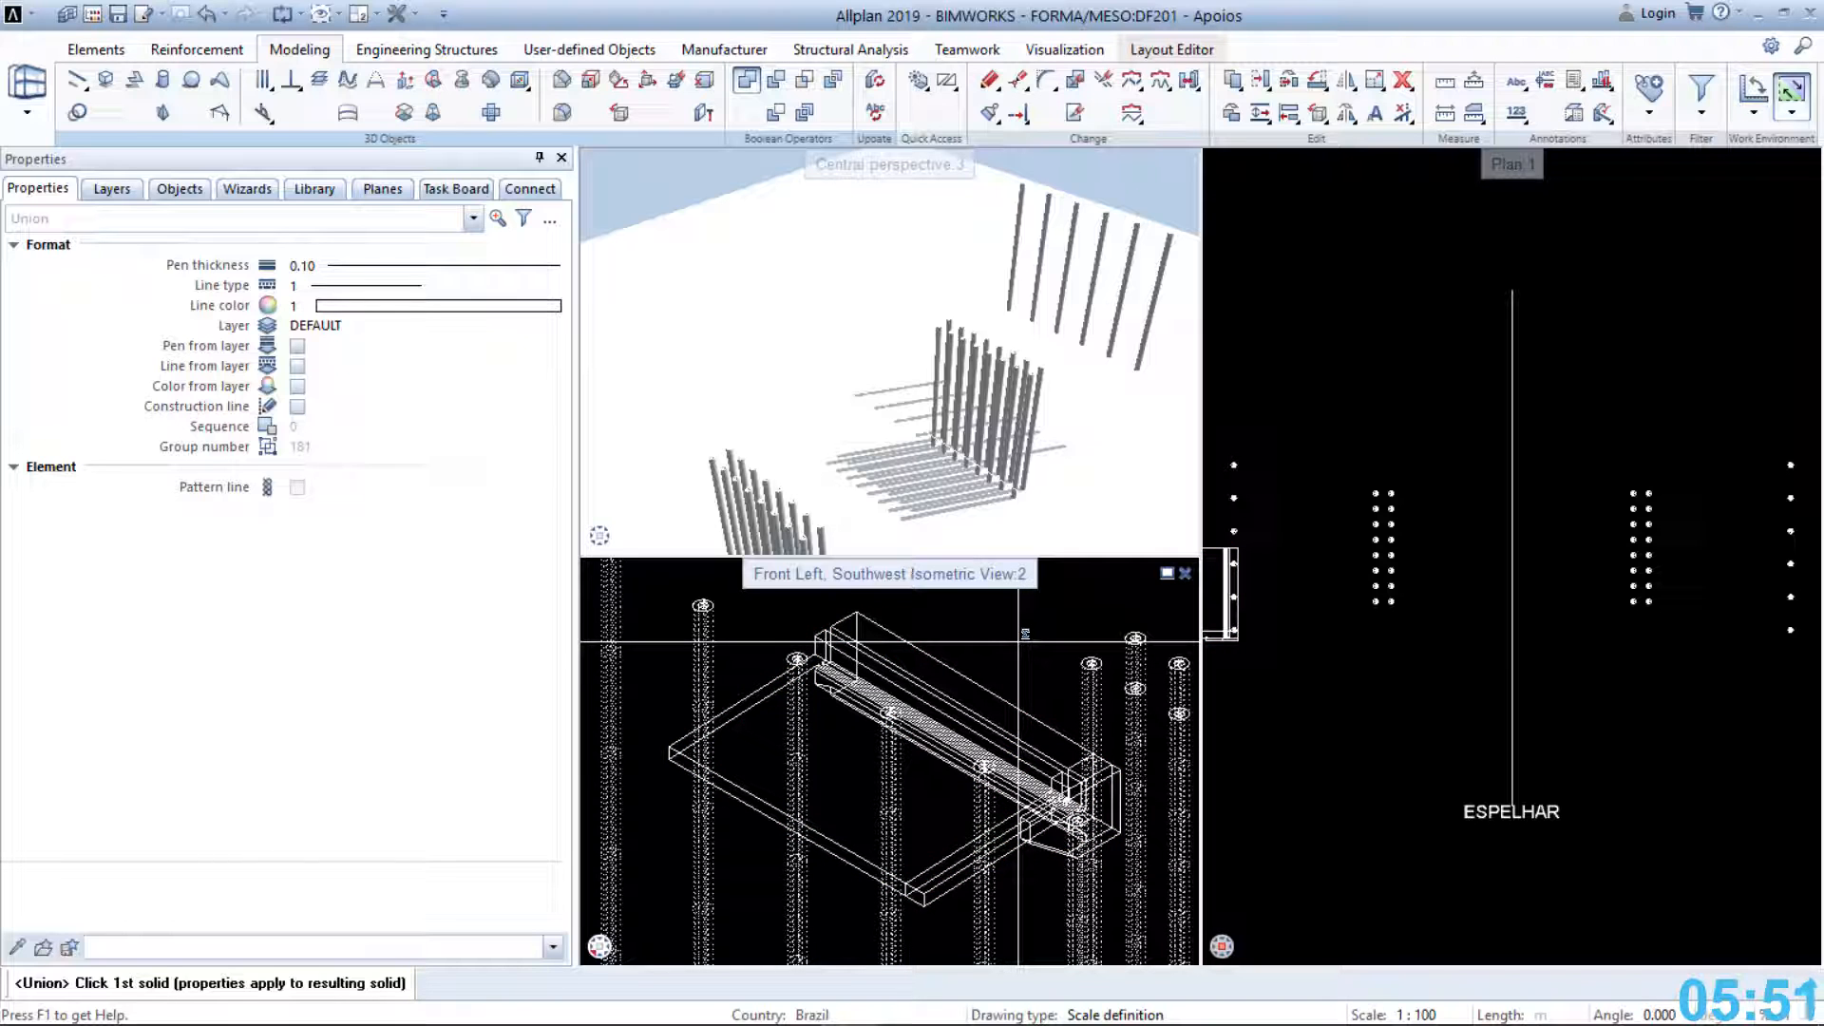
key(Escape)
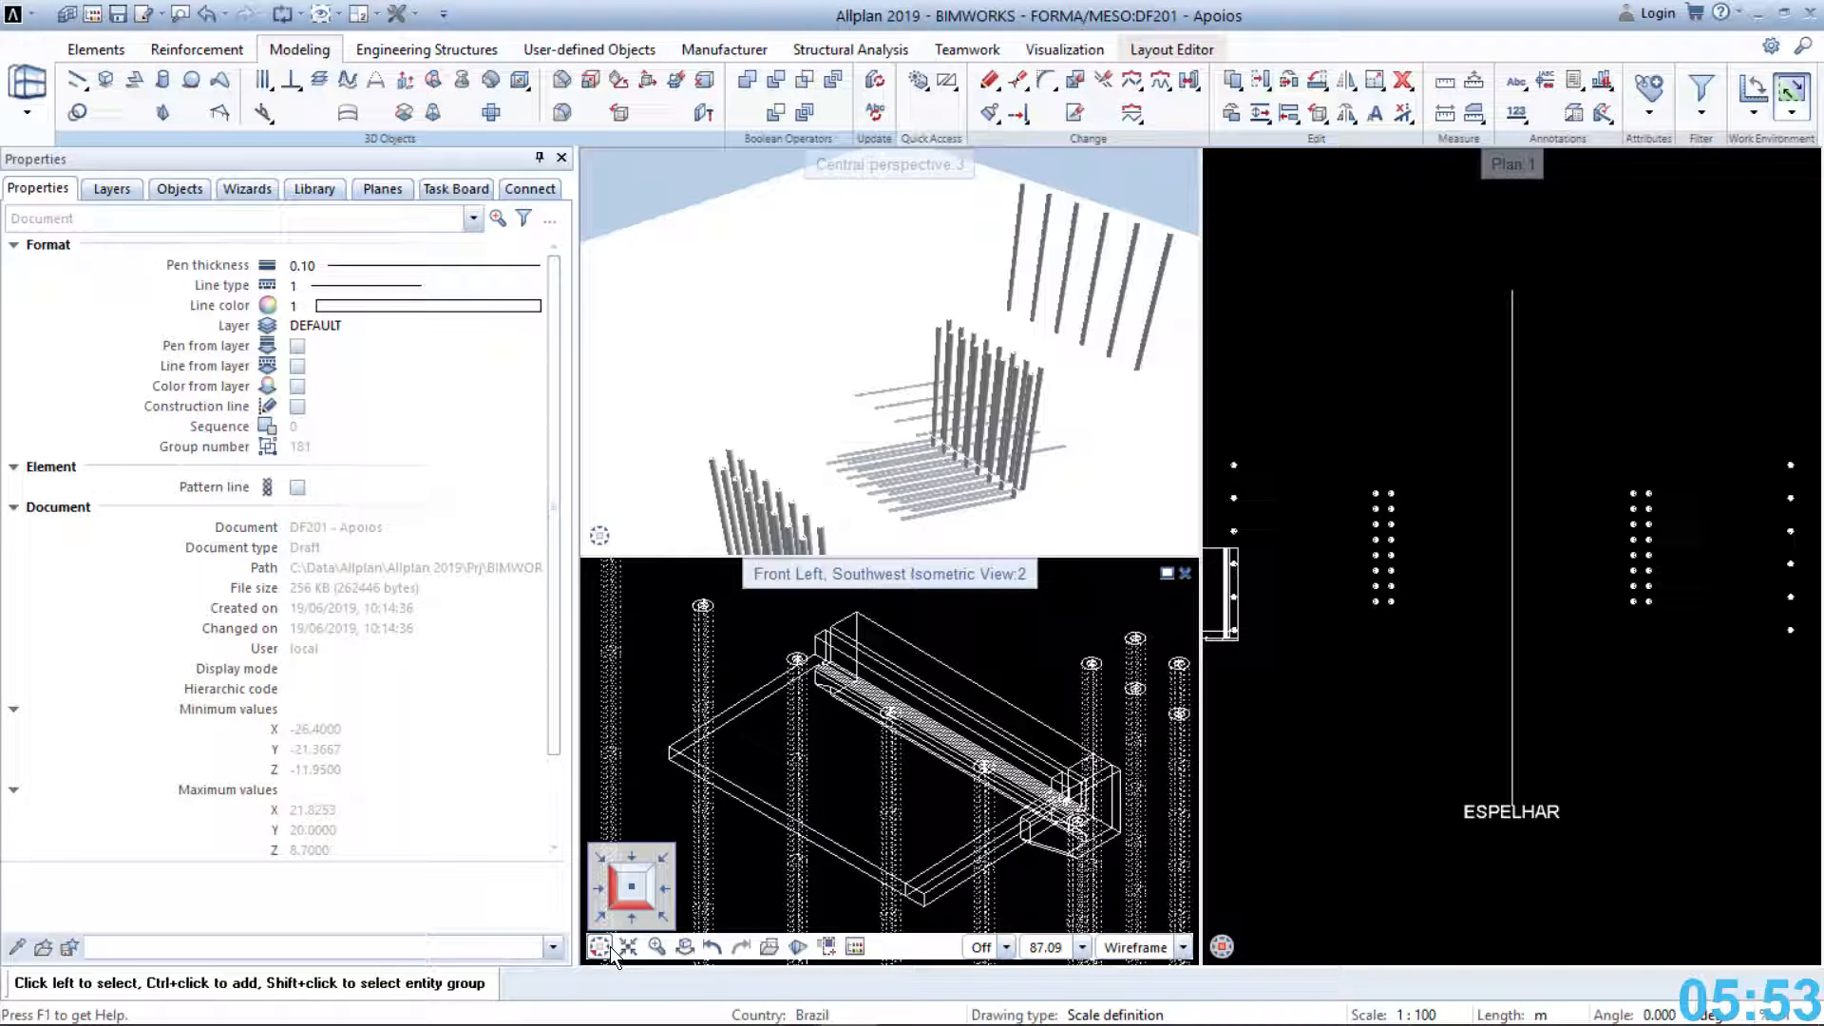
In the front elevation, subtract the single row of piles beneath the abutment from its solid, retaining the piles, and restore the southwest isometric view
click(629, 921)
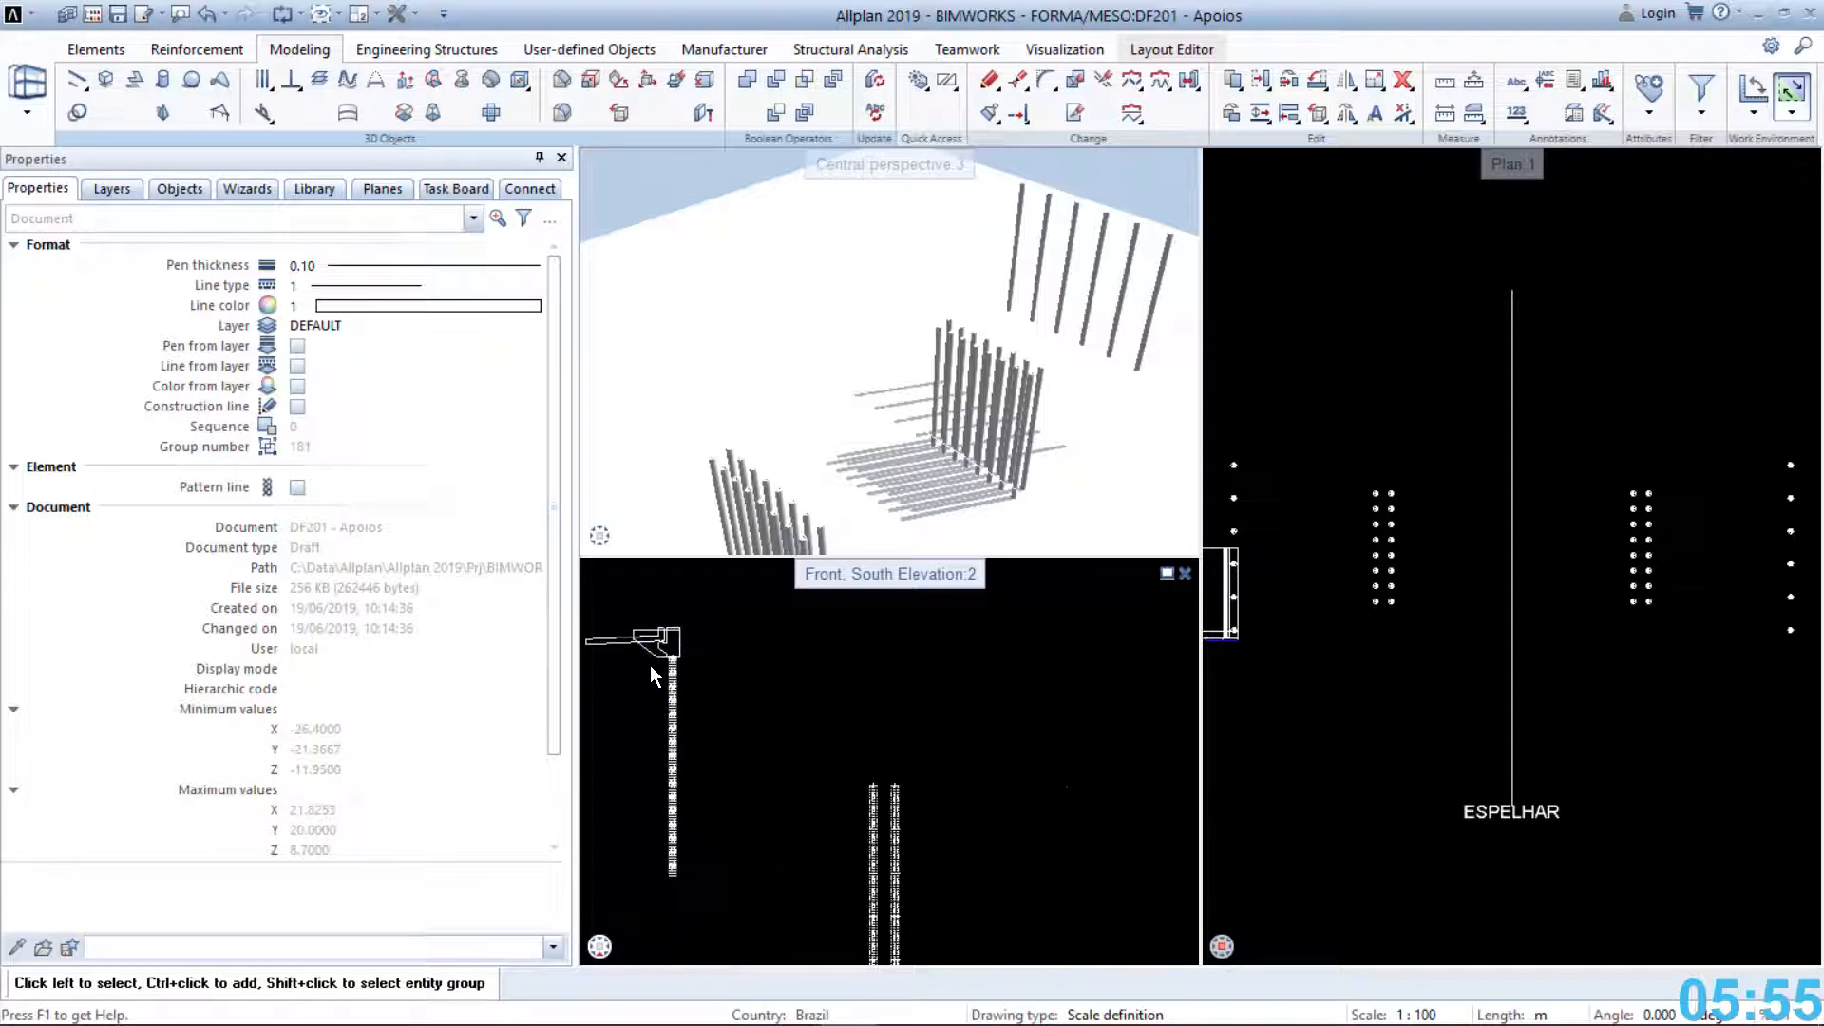
scroll(650, 665, up, 5)
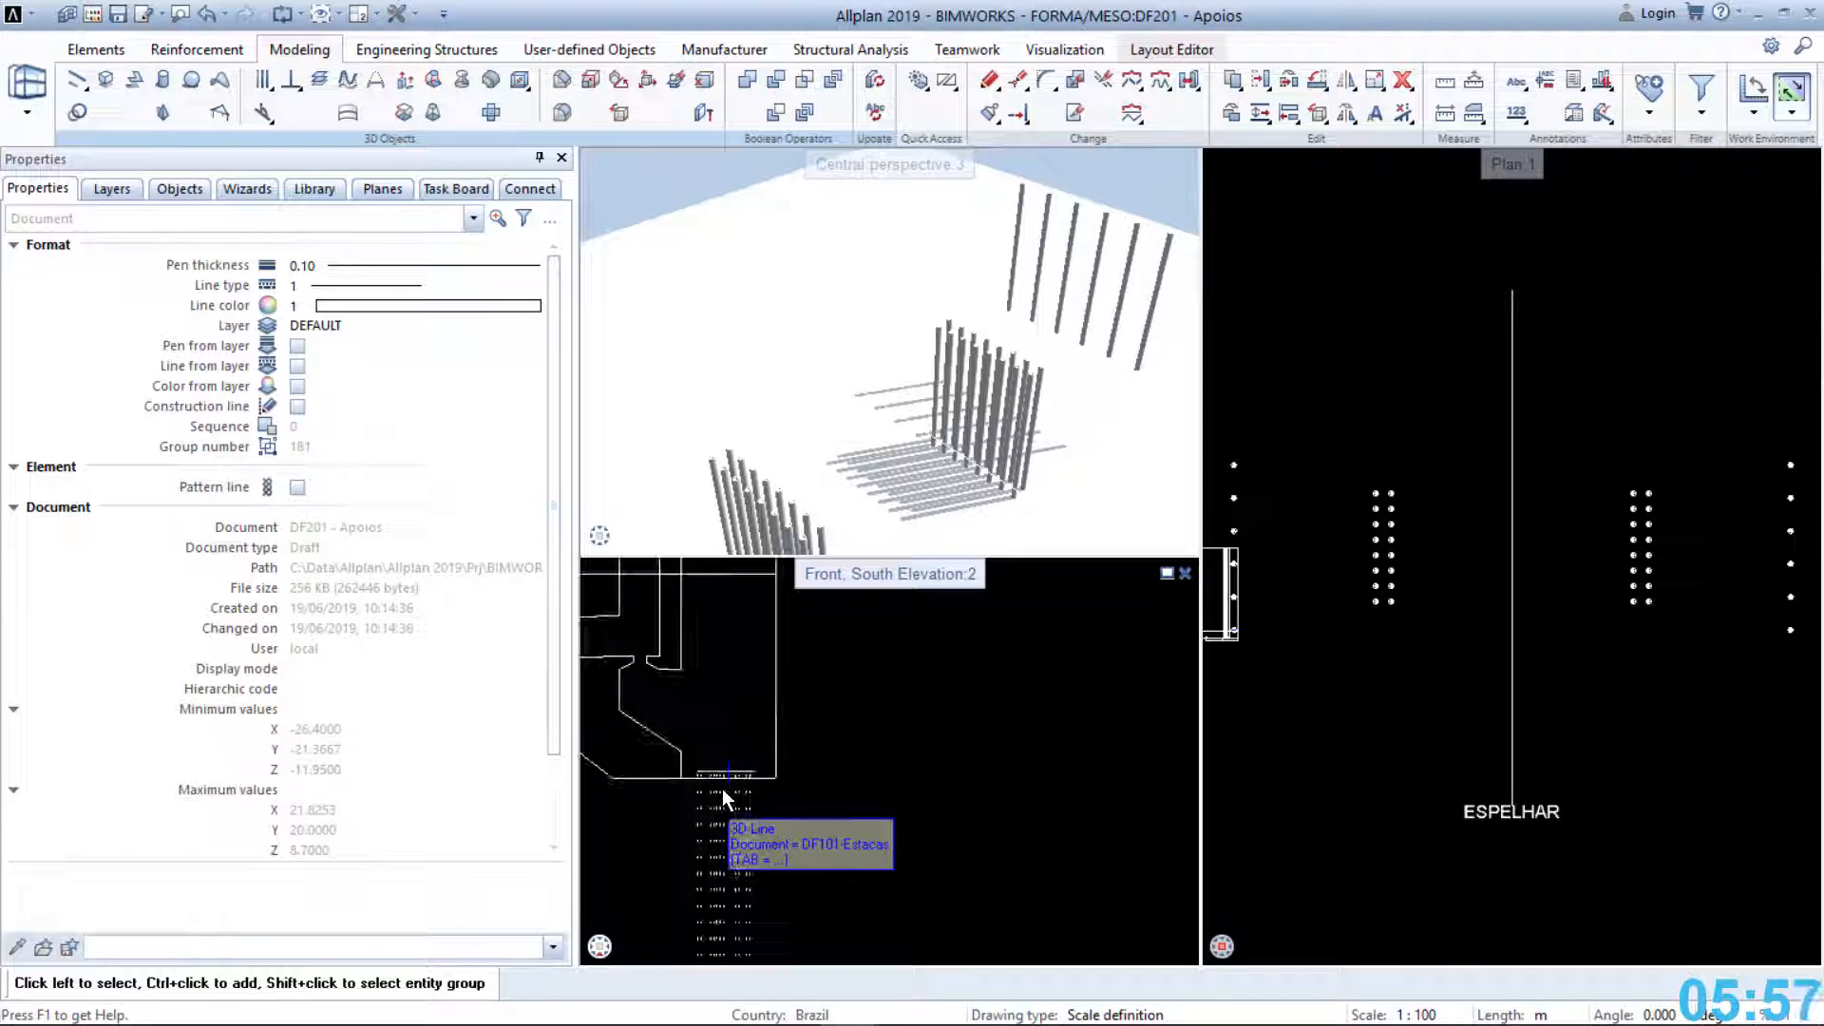
click(774, 83)
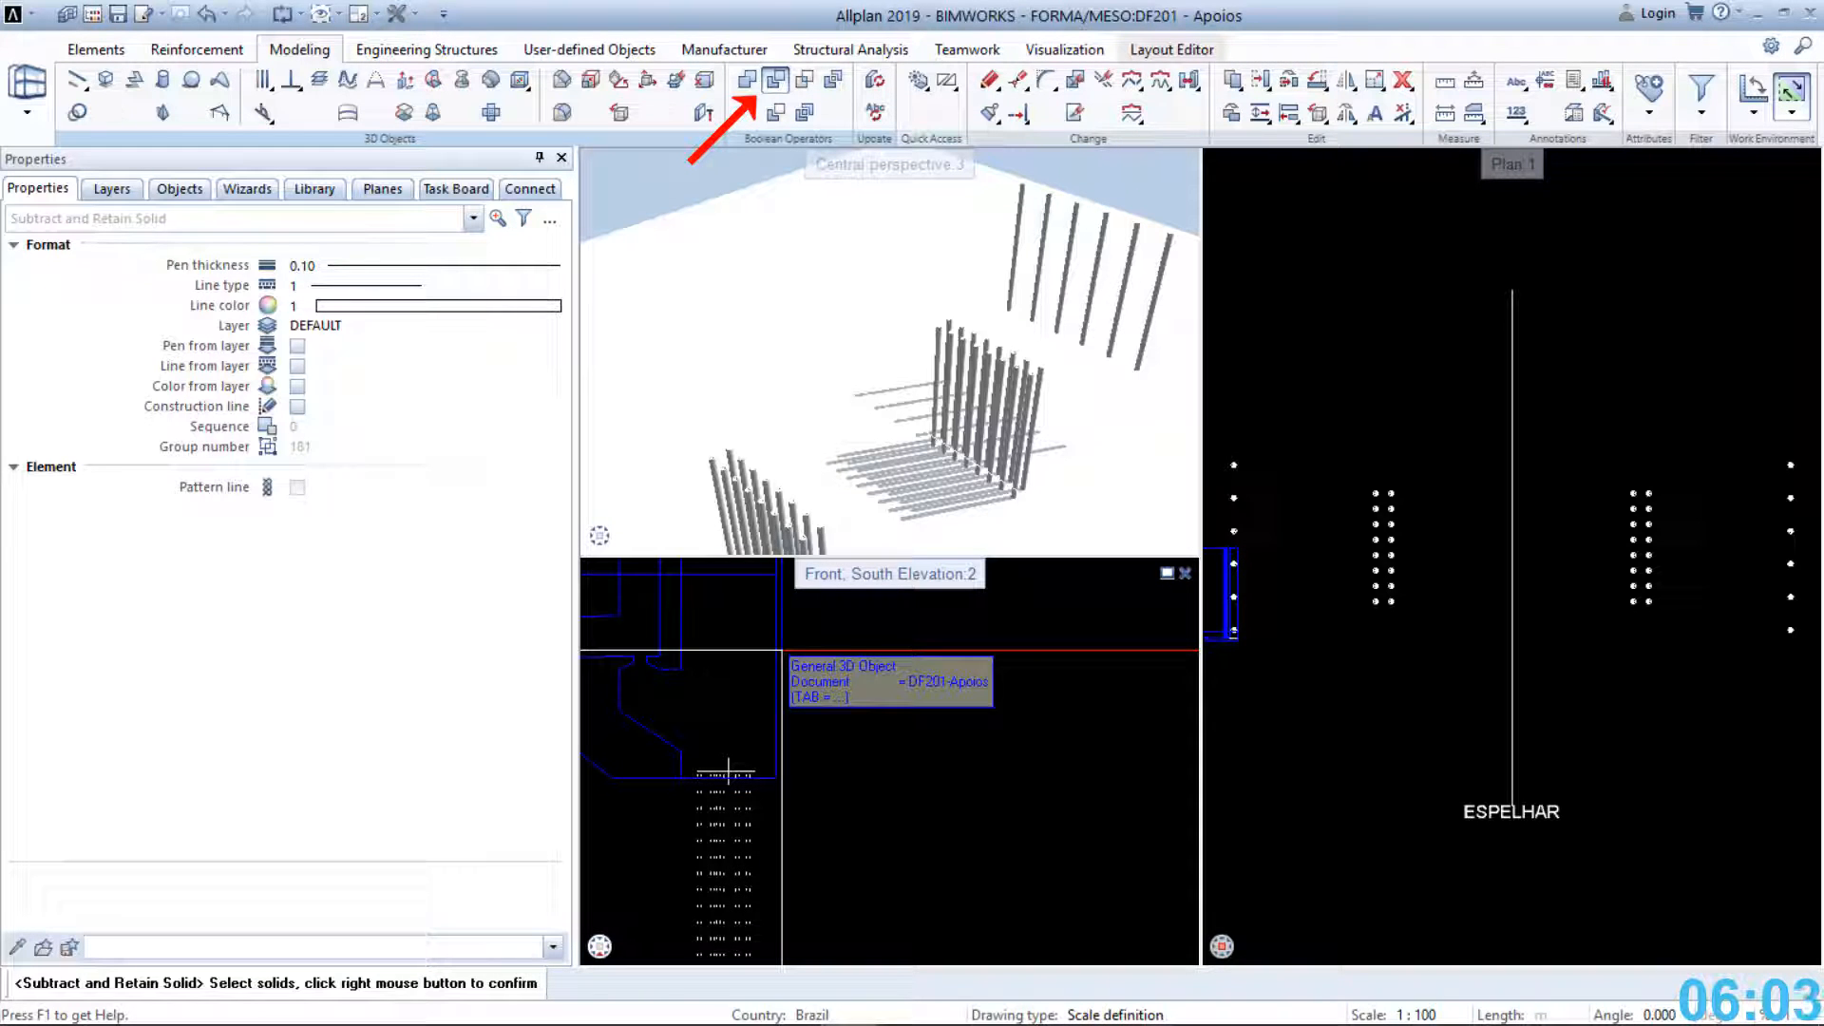
scroll(782, 650, down, 7)
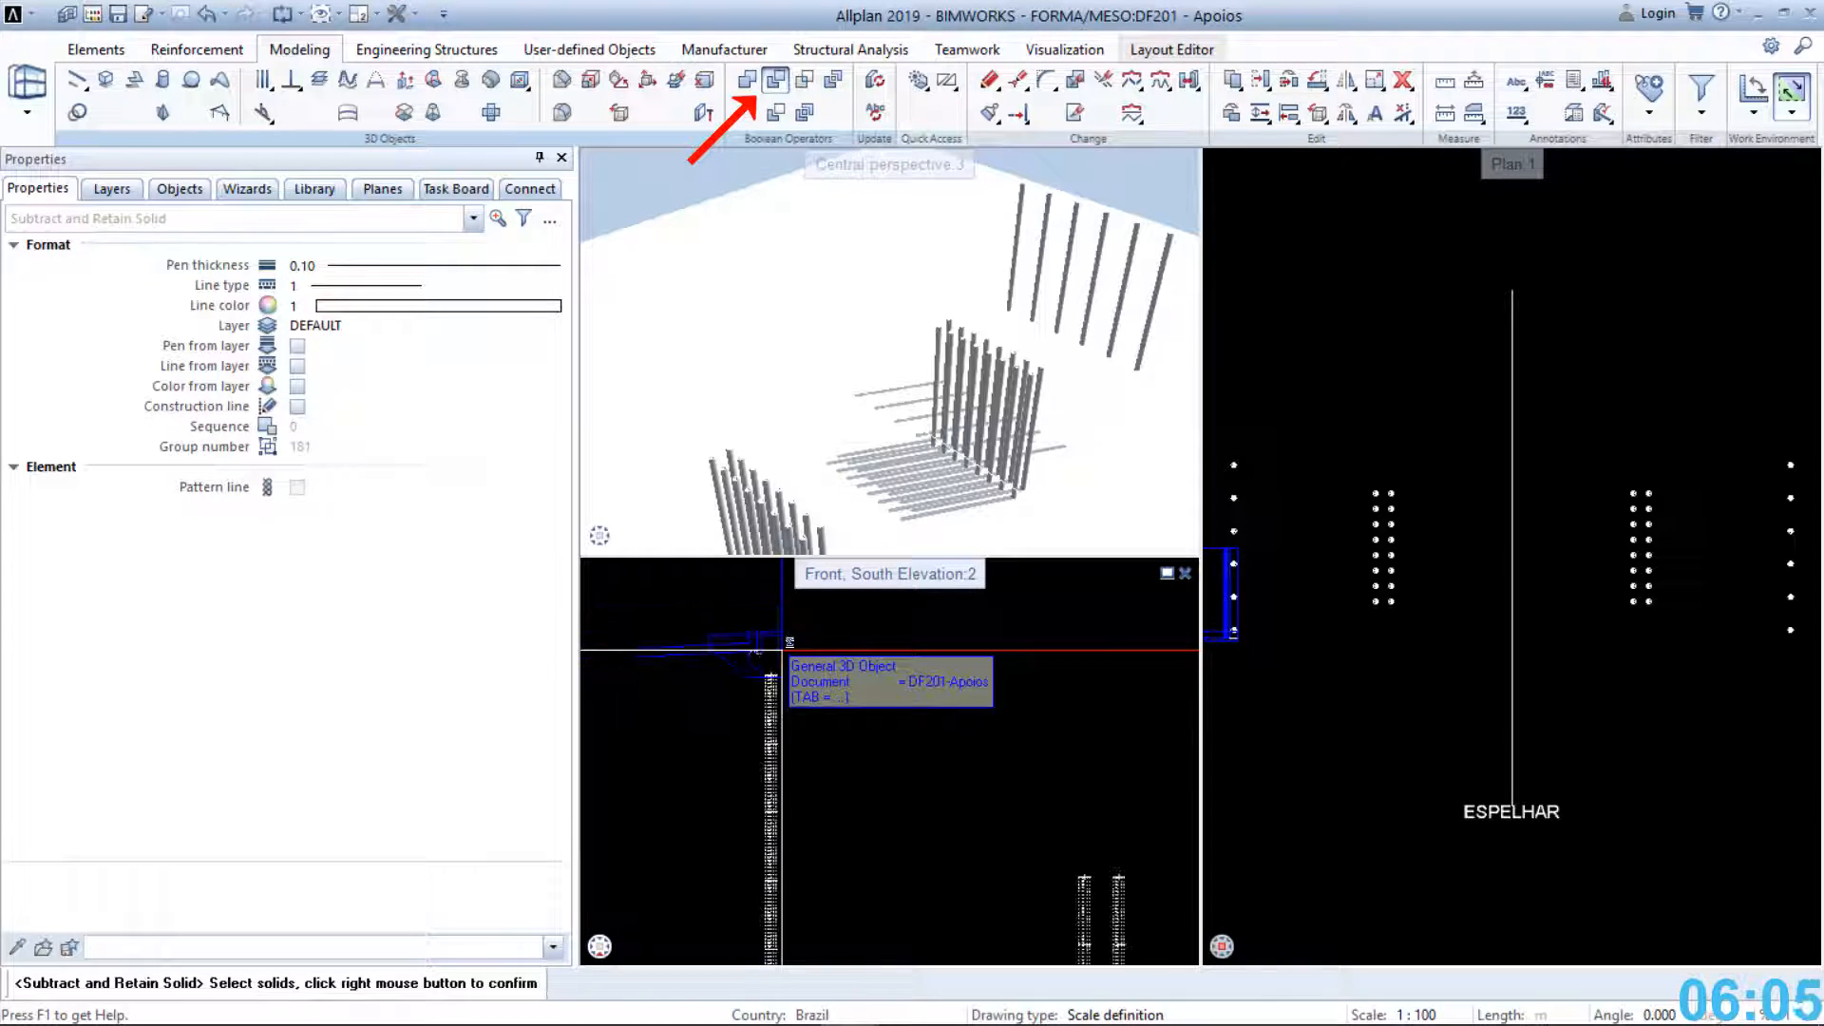
click(719, 668)
drag(698, 595, 819, 950)
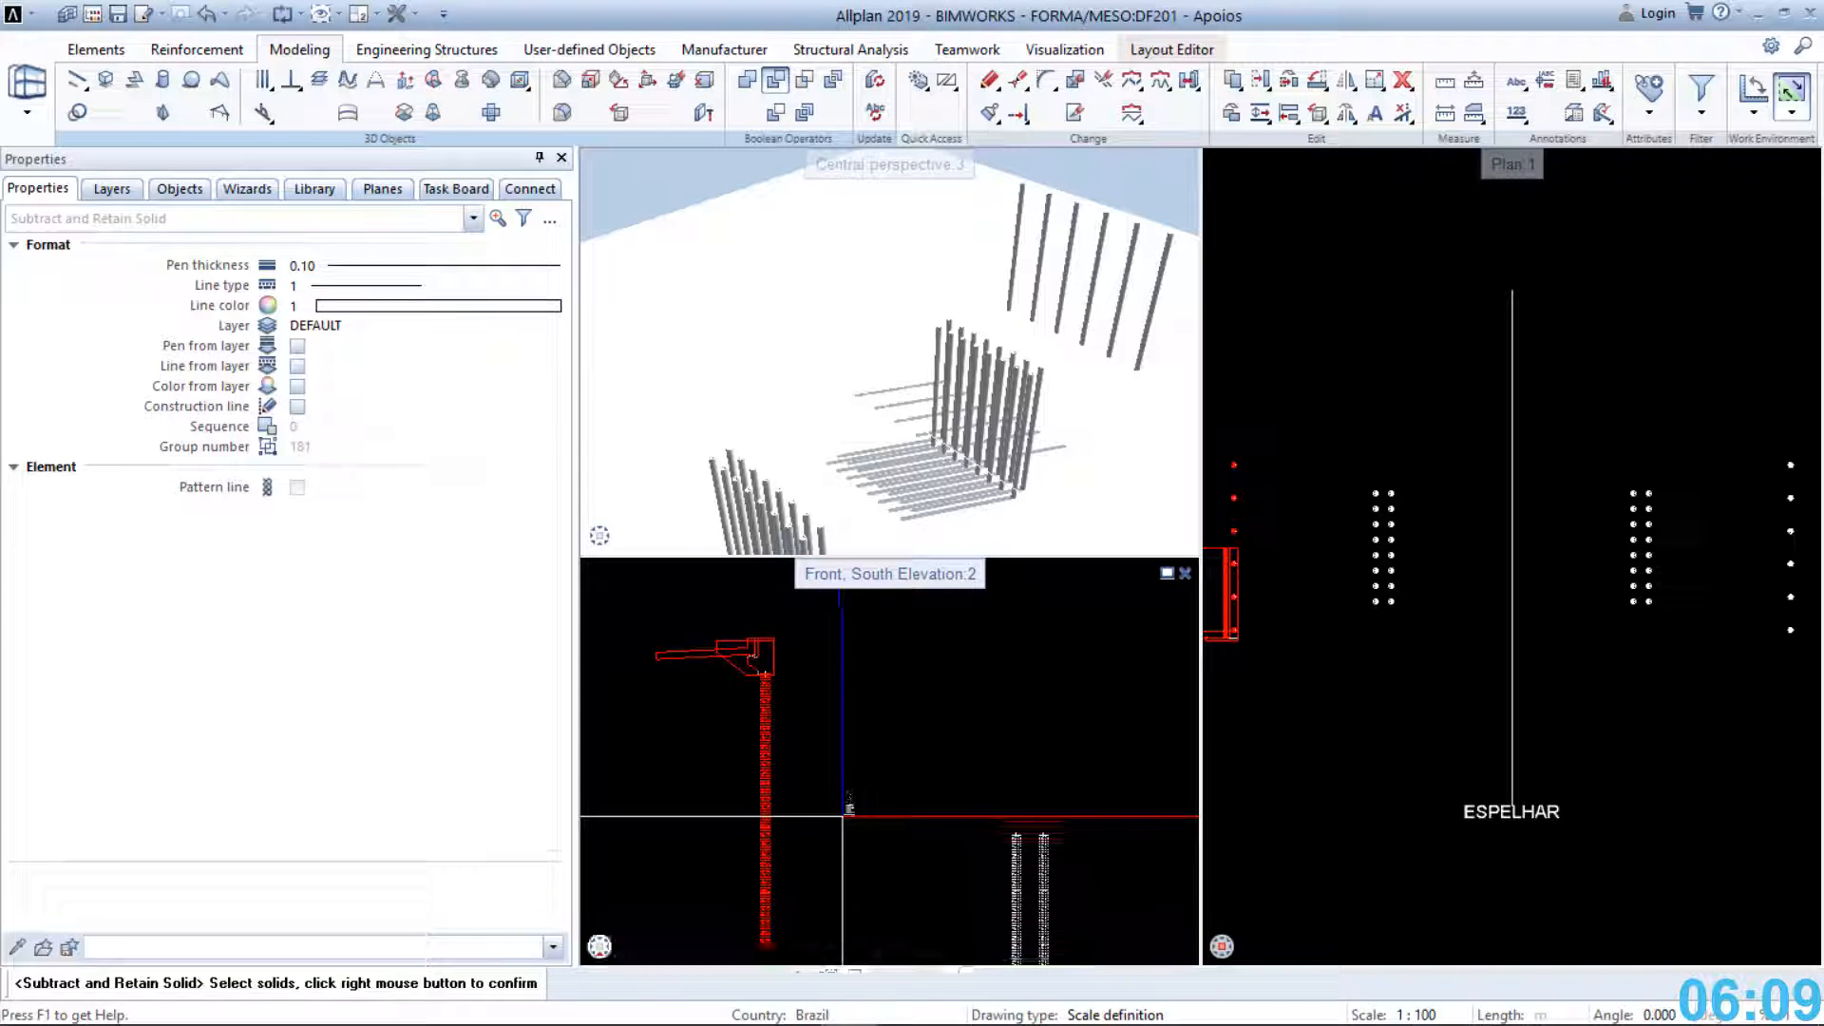
right_click(847, 826)
mouse_move(604, 957)
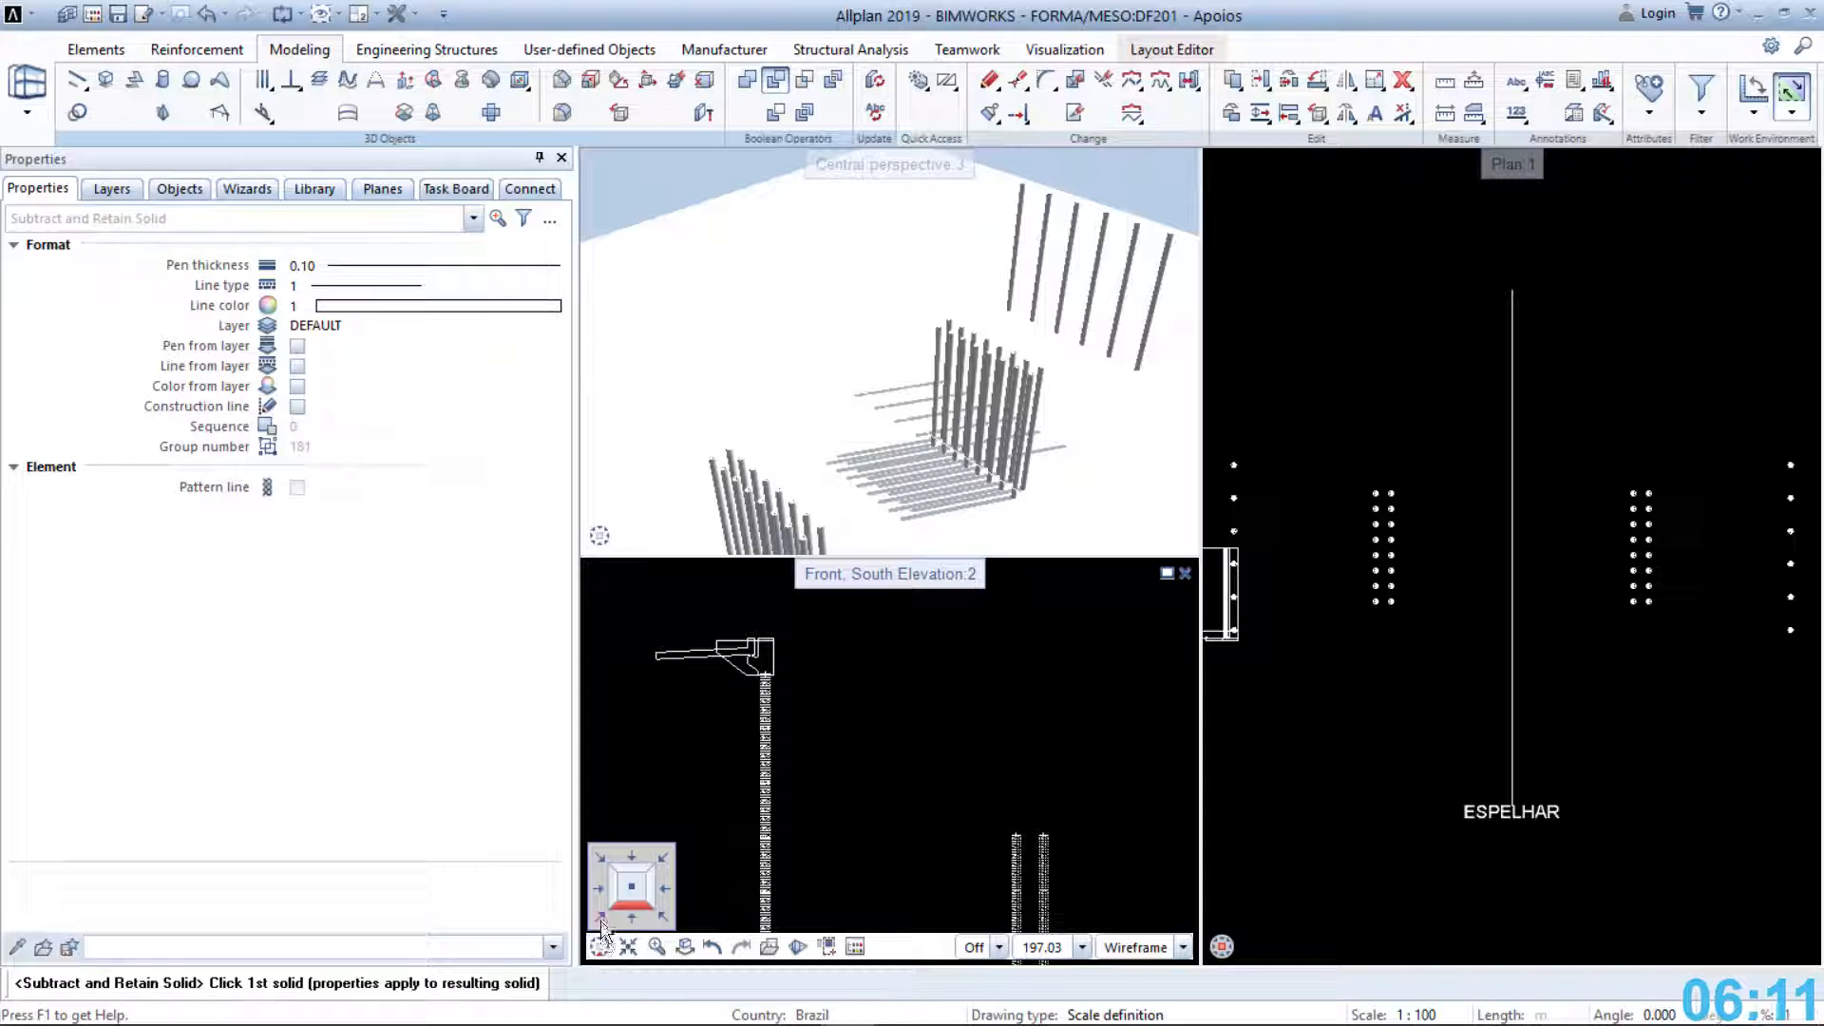
click(600, 921)
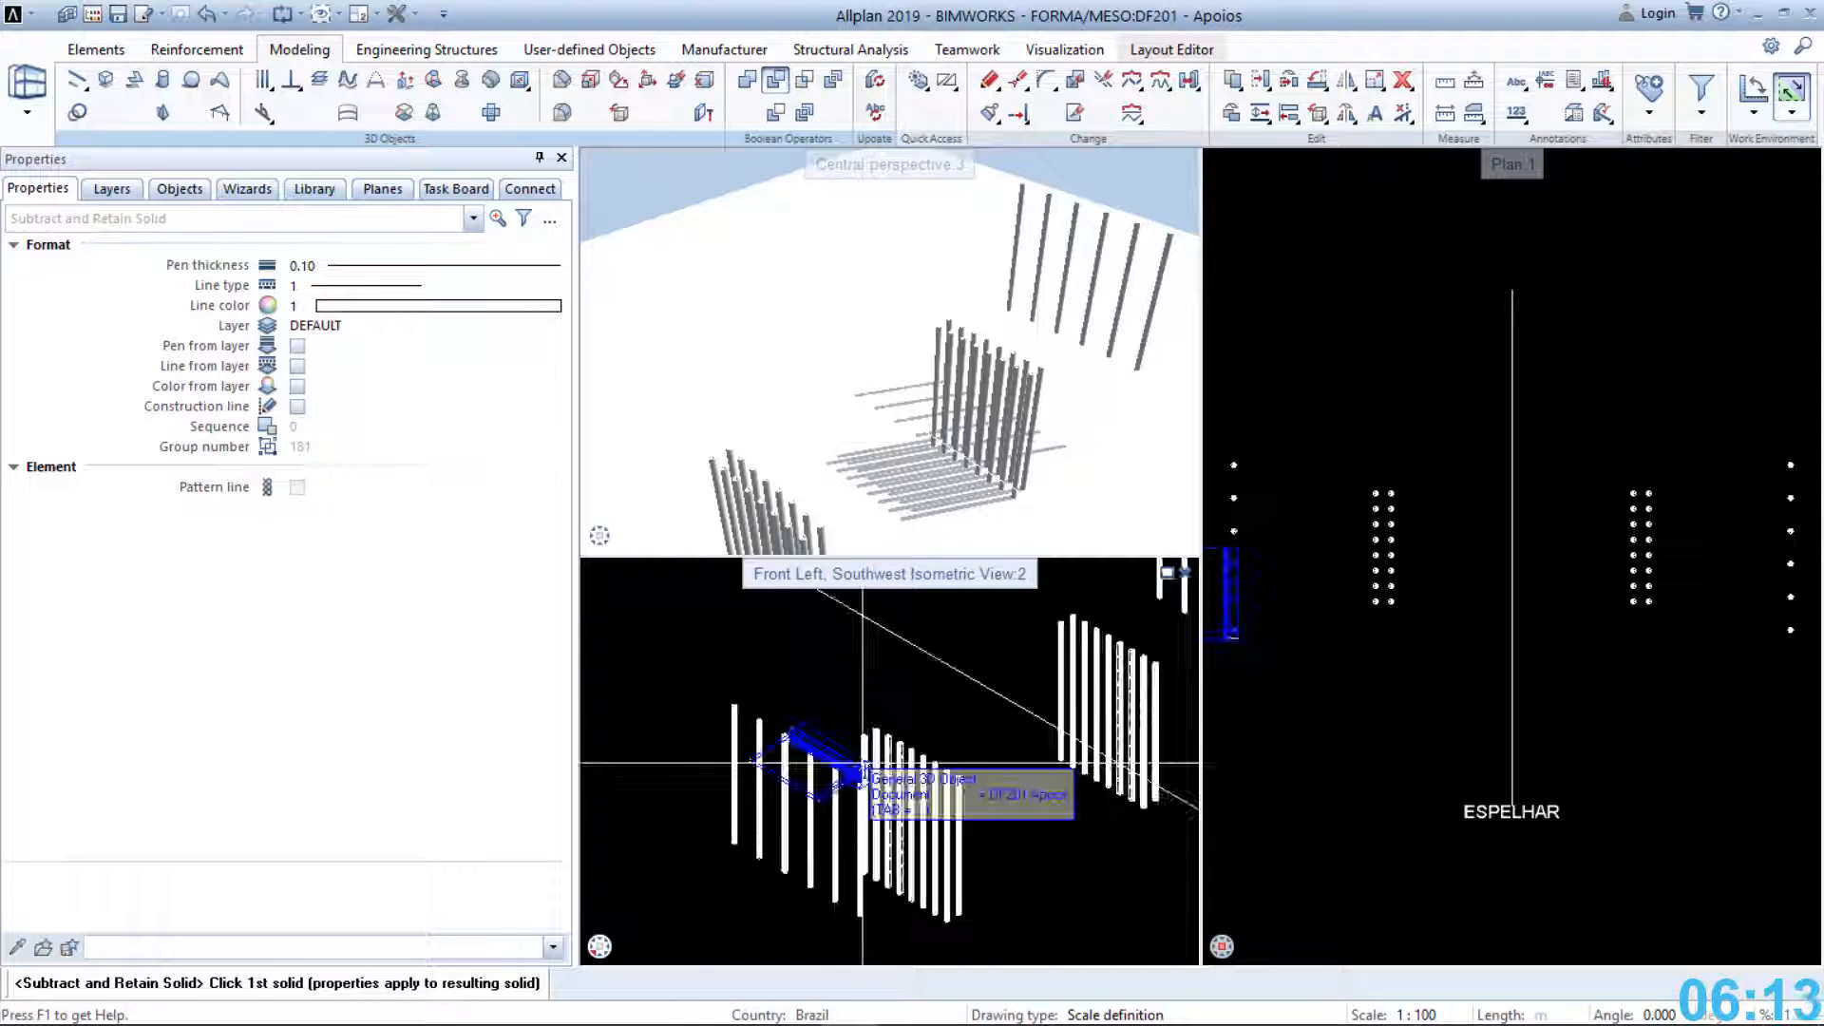
scroll(863, 762, up, 3)
key(Escape)
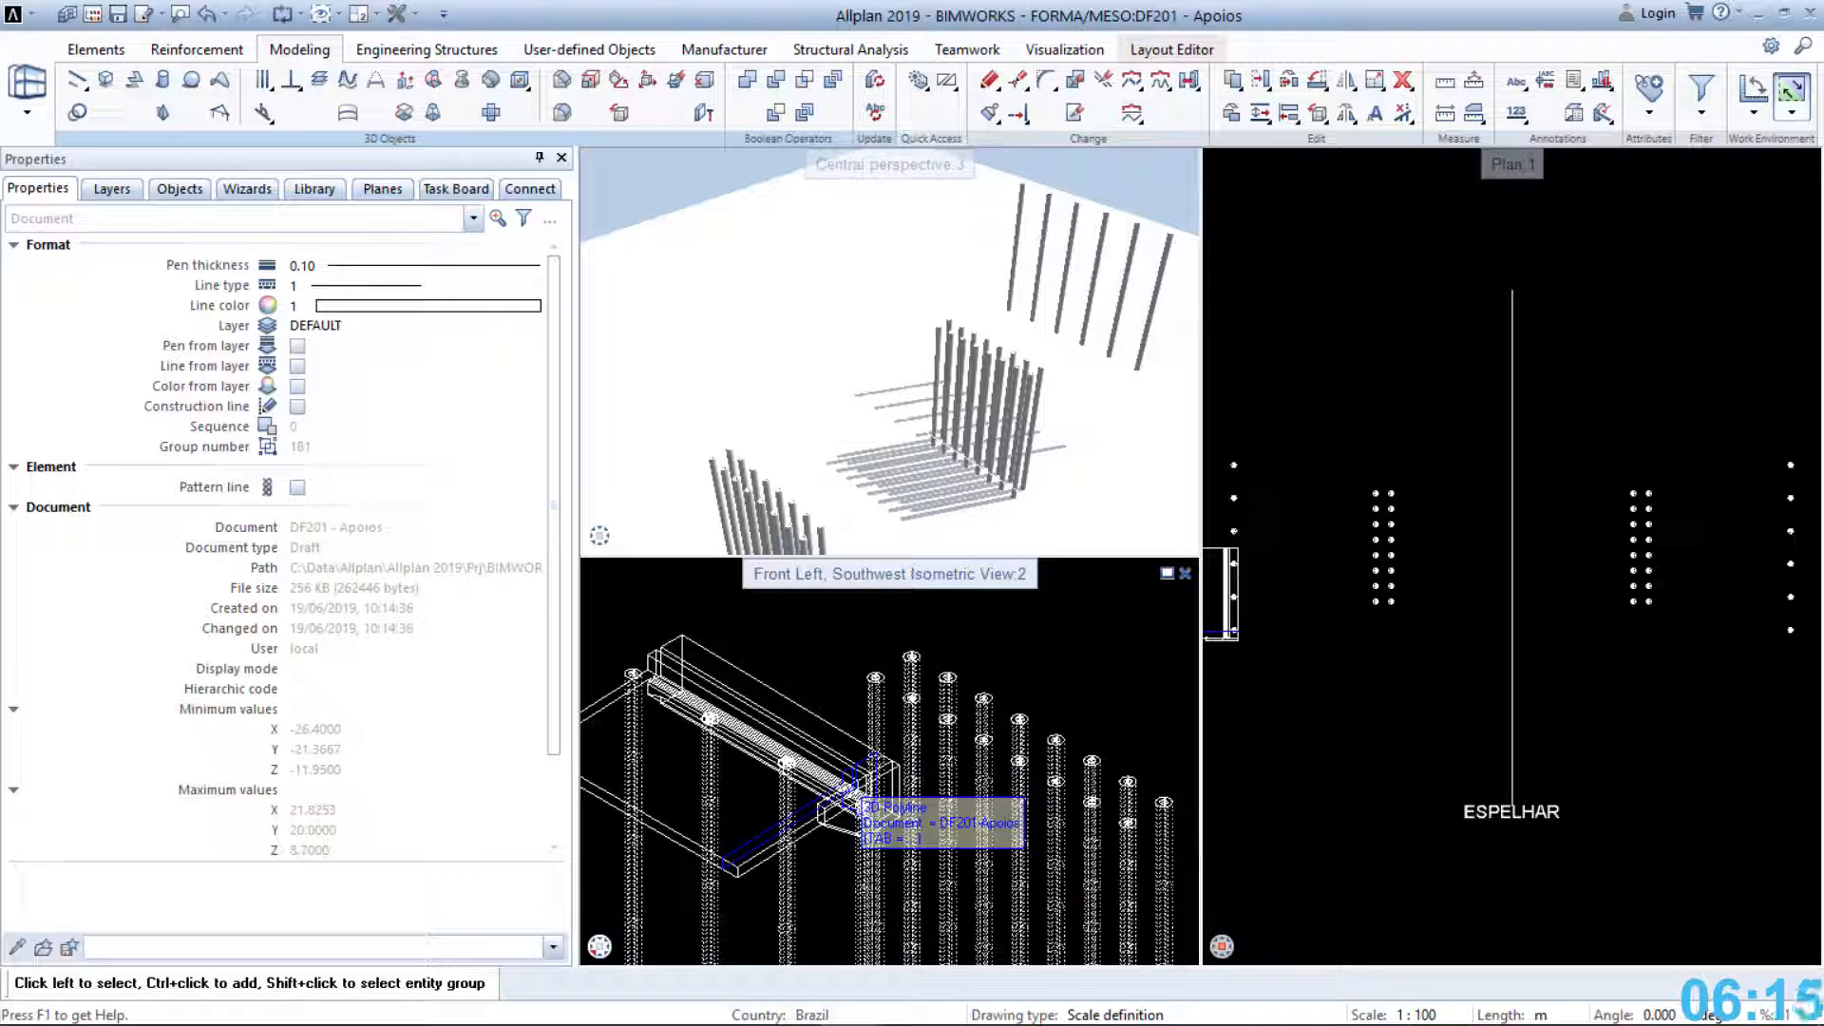
In plan, copy and mirror the half abutment across its inner end edge to form the opposite half
middle_drag(860, 783, 886, 760)
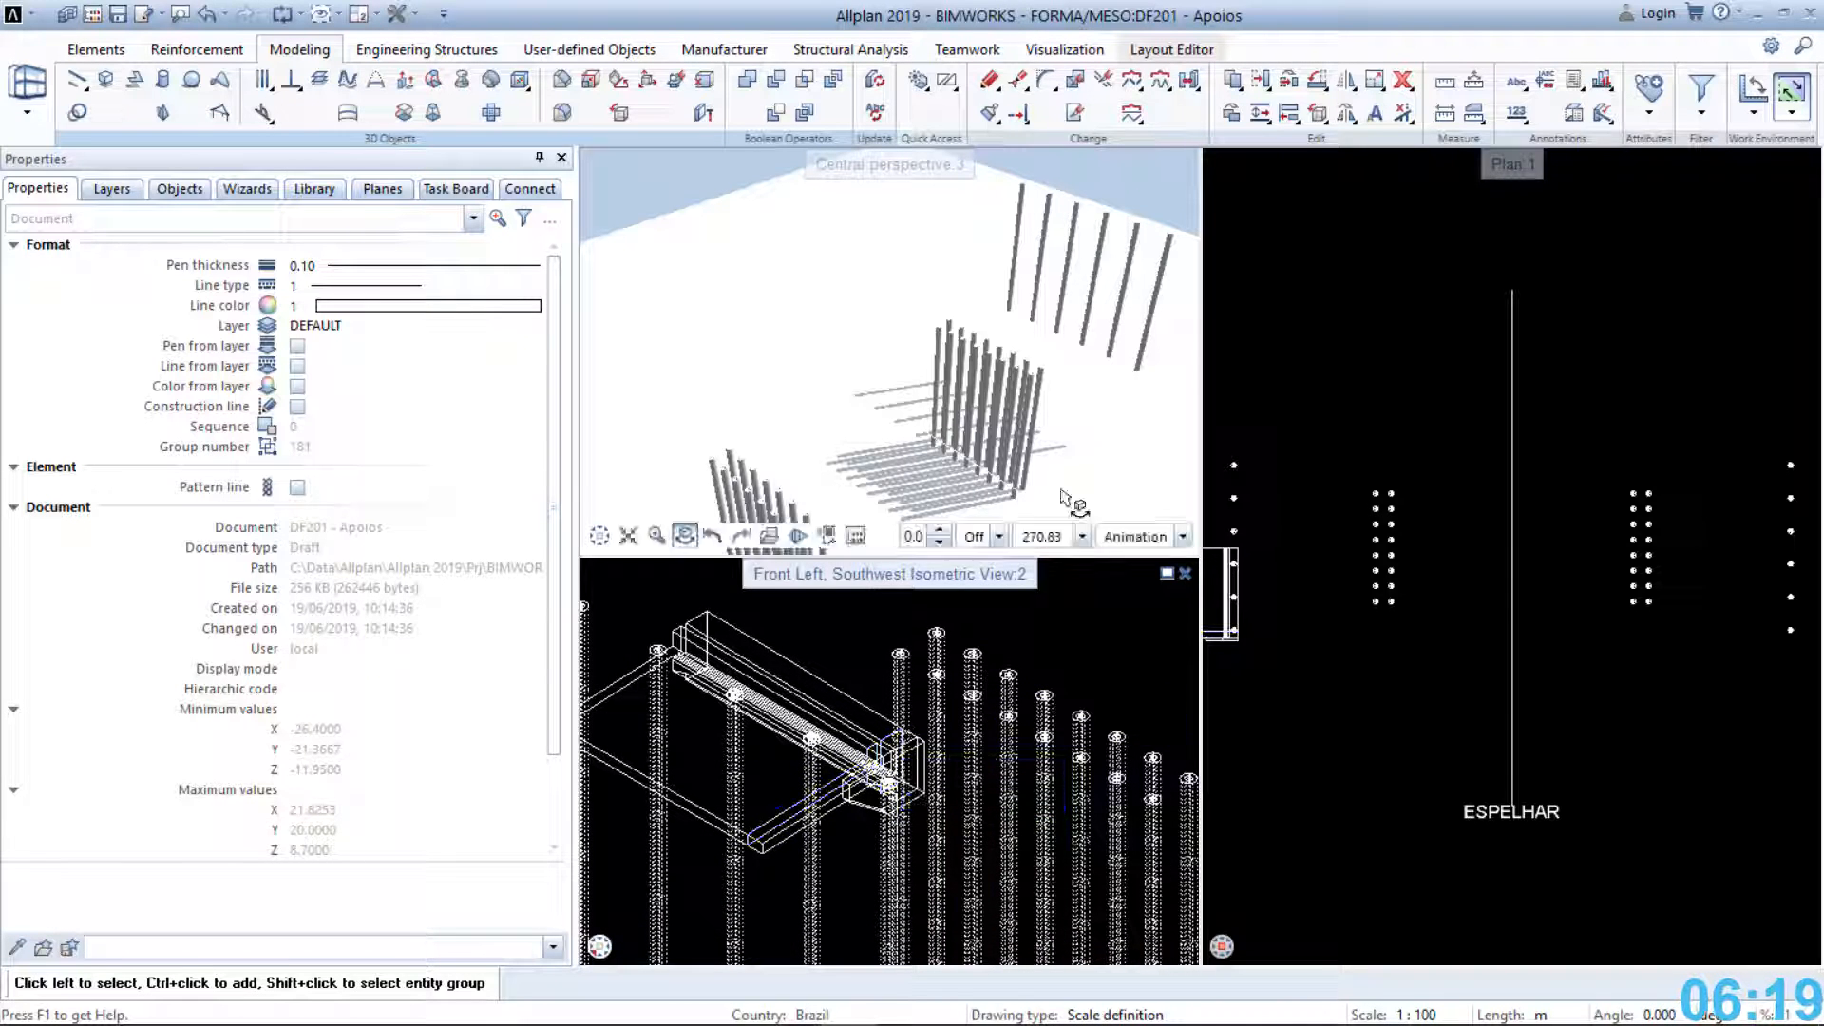
click(1347, 87)
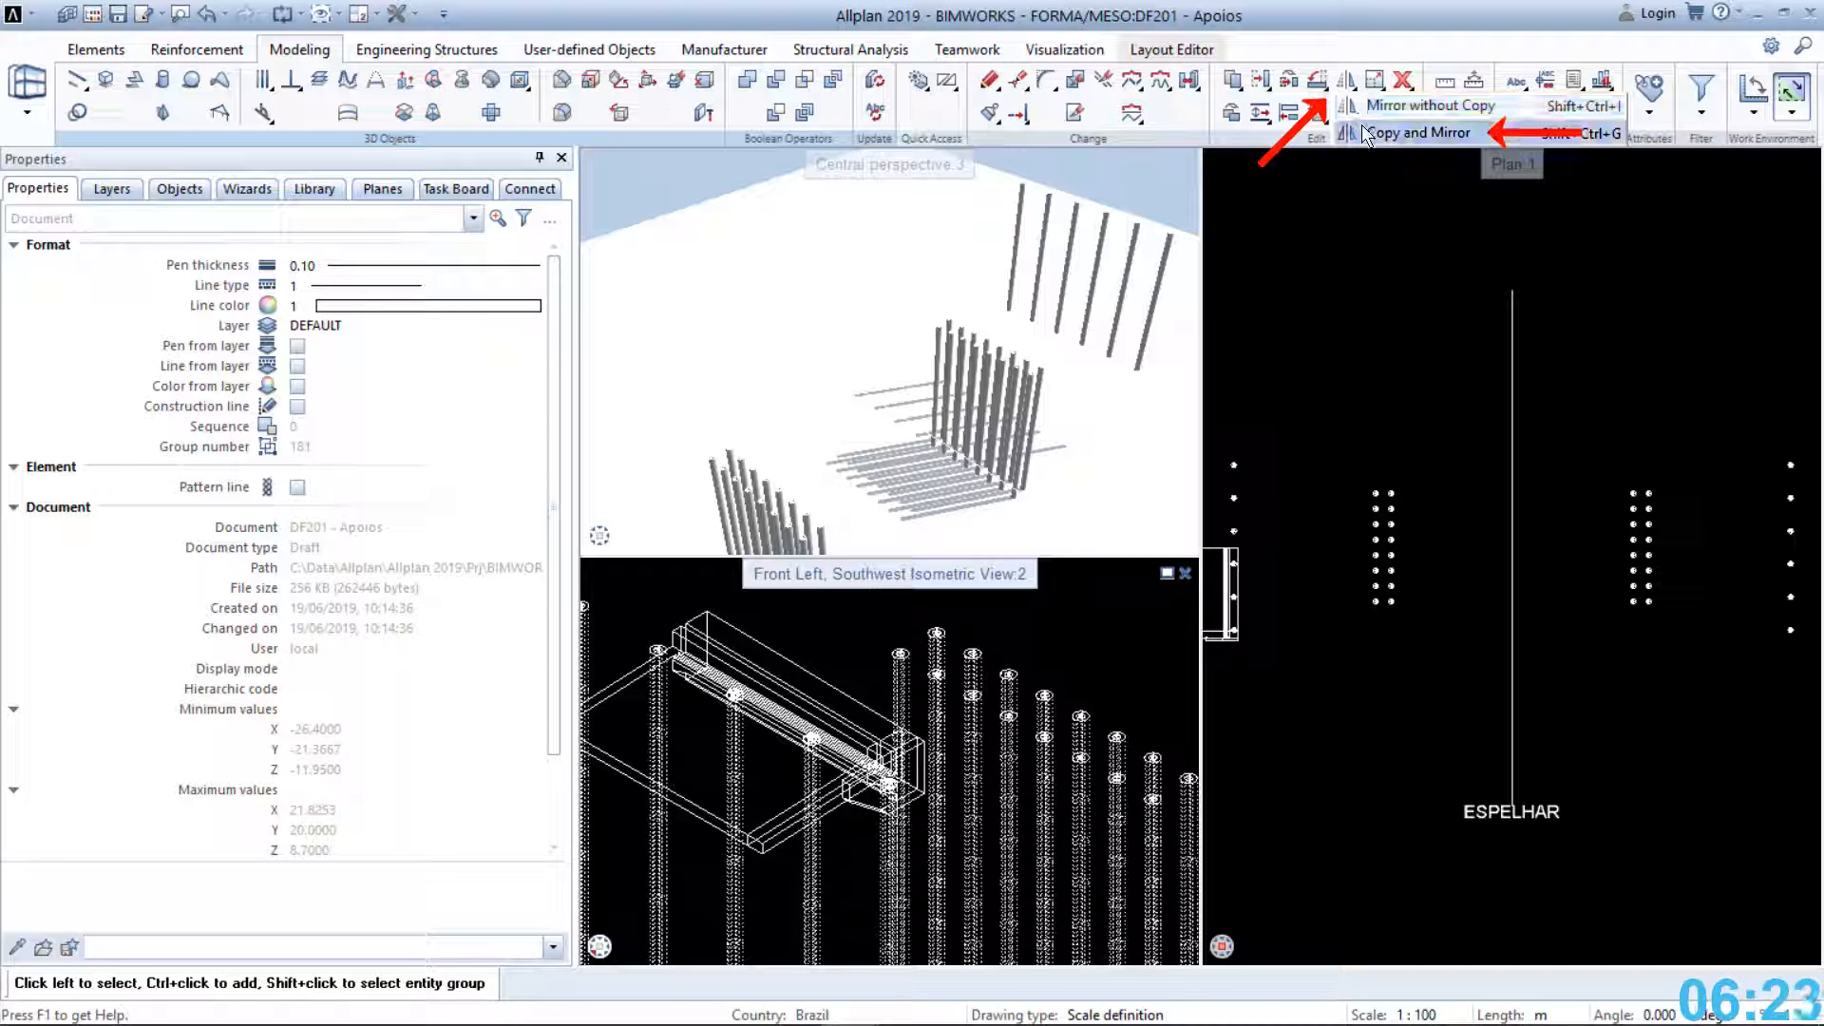
click(1363, 127)
middle_drag(1295, 574, 1467, 548)
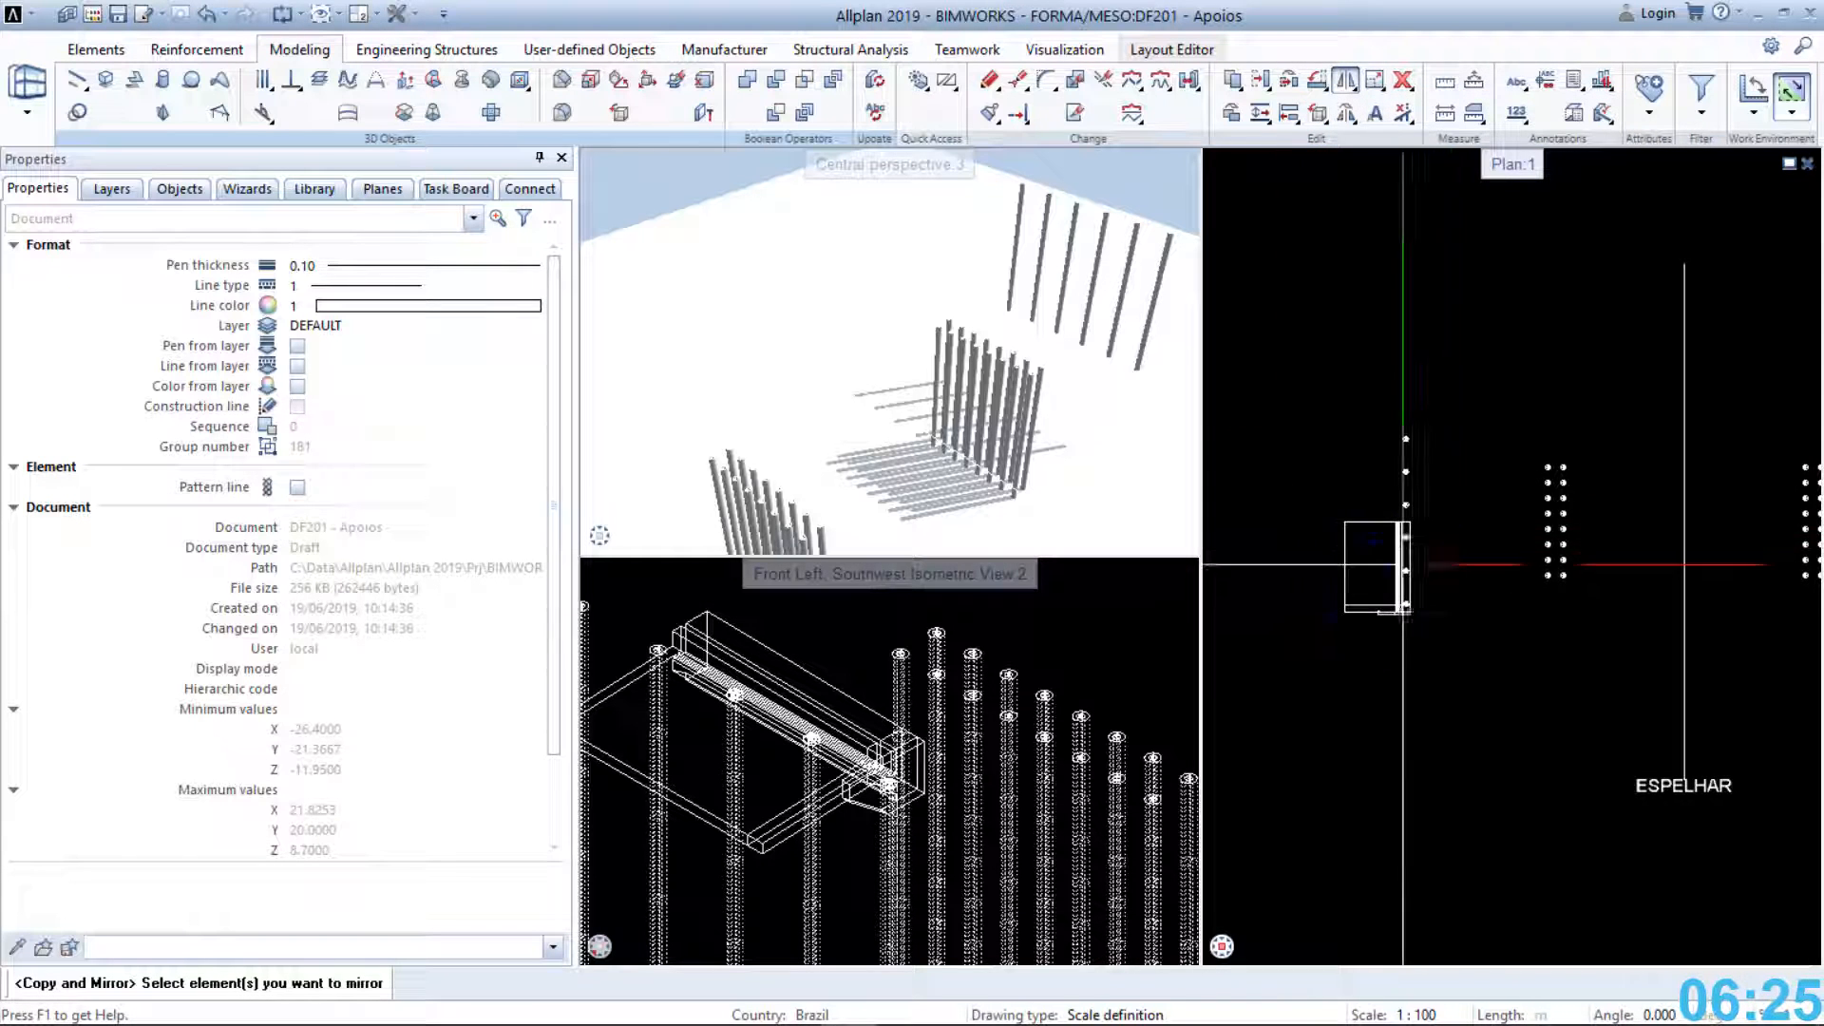
scroll(1373, 566, up, 5)
click(1371, 683)
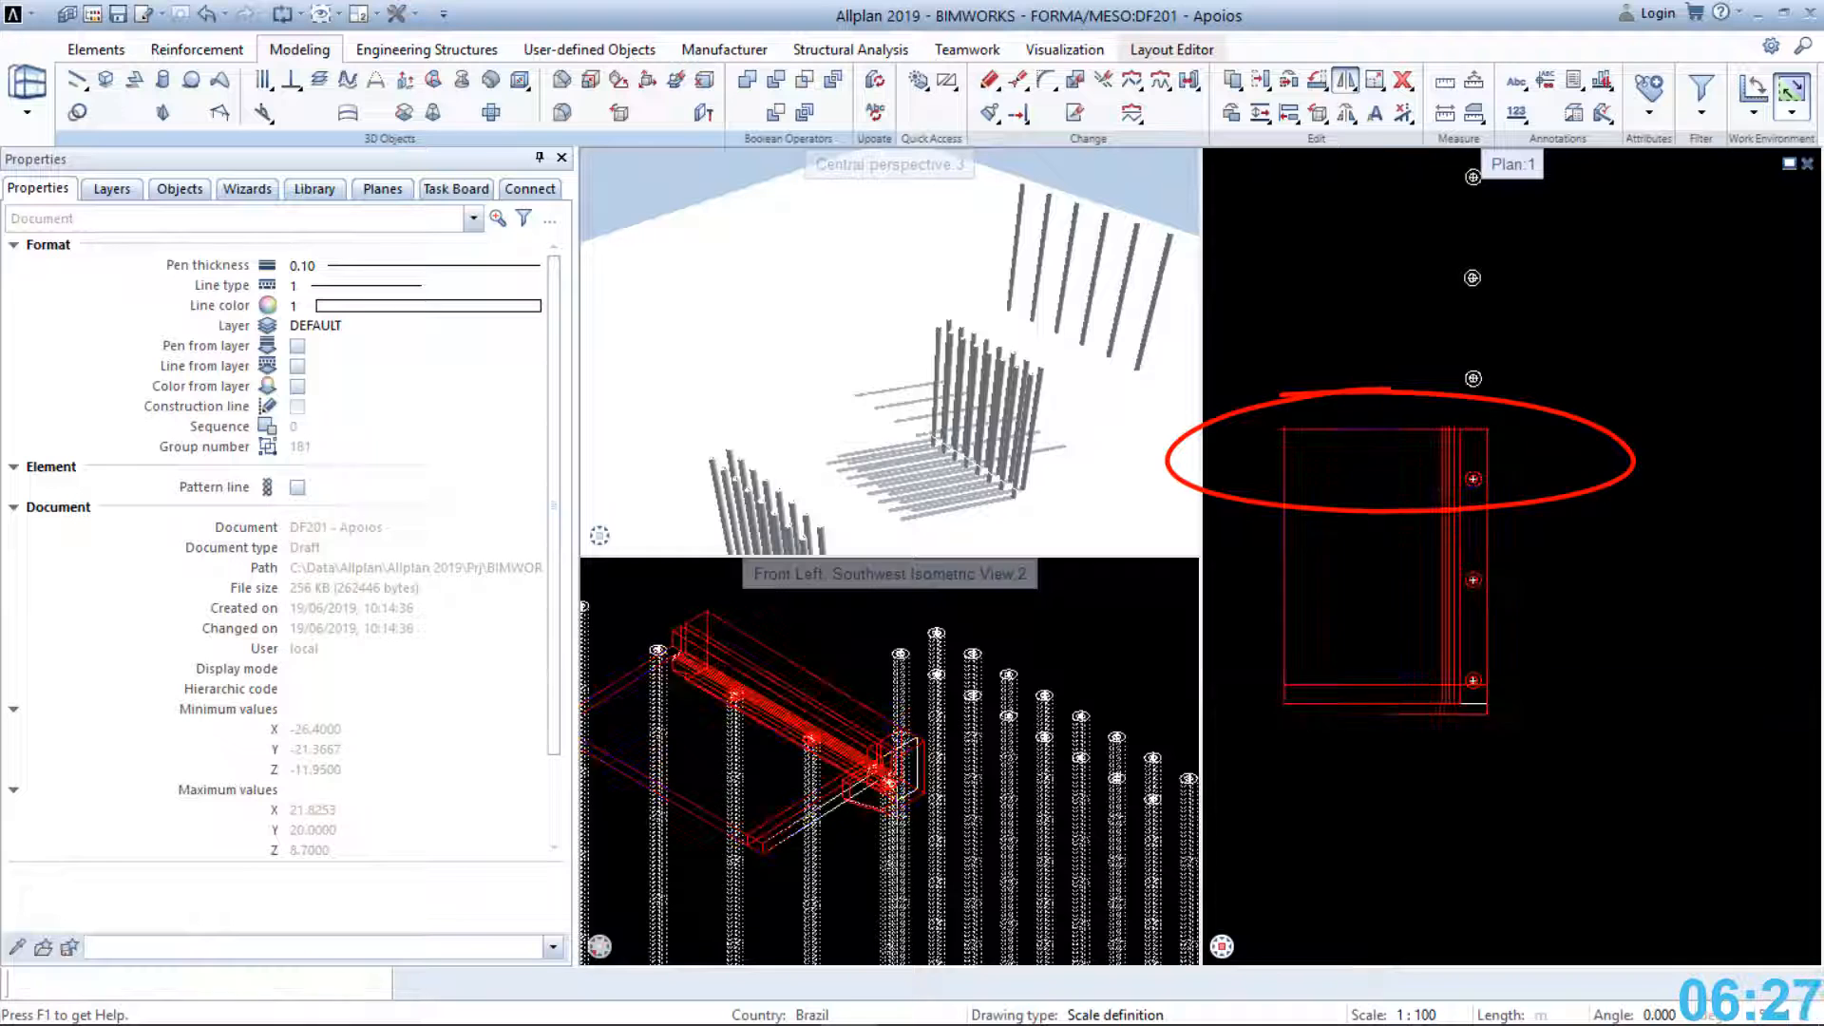
click(1379, 429)
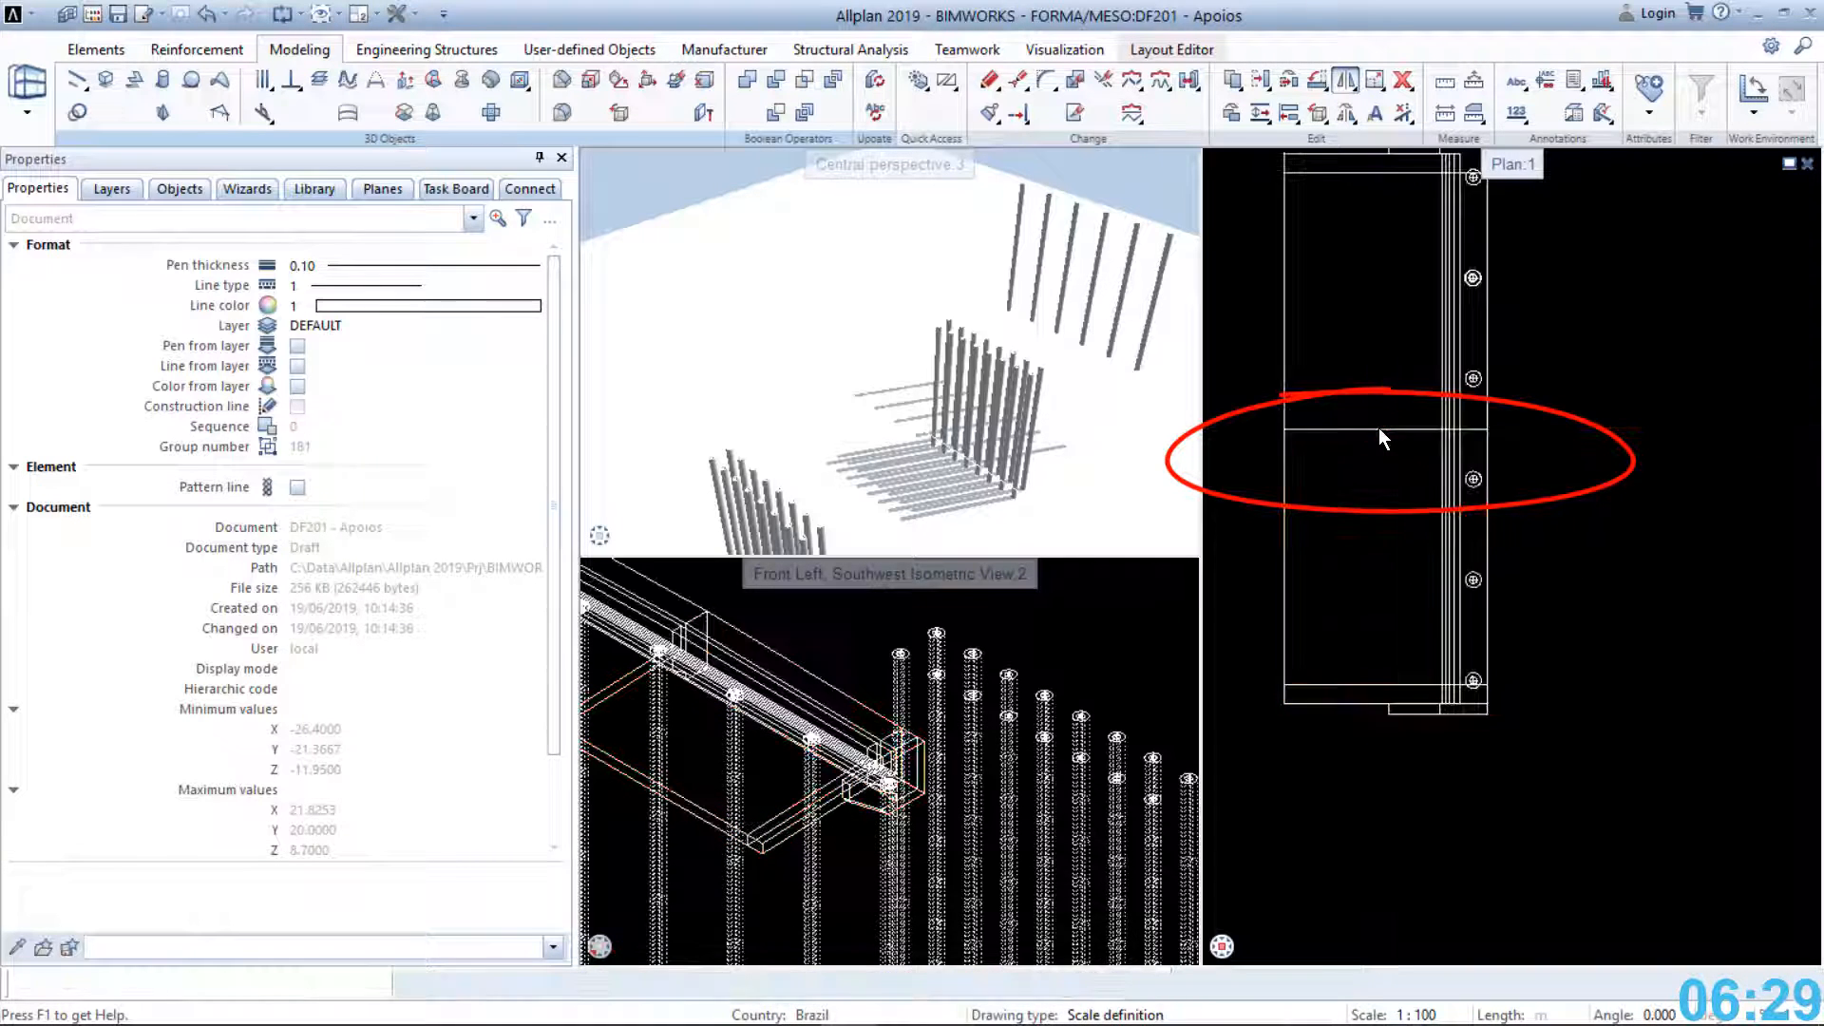
middle_drag(1380, 437, 1443, 528)
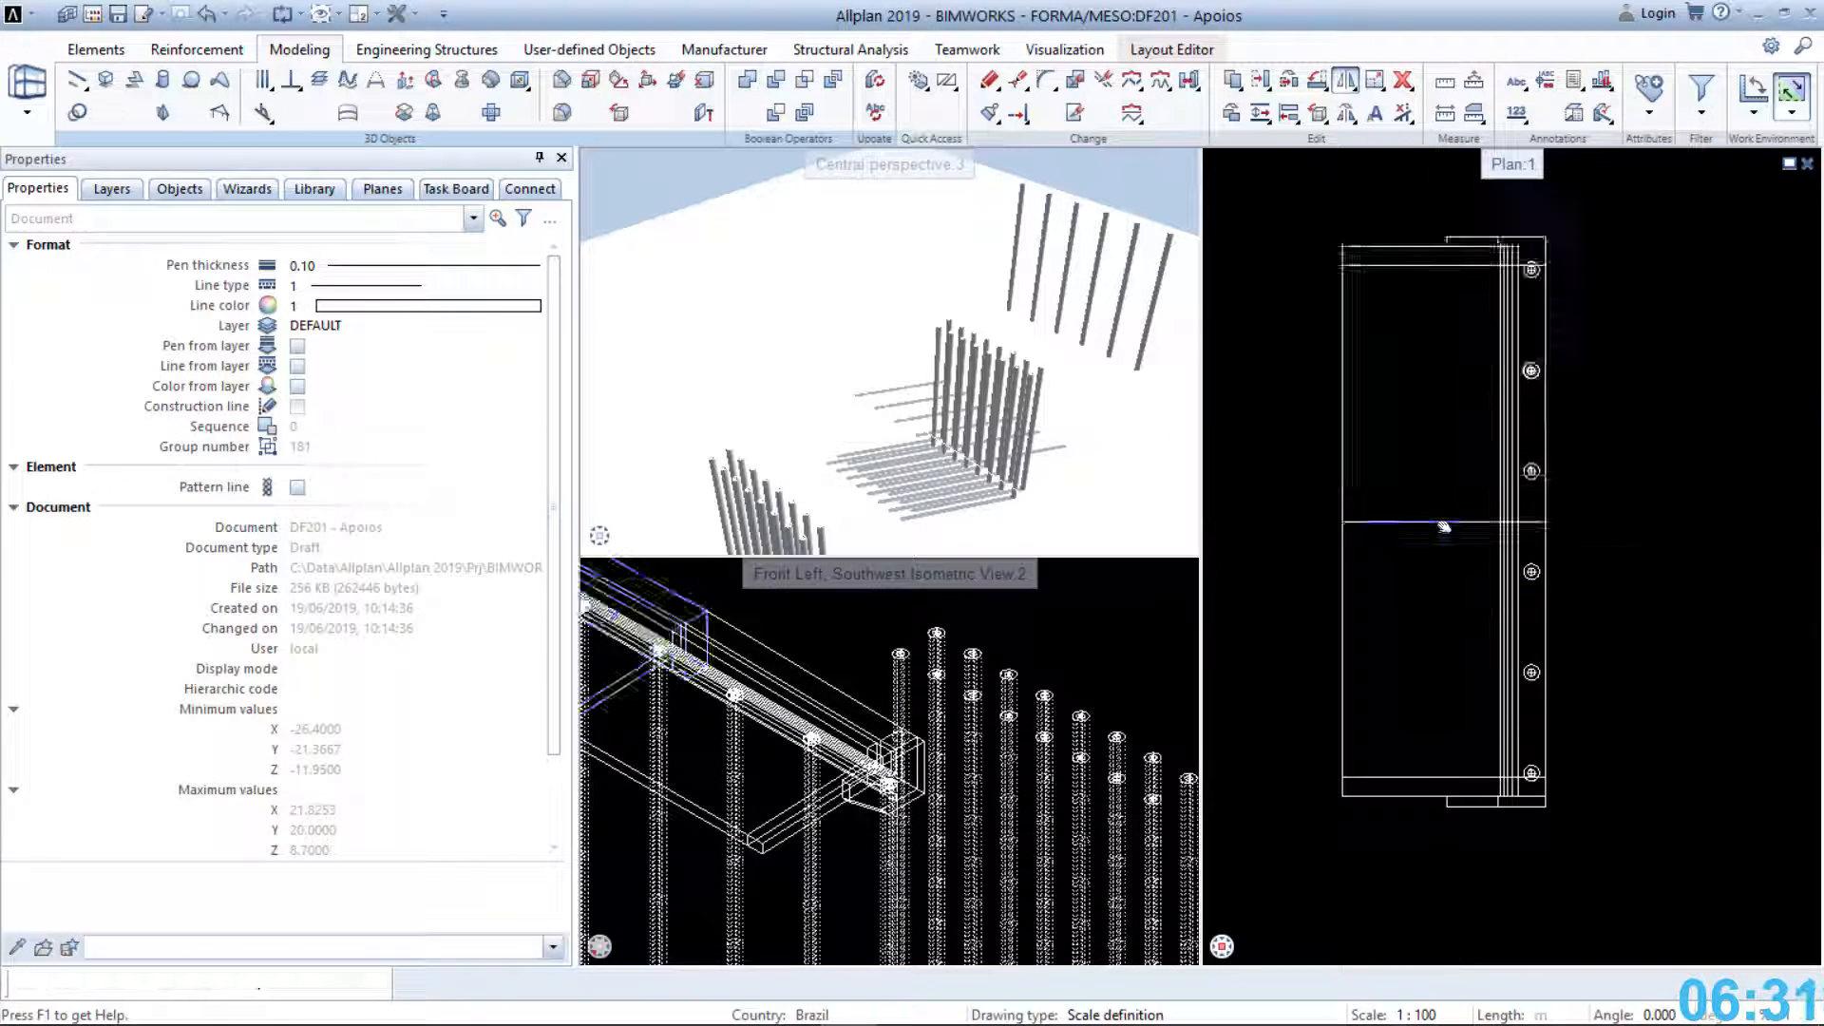
key(Escape)
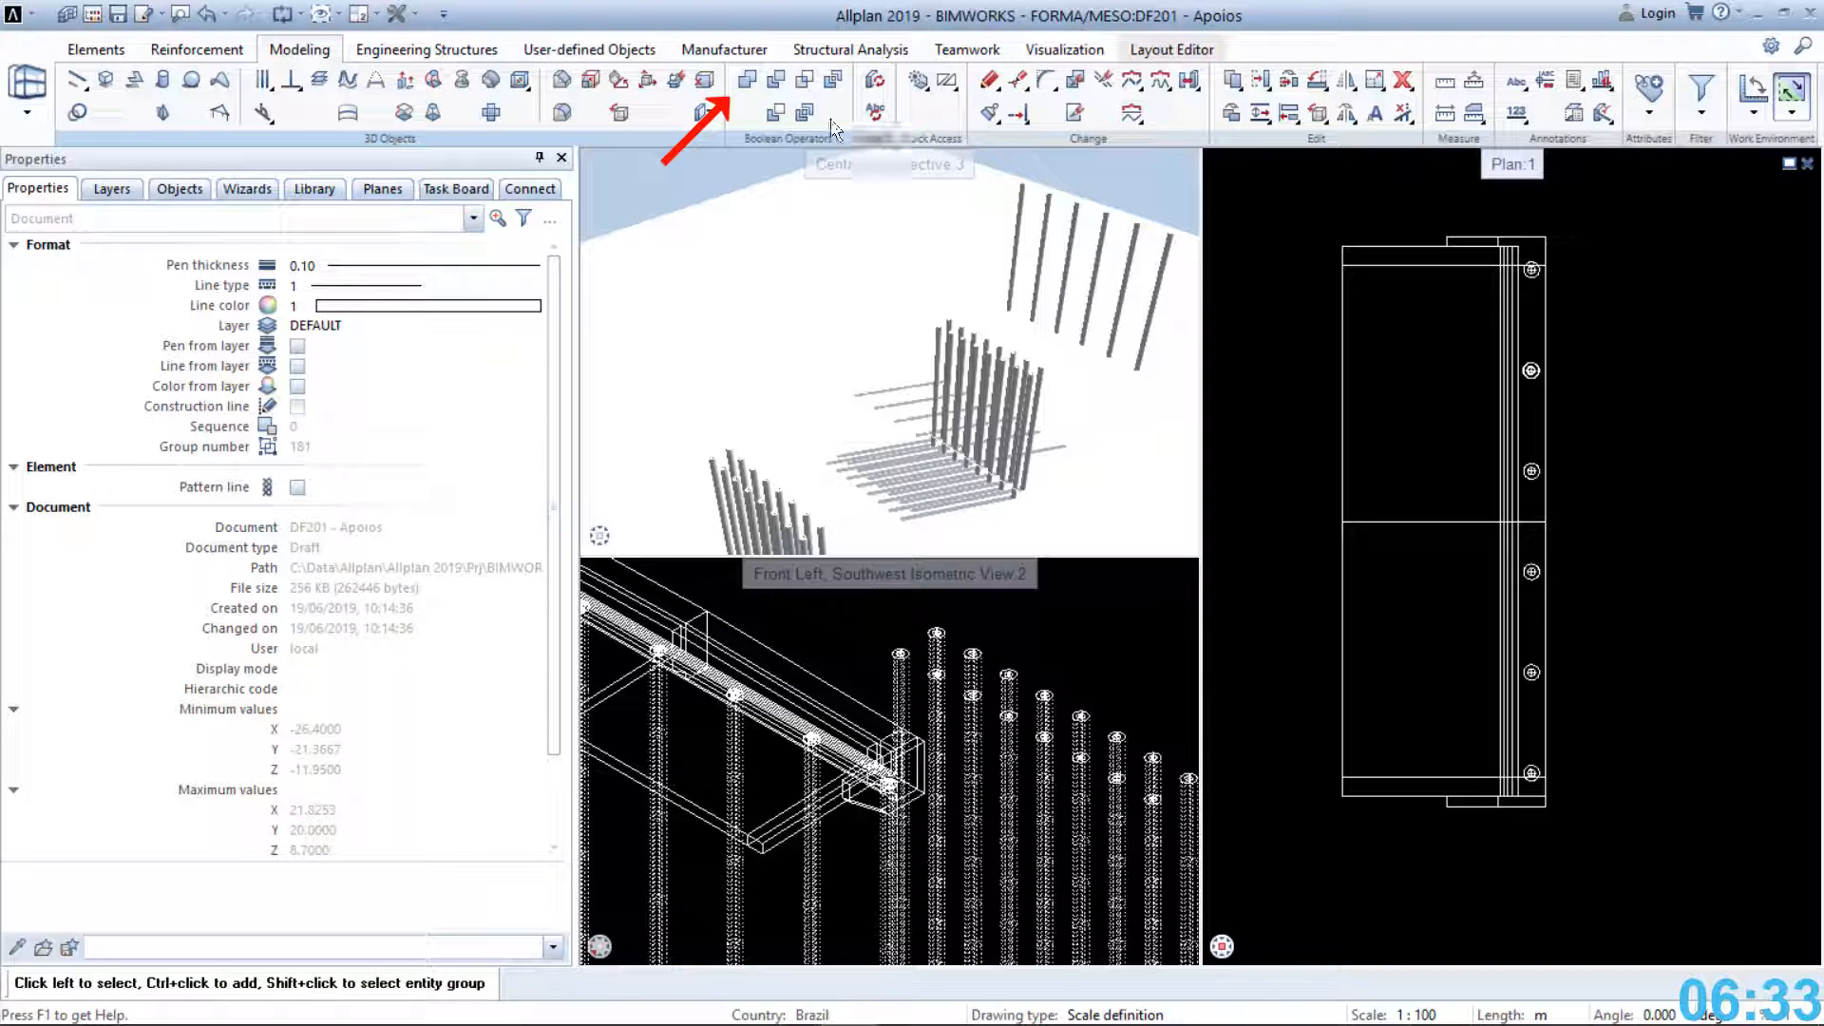
Unite the two mirrored abutment halves into a single solid
click(747, 80)
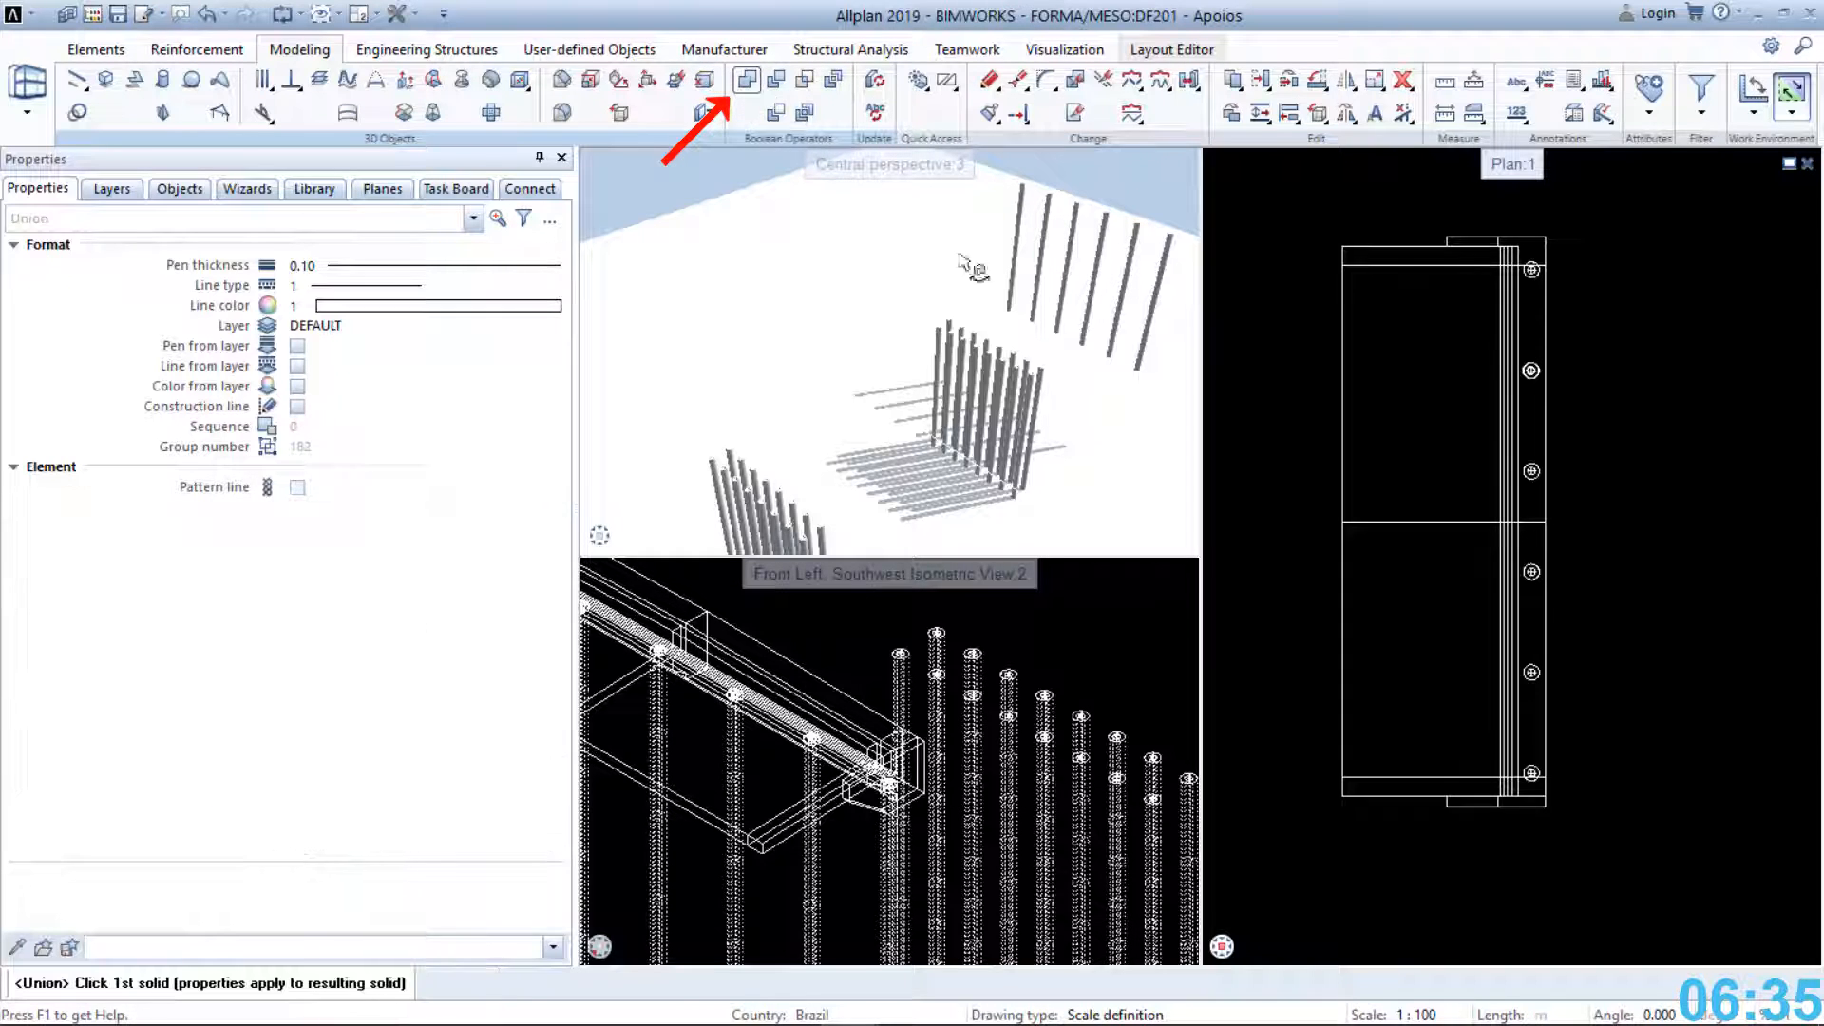
click(1343, 596)
scroll(1312, 519, down, 3)
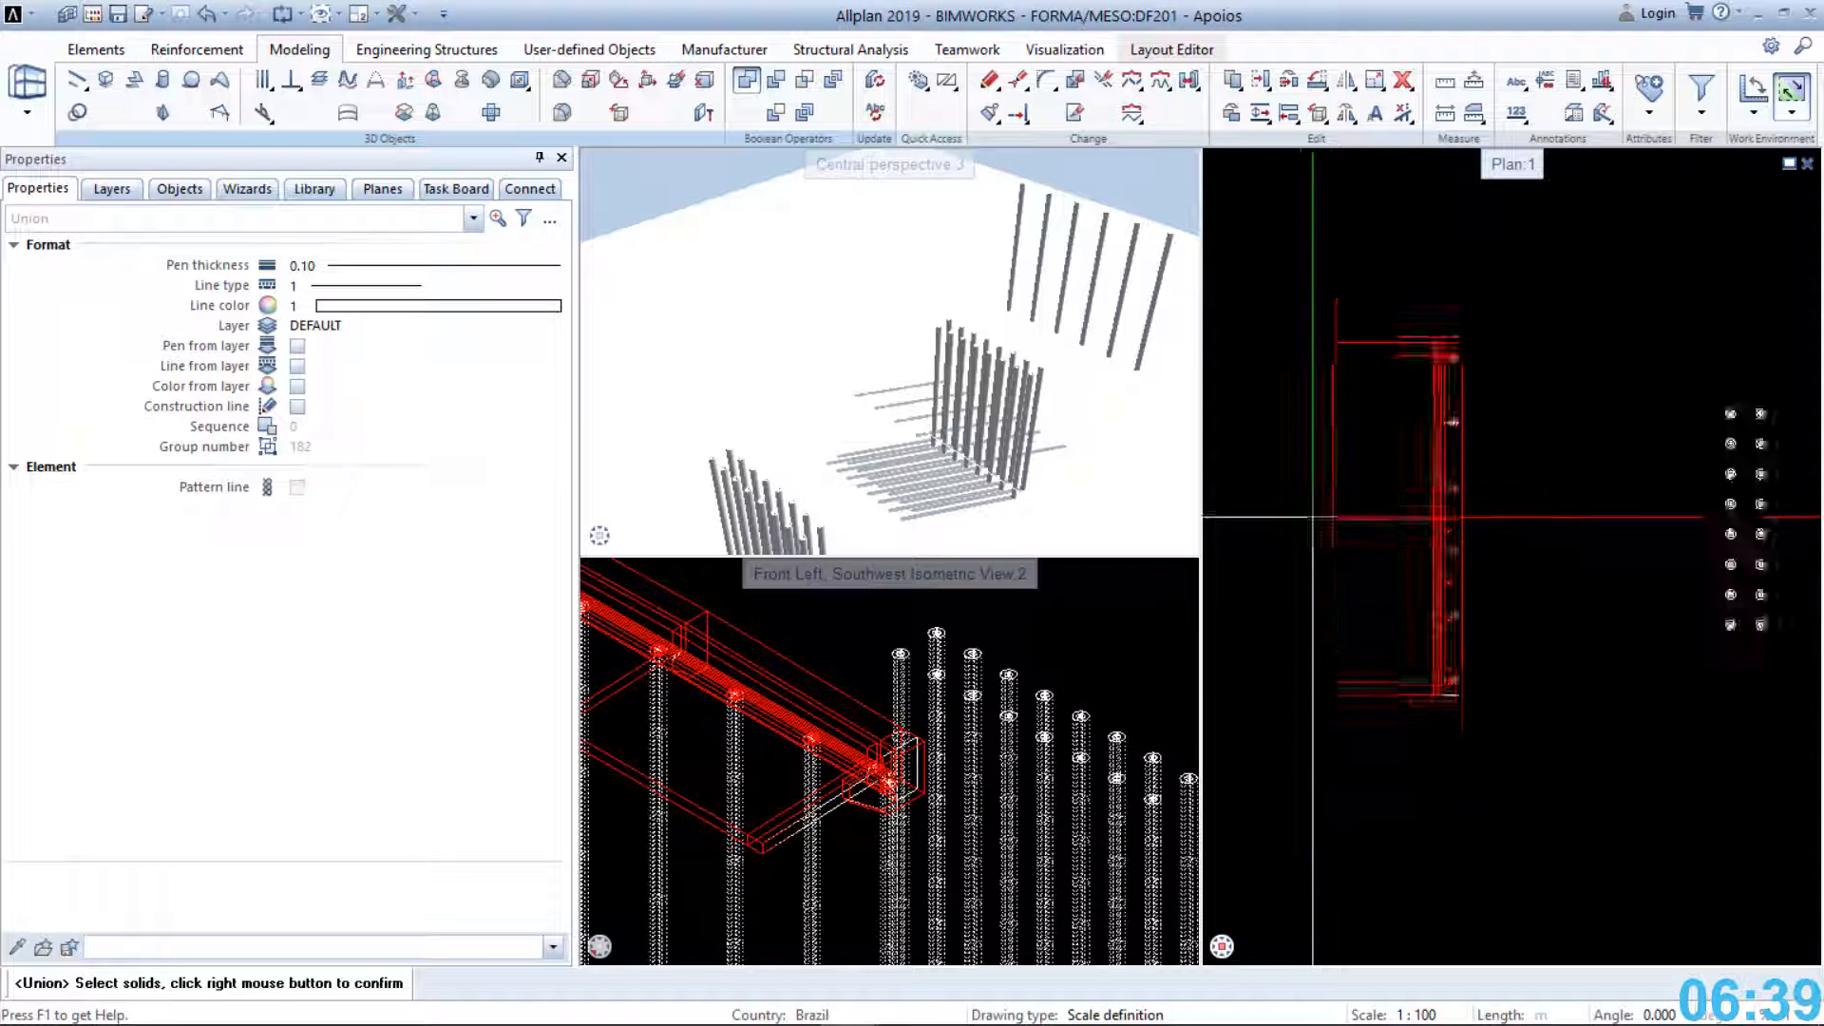
key(Escape)
key(Escape)
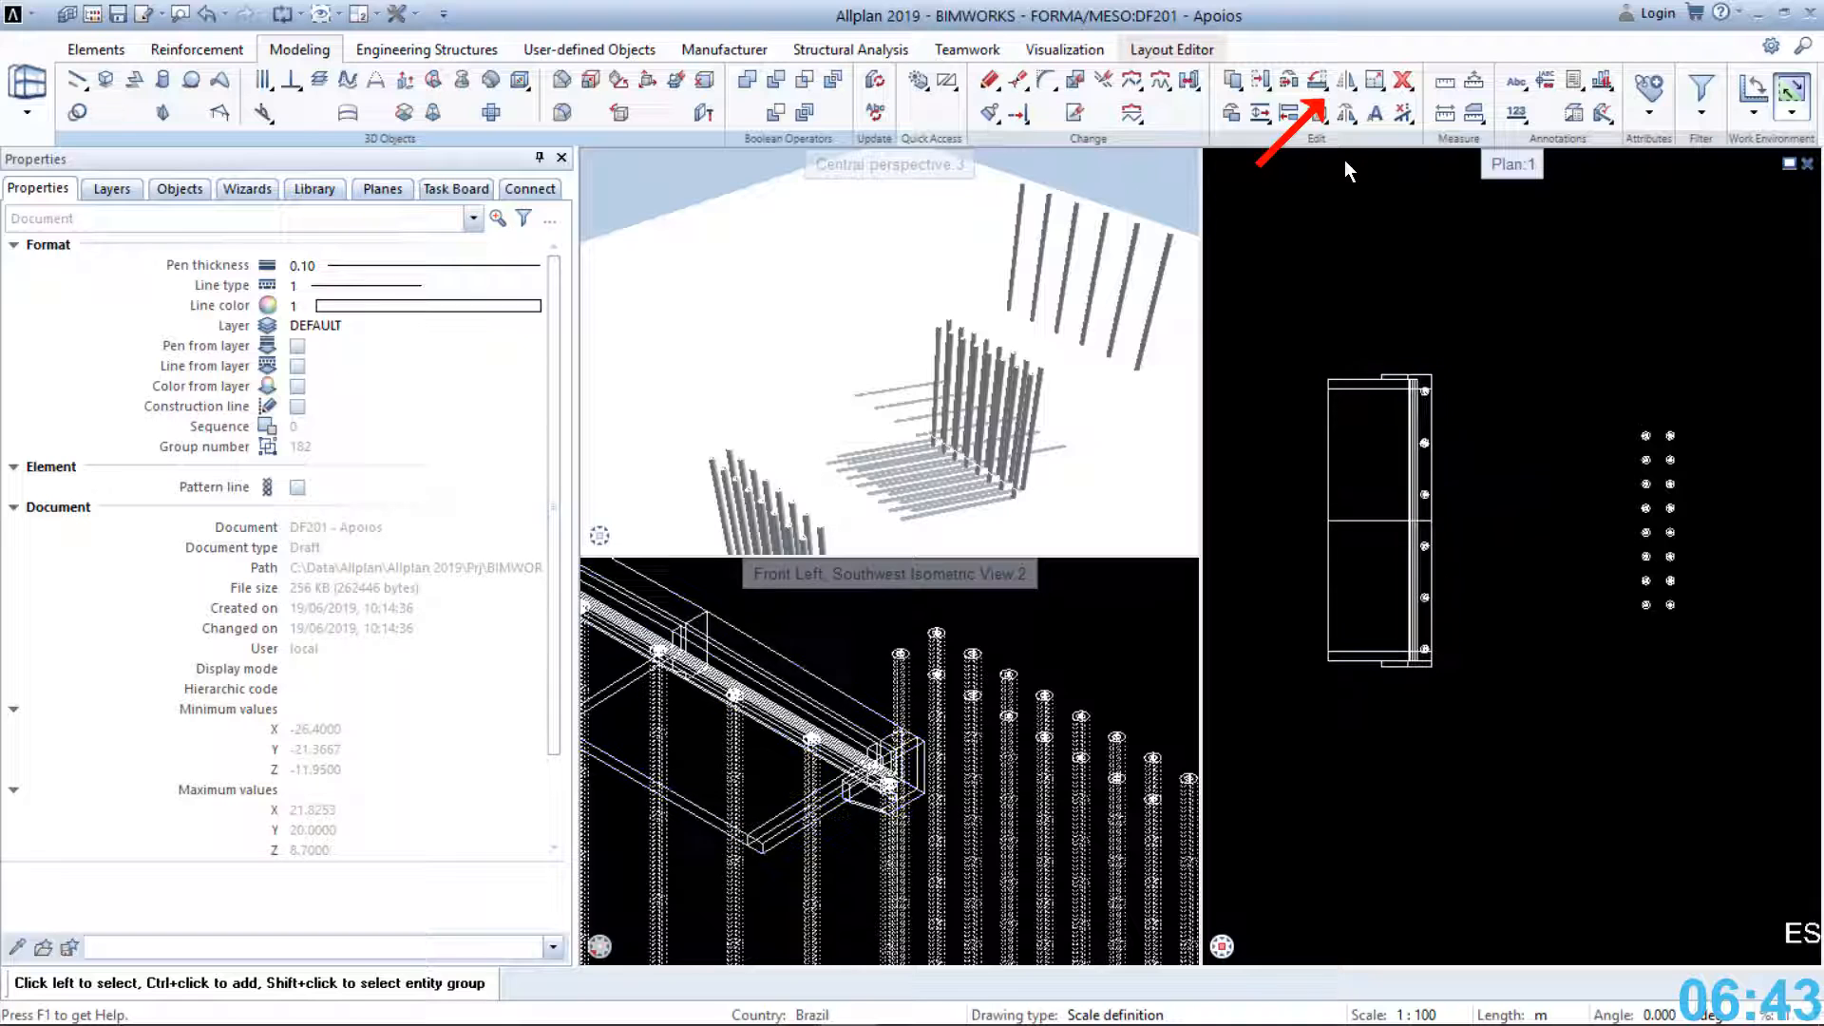
Copy and mirror the complete abutment about the ESPELHAR axis to the other end of the bridge
click(1349, 82)
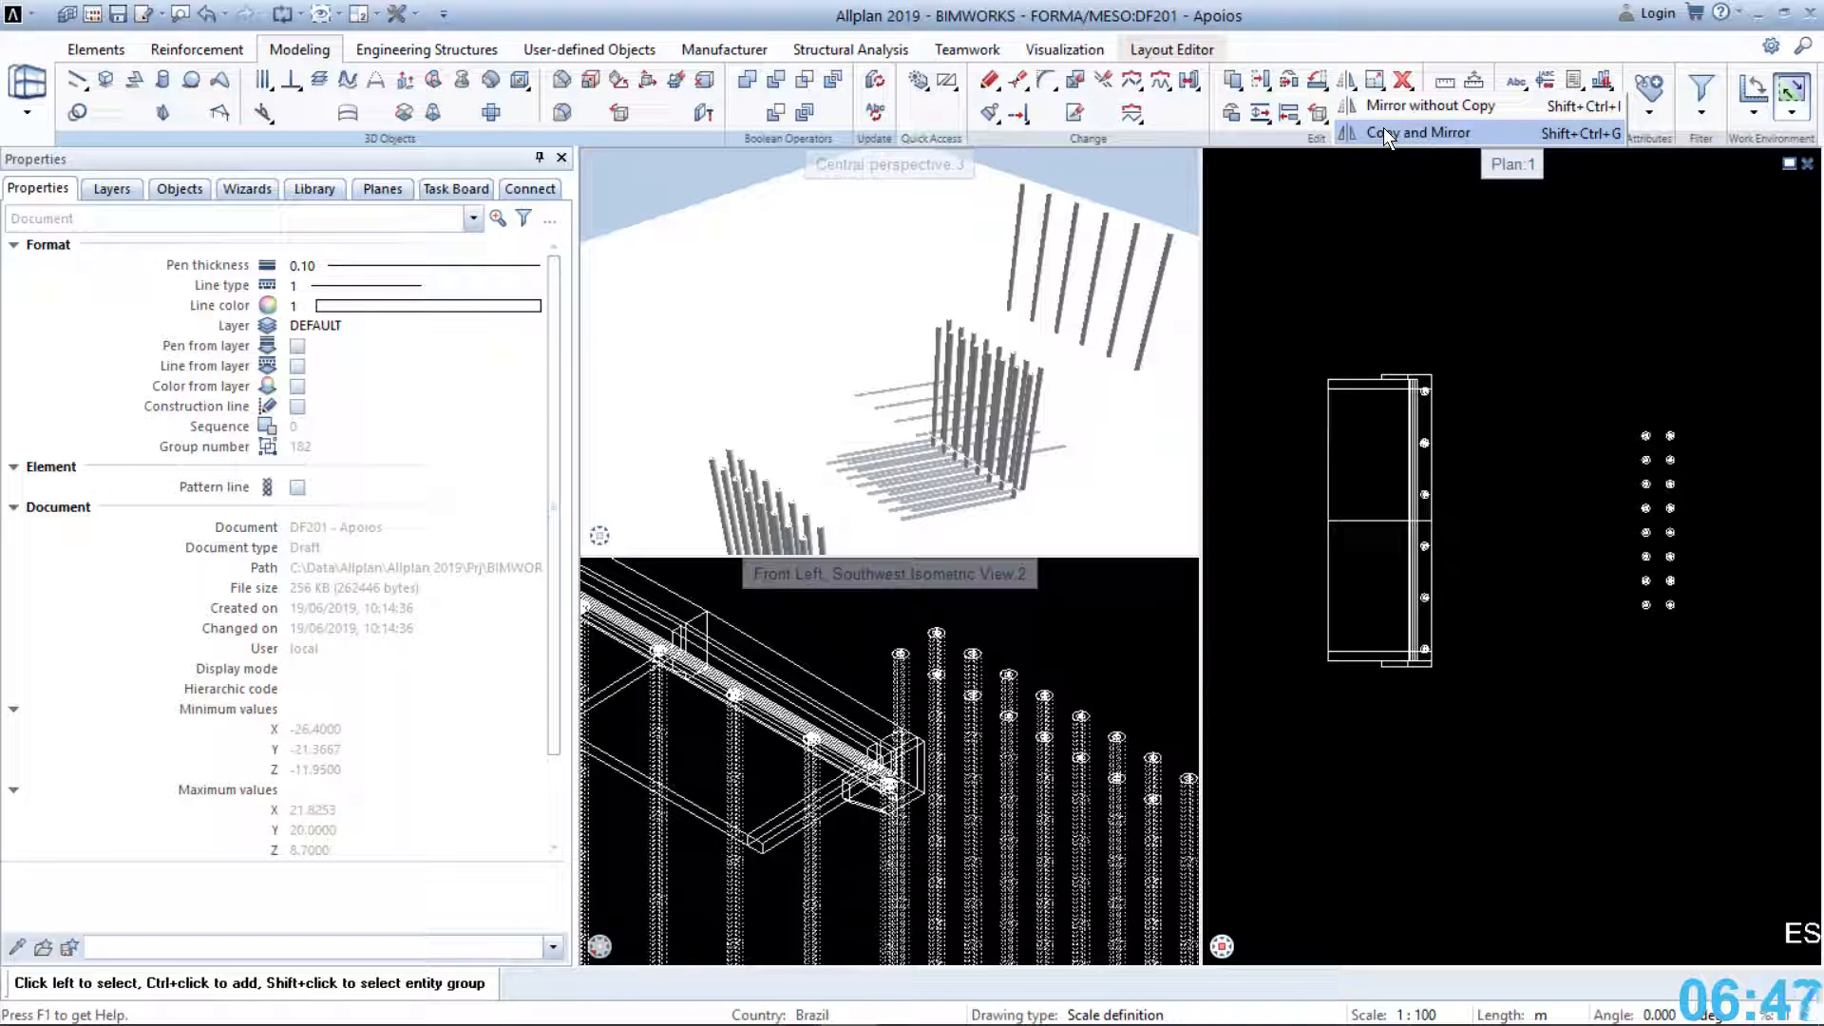
click(1385, 131)
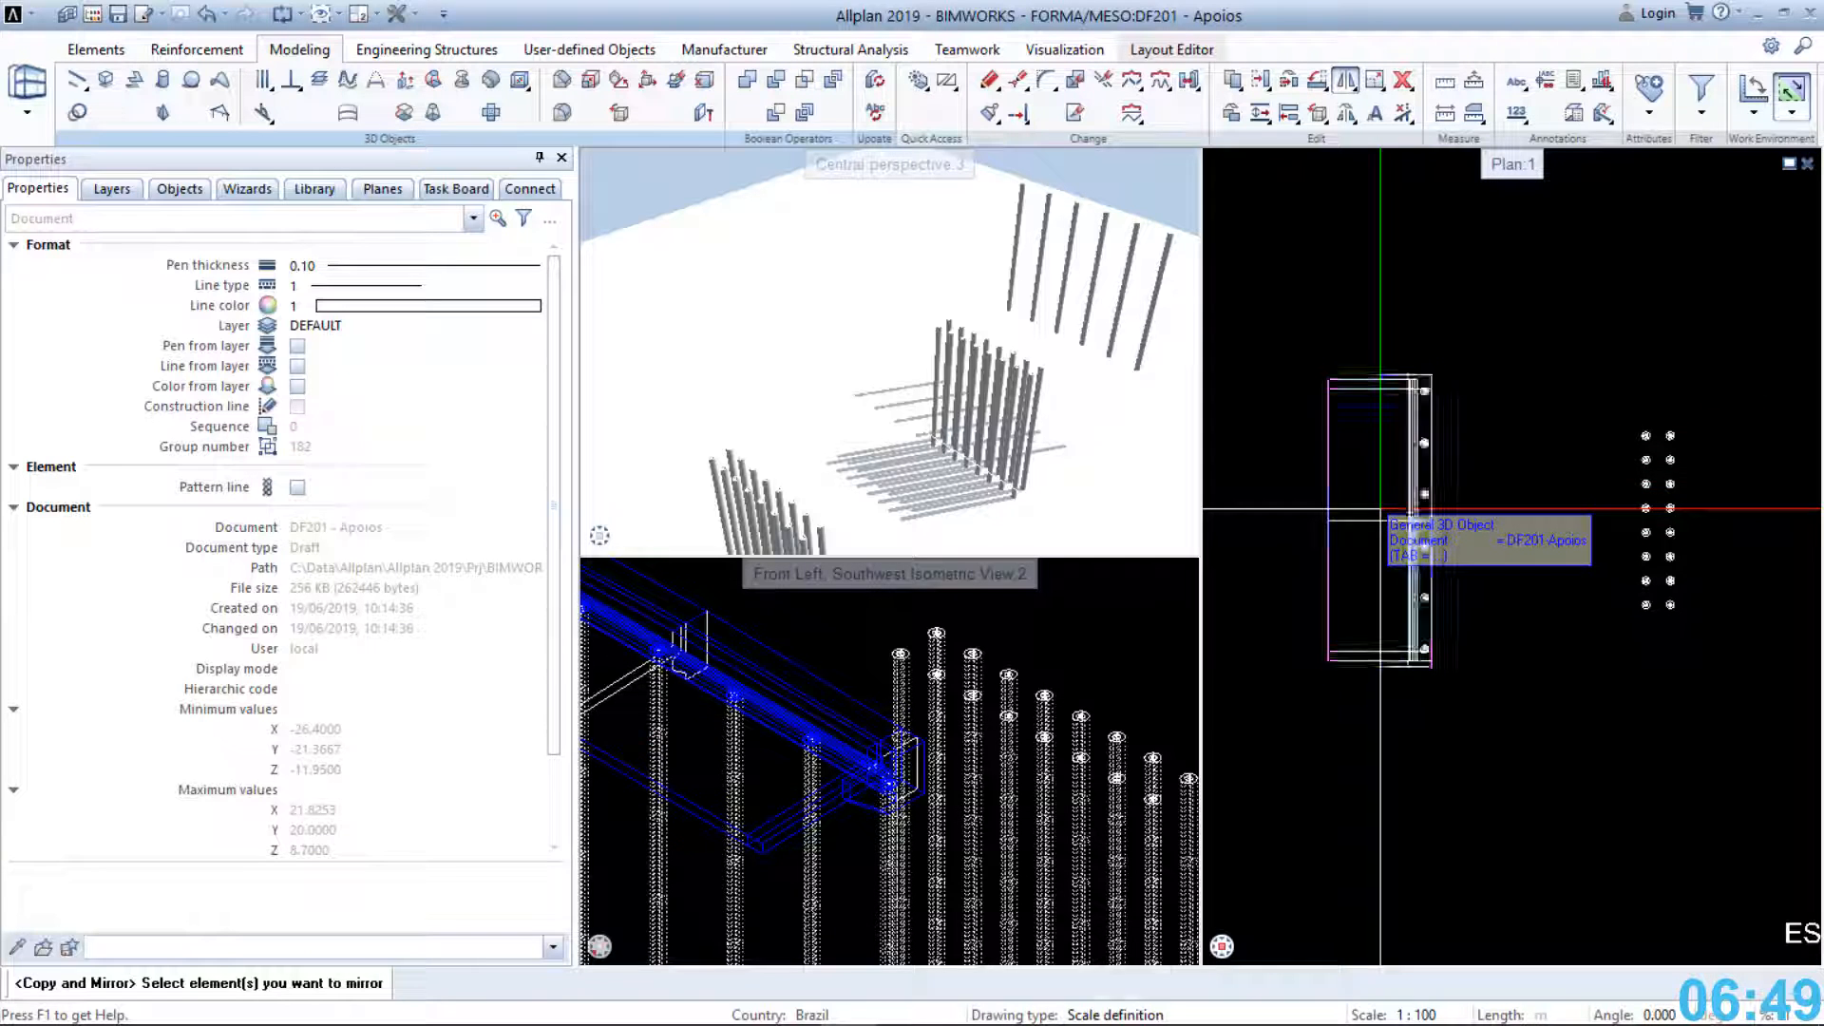
click(1381, 509)
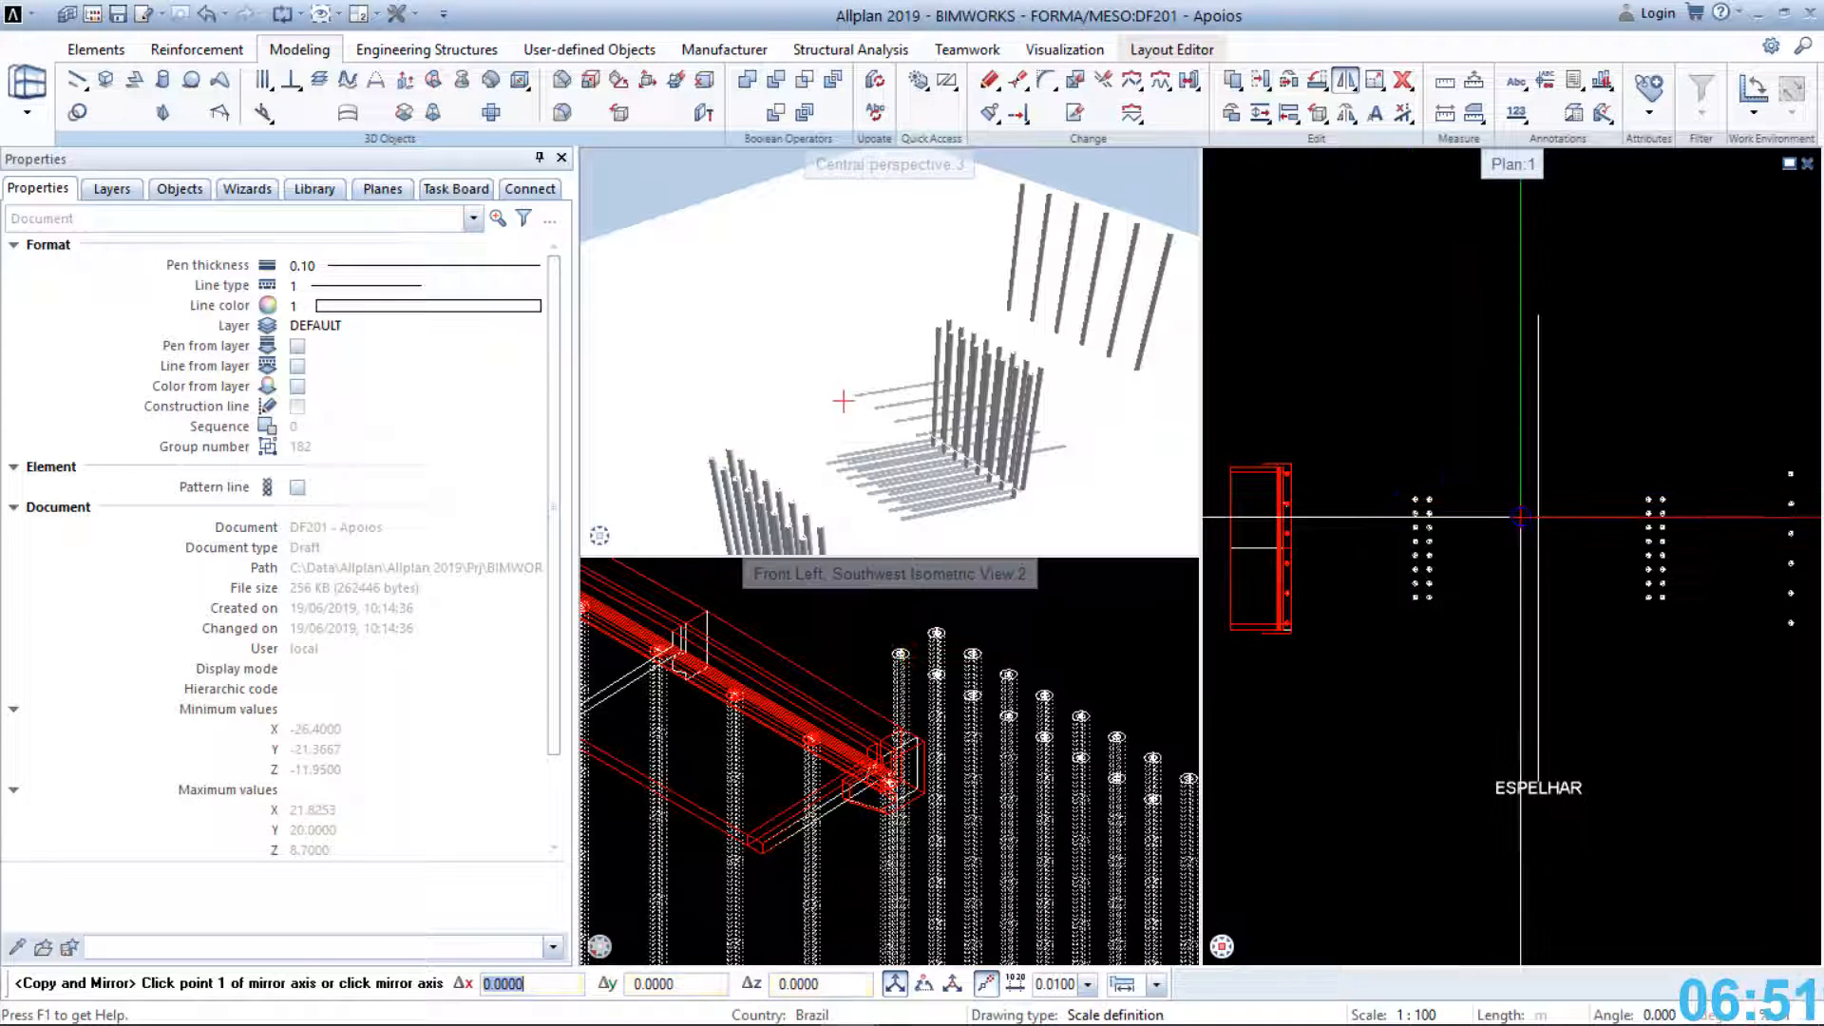
click(1536, 522)
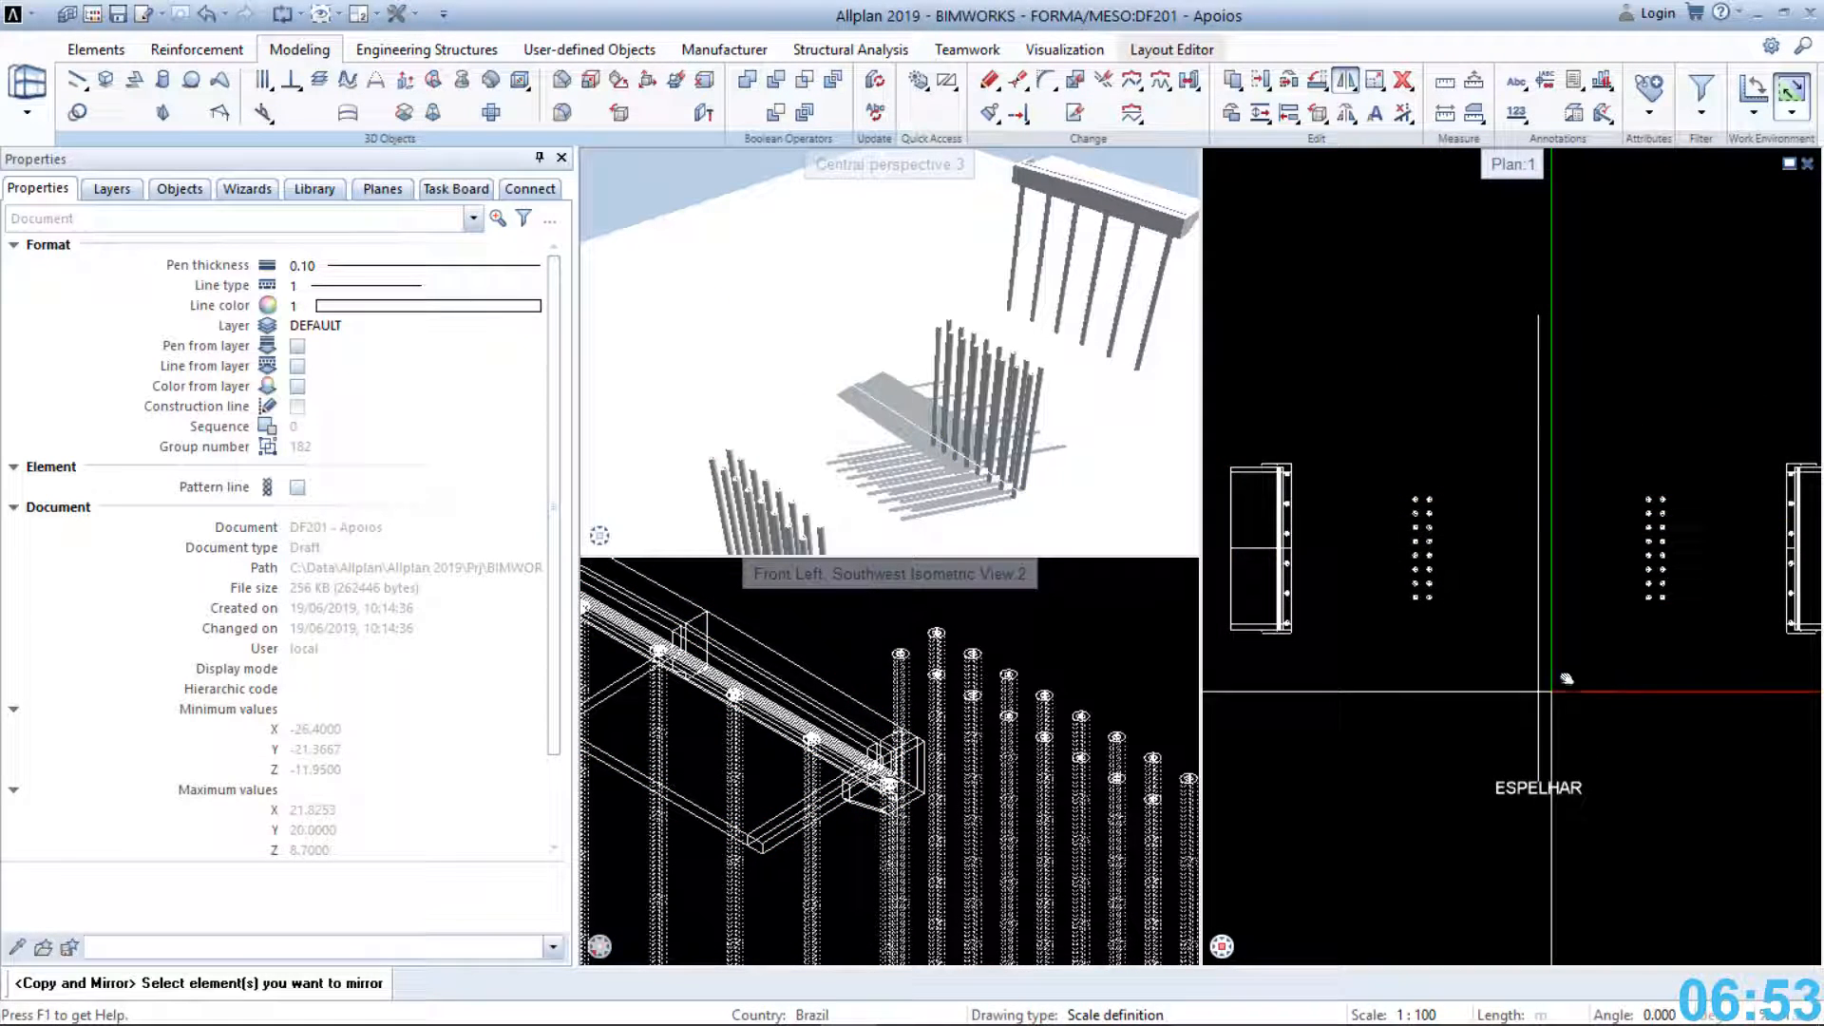
key(Escape)
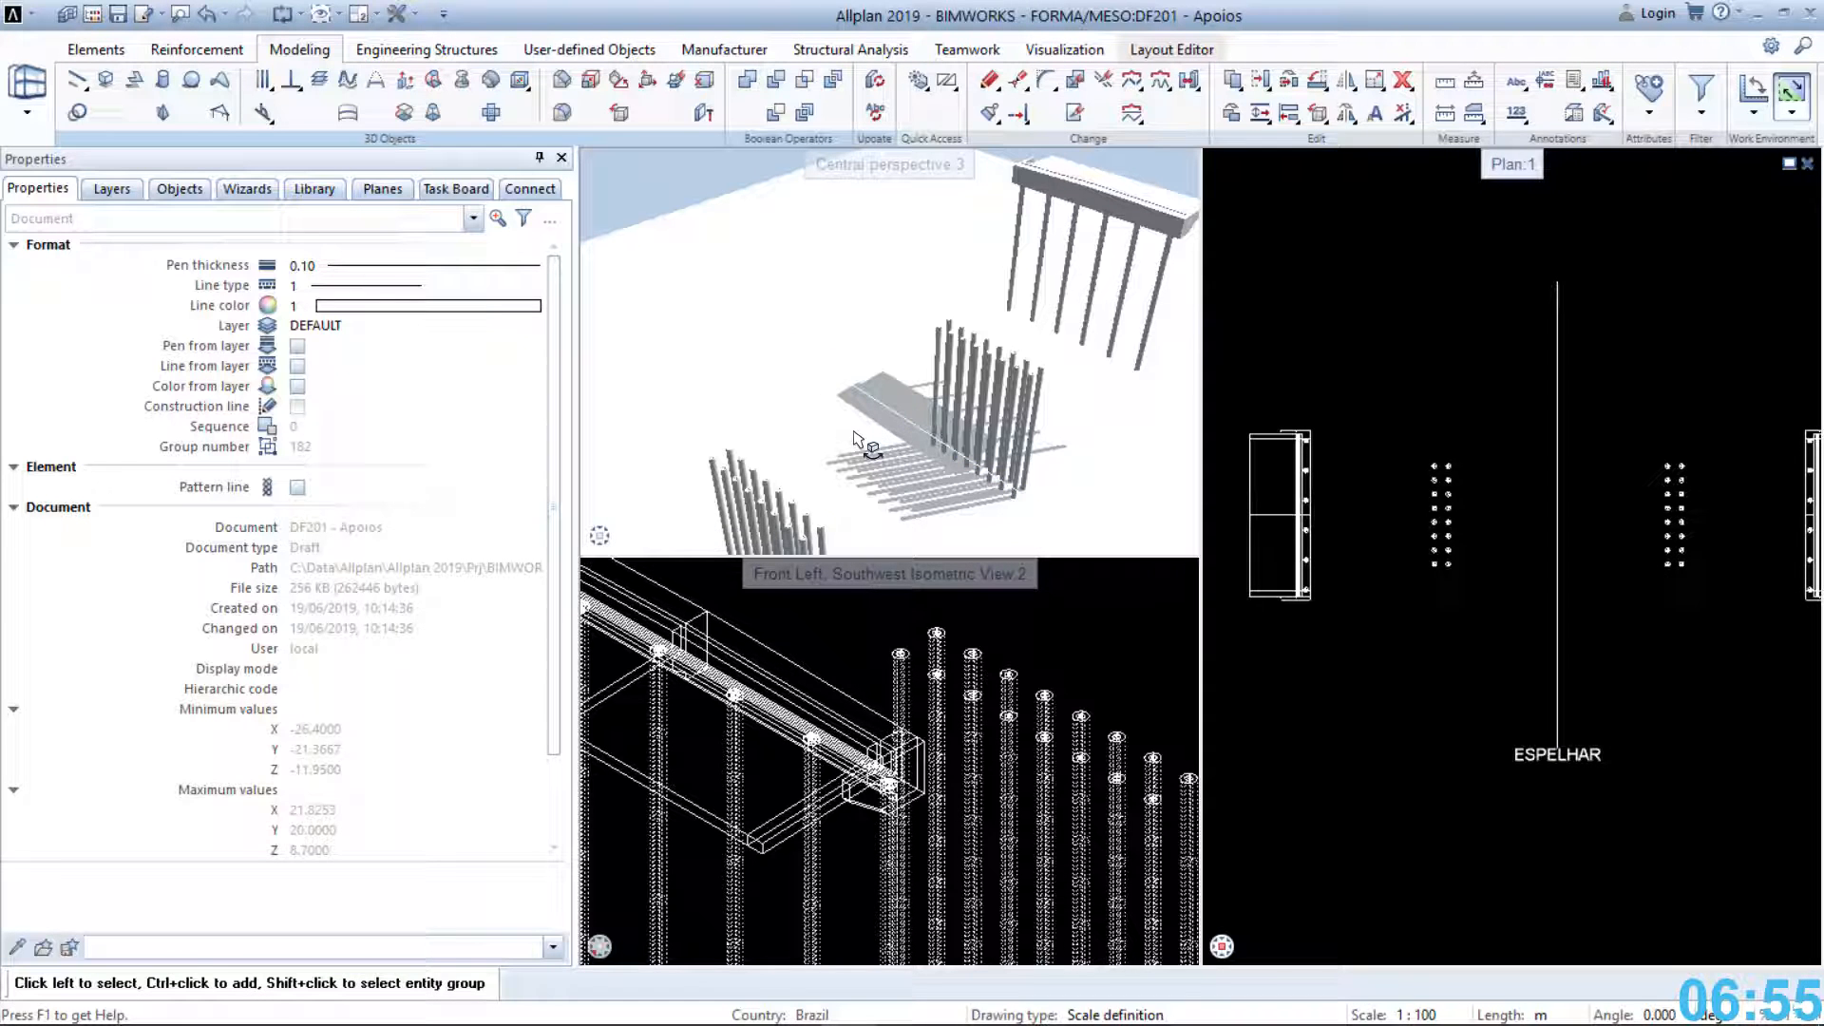
middle_drag(846, 443, 884, 458)
scroll(874, 363, up, 4)
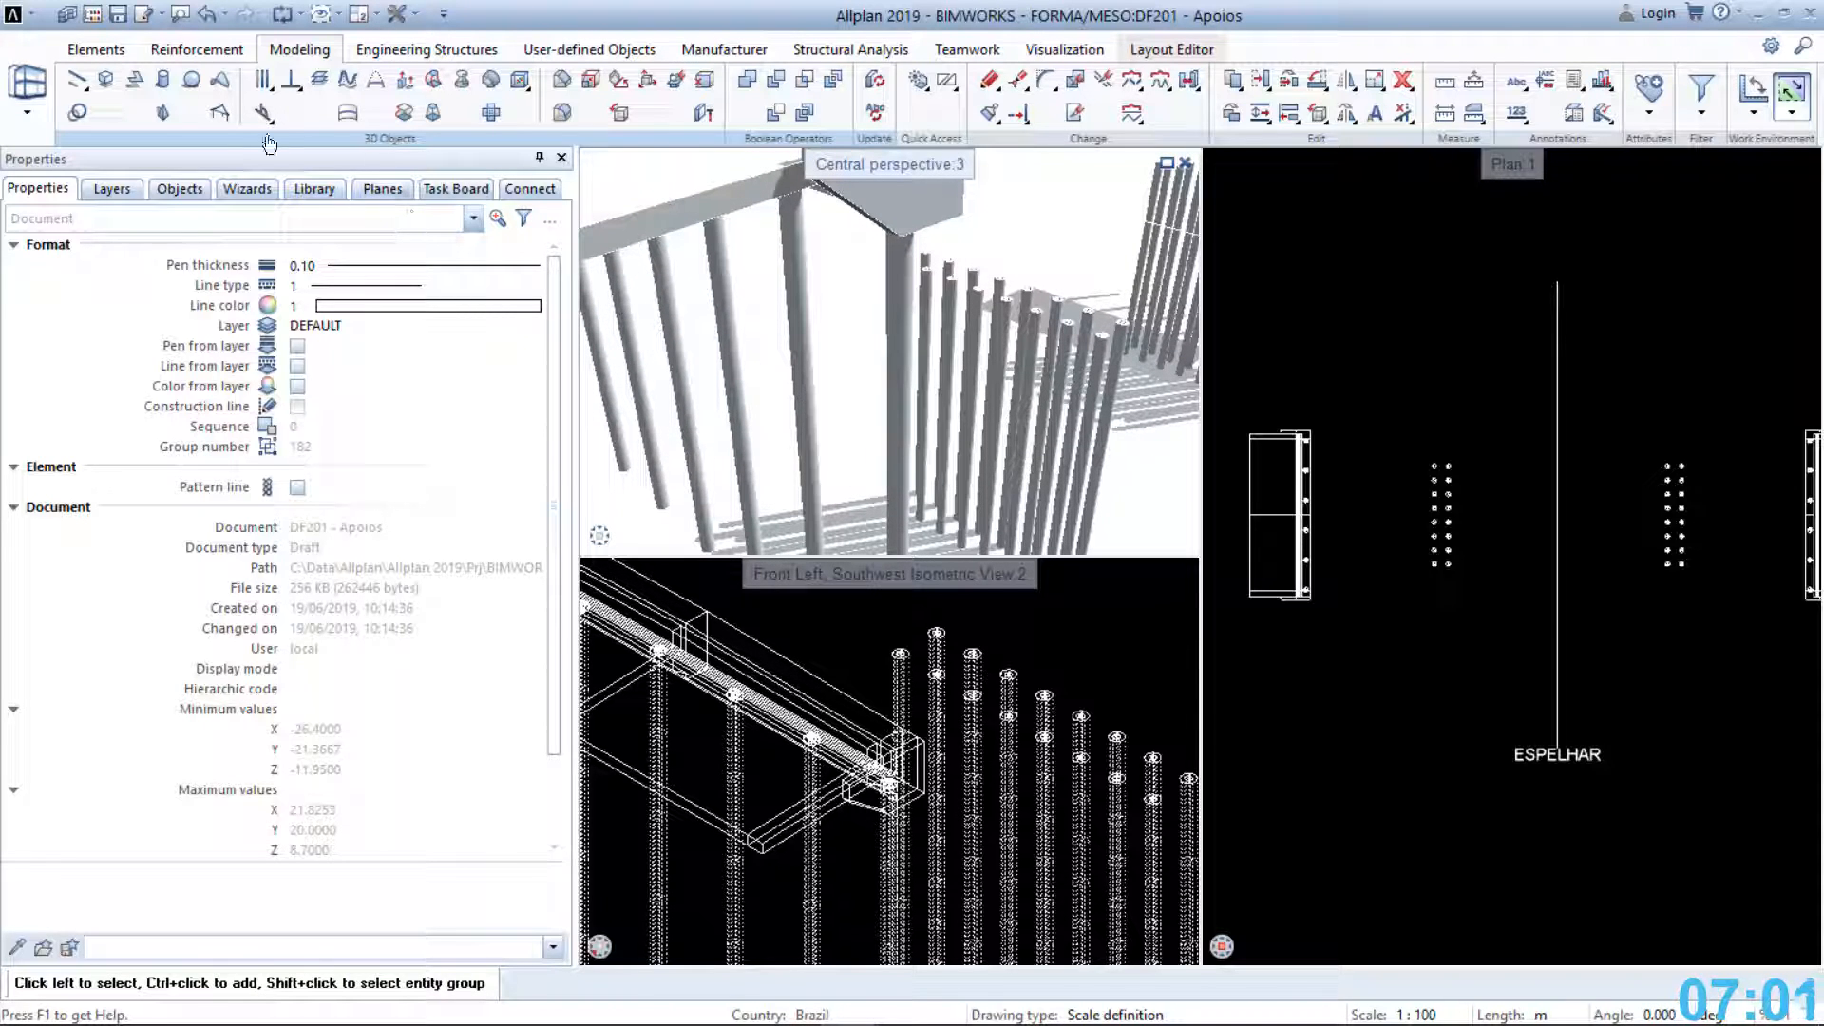
Make drawing file 301 Laje under SUPER active and switch off 201 Apoios and 101 Estacas
click(95, 16)
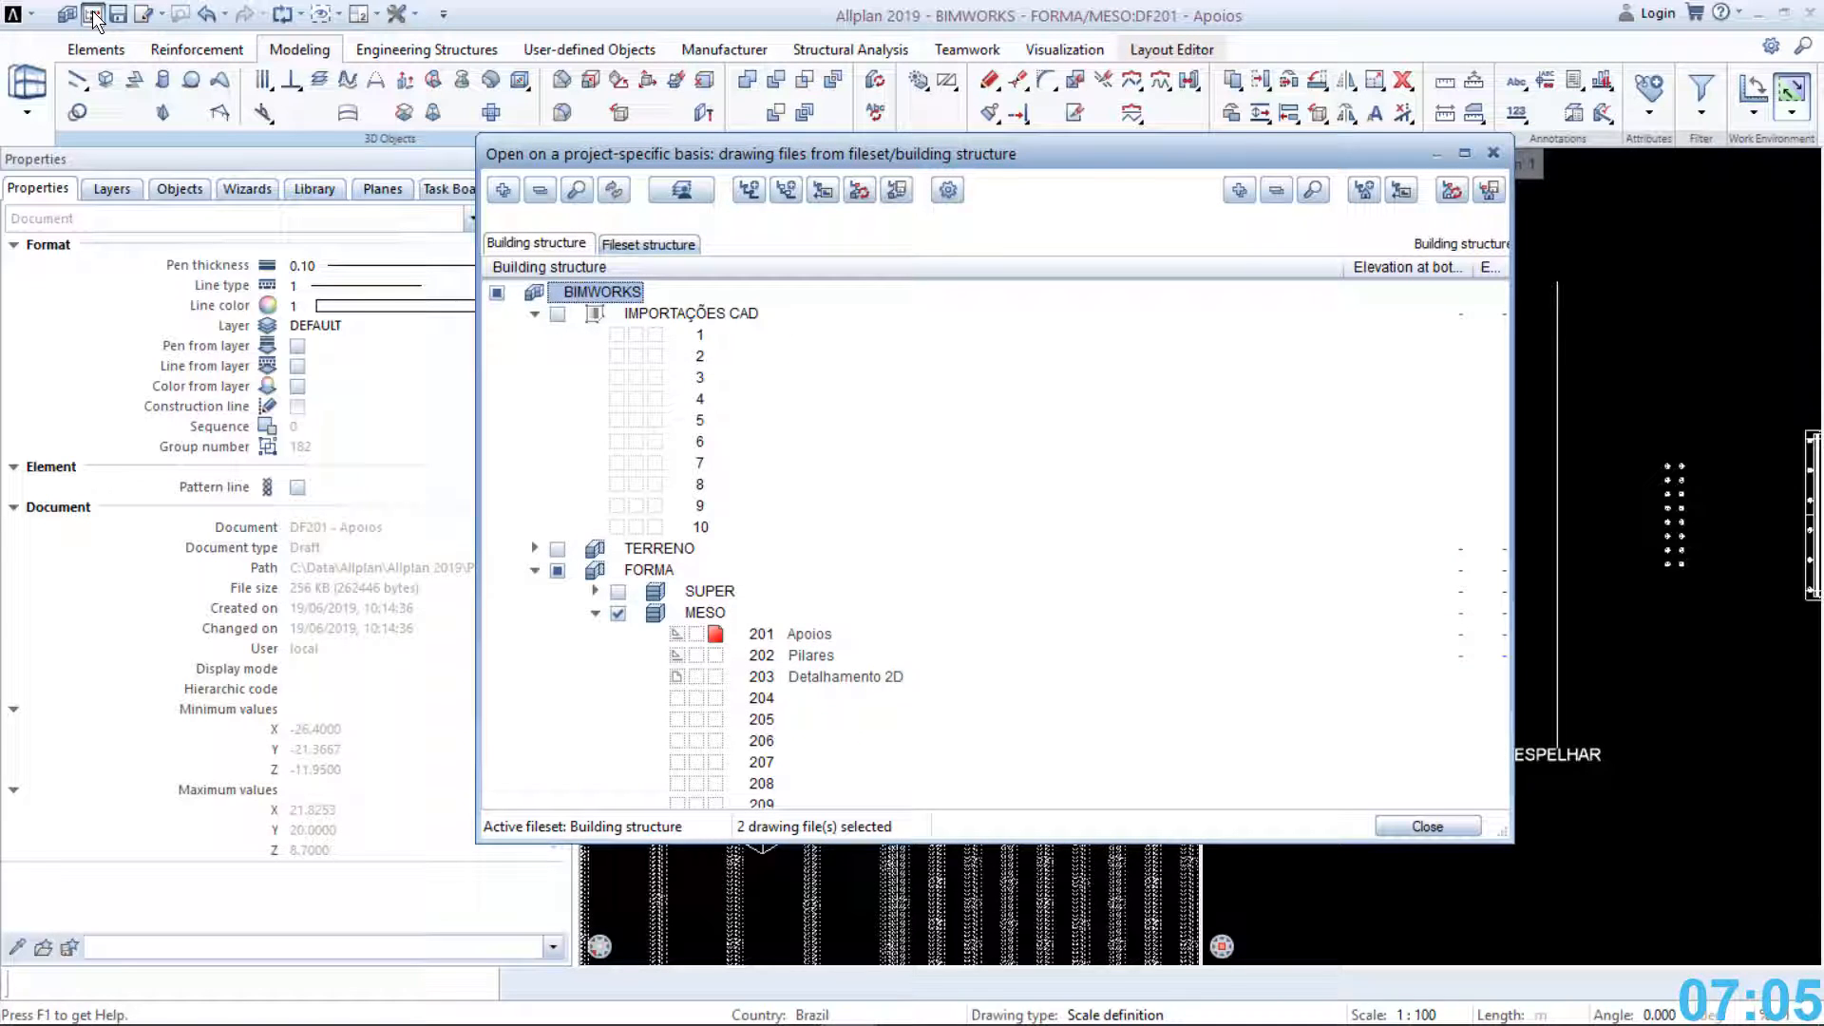
click(595, 589)
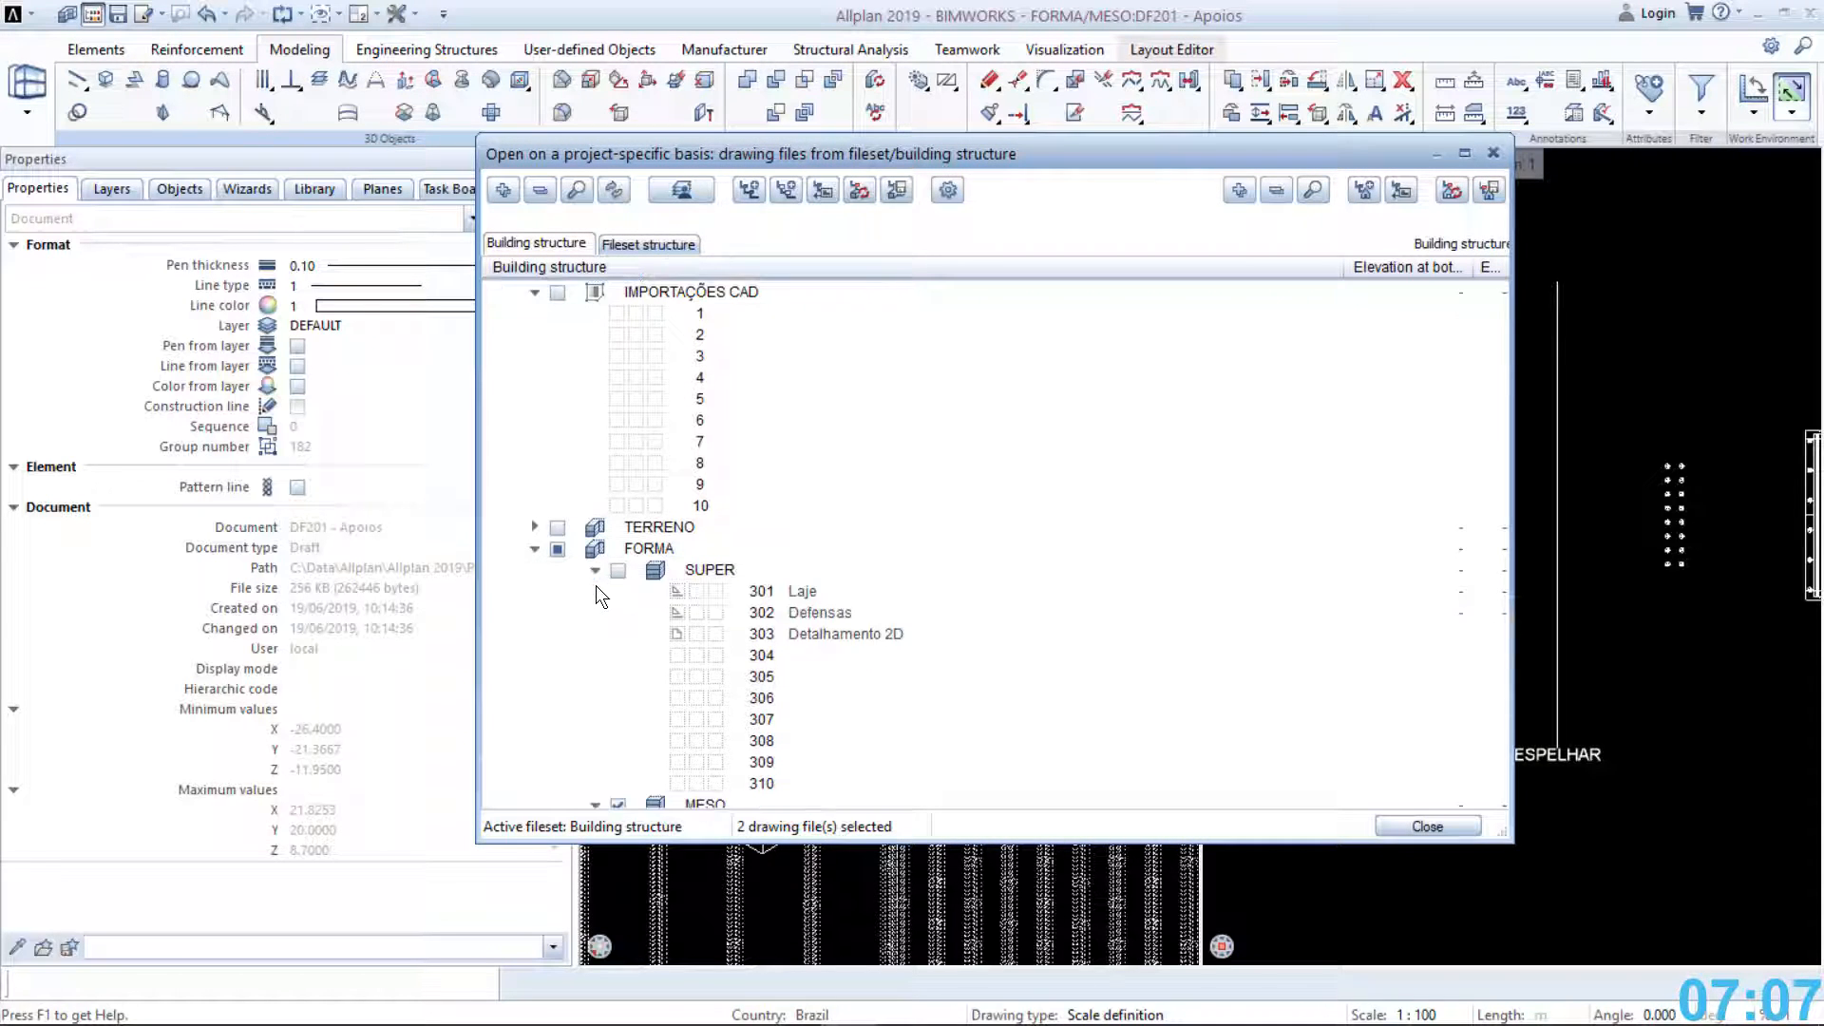
click(714, 590)
scroll(715, 589, down, 4)
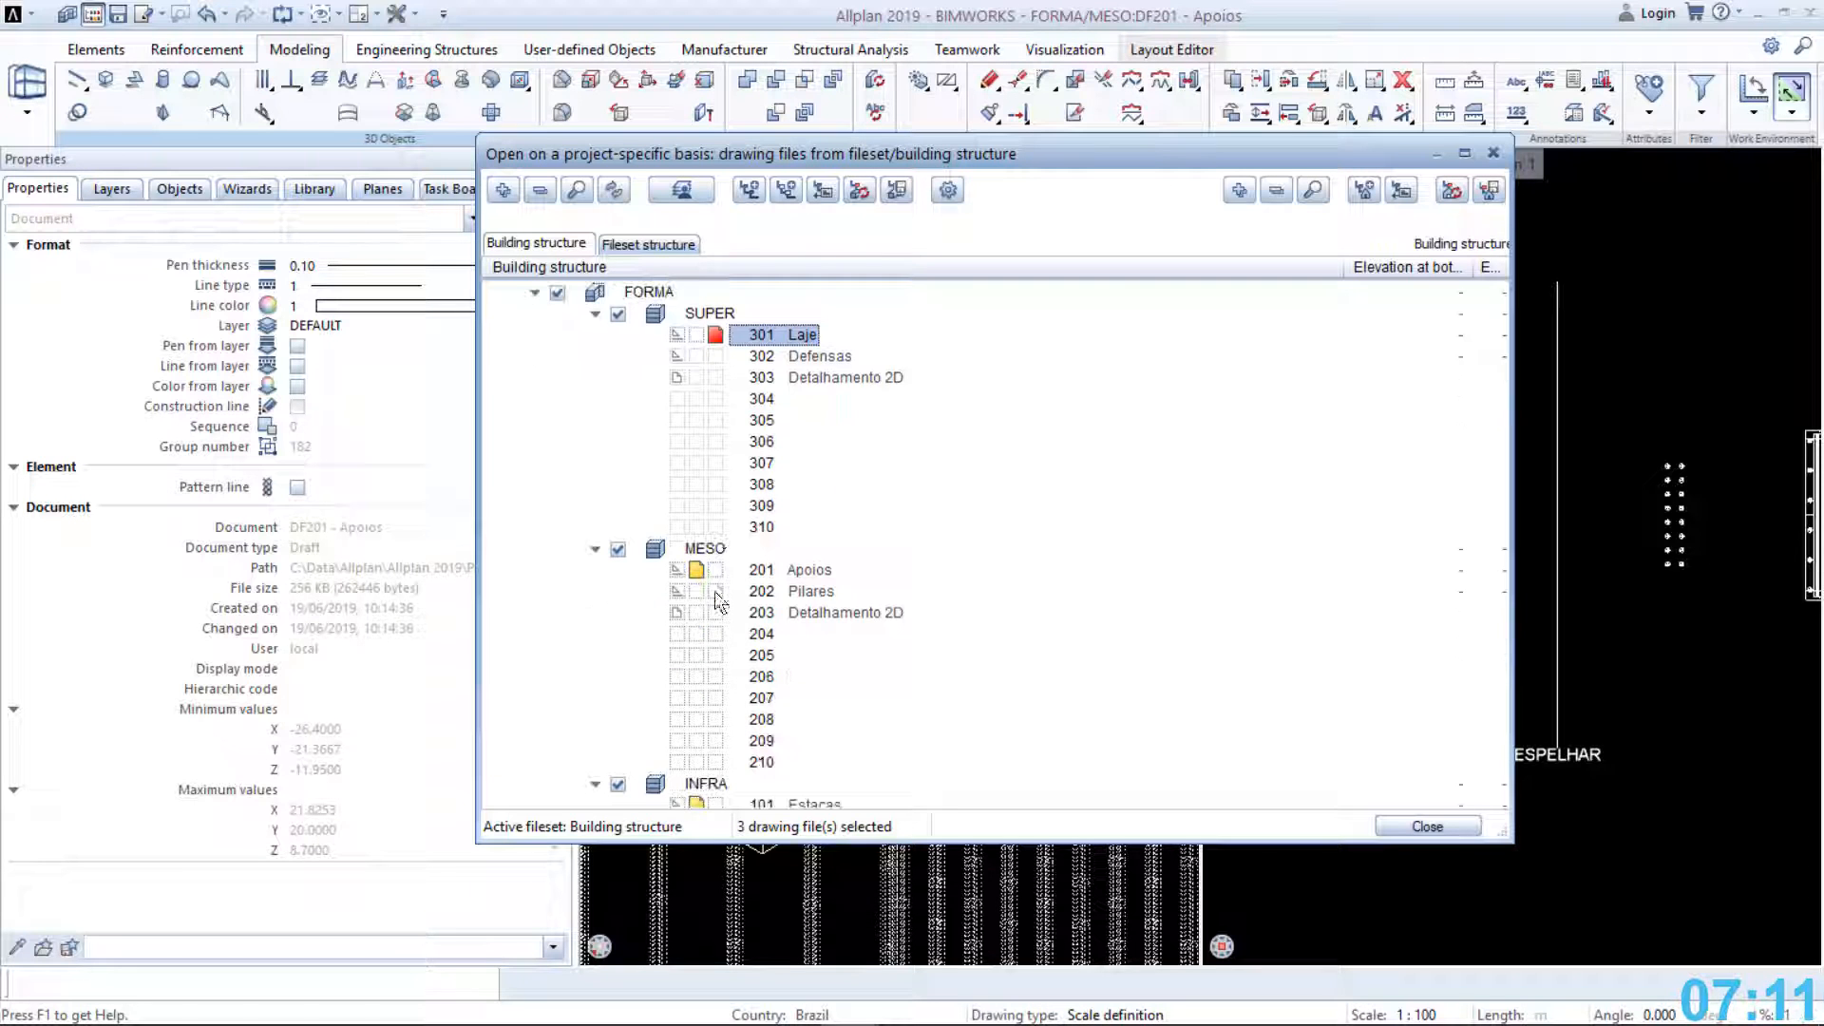
click(696, 572)
scroll(693, 574, down, 2)
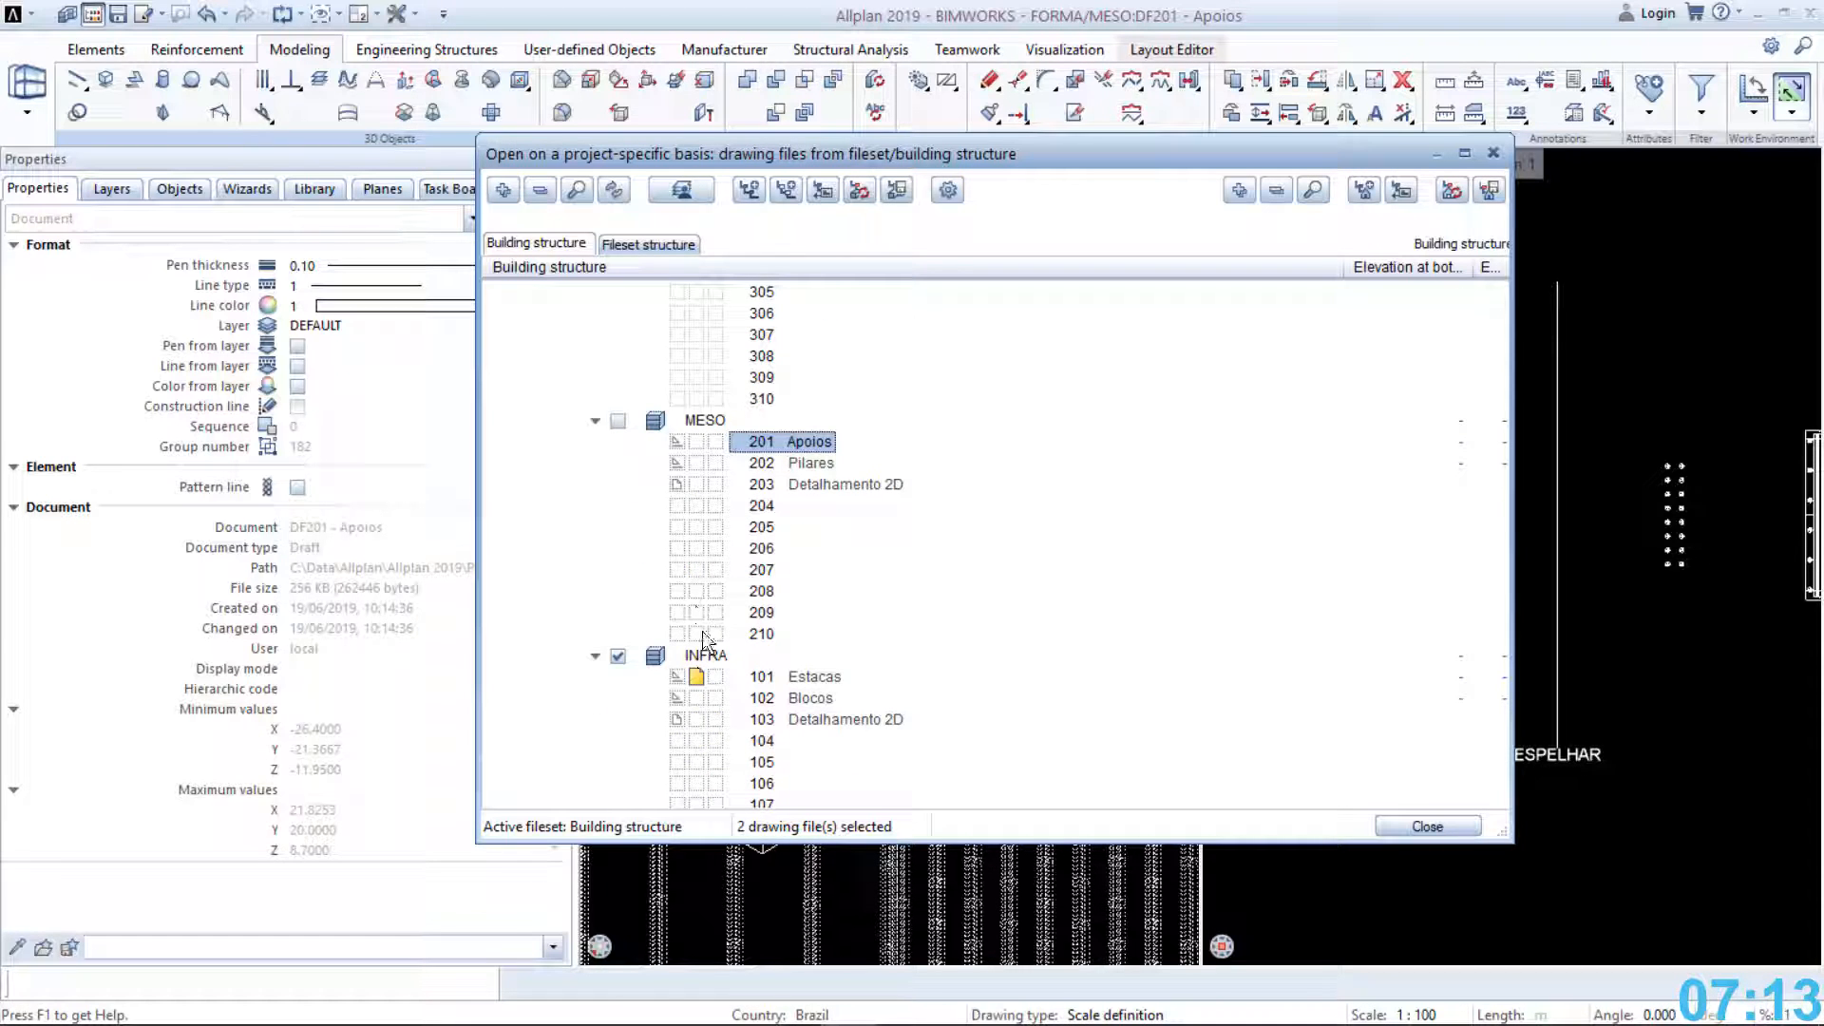
click(698, 677)
scroll(697, 675, up, 2)
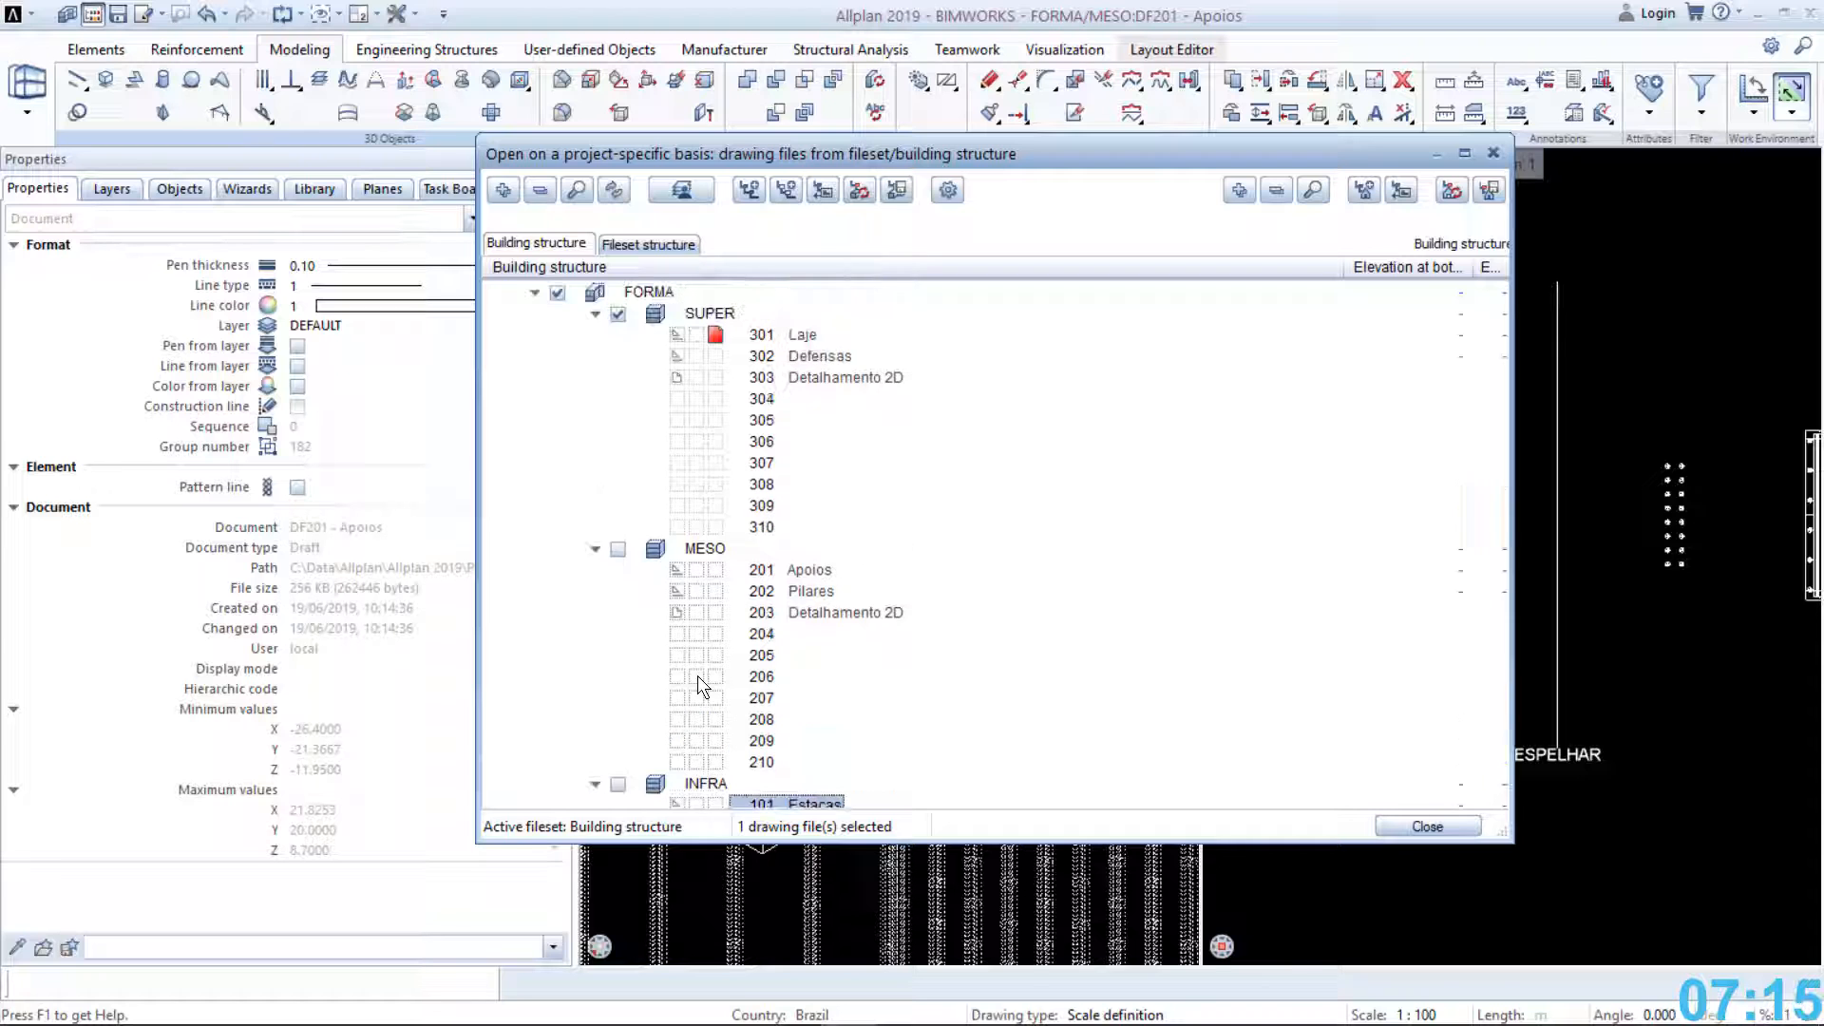
click(1429, 826)
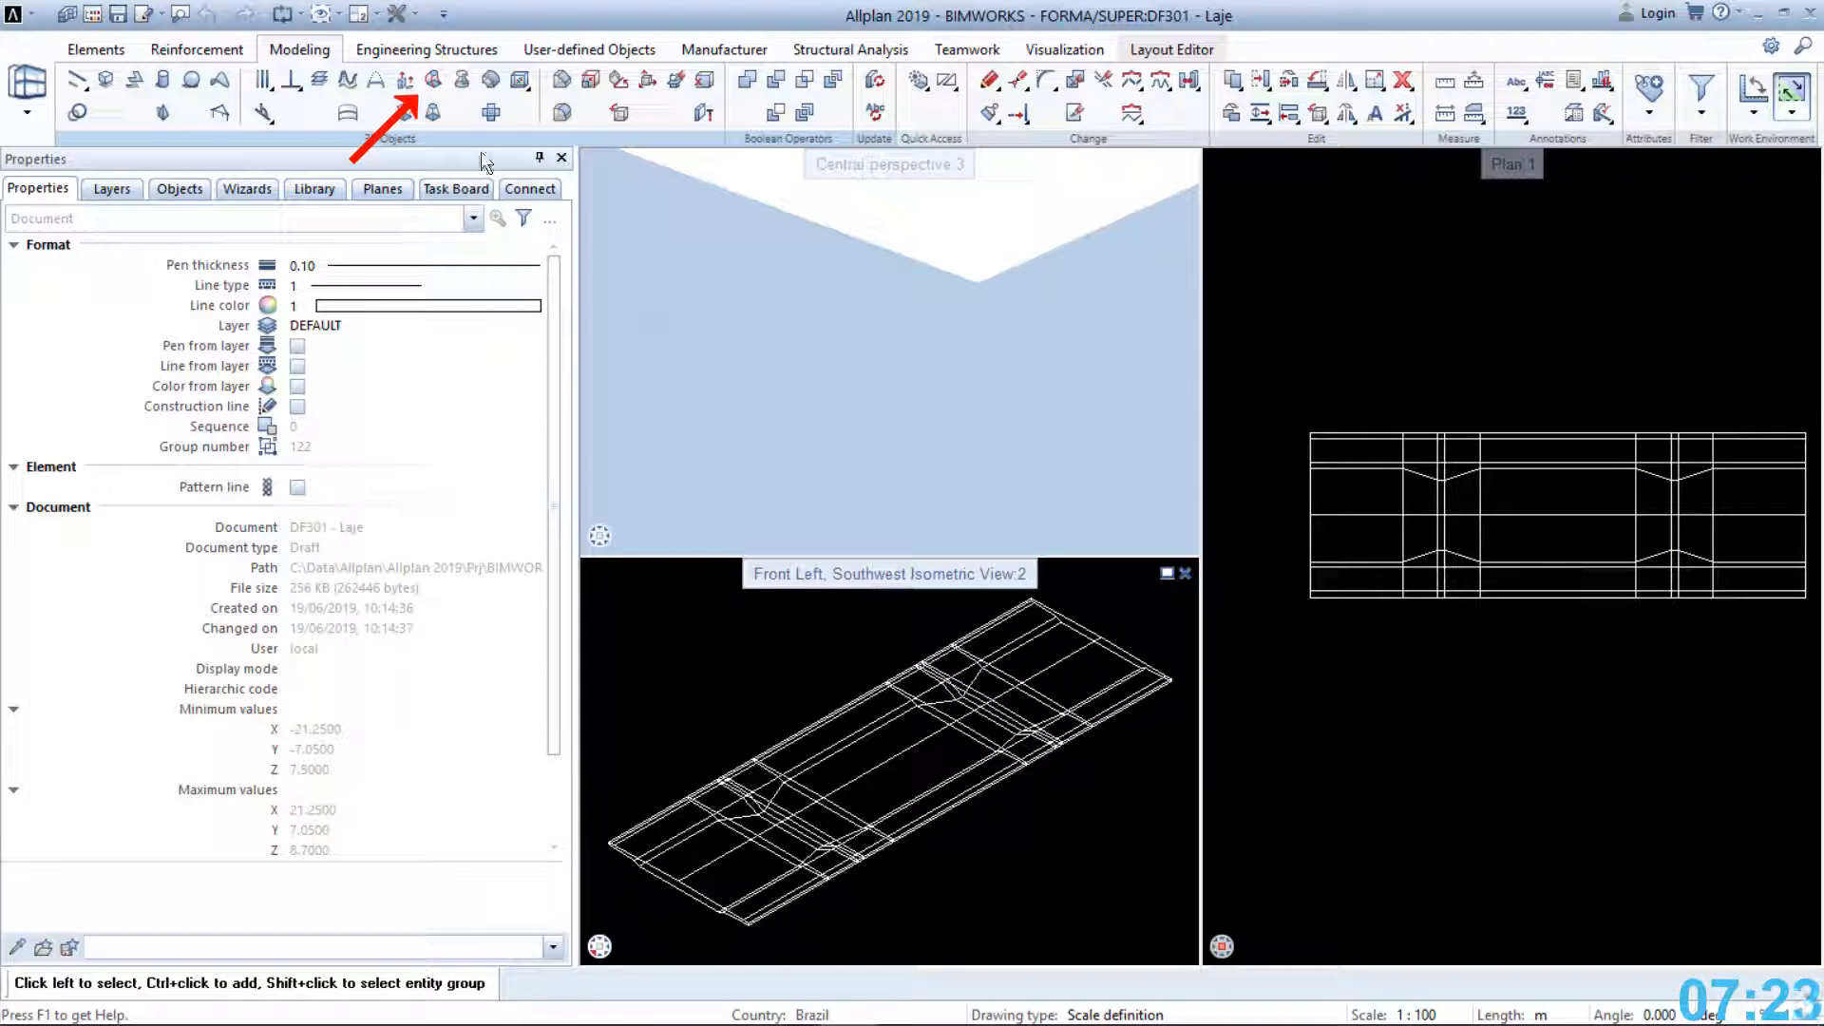
Start a Sweep Path and select the slab's ten transverse profiles in order from the near end to the far end
click(441, 87)
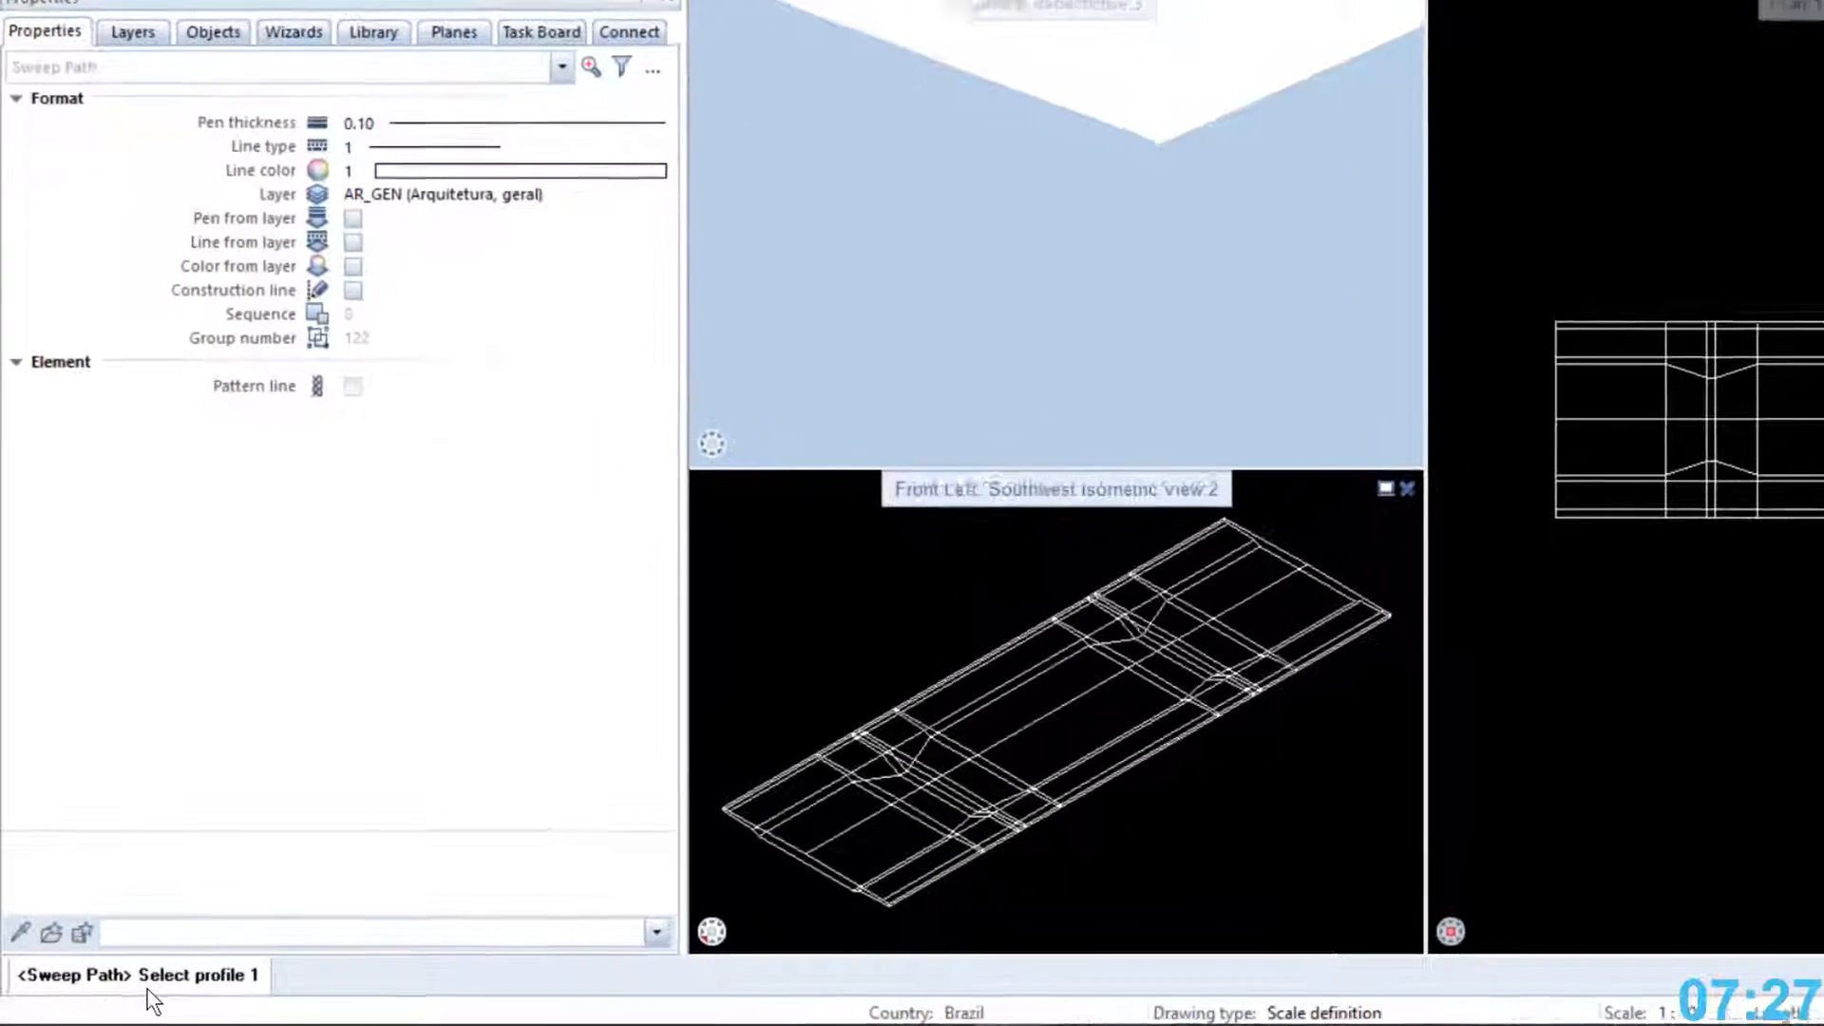
scroll(941, 870, up, 4)
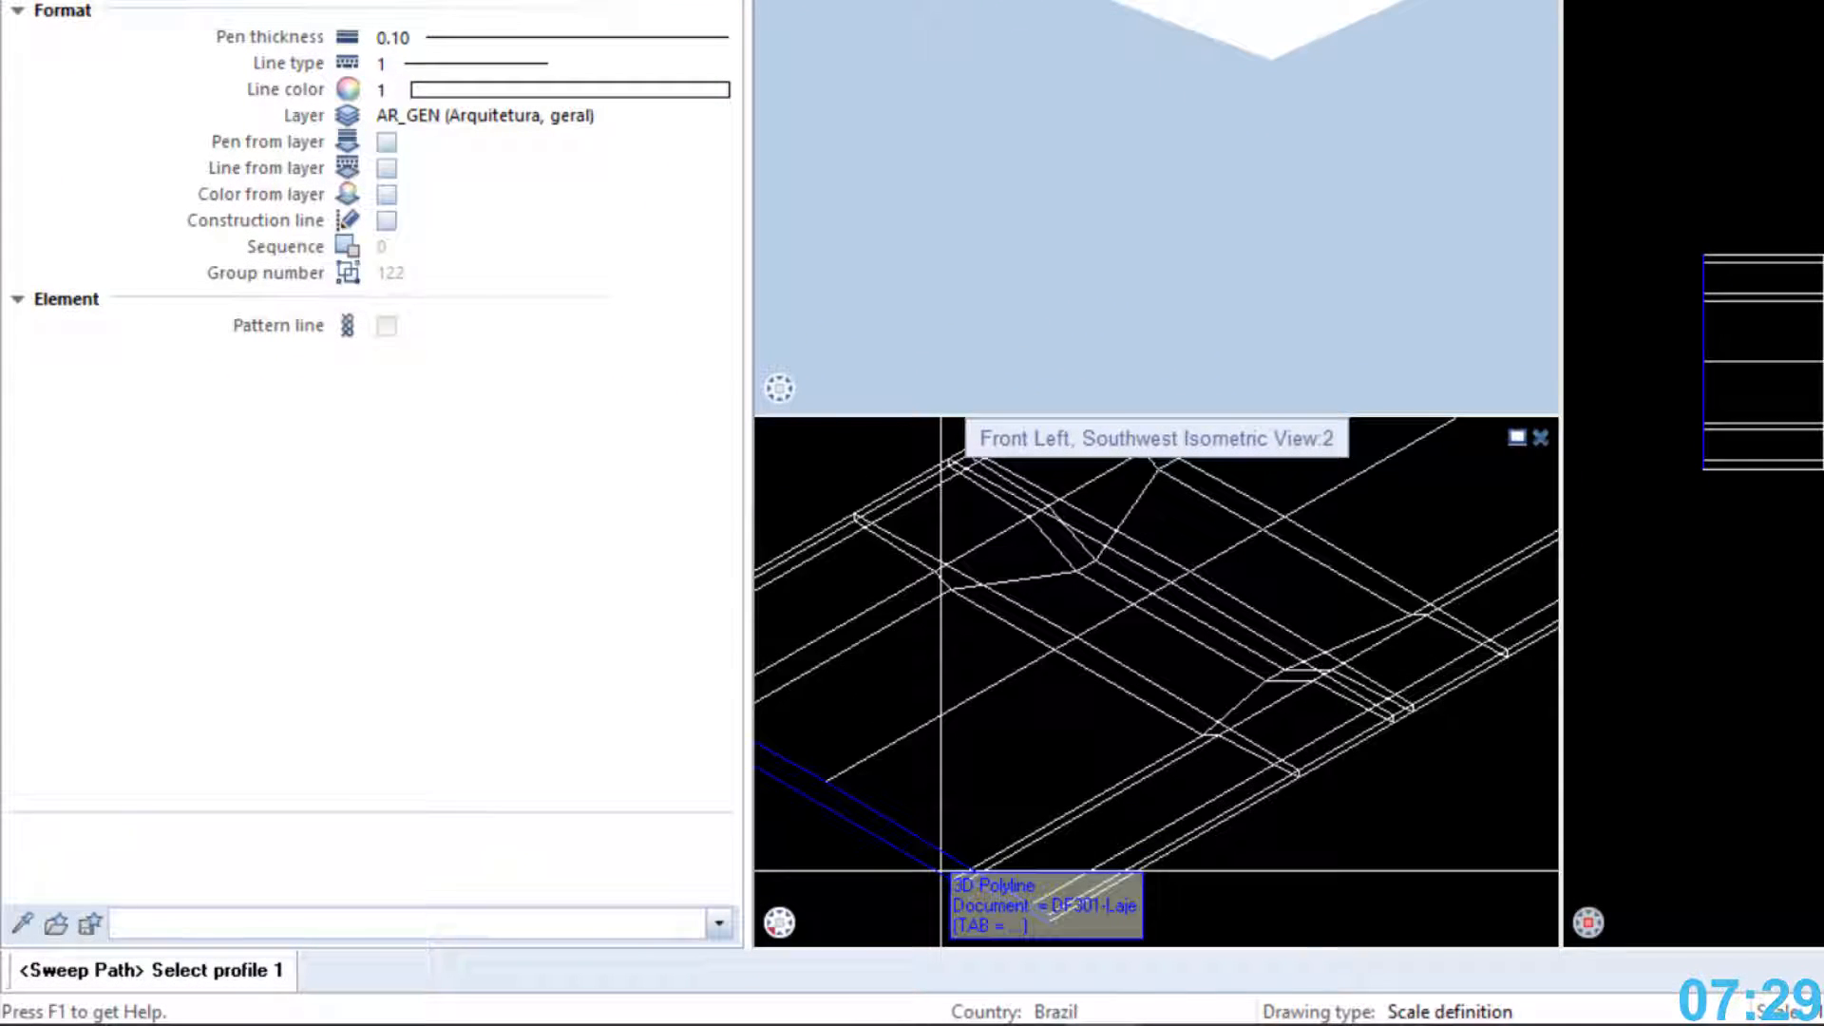
click(940, 869)
click(1159, 717)
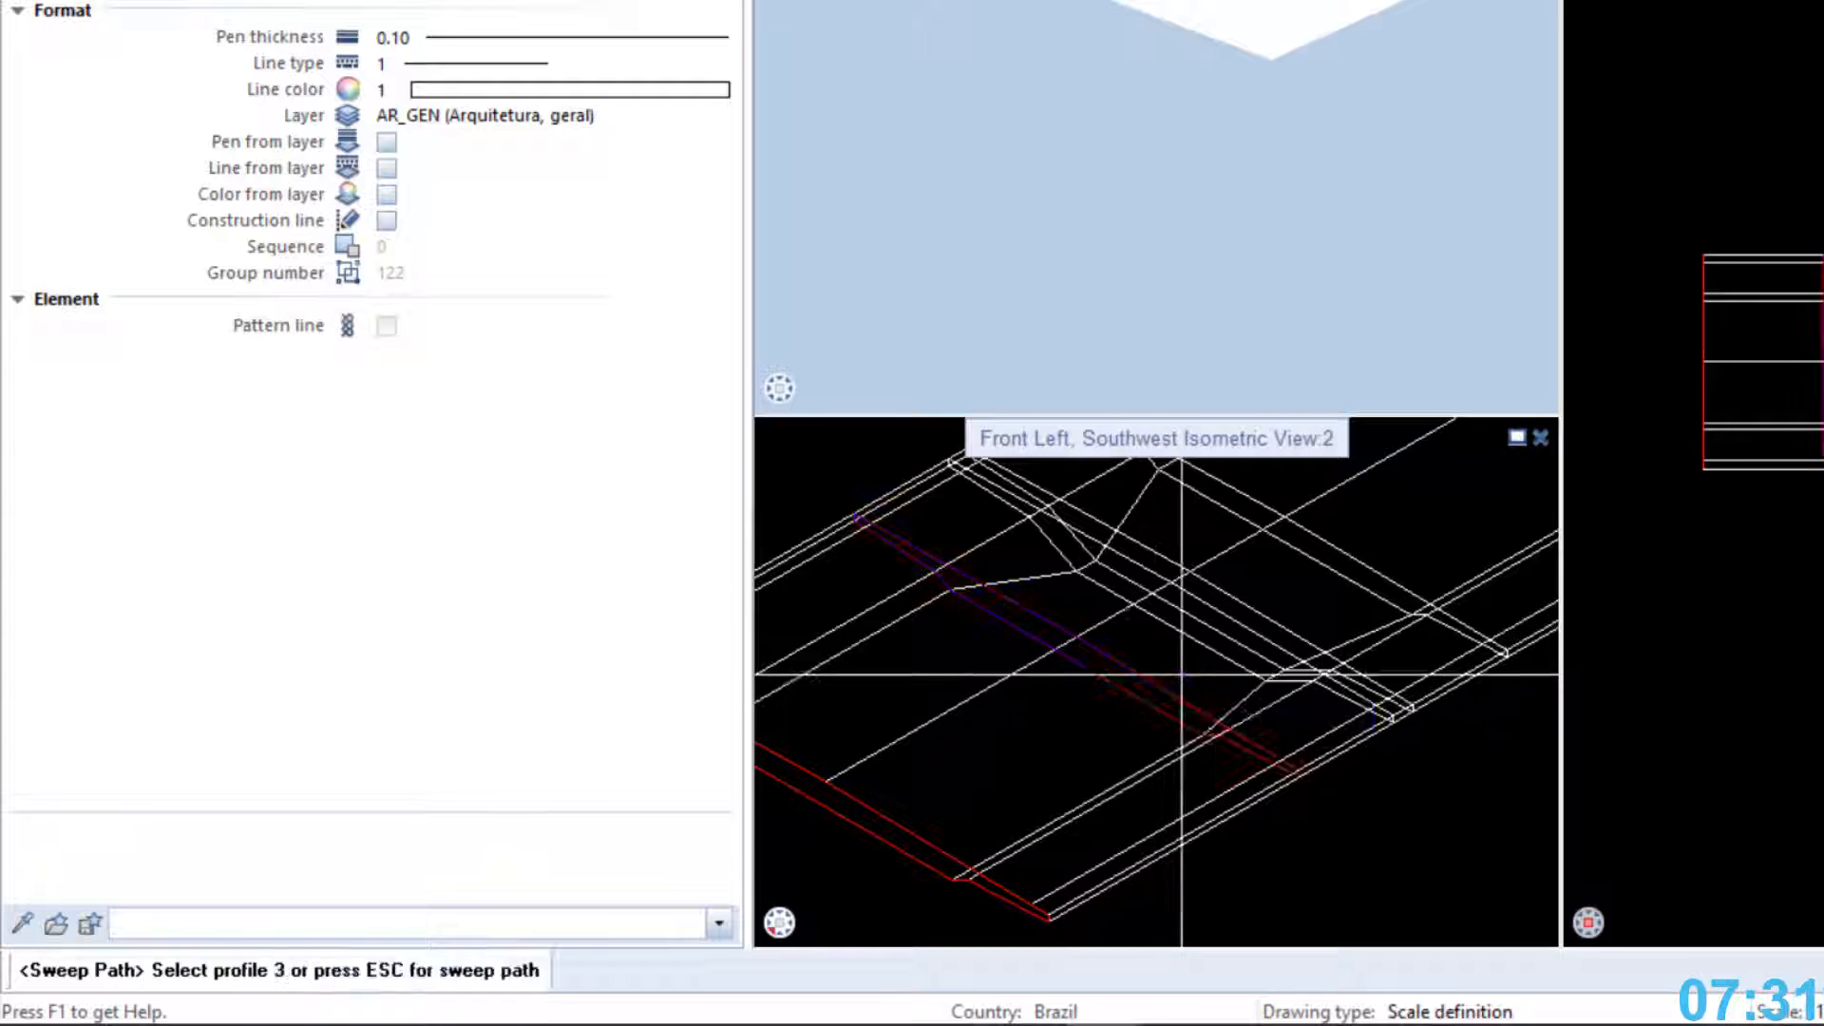
click(1259, 629)
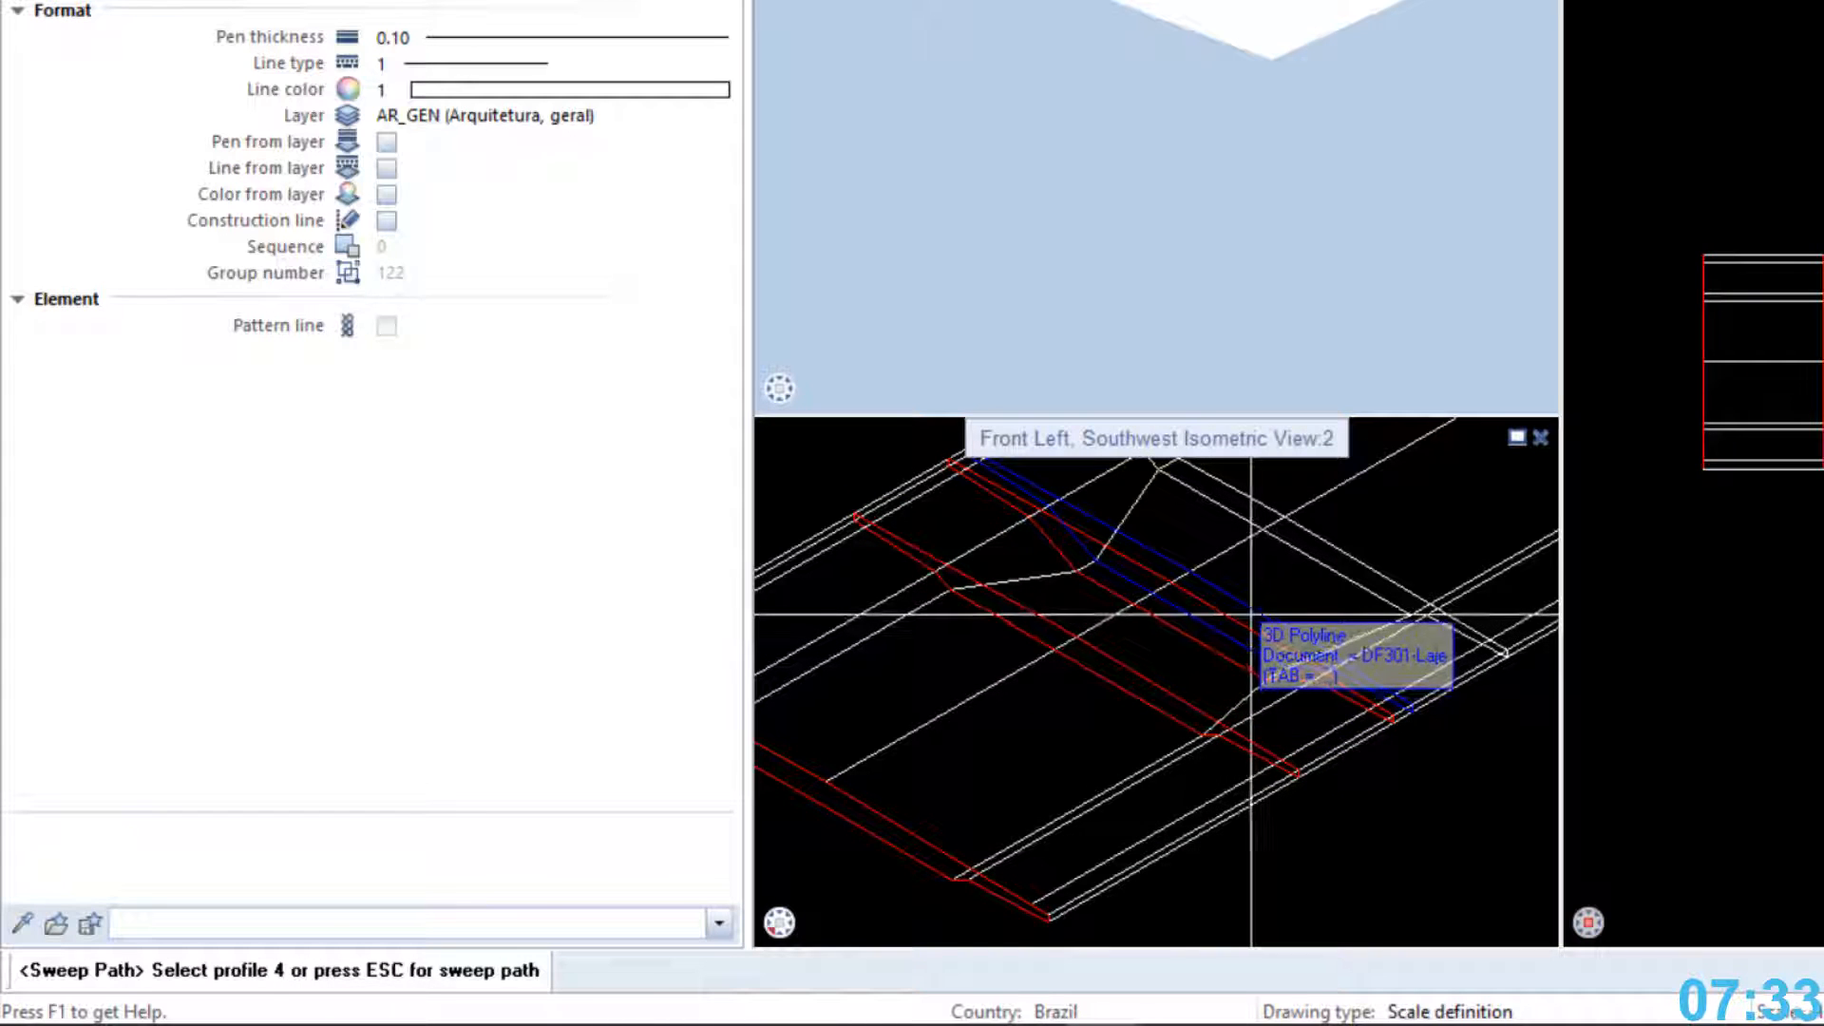
click(1294, 588)
click(1316, 566)
middle_drag(1370, 524, 906, 900)
click(1306, 679)
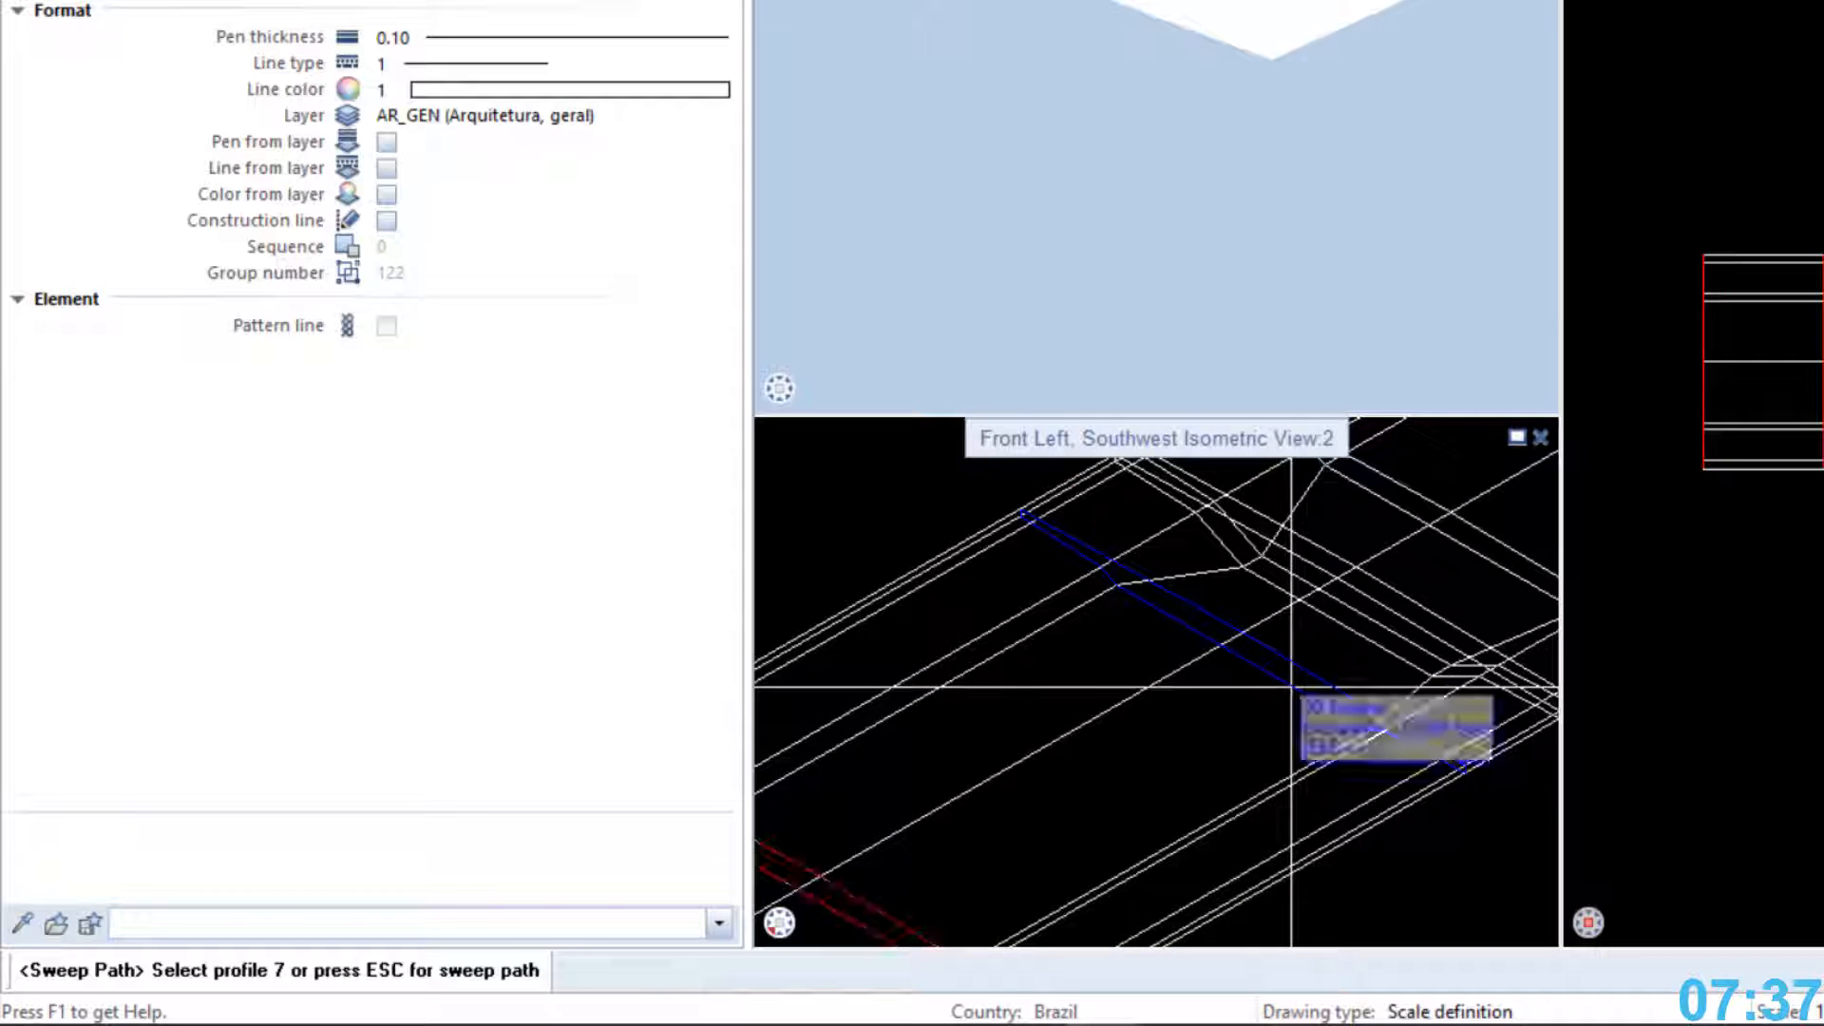
click(1408, 629)
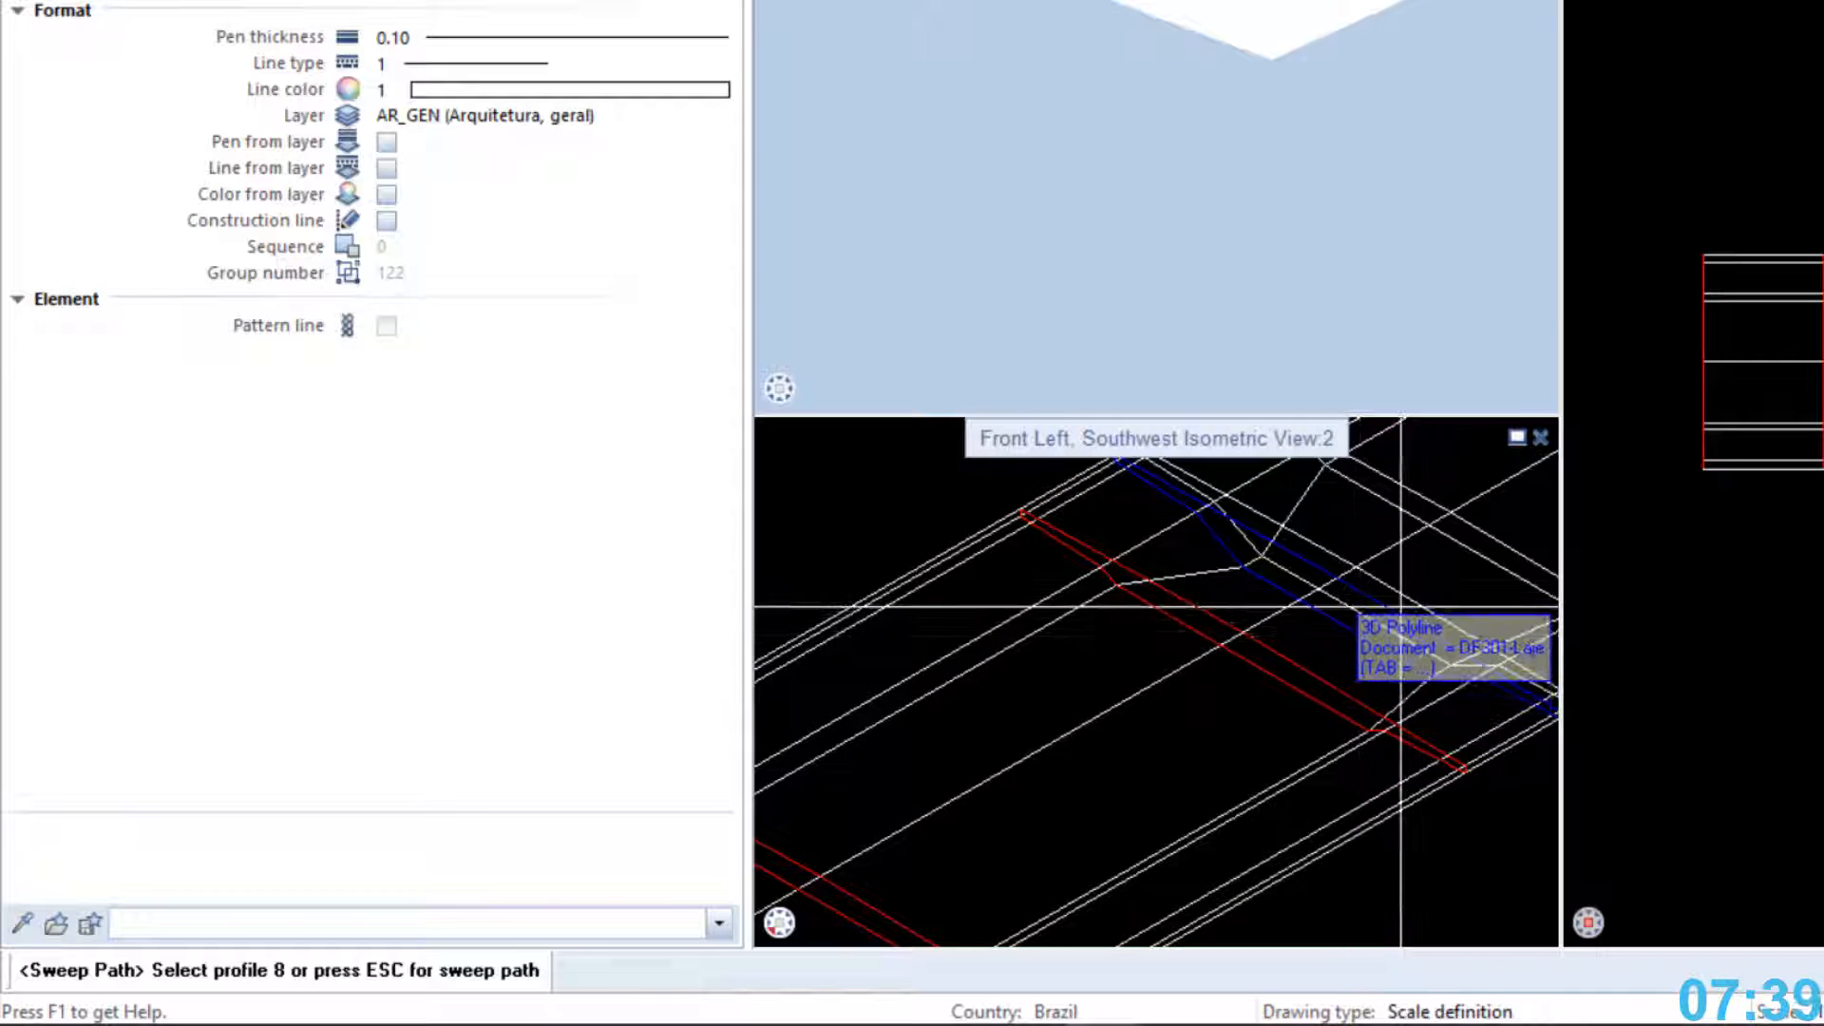
click(1407, 599)
middle_drag(1410, 591, 1068, 815)
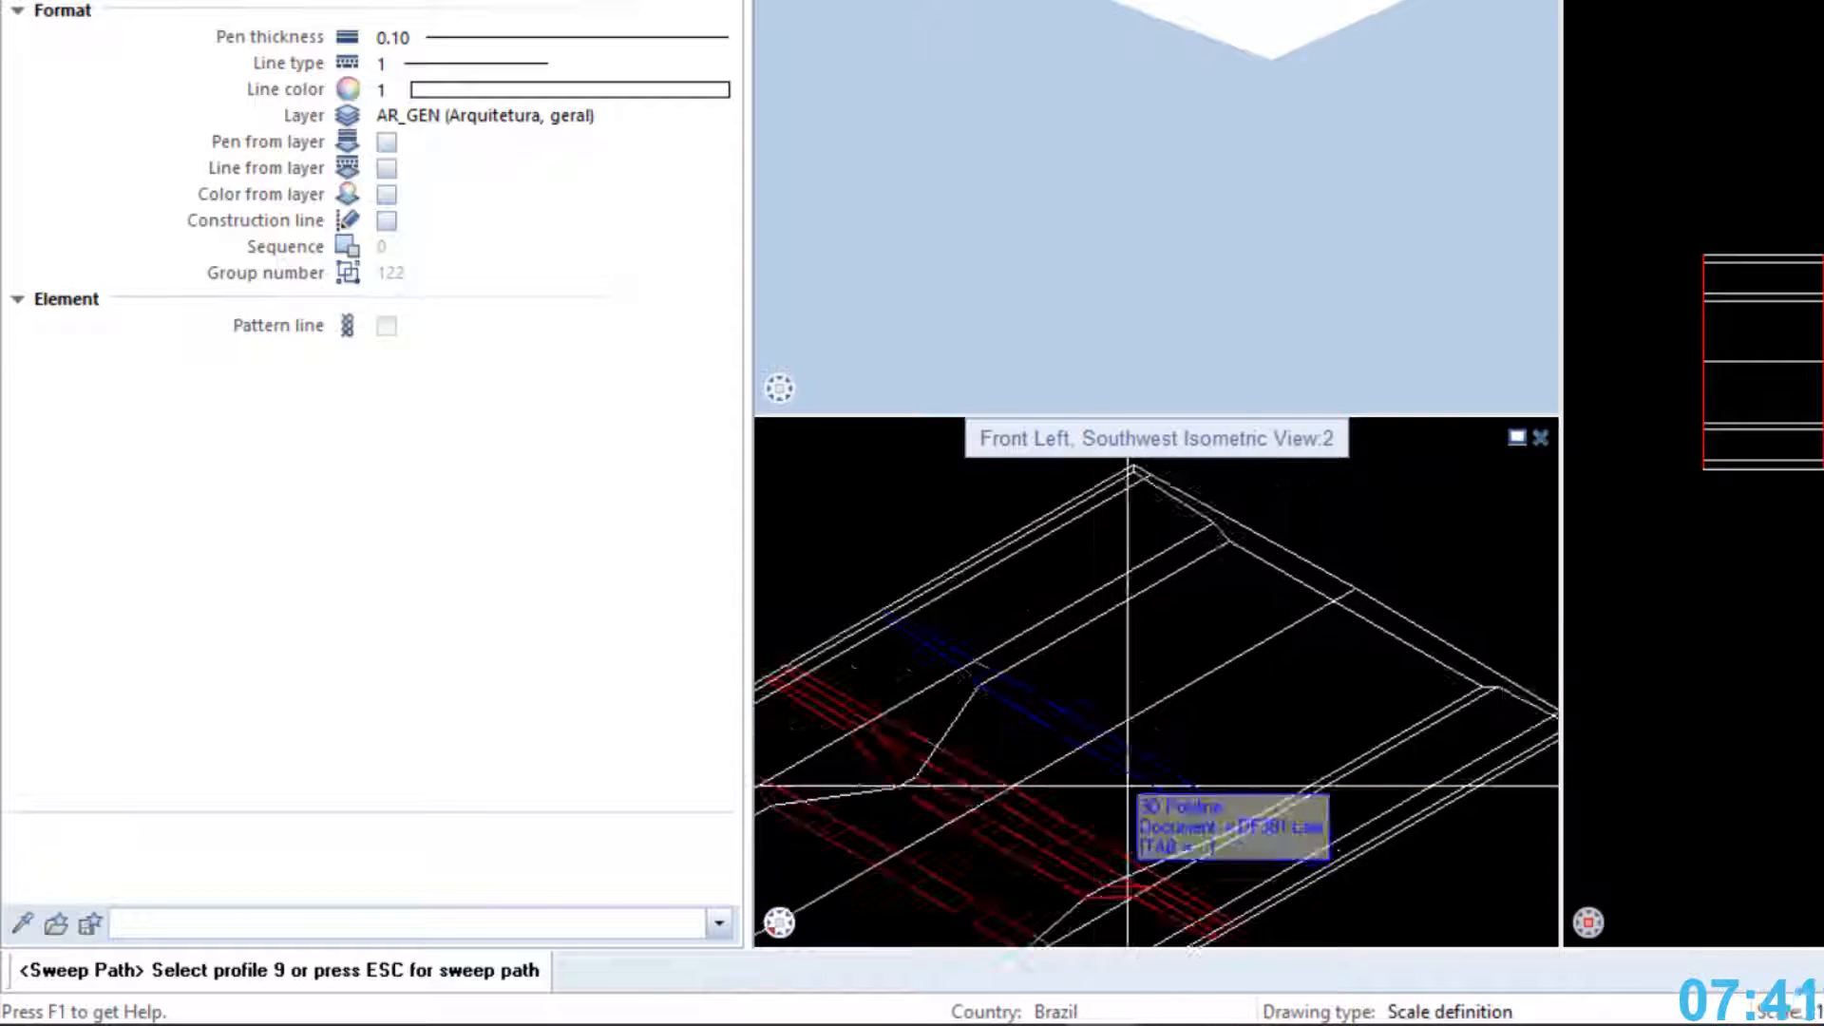
click(1178, 773)
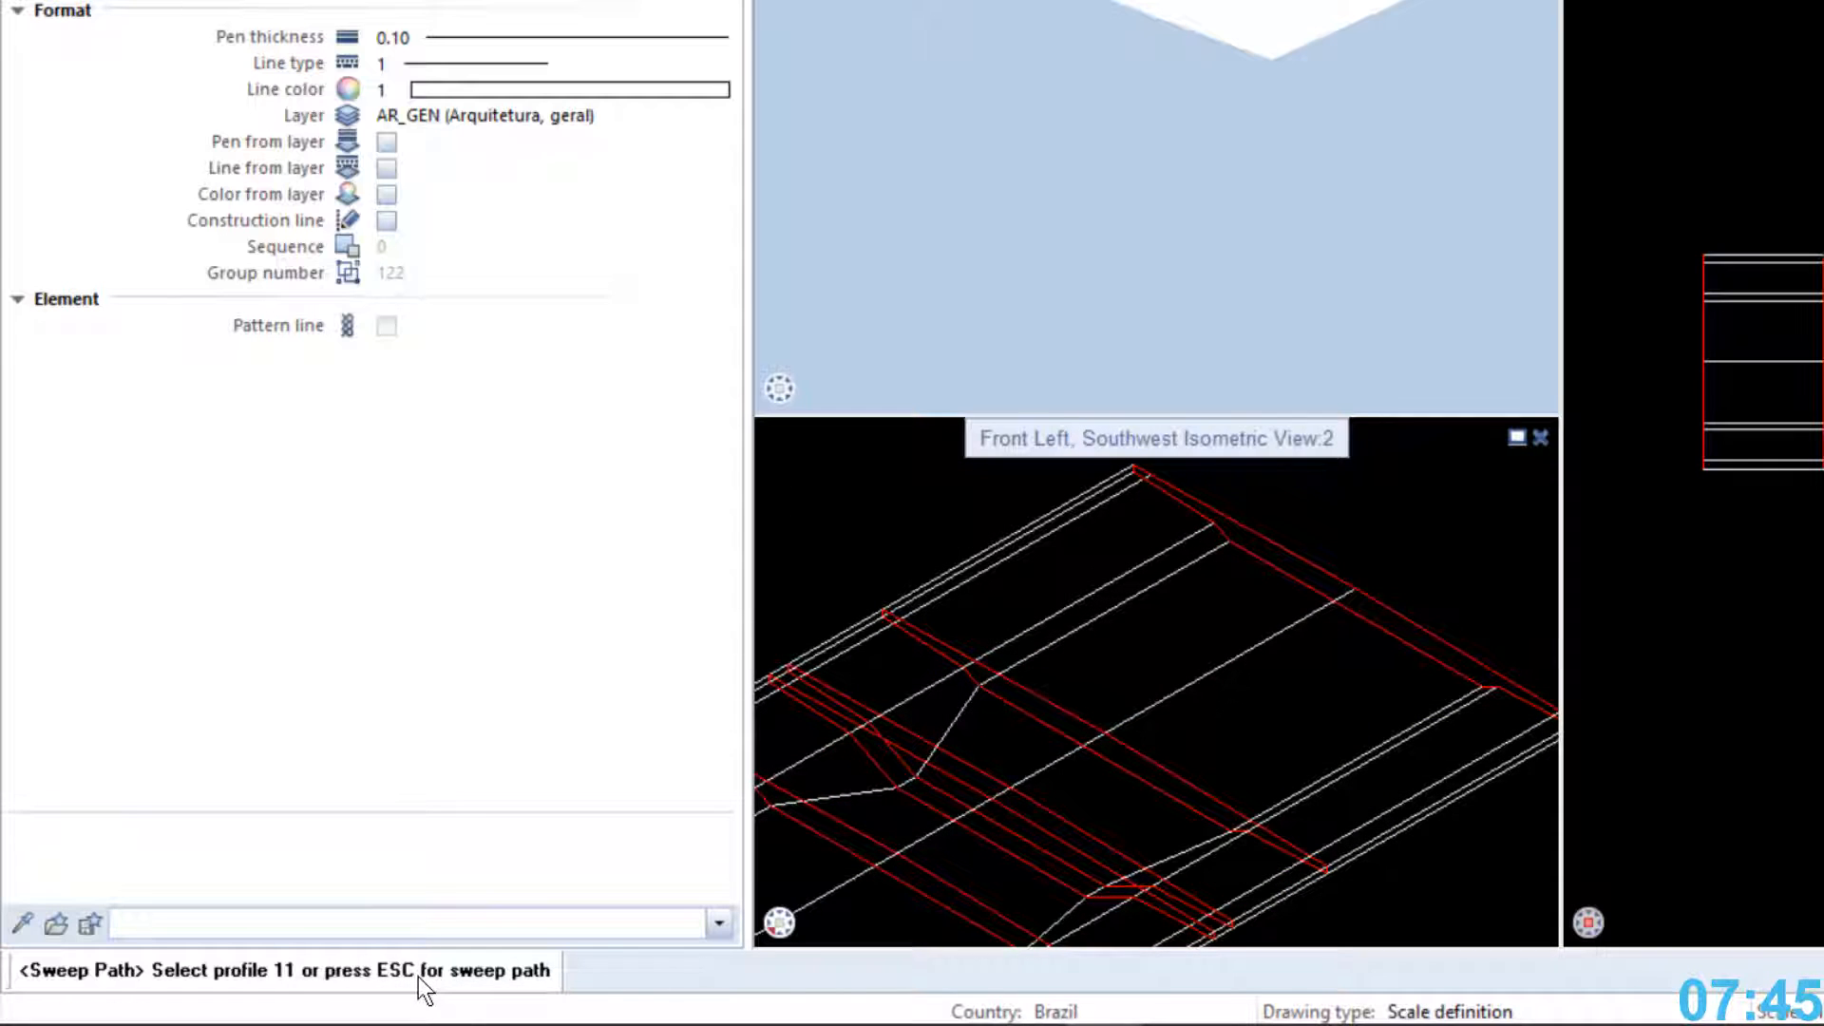
key(Escape)
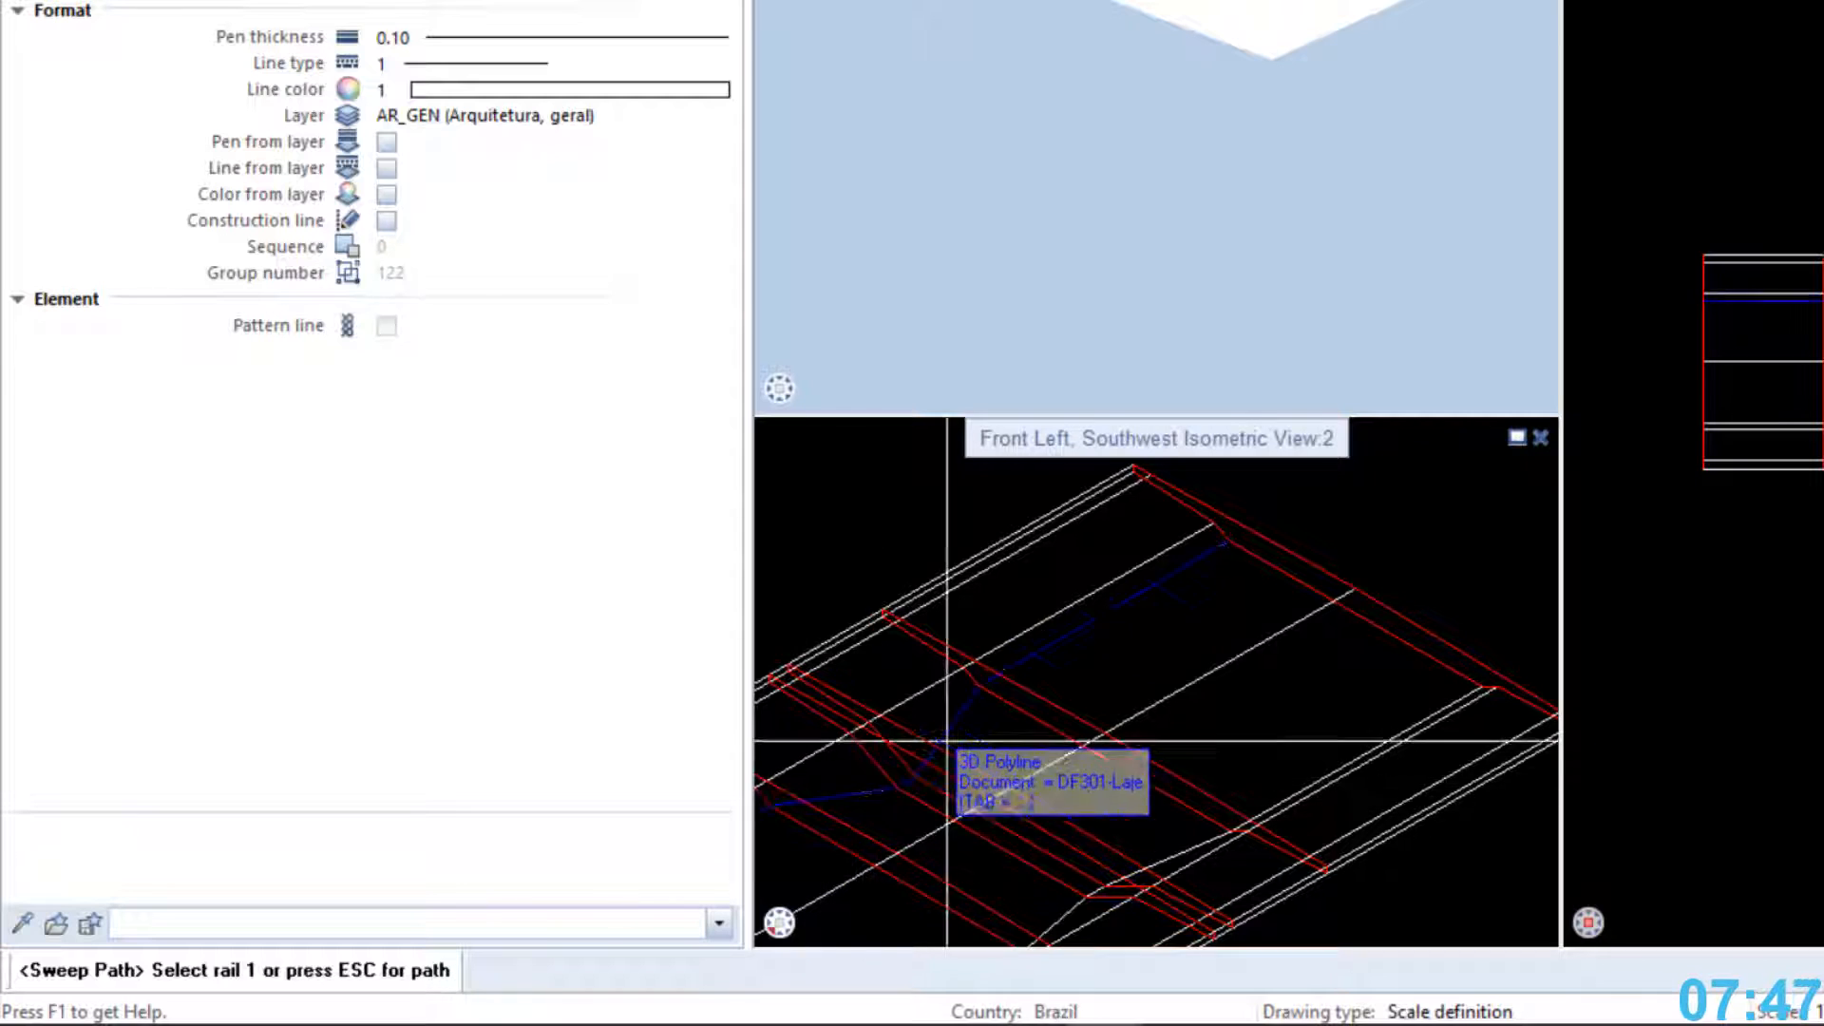
Select the slab's eleven longitudinal 3D polylines as sweep rails, in order from one side edge to the opposite edge
scroll(1105, 678, down, 1)
scroll(1106, 678, down, 1)
middle_drag(1021, 800, 1427, 538)
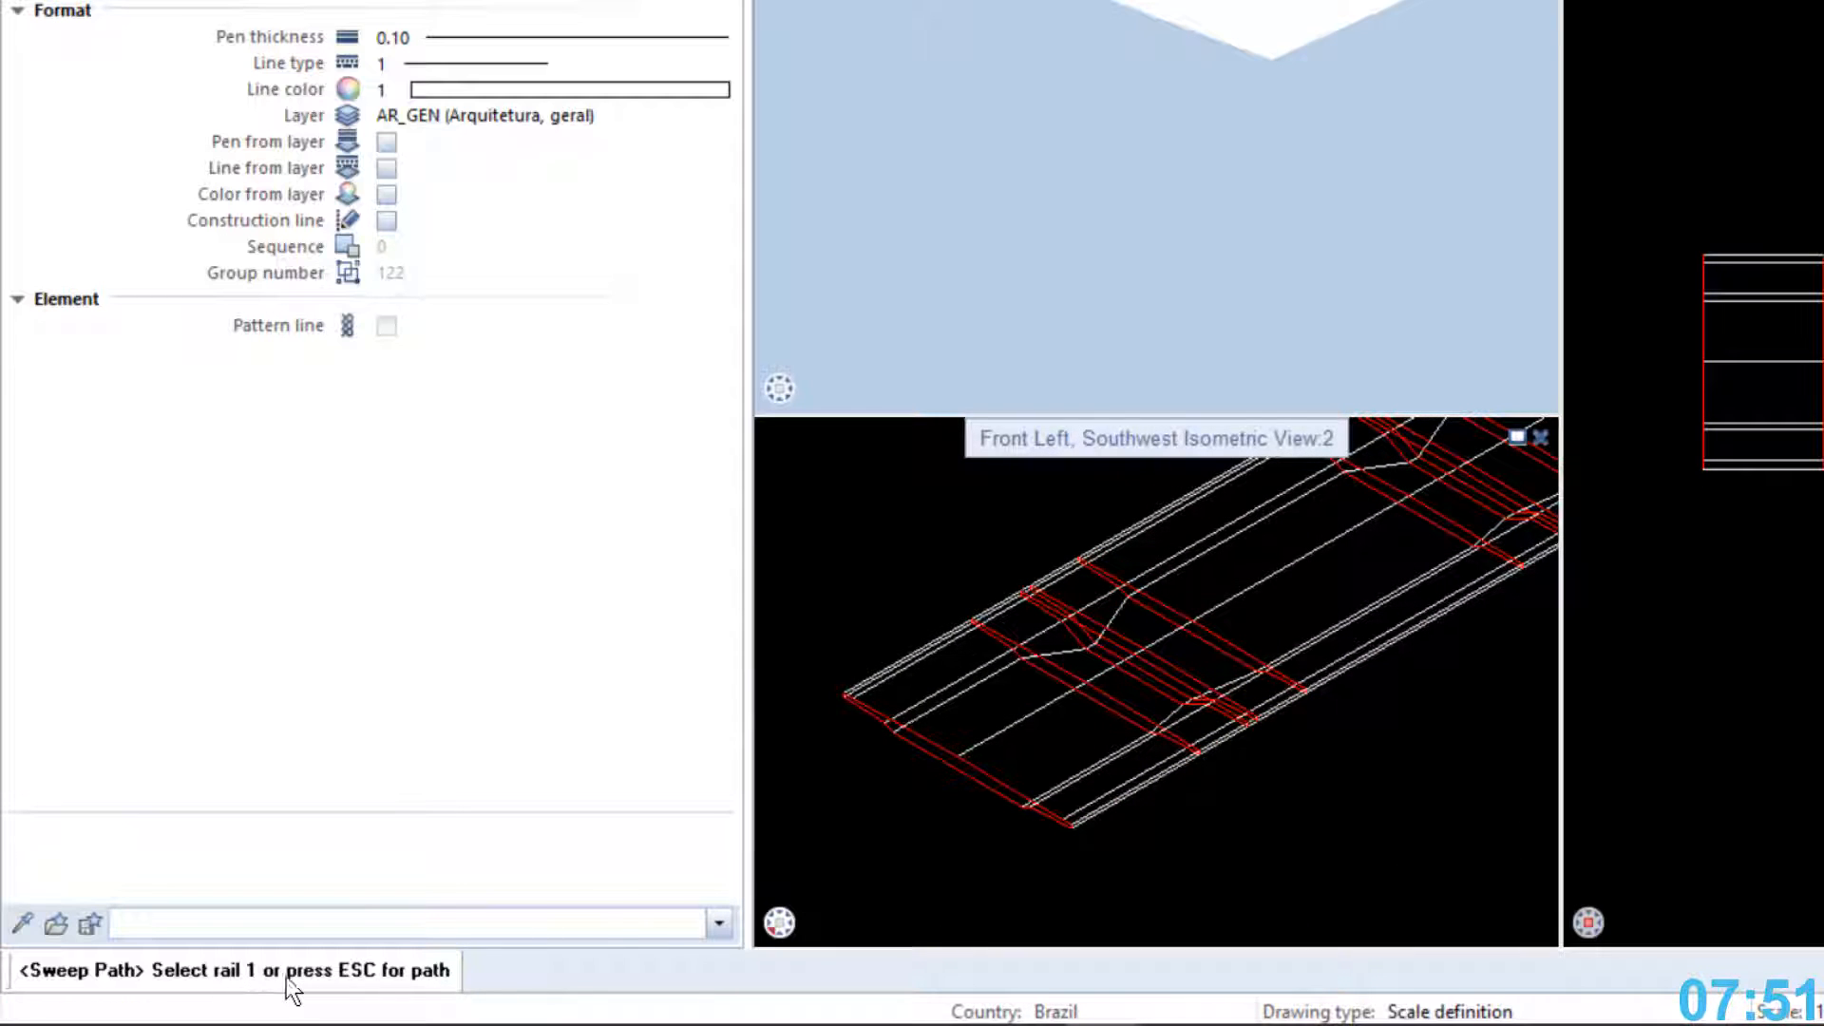
scroll(1094, 827, up, 3)
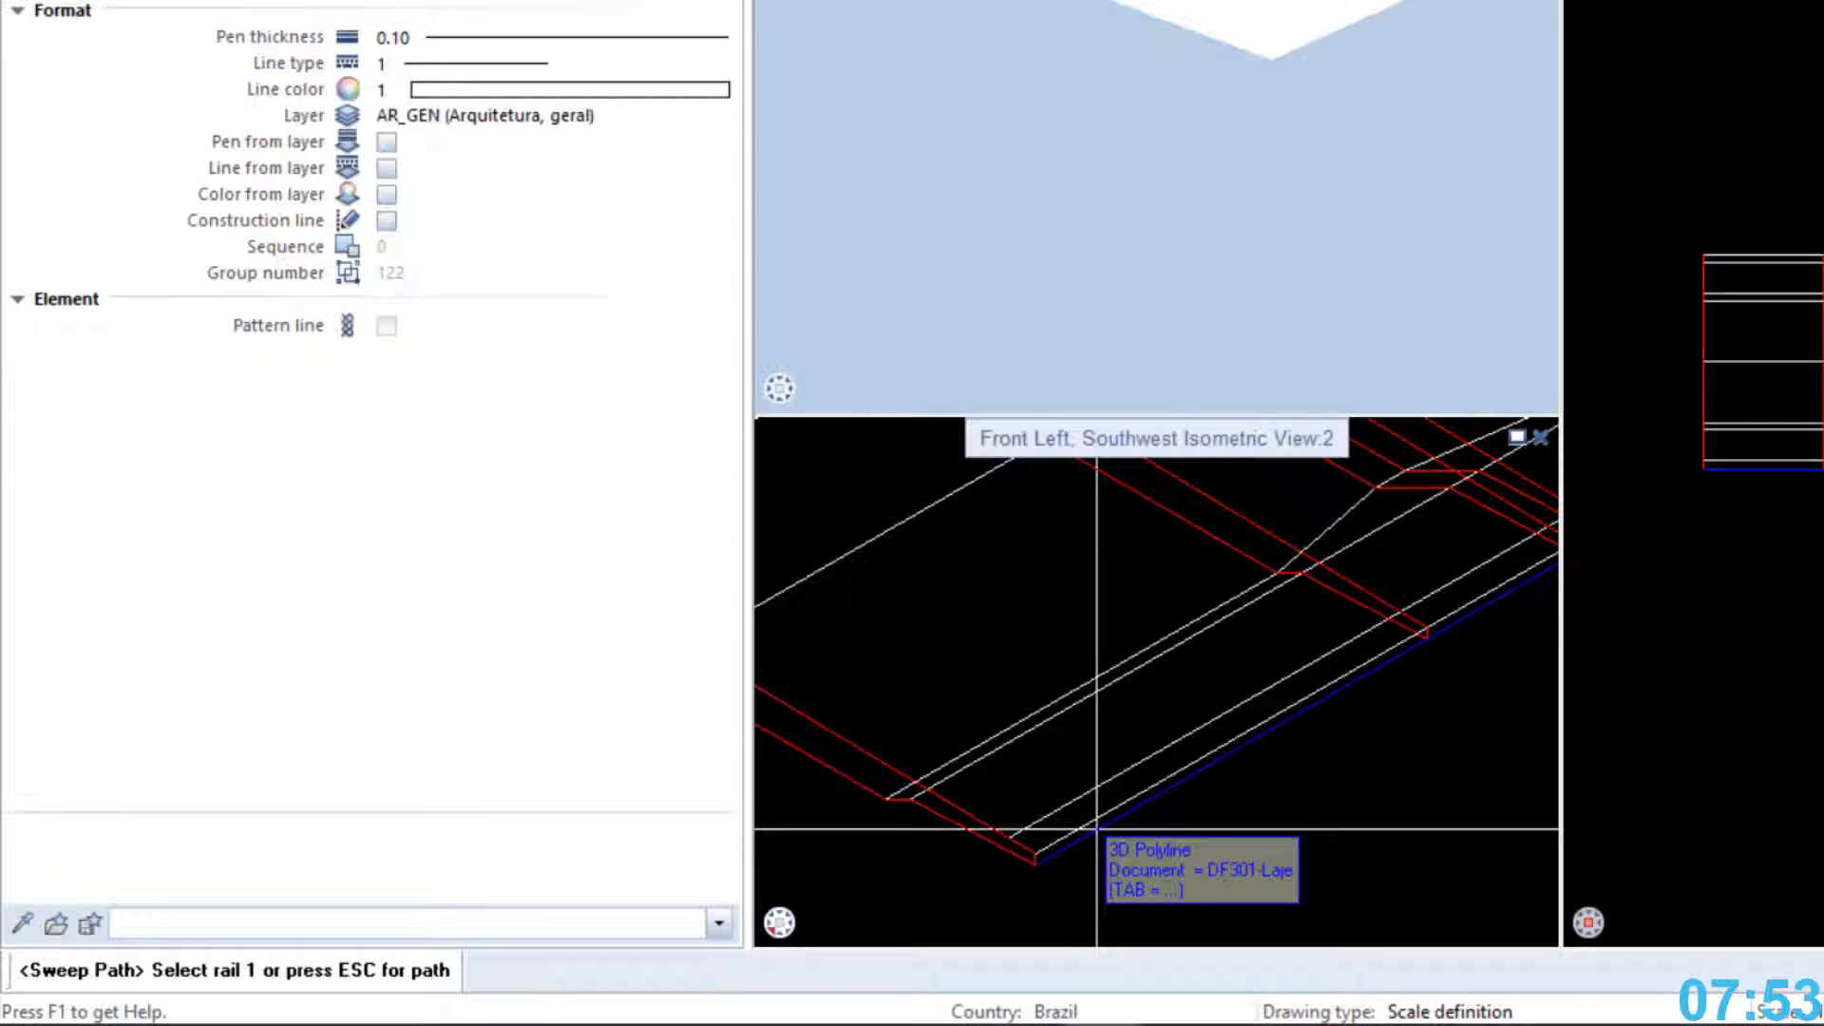
click(1097, 829)
click(1072, 809)
click(1055, 788)
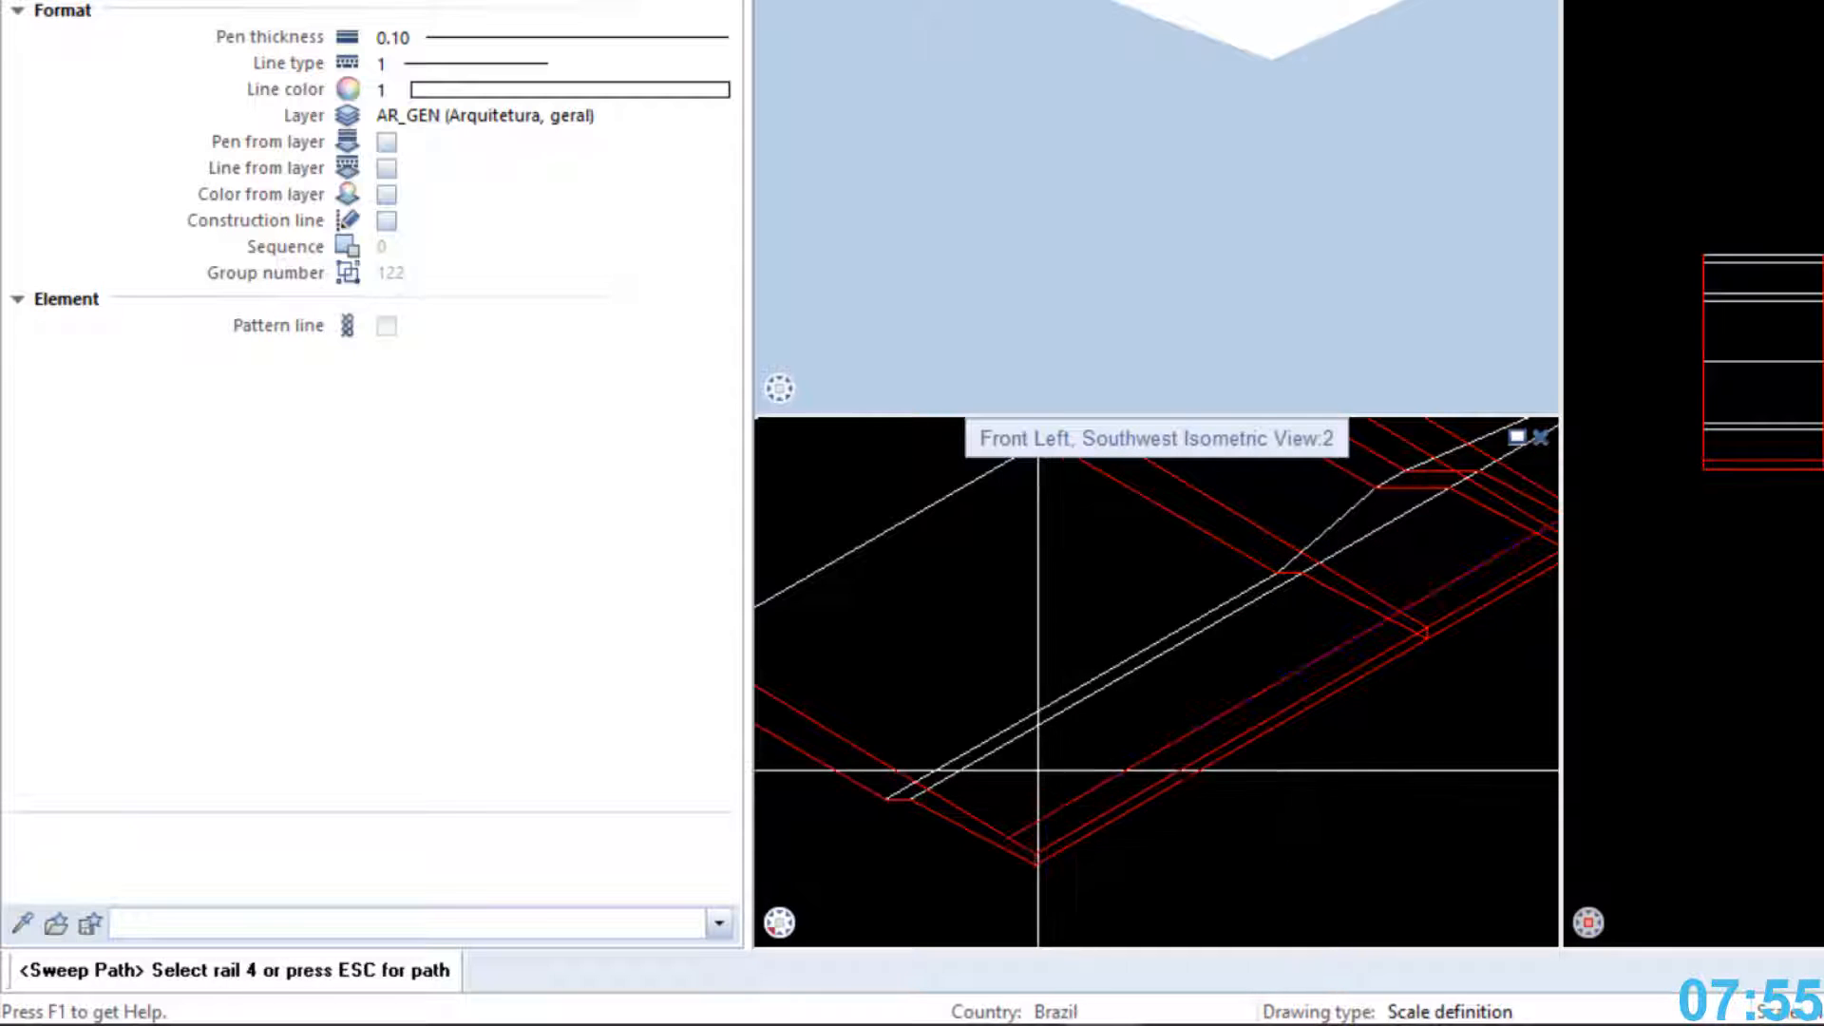
click(1013, 748)
click(989, 745)
middle_drag(899, 654, 1334, 900)
click(1250, 835)
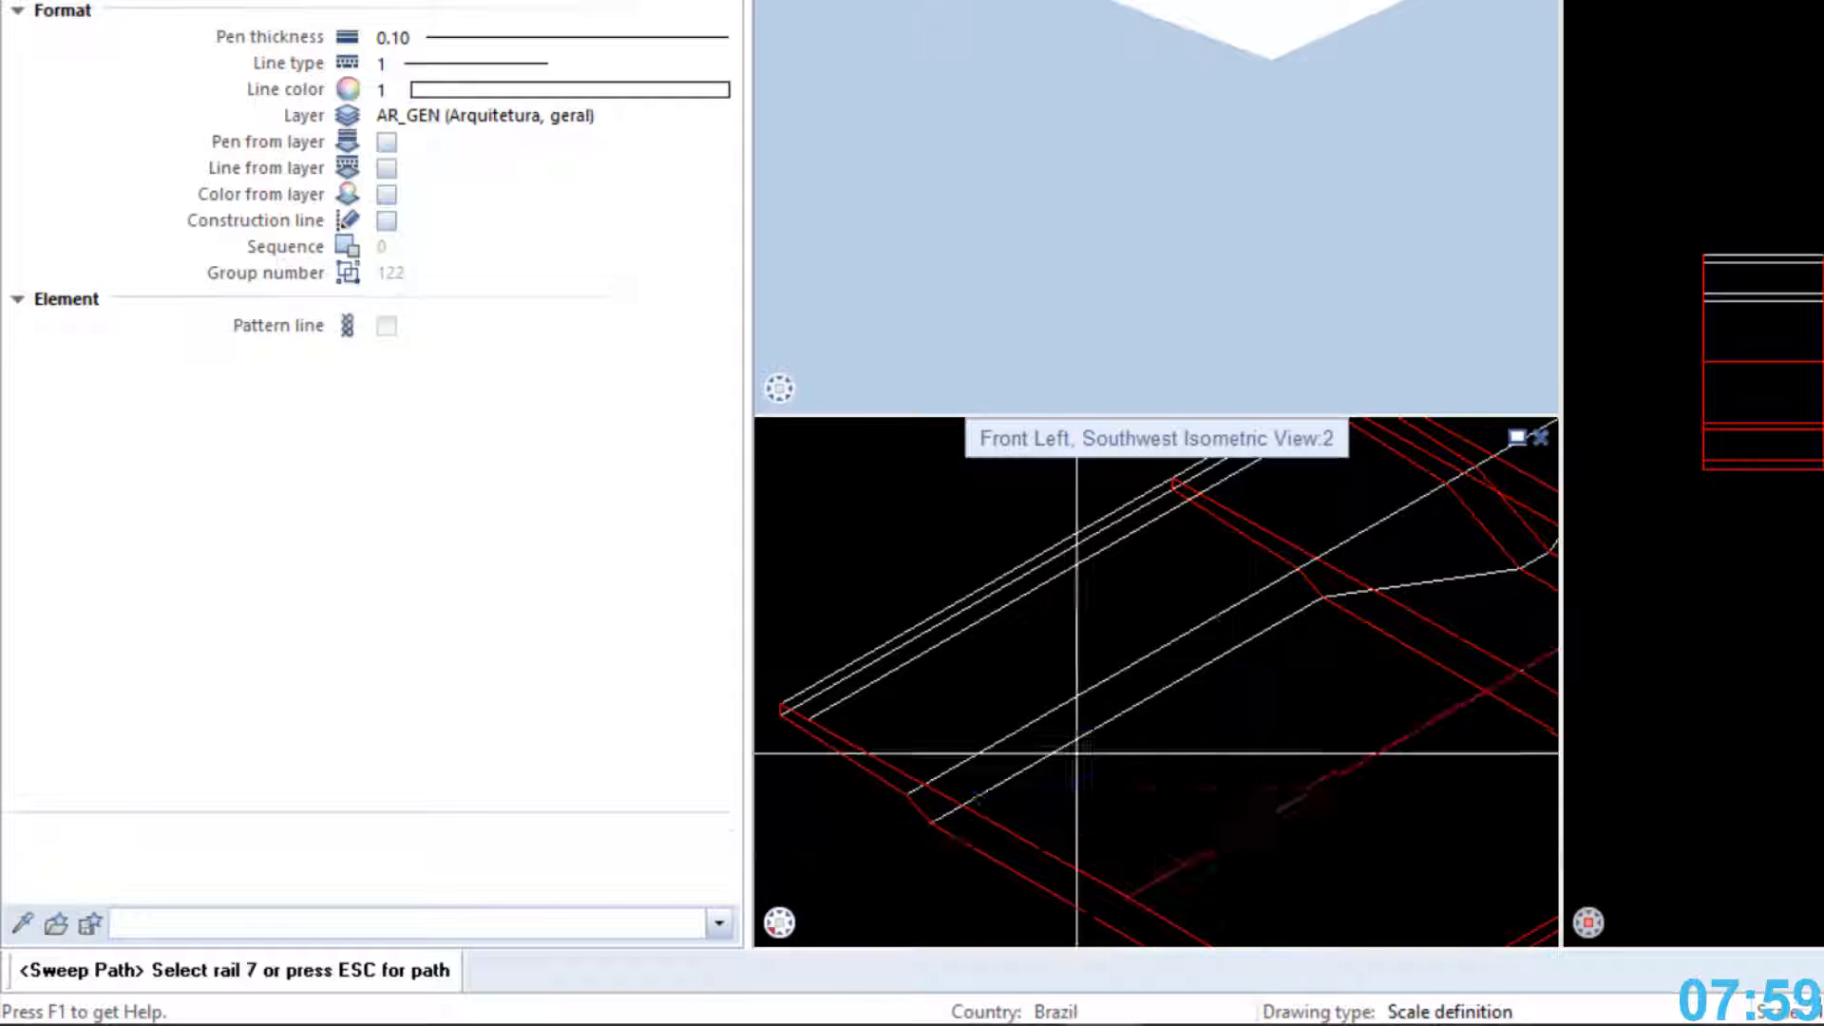
click(1041, 725)
click(998, 703)
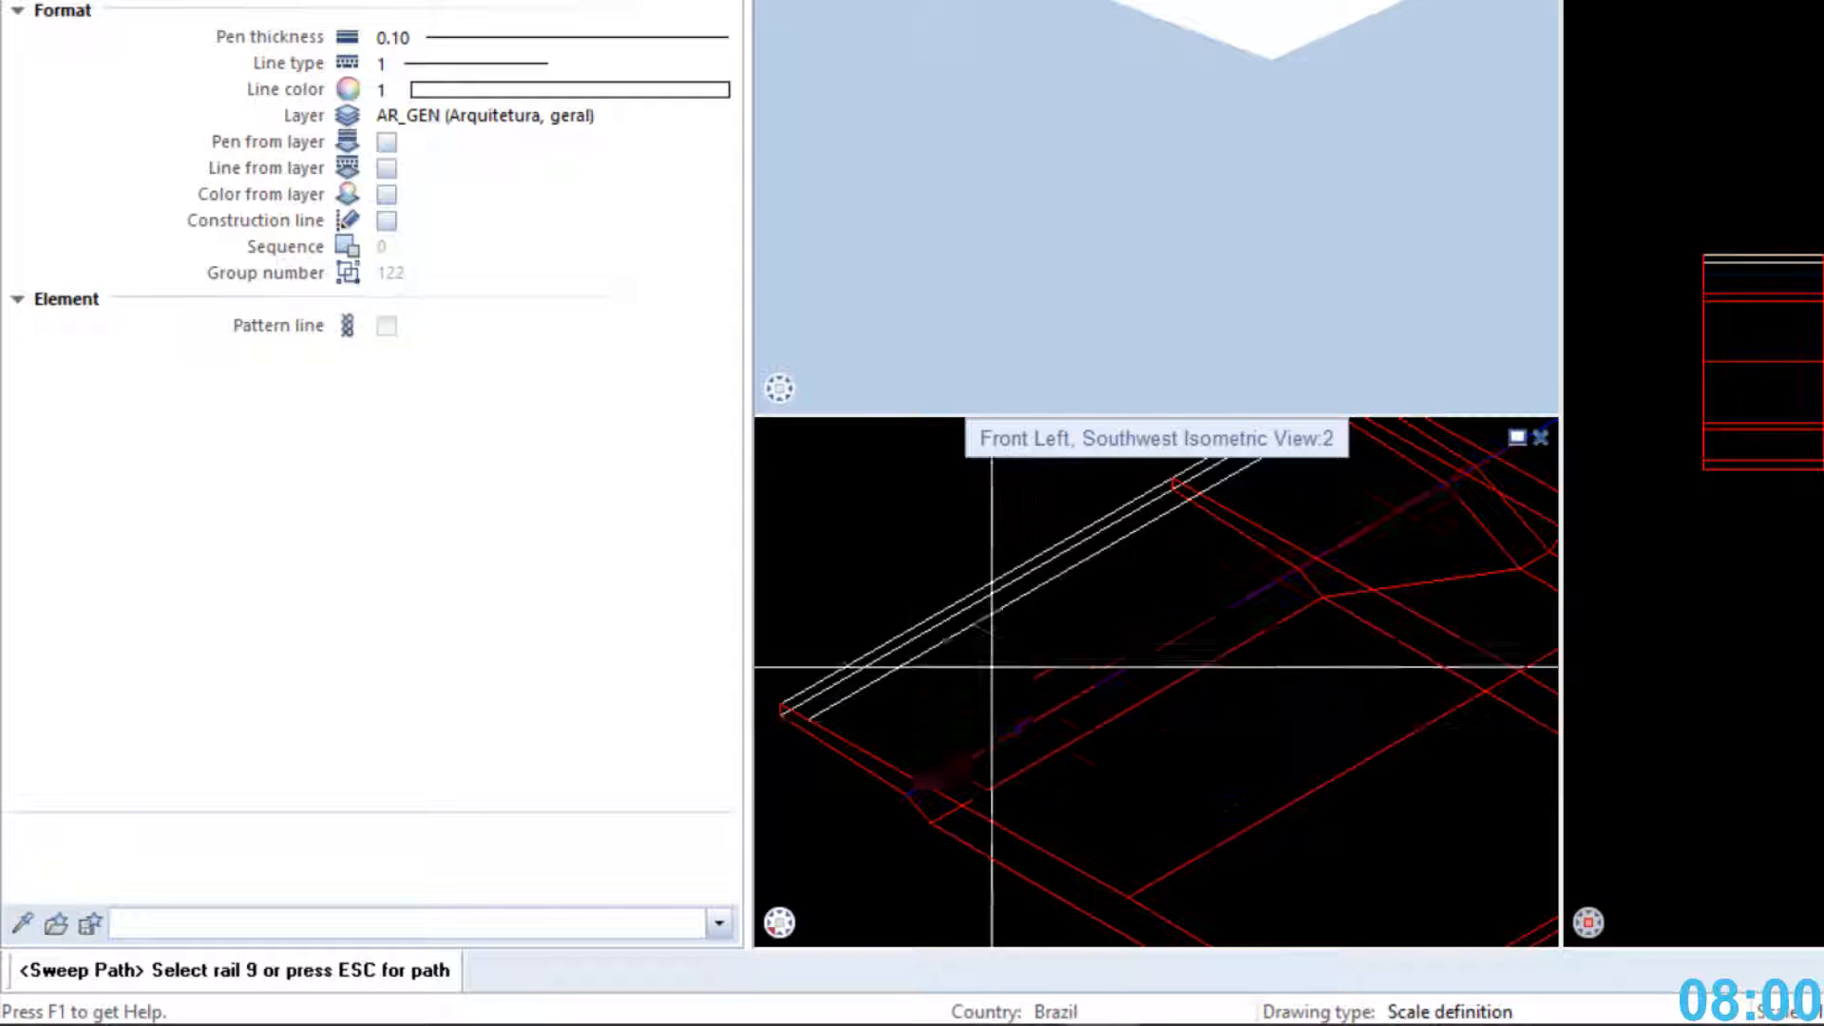
click(954, 634)
click(934, 616)
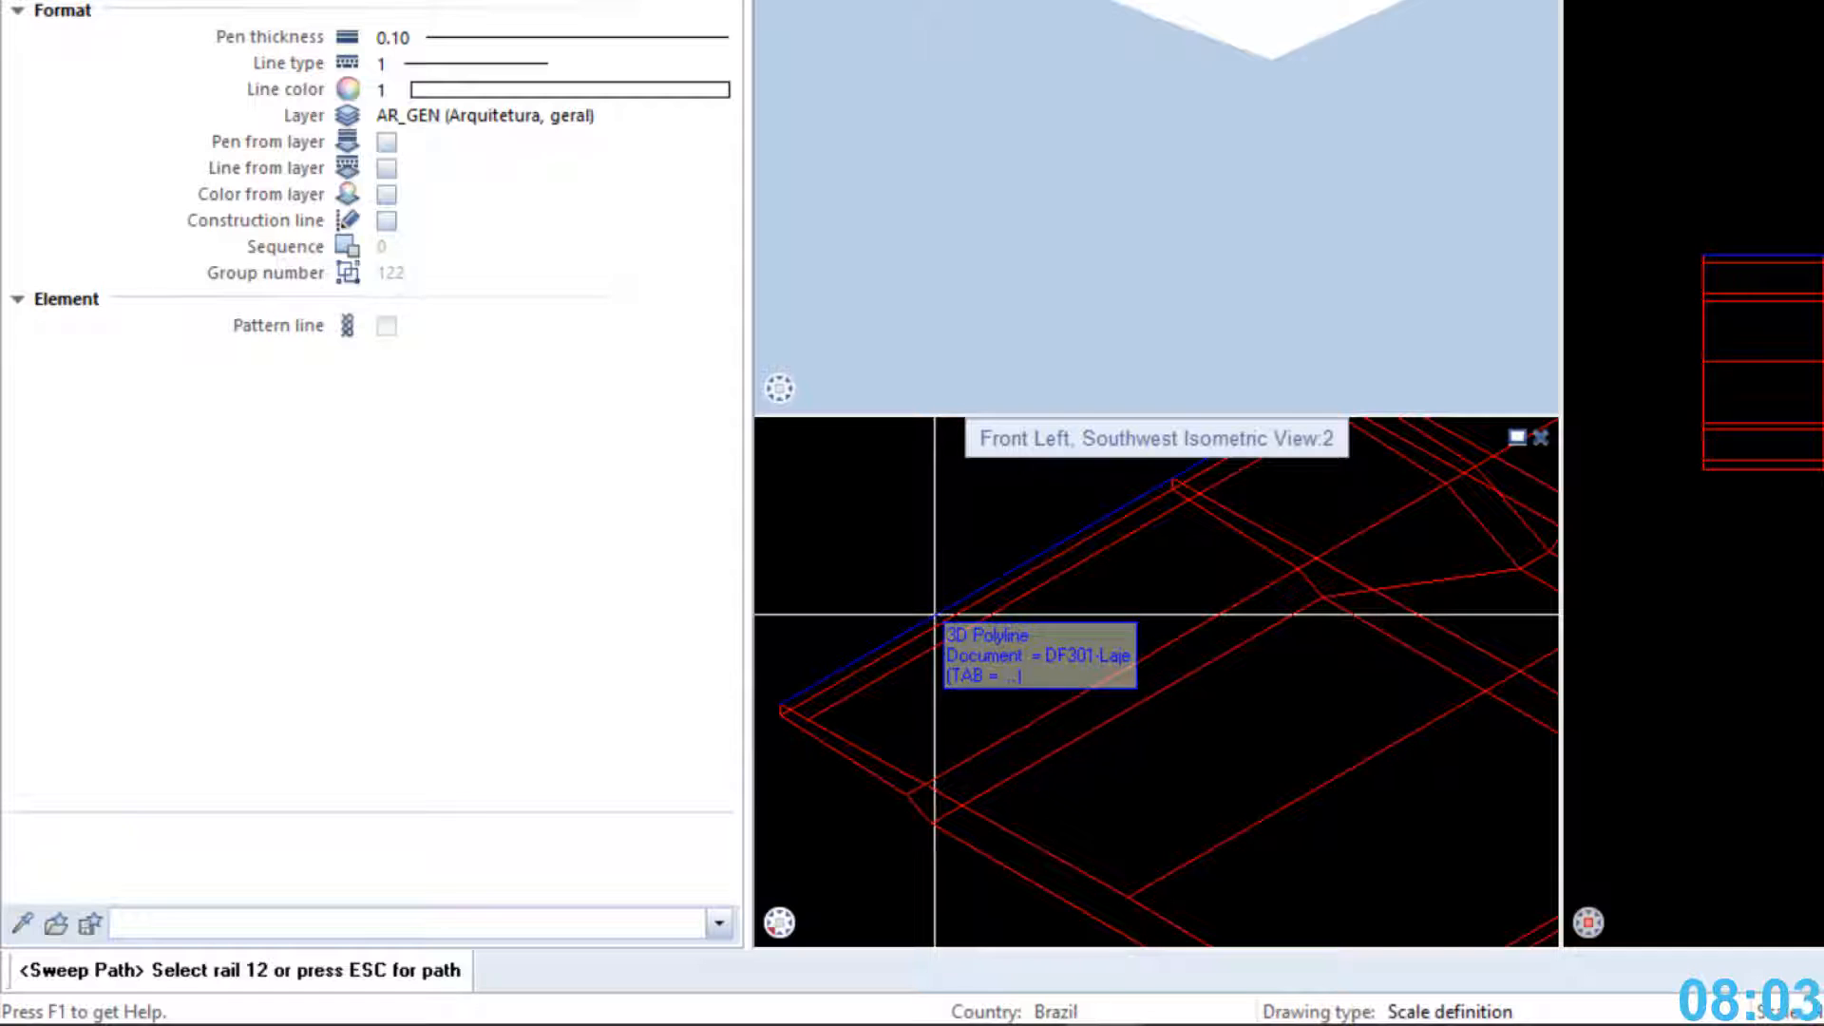
scroll(934, 616, down, 3)
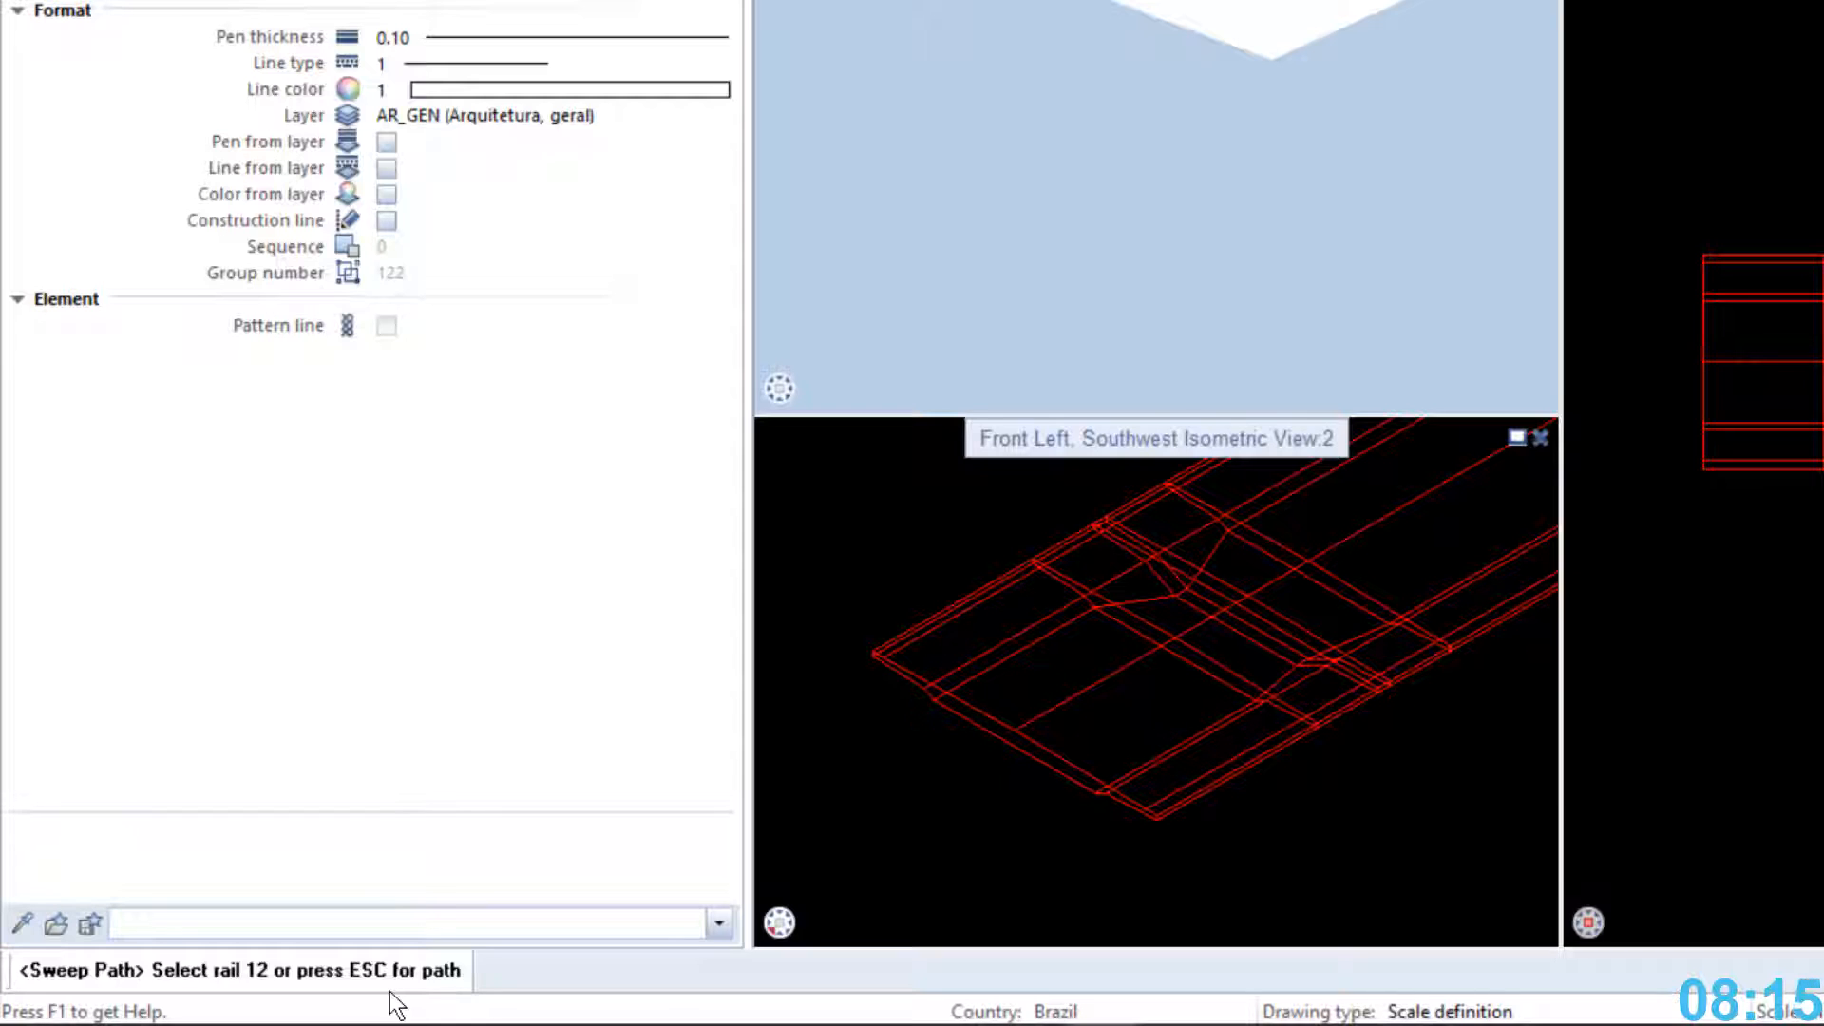
Complete the slab sweep without a separate path and inspect the solid in the perspective view
key(Escape)
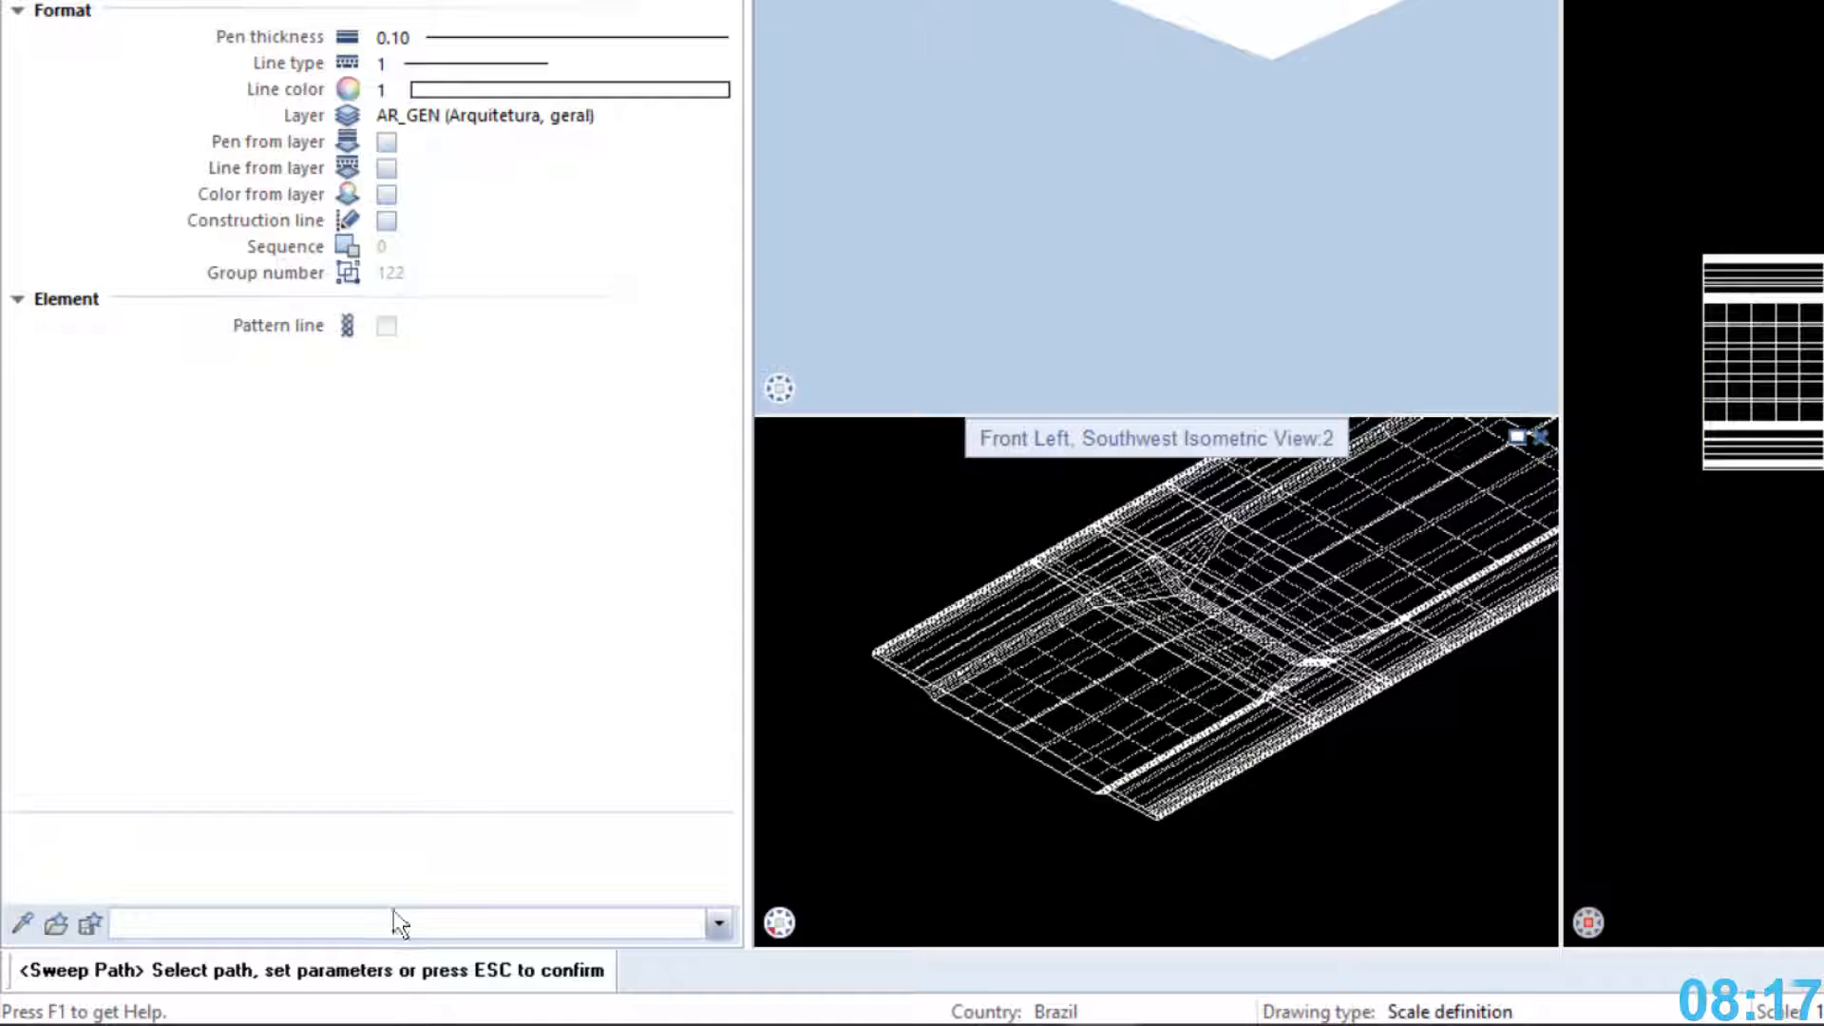
key(Escape)
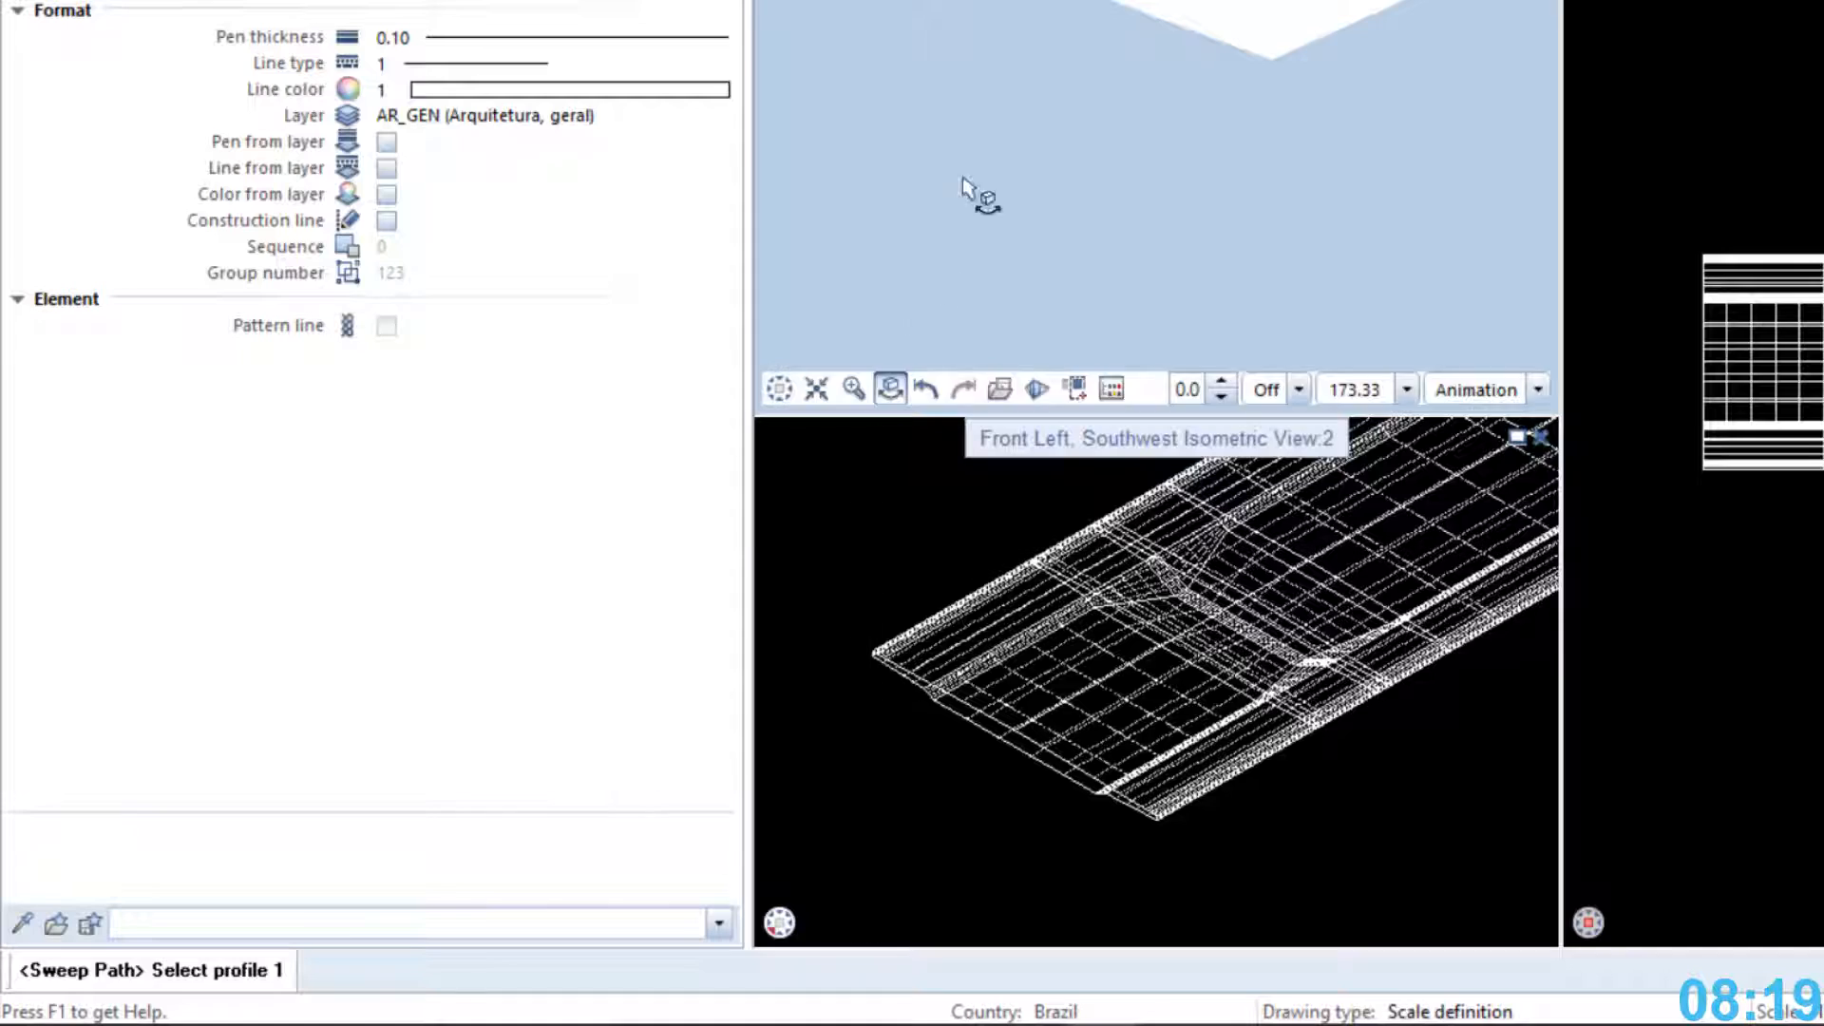
middle_drag(960, 135, 961, 266)
scroll(958, 266, down, 5)
drag(959, 266, 976, 377)
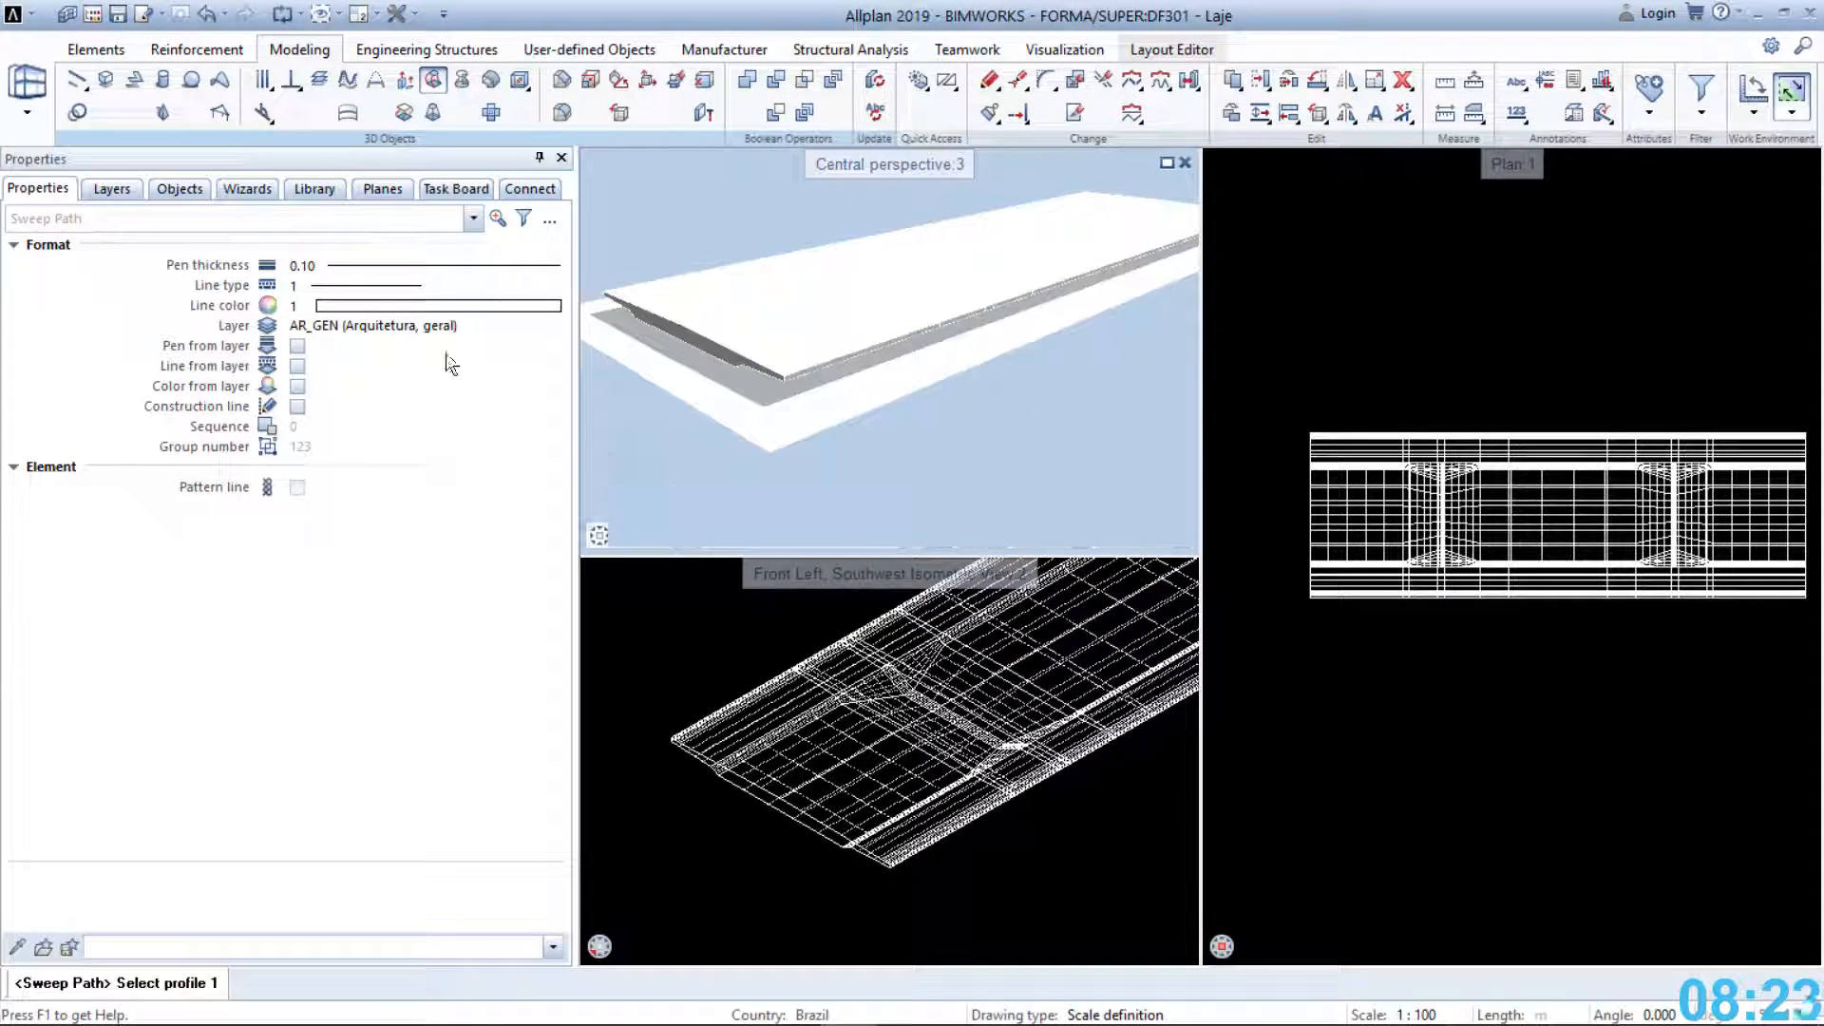
Make drawing file 302 Defensas active, keeping 301 Laje open and switching on 201 Apoios
click(99, 14)
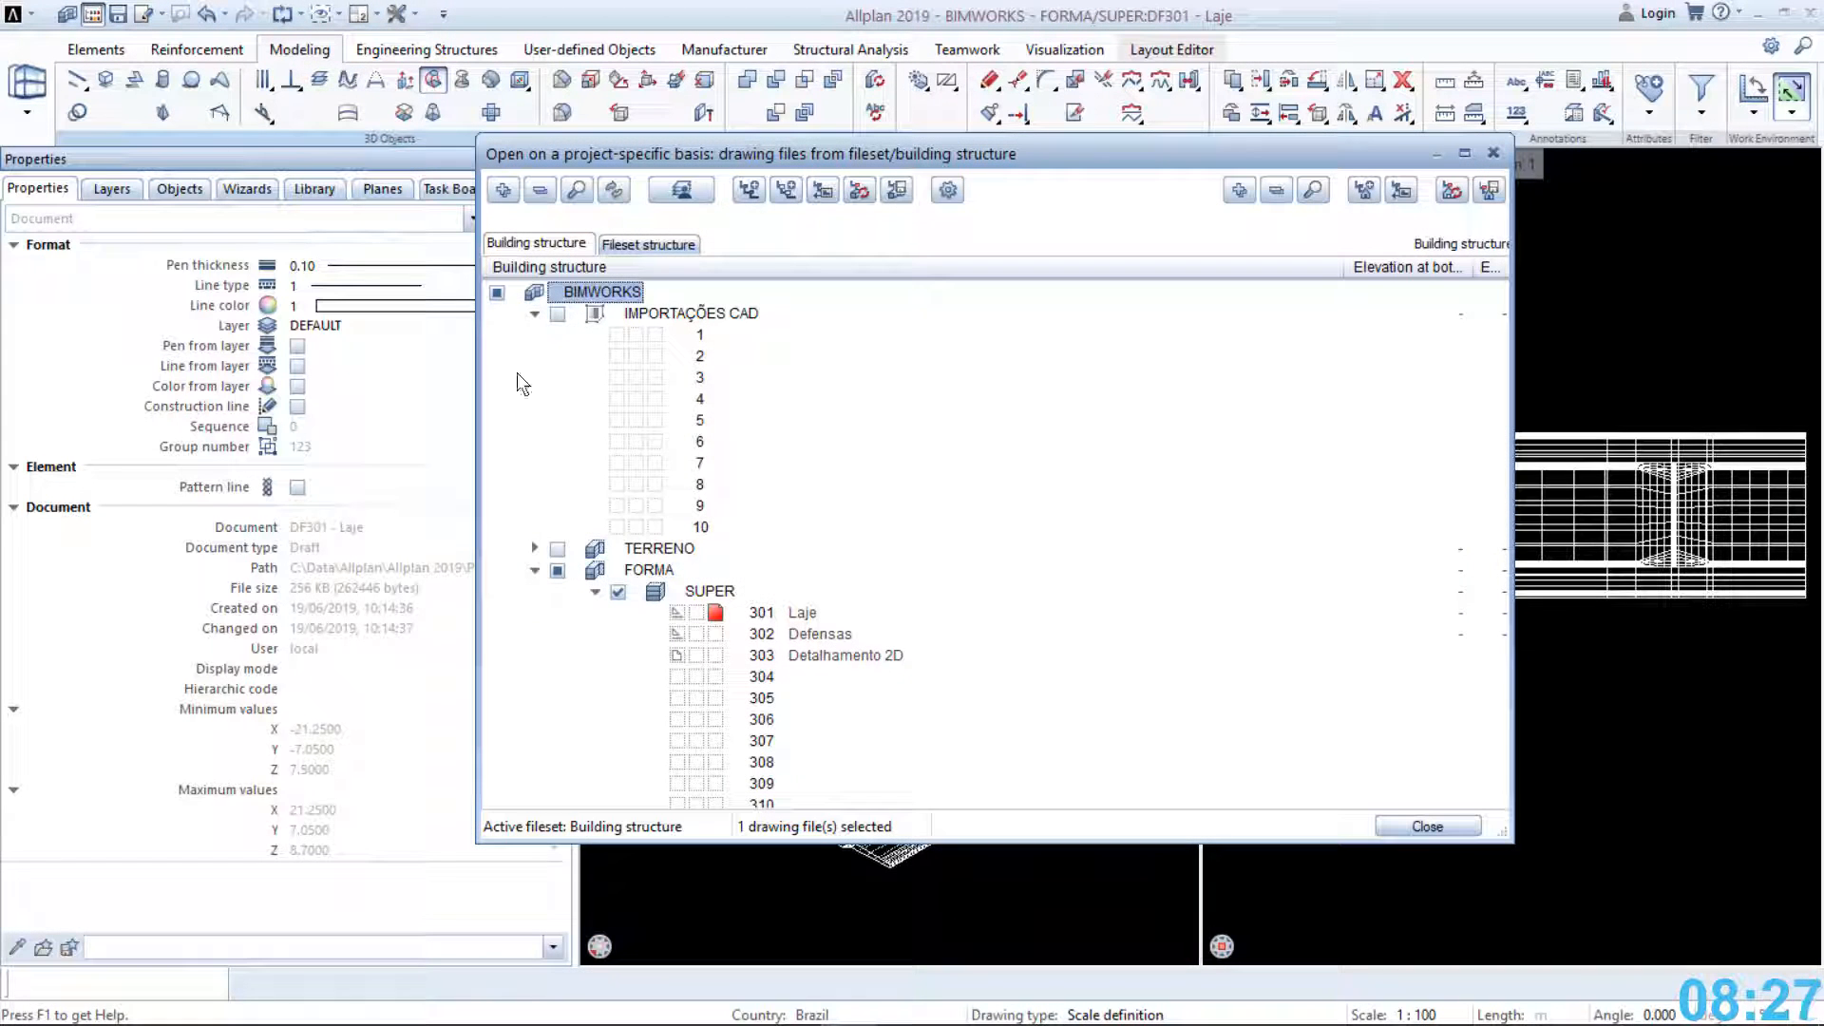
click(715, 634)
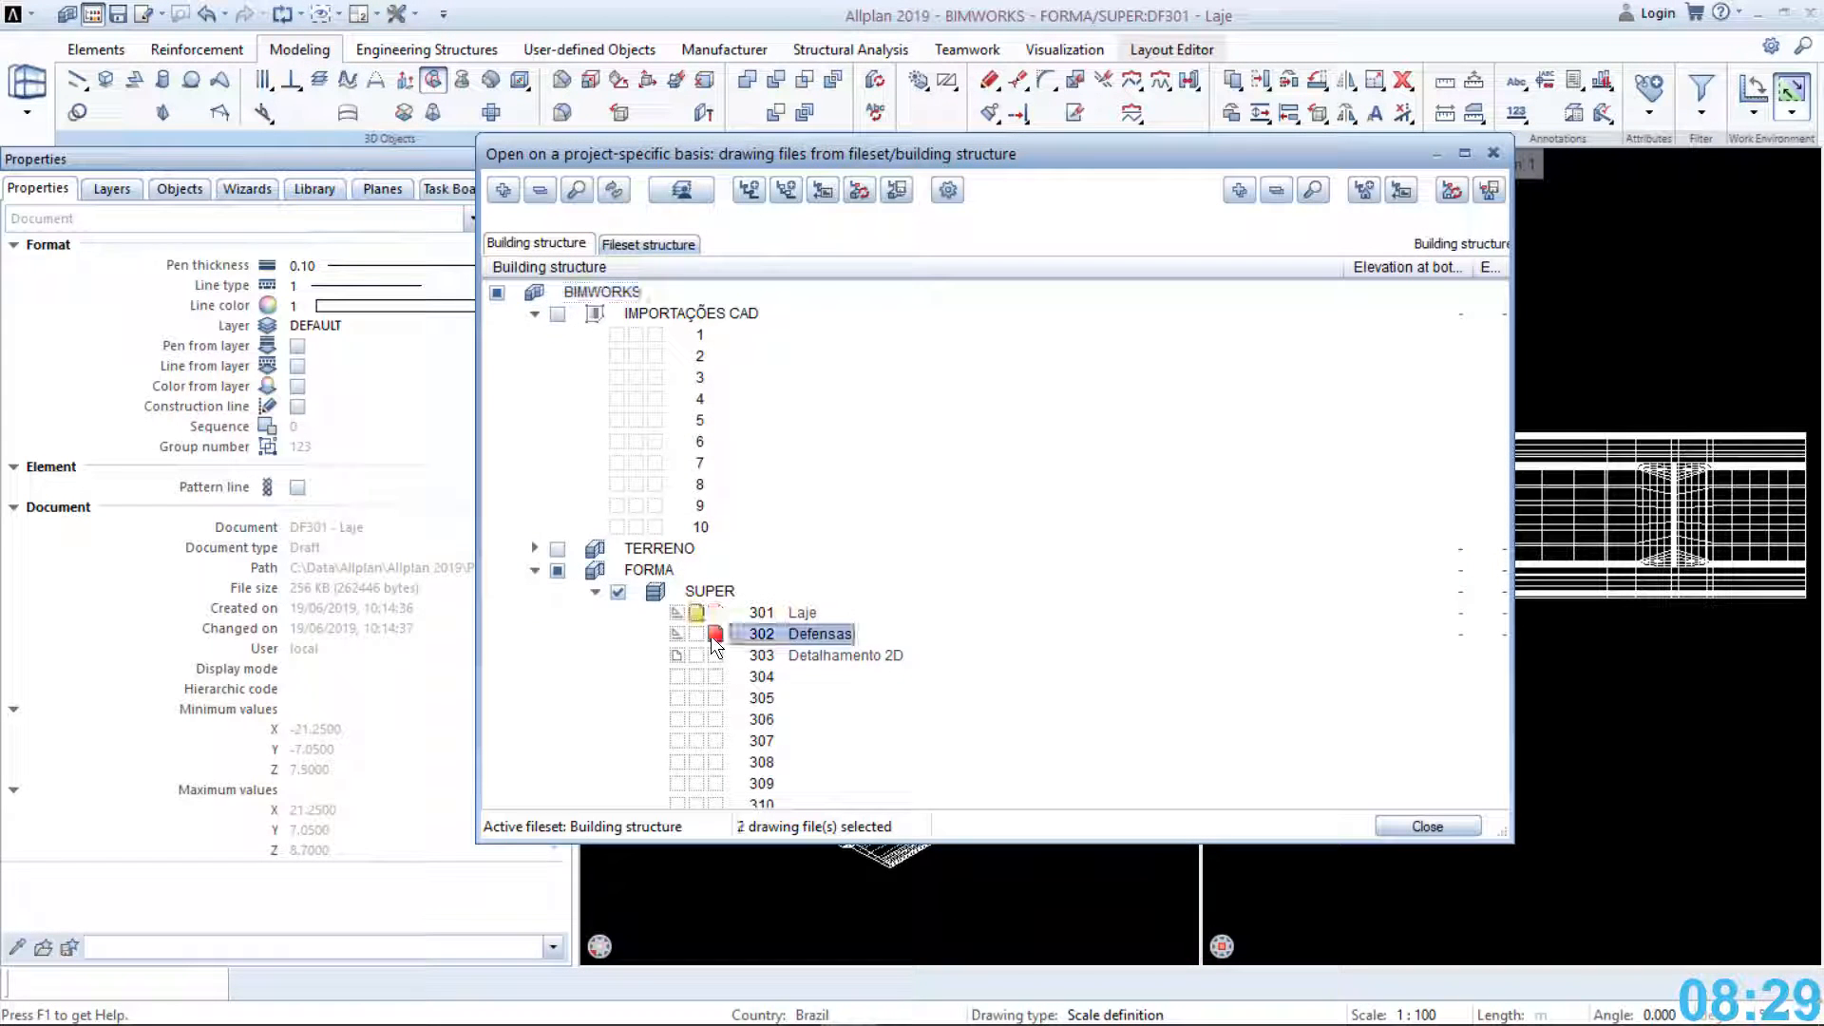
scroll(720, 608, down, 3)
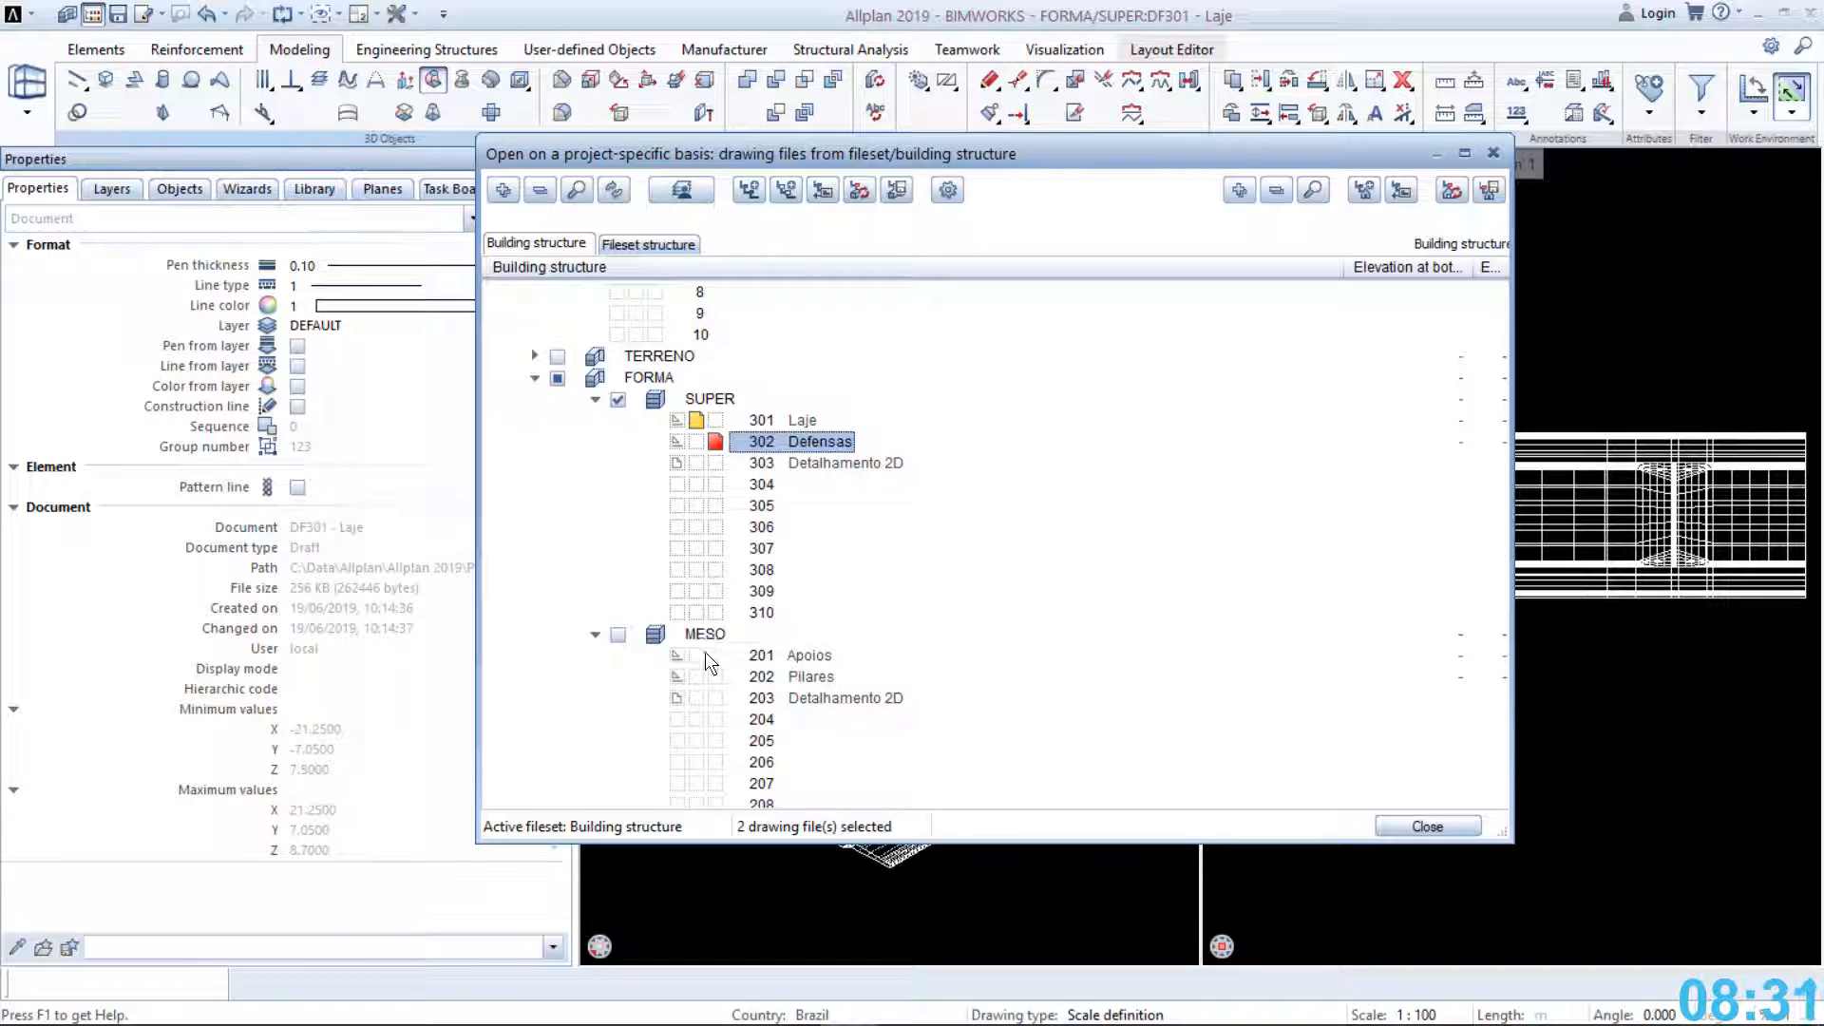
click(701, 655)
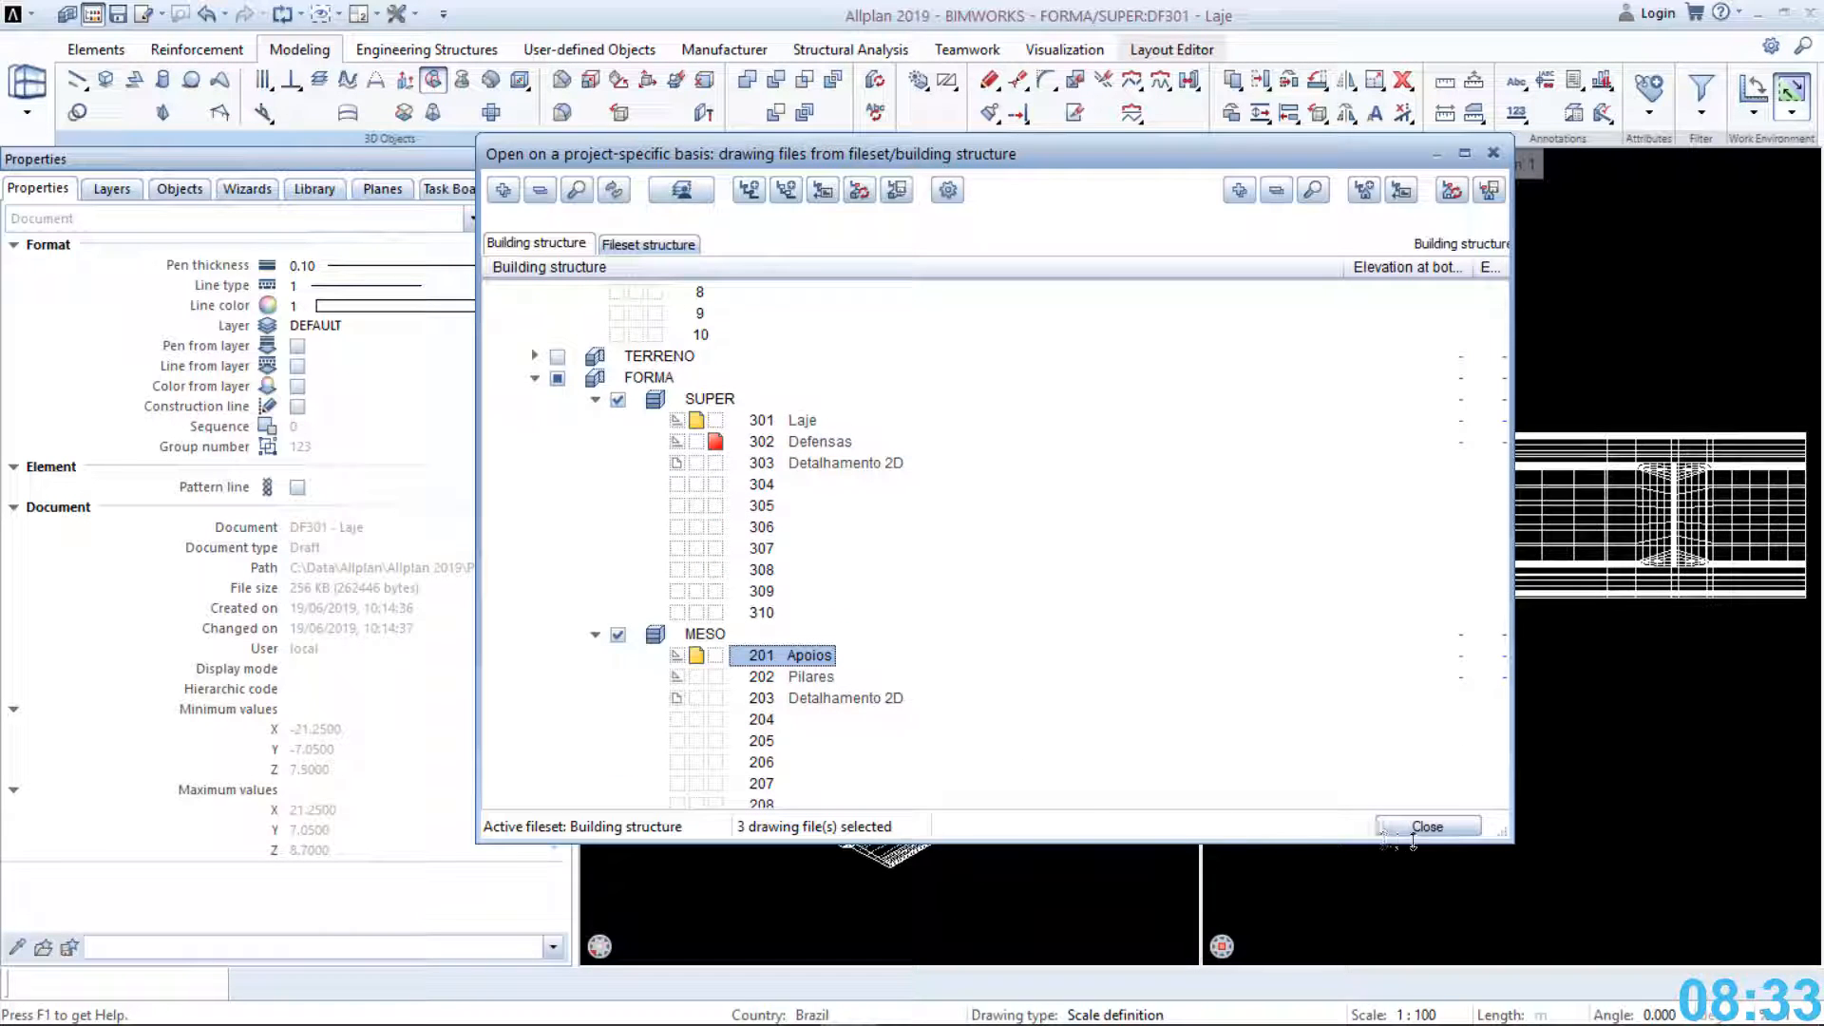
click(1456, 826)
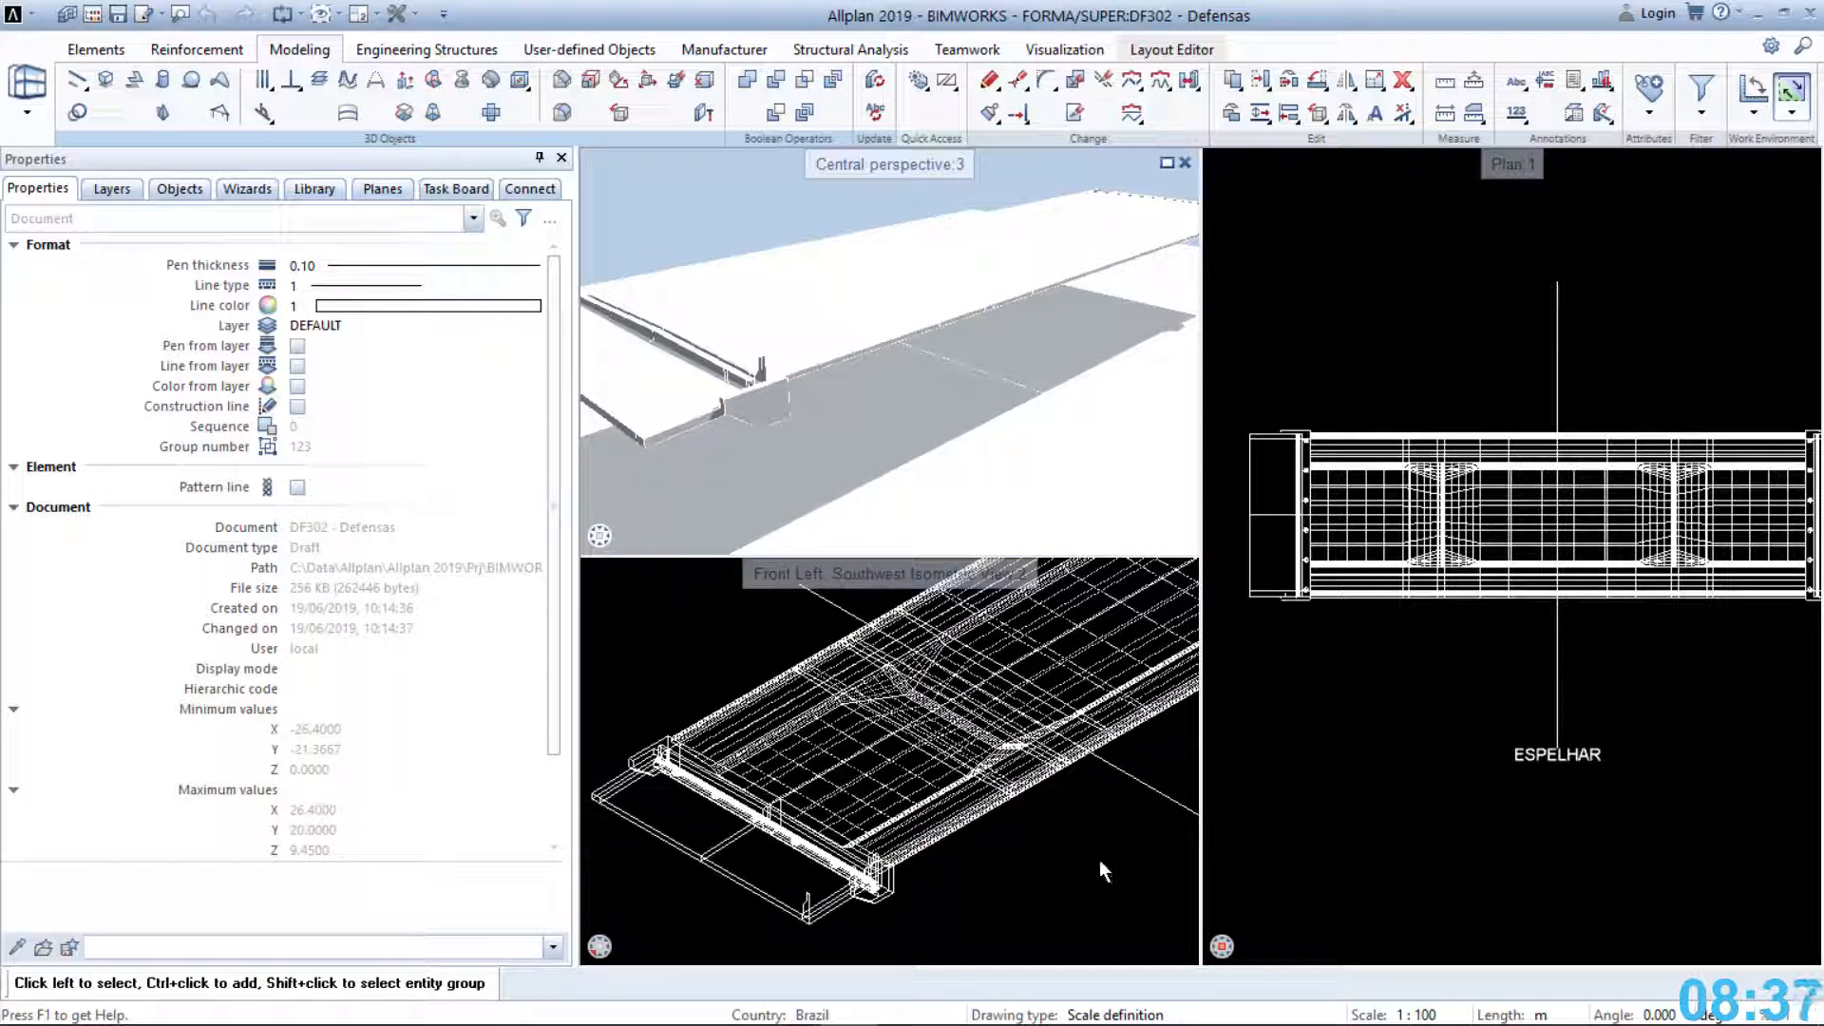
Extrude the deck barrier profile along the slab edge from the near abutment to the matching point at the far abutment
scroll(882, 885, up, 5)
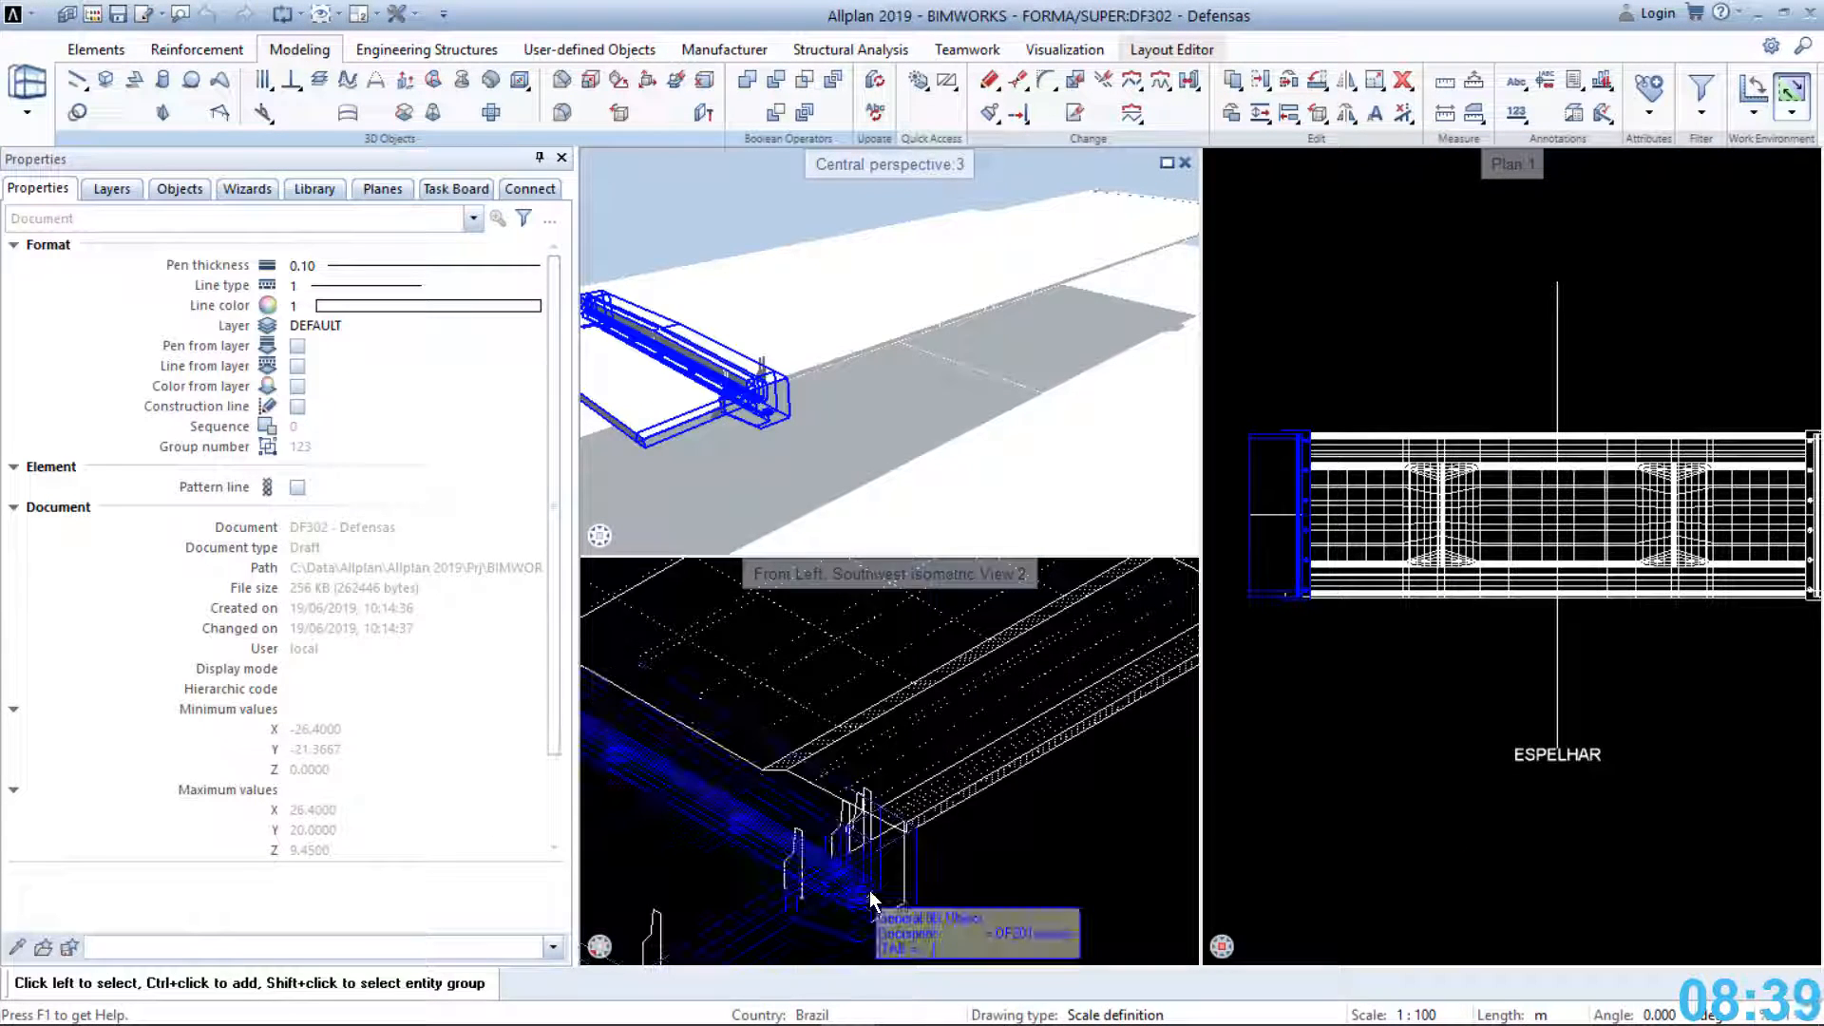
scroll(891, 878, up, 3)
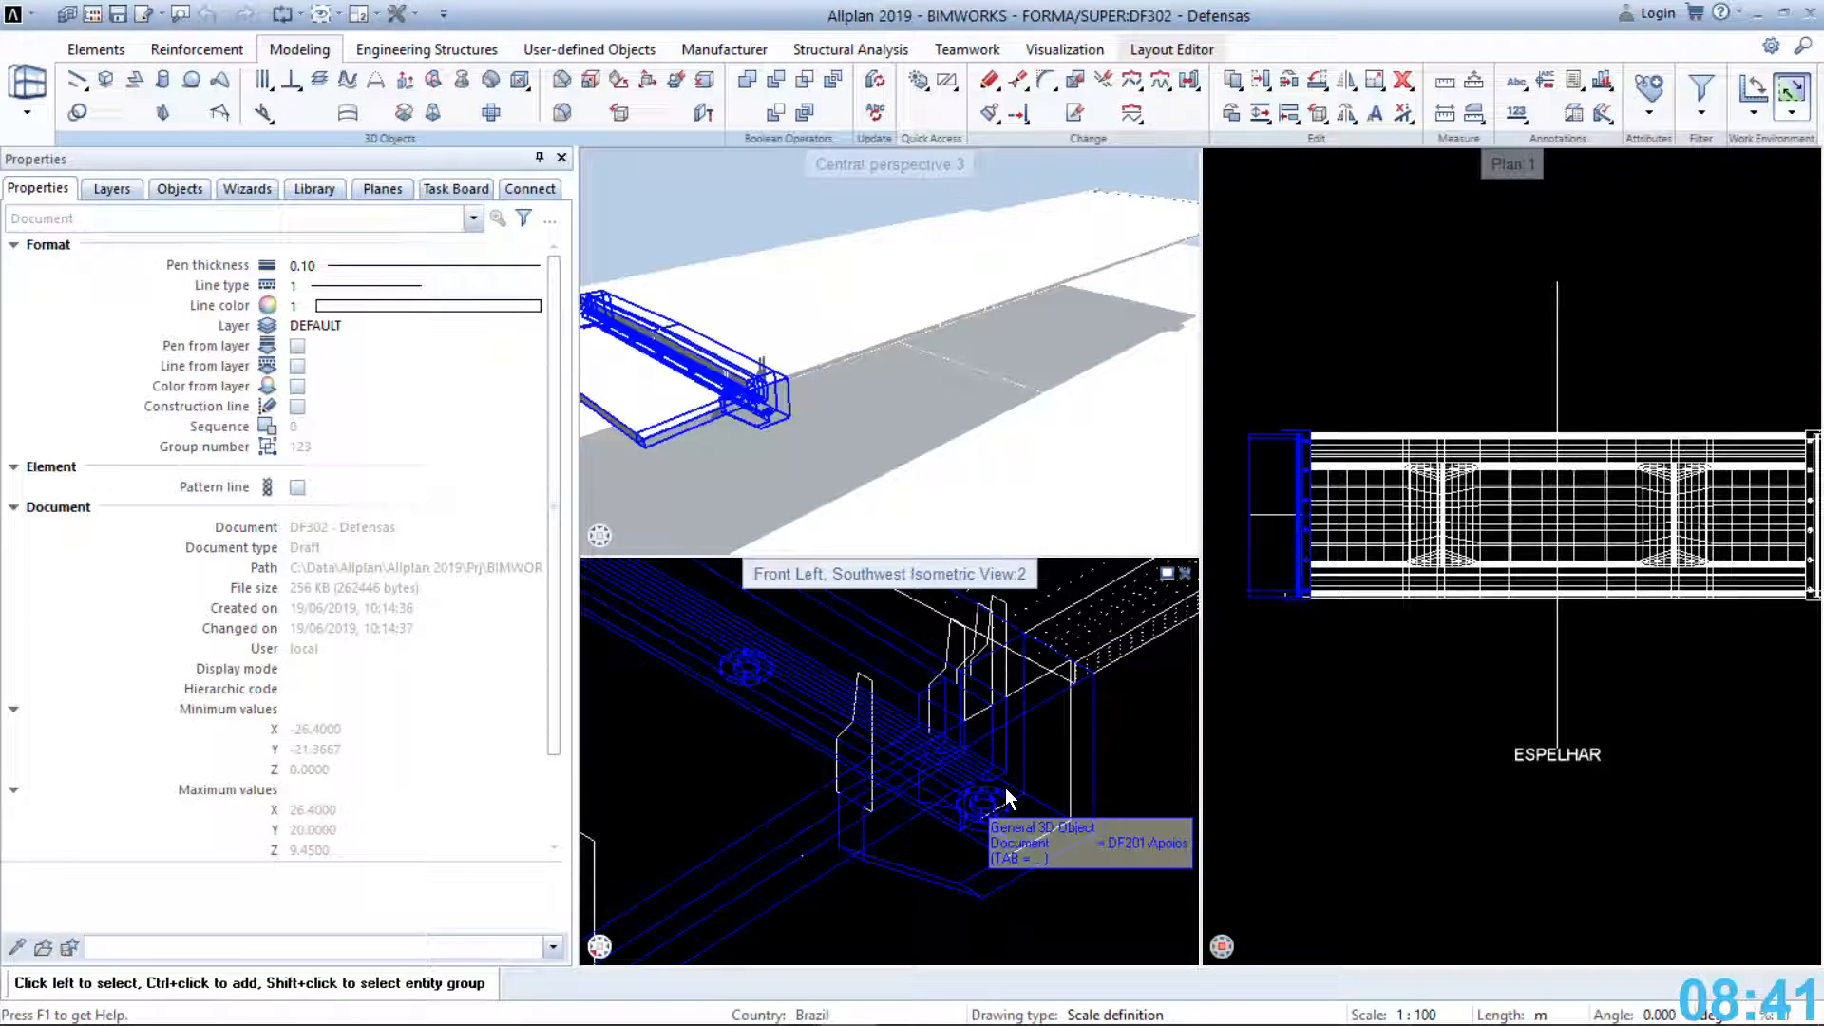
click(405, 83)
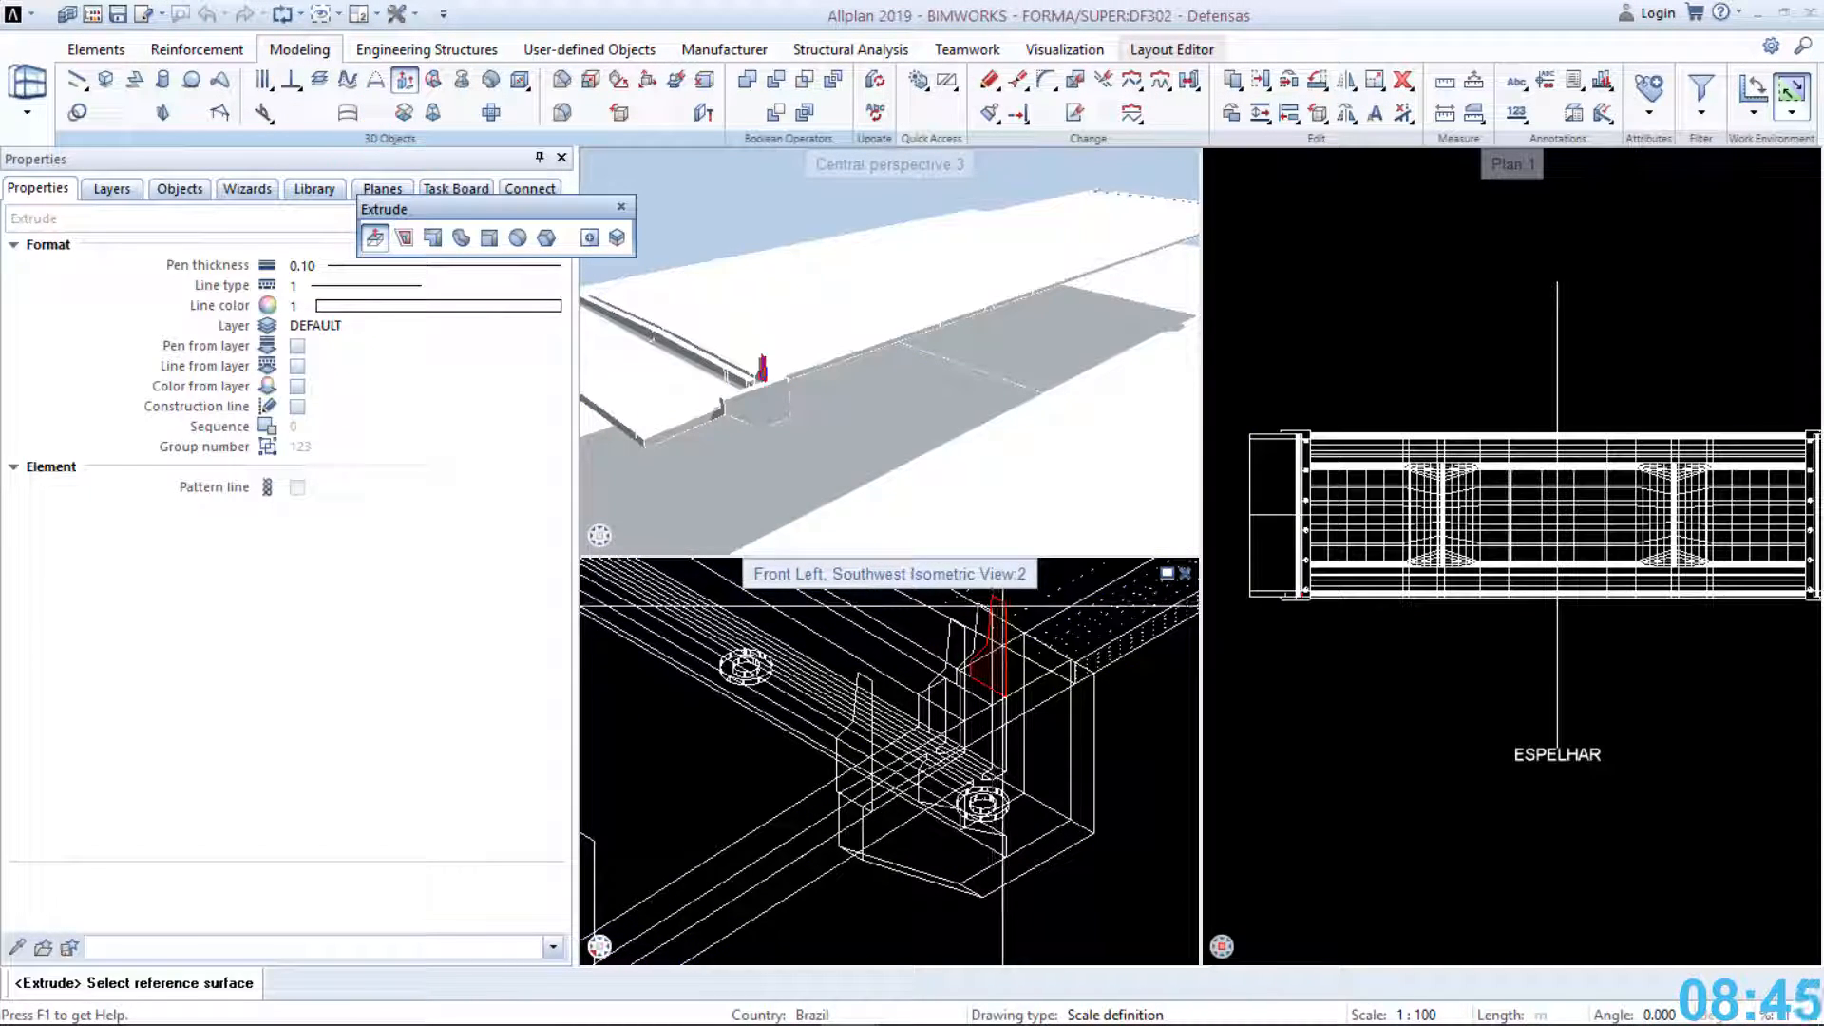
click(1304, 593)
scroll(1301, 593, up, 5)
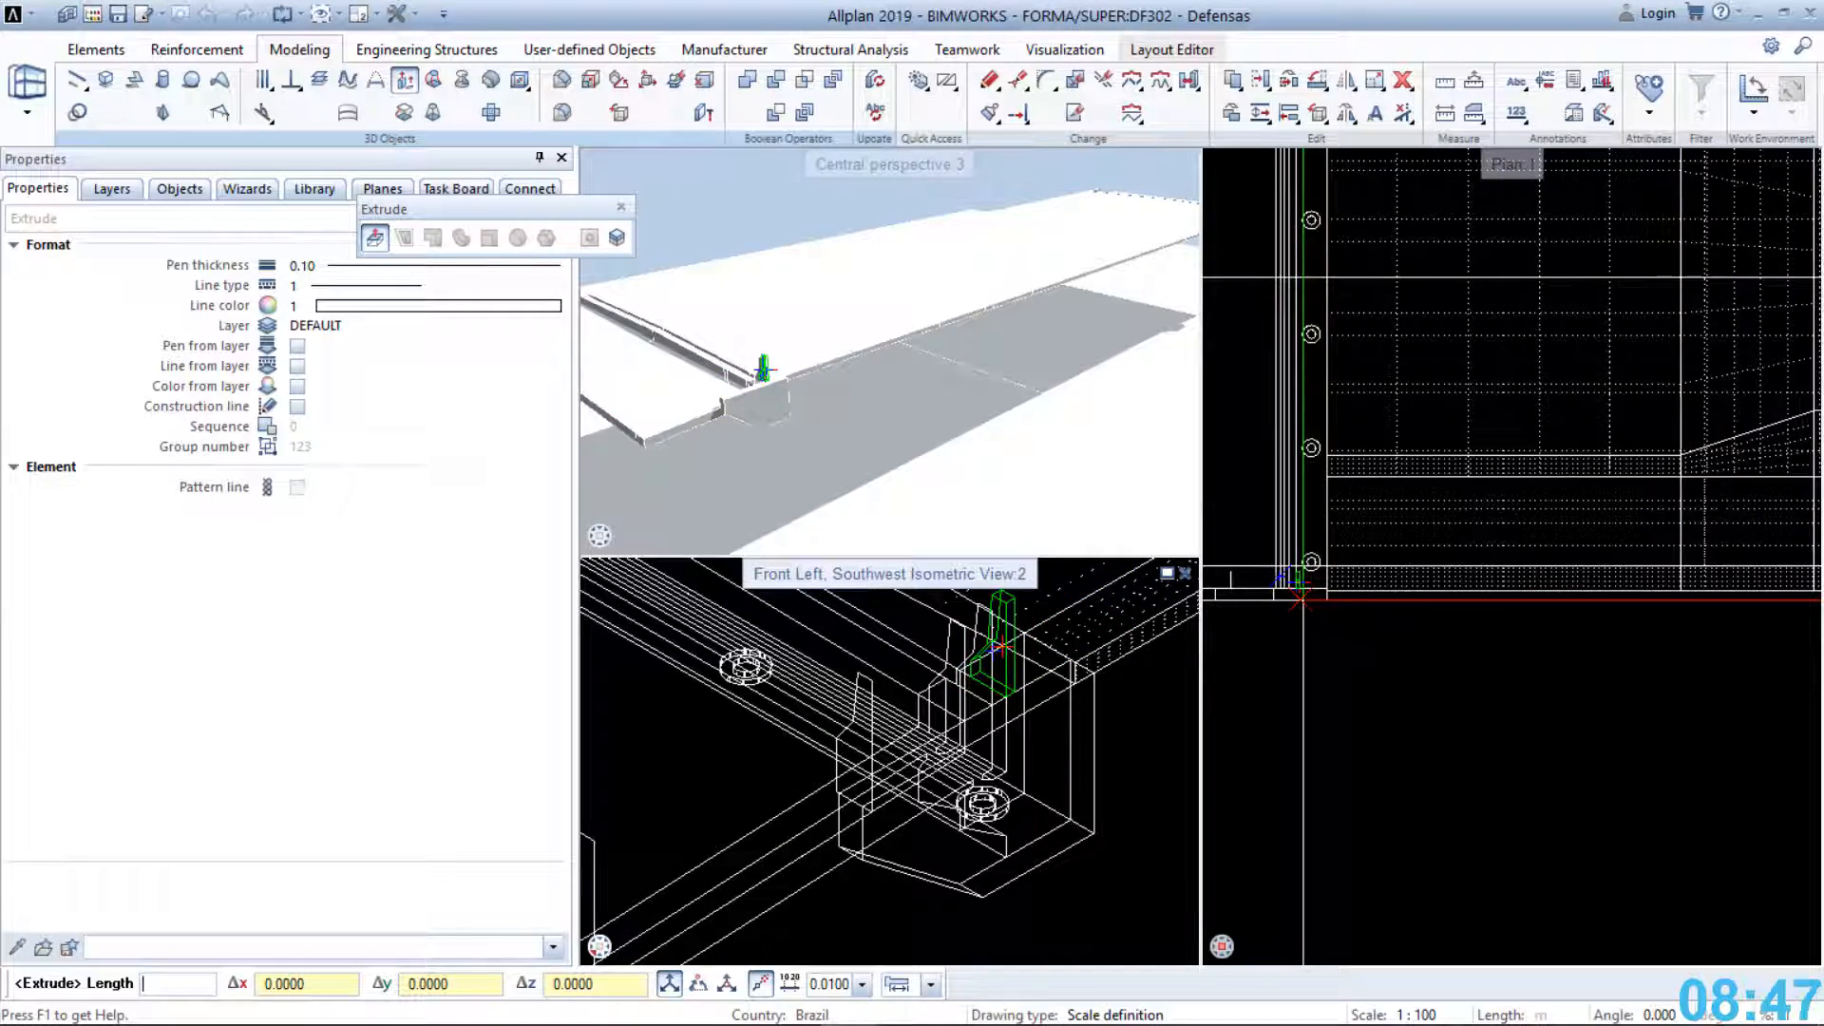
scroll(1297, 596, up, 2)
scroll(1294, 600, down, 5)
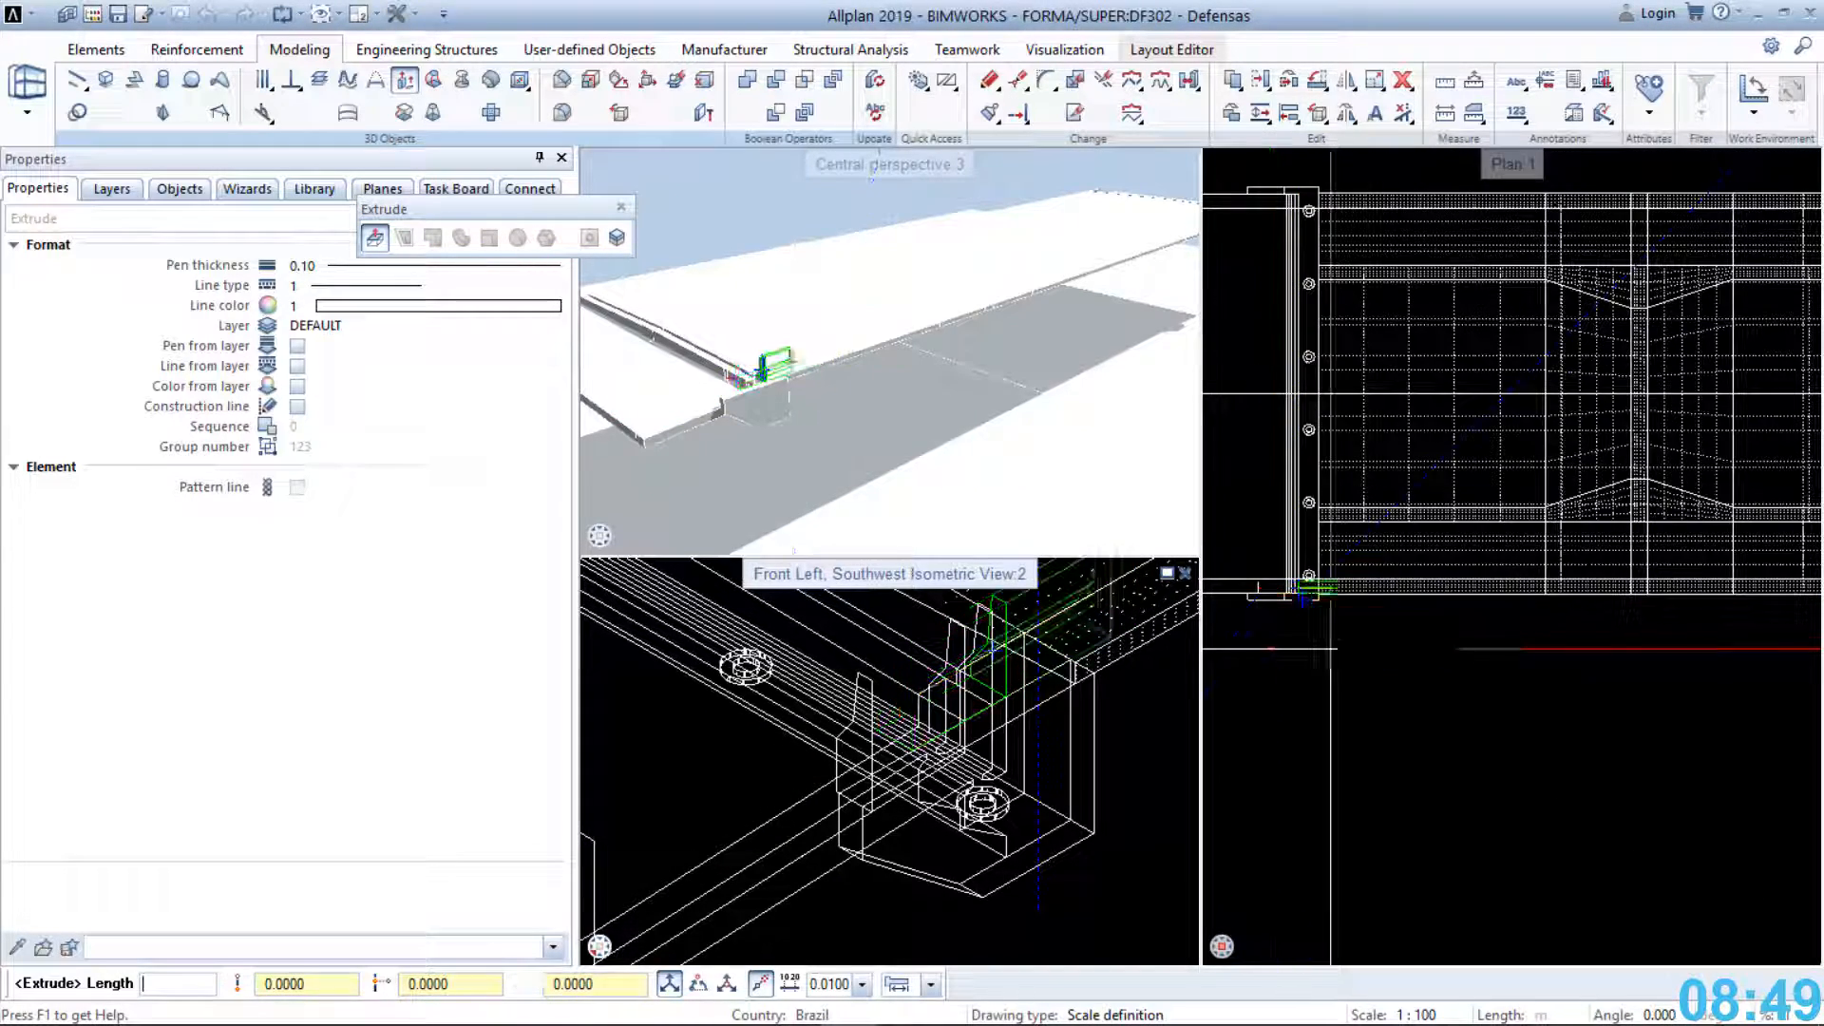
middle_drag(1390, 673, 1309, 690)
middle_drag(1700, 654, 1262, 664)
scroll(1710, 658, up, 4)
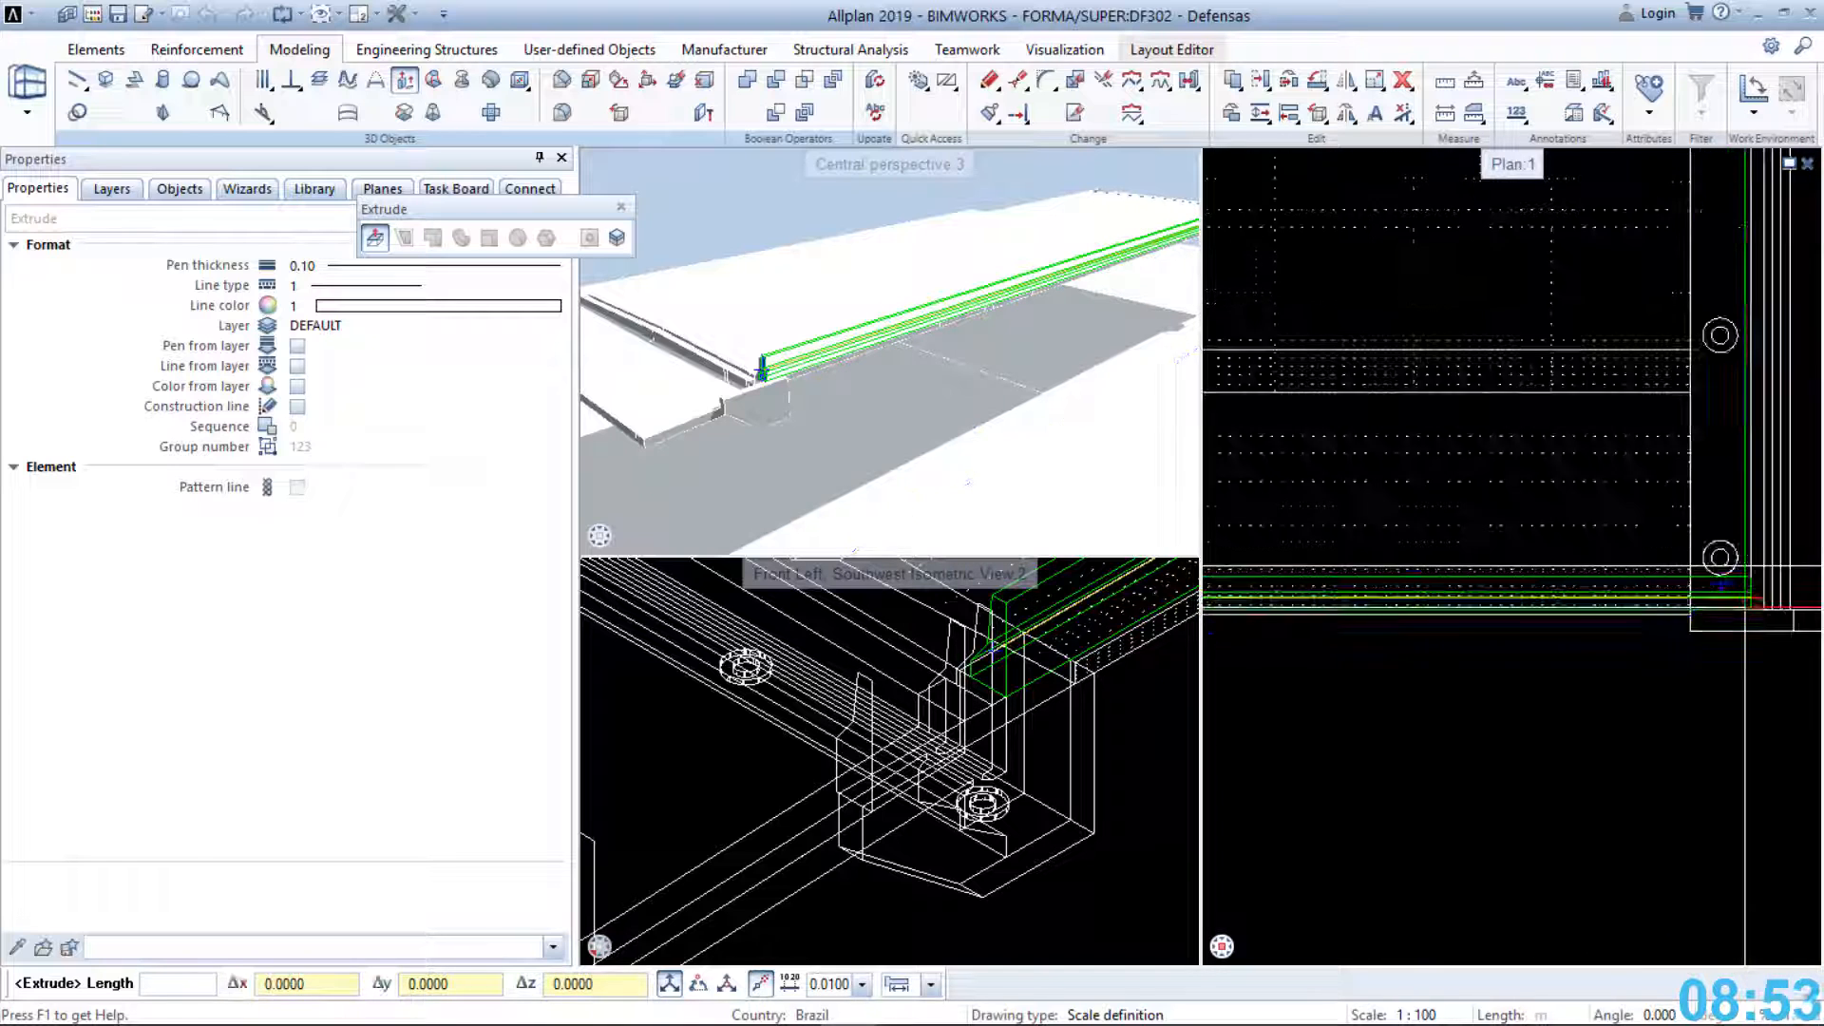
click(1758, 616)
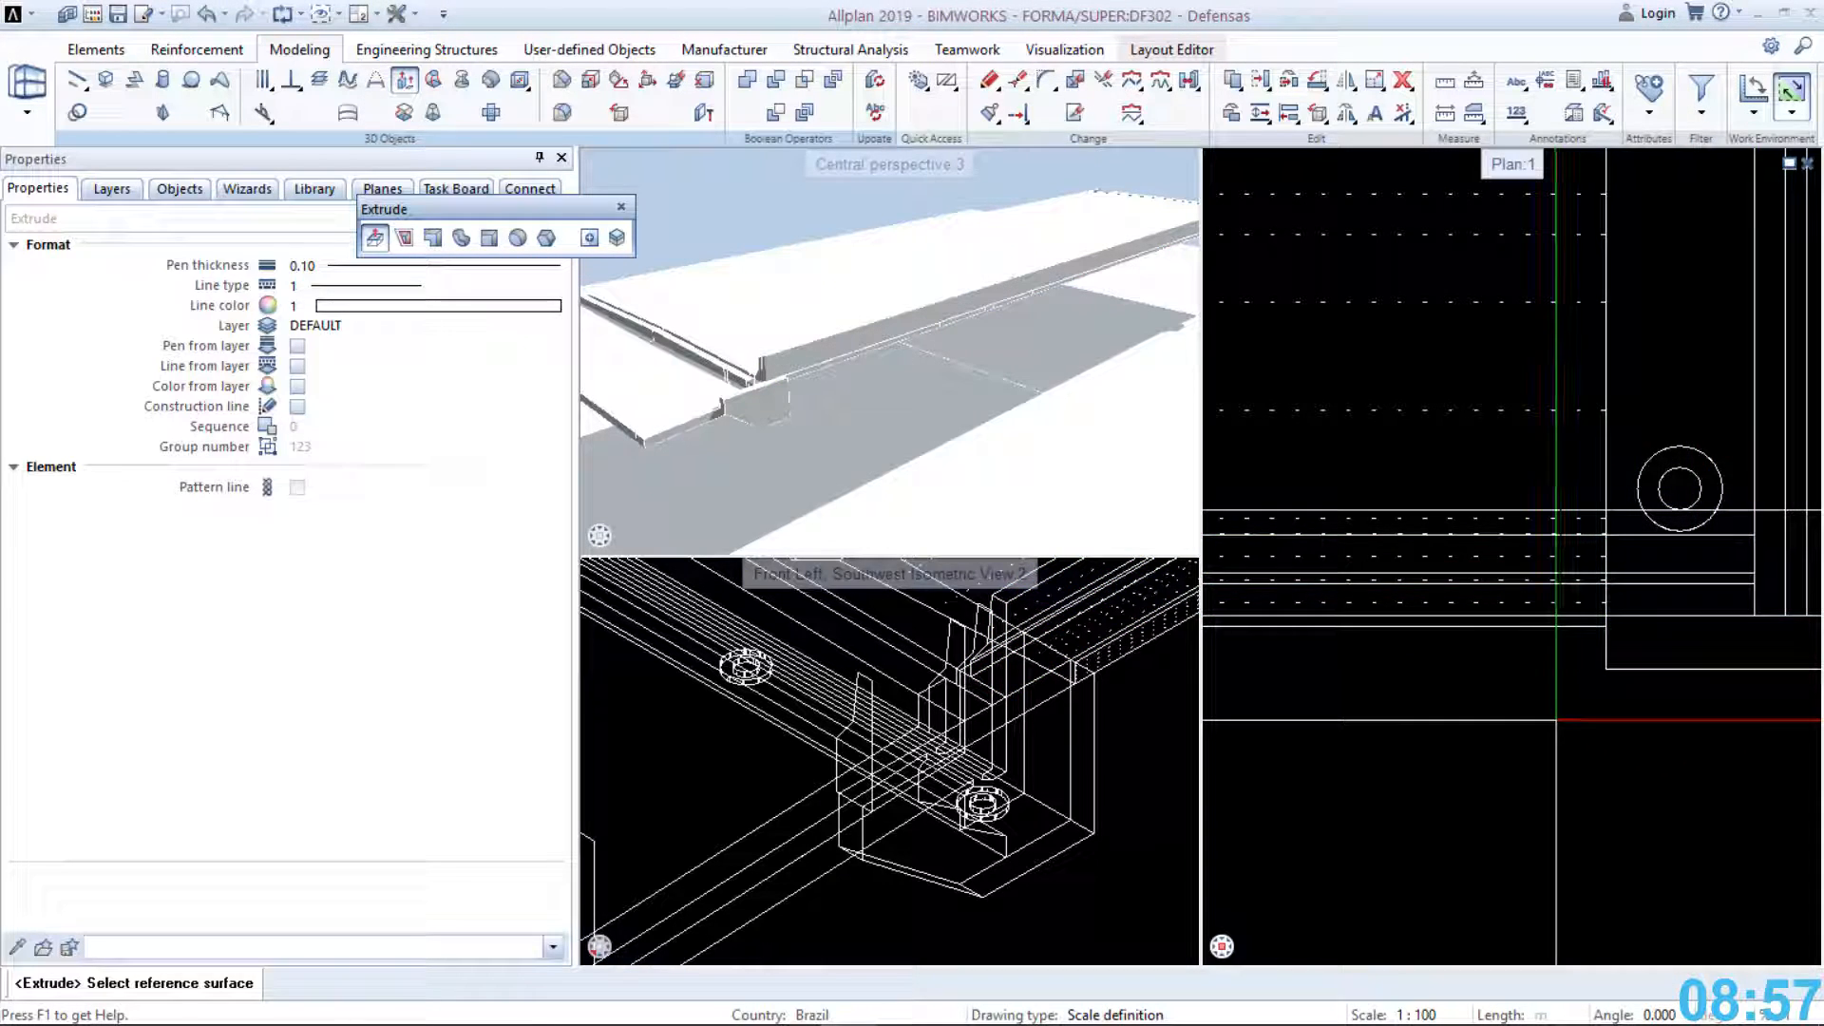
scroll(1548, 720, down, 4)
scroll(1548, 720, down, 2)
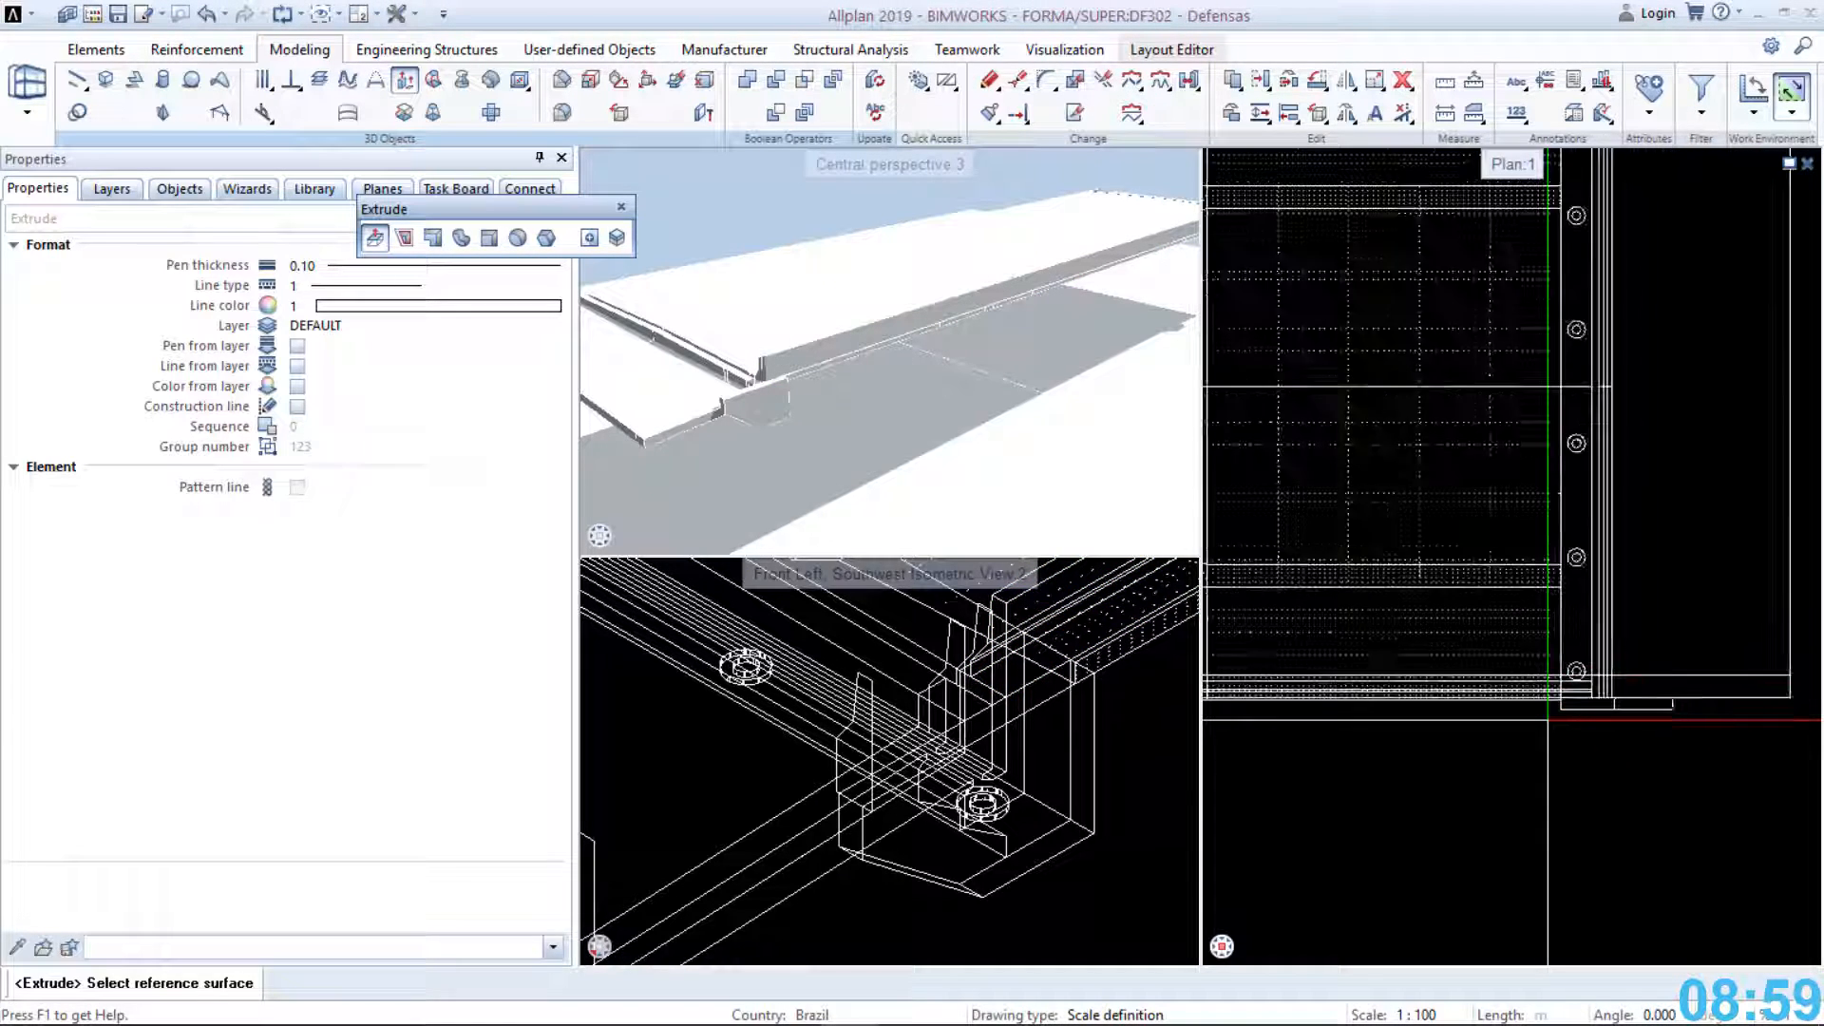
middle_drag(1258, 794, 1560, 701)
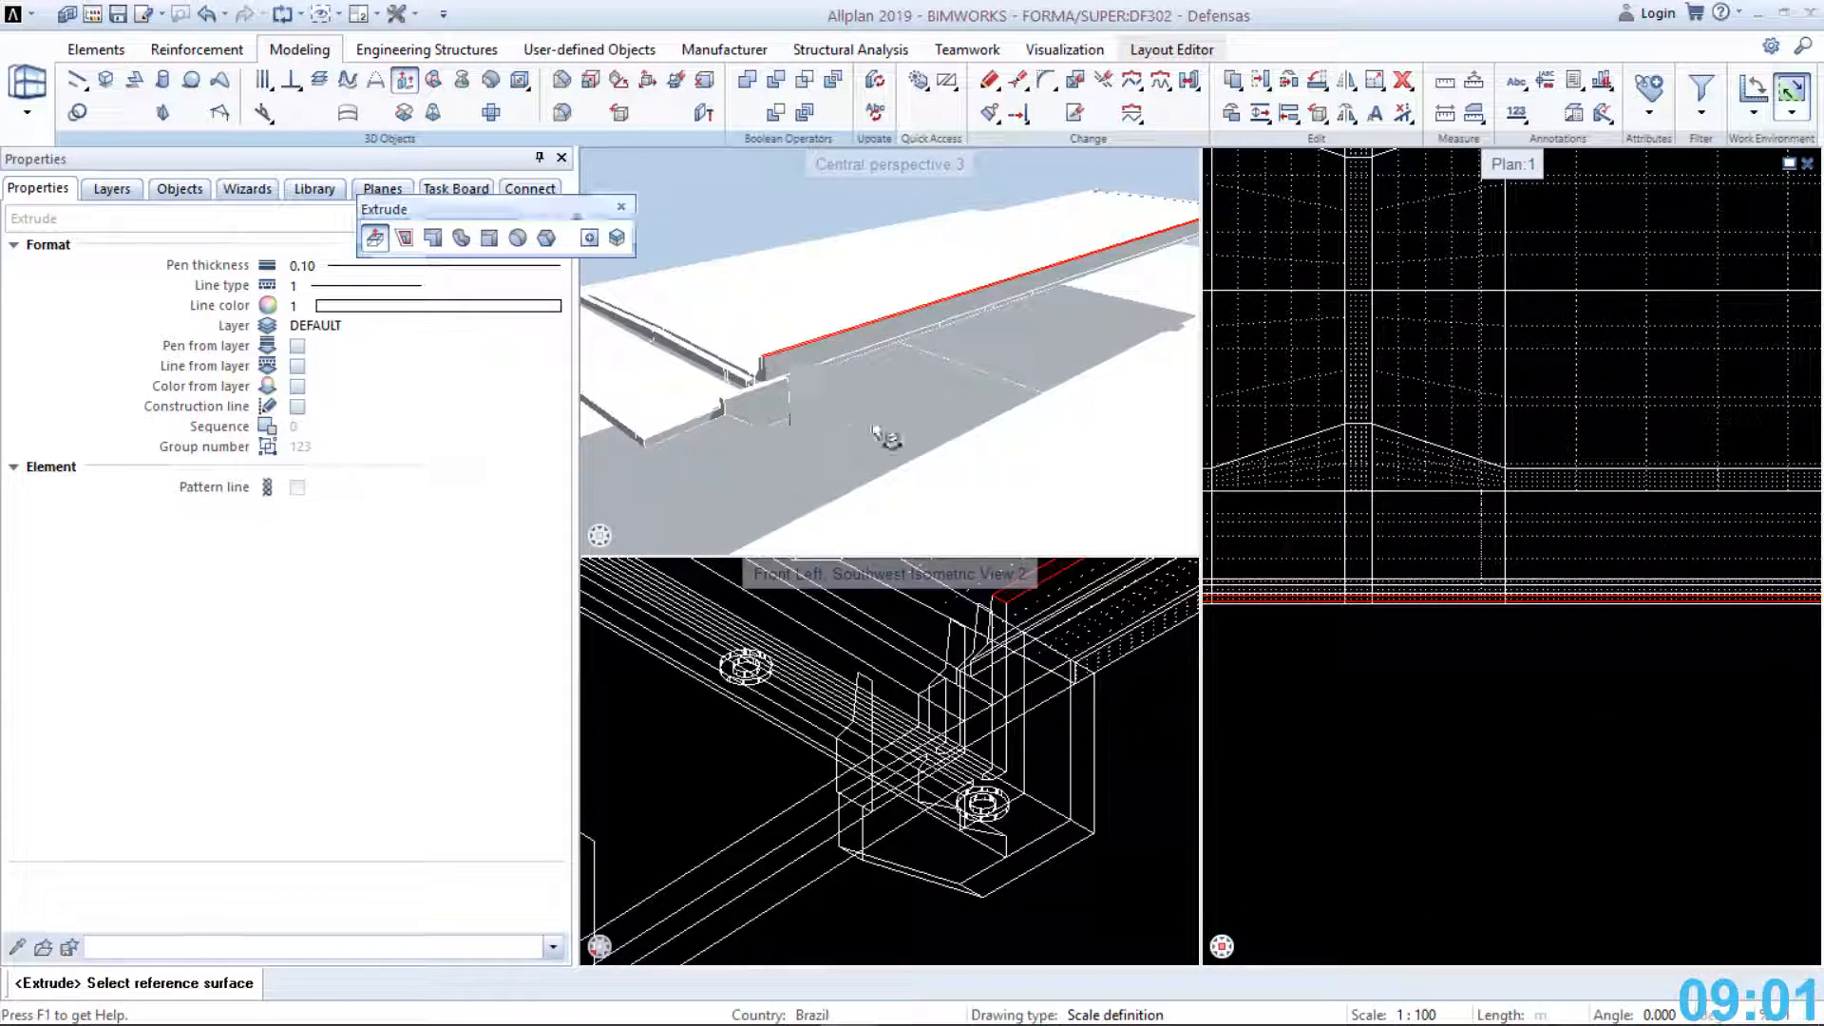
mouse_move(888, 436)
mouse_down()
mouse_move(840, 438)
mouse_move(862, 439)
mouse_up()
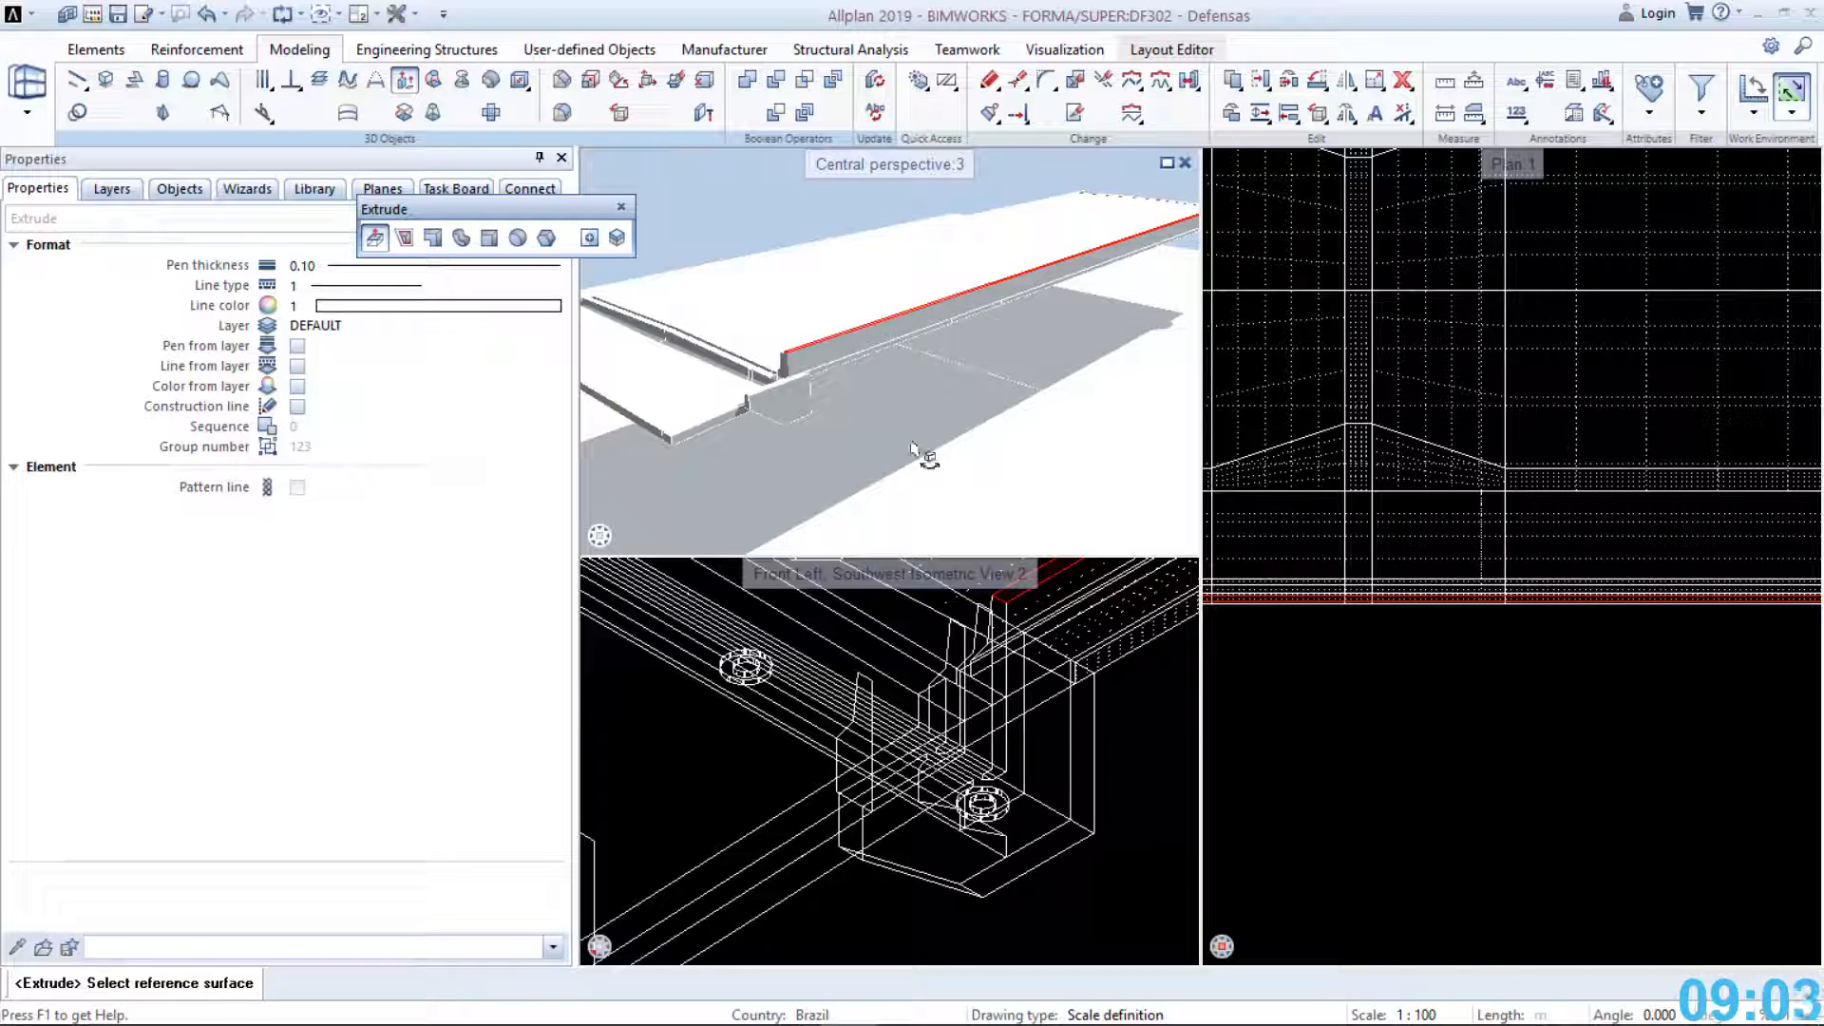
key(Escape)
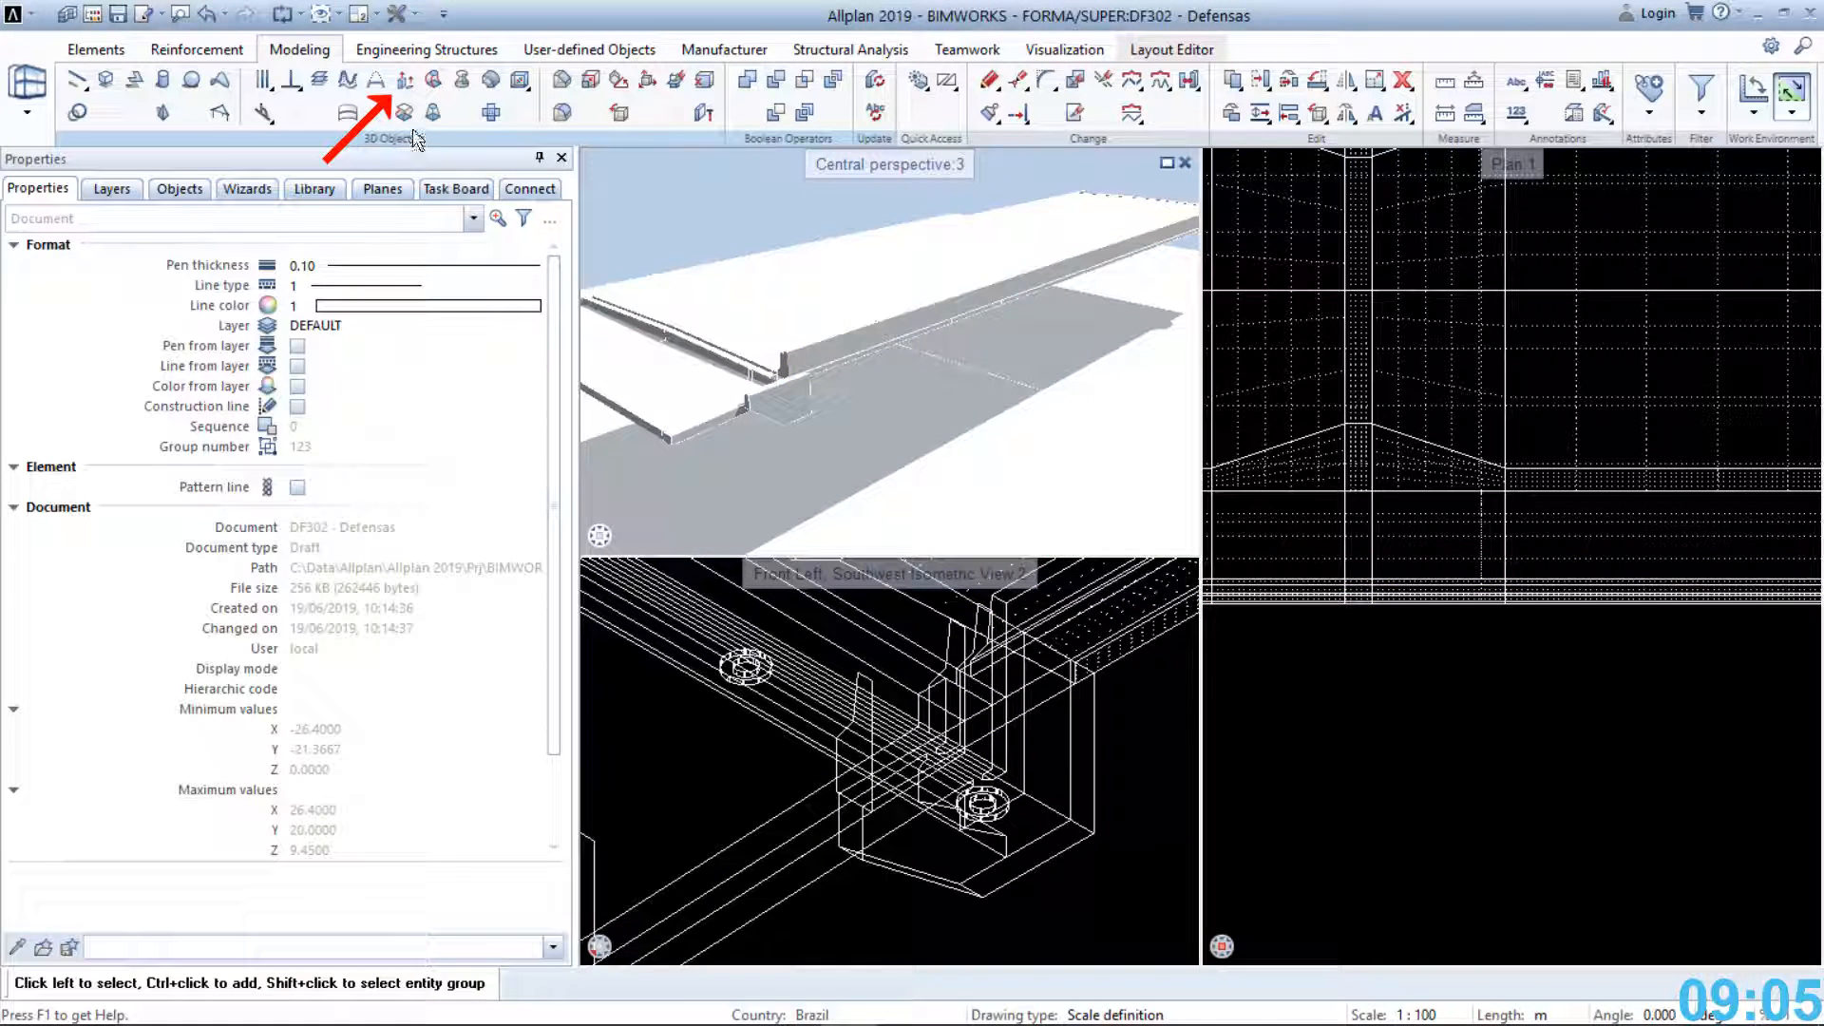
Extrude the next barrier profile at the near abutment up to the adjacent corner point
click(402, 82)
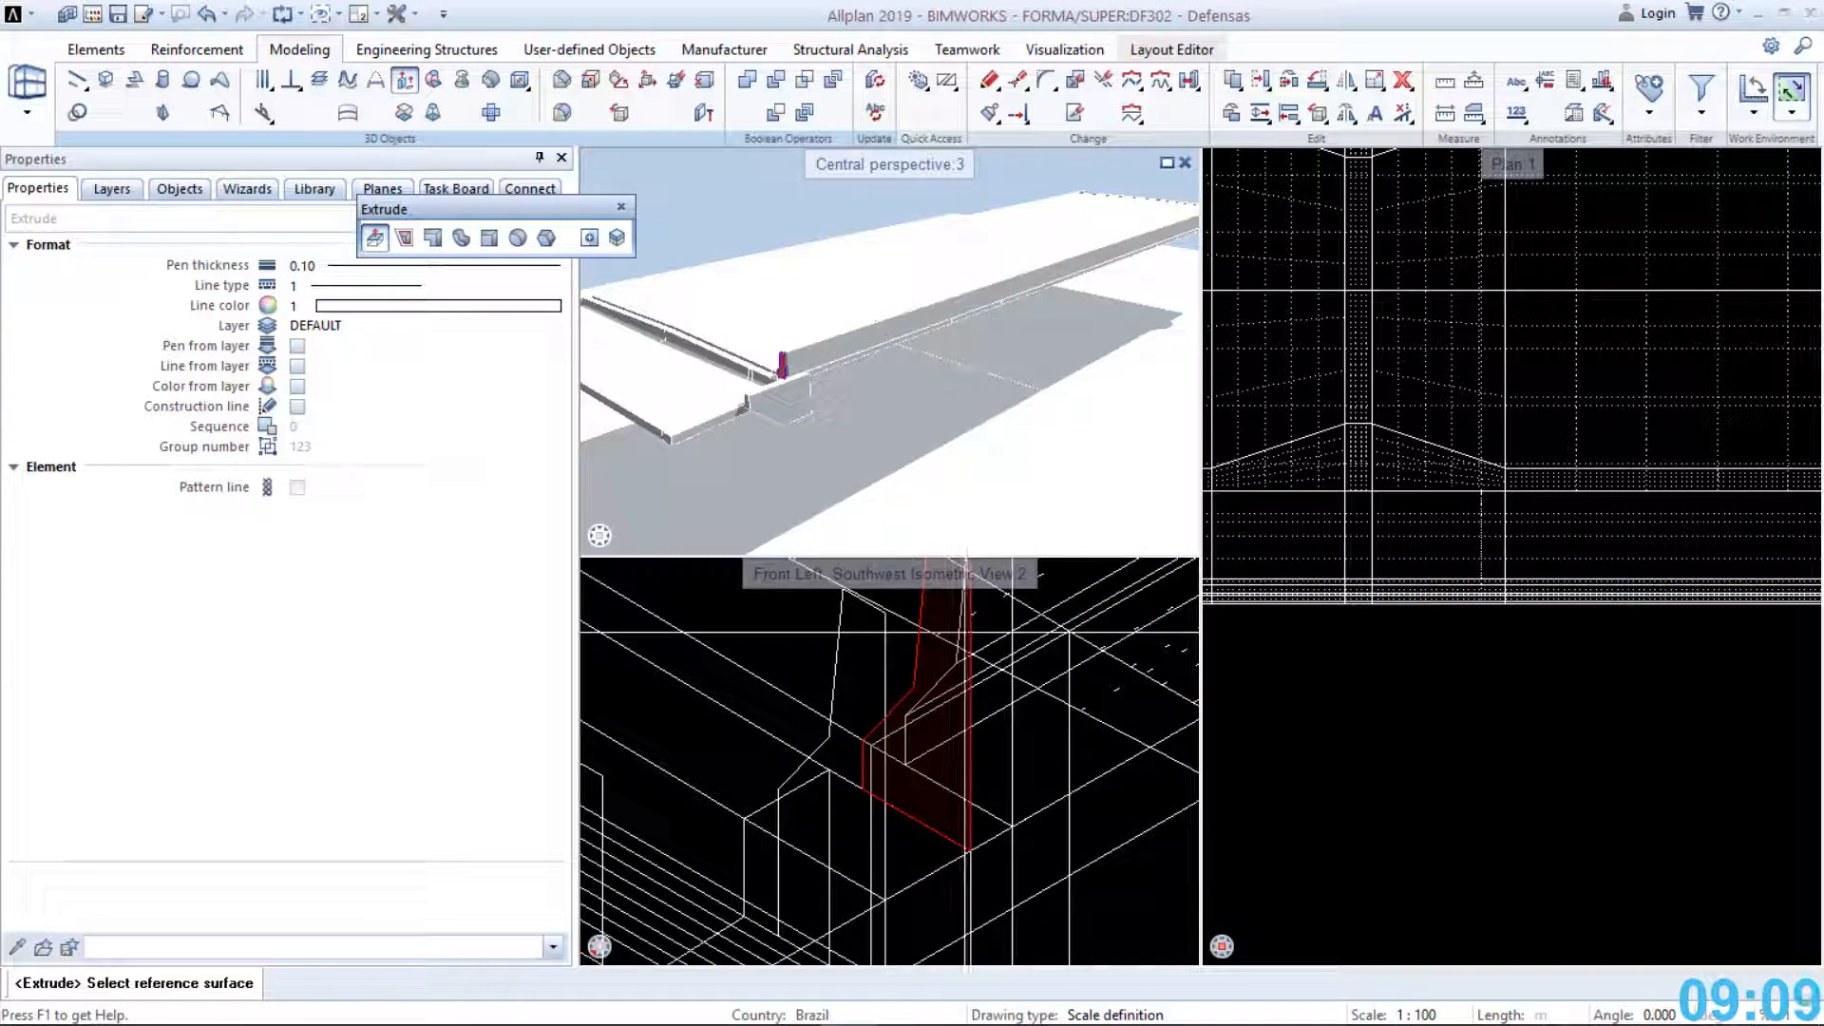
click(782, 364)
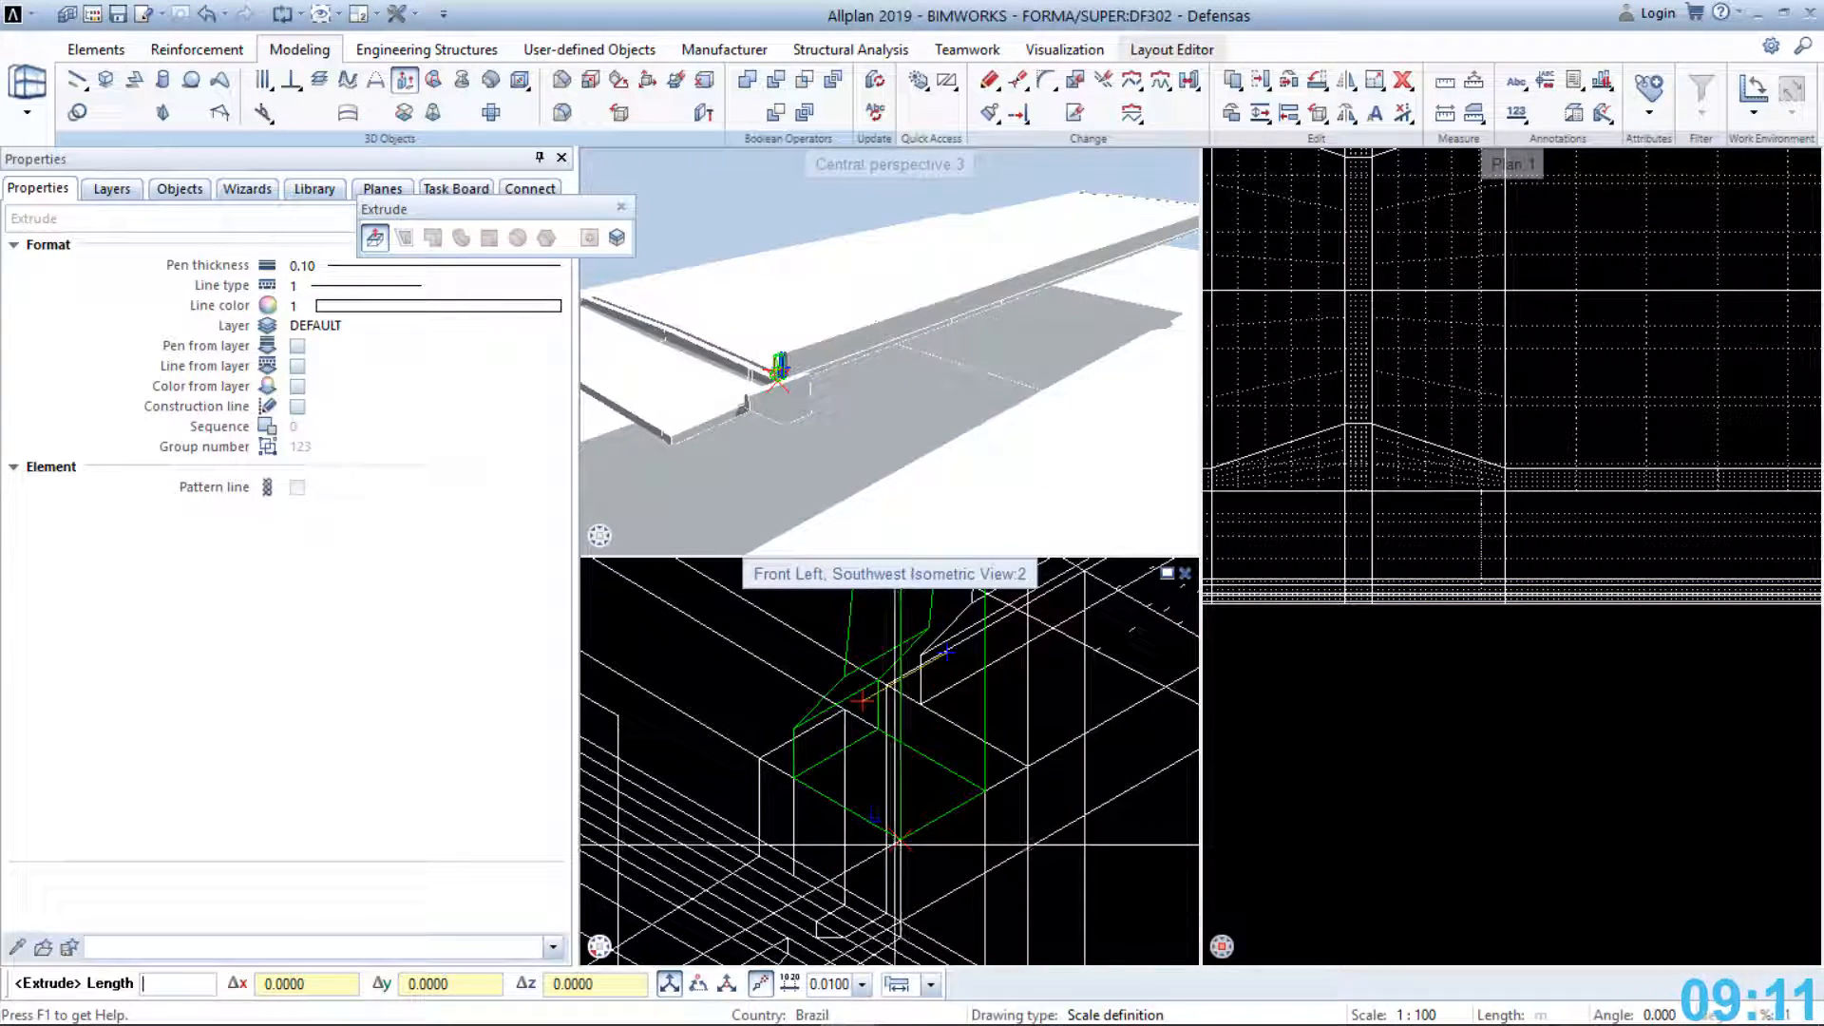
click(901, 841)
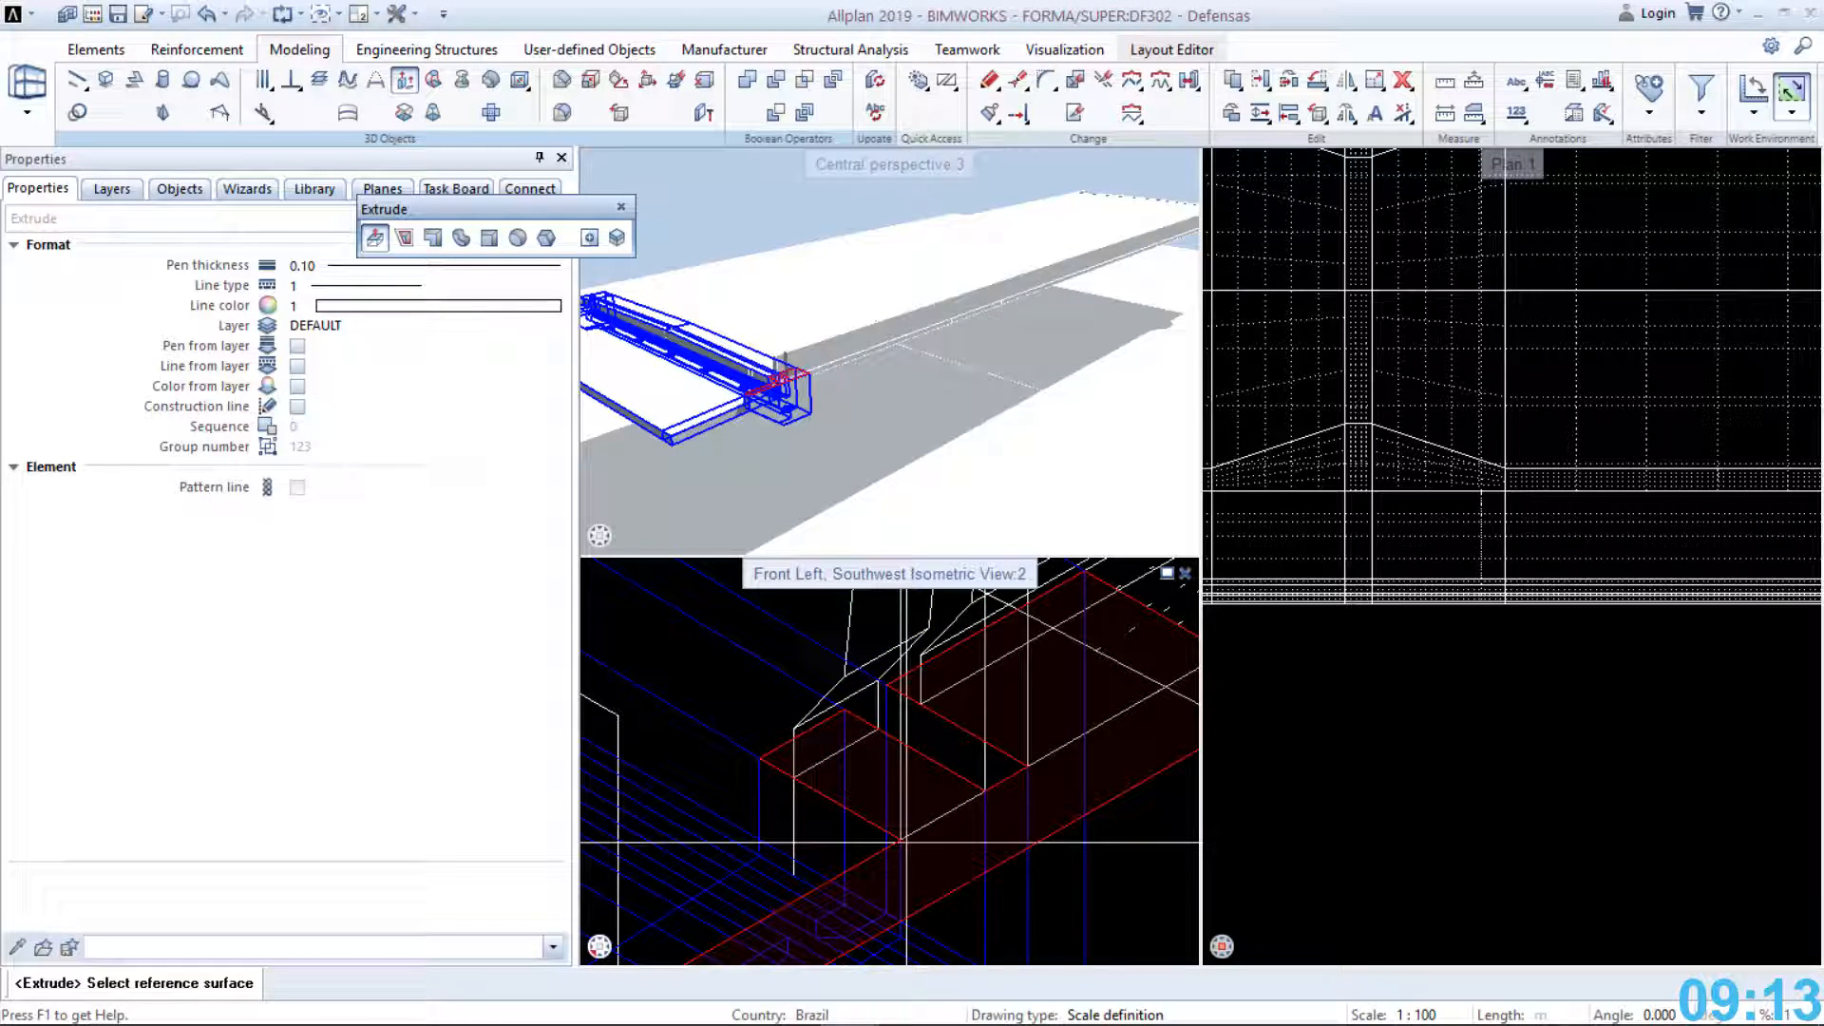
key(Escape)
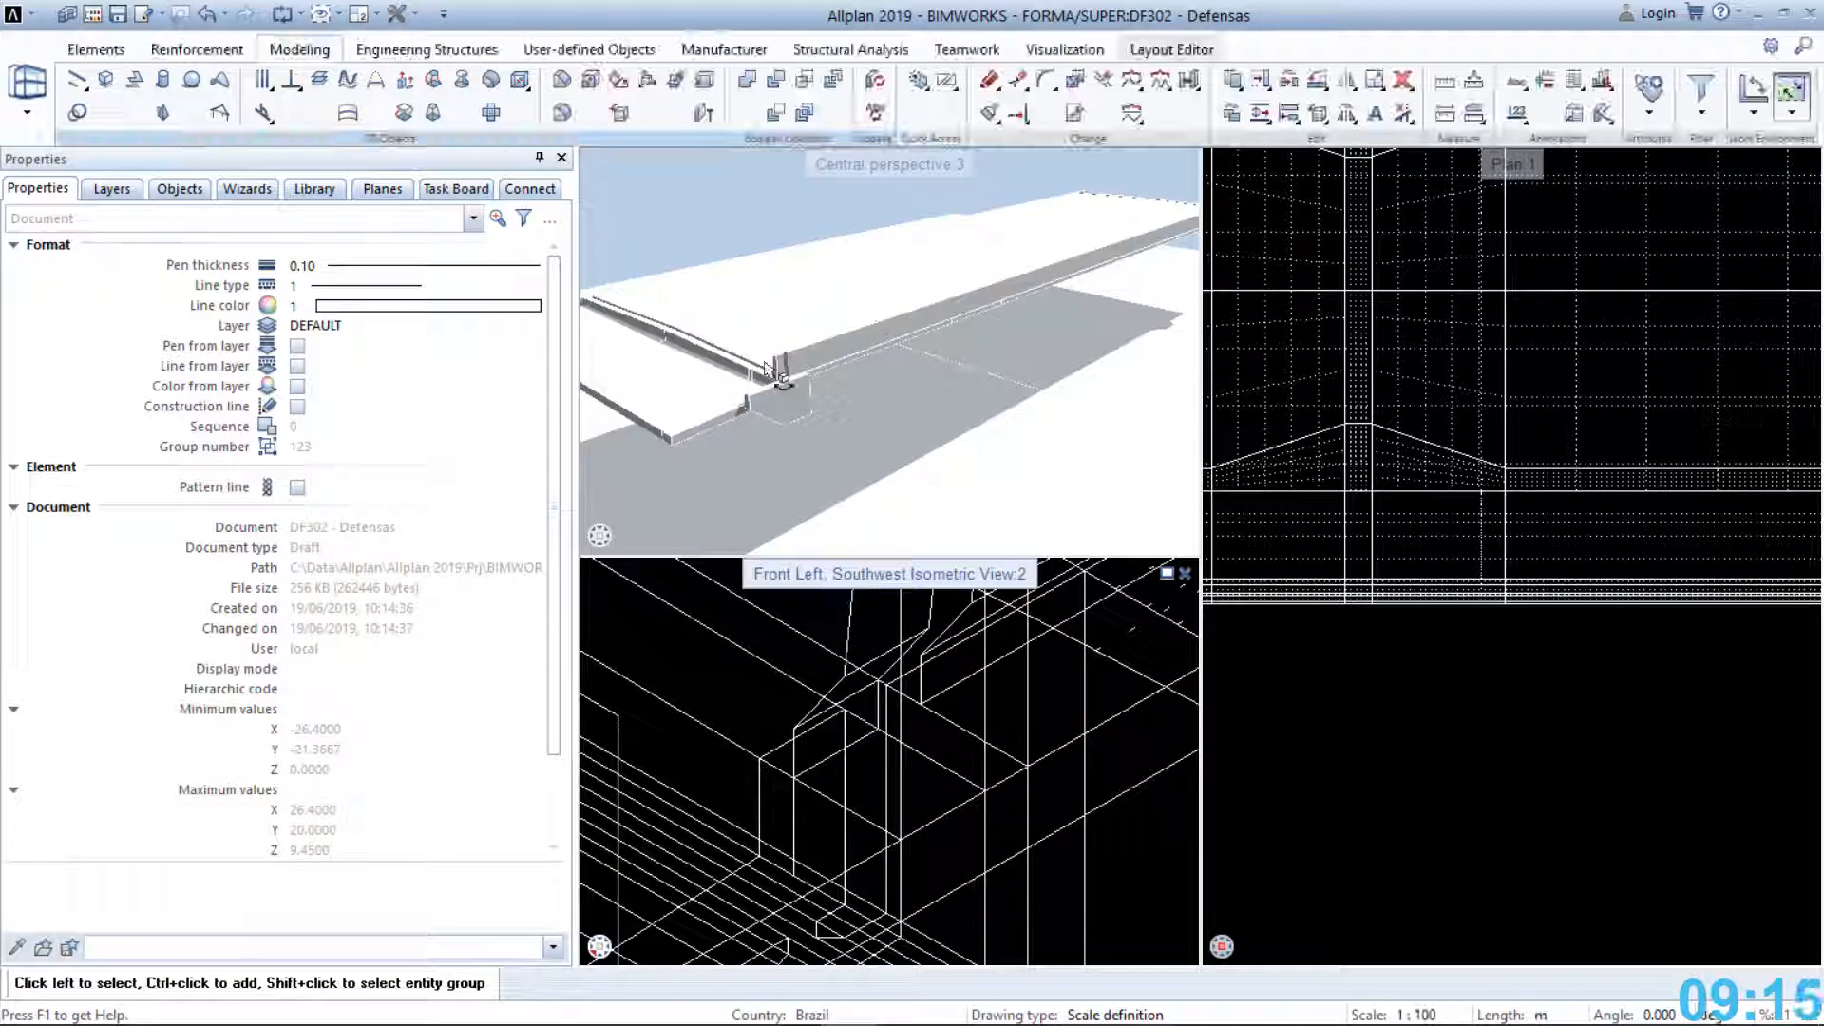
Loft a closed barrier solid through the three wing-wall profiles at the near abutment, with the Linear option enabled
scroll(768, 370, up, 3)
scroll(796, 433, up, 3)
mouse_move(796, 433)
middle_down()
mouse_move(851, 412)
mouse_move(810, 436)
middle_up()
scroll(812, 438, down, 3)
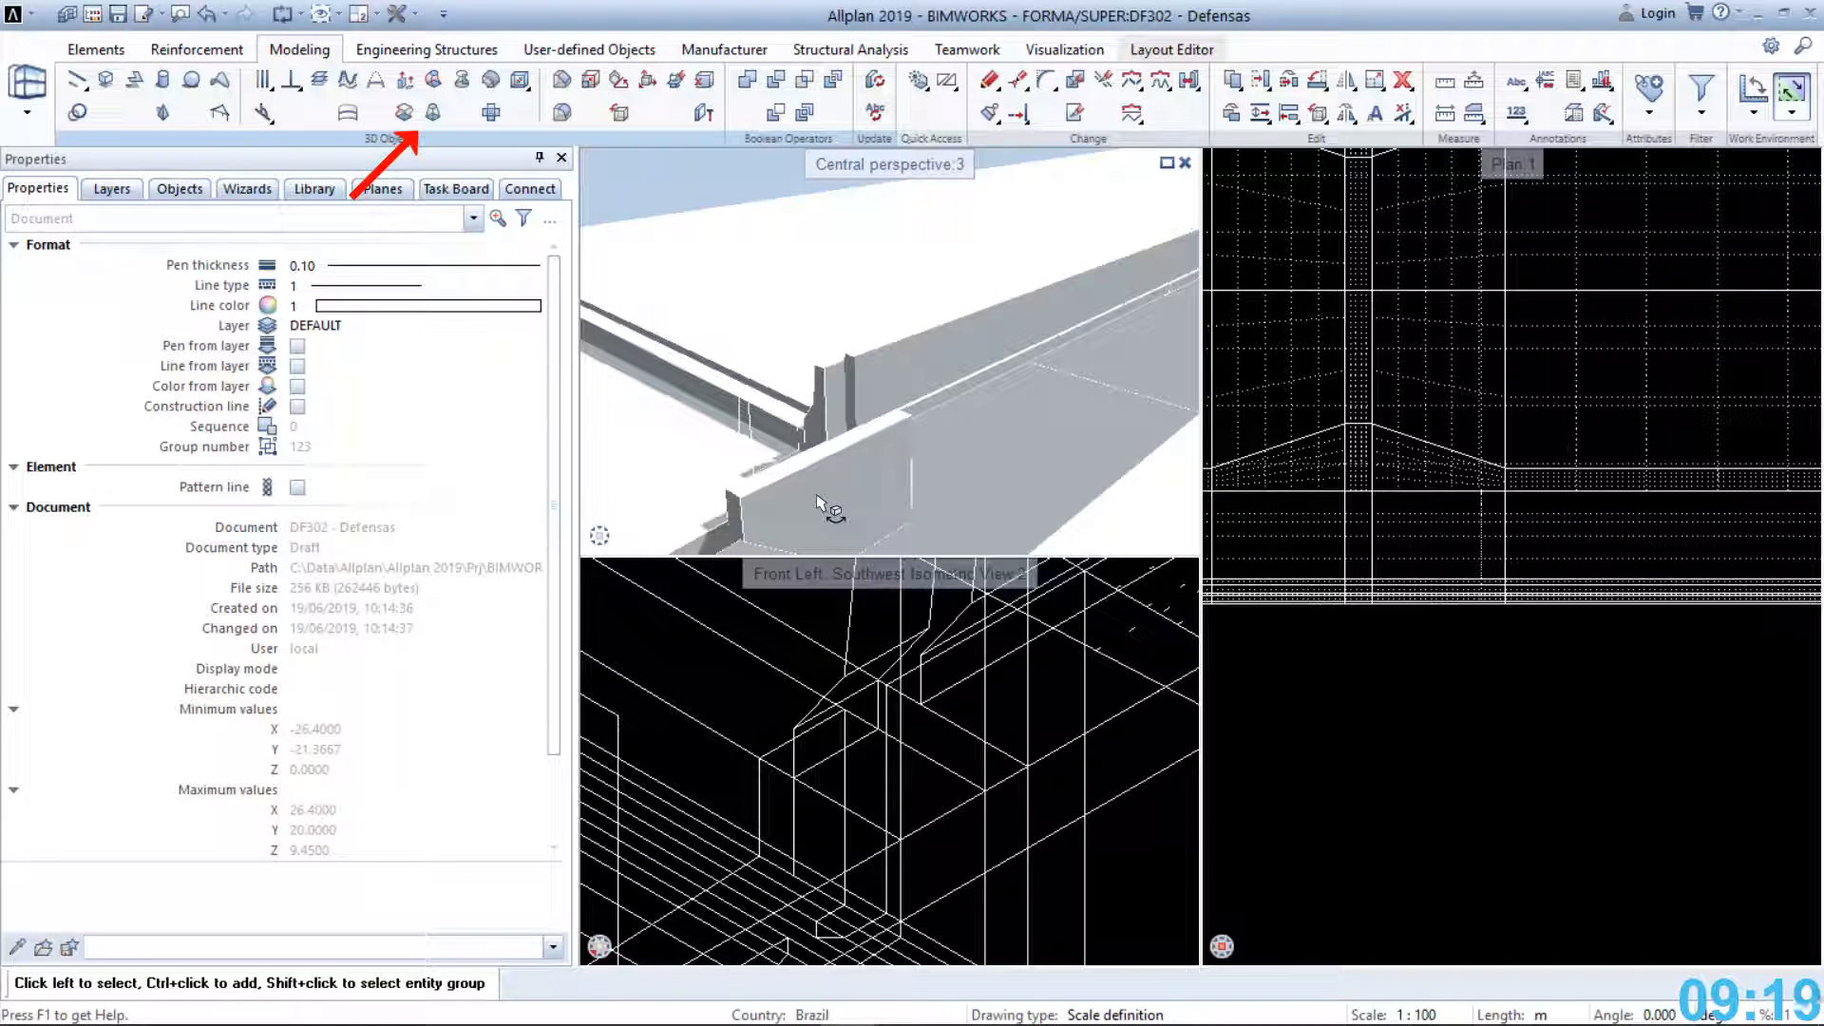
scroll(866, 675, down, 3)
middle_drag(824, 766, 876, 773)
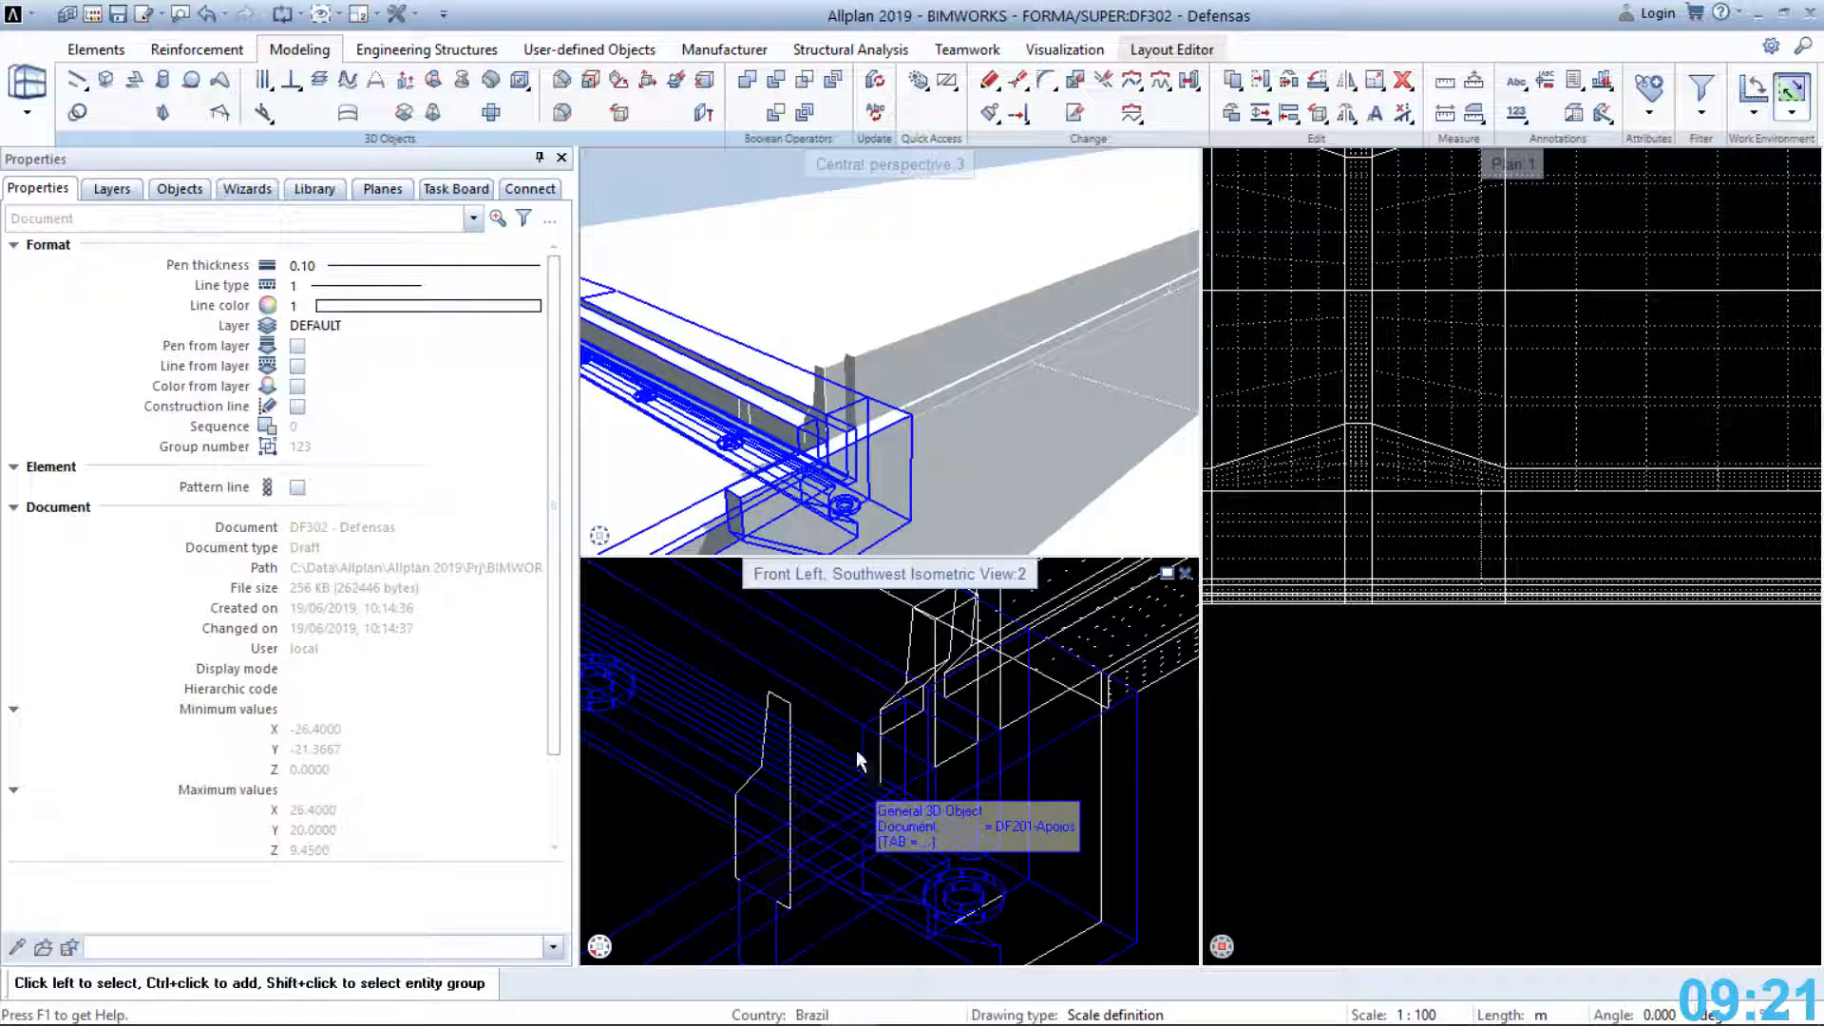
click(433, 112)
scroll(882, 763, up, 4)
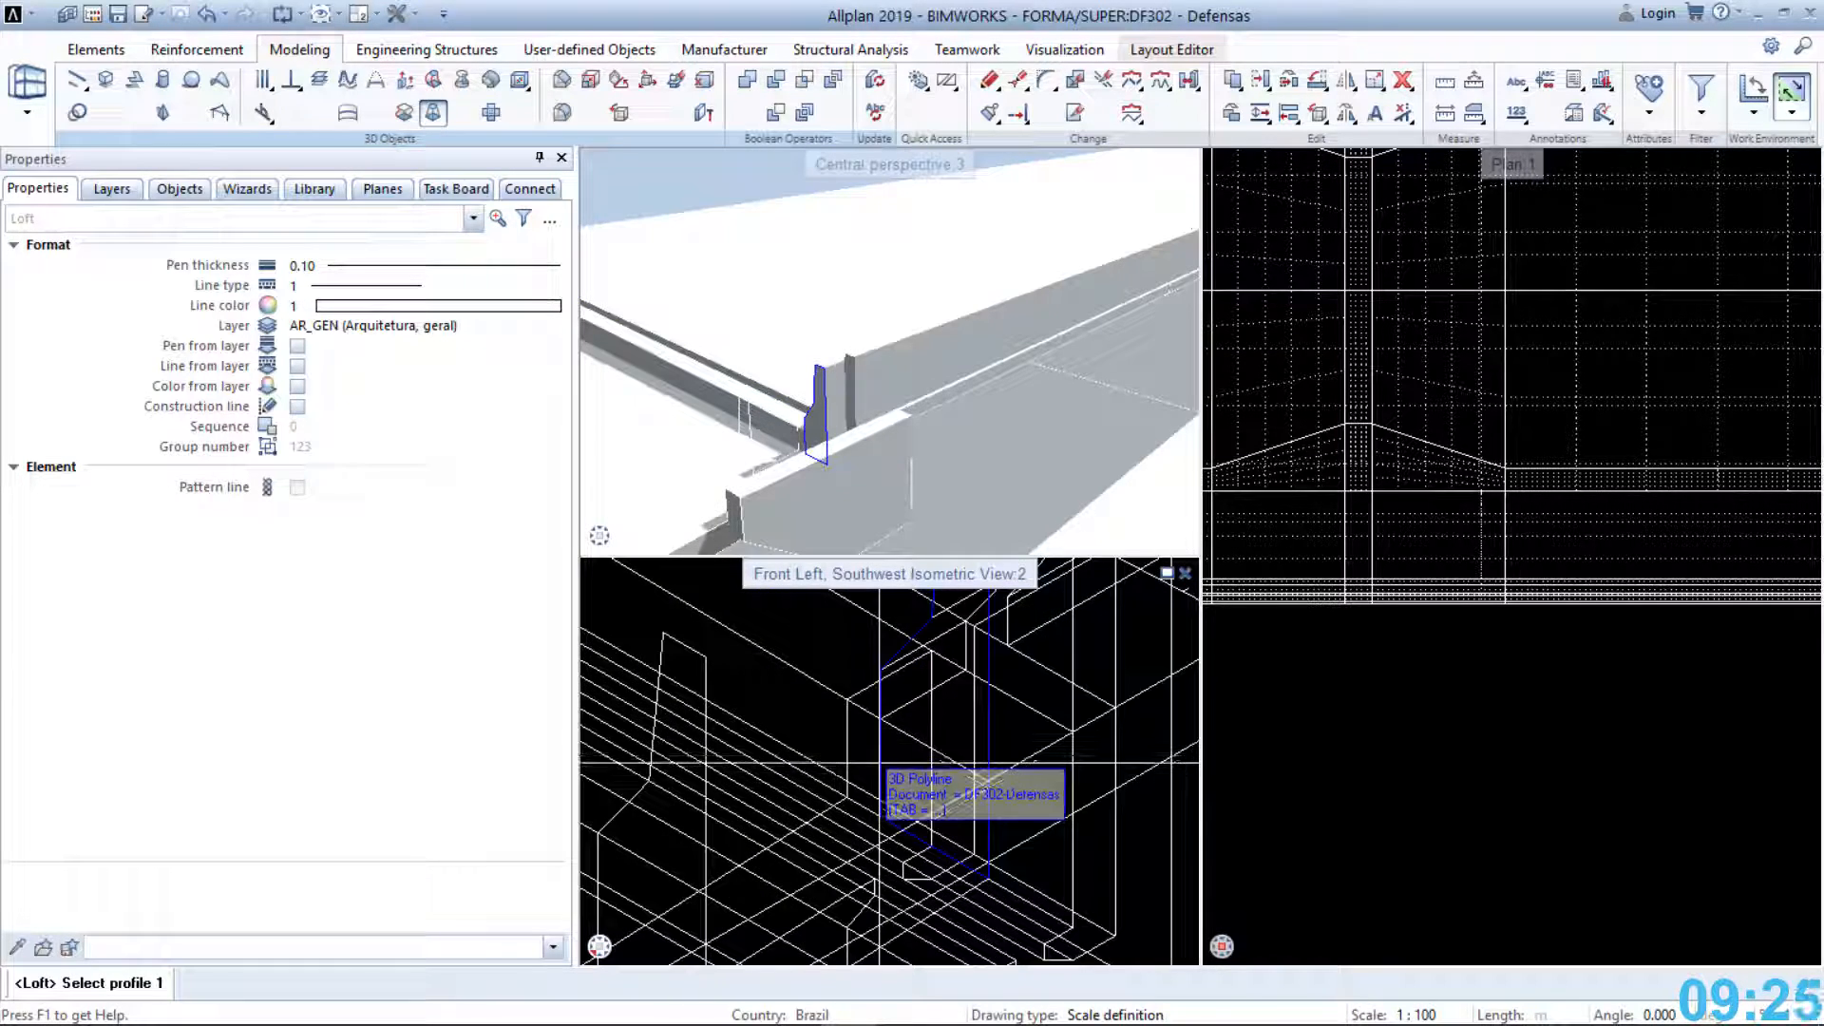
click(879, 761)
scroll(817, 712, down, 2)
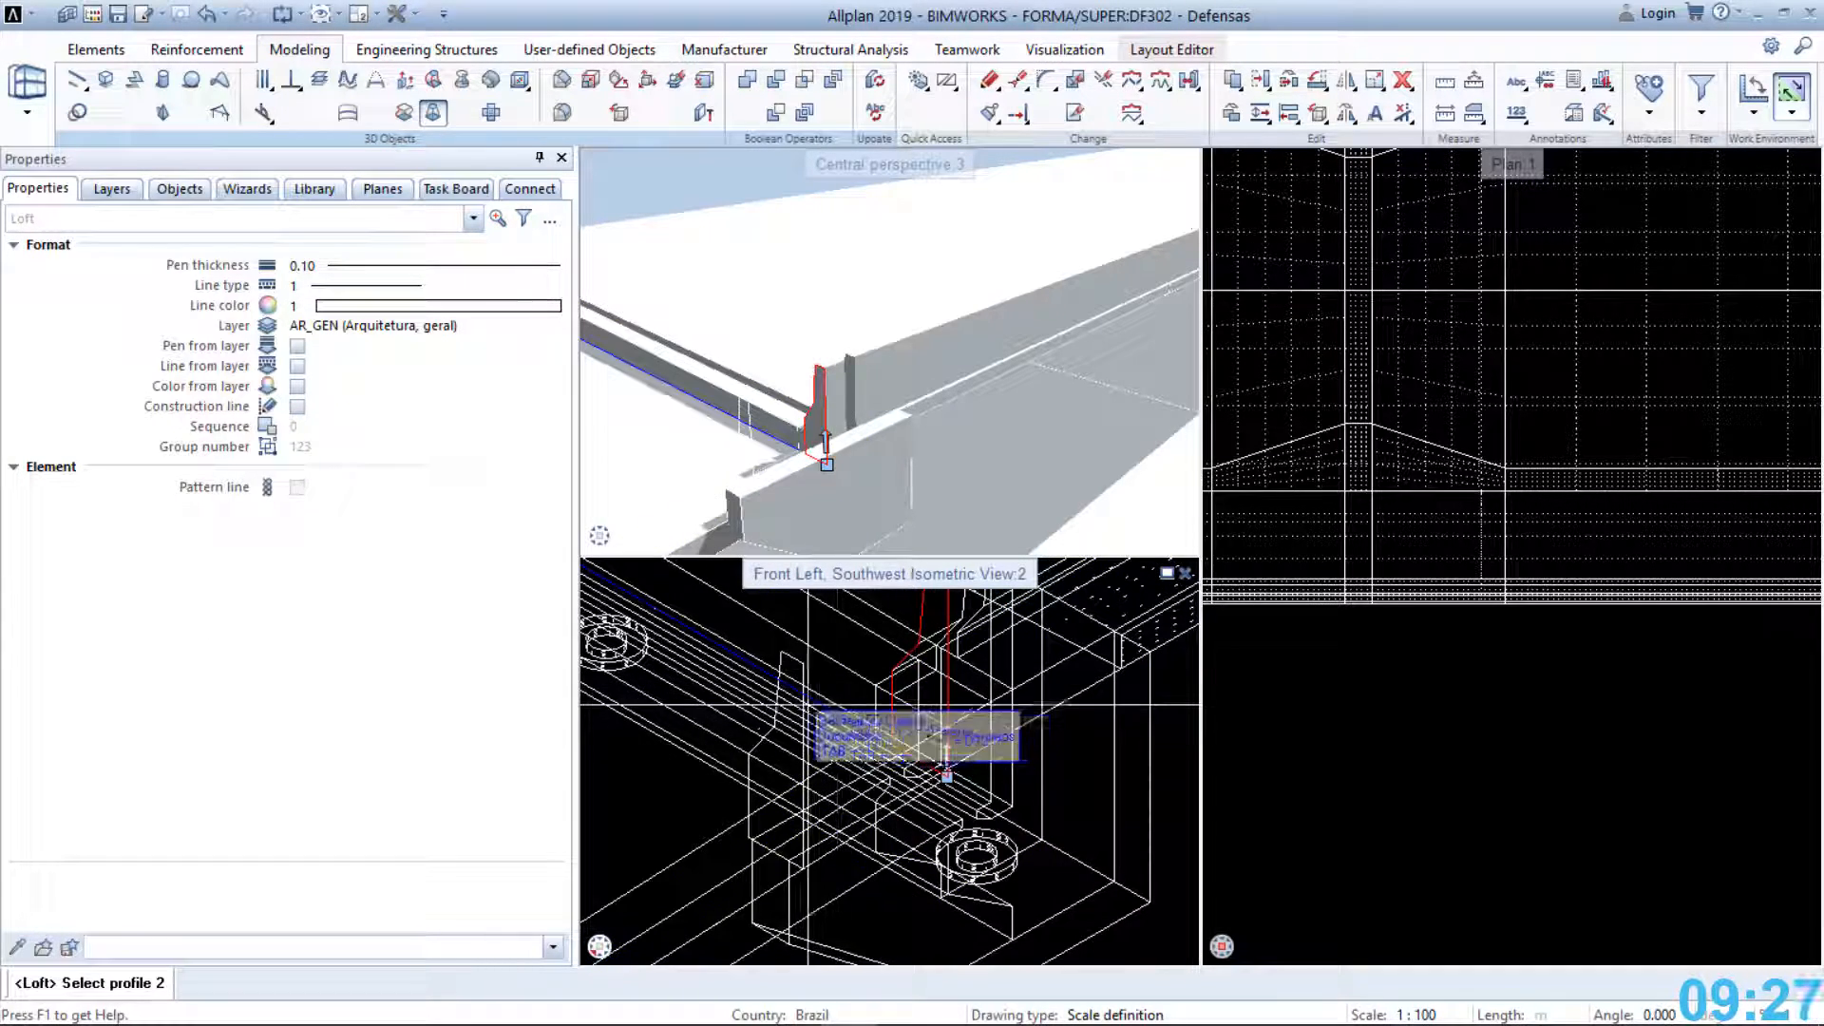
click(803, 674)
scroll(888, 635, down, 3)
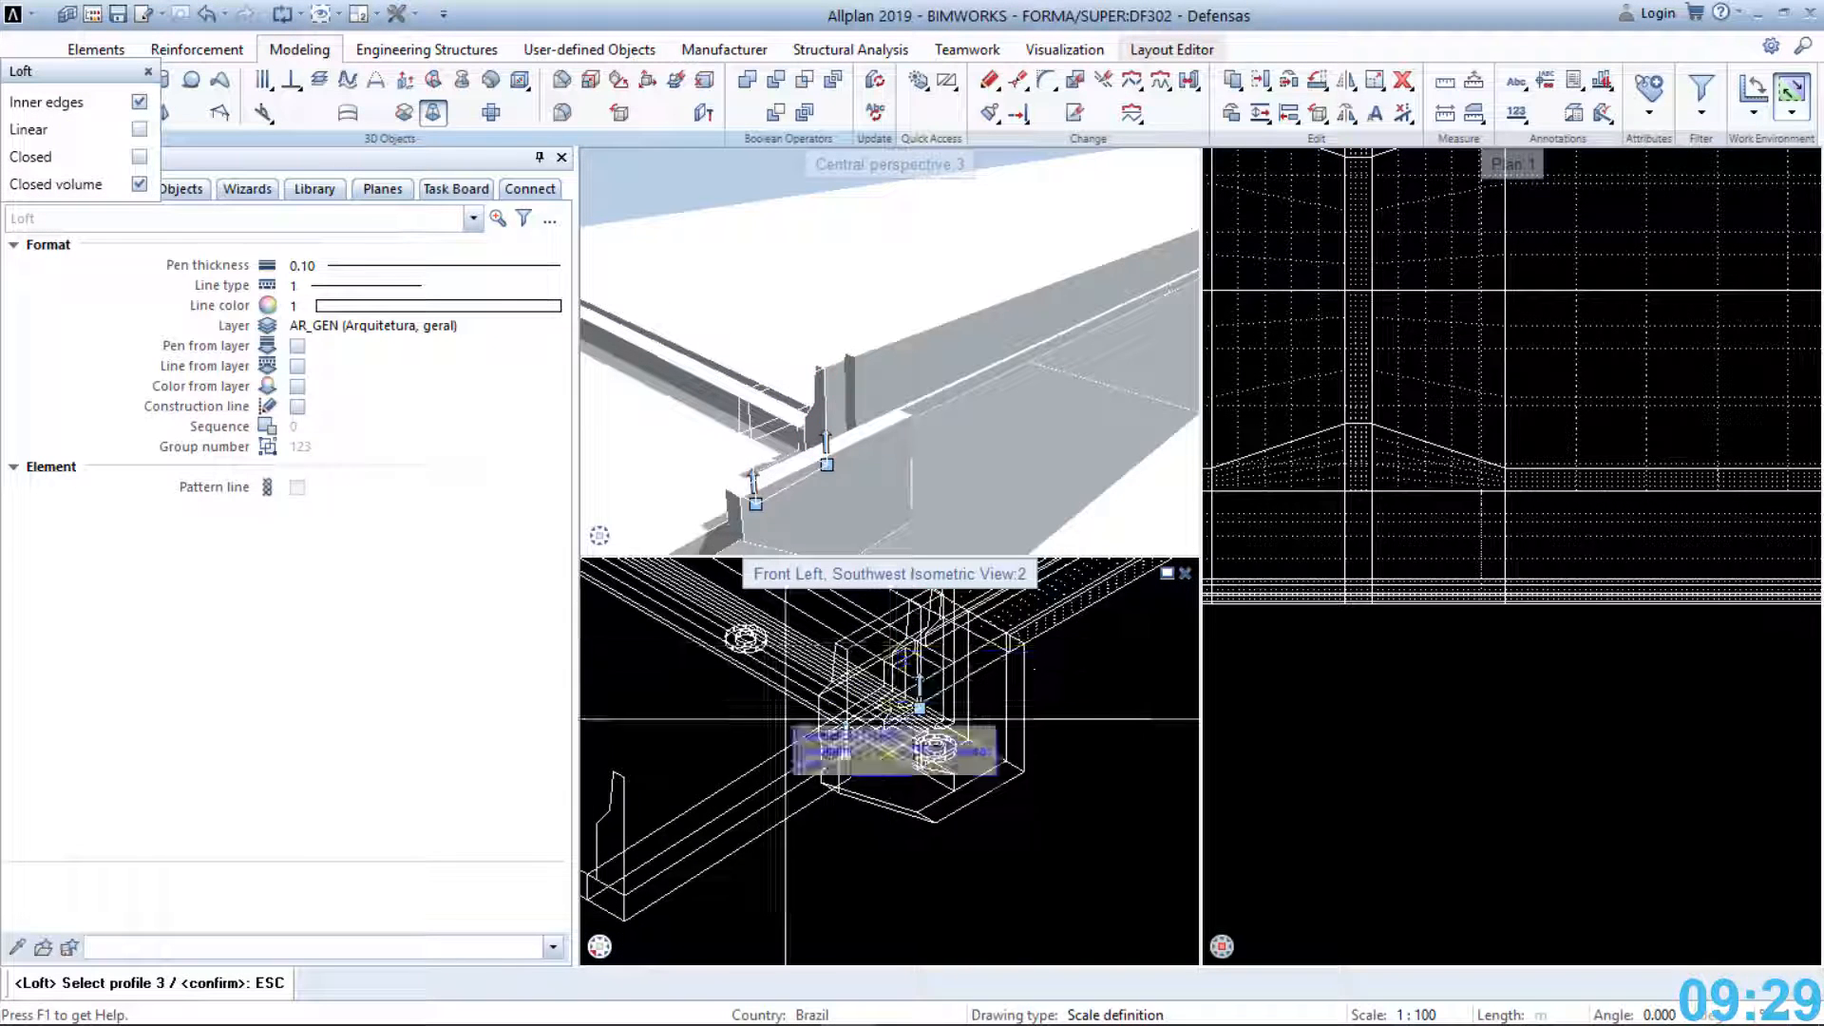
middle_drag(743, 753, 823, 725)
click(708, 780)
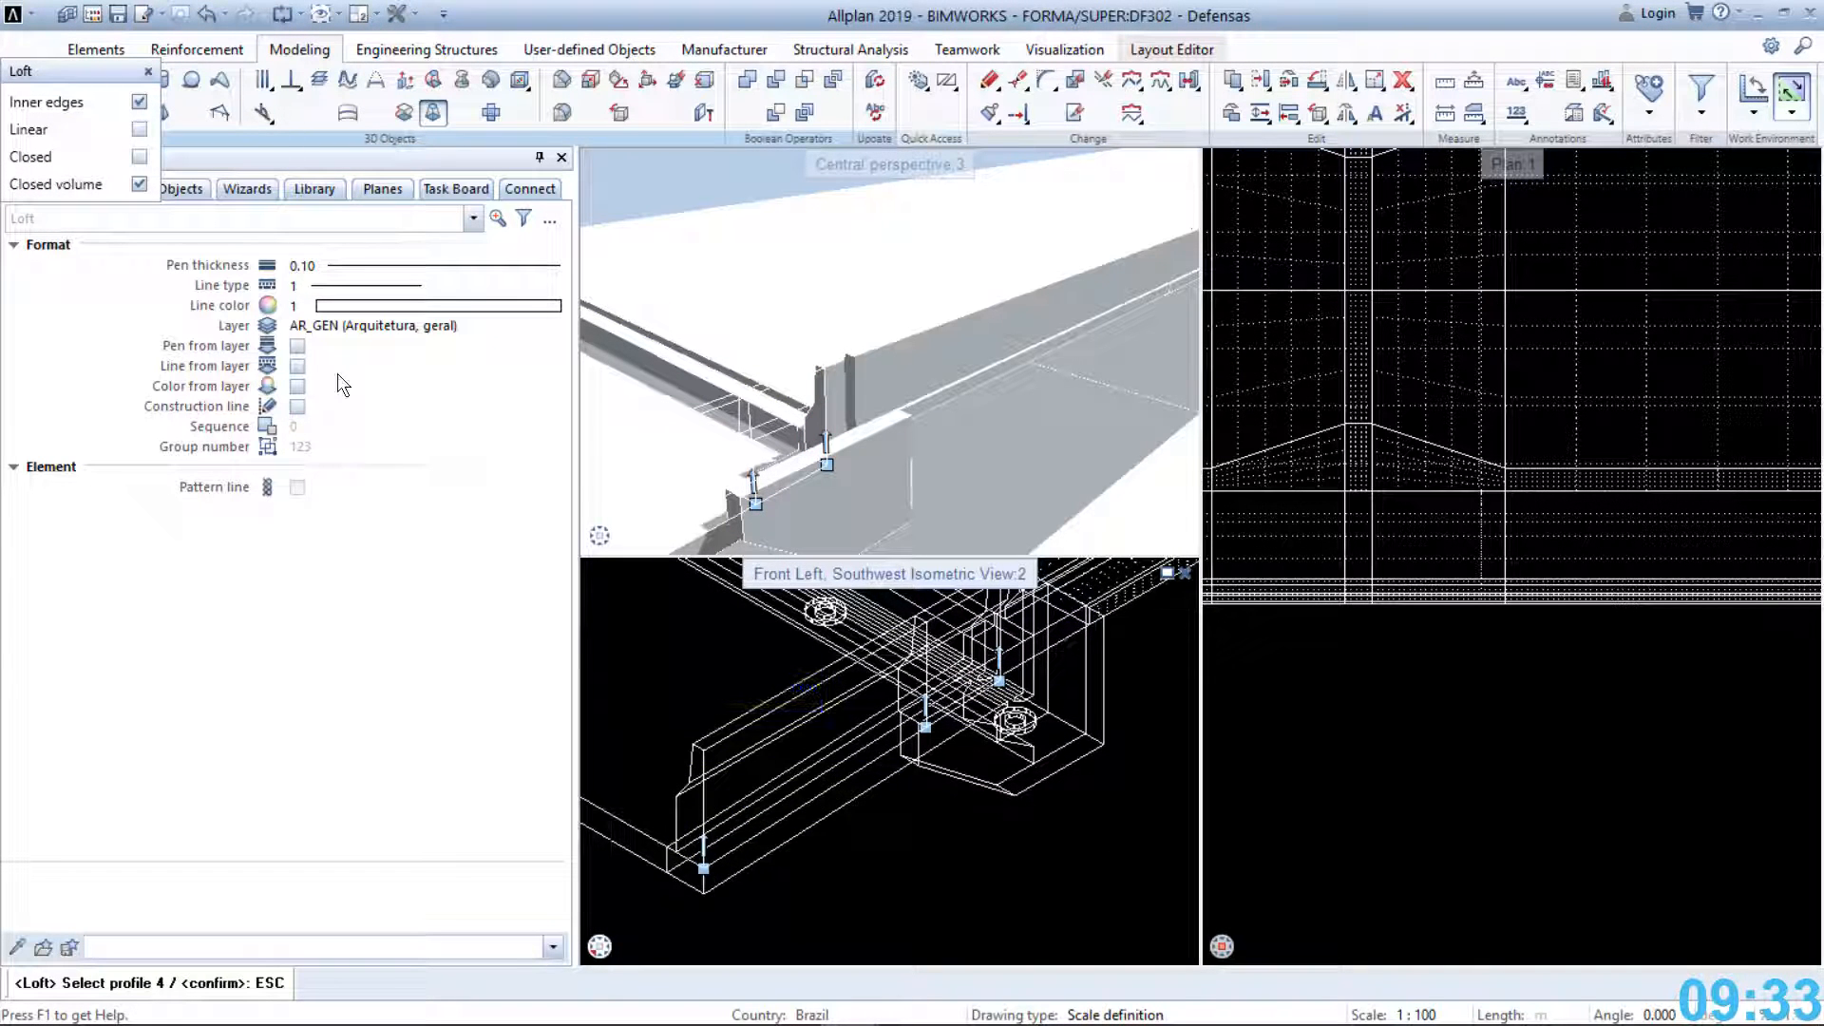
click(139, 129)
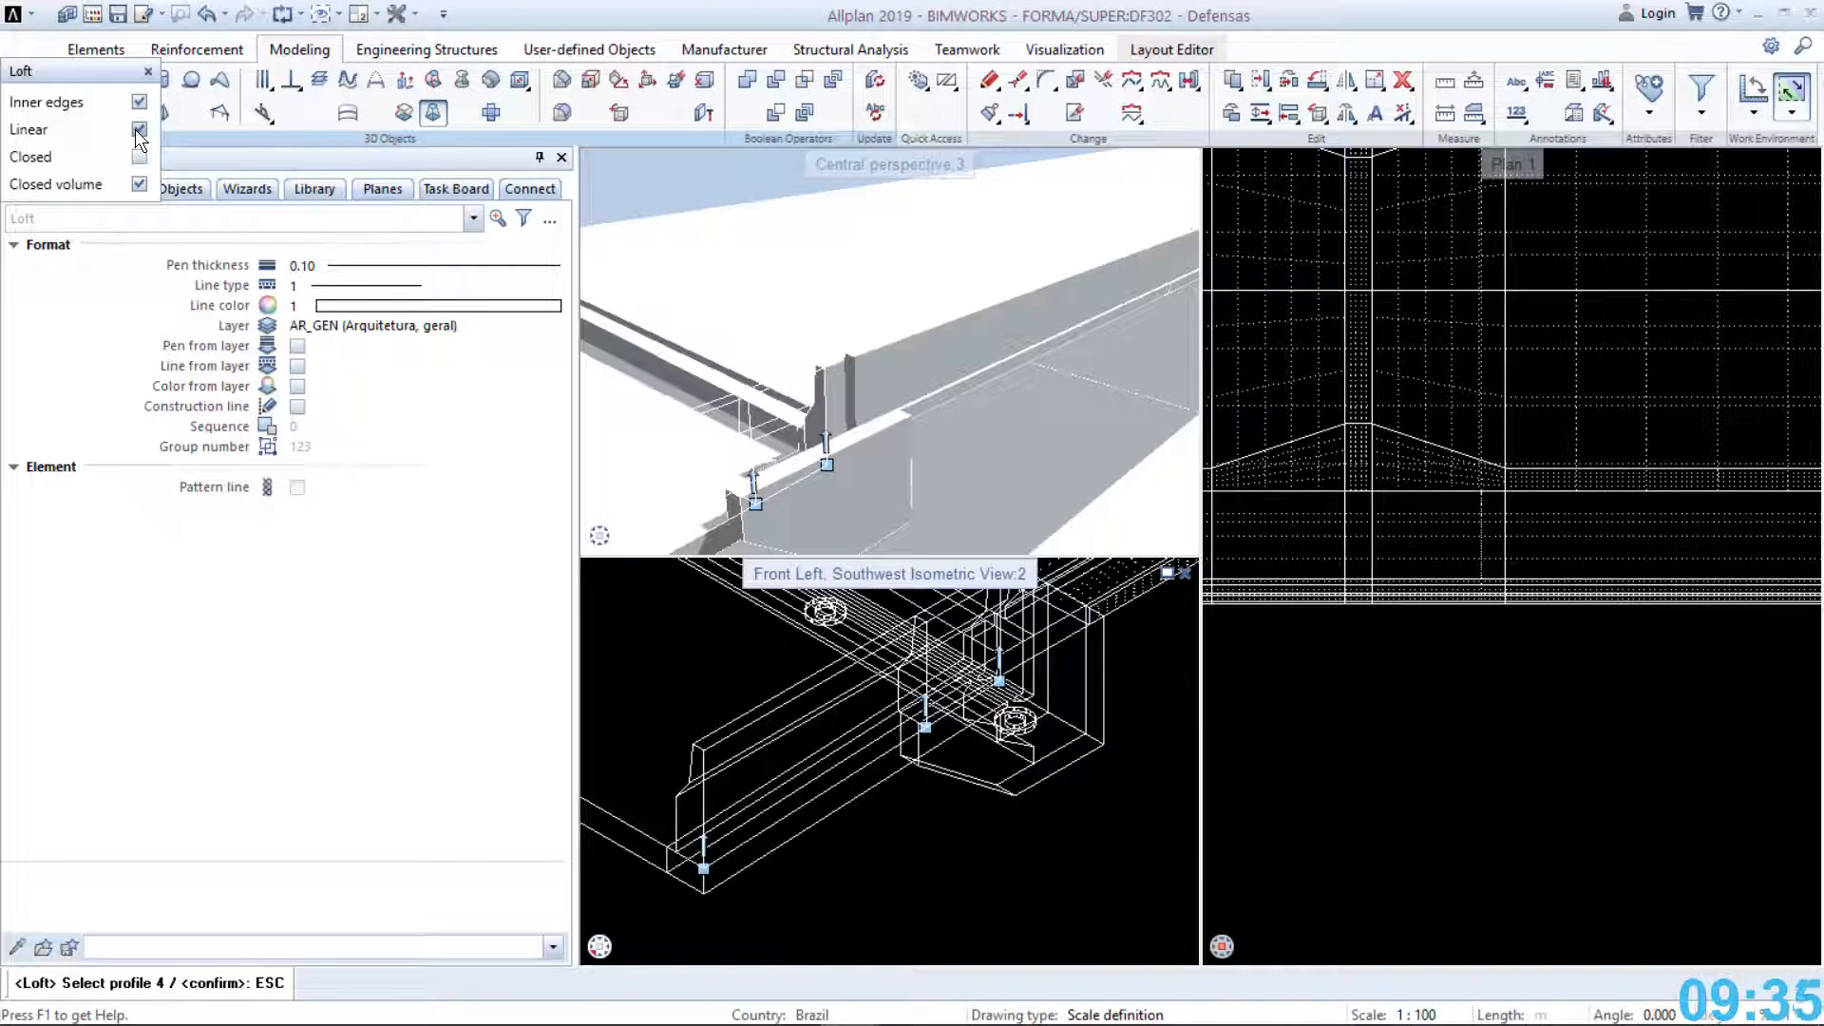
middle_drag(798, 726, 825, 782)
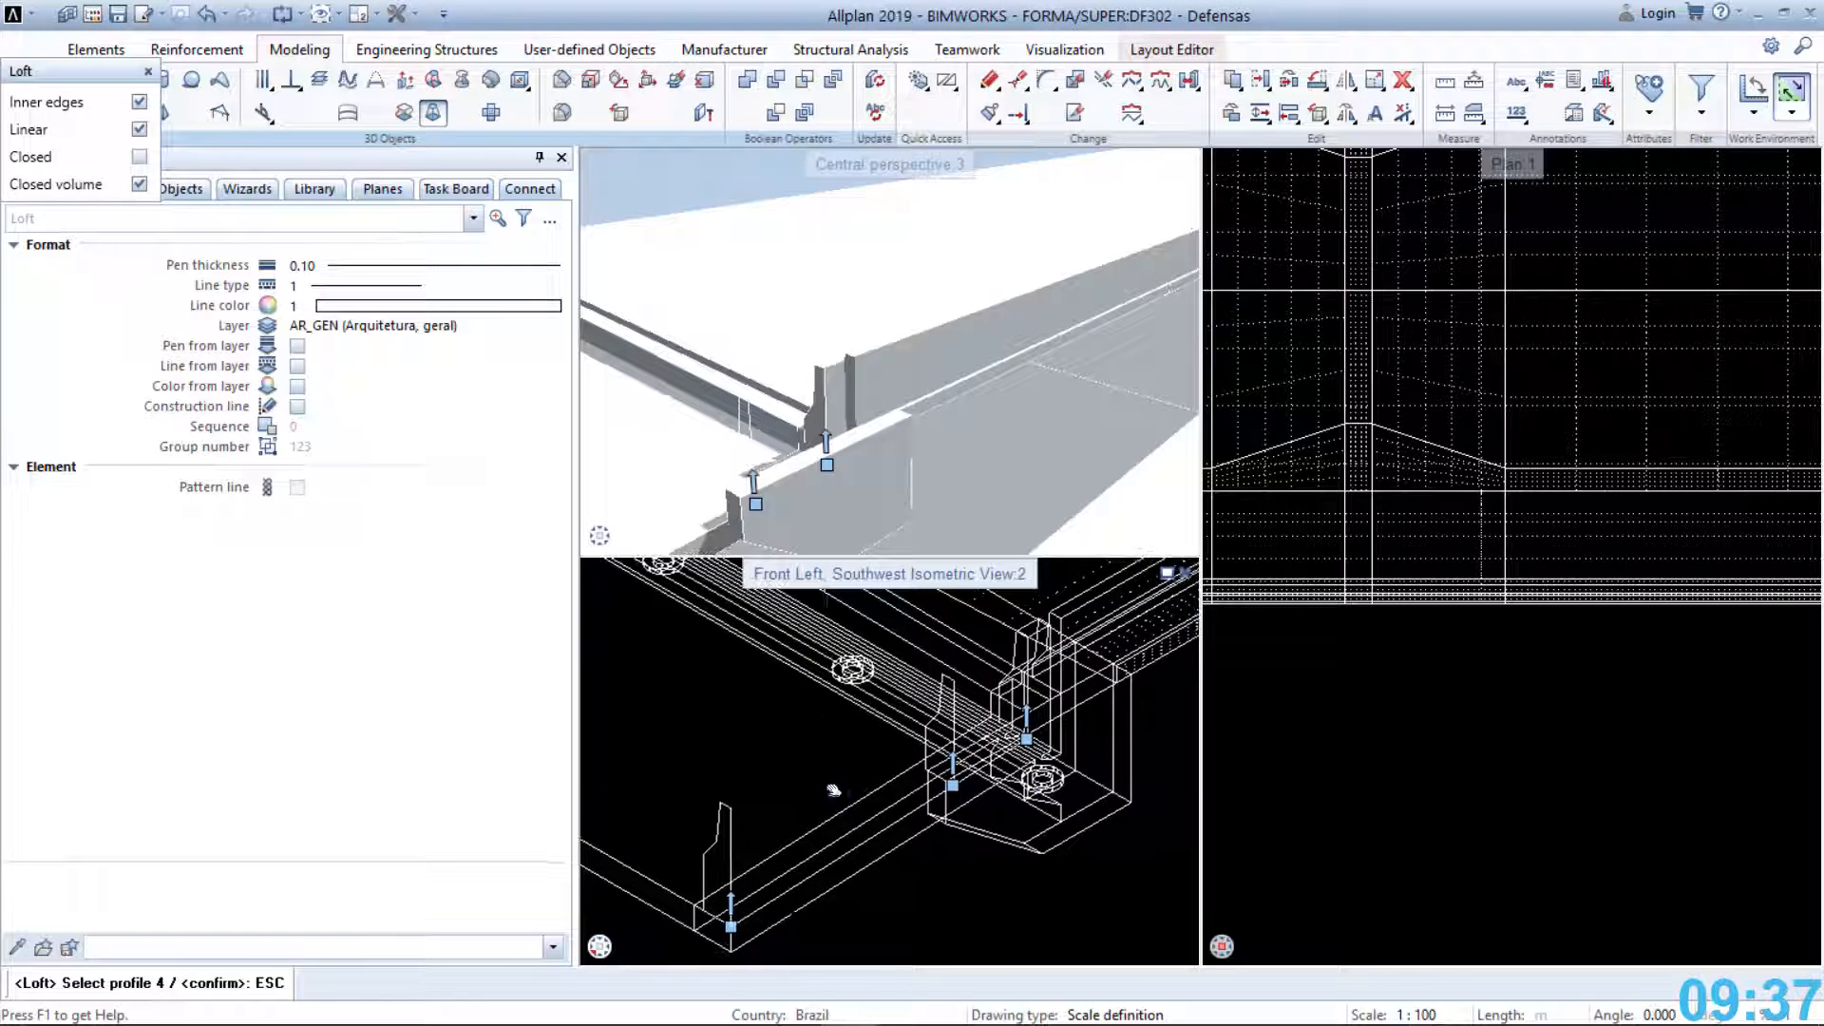
click(833, 788)
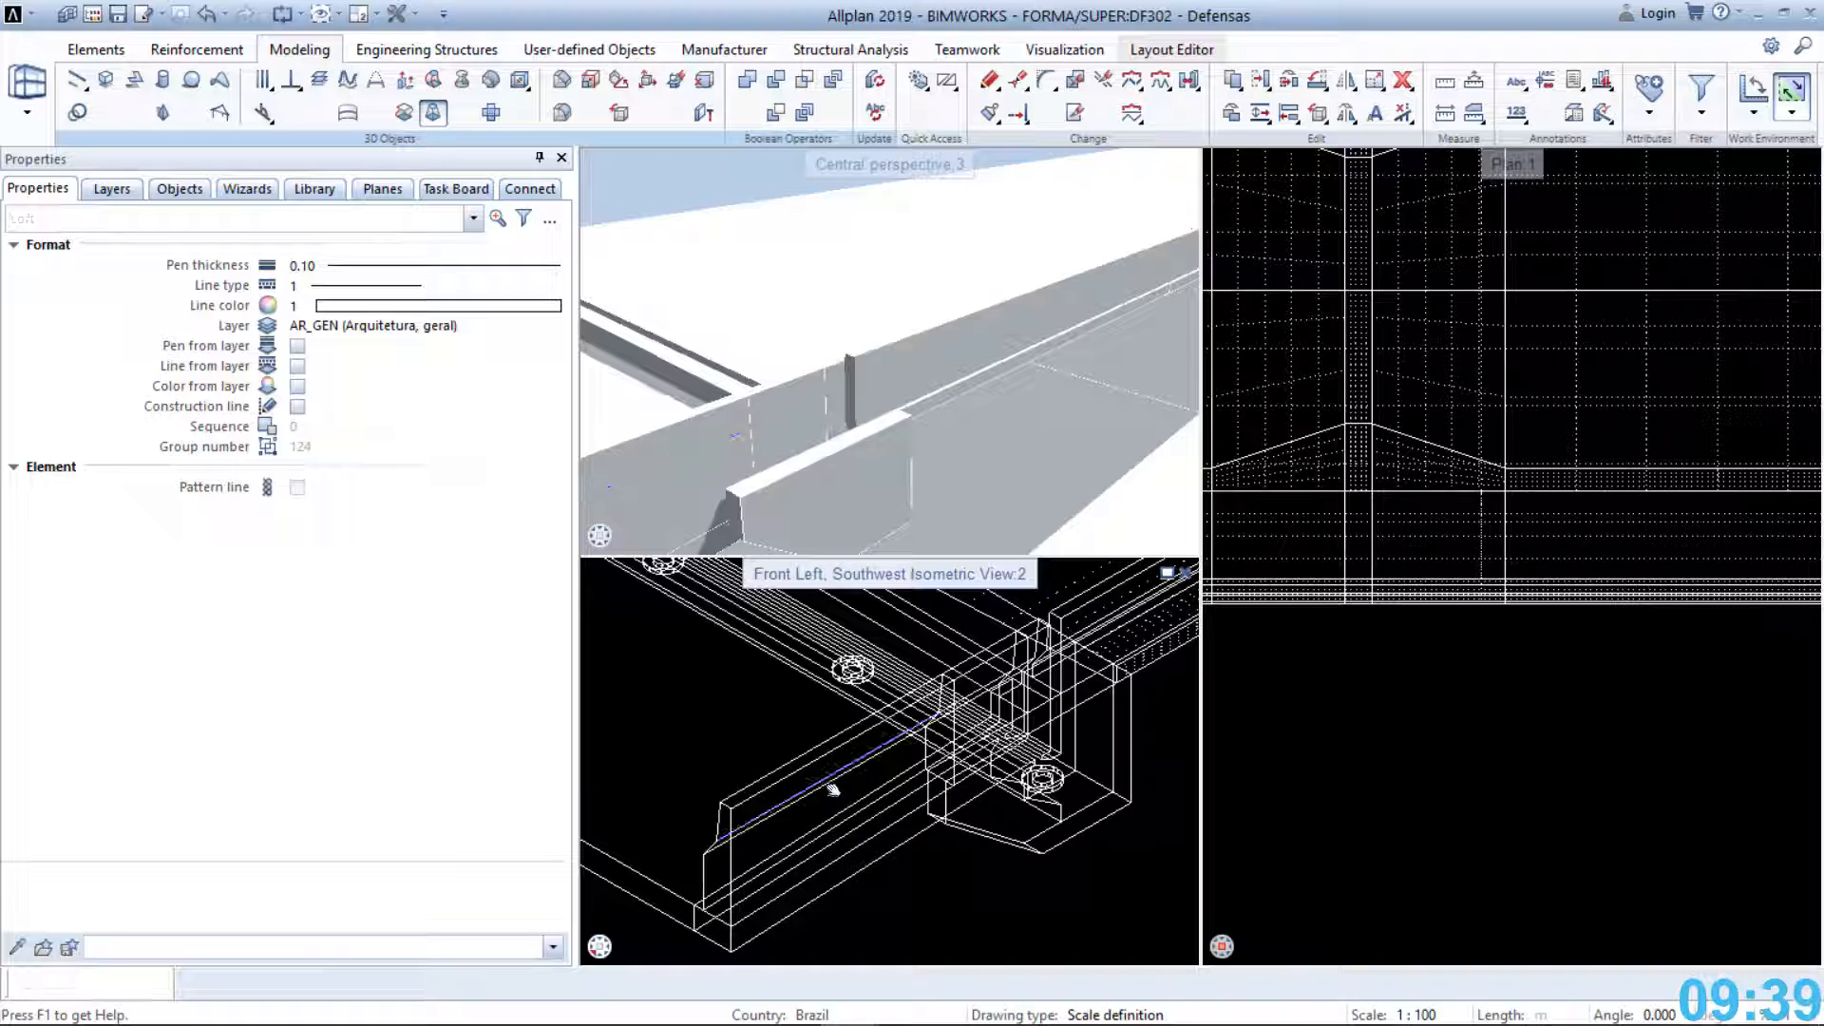
key(Escape)
Slice the lofted barrier with a sloping three-point plane from the outer end's profile corner up to the top at the middle profile
scroll(893, 373, down, 3)
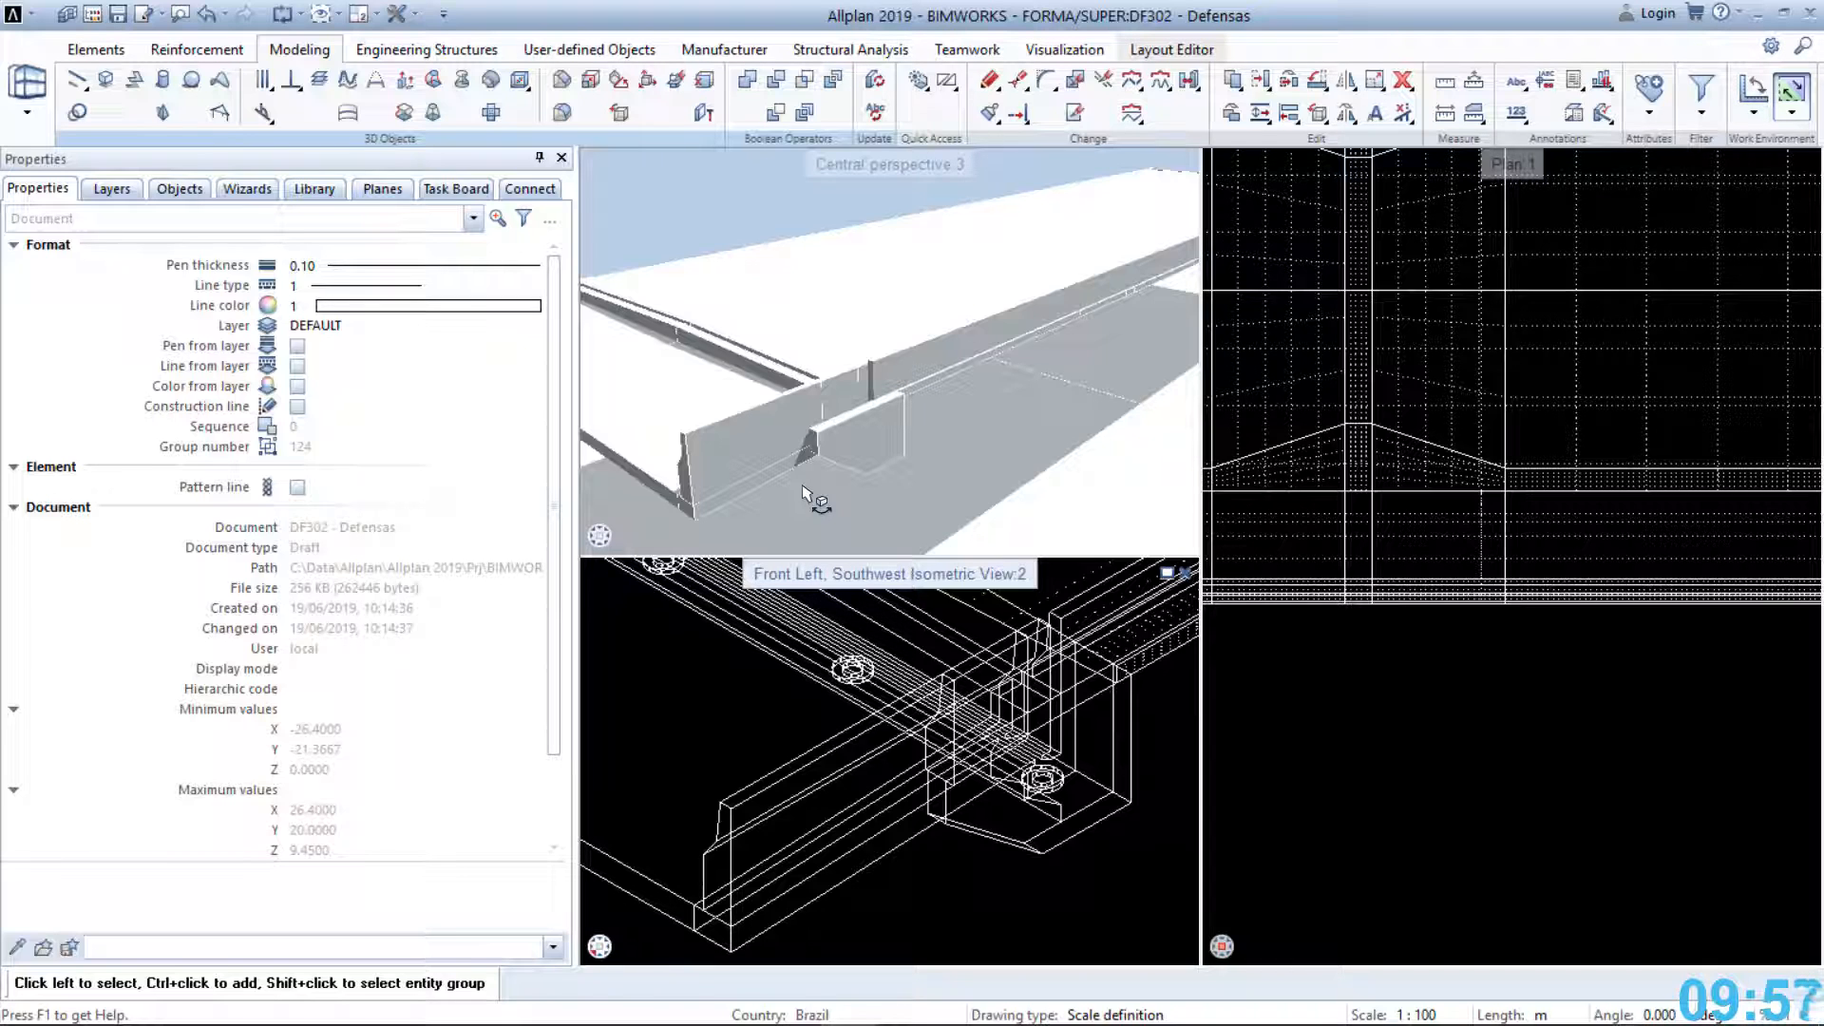
click(675, 81)
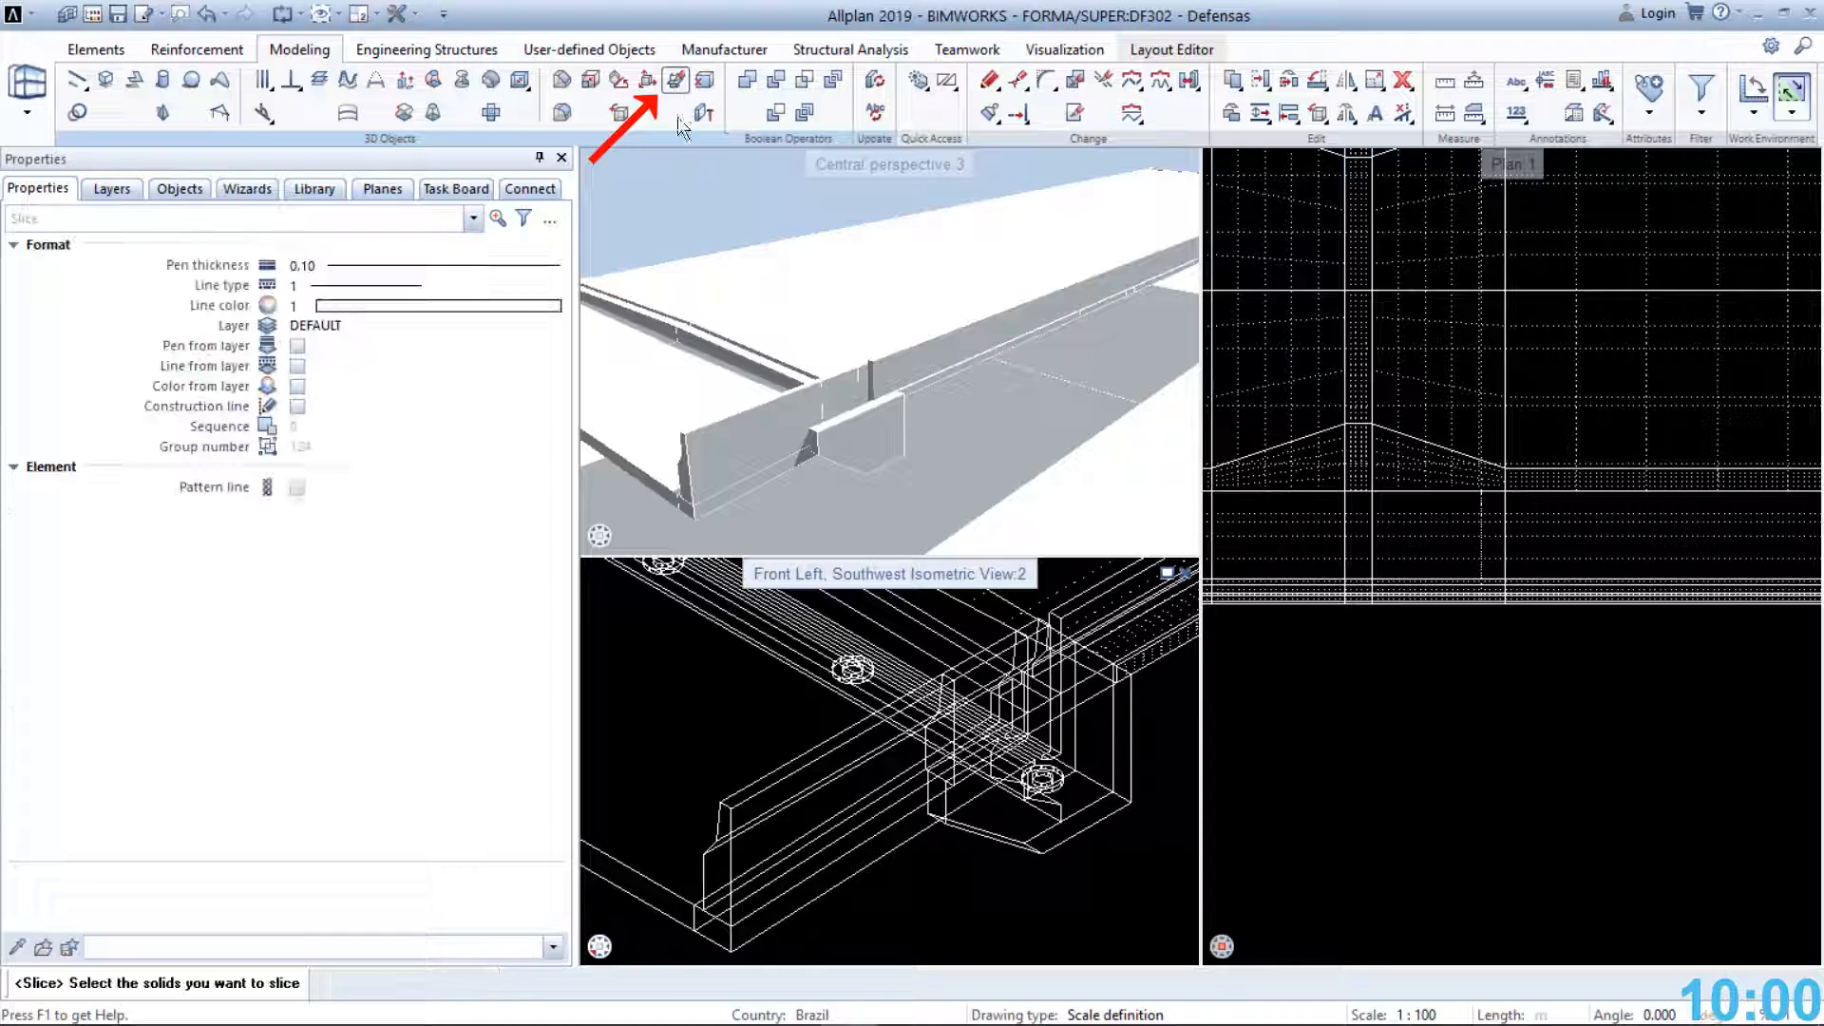
click(757, 792)
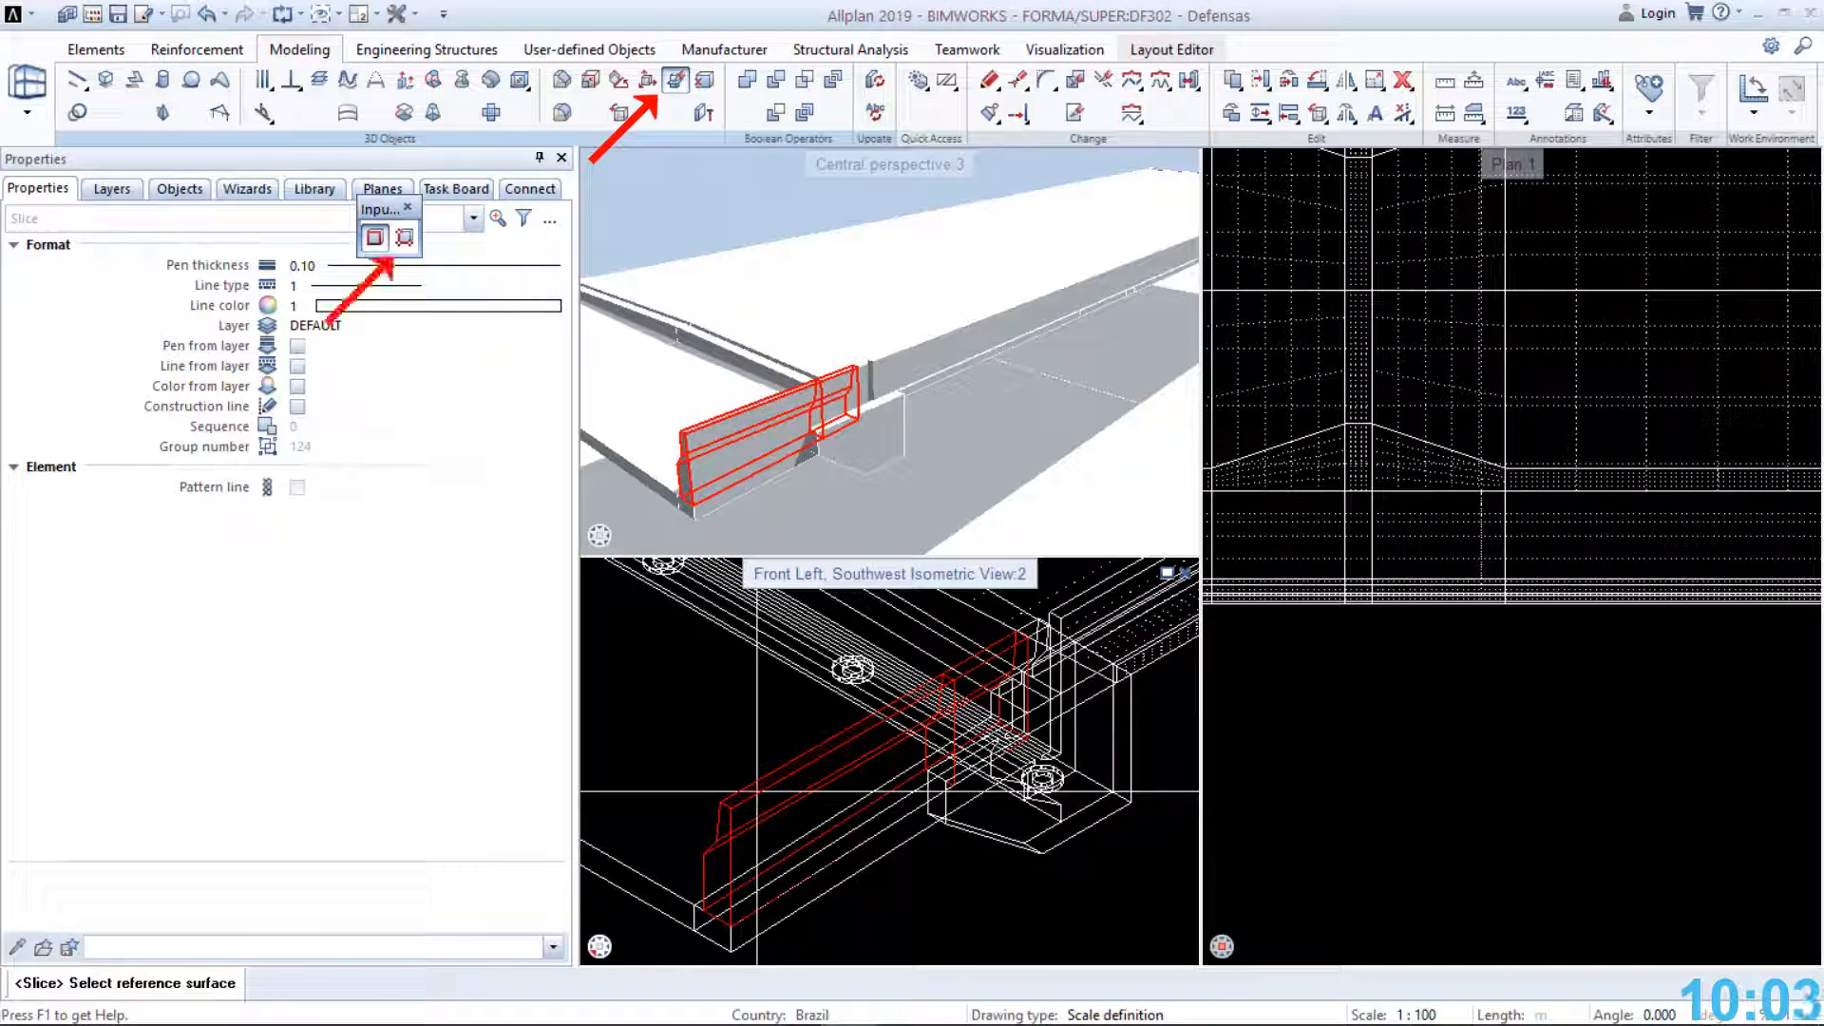
click(409, 245)
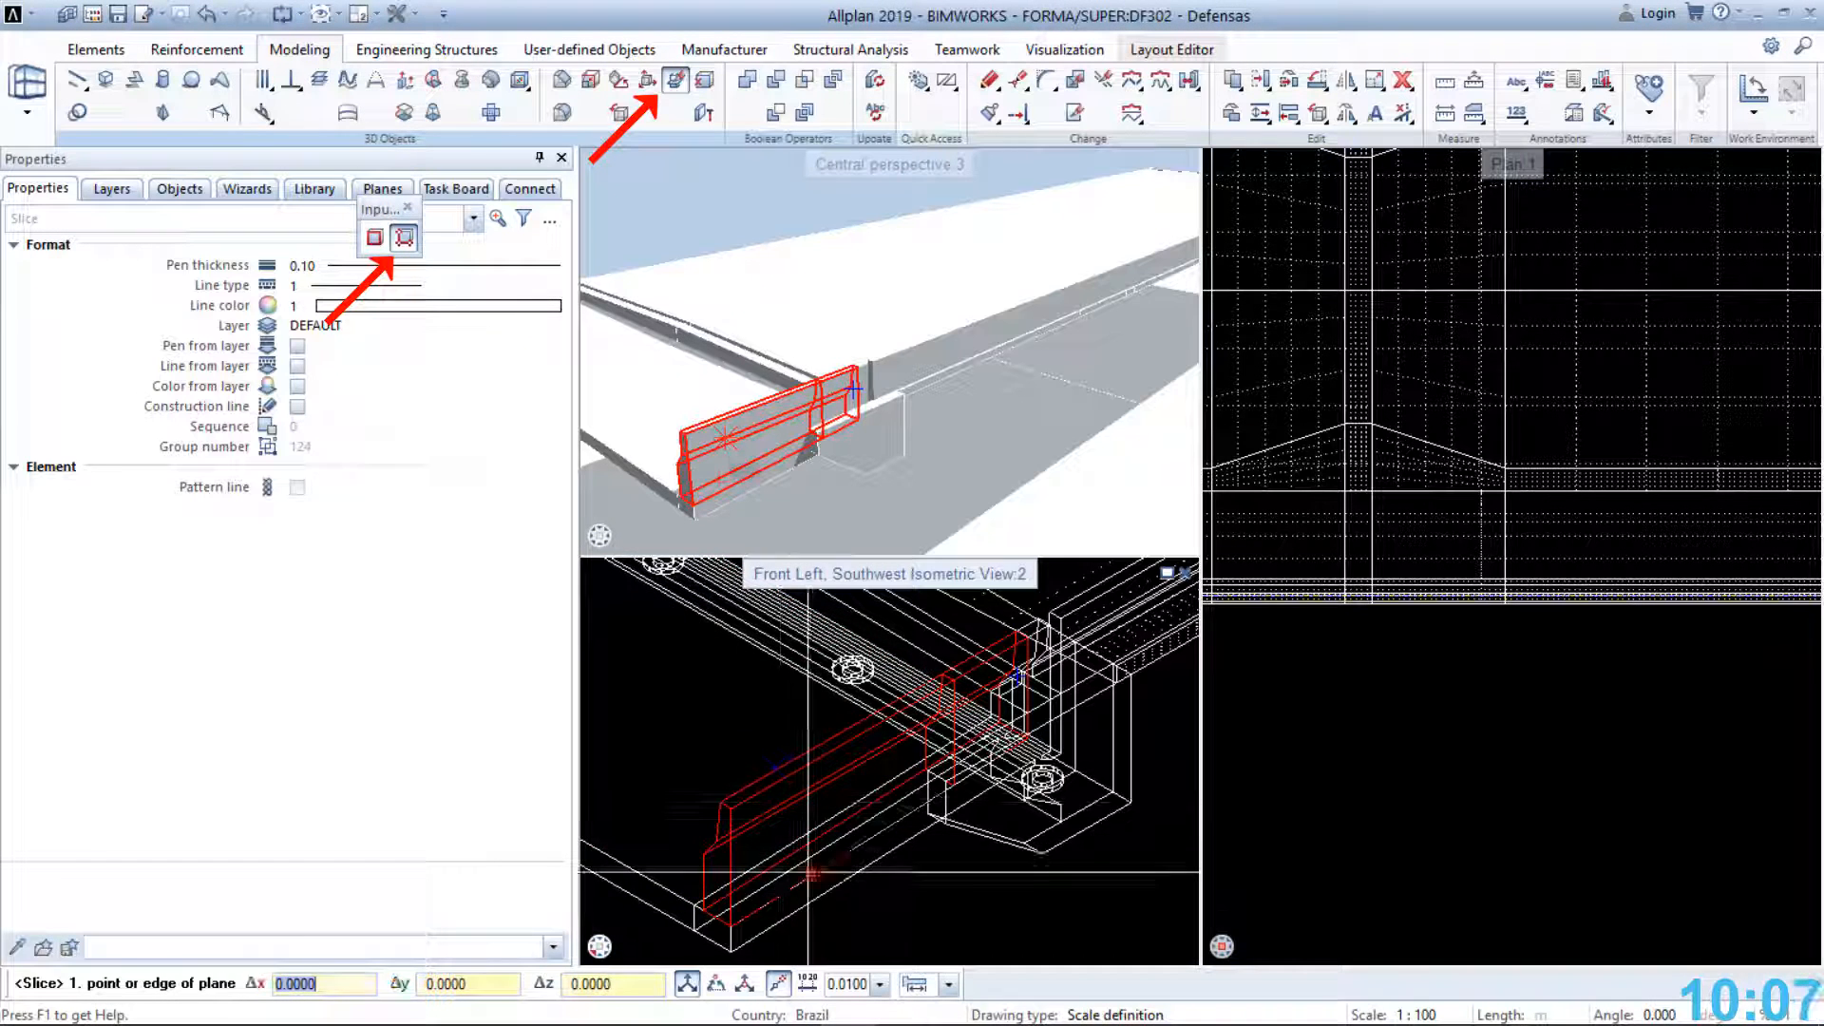
scroll(713, 860, up, 3)
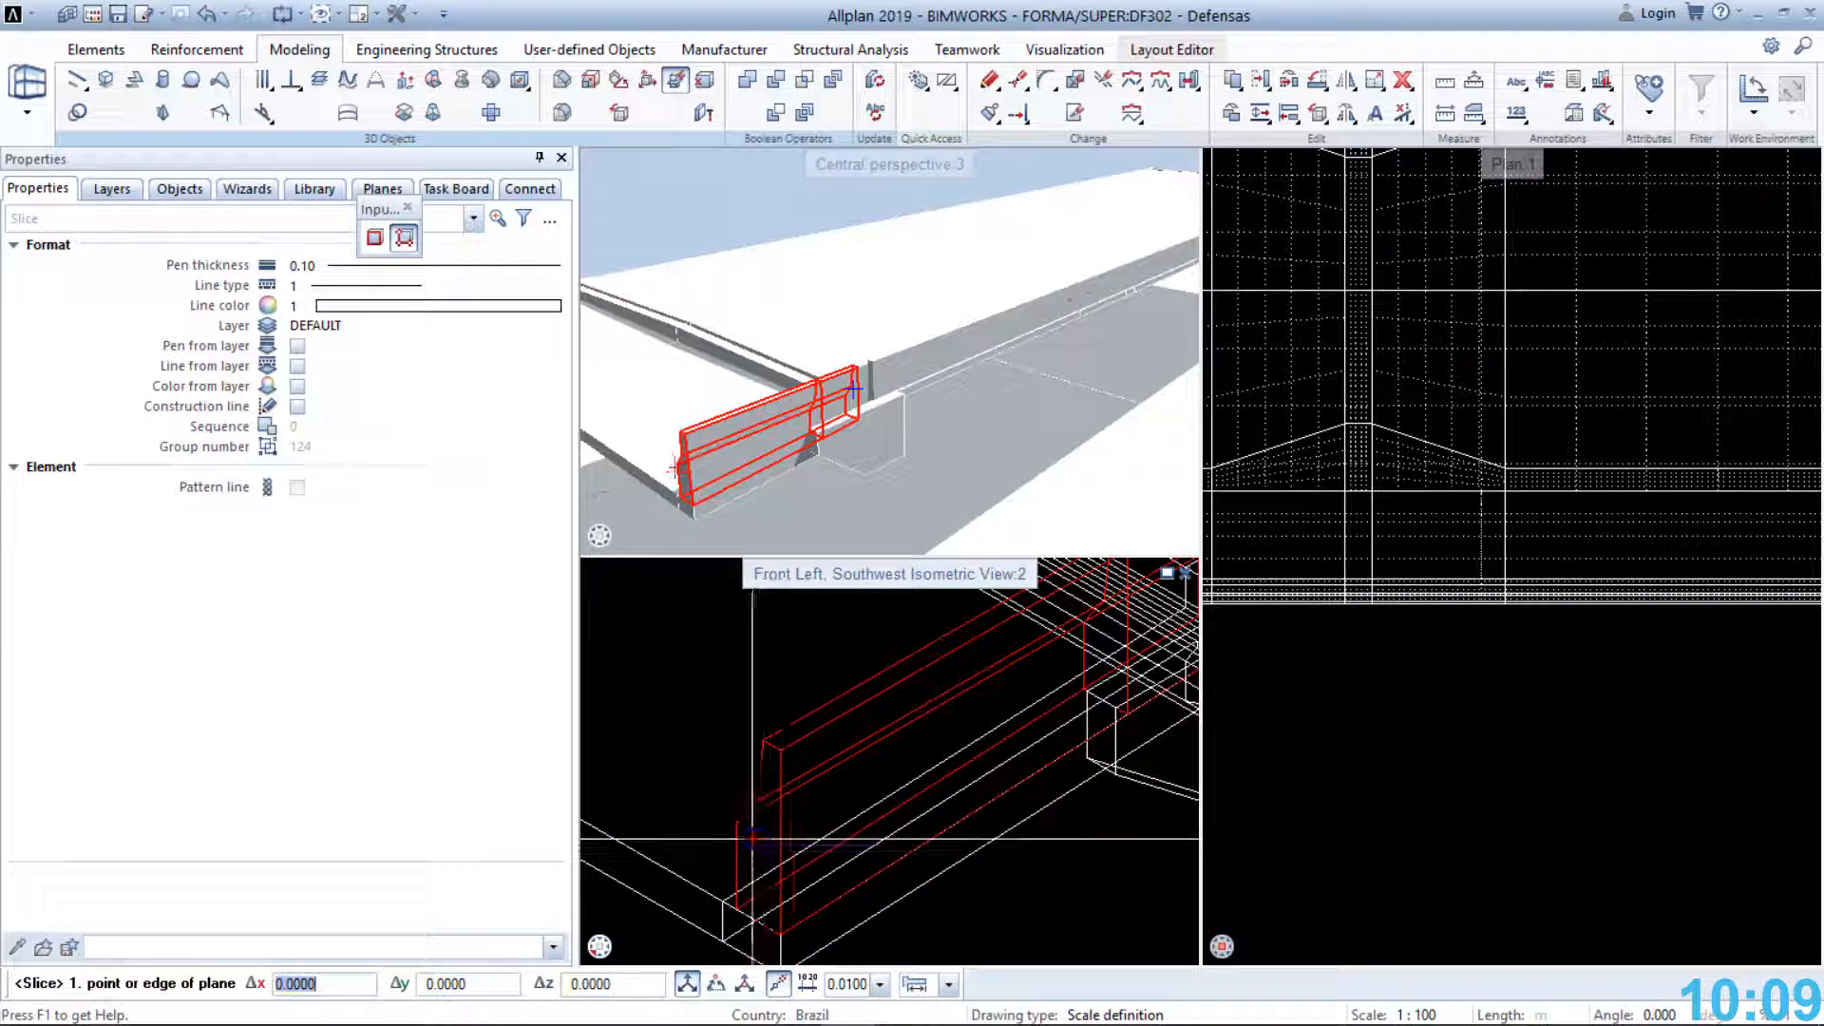
click(736, 822)
scroll(736, 823, down, 3)
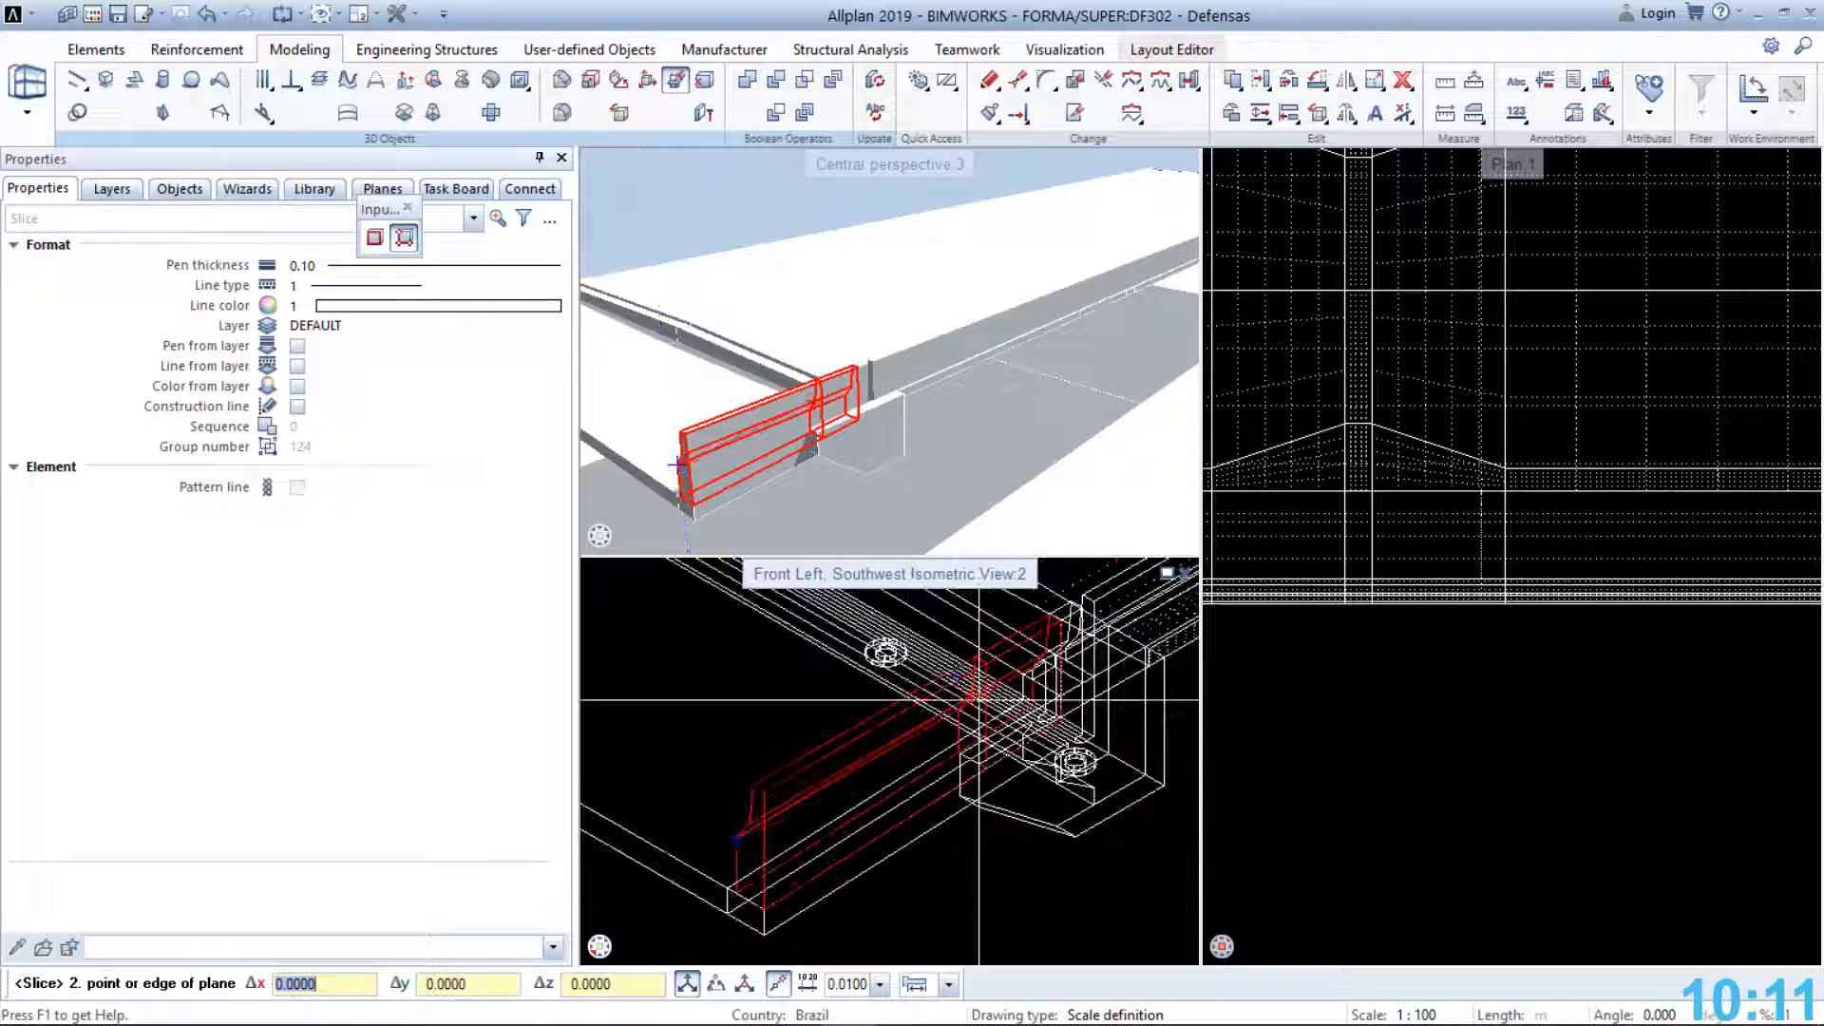
scroll(1000, 660, up, 4)
click(963, 666)
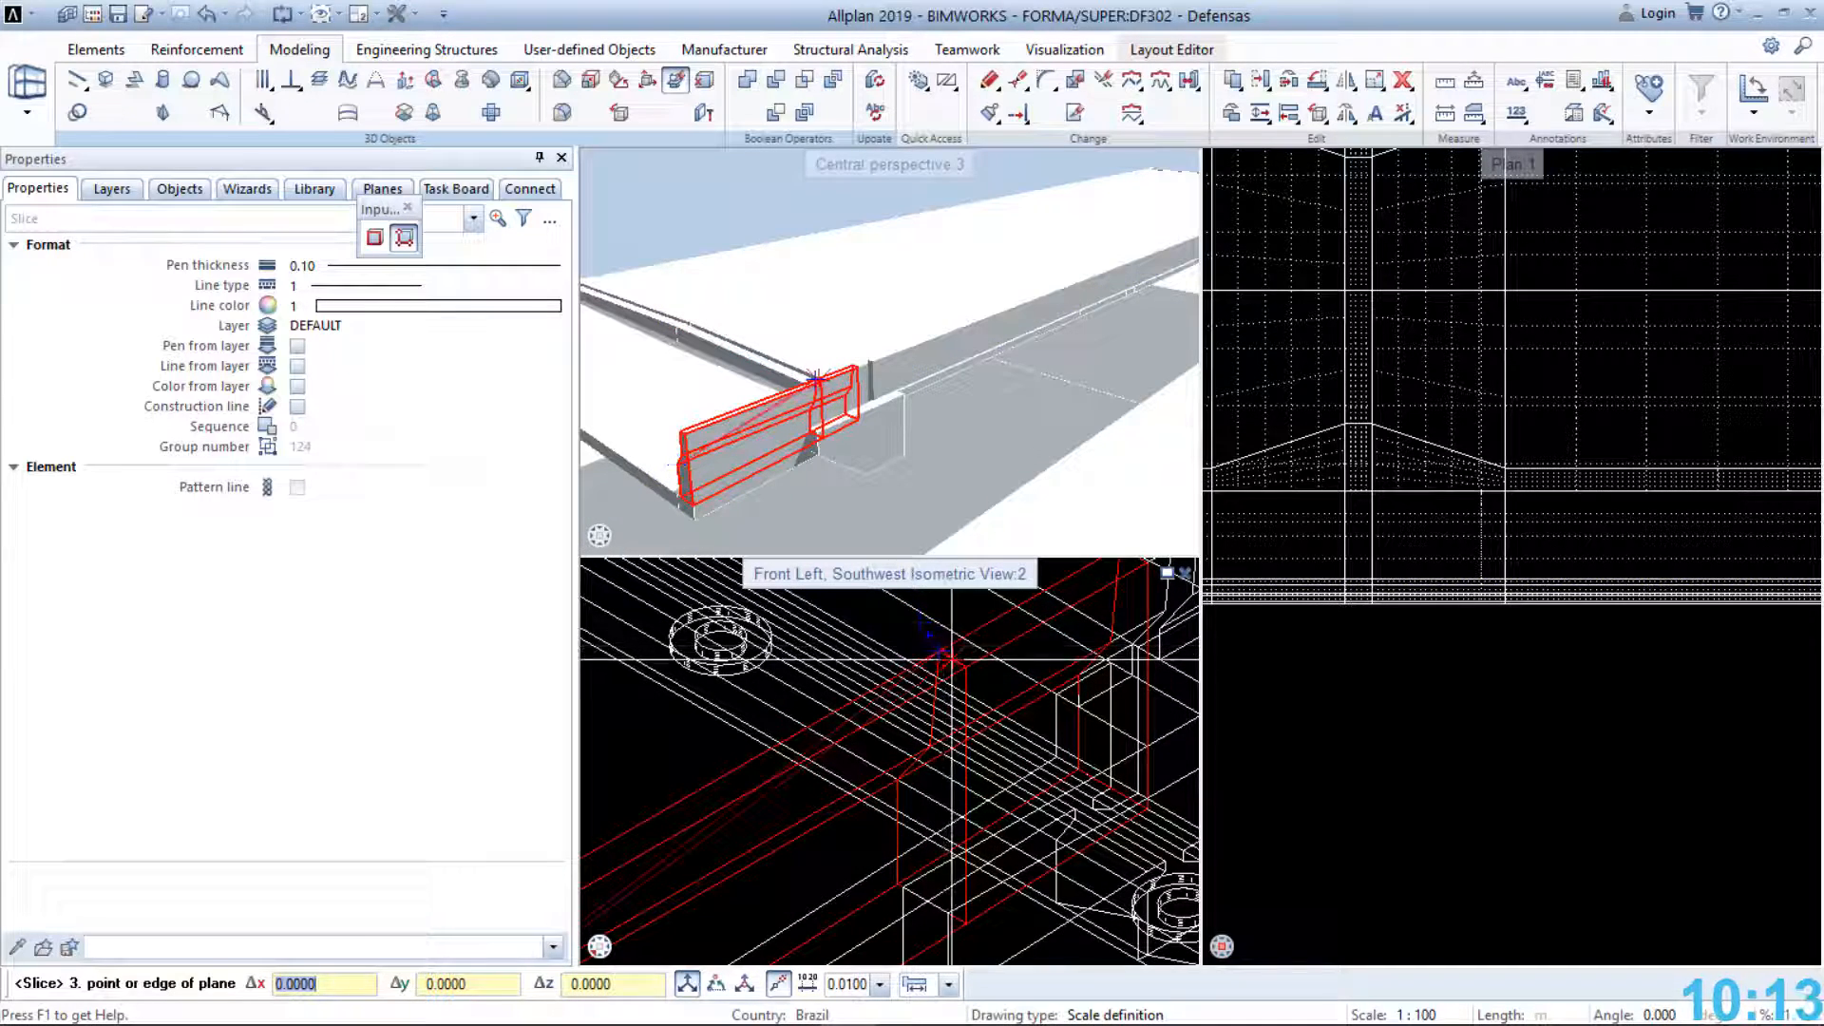
click(961, 670)
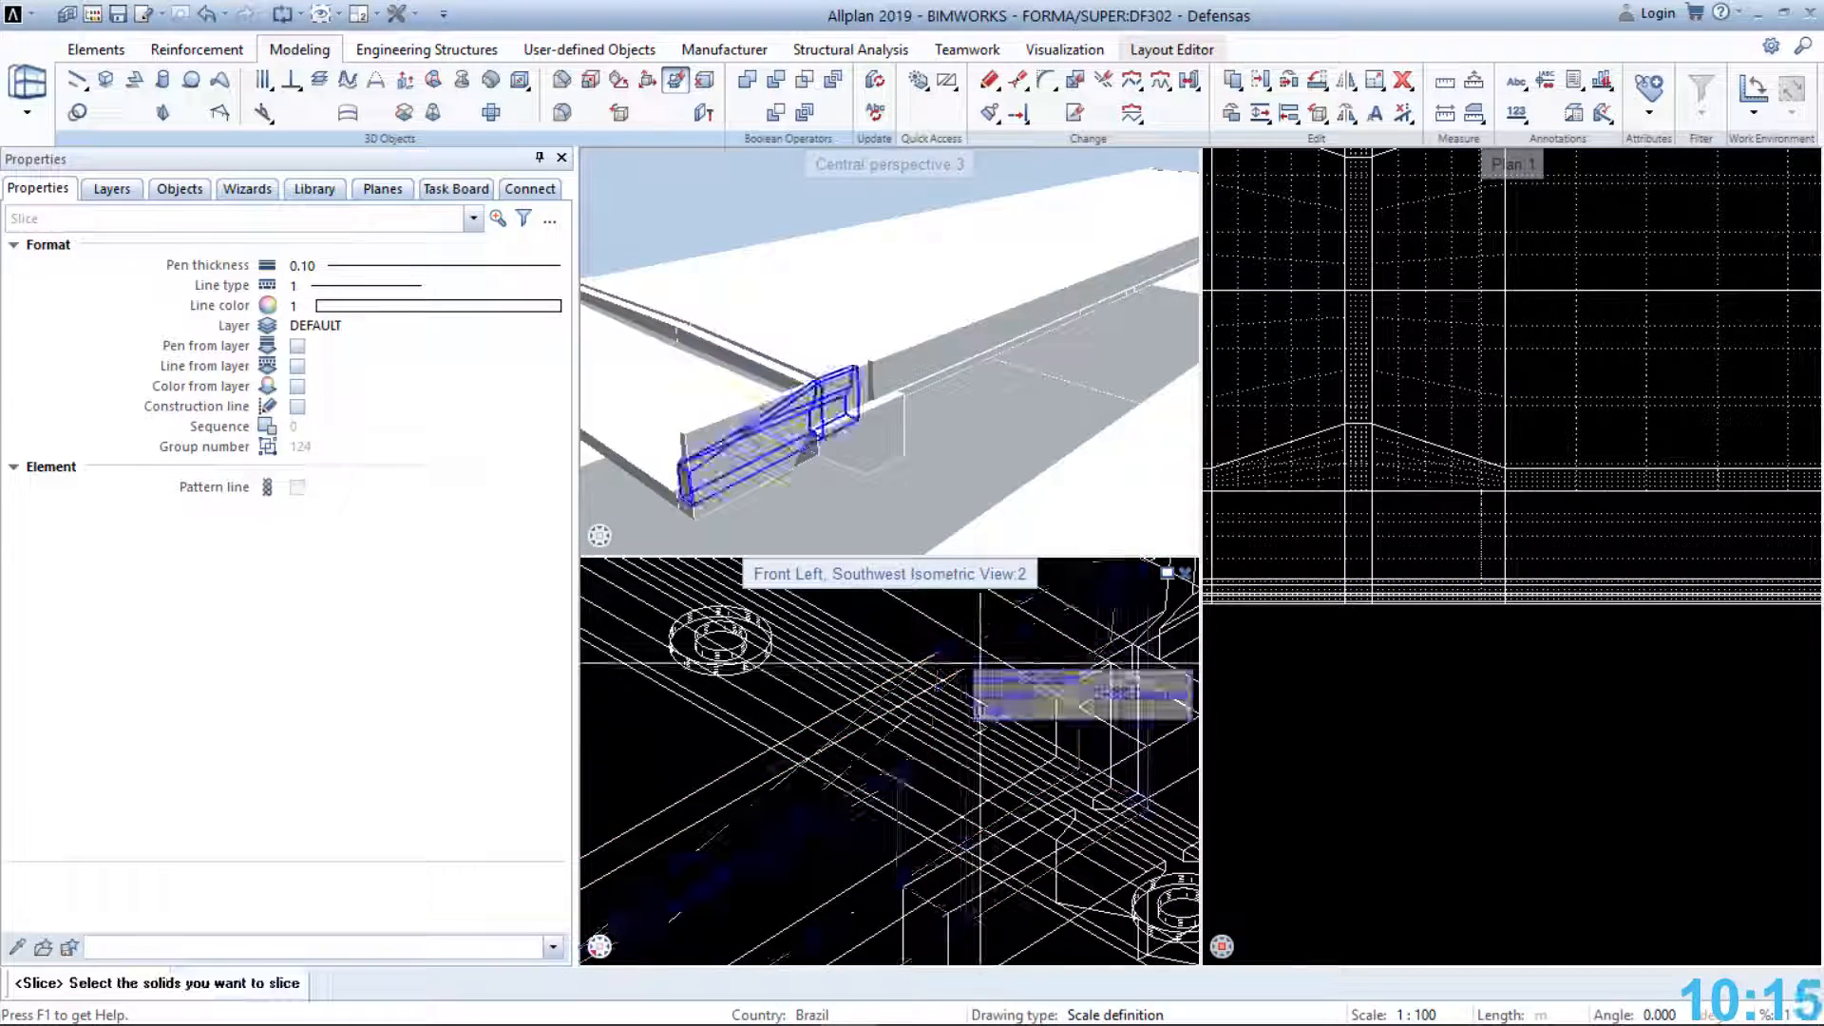
scroll(988, 659, down, 3)
key(Escape)
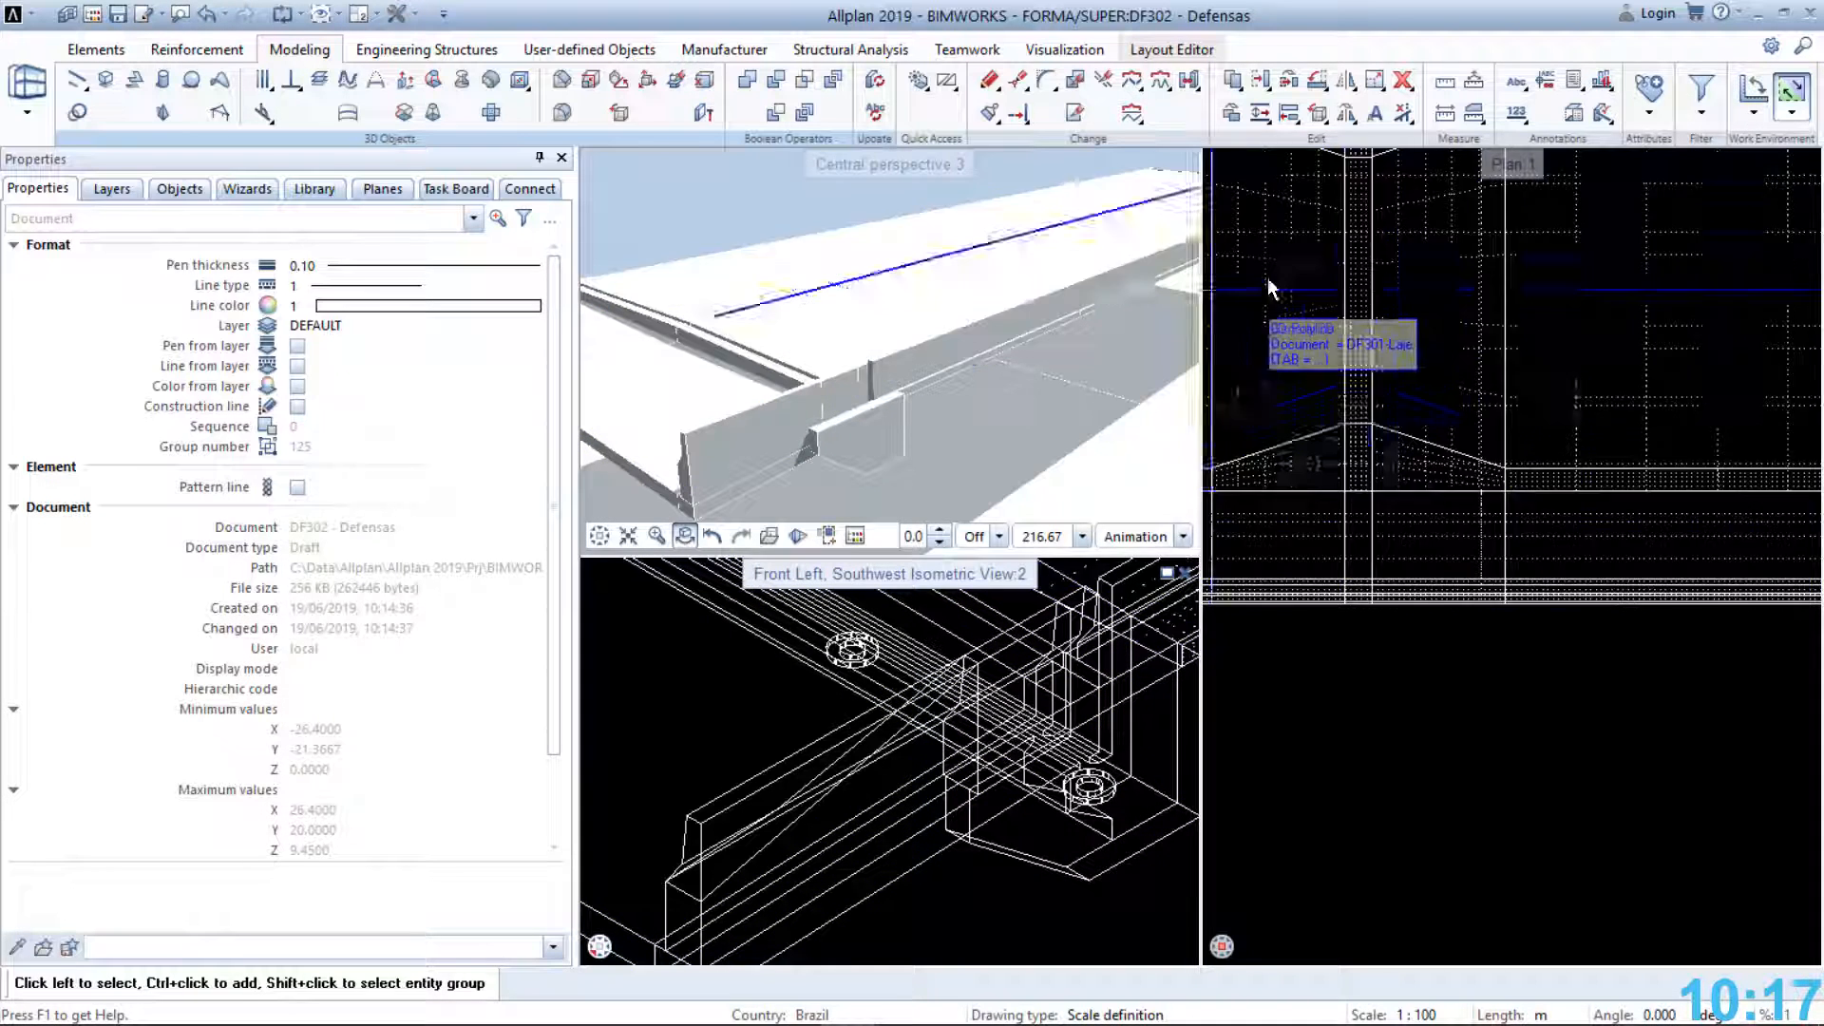
Delete the cut-off upper wedge of the sliced barrier above the abutment wing wall
click(1410, 87)
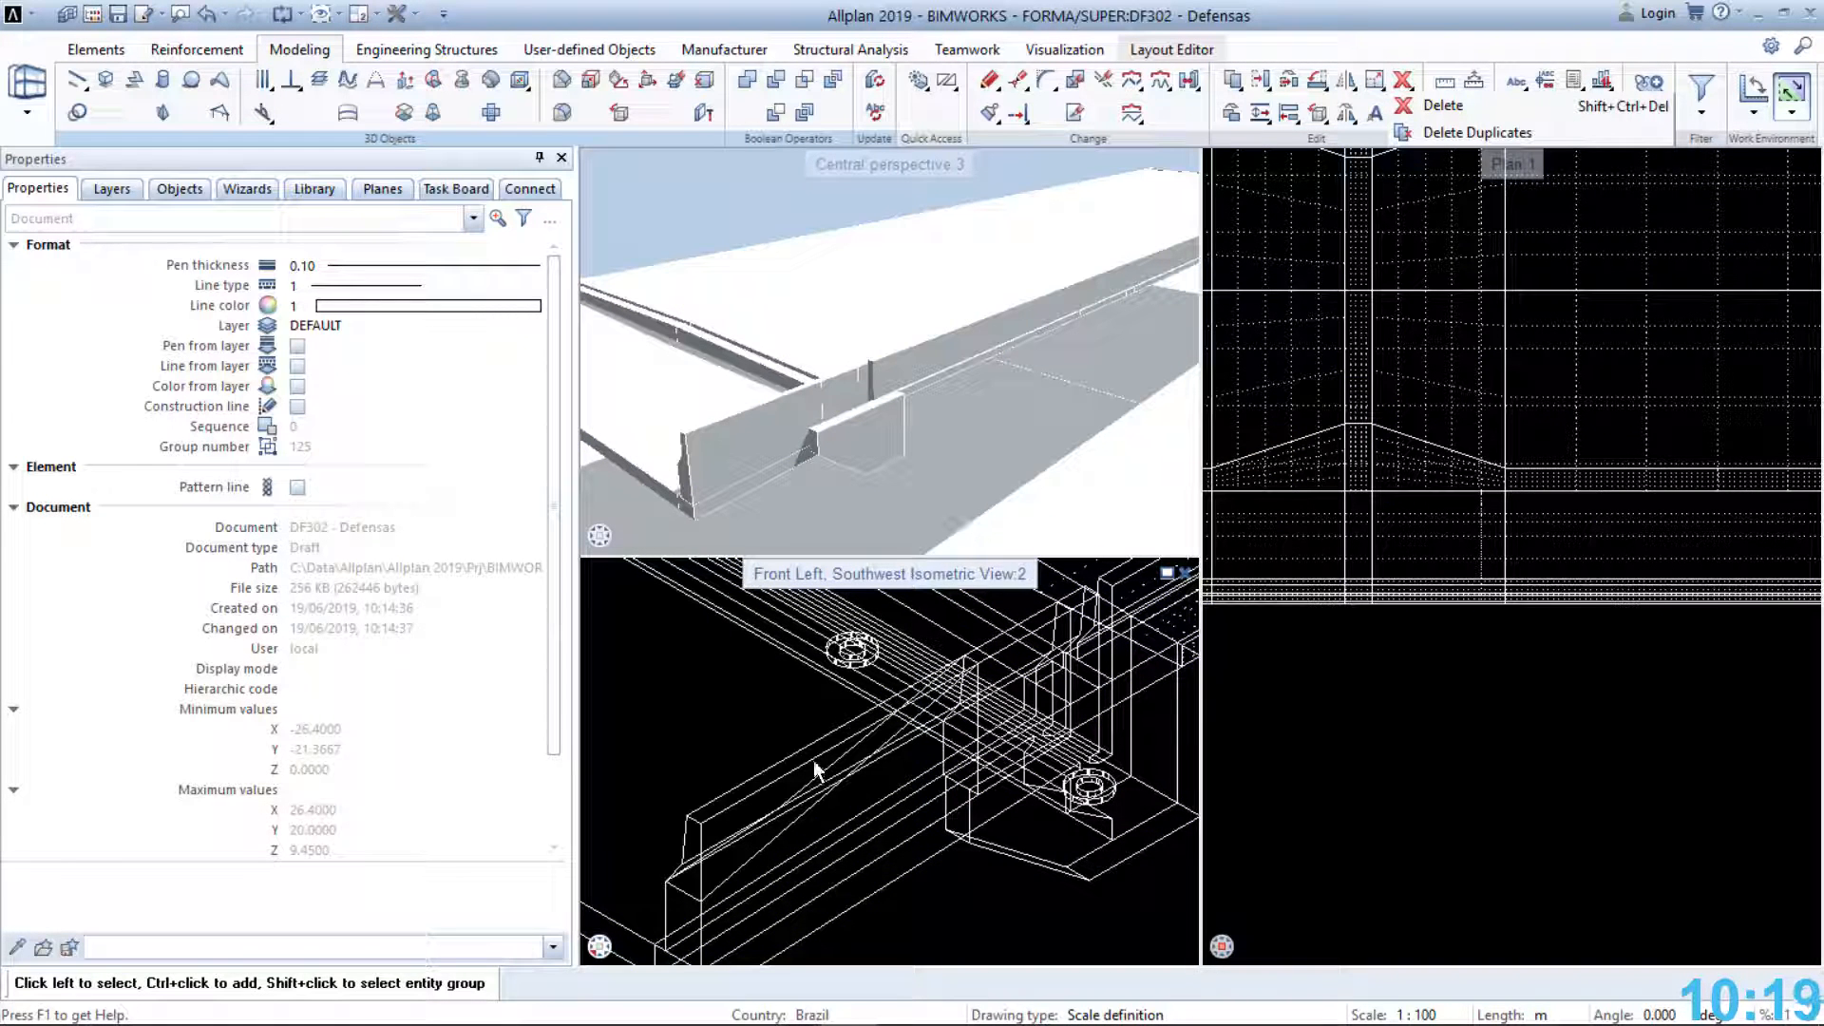
scroll(775, 734, down, 1)
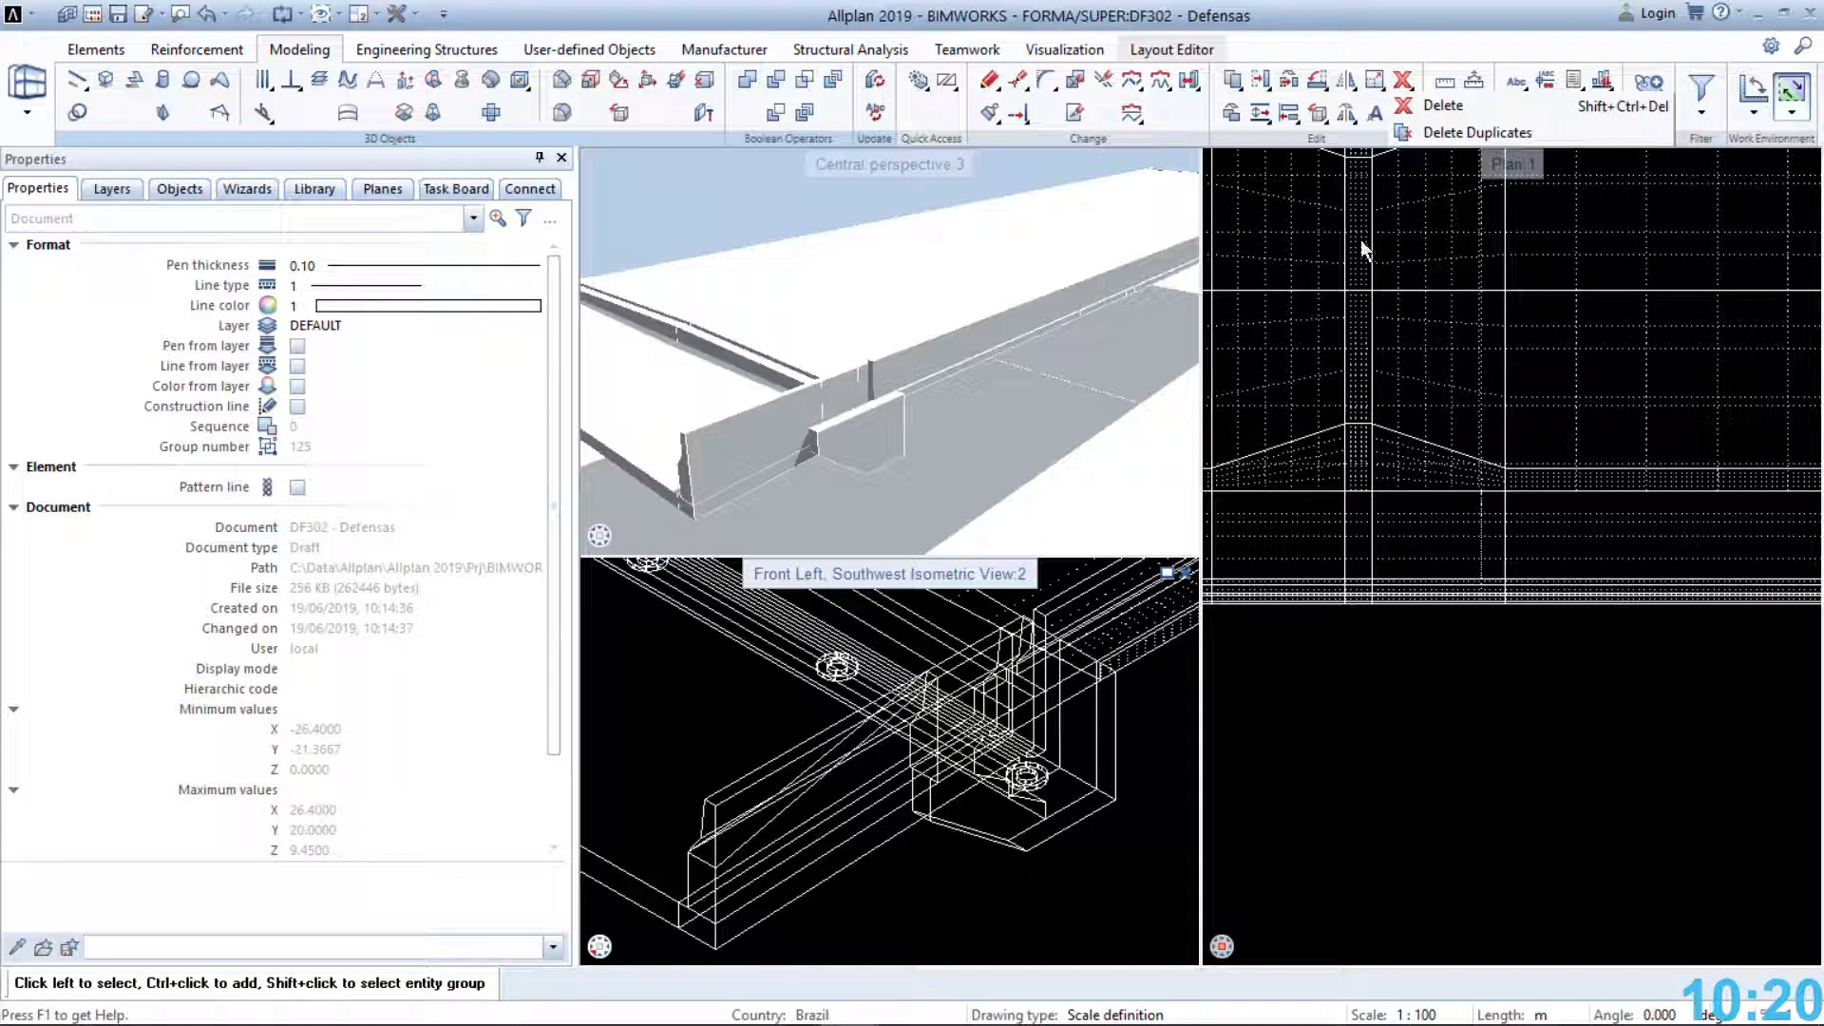
click(1454, 108)
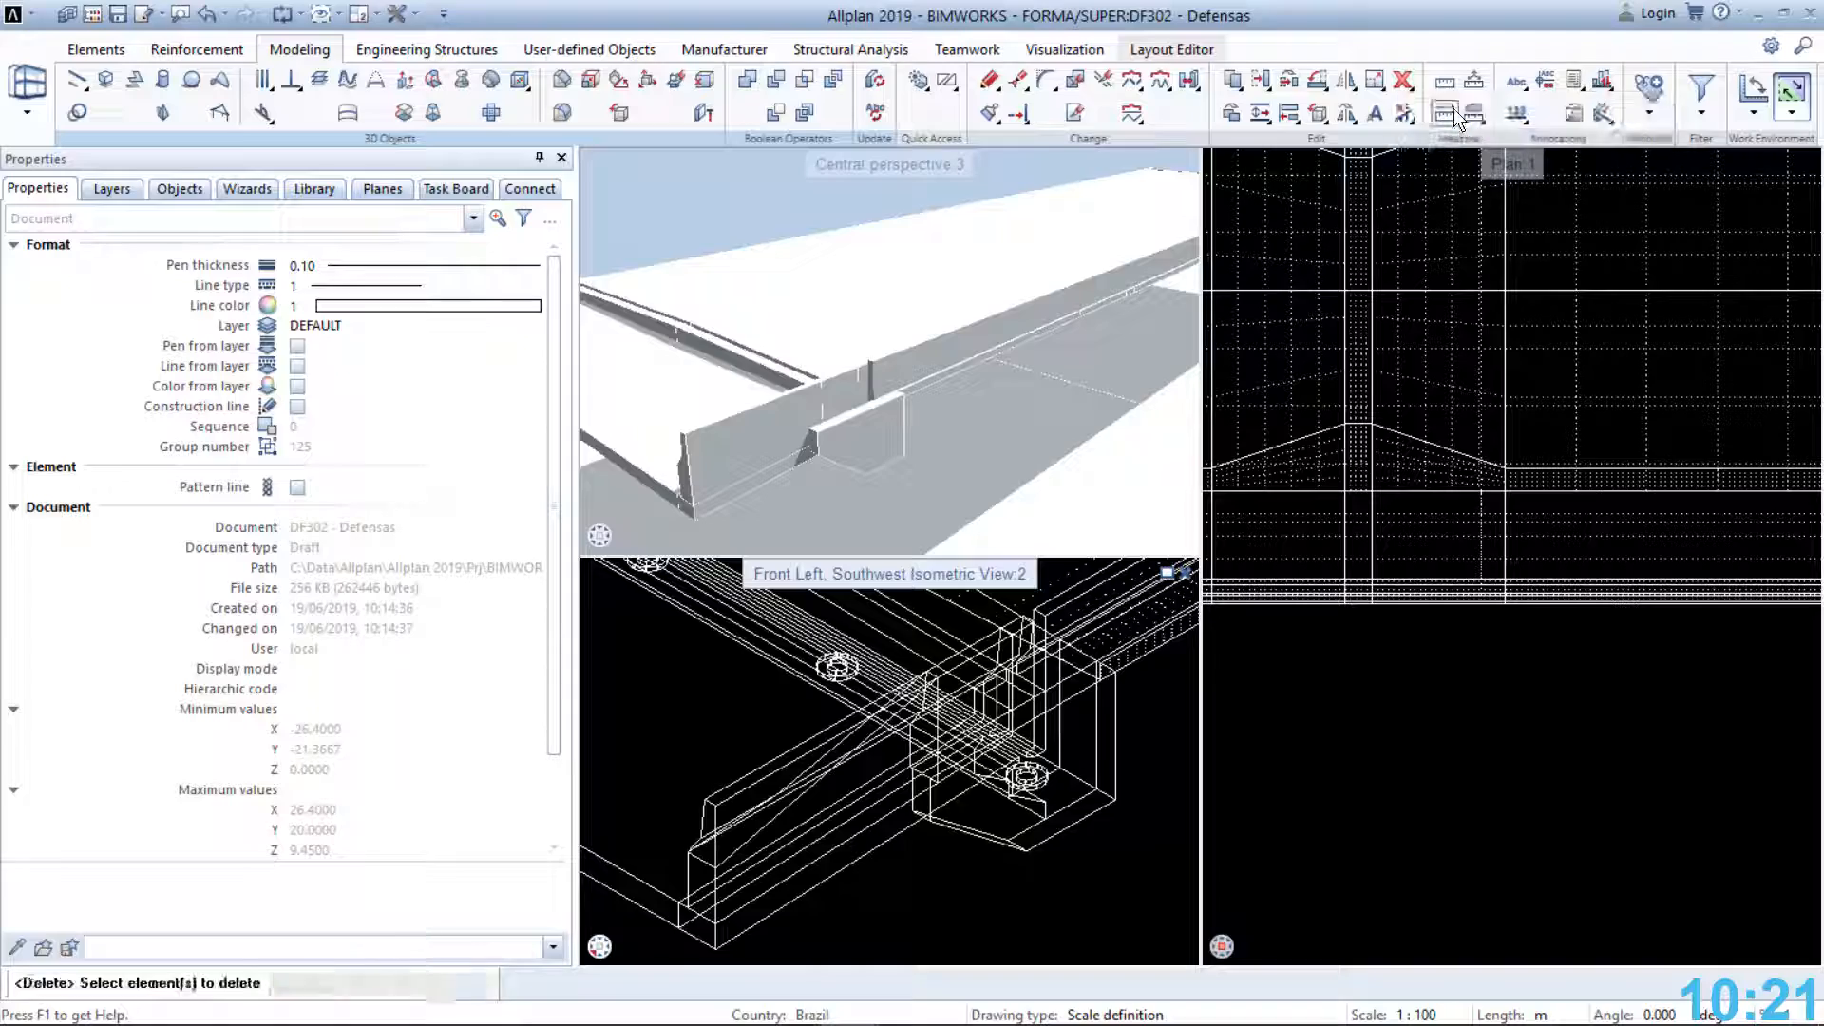
click(802, 750)
middle_drag(774, 773, 888, 778)
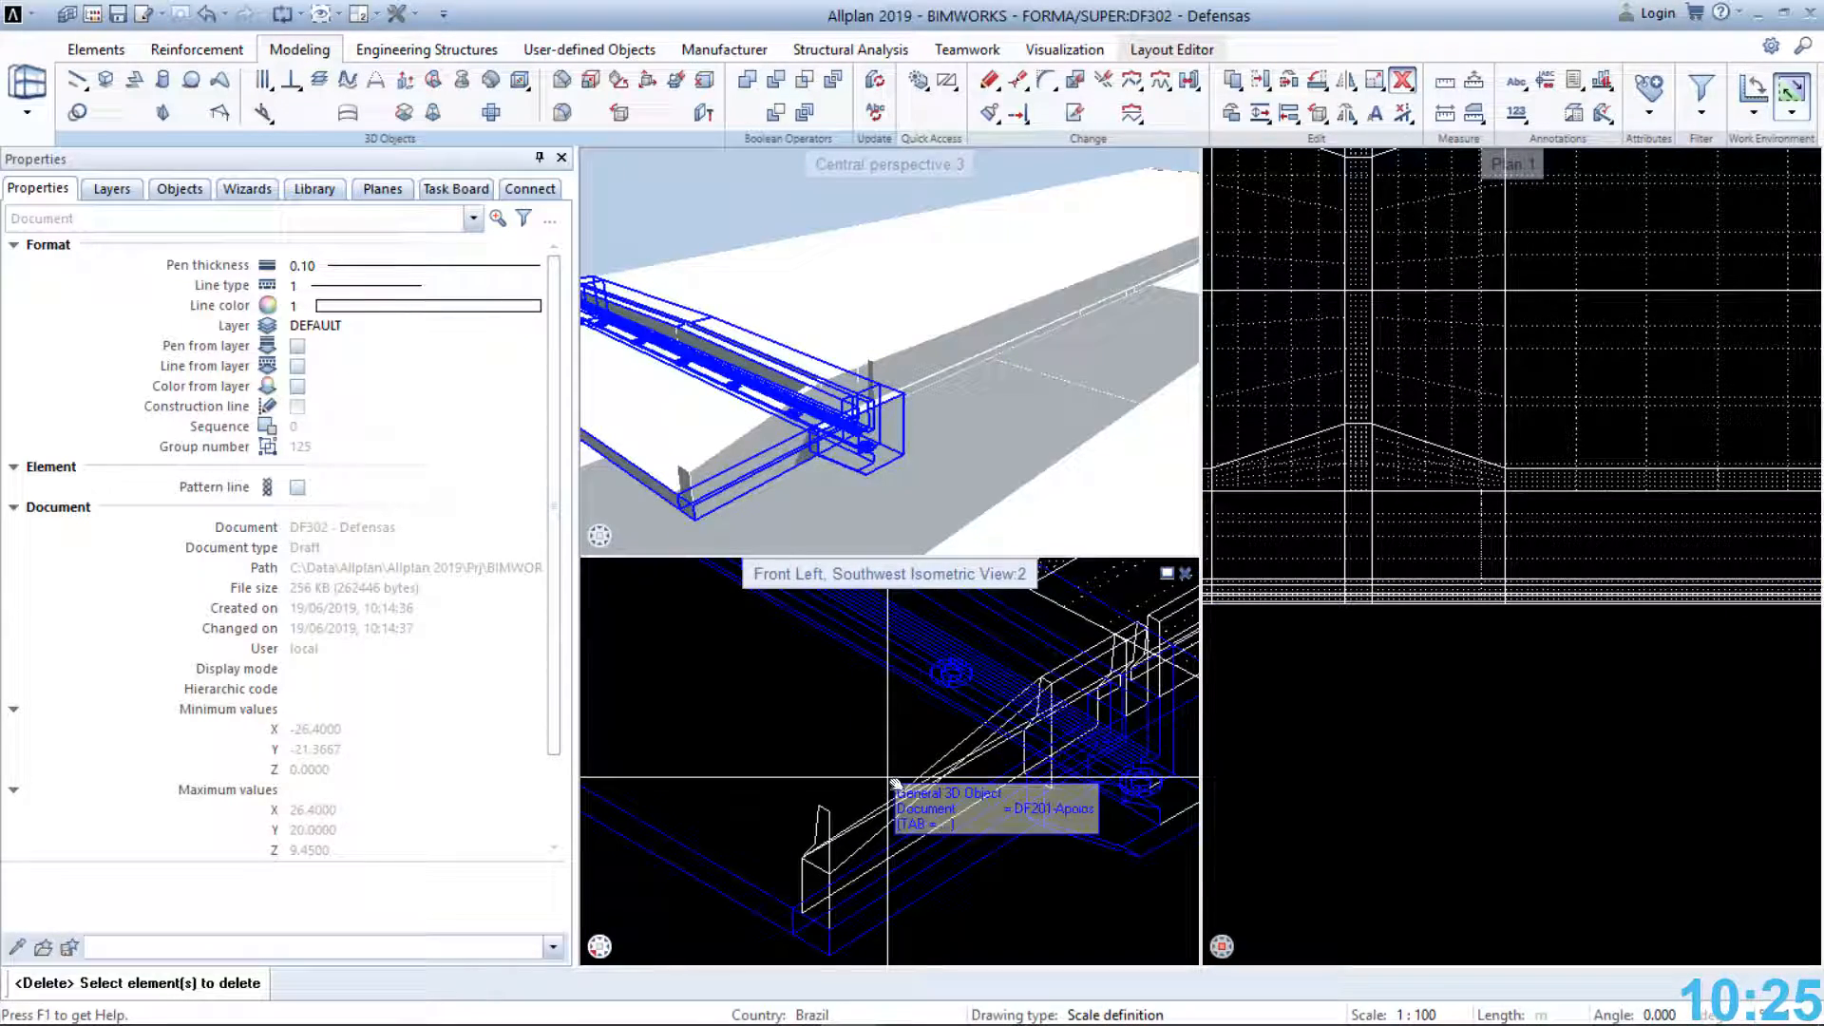
scroll(712, 481, up, 3)
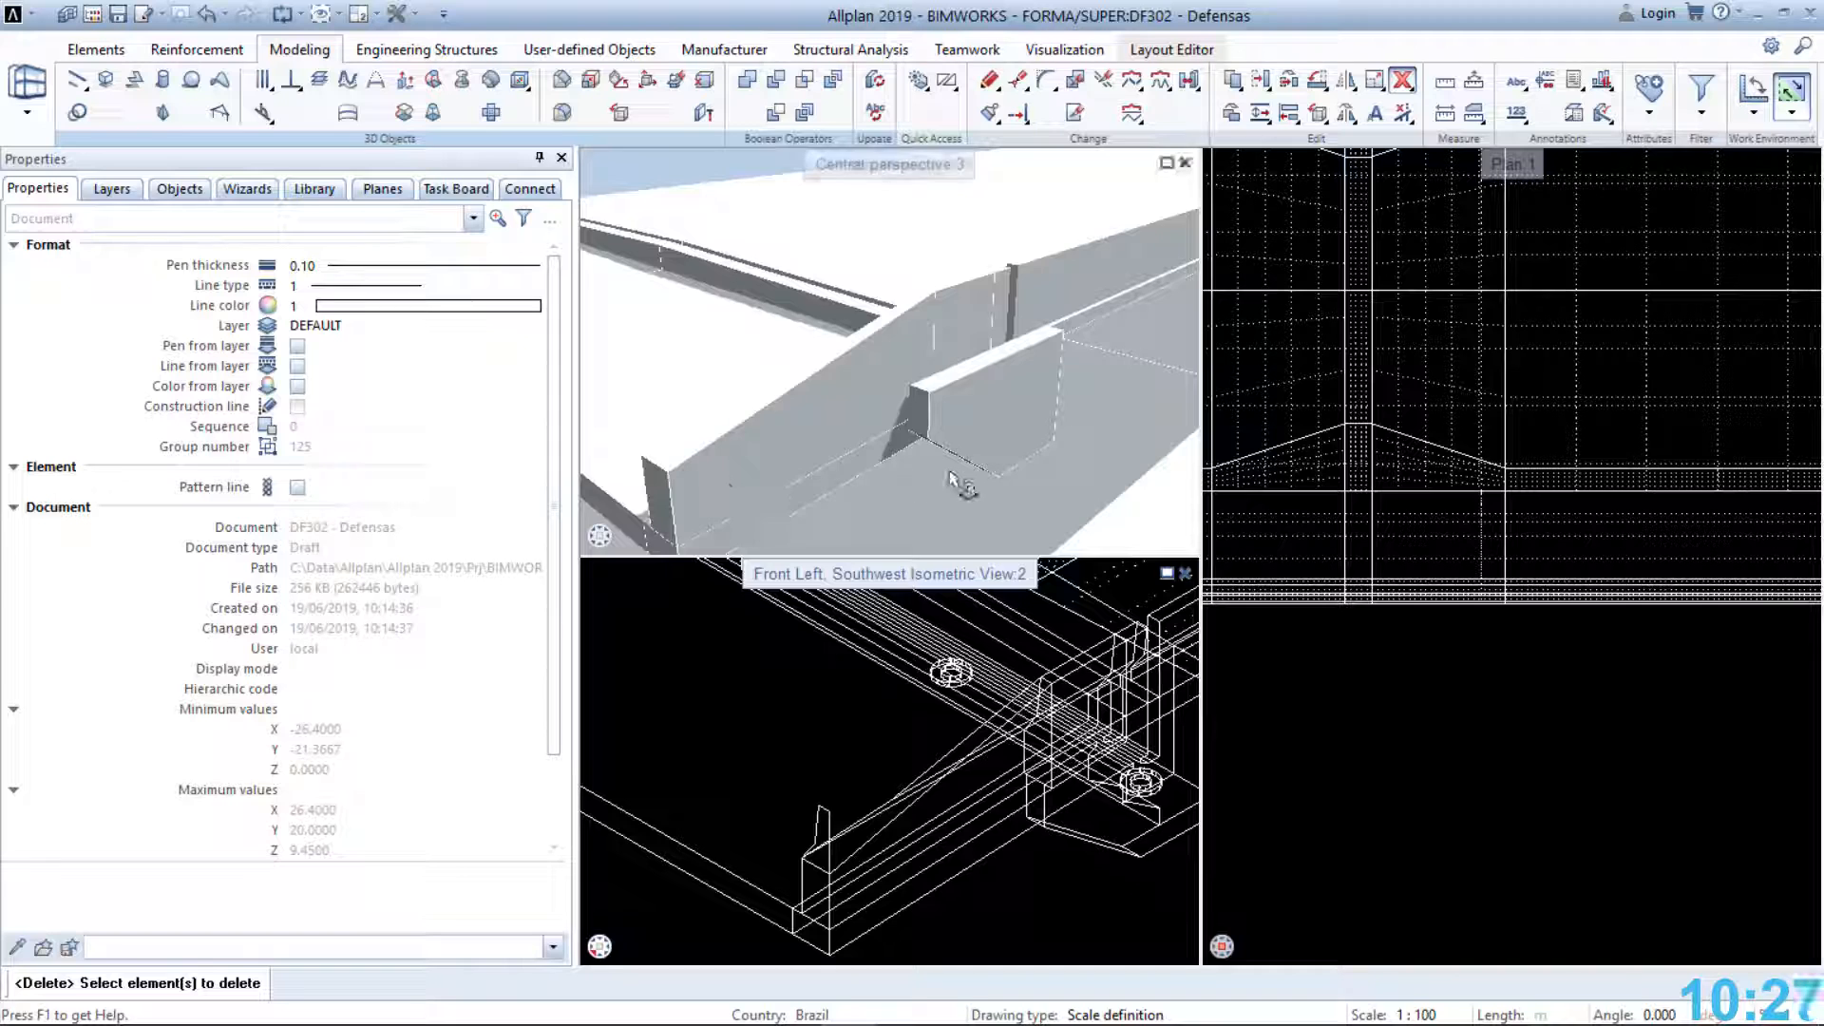
middle_drag(953, 480, 934, 484)
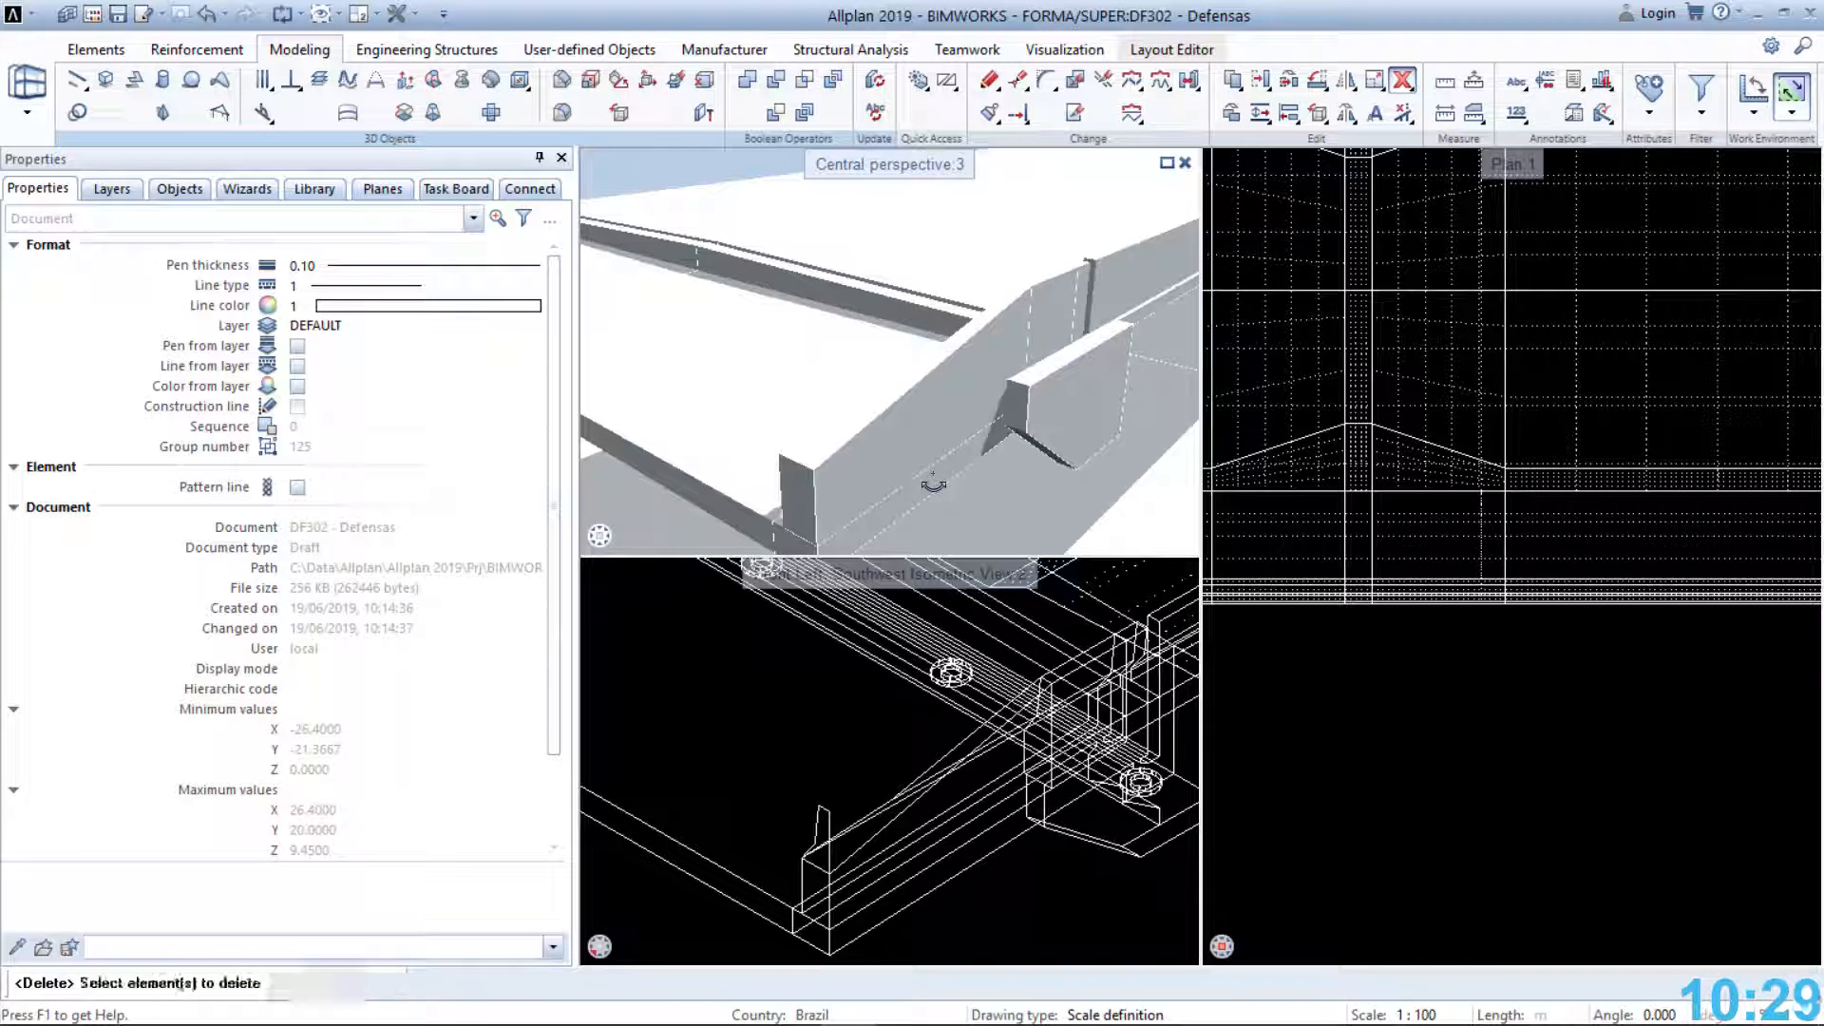
key(Escape)
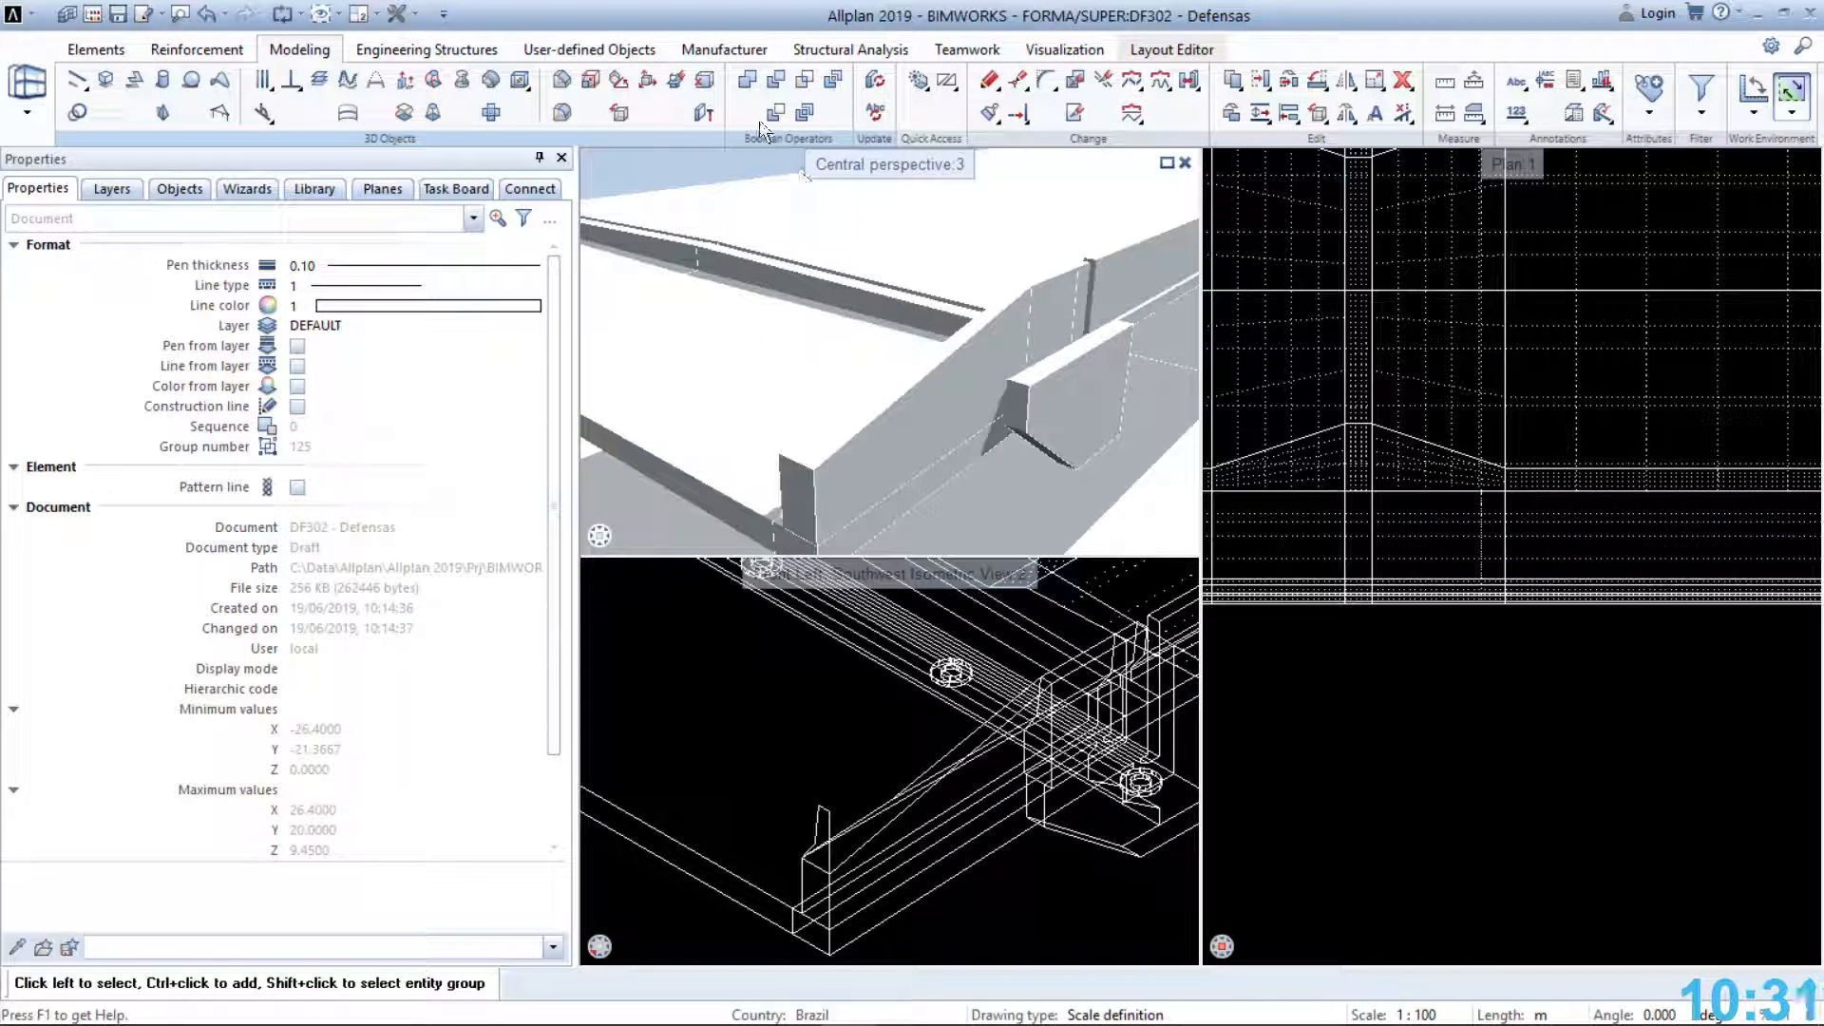
Unite the sloped wing-wall barrier with the adjoining short extruded barrier piece at the near abutment
click(748, 82)
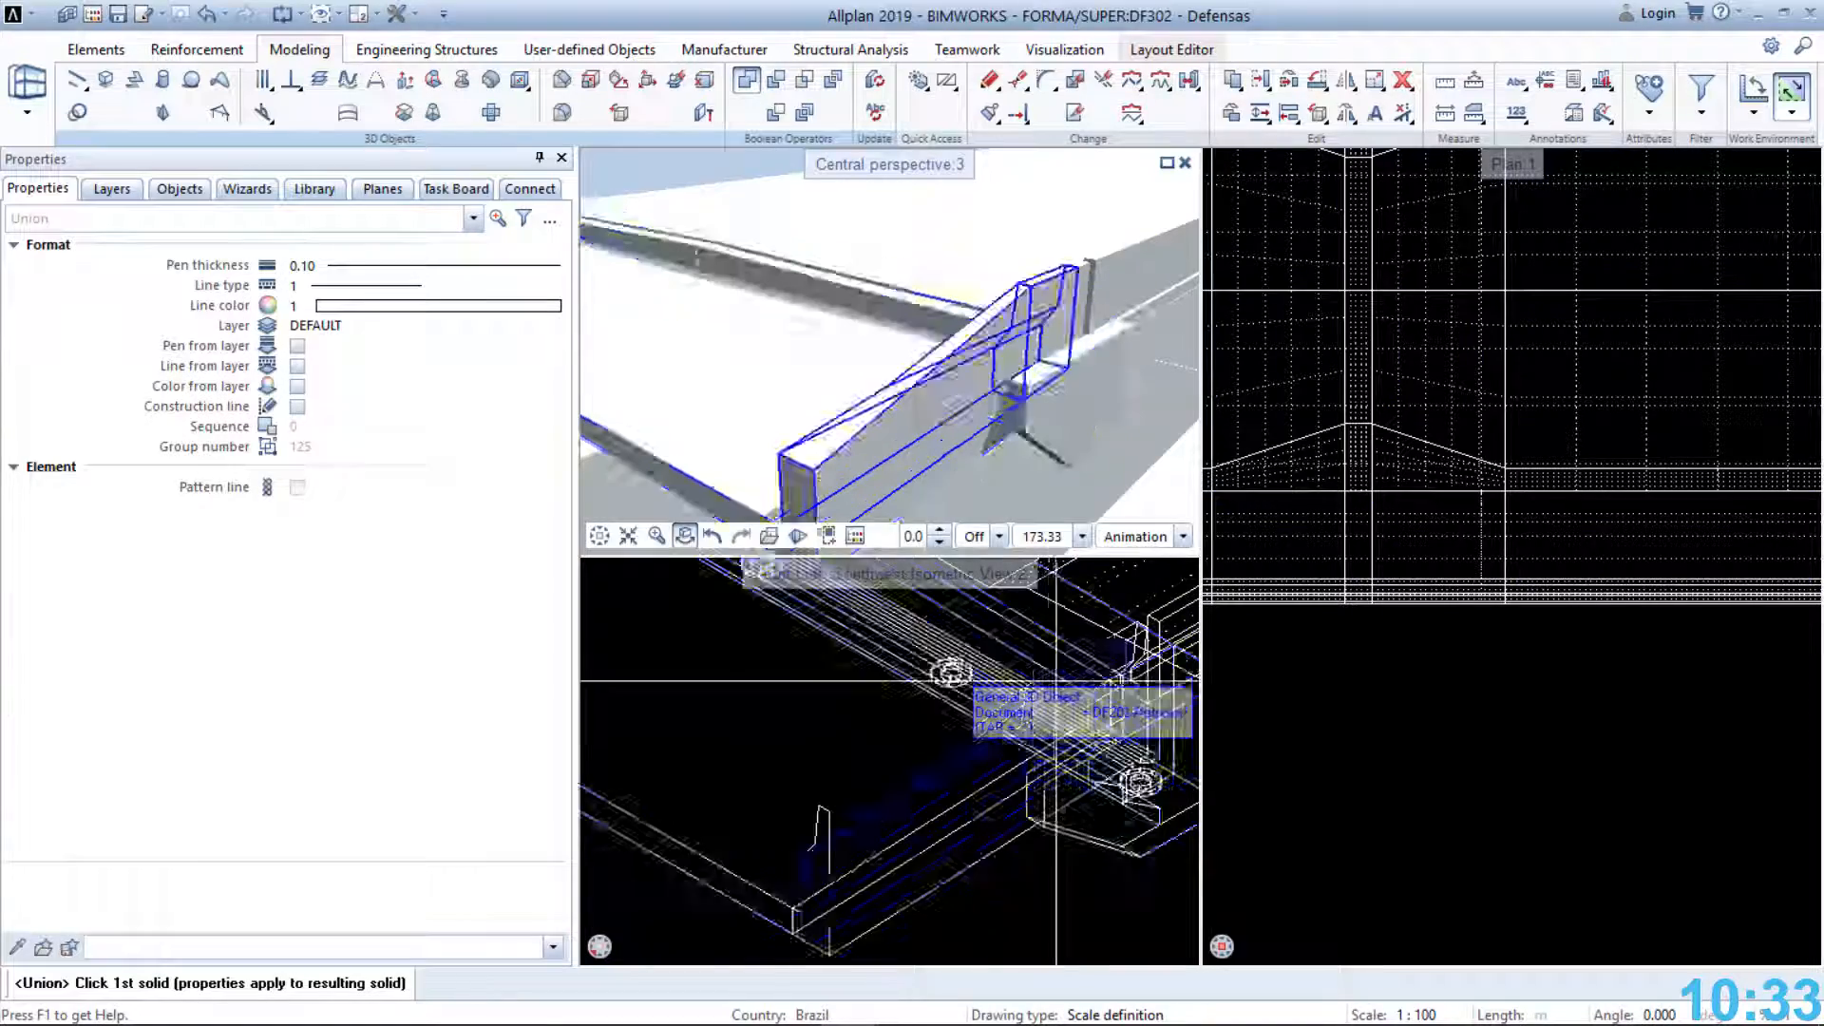
scroll(1053, 681, up, 3)
click(1050, 675)
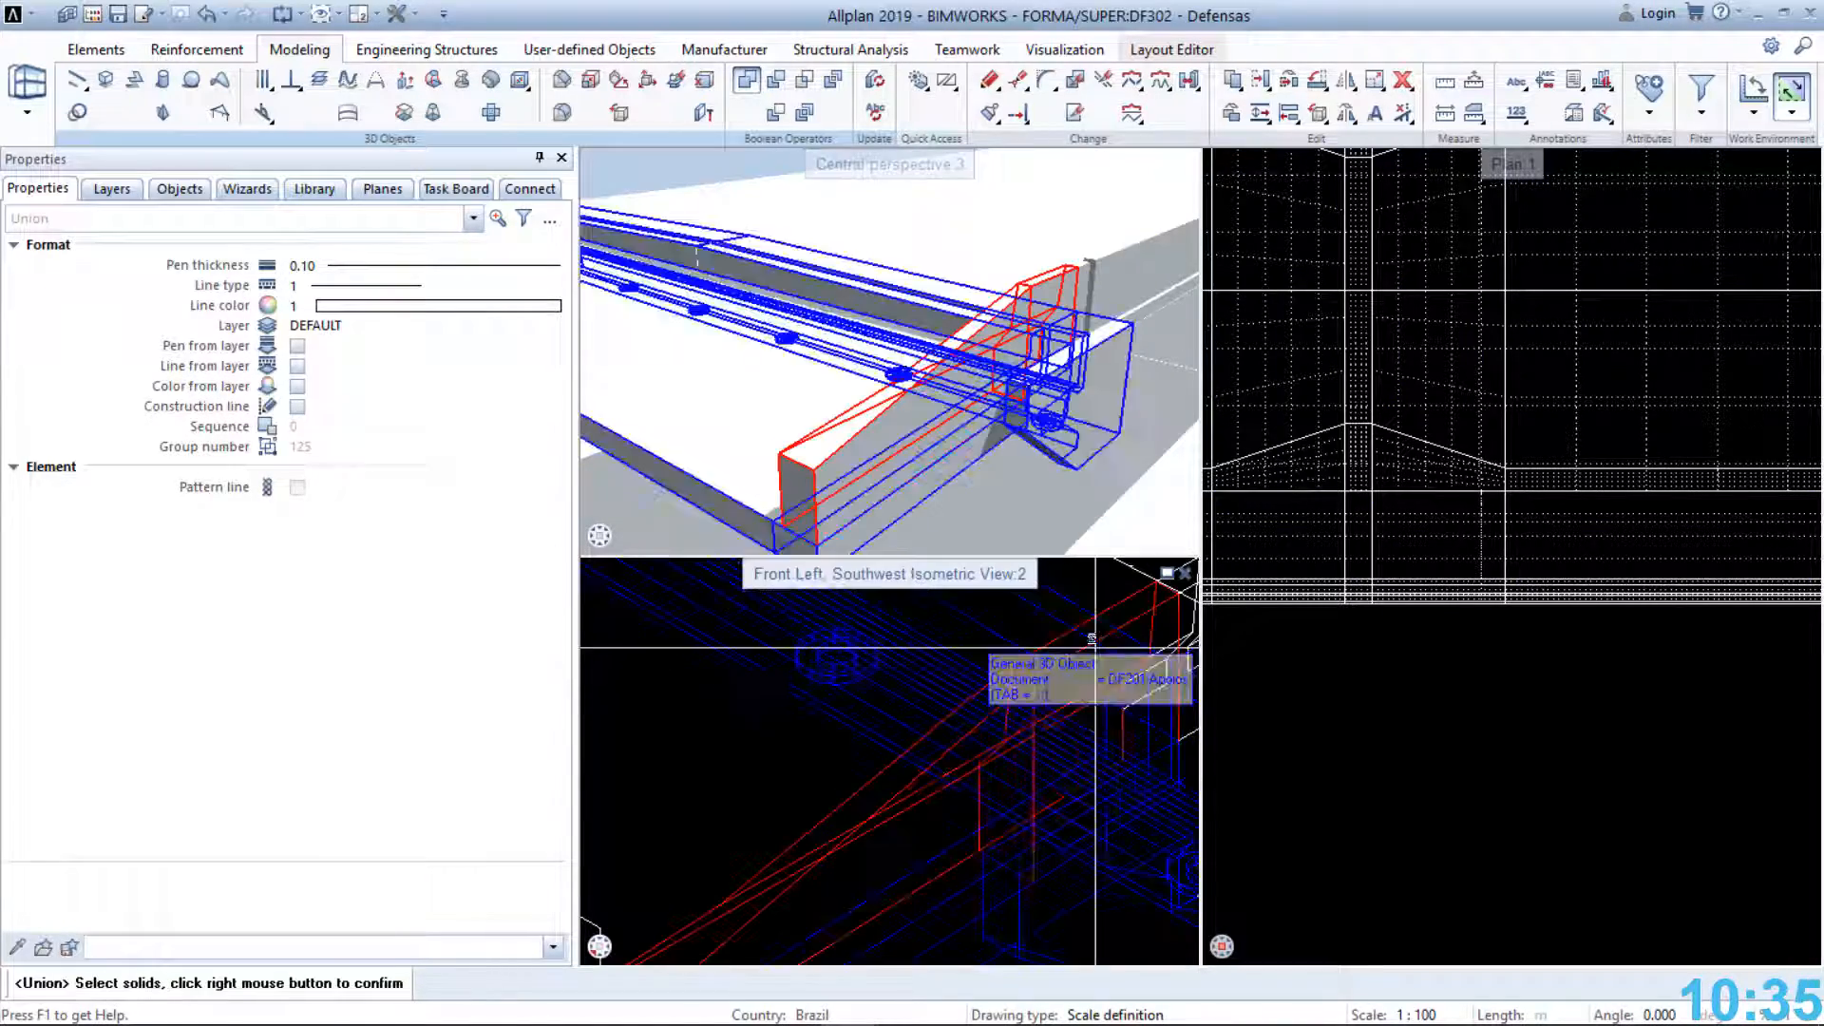
middle_drag(1044, 672, 740, 767)
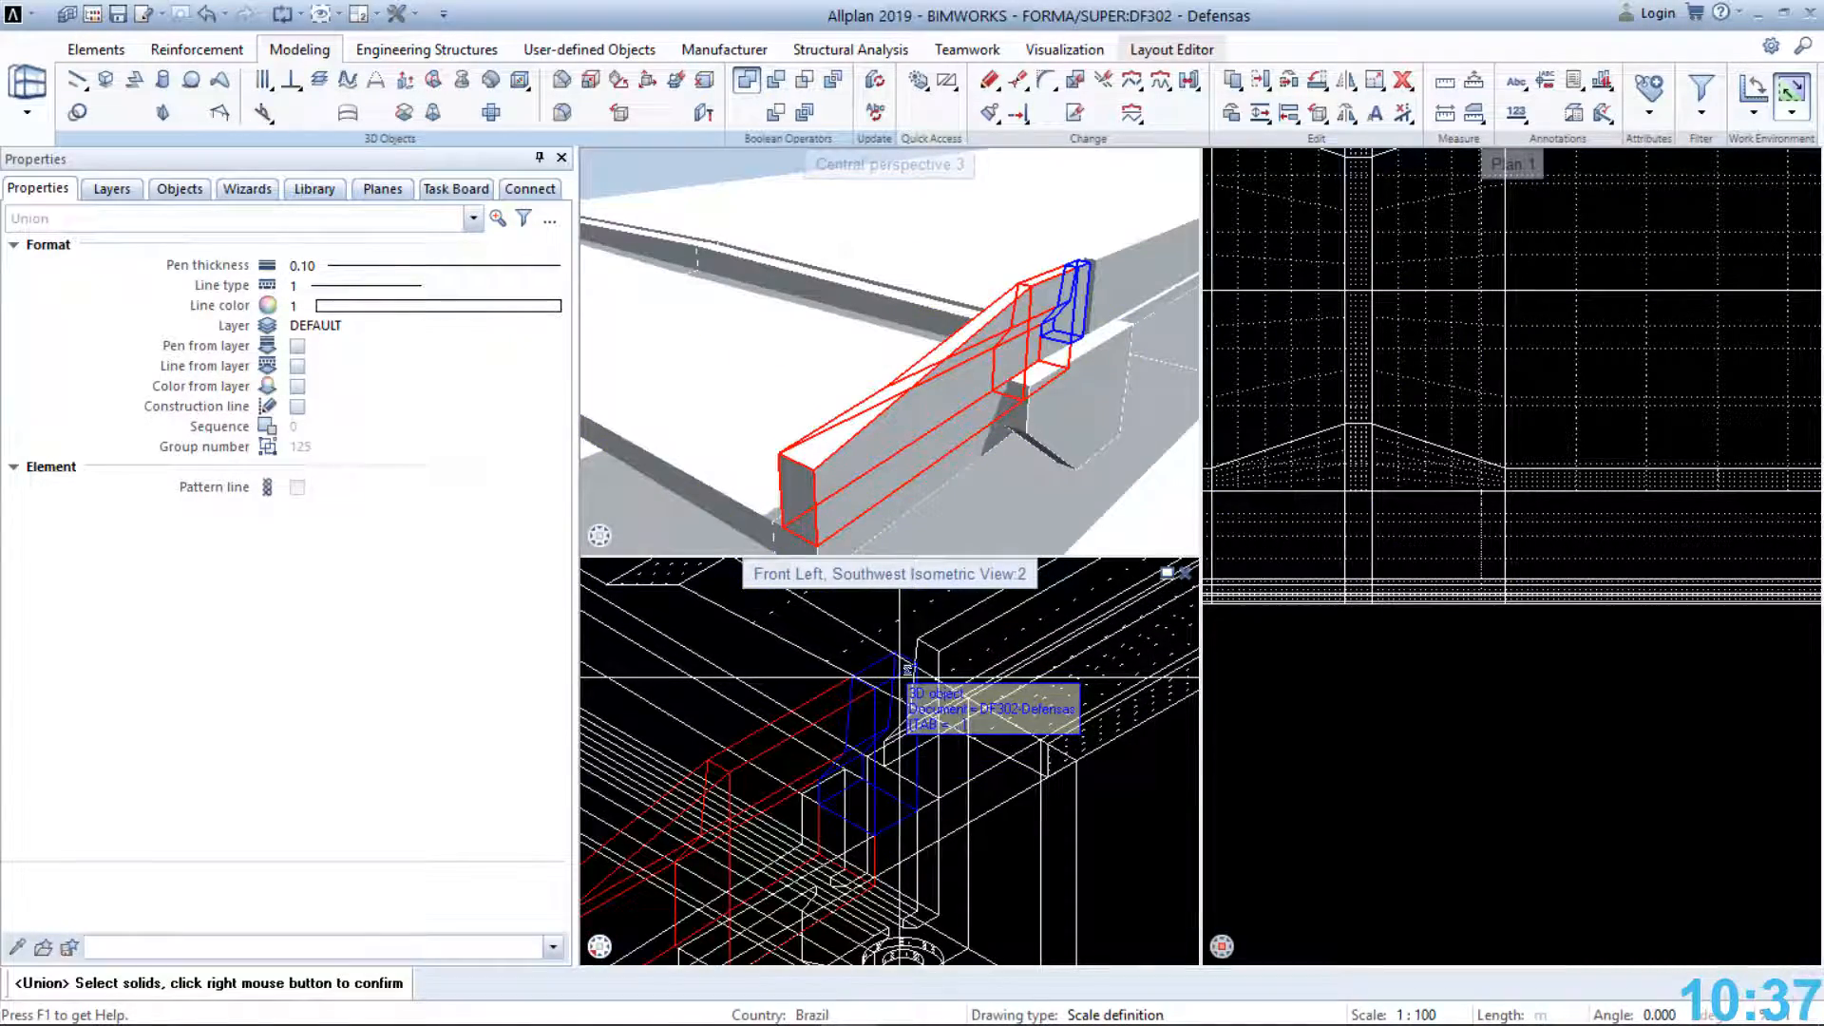
click(901, 677)
right_click(1137, 790)
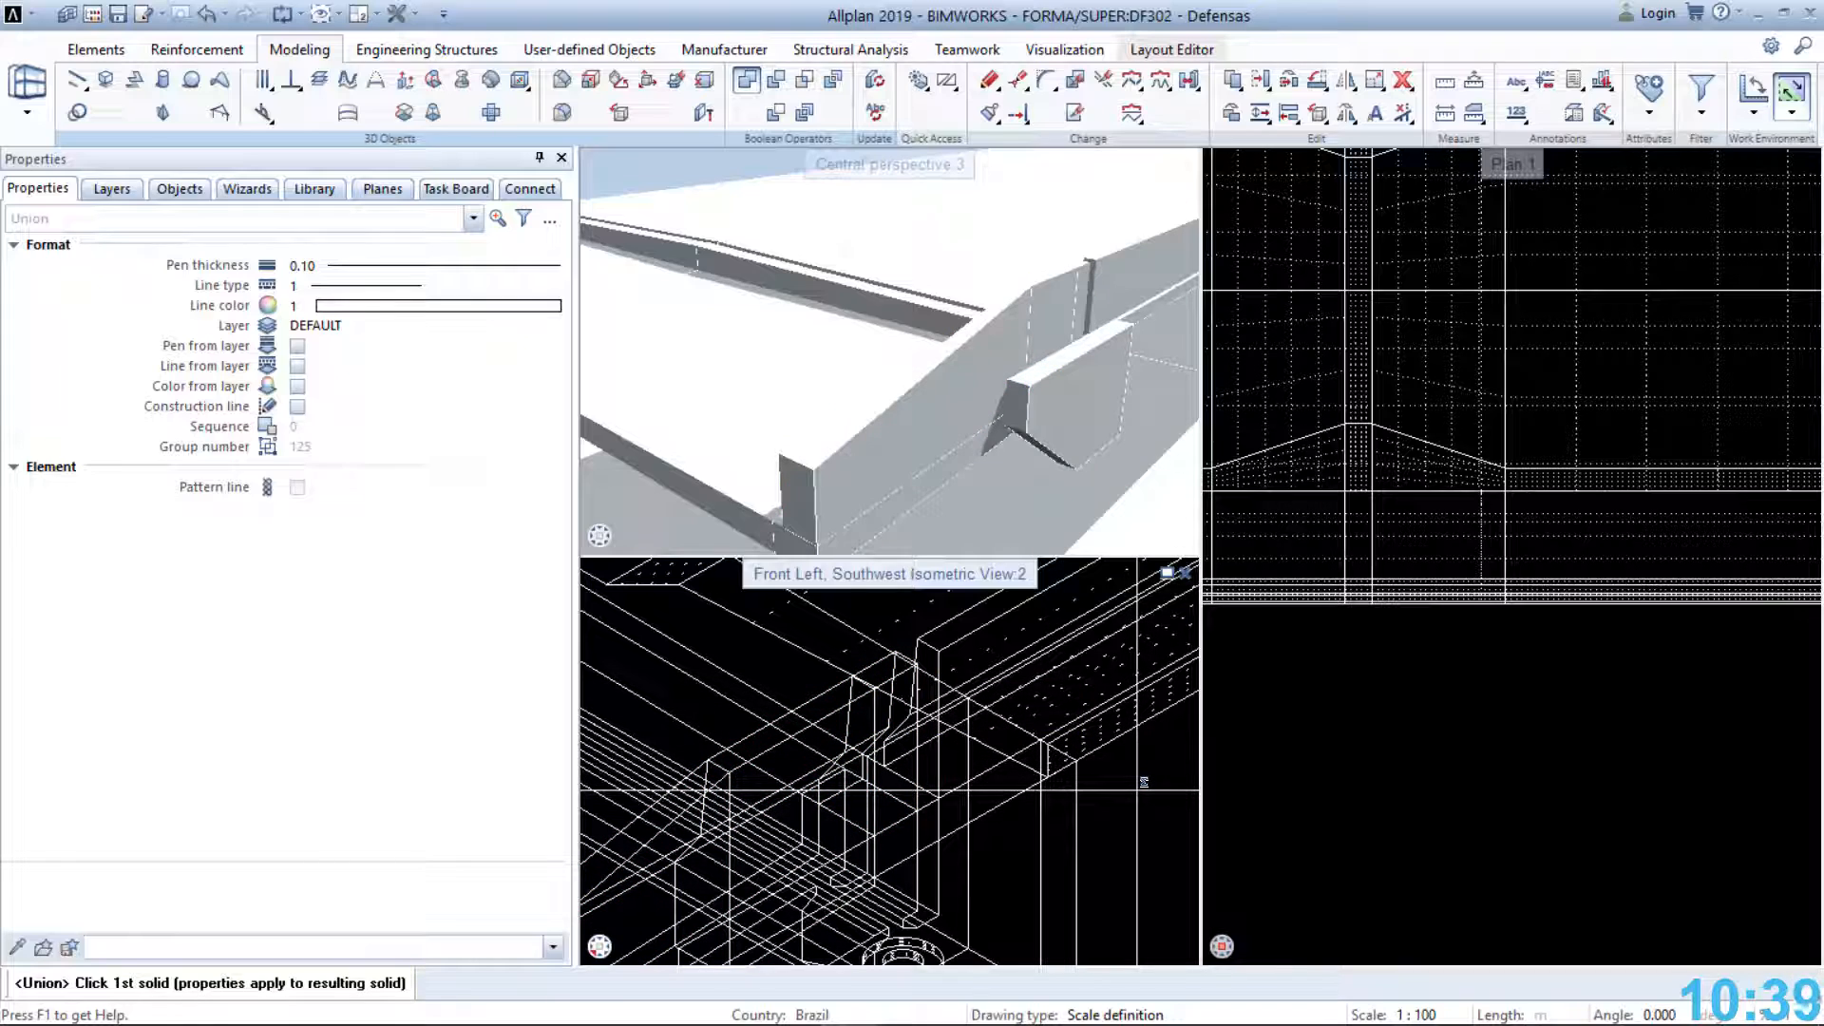
key(Escape)
Copy and mirror the long deck-edge barrier and the united wing-wall barrier about the bridge's longitudinal centre axis in the plan
scroll(1070, 721, down, 1)
scroll(1069, 721, down, 3)
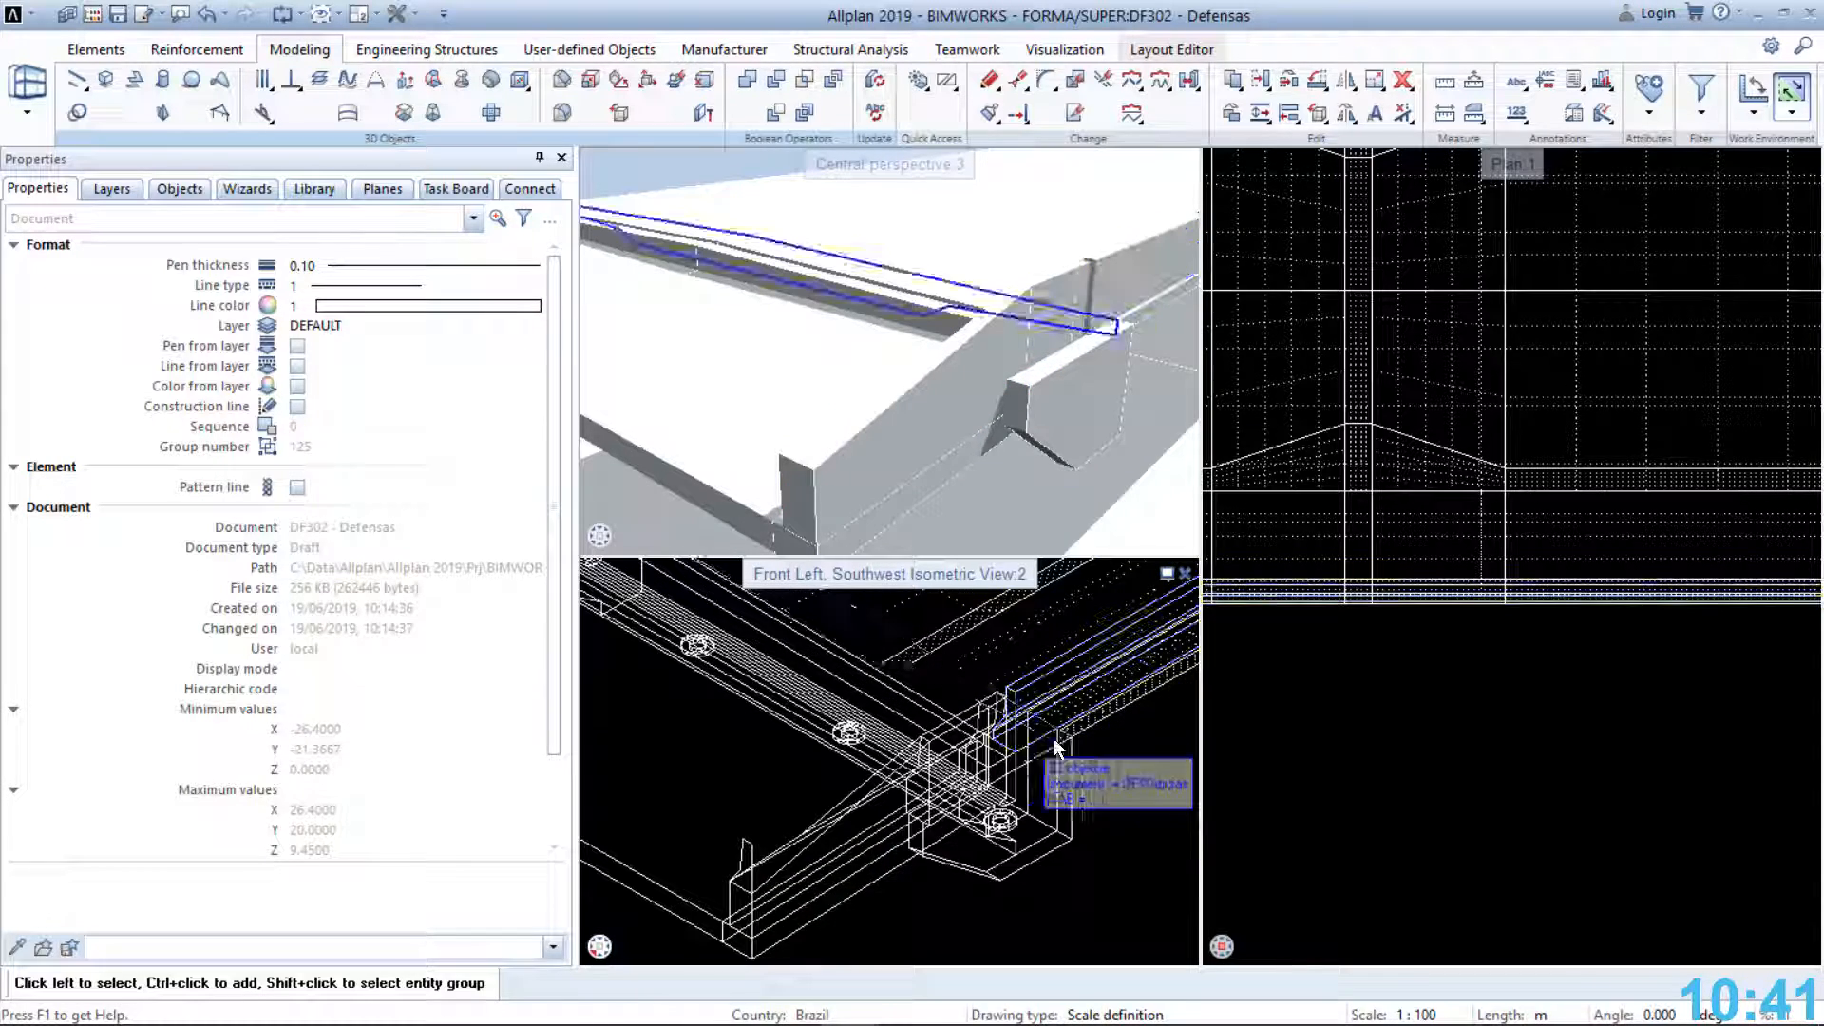
middle_drag(1385, 609, 1698, 589)
scroll(1673, 605, down, 3)
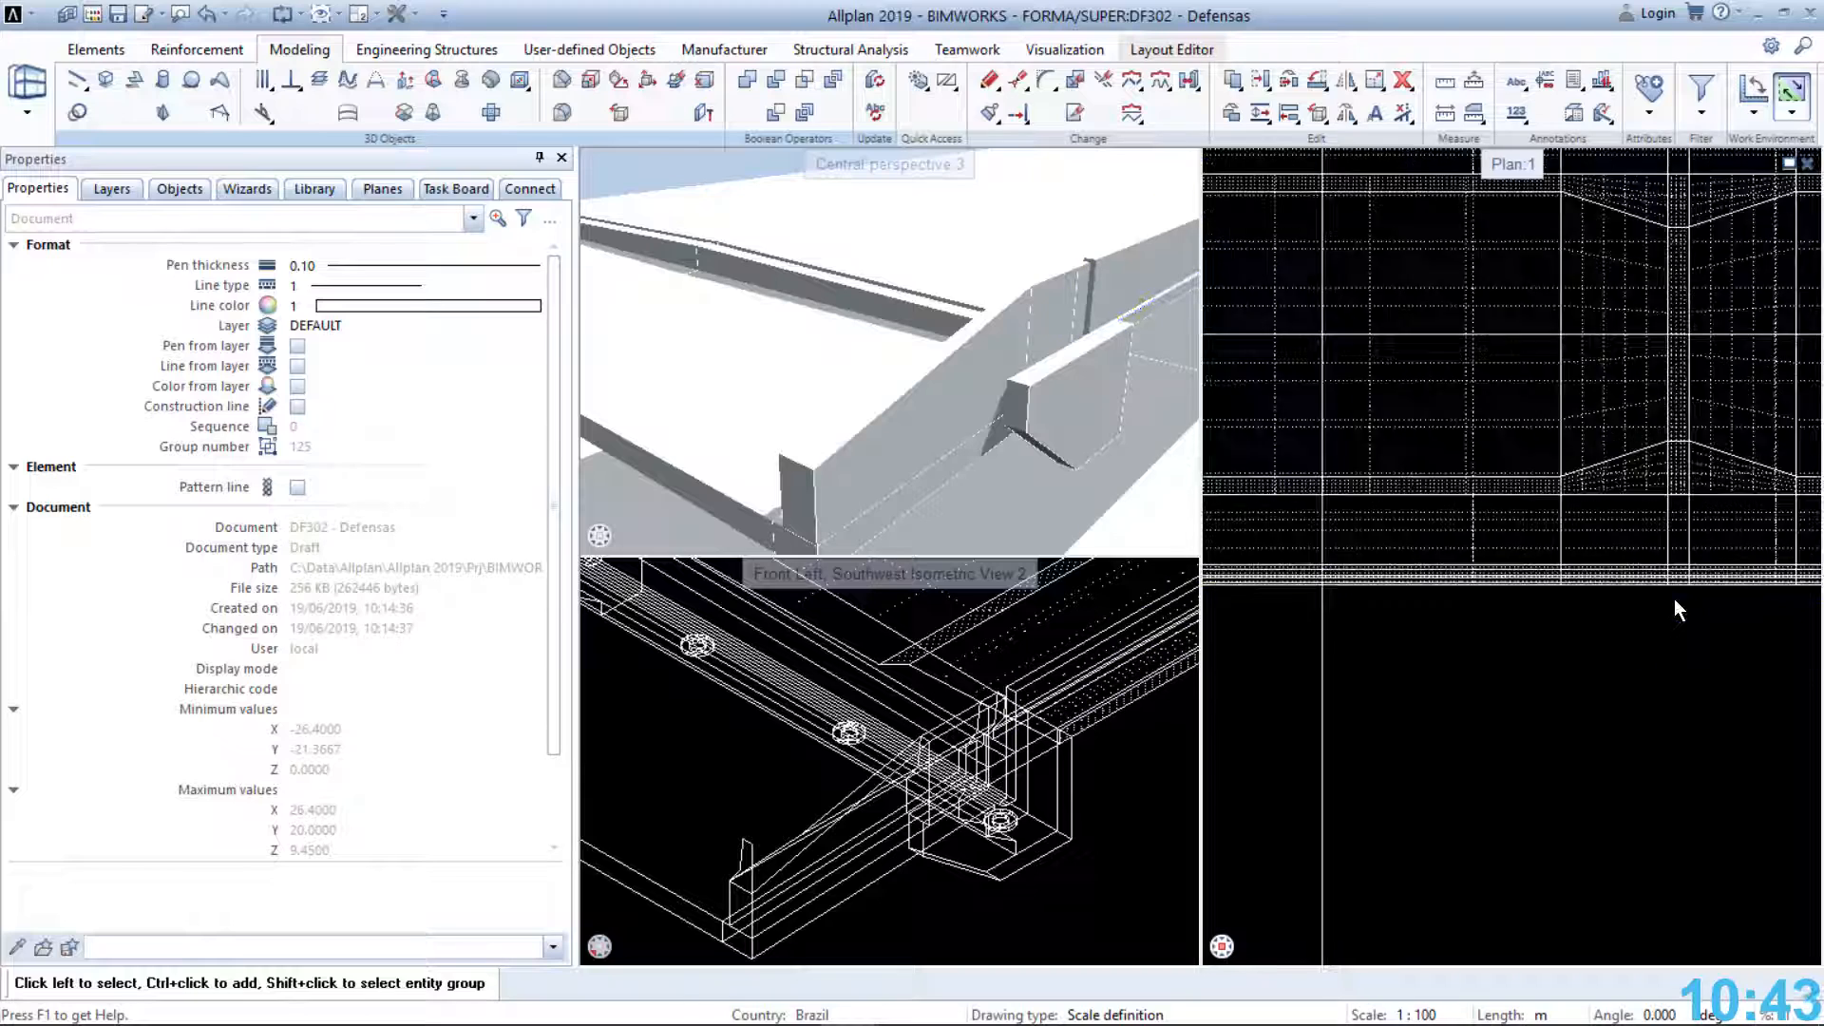
middle_drag(1311, 620, 1729, 648)
scroll(1324, 617, up, 2)
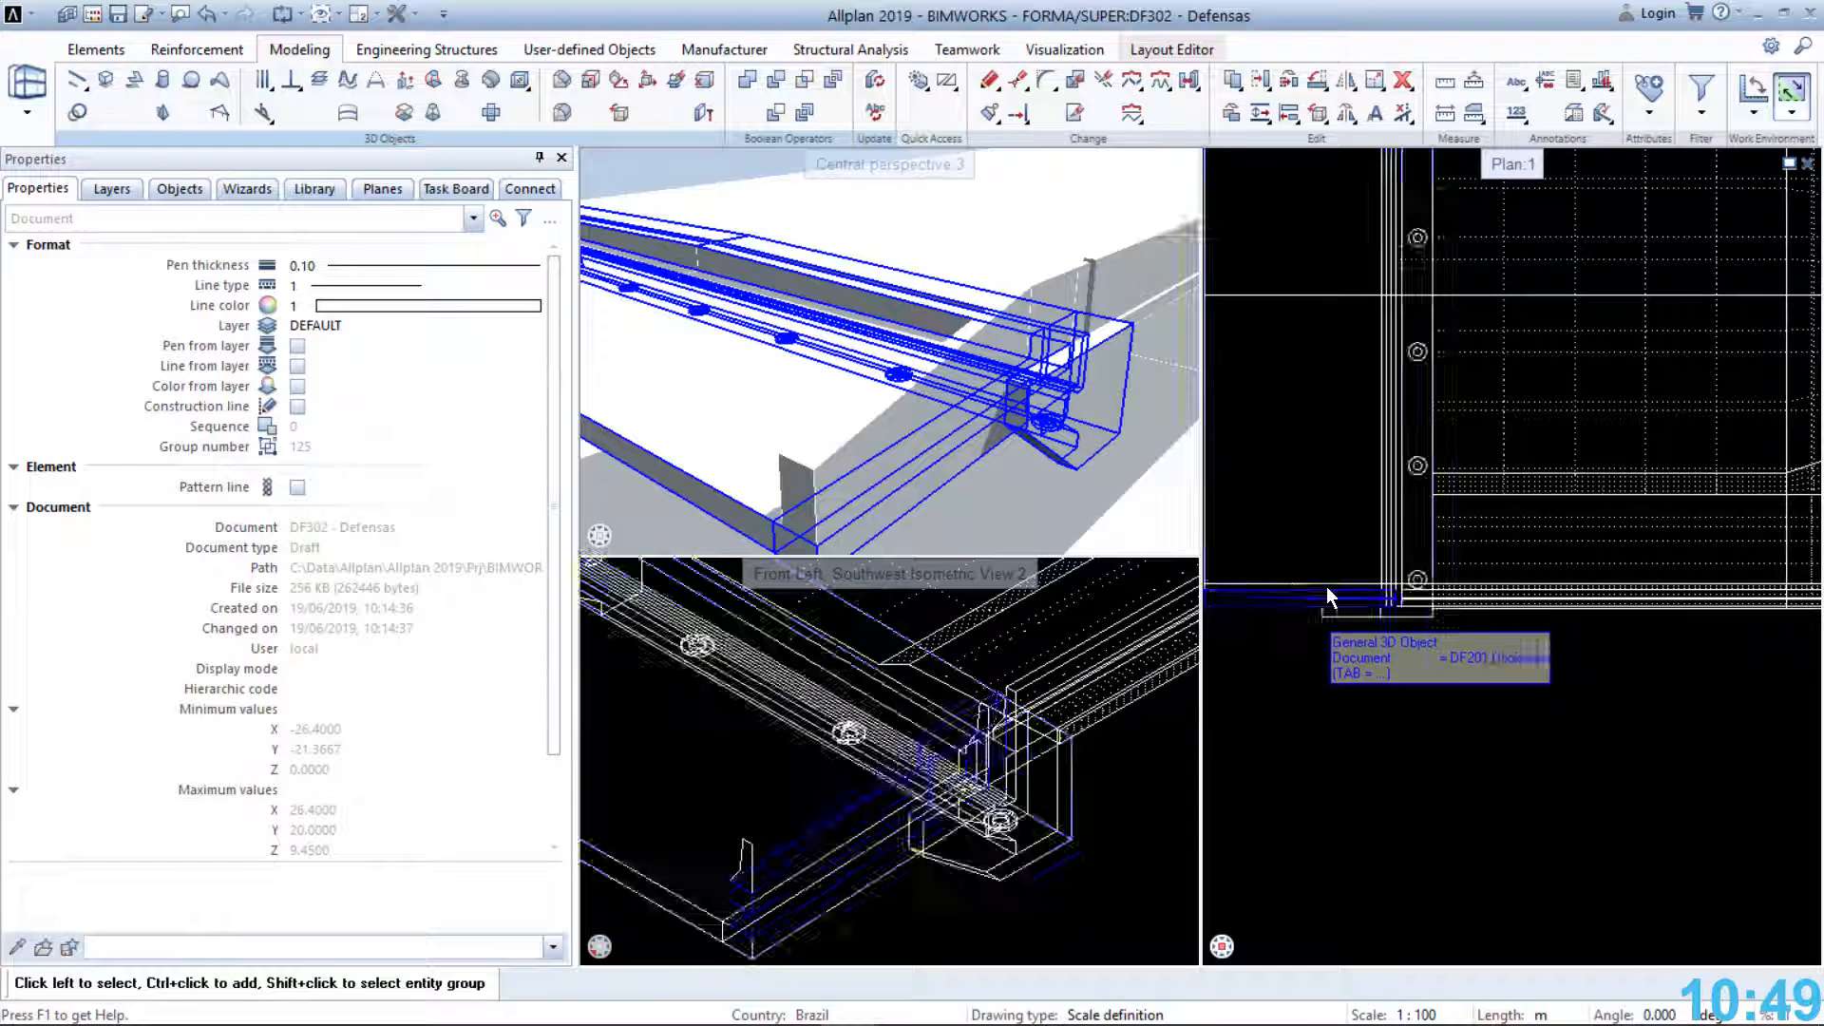
click(1344, 92)
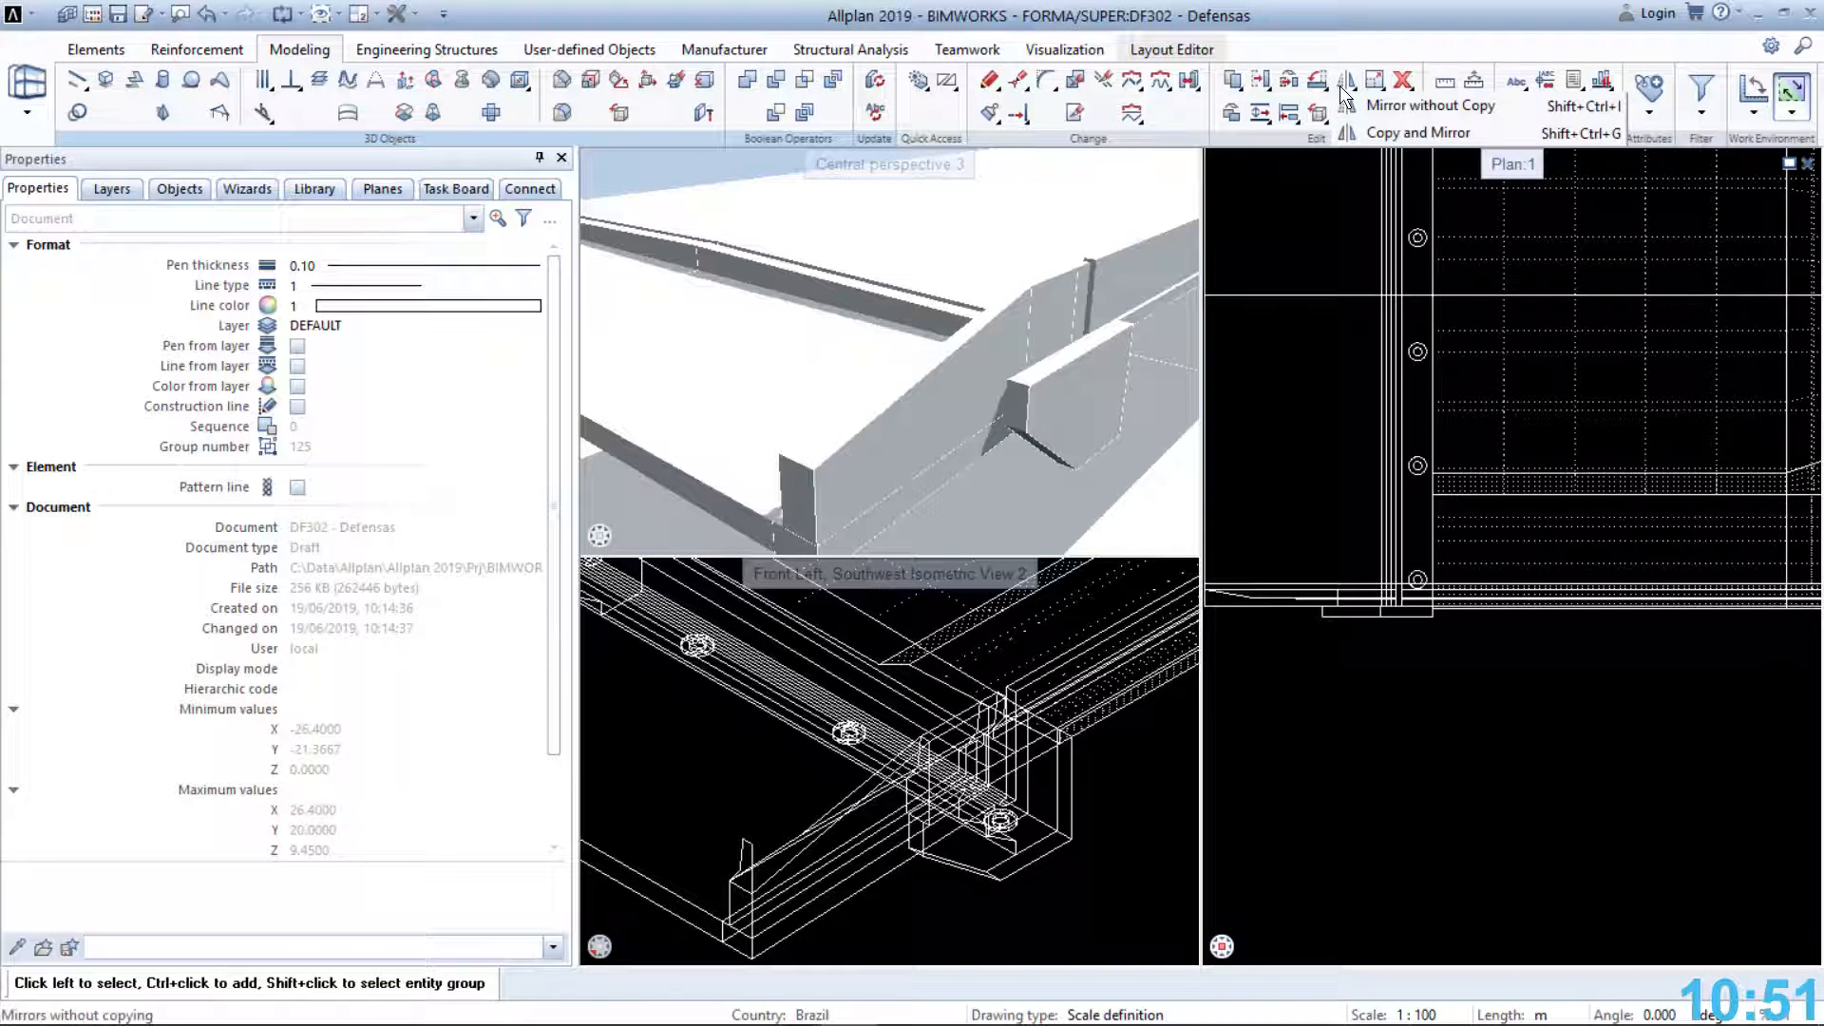
click(1375, 133)
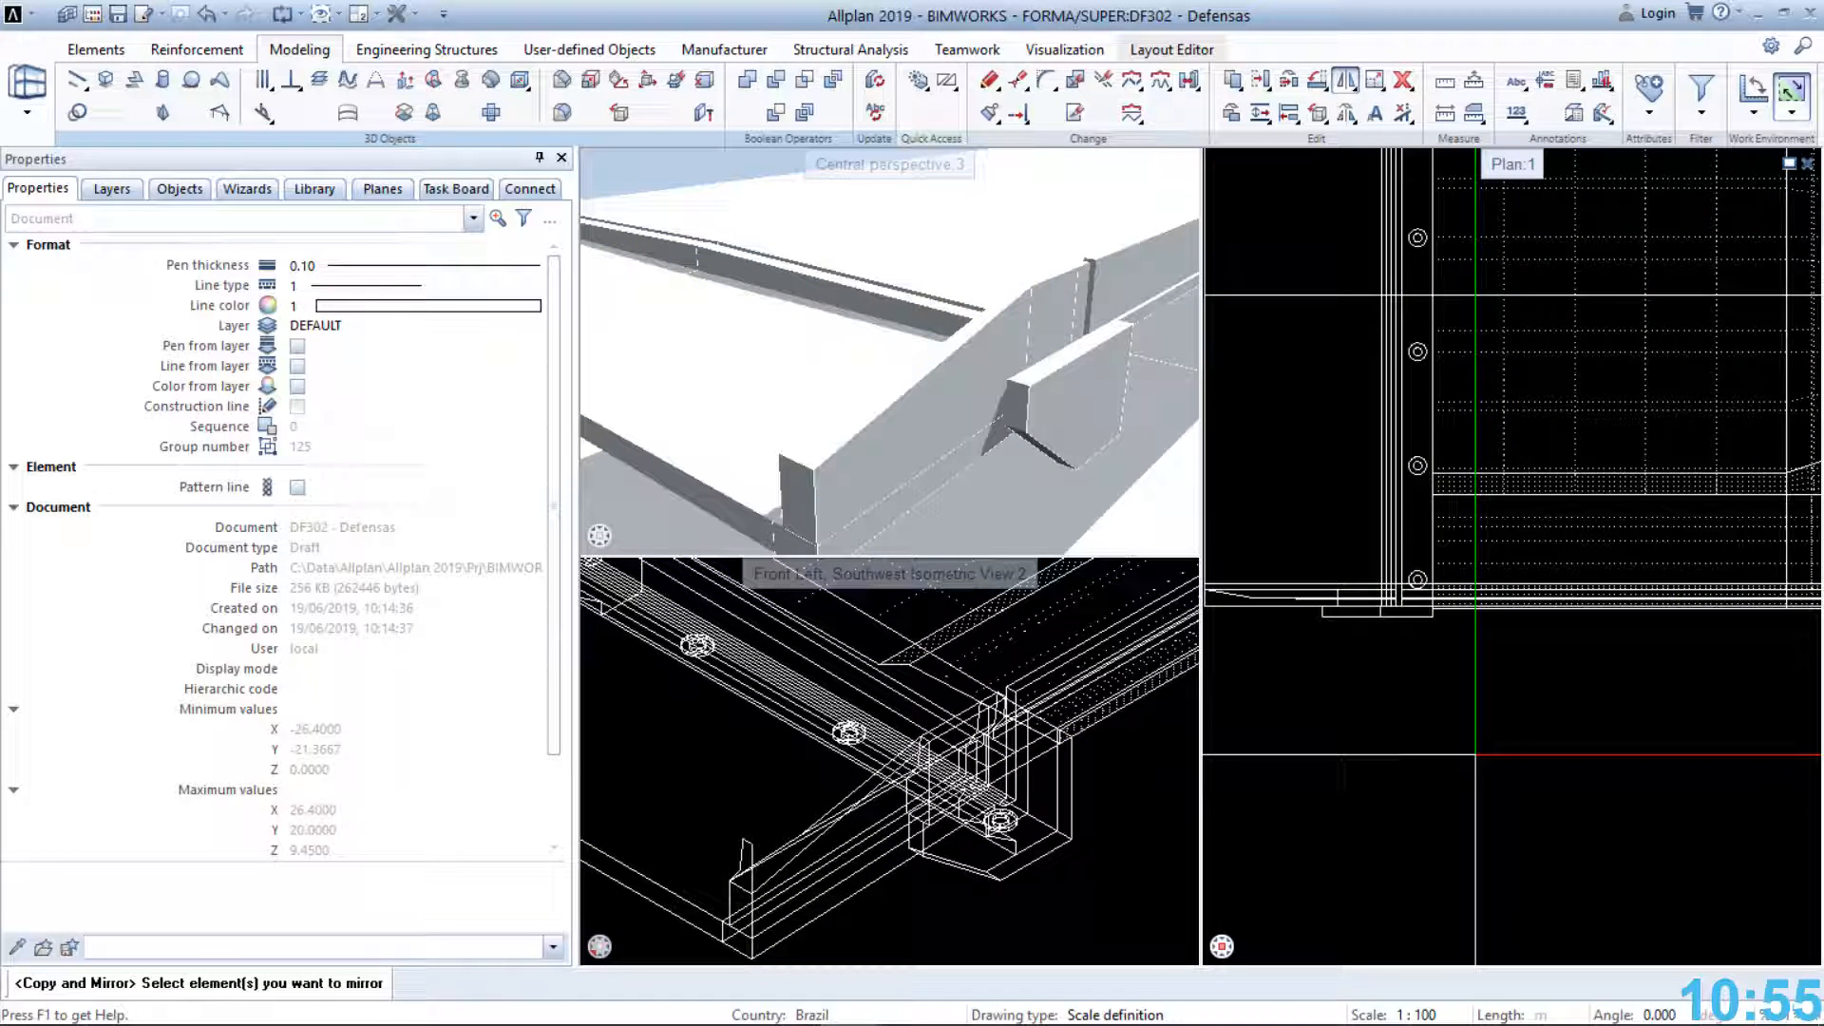
scroll(1413, 751, up, 3)
middle_drag(1341, 611, 1368, 730)
scroll(1421, 596, up, 2)
click(1454, 549)
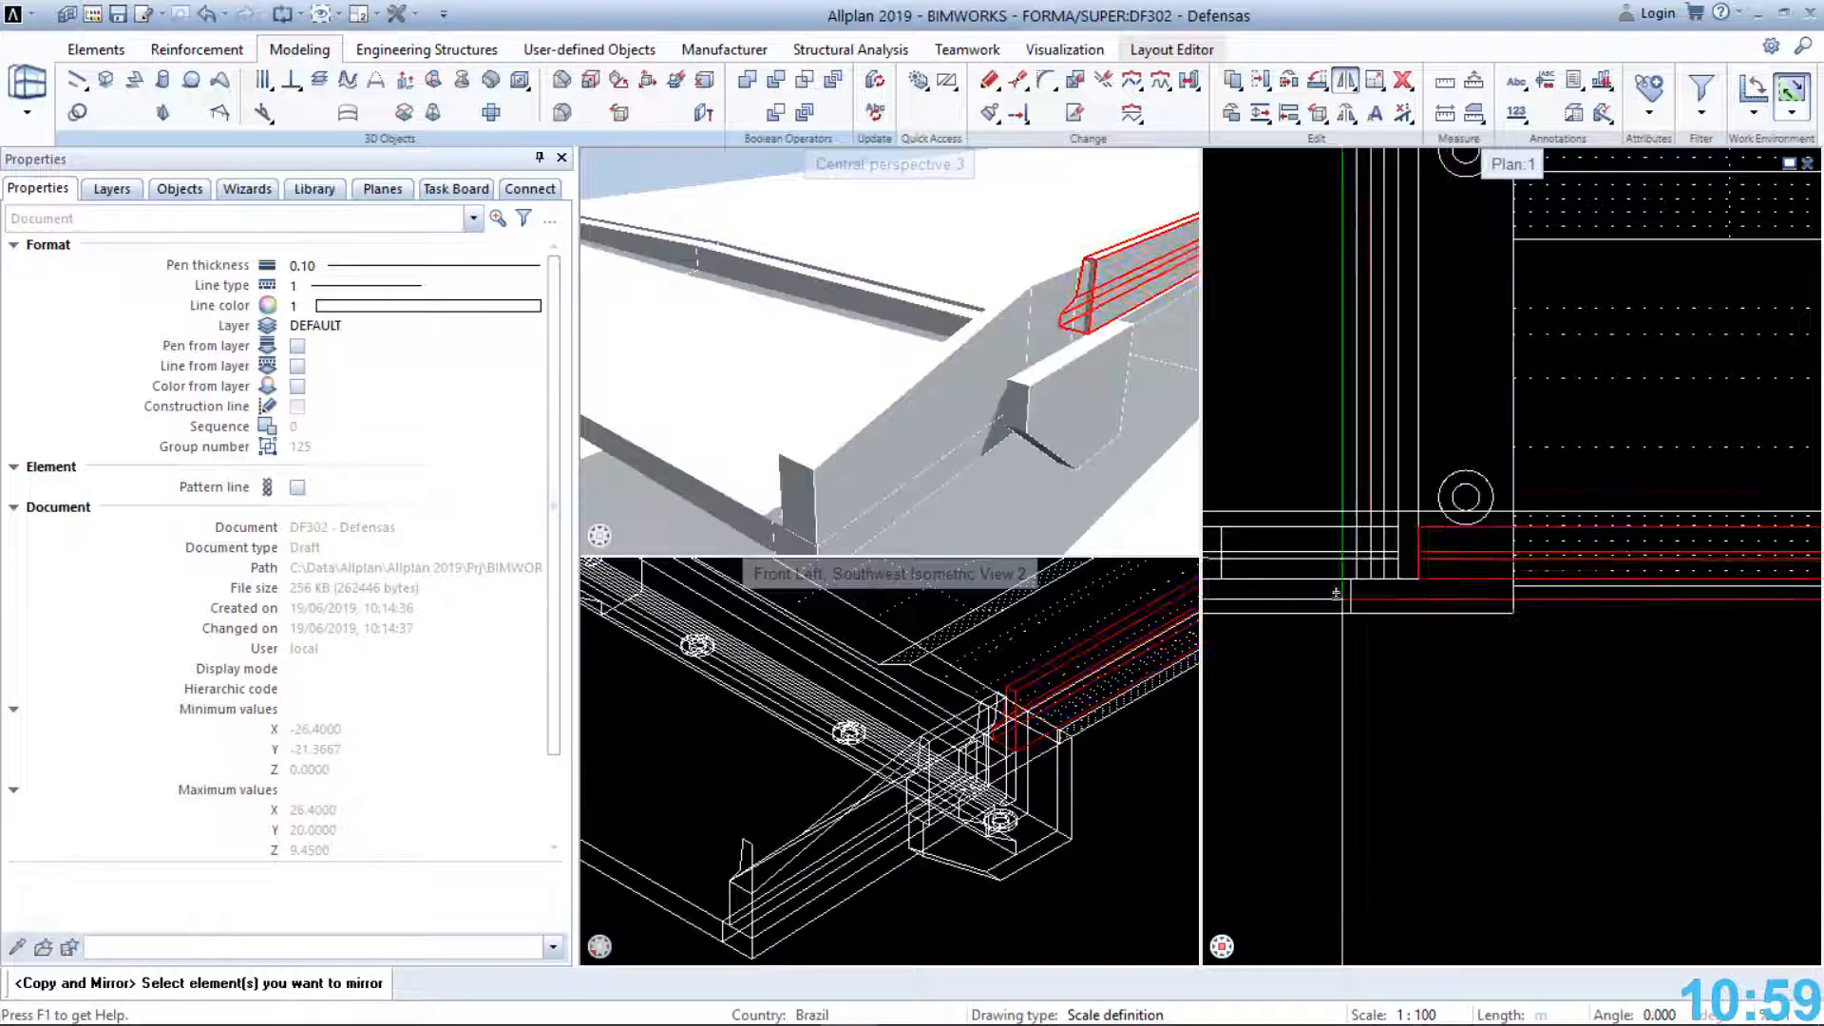
click(1319, 559)
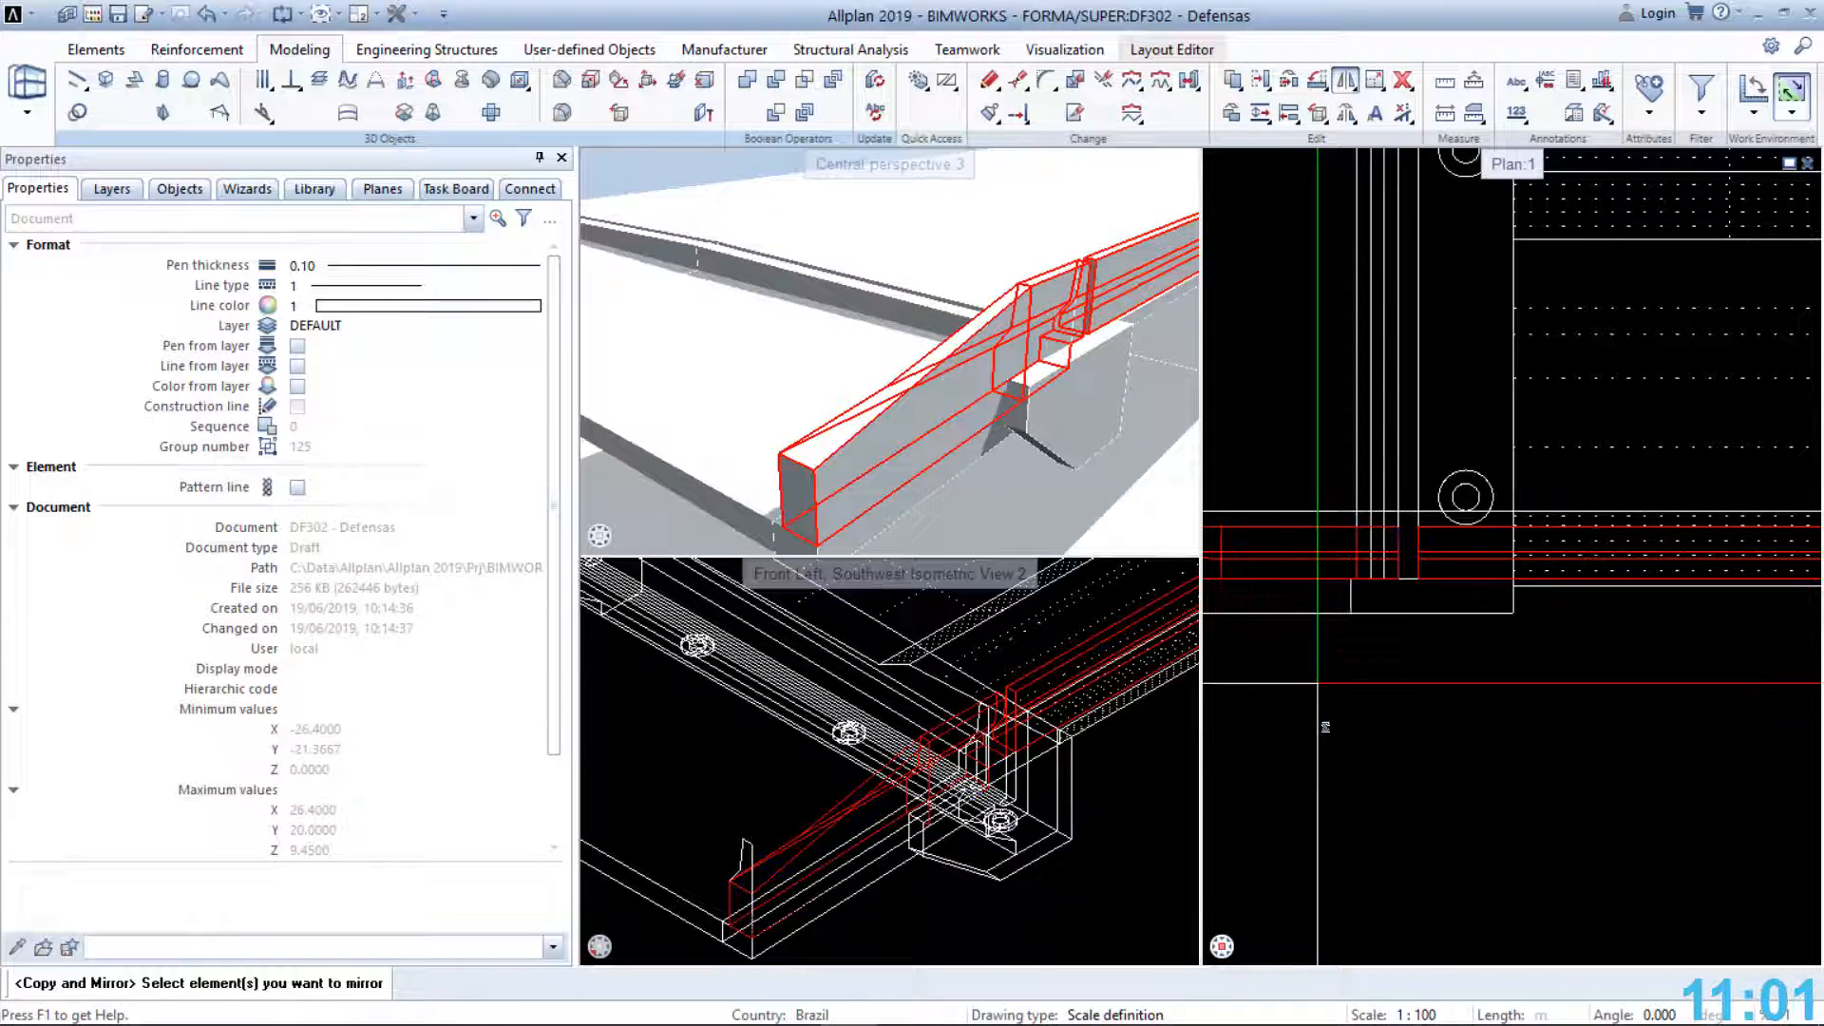
scroll(1414, 788, down, 4)
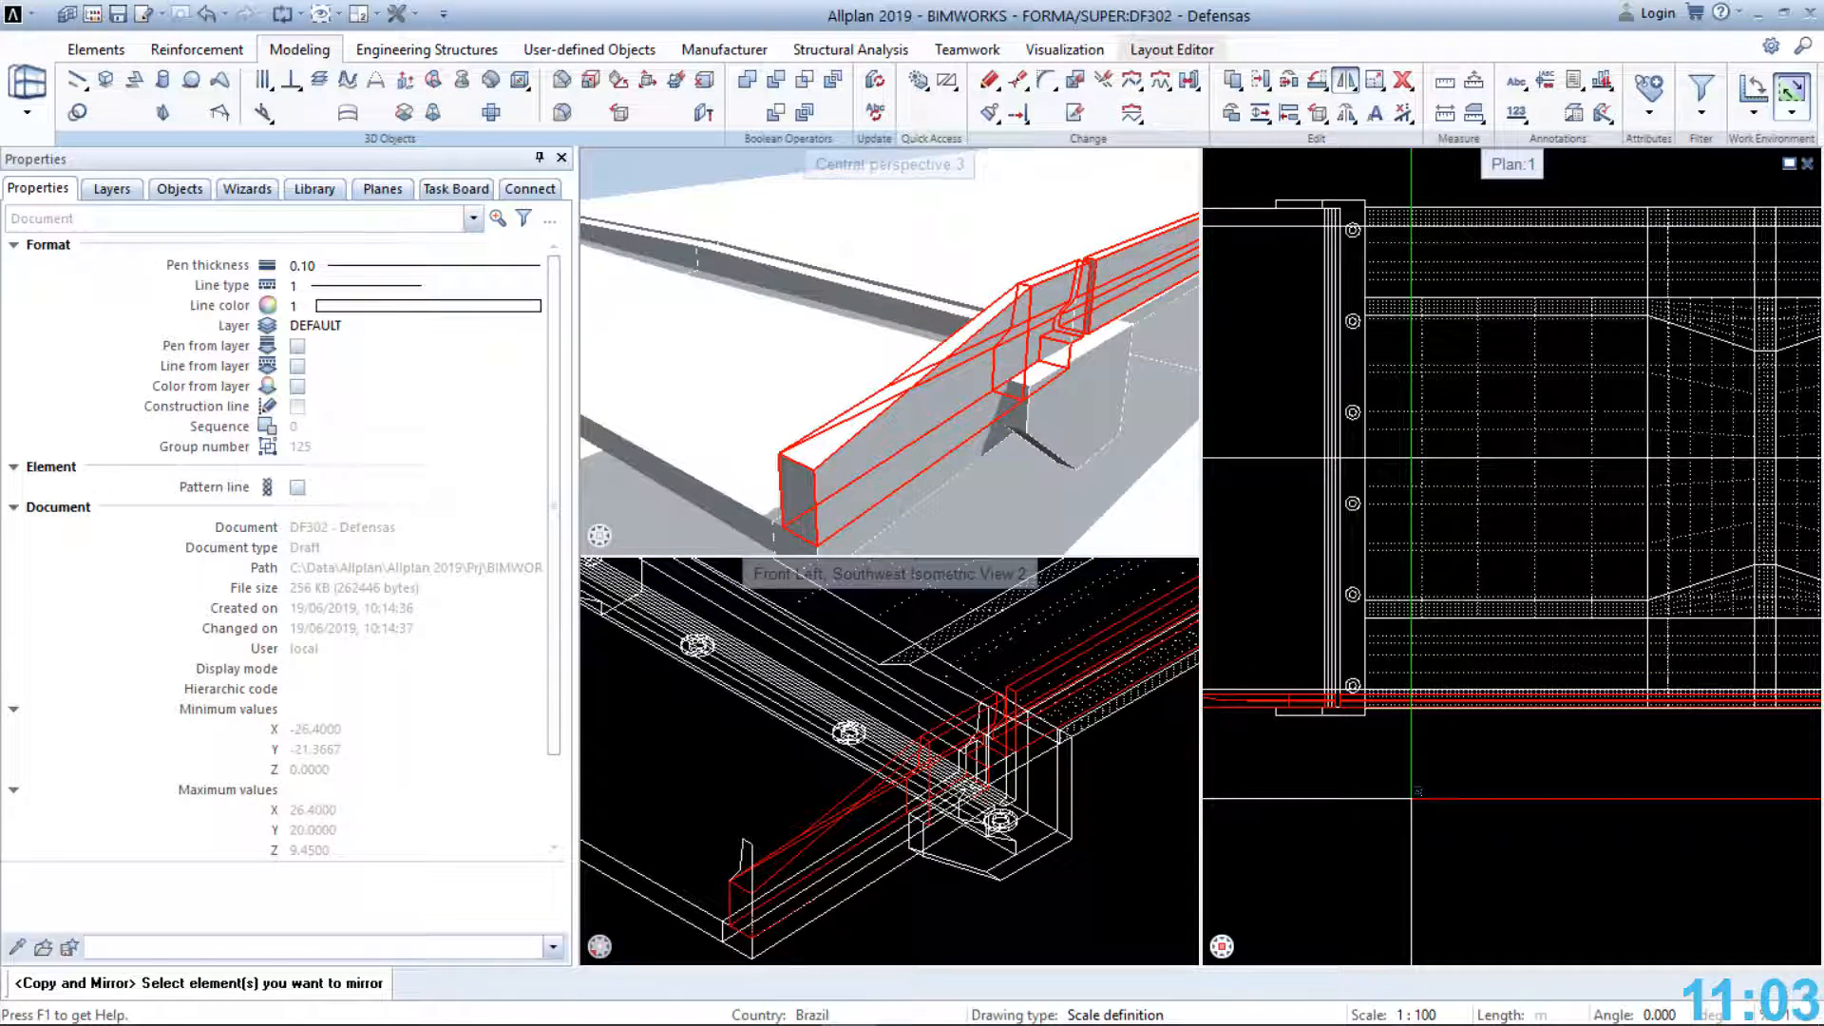
right_click(1412, 798)
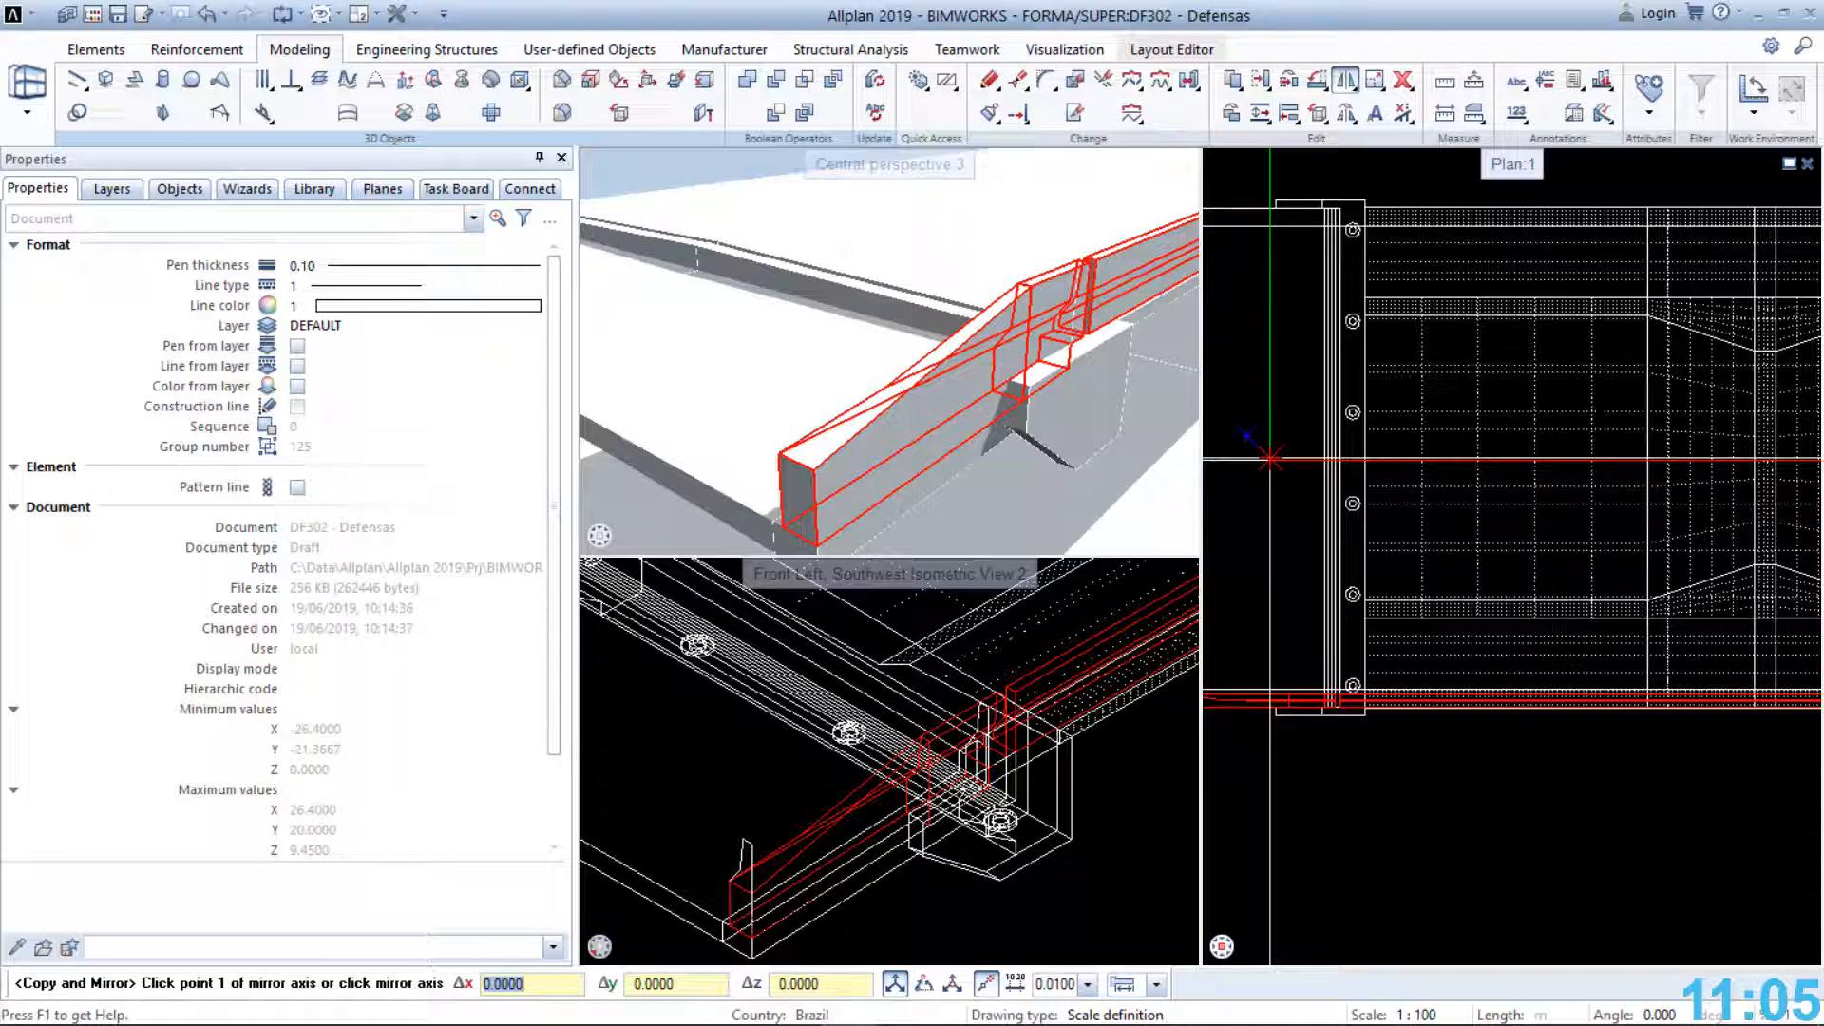
click(1270, 459)
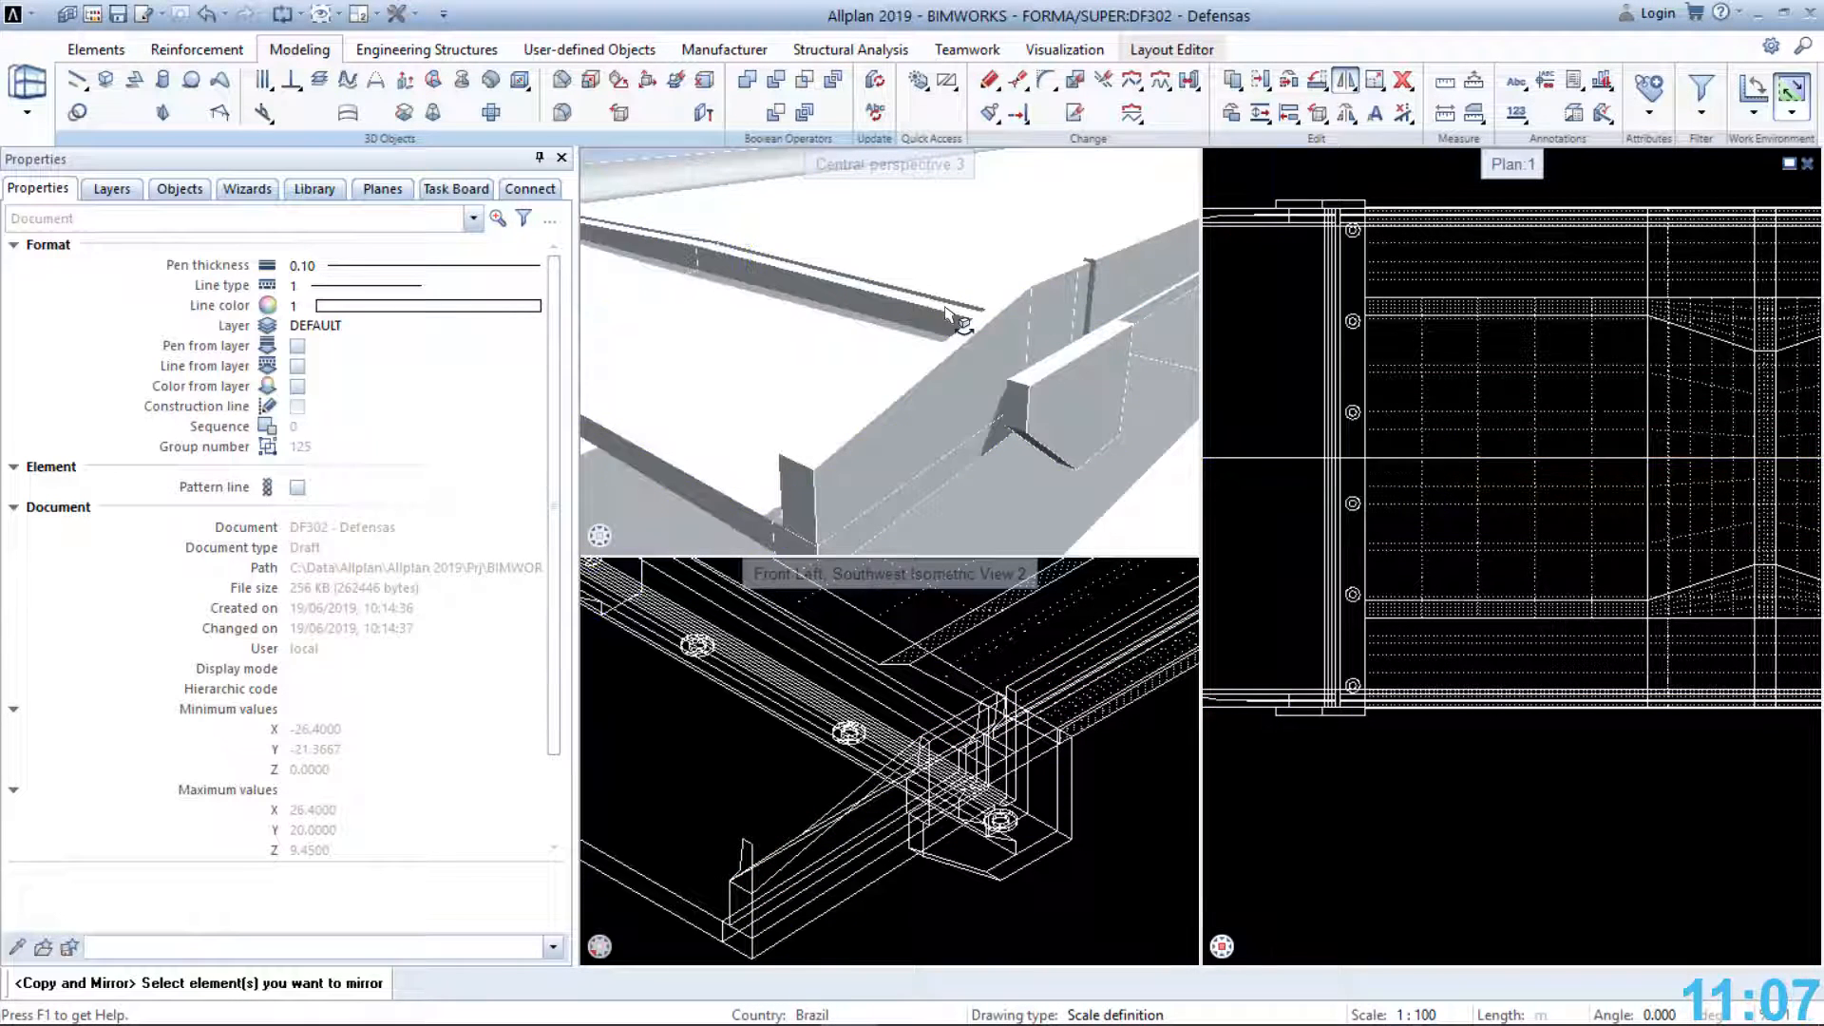
scroll(936, 323, down, 5)
key(Escape)
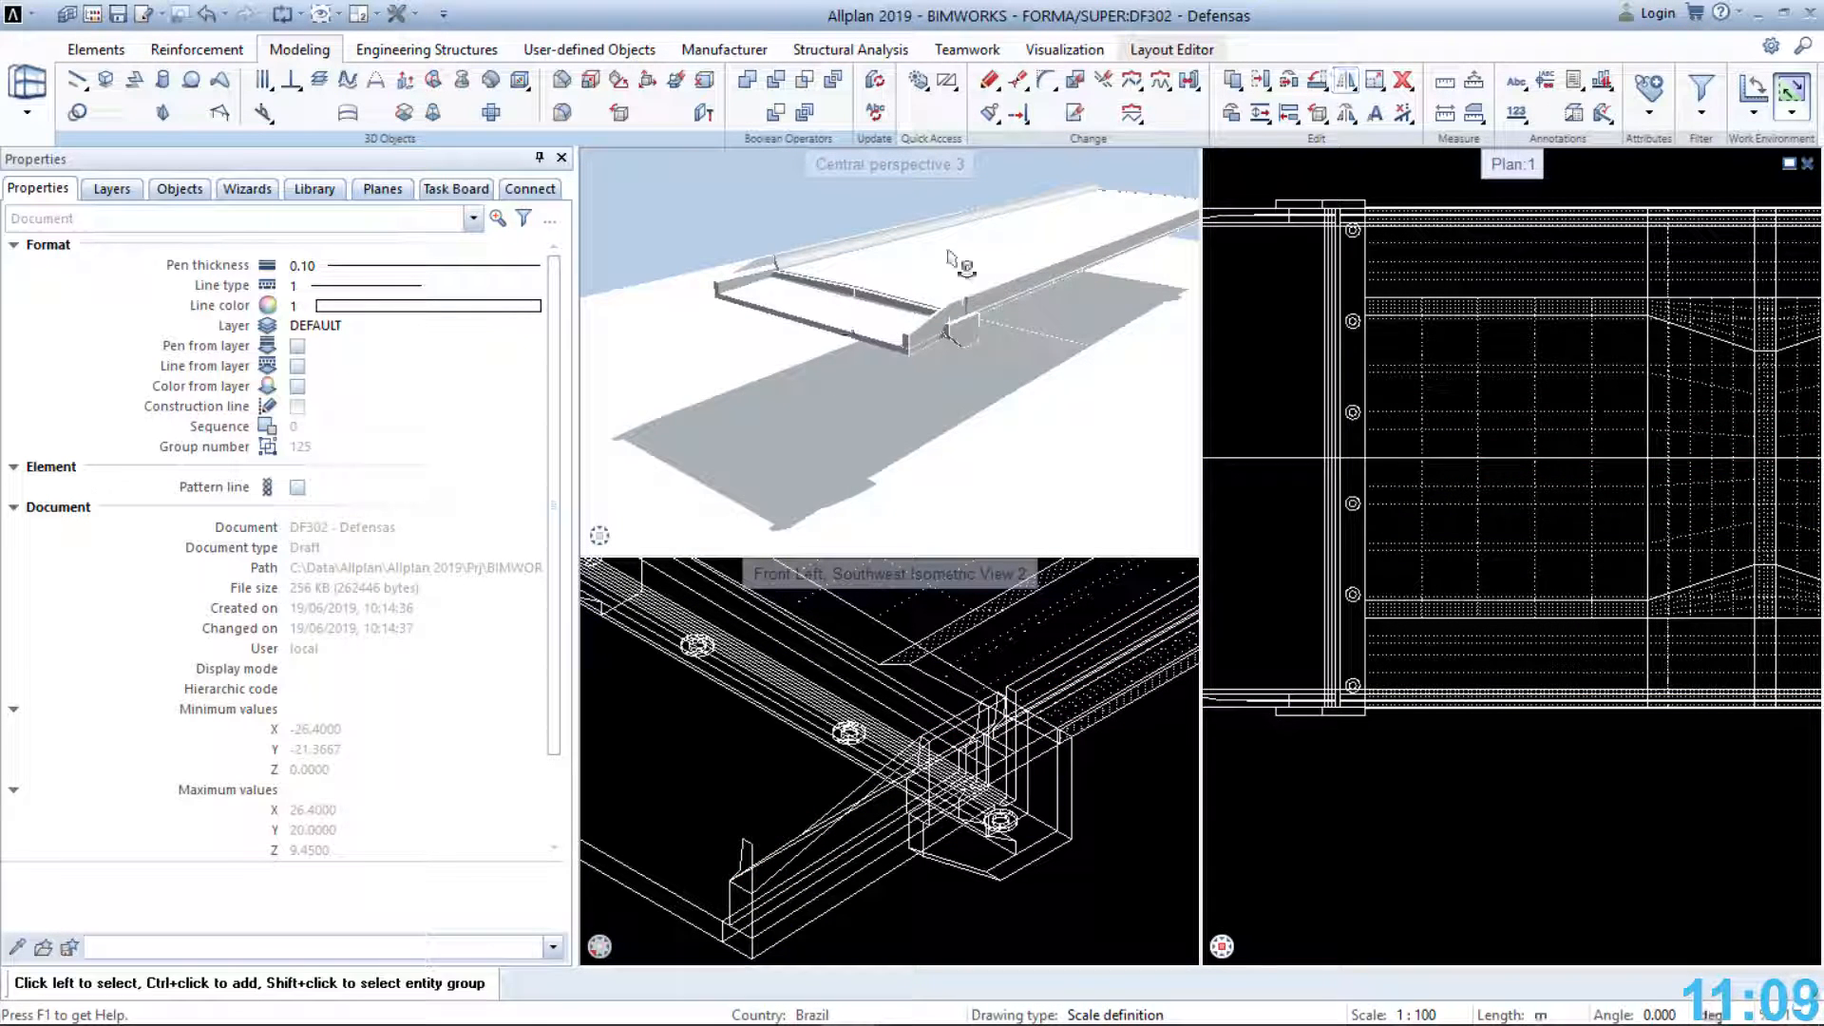
Copy and mirror the two wing-wall barriers to the opposite abutment, using the transverse ESPELHAR line as the mirror axis
click(1341, 93)
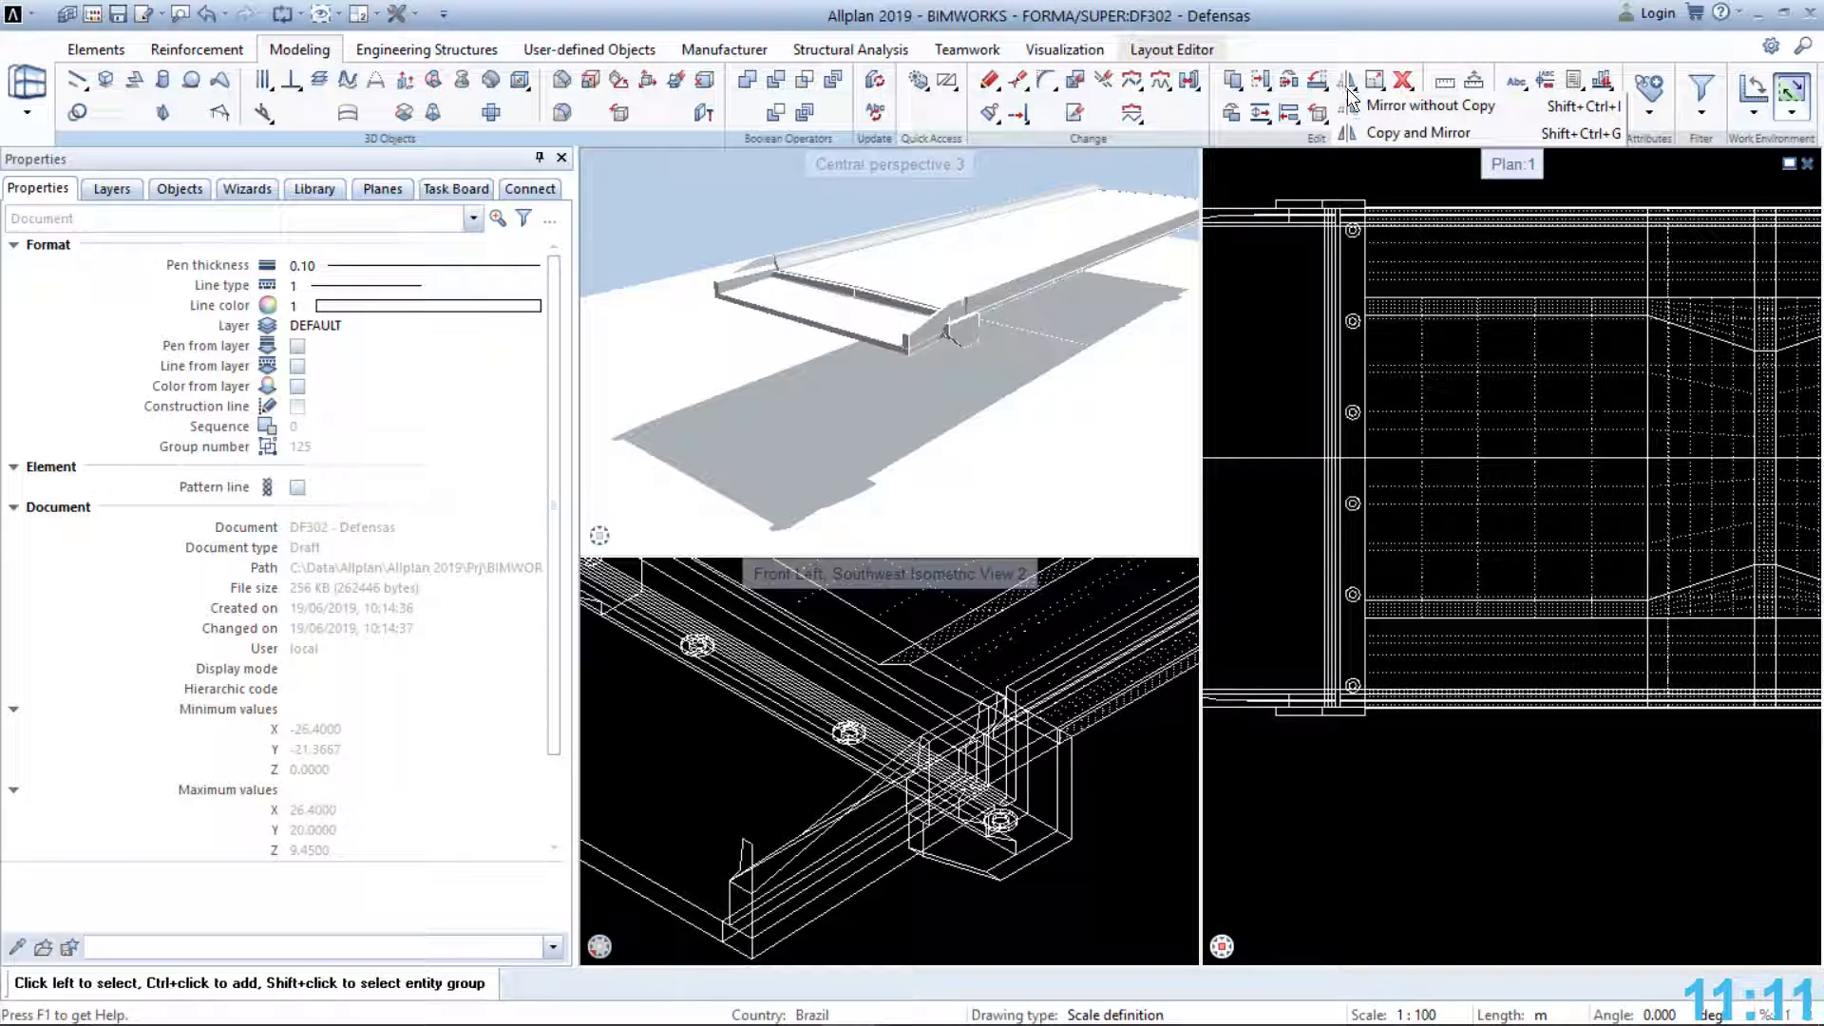
click(1368, 131)
middle_drag(1297, 186, 1402, 173)
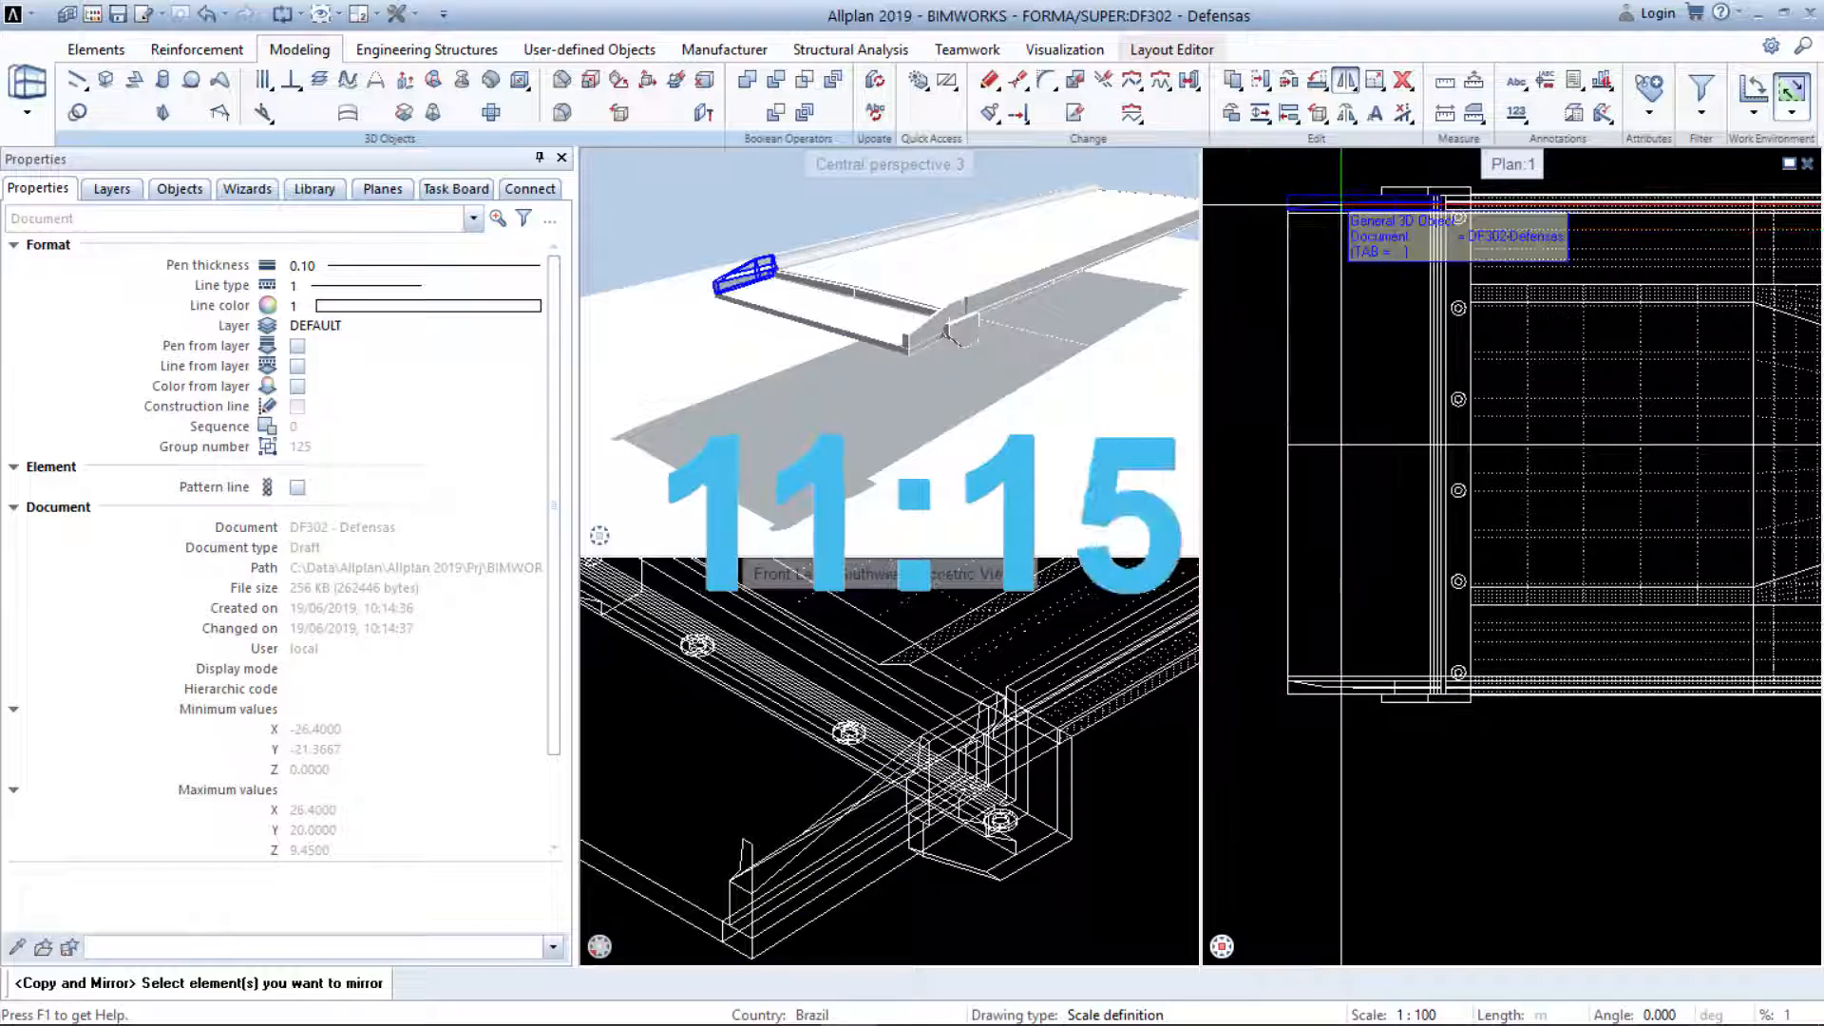
click(1341, 205)
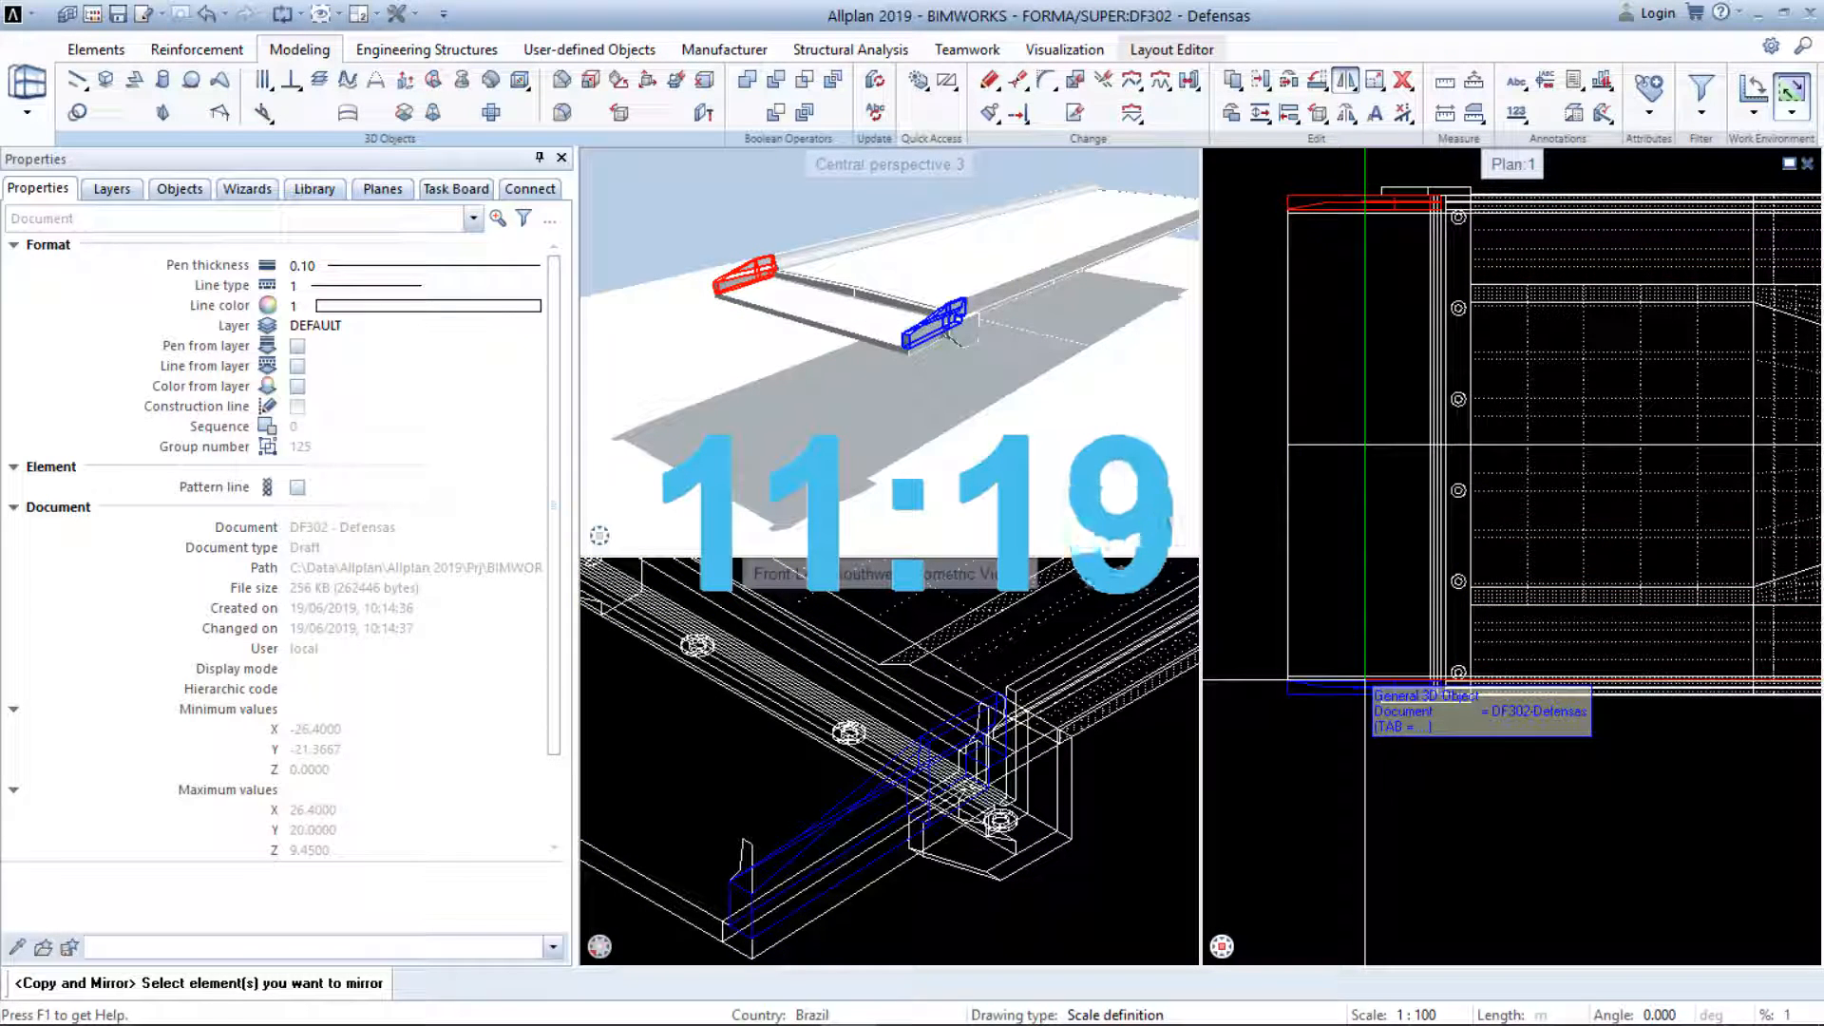
click(1366, 679)
scroll(1416, 728, down, 3)
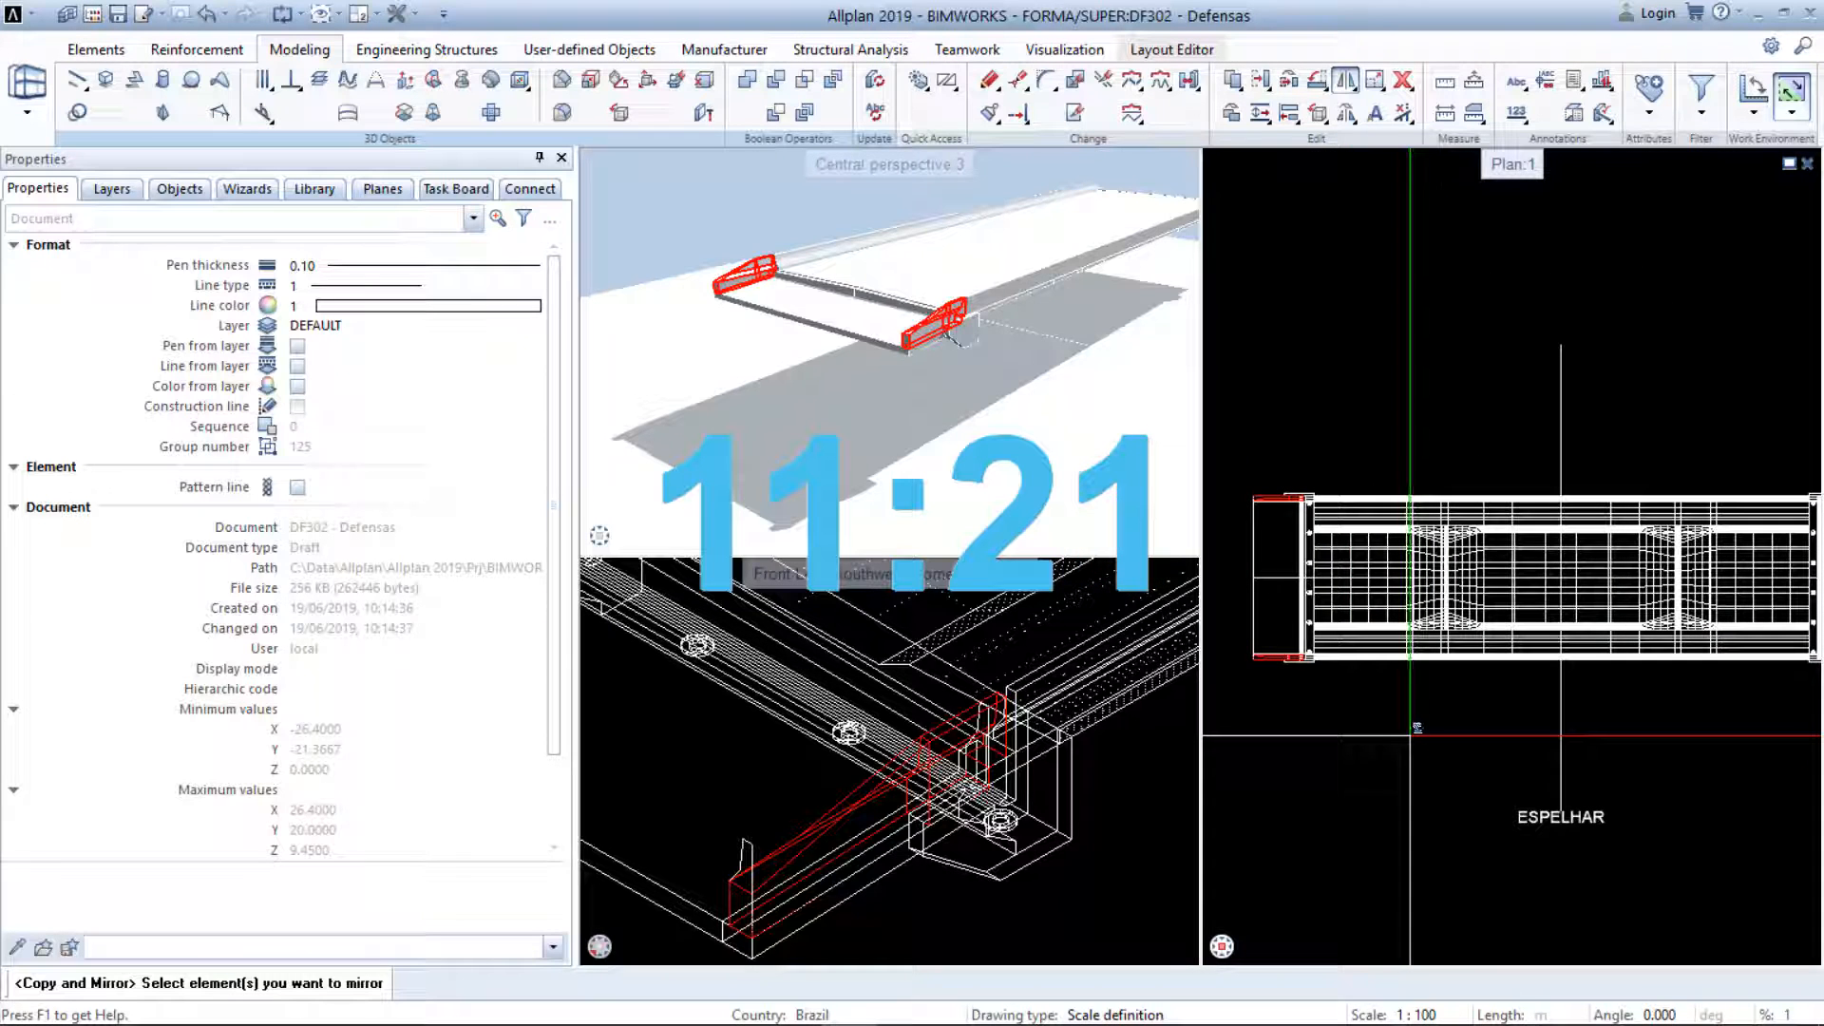
right_click(1410, 735)
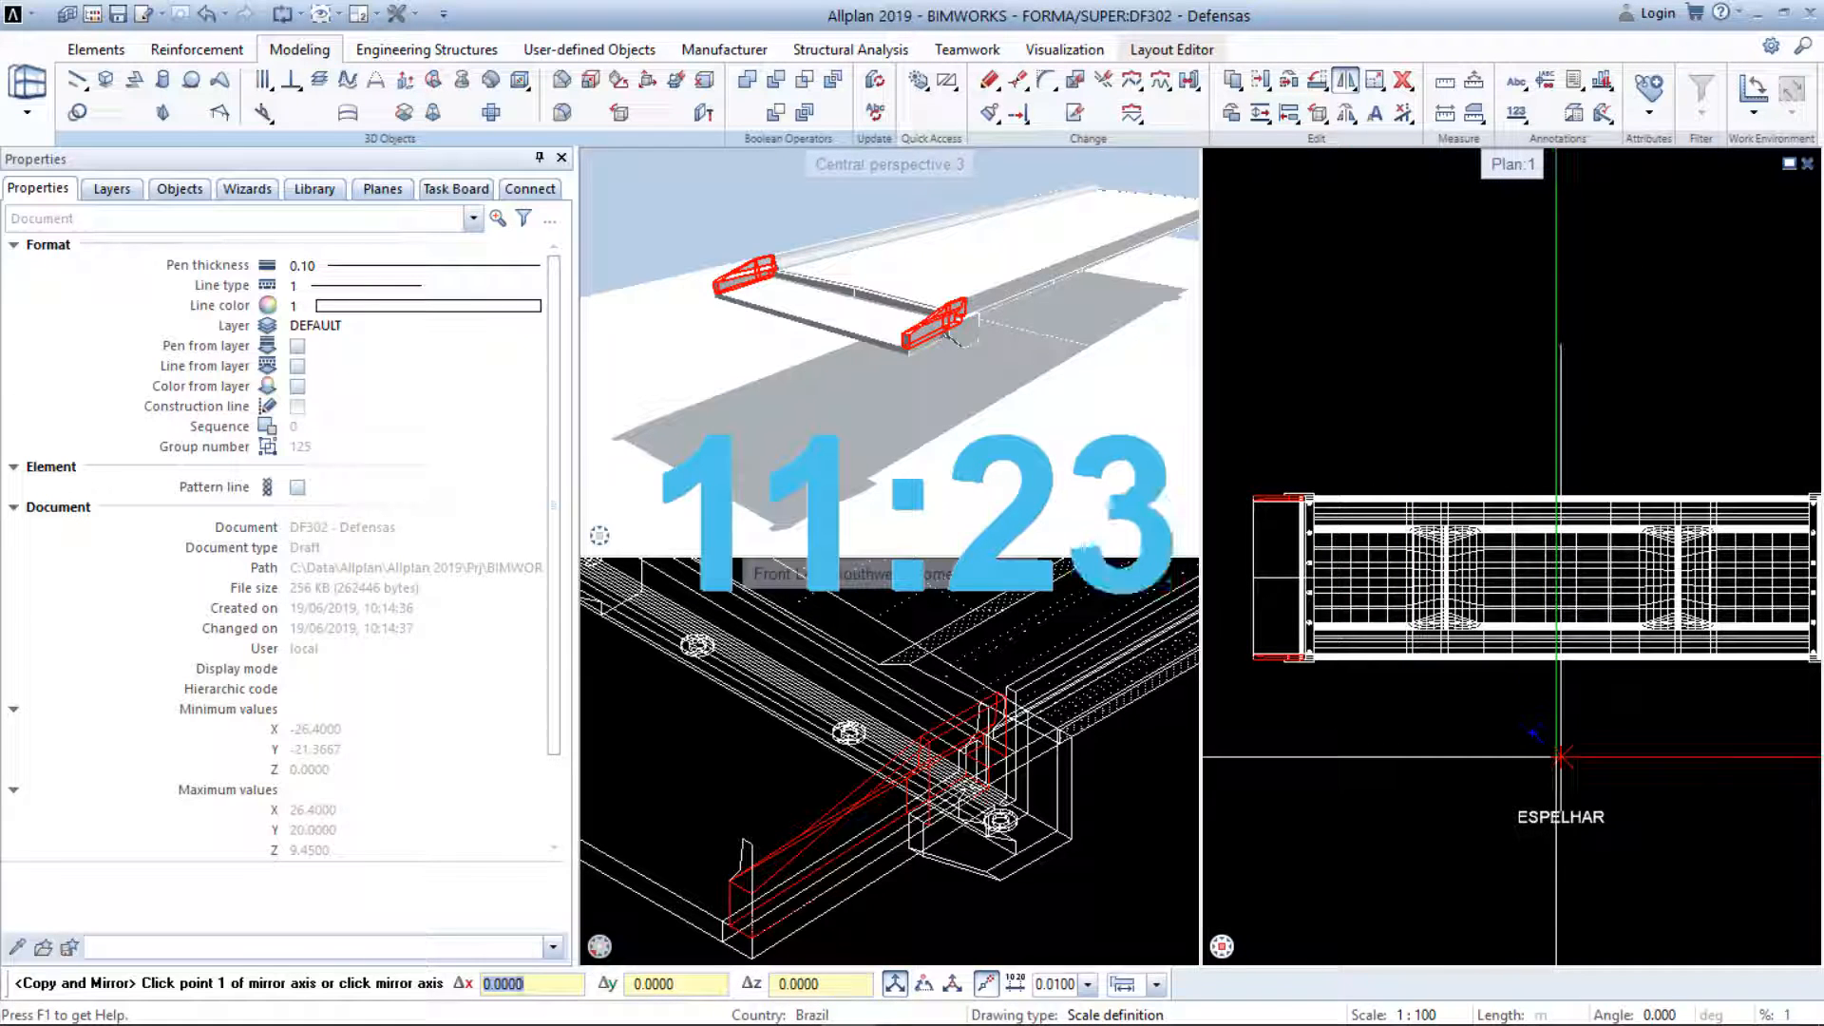
click(1559, 759)
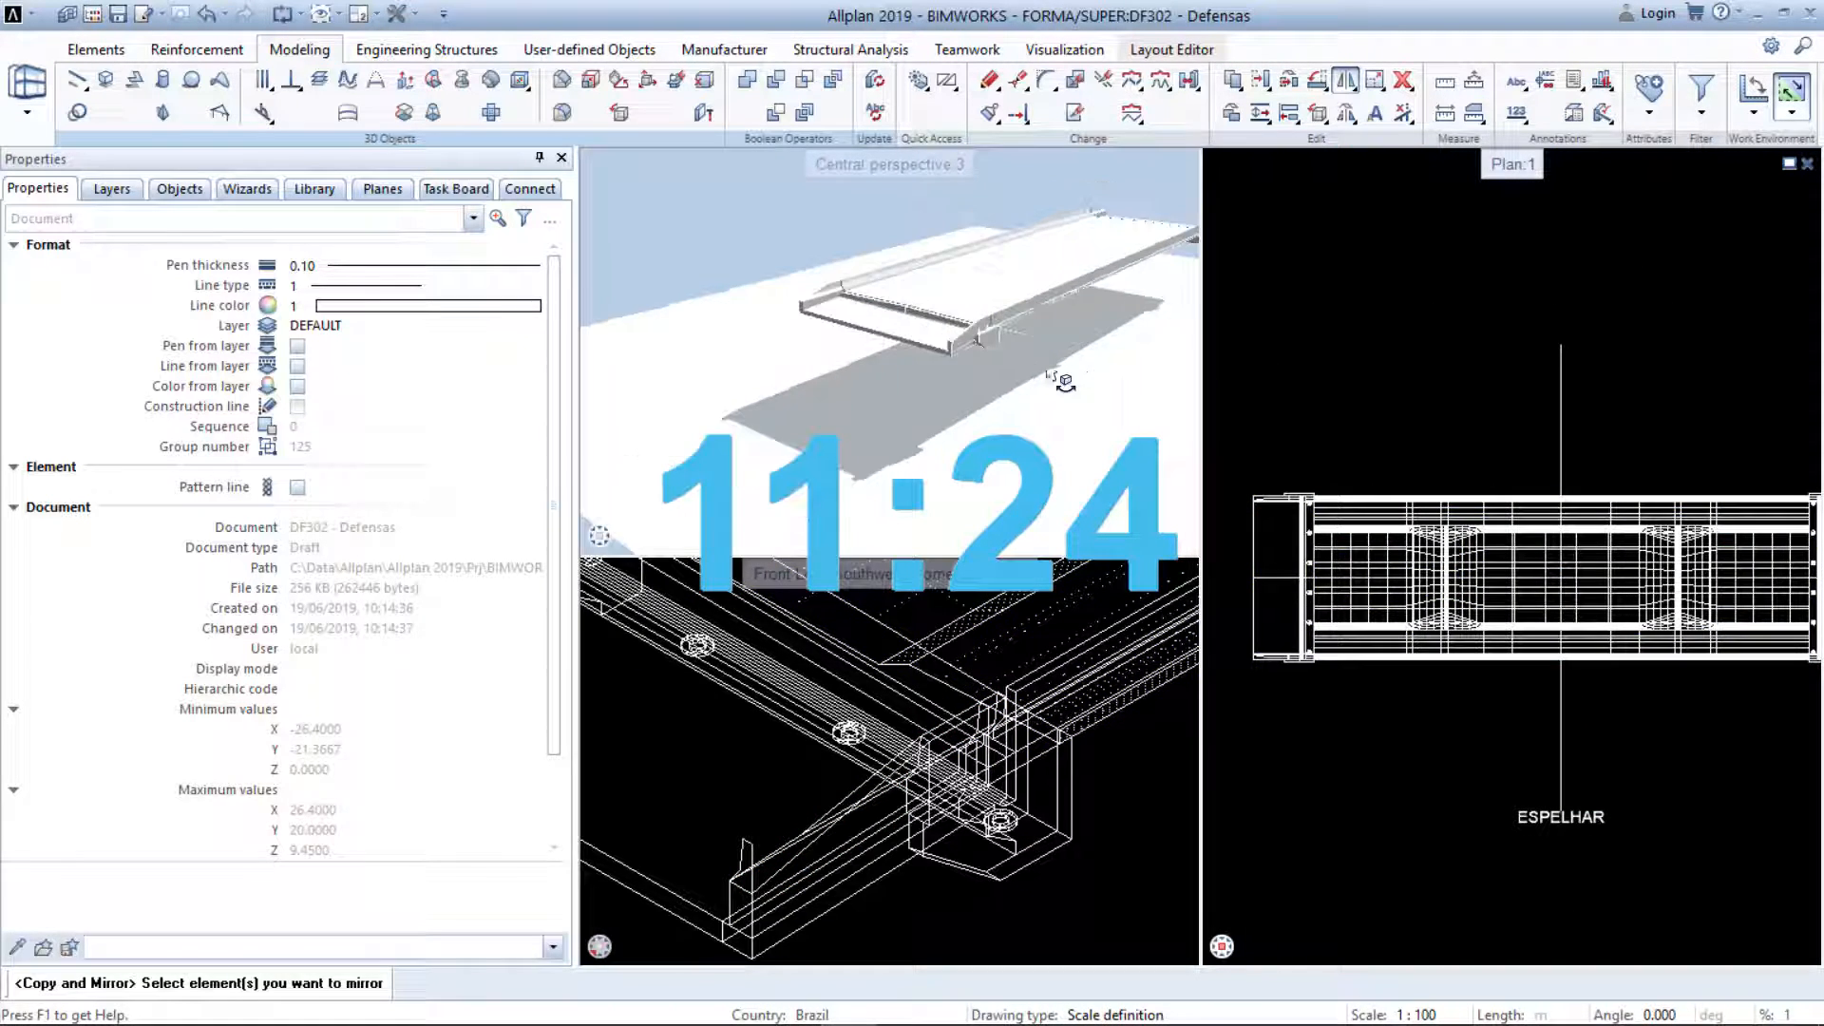
middle_drag(1047, 330, 935, 412)
scroll(1087, 317, up, 4)
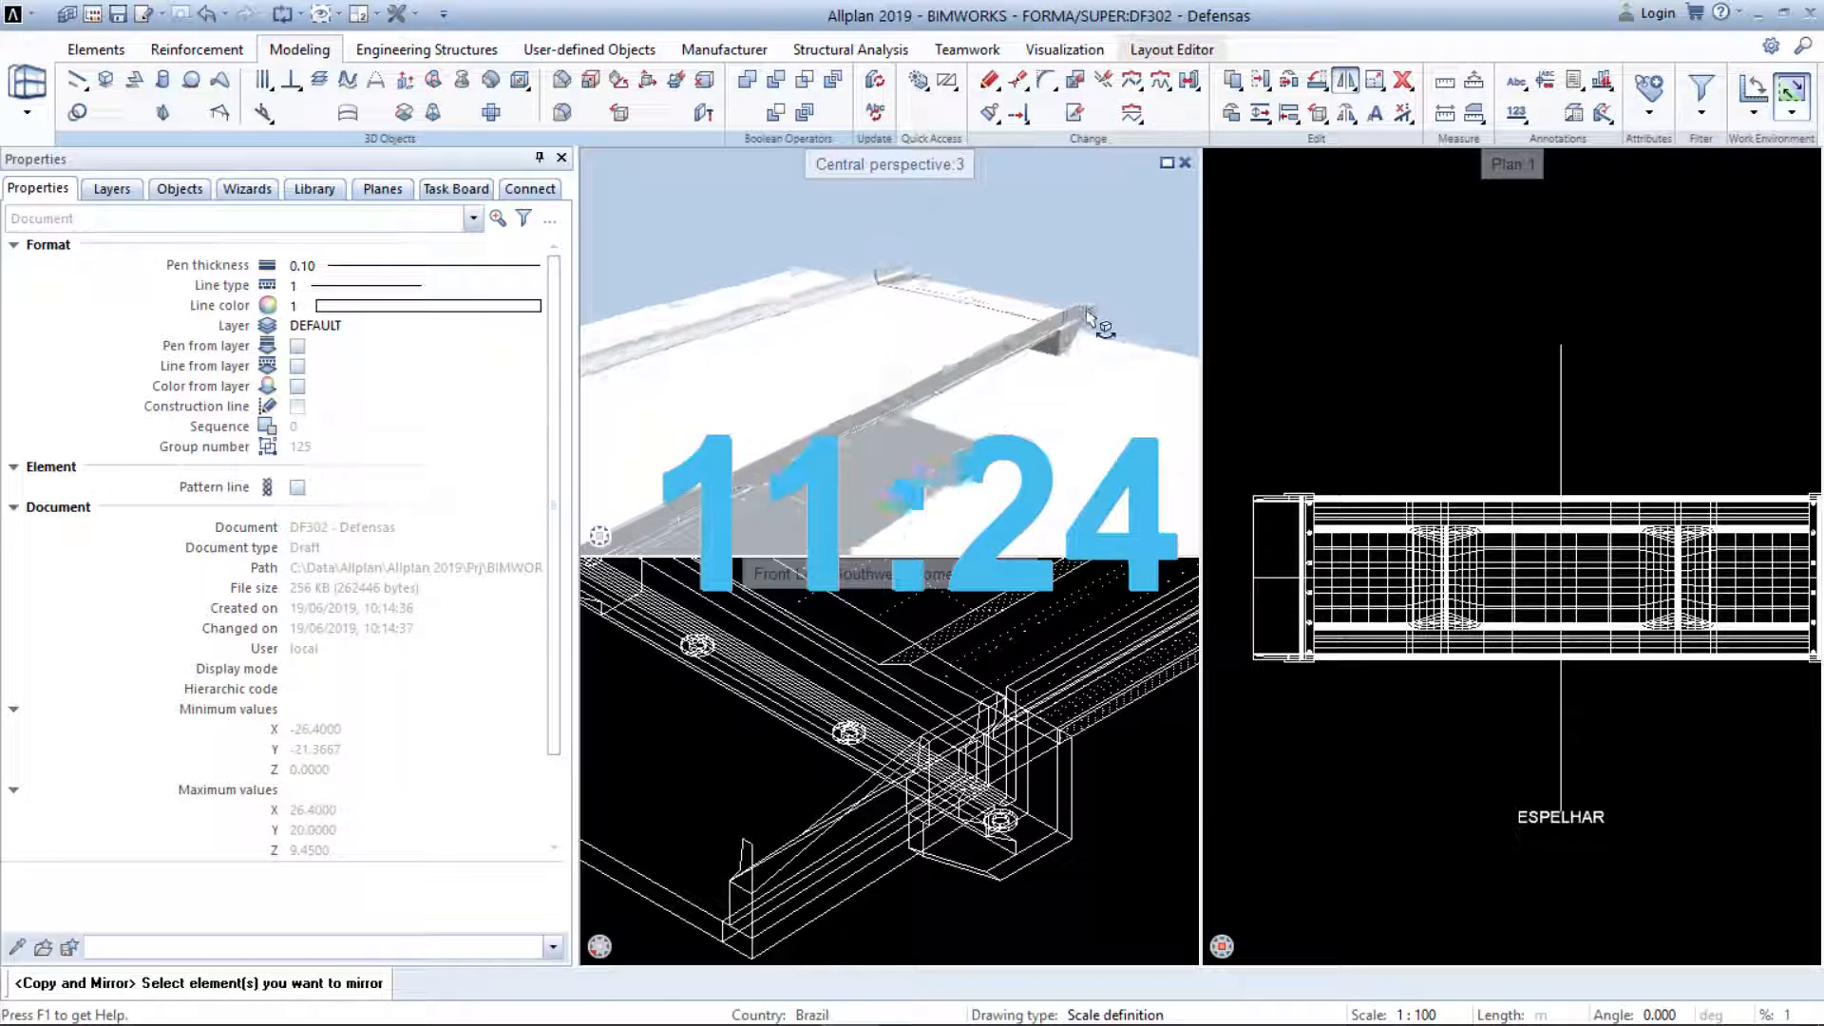
scroll(1086, 317, down, 5)
middle_drag(809, 457, 918, 407)
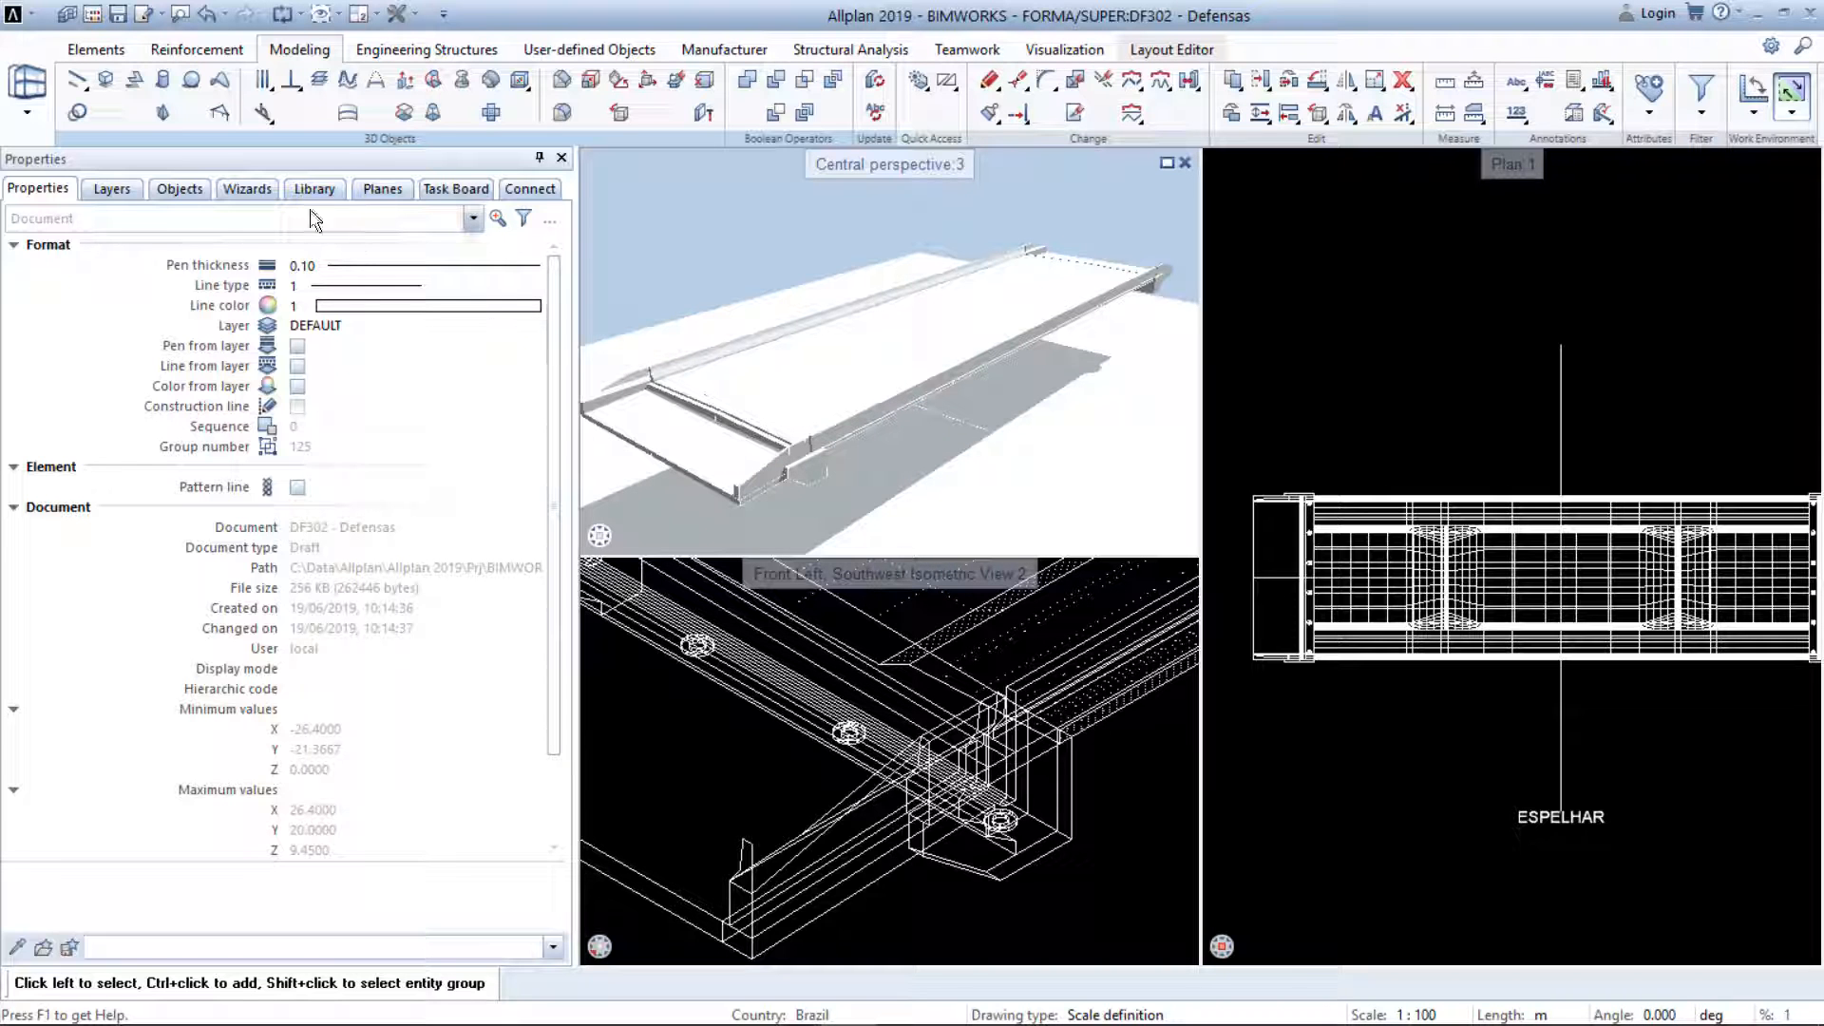
Open drawing files 202 Pilares, 101 Estacas and 102 Blocos in edit mode, keeping 302 Defensas as the current file
click(93, 13)
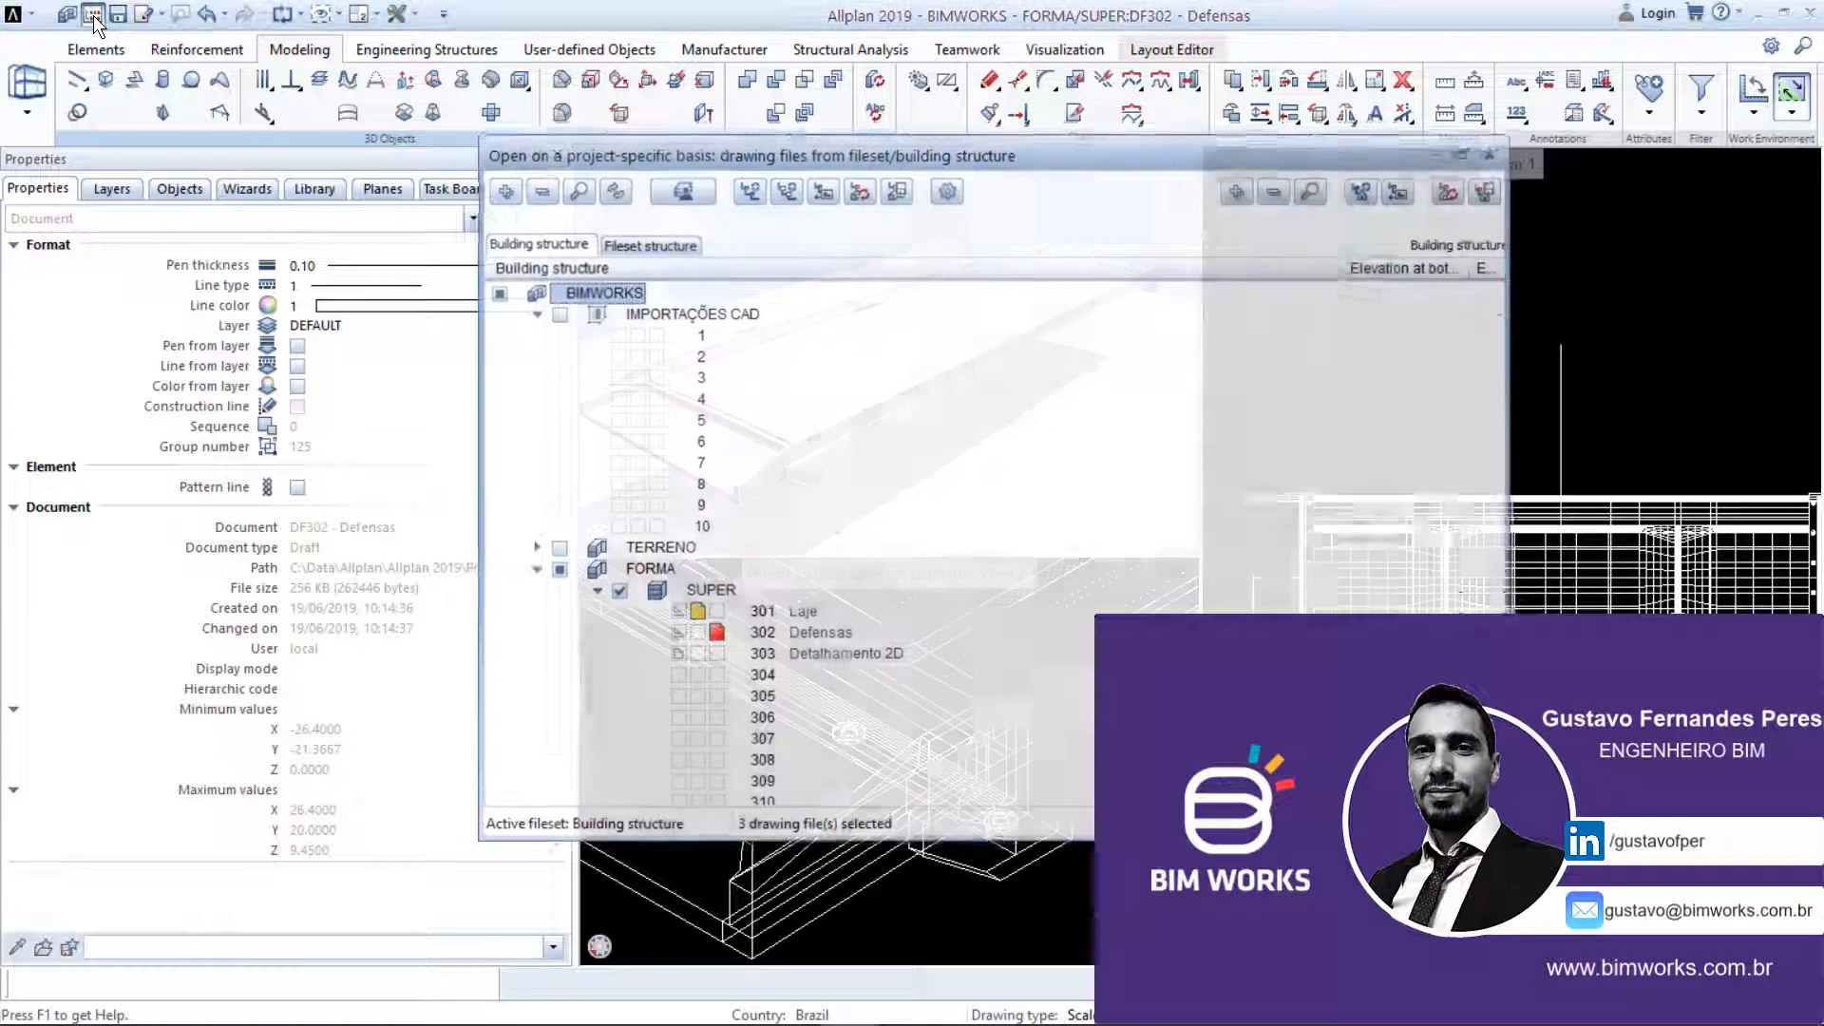
scroll(796, 437, down, 5)
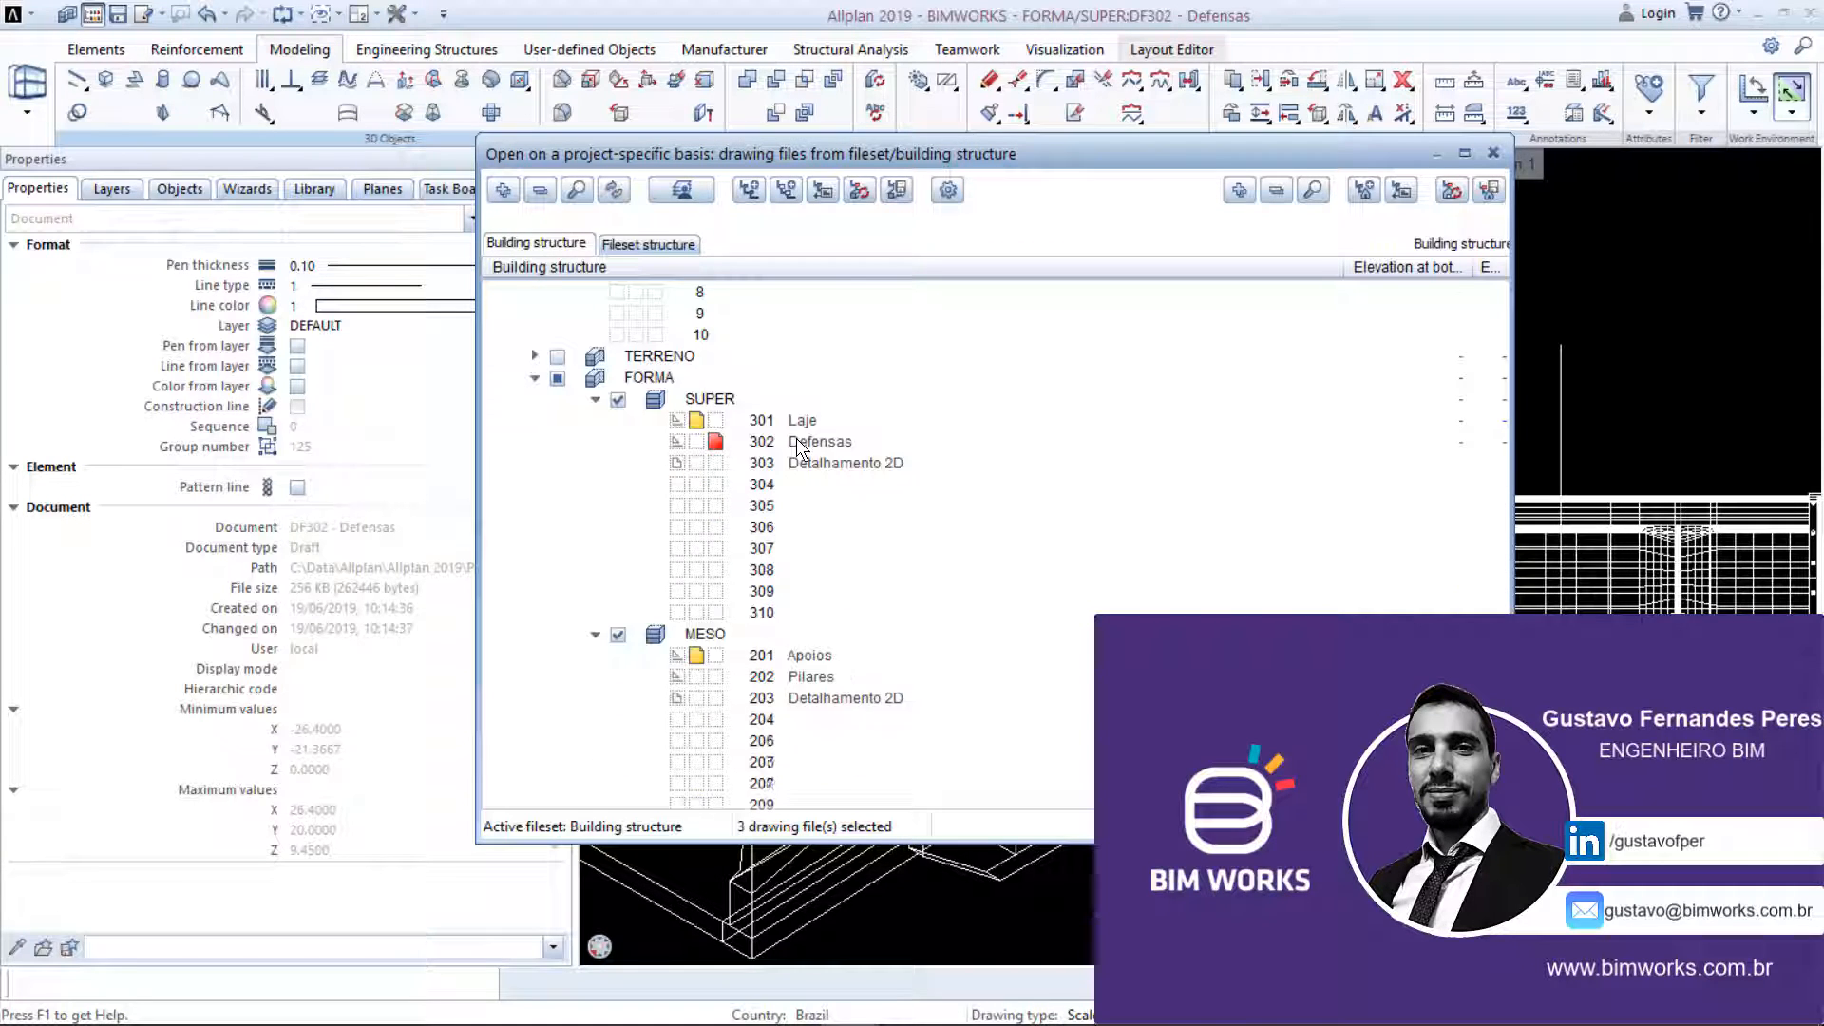
click(702, 547)
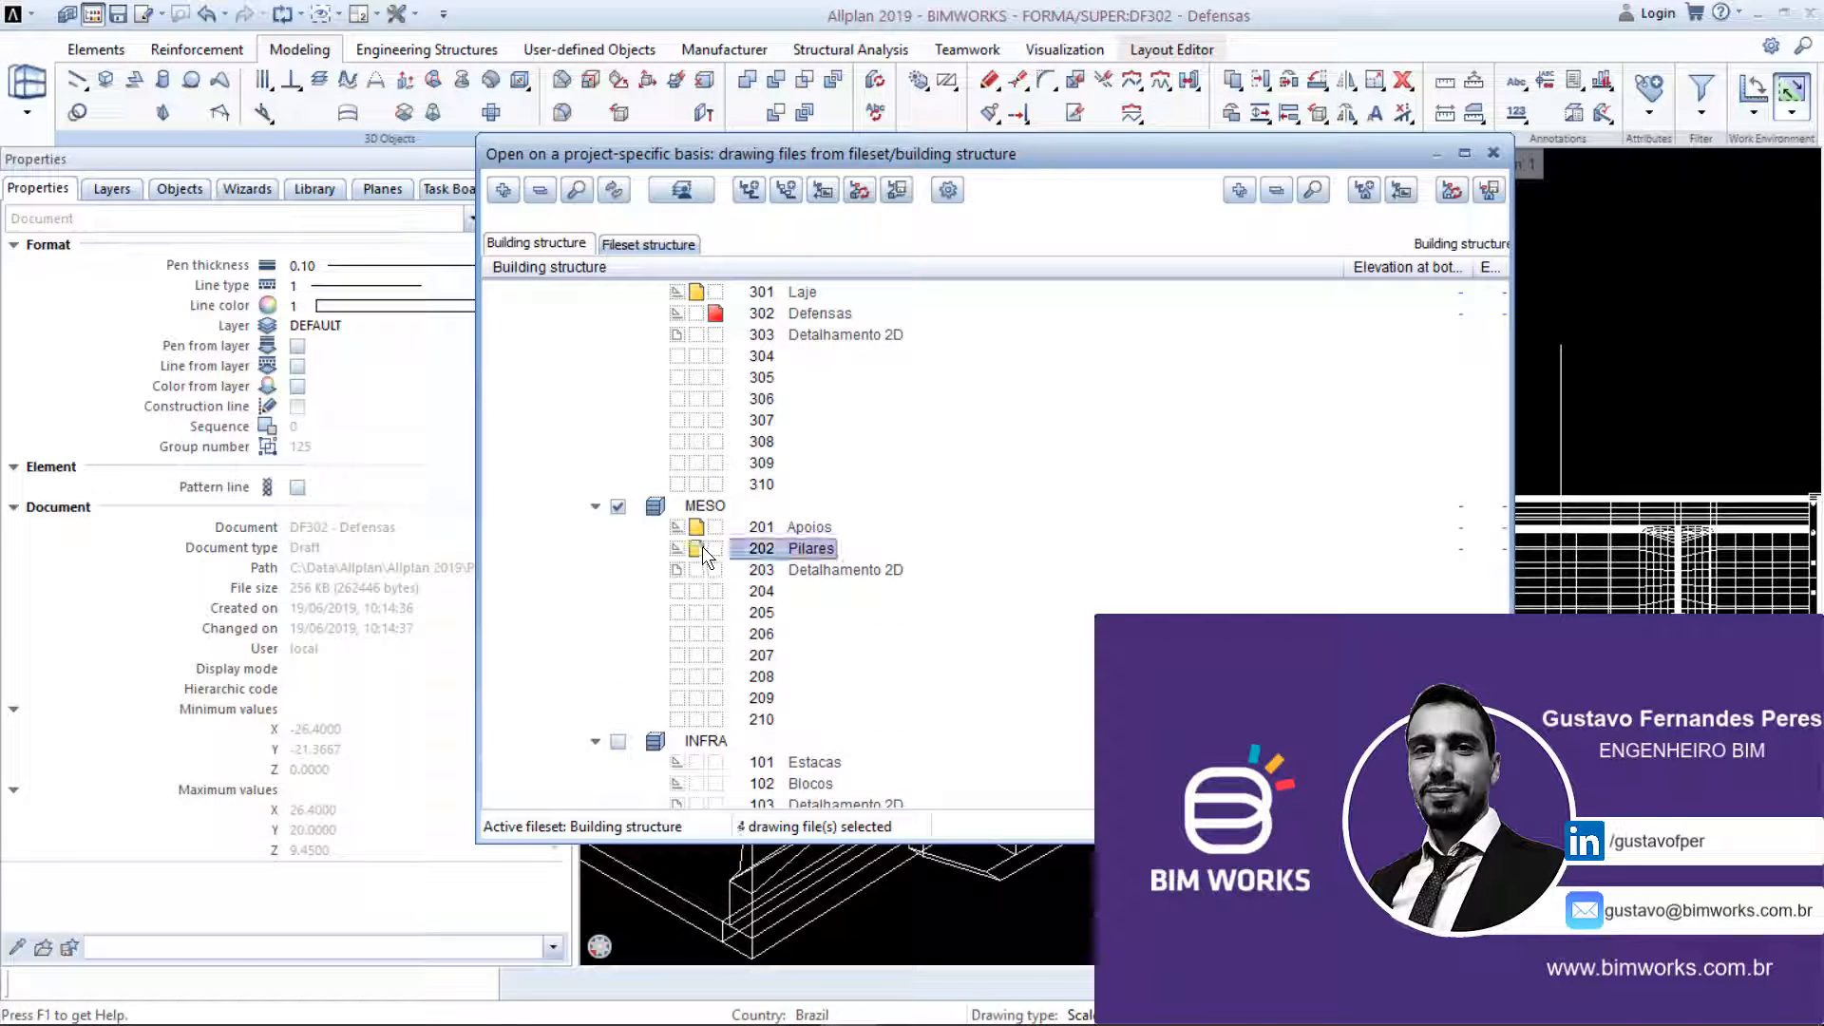
scroll(703, 548, down, 3)
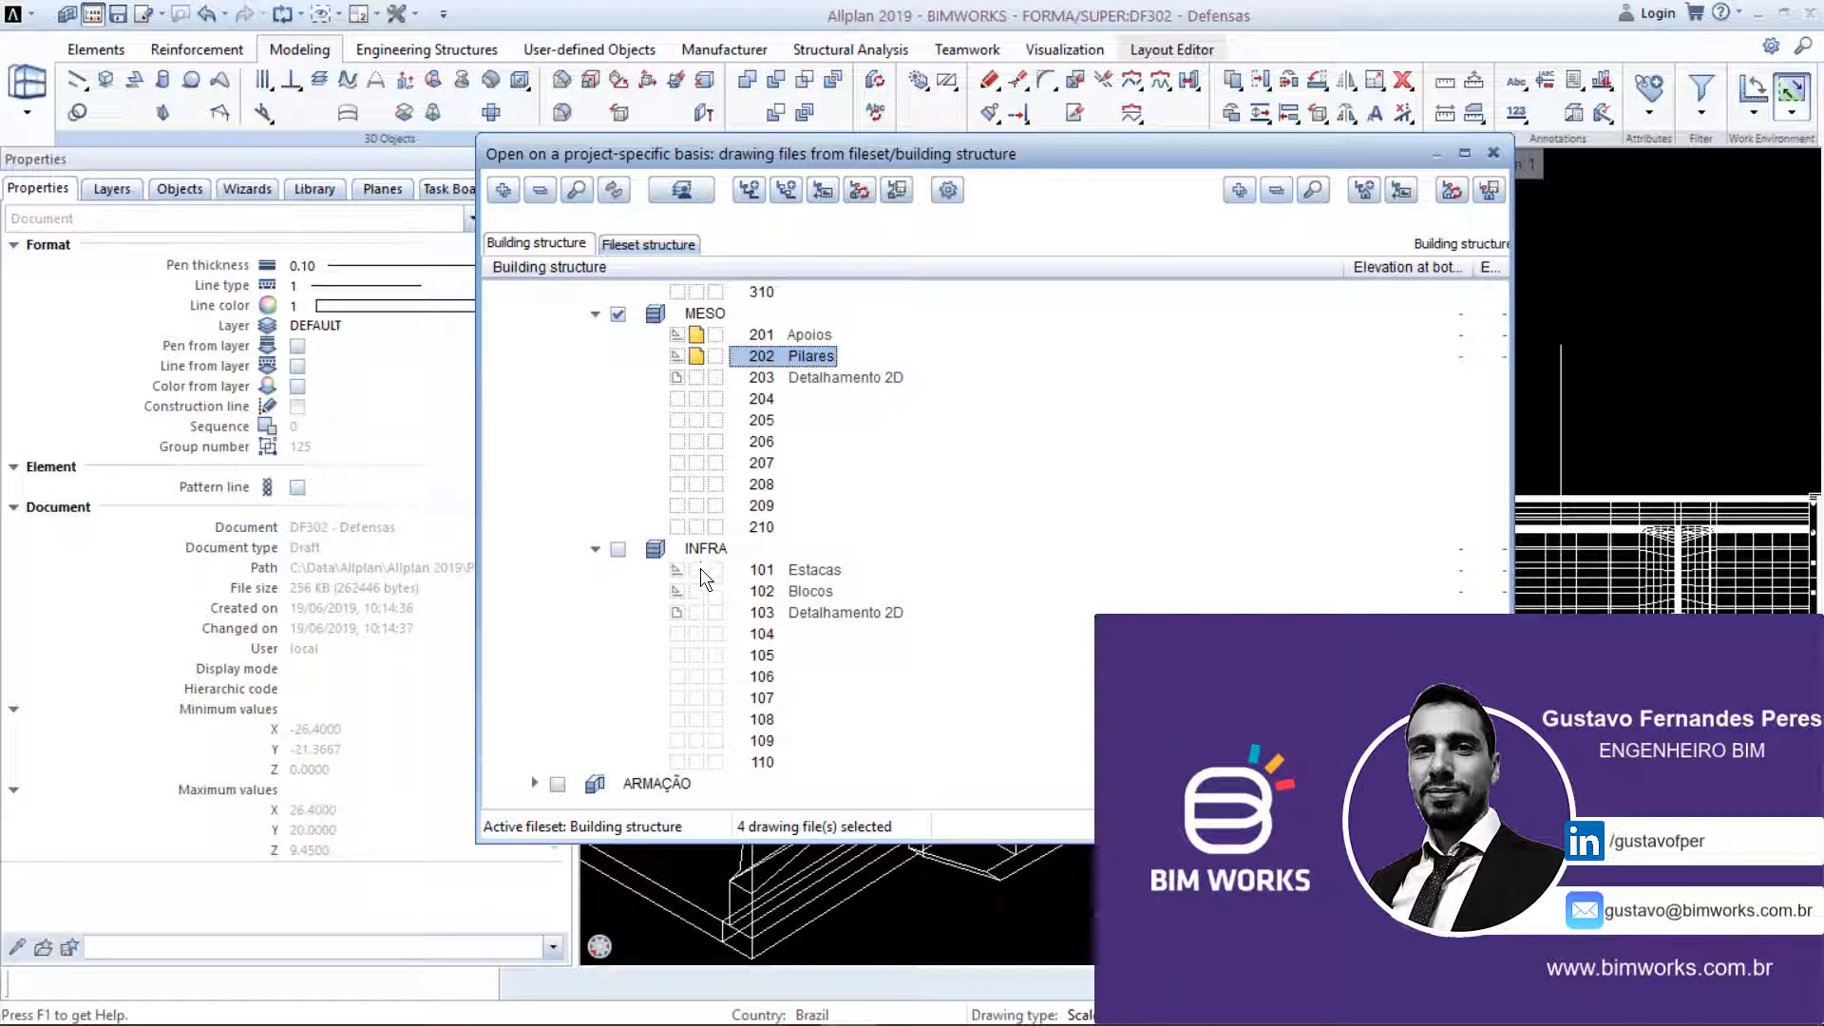
click(699, 568)
click(699, 591)
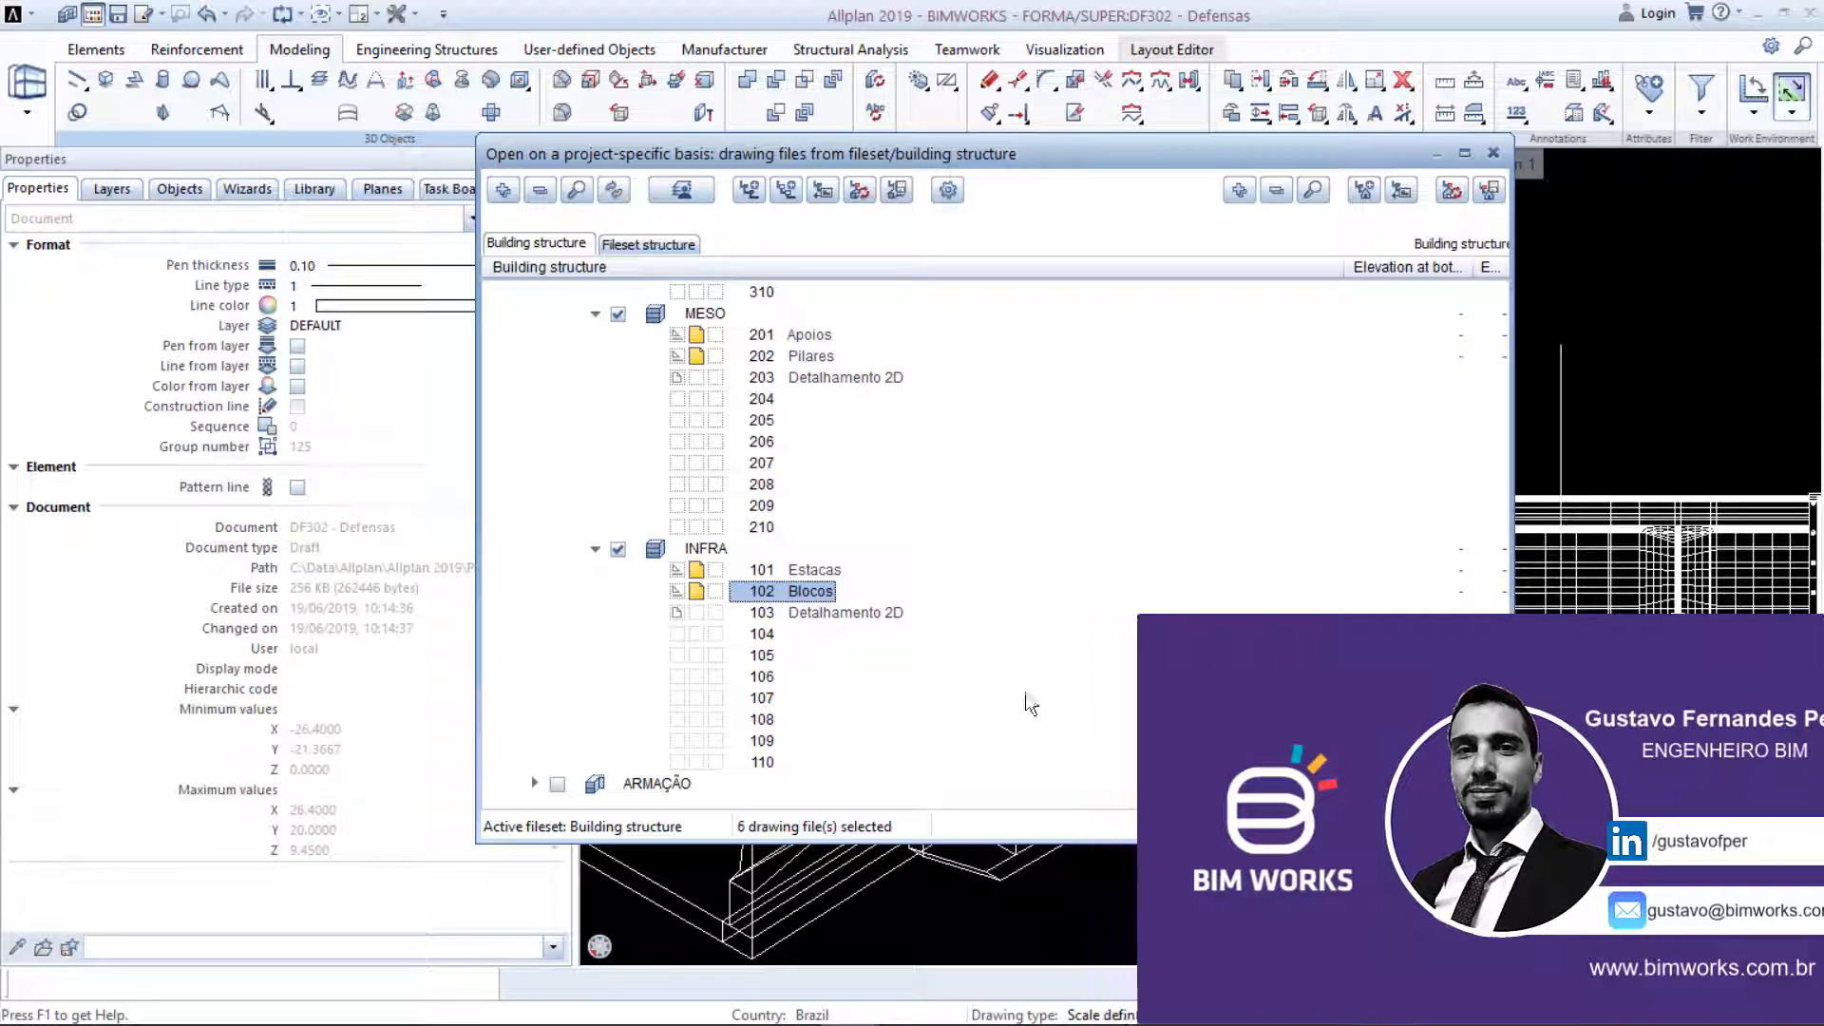
click(1423, 833)
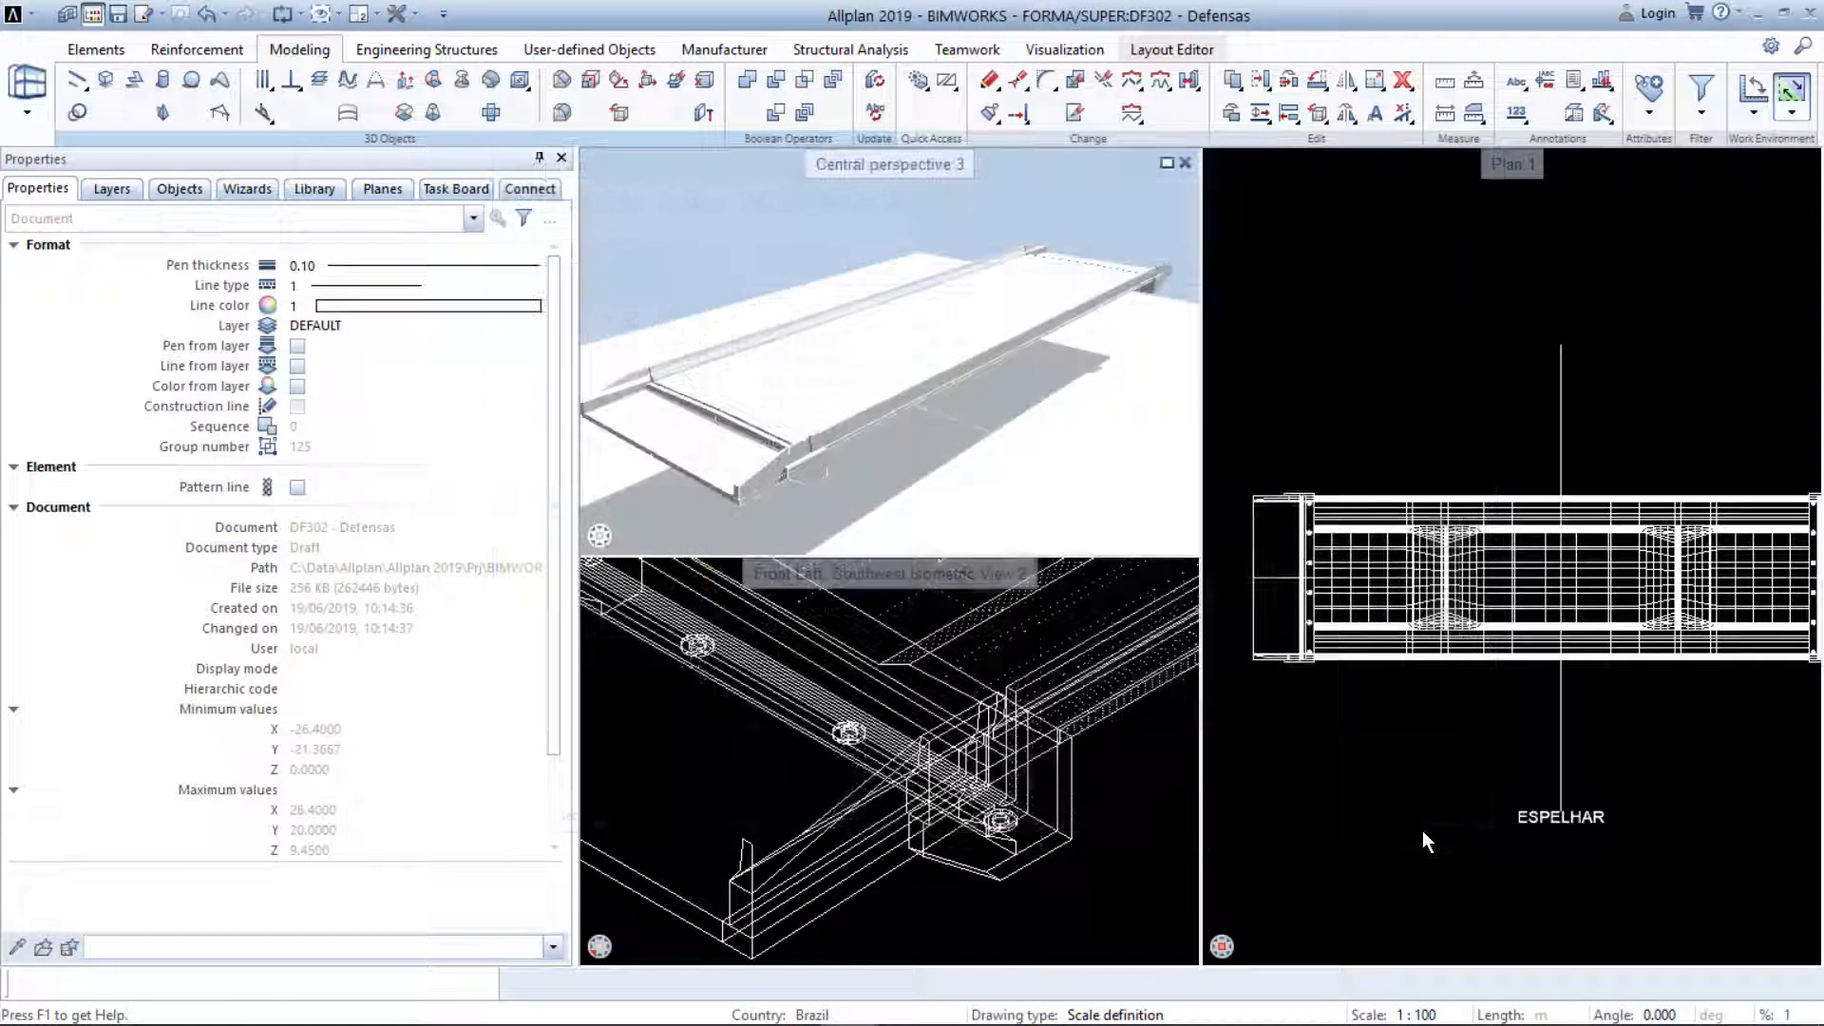